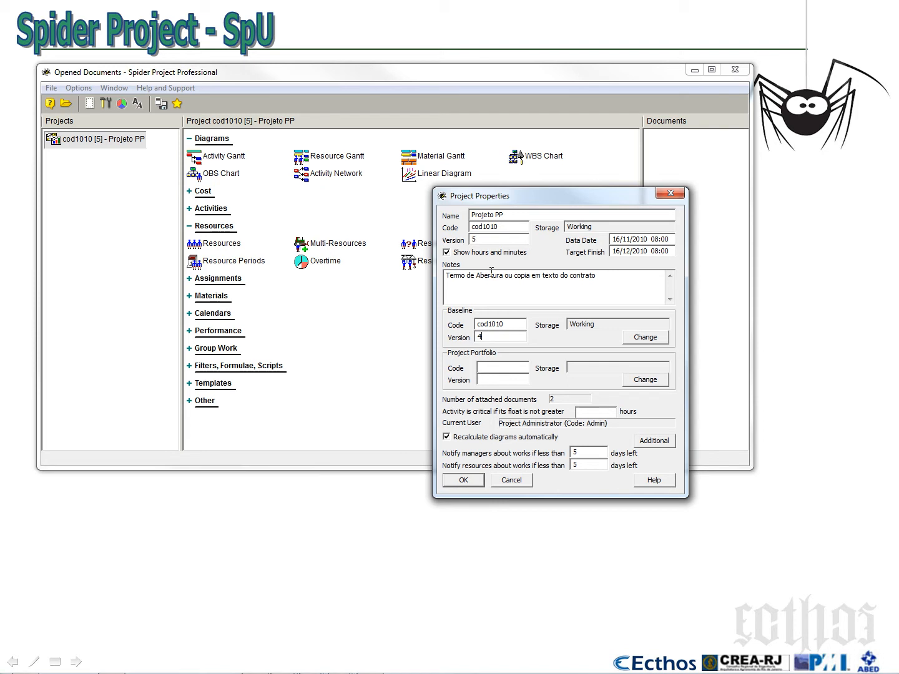
Check the baseline version of project cod1010 and accept the project properties
{"action": "left_click", "coordinate": [495, 337]}
{"action": "left_click", "coordinate": [467, 481]}
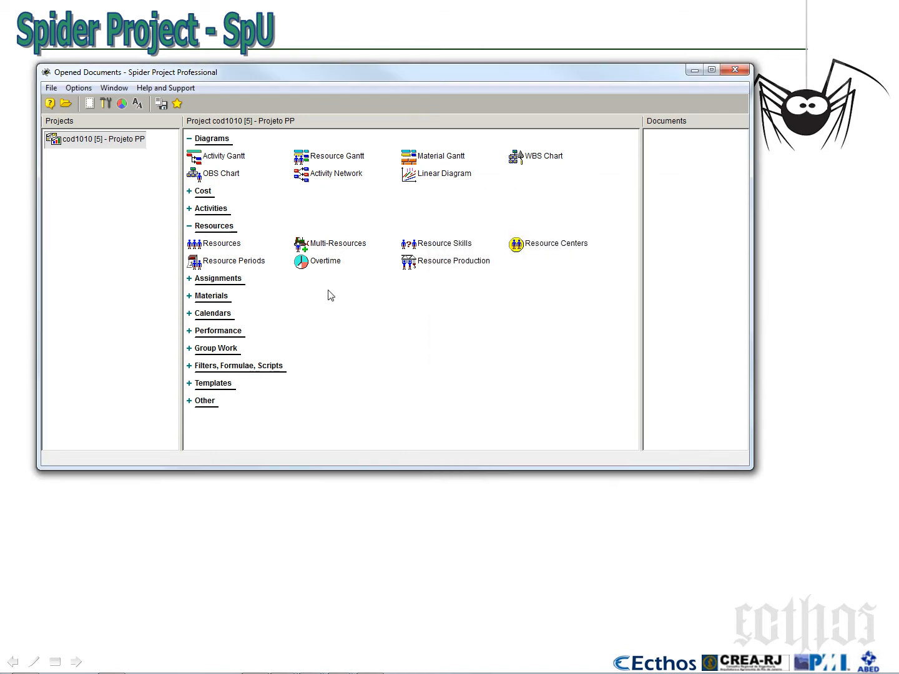
Open the Activity Gantt of Projeto PP and collapse its structure to 2 level
{"action": "right_click", "coordinate": [113, 141]}
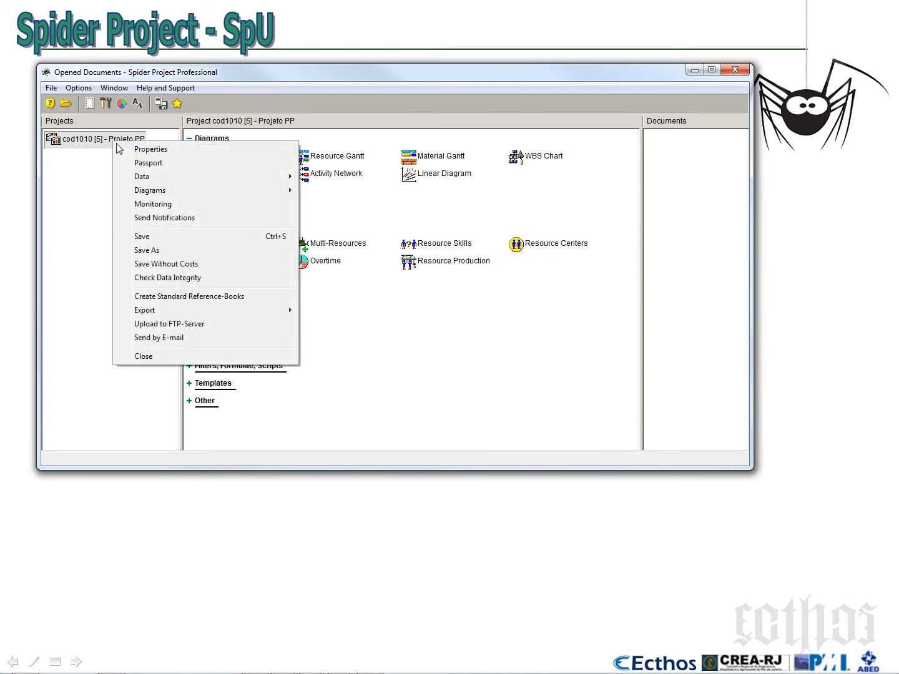
{"action": "double_click", "coordinate": [96, 144]}
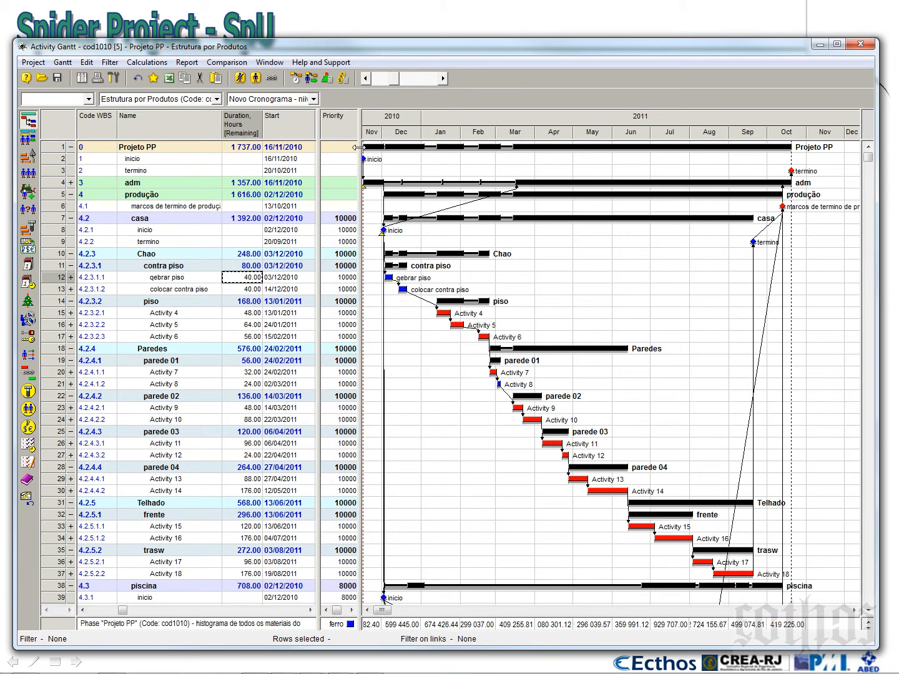
{"action": "left_click", "coordinate": [313, 98]}
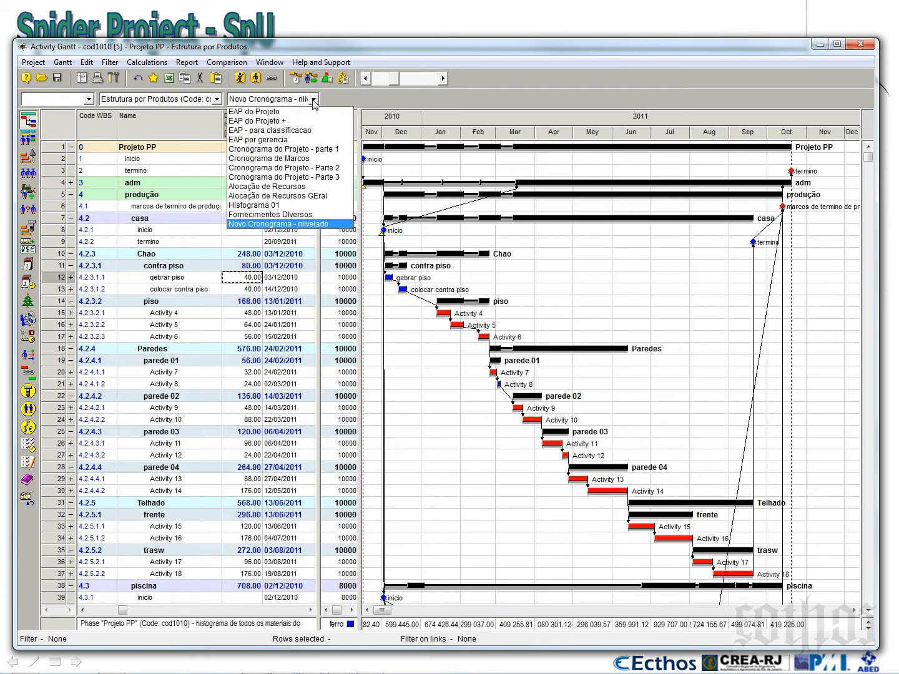
{"action": "left_click", "coordinate": [275, 130]}
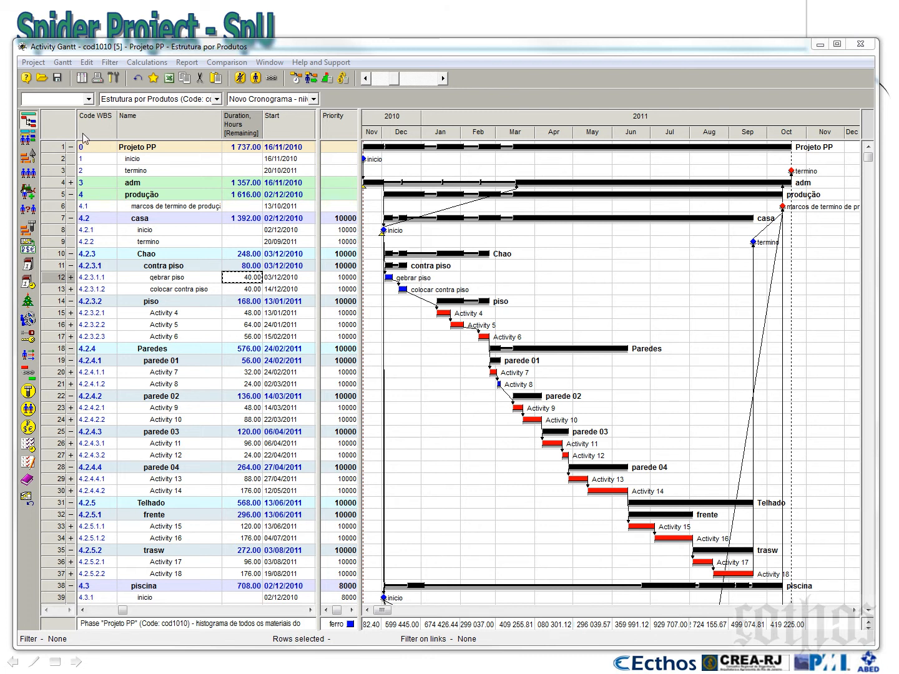
{"action": "left_click", "coordinate": [87, 98]}
{"action": "left_click", "coordinate": [83, 120]}
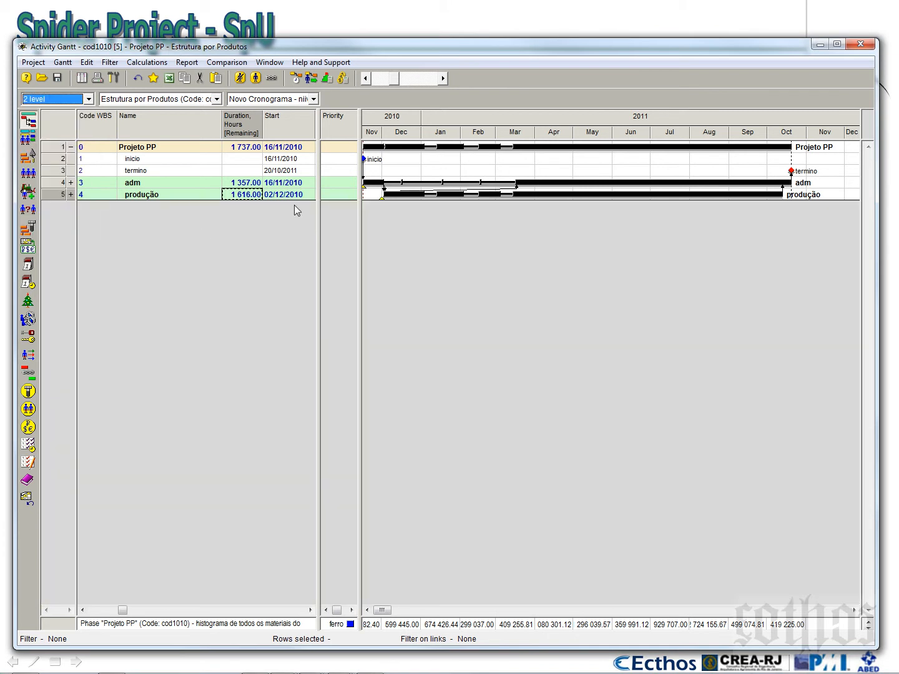
Start a general diagram for the Projeto PP phase and add the cost center Geral as its parameter
{"action": "right_click", "coordinate": [52, 148]}
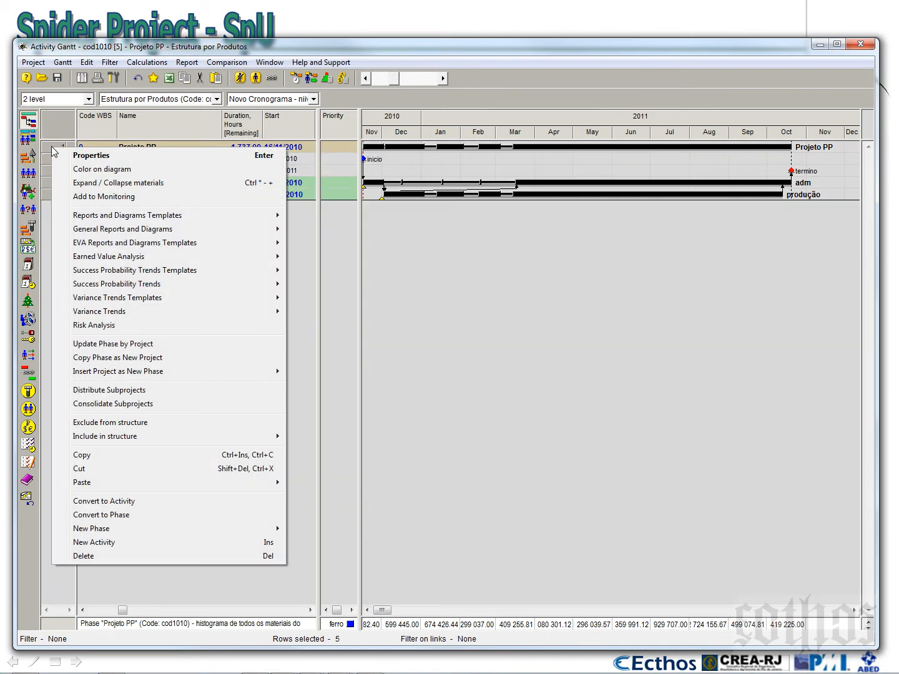
{"action": "mouse_move", "coordinate": [252, 229]}
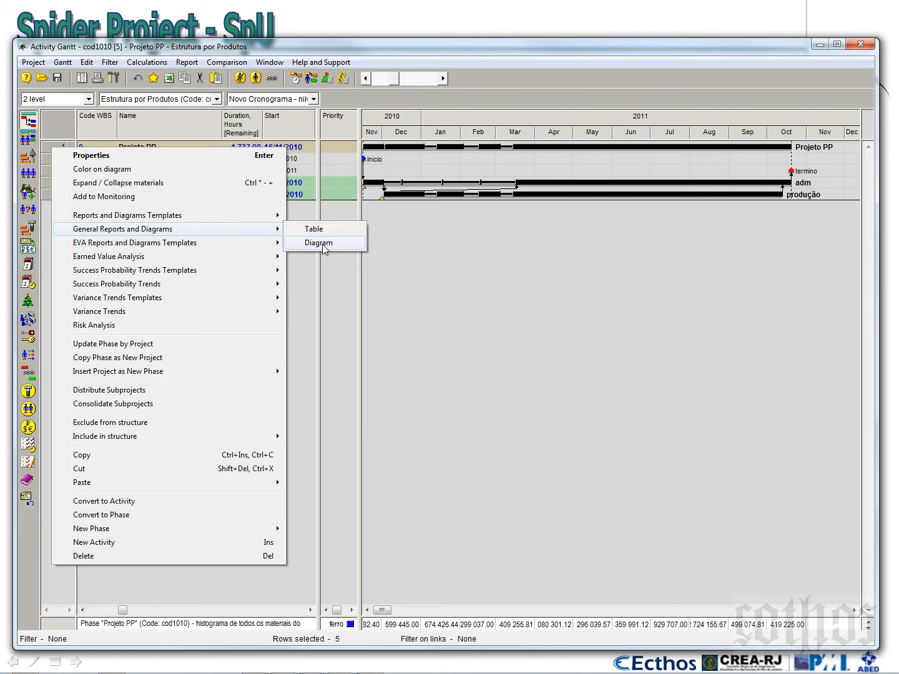
{"action": "left_click", "coordinate": [322, 244]}
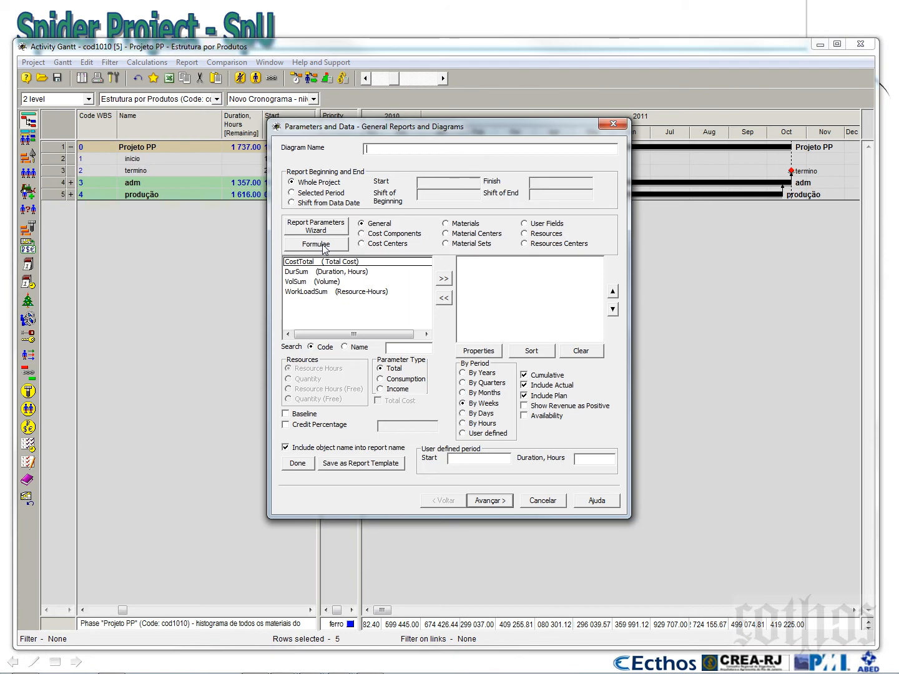
{"action": "left_click", "coordinate": [375, 236]}
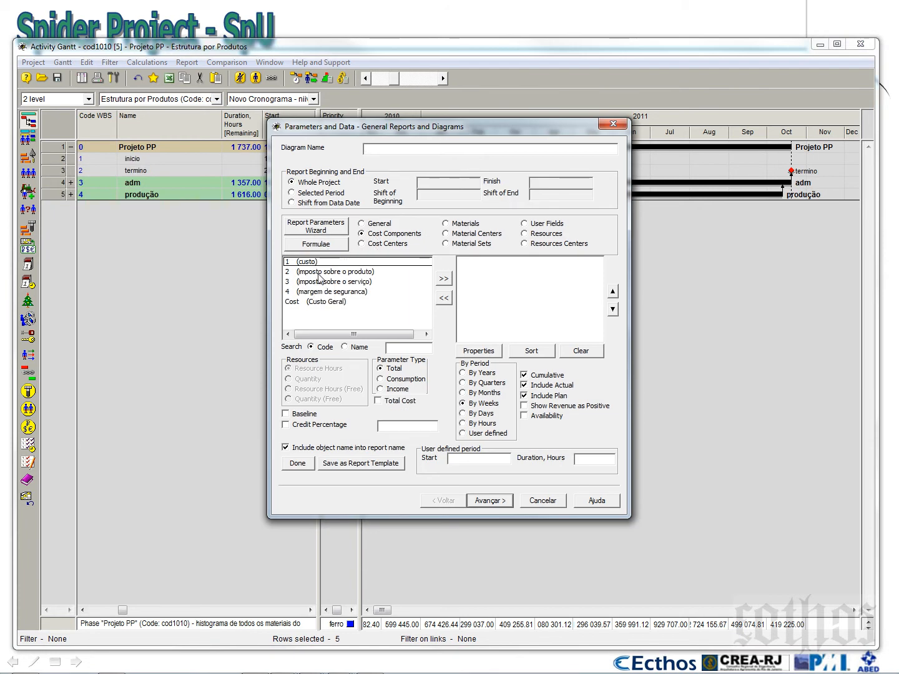
{"action": "left_click", "coordinate": [307, 303]}
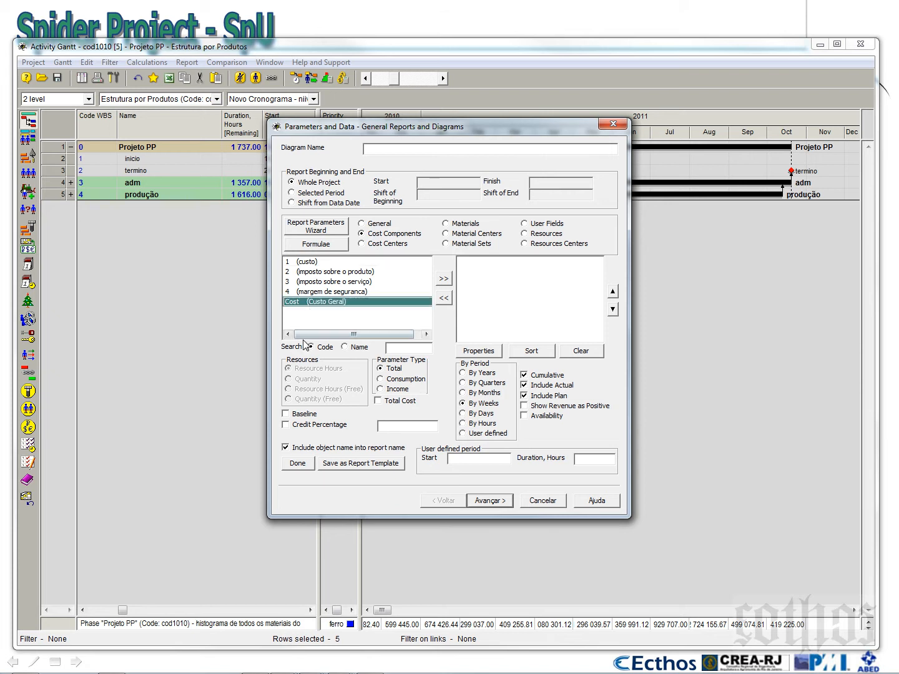
{"action": "left_click", "coordinate": [375, 245]}
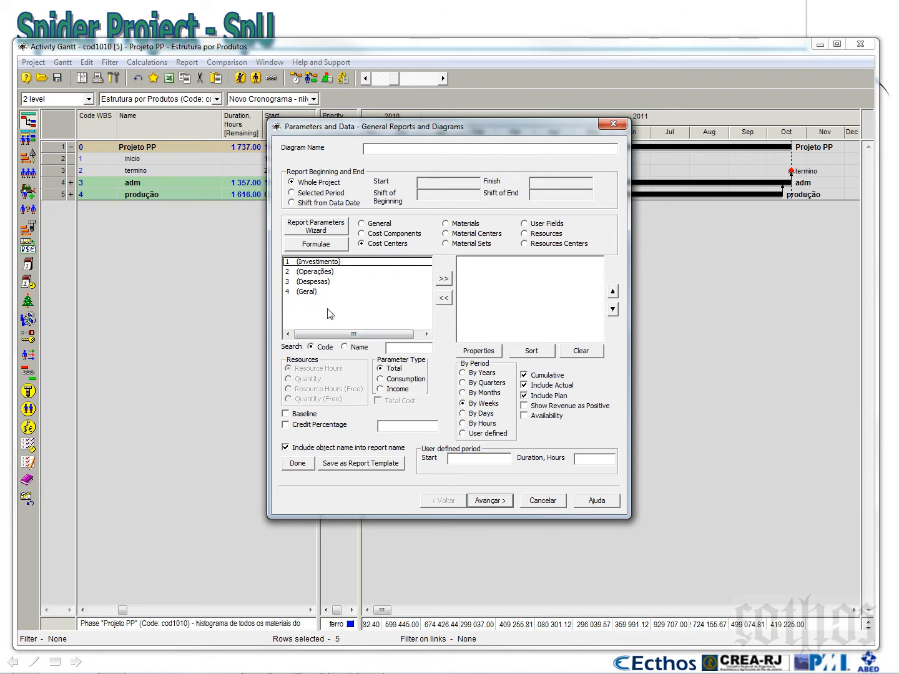
{"action": "left_click", "coordinate": [305, 294]}
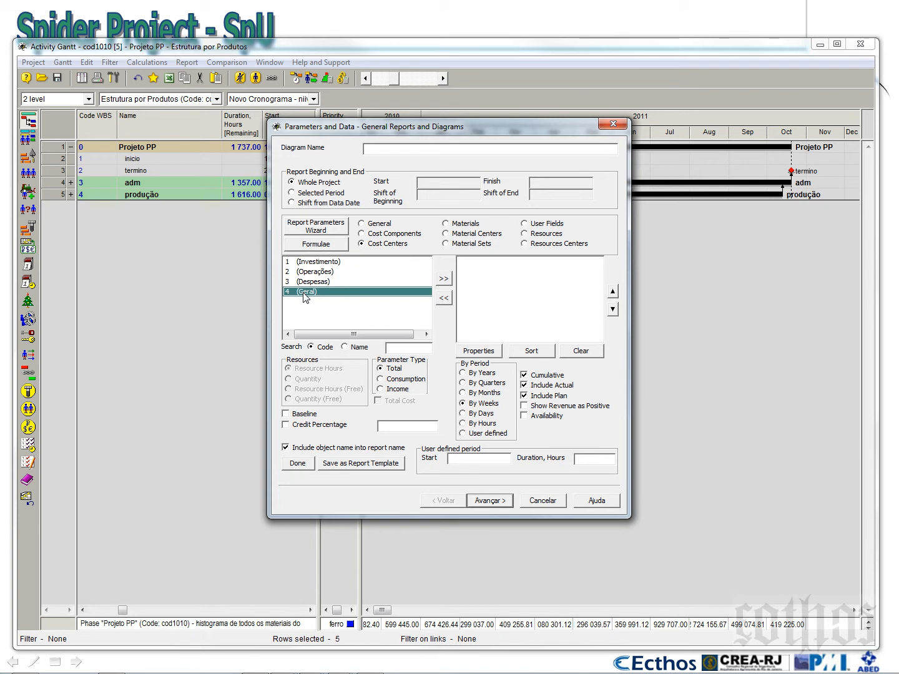
{"action": "left_click", "coordinate": [445, 279]}
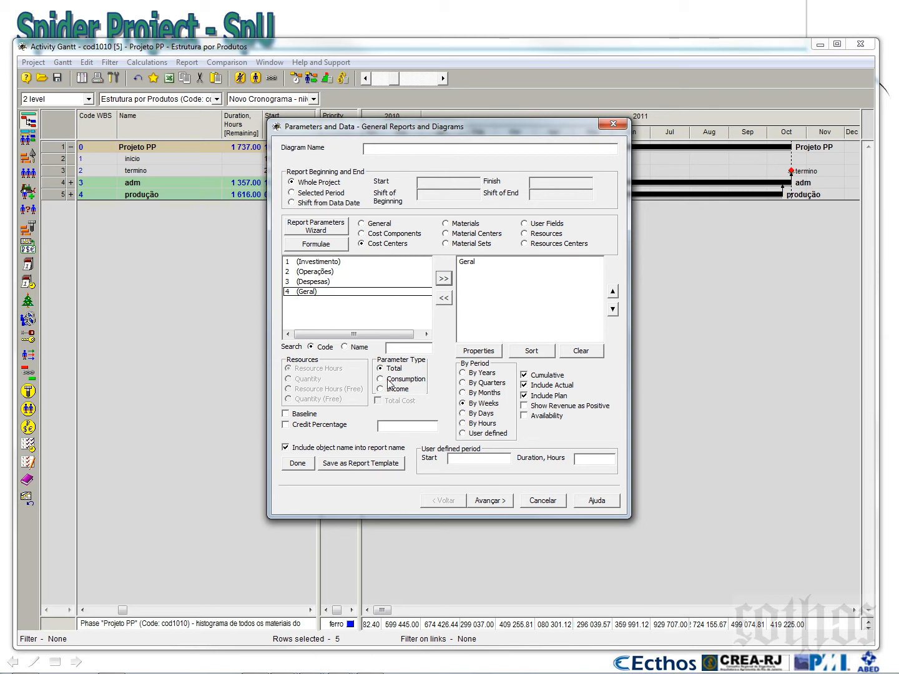
Report the Geral cost center by months and turn off cumulative values
{"action": "left_click", "coordinate": [486, 395]}
{"action": "left_click", "coordinate": [524, 376]}
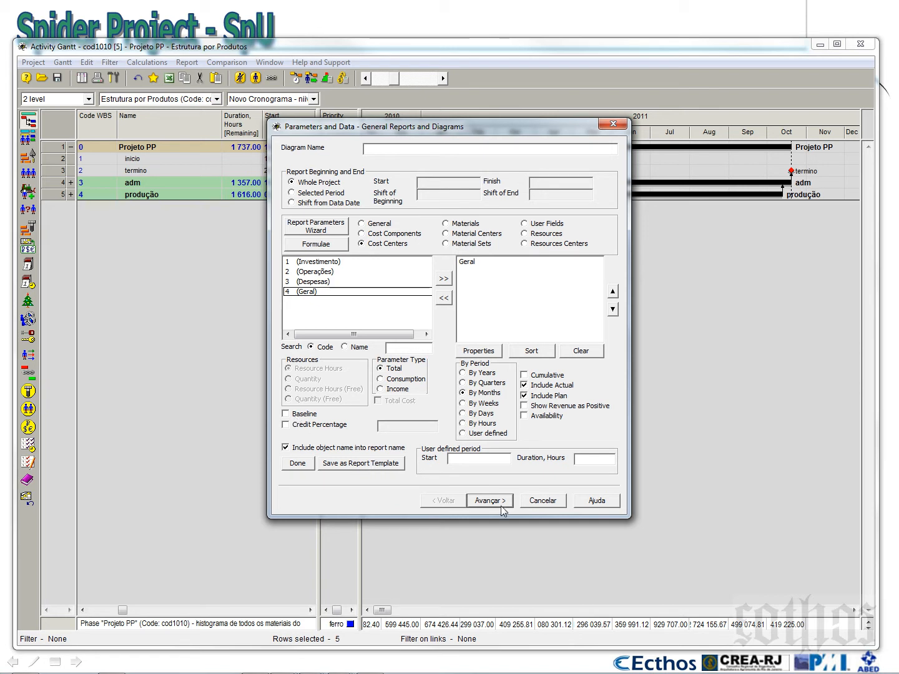
{"action": "left_click", "coordinate": [350, 292]}
{"action": "left_click", "coordinate": [478, 262]}
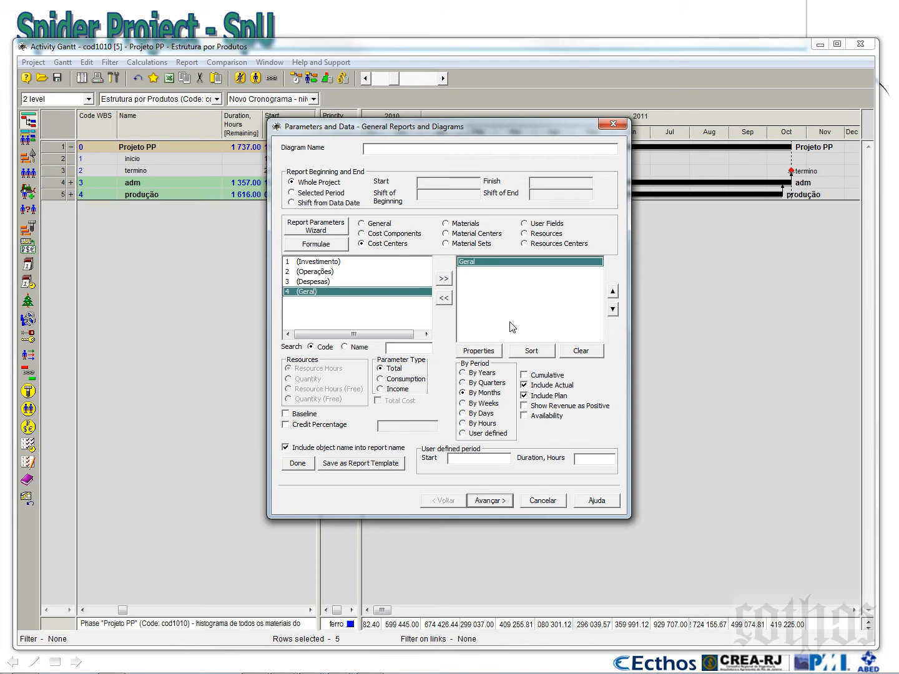
Colour the Geral graph's values greater than 0 dark blue, show its values and finish the diagram
{"action": "left_click", "coordinate": [490, 501]}
{"action": "left_click", "coordinate": [550, 202]}
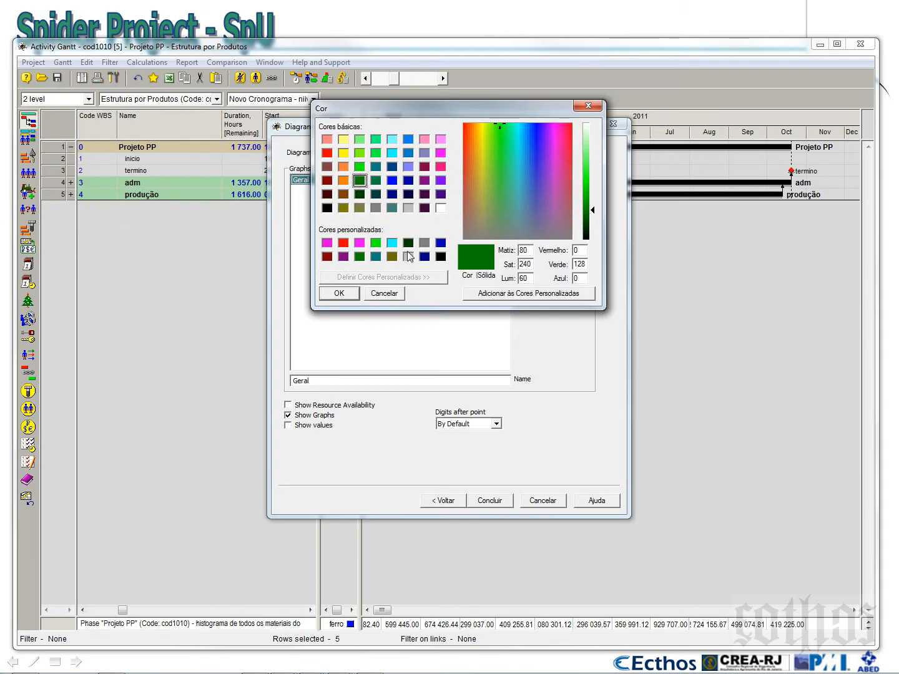
{"action": "left_click", "coordinate": [392, 167]}
{"action": "left_click", "coordinate": [347, 296]}
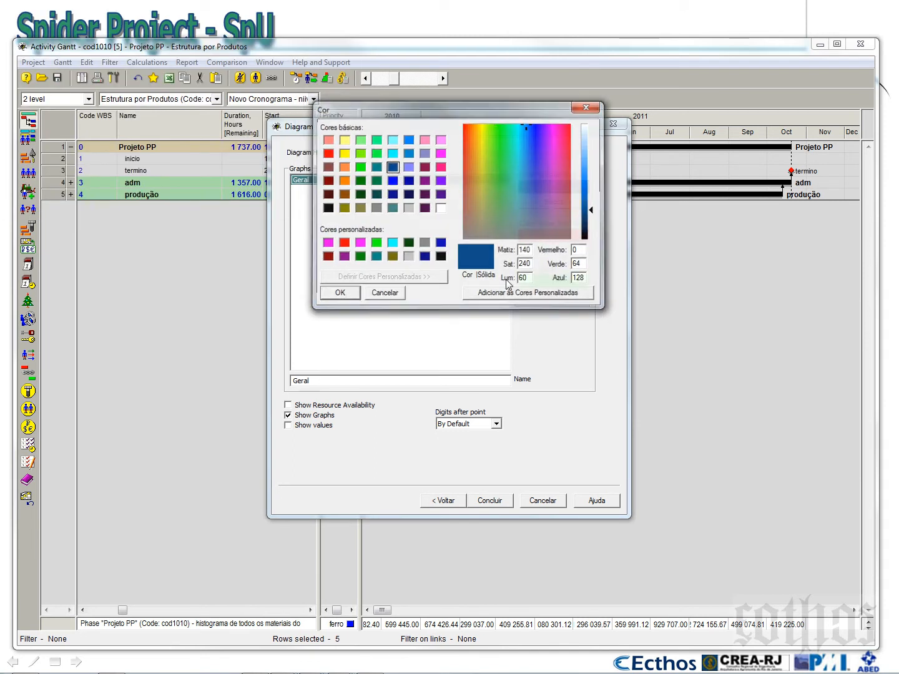
{"action": "left_click", "coordinate": [301, 429]}
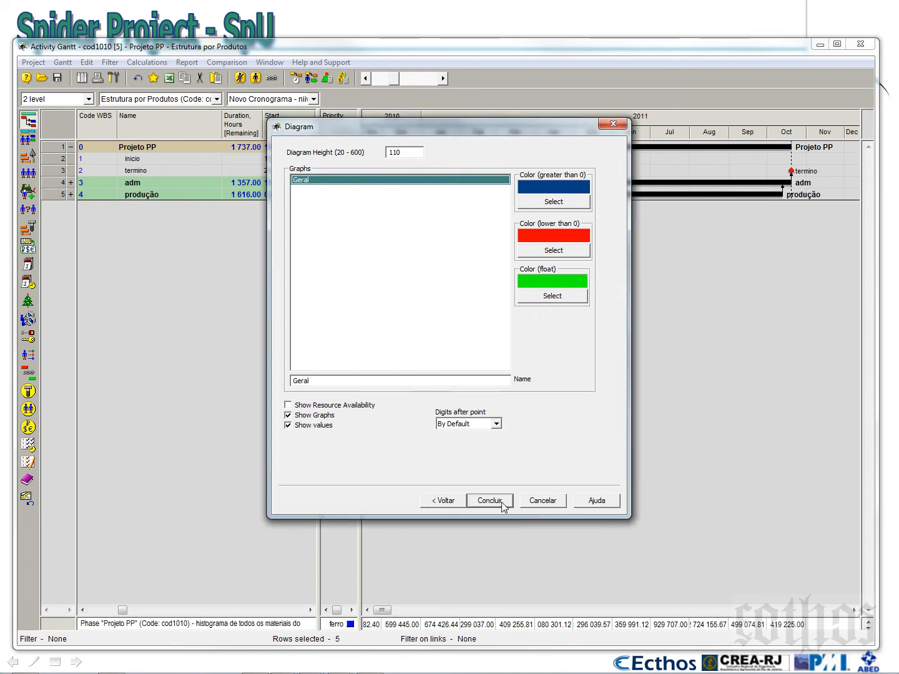
{"action": "left_click", "coordinate": [447, 501]}
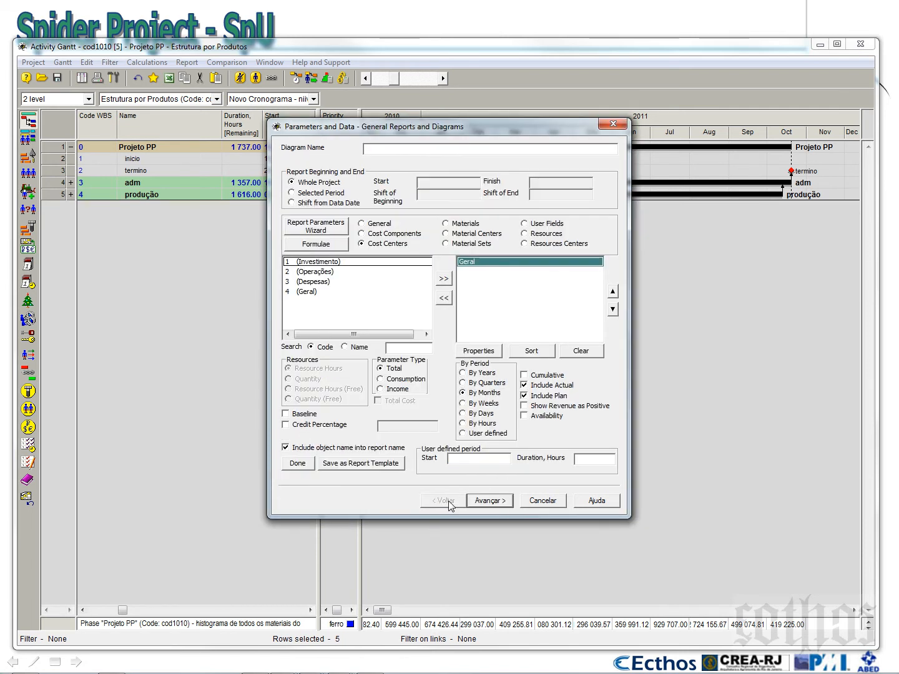
{"action": "left_click", "coordinate": [490, 501]}
{"action": "left_click", "coordinate": [490, 501]}
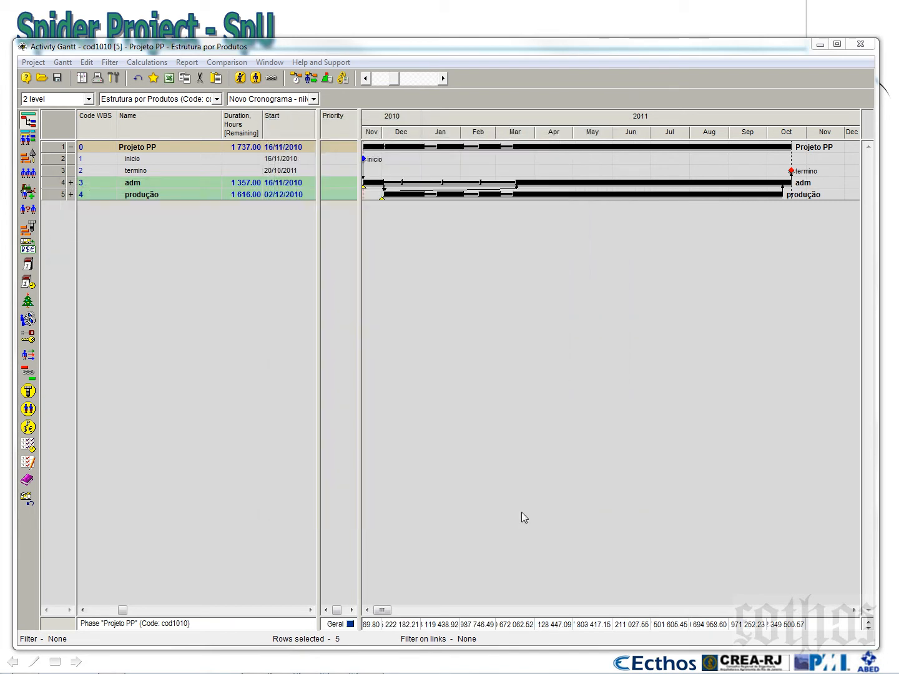
Enlarge the histogram pane and its value scale column, and delete the ferro and H2O histograms
{"action": "left_click_drag", "start_coordinate": [430, 617], "coordinate": [454, 338]}
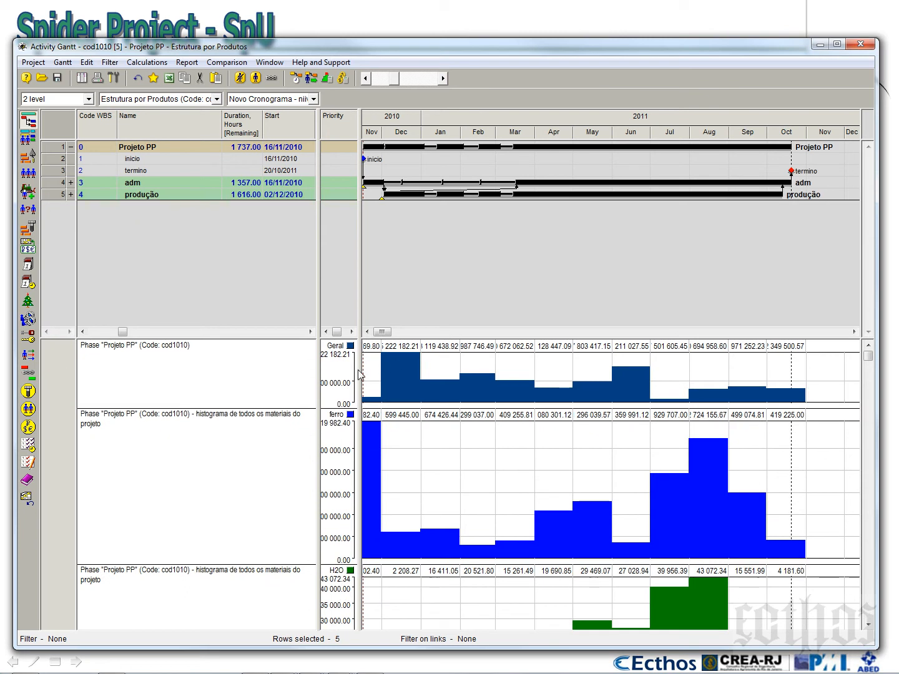
{"action": "left_click_drag", "start_coordinate": [359, 369], "coordinate": [443, 369]}
{"action": "right_click", "coordinate": [529, 452]}
{"action": "left_click", "coordinate": [565, 506]}
{"action": "right_click", "coordinate": [565, 503]}
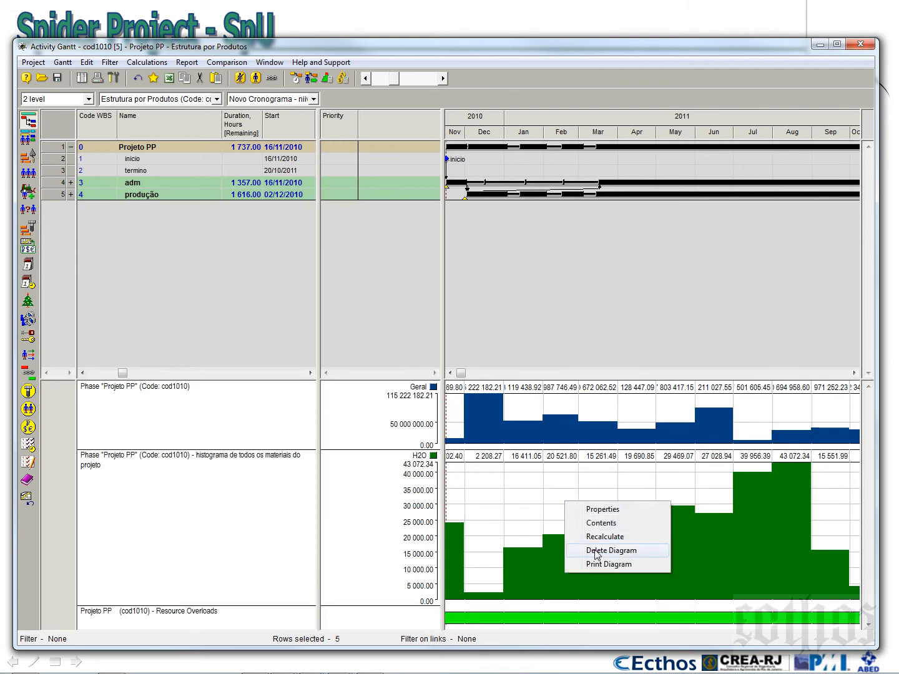
{"action": "left_click", "coordinate": [570, 553]}
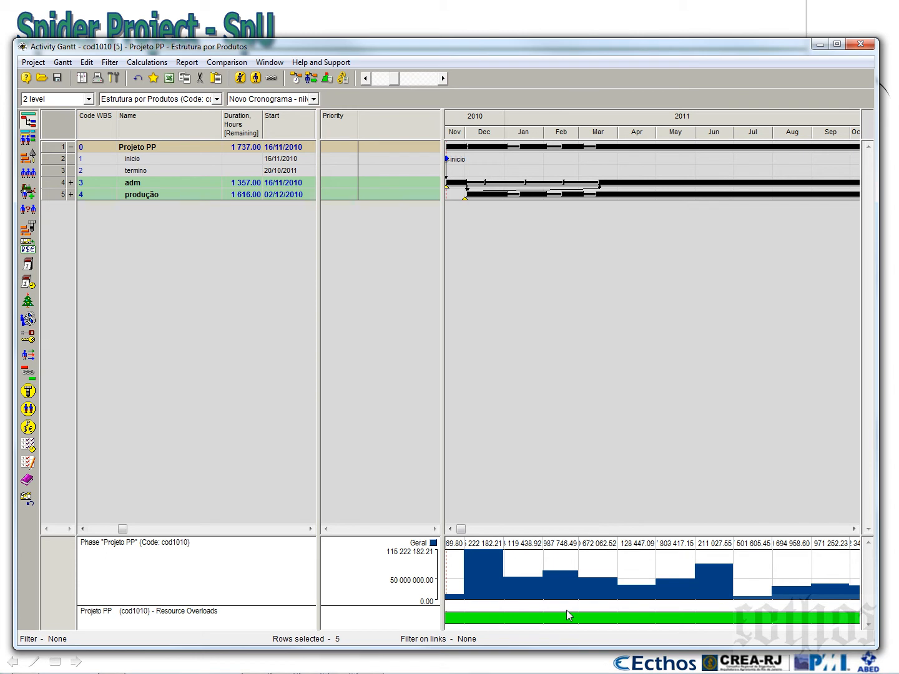
Save the Gantt configuration in the project as a new one with the code cod3429
{"action": "left_click", "coordinate": [62, 62]}
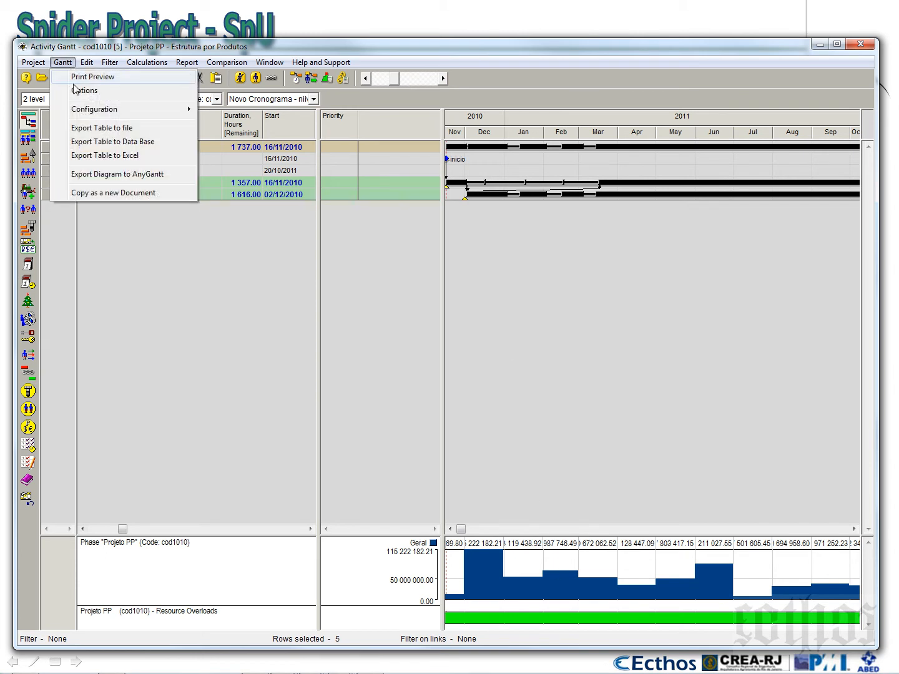
{"action": "mouse_move", "coordinate": [82, 112]}
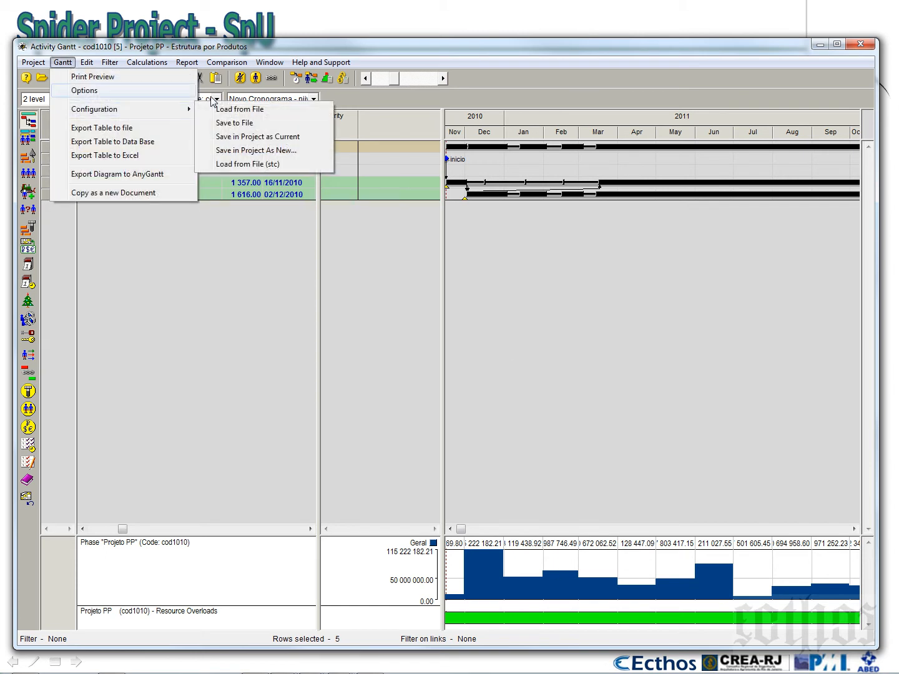
{"action": "left_click", "coordinate": [275, 150]}
{"action": "type", "text": "cod"}
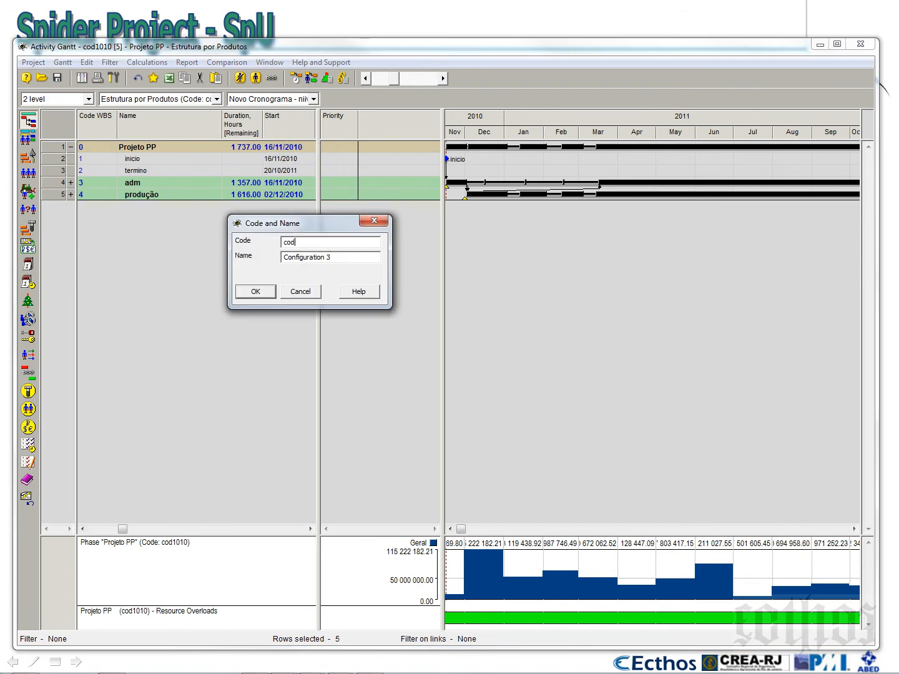
{"action": "type", "text": "3429"}
{"action": "key", "text": "Tab"}
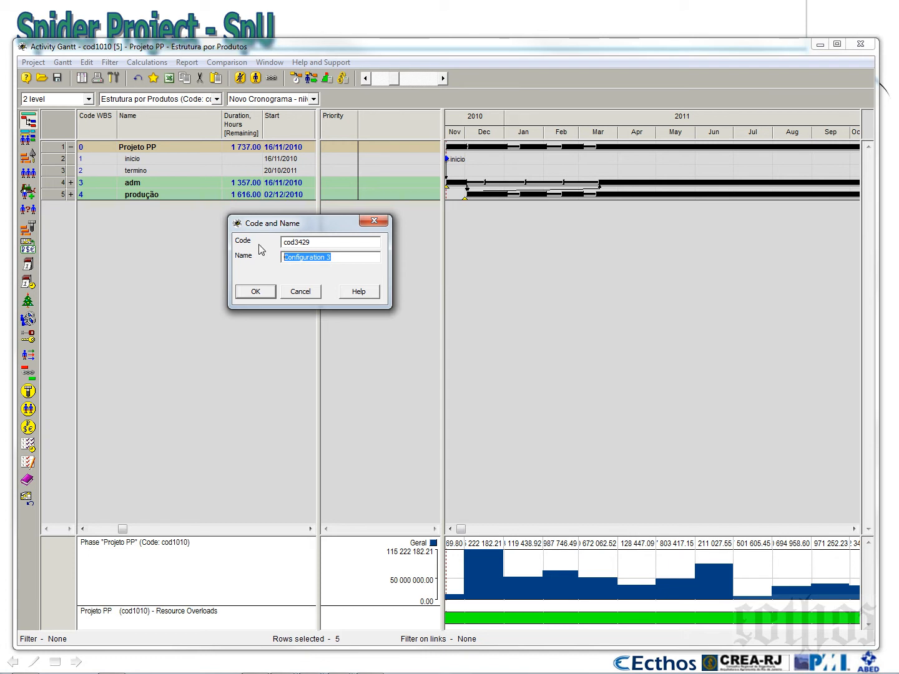
Name the new configuration Histograma de Recursos Financeiros and confirm it
{"action": "type", "text": "His"}
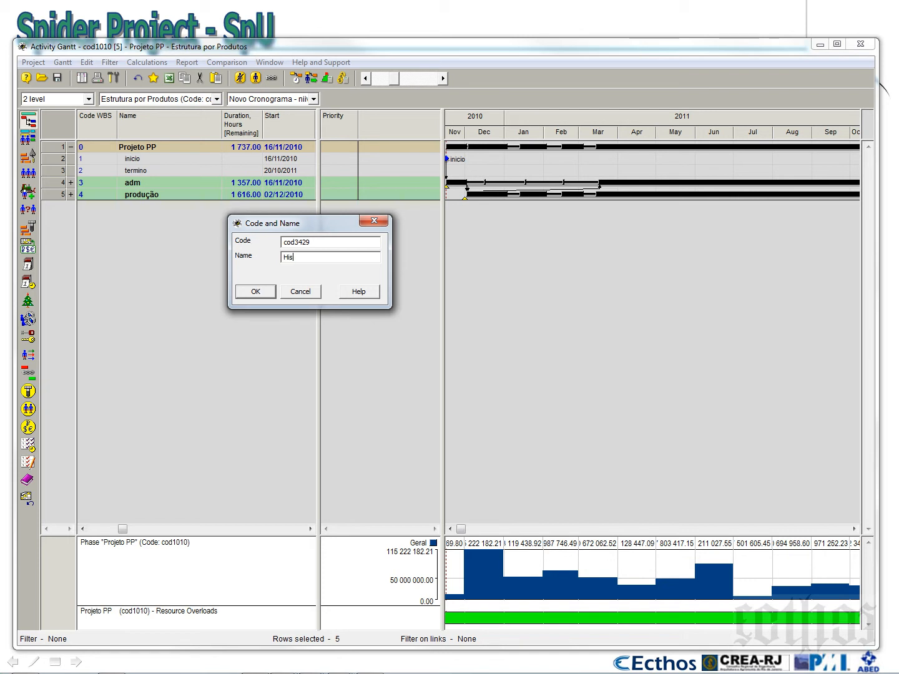
{"action": "type", "text": "tograma de"}
{"action": "key", "text": "BackSpace"}
{"action": "key", "text": "BackSpace"}
{"action": "key", "text": "BackSpace"}
{"action": "type", "text": "de Recursos Fiancieoreiros"}
{"action": "key", "text": "Delete"}
{"action": "key", "text": "Delete"}
{"action": "key", "text": "Delete"}
{"action": "key", "text": "Delete"}
{"action": "left_click", "coordinate": [256, 292]}
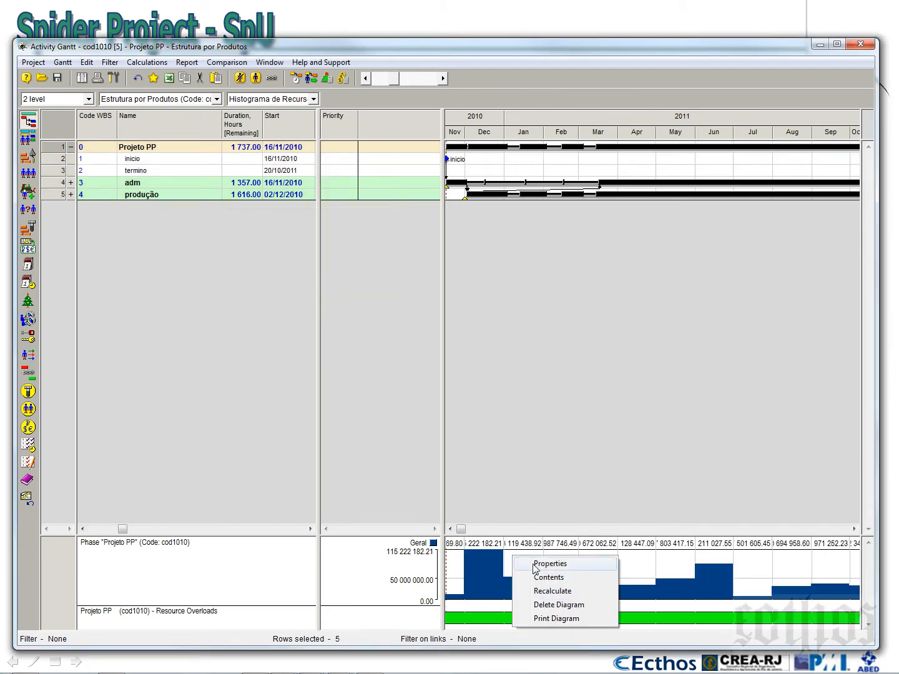
Set the Geral diagram's height to 500 and extend the histogram pane to fit it
{"action": "left_click", "coordinate": [540, 564]}
{"action": "type", "text": "500"}
{"action": "key", "text": "Return"}
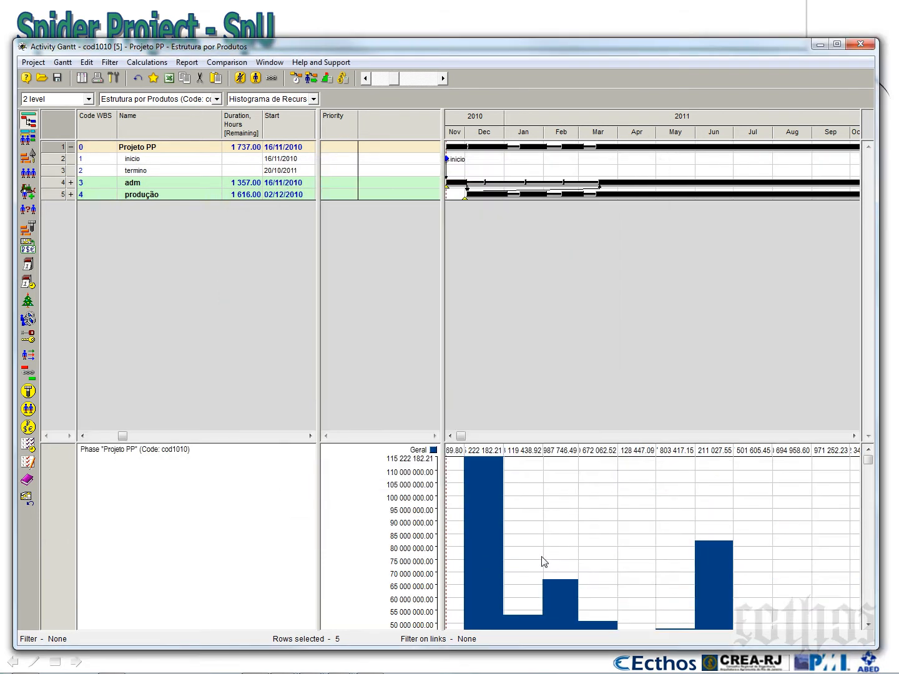
{"action": "left_click_drag", "start_coordinate": [558, 443], "coordinate": [553, 270]}
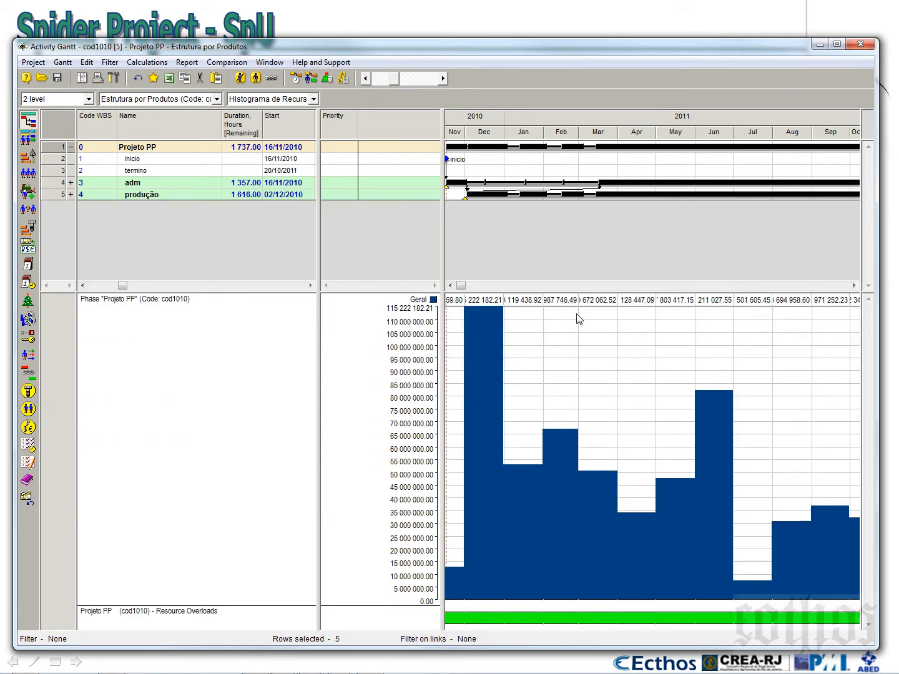
Set the start of the time scale's scrolling range to 01/11/2010 and apply it
{"action": "right_click", "coordinate": [509, 127]}
{"action": "left_click", "coordinate": [526, 134]}
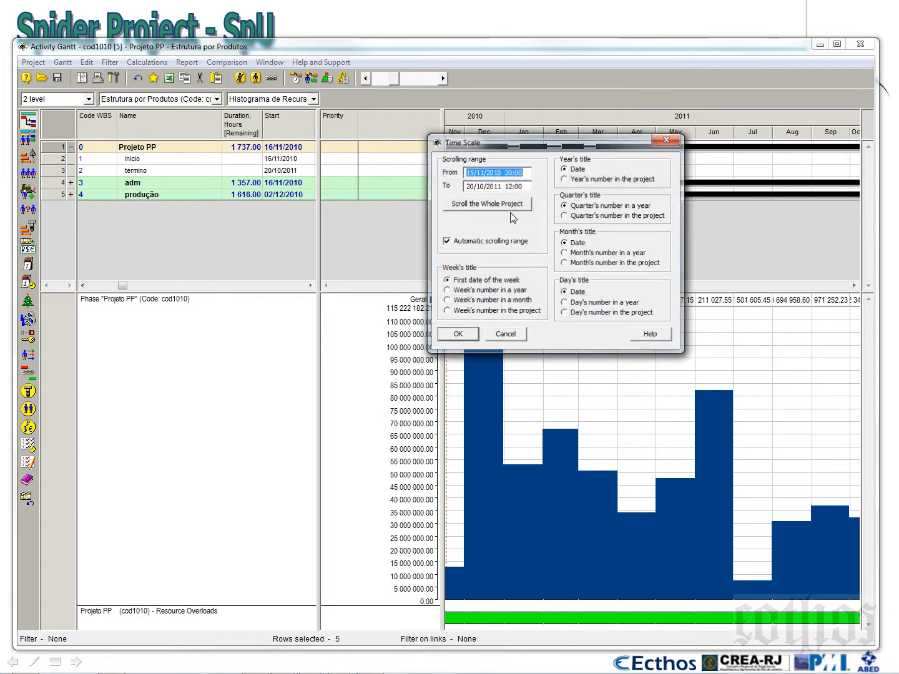
{"action": "left_click", "coordinate": [470, 172]}
{"action": "left_click_drag", "start_coordinate": [470, 170], "coordinate": [471, 167]}
{"action": "type", "text": "01"}
{"action": "left_click", "coordinate": [447, 337]}
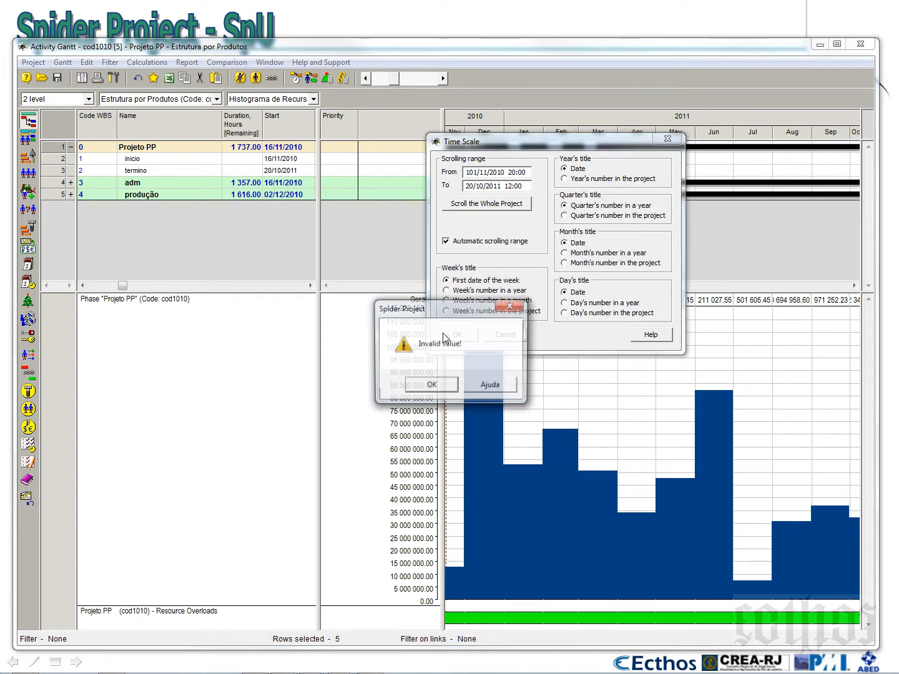
{"action": "key", "text": "Return"}
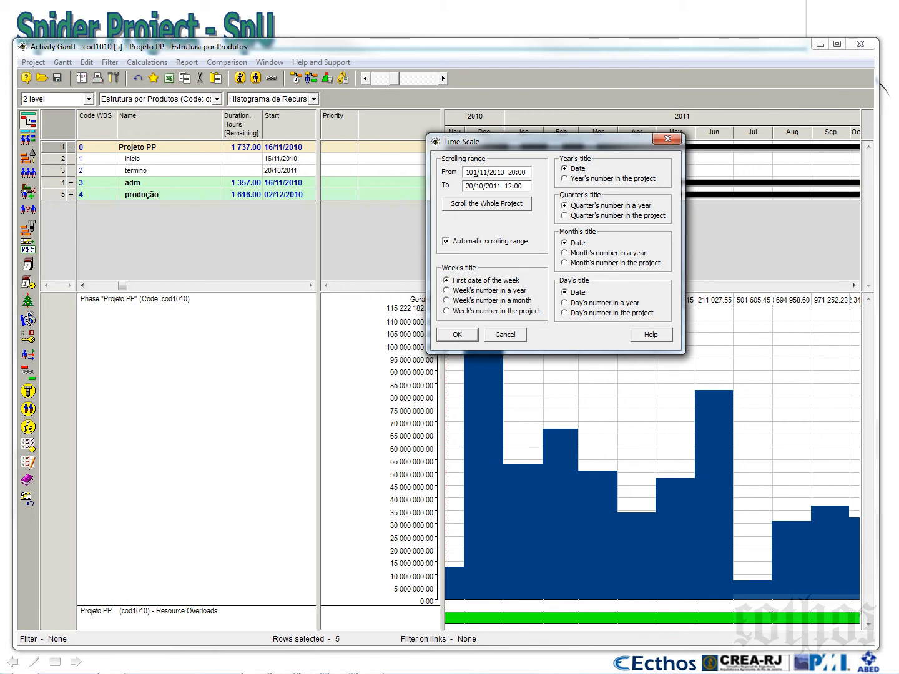
{"action": "key", "text": "BackSpace"}
{"action": "key", "text": "Return"}
Widen the Gantt and histogram area over the Priority pane and stretch the time scale until the monthly values are fully legible
{"action": "left_click_drag", "start_coordinate": [447, 199], "coordinate": [320, 221]}
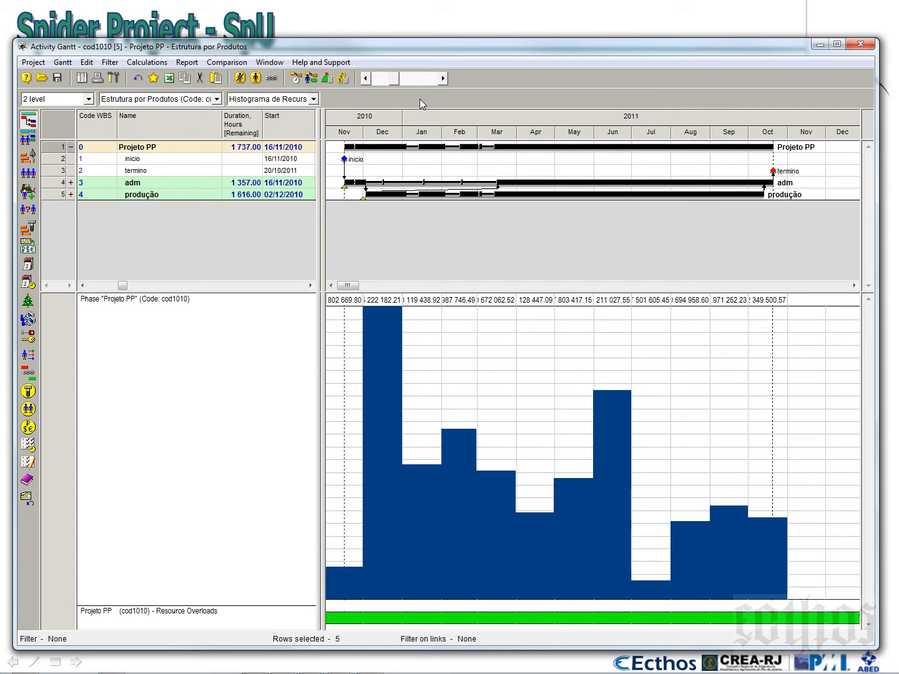
{"action": "left_click", "coordinate": [443, 79]}
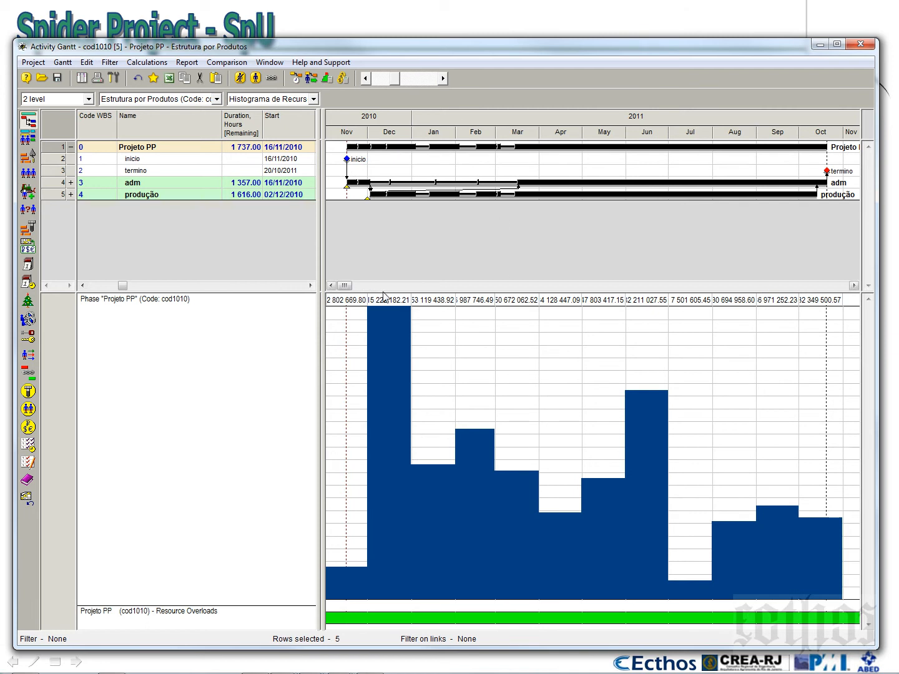
{"action": "left_click", "coordinate": [443, 81]}
{"action": "left_click", "coordinate": [442, 81]}
{"action": "left_click", "coordinate": [443, 81]}
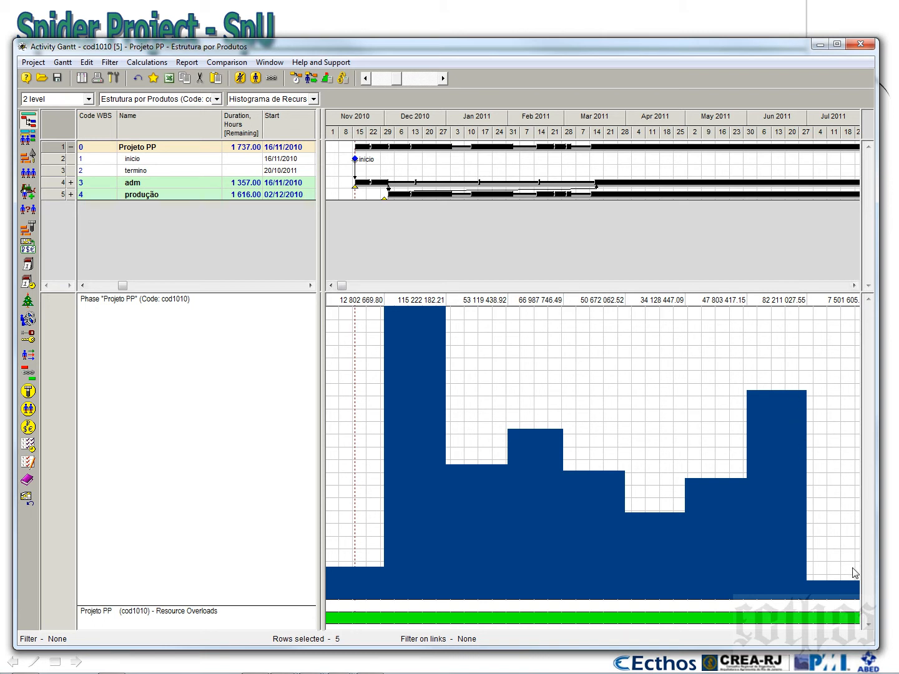
Run Scheduling without resource constraints using the current options and close its report
{"action": "left_click", "coordinate": [295, 83]}
{"action": "key", "text": "Return"}
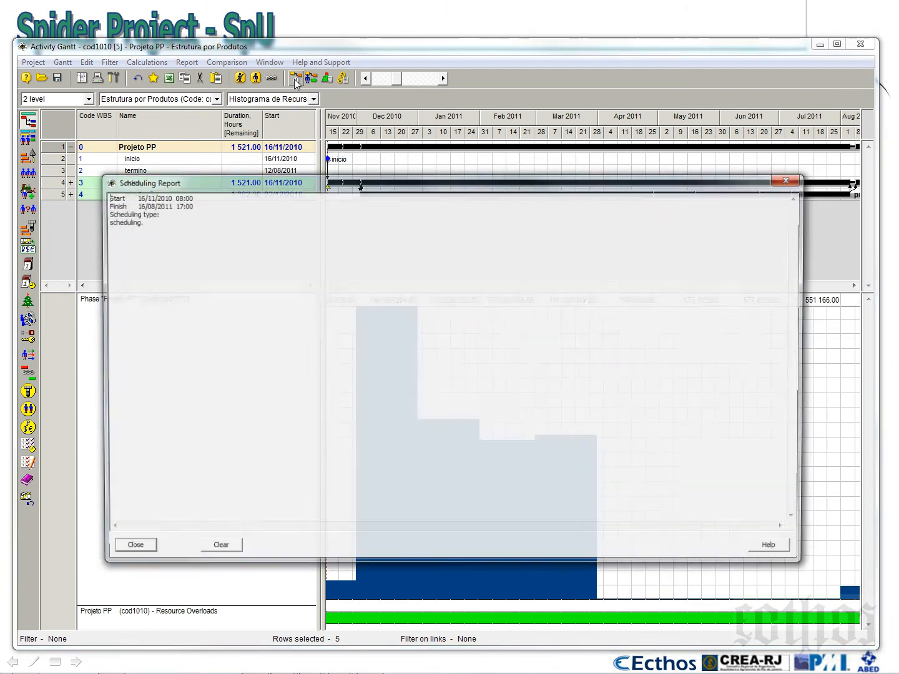
{"action": "left_click", "coordinate": [131, 549]}
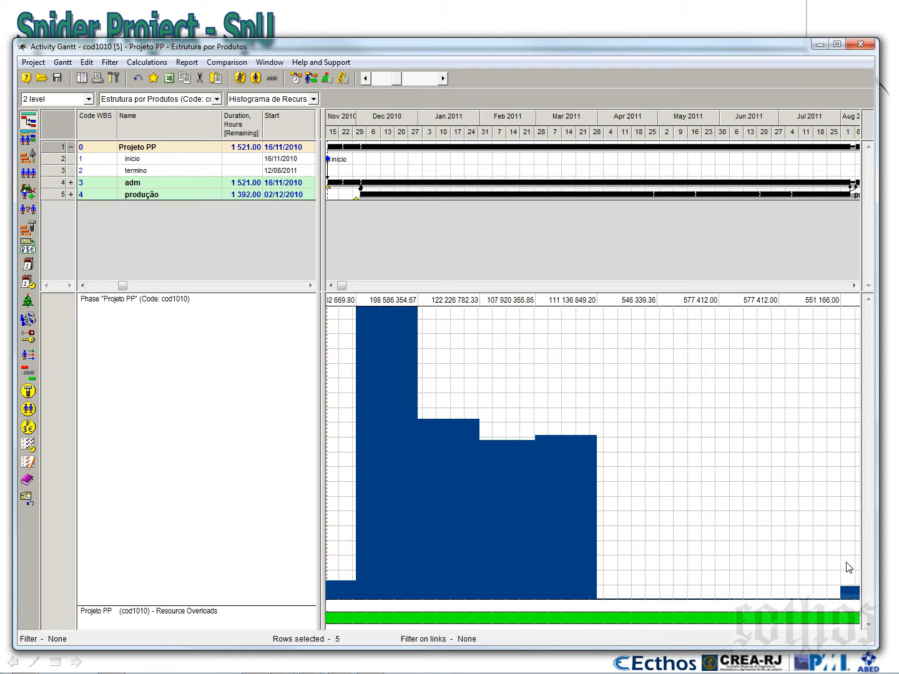
Run Resource Constrained Scheduling with Materials as a constraint, levelling ferro and H2O, declining further messages and closing the report
{"action": "left_click", "coordinate": [310, 80]}
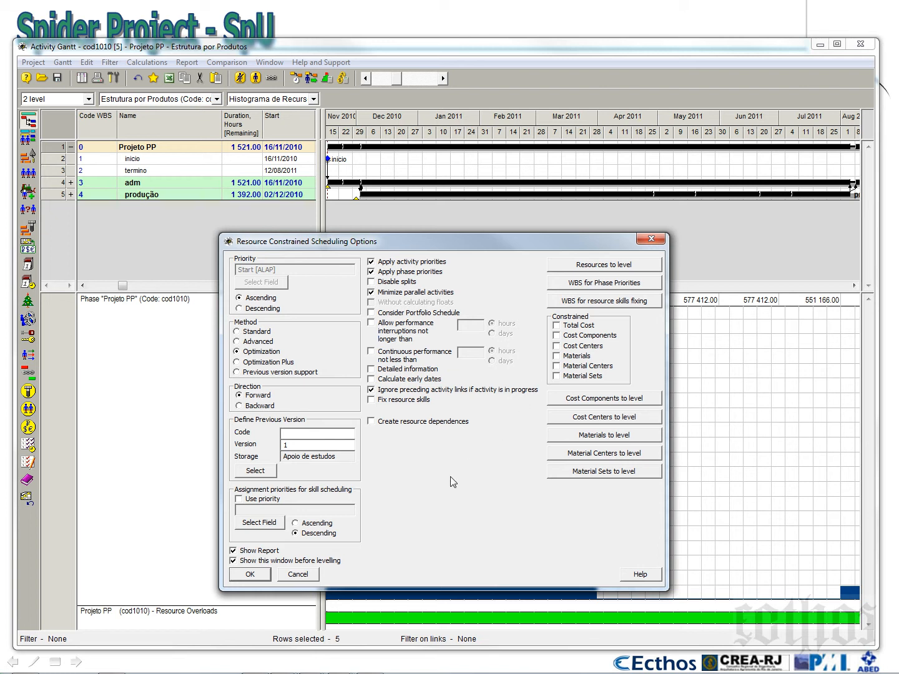
{"action": "left_click", "coordinate": [556, 326]}
{"action": "left_click", "coordinate": [557, 327]}
{"action": "left_click", "coordinate": [556, 357]}
{"action": "left_click", "coordinate": [576, 438]}
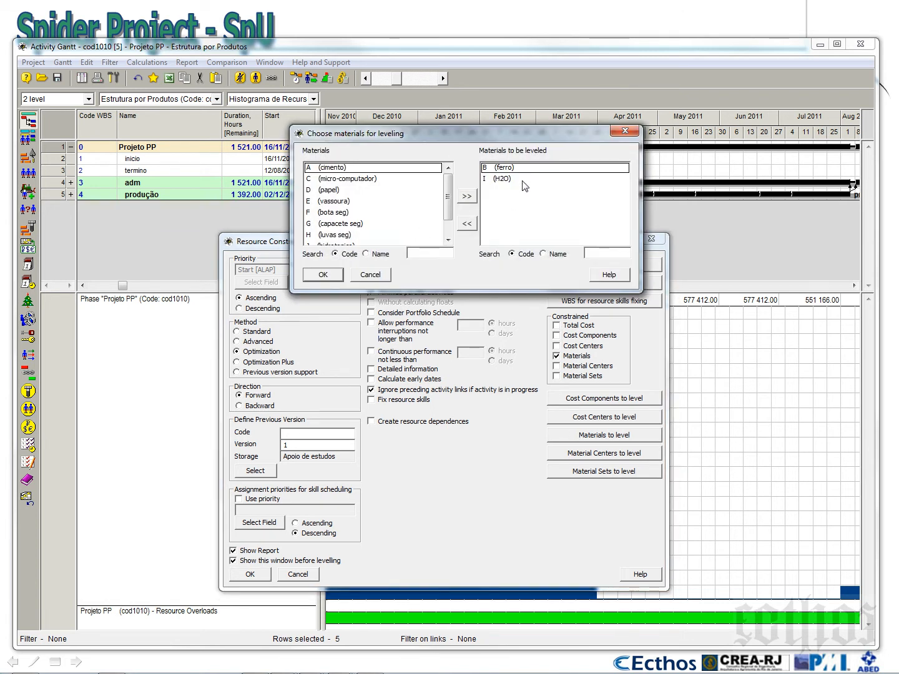
{"action": "left_click", "coordinate": [323, 274]}
{"action": "left_click", "coordinate": [250, 575]}
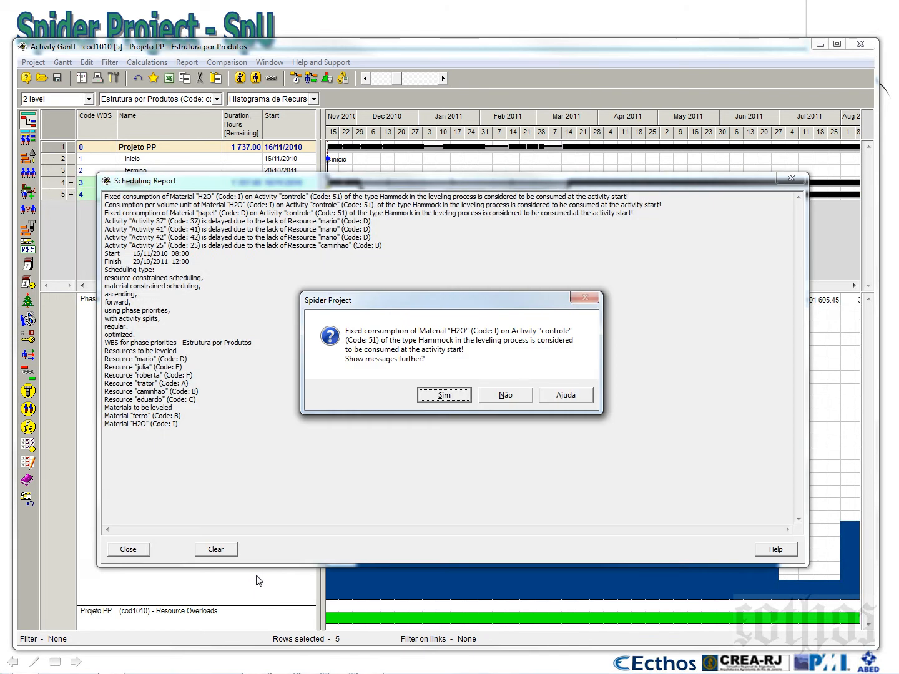
{"action": "left_click", "coordinate": [506, 396]}
{"action": "left_click", "coordinate": [113, 553]}
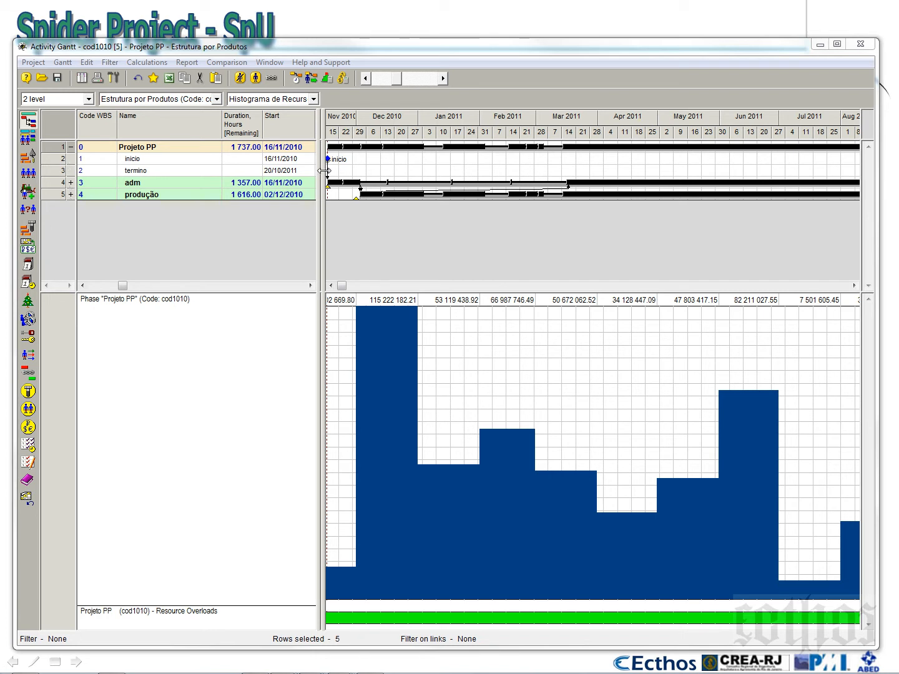
Widen the Priority pane and narrow the activity pane down to its Level, Code WBS and Name columns
{"action": "left_click_drag", "start_coordinate": [320, 174], "coordinate": [596, 188]}
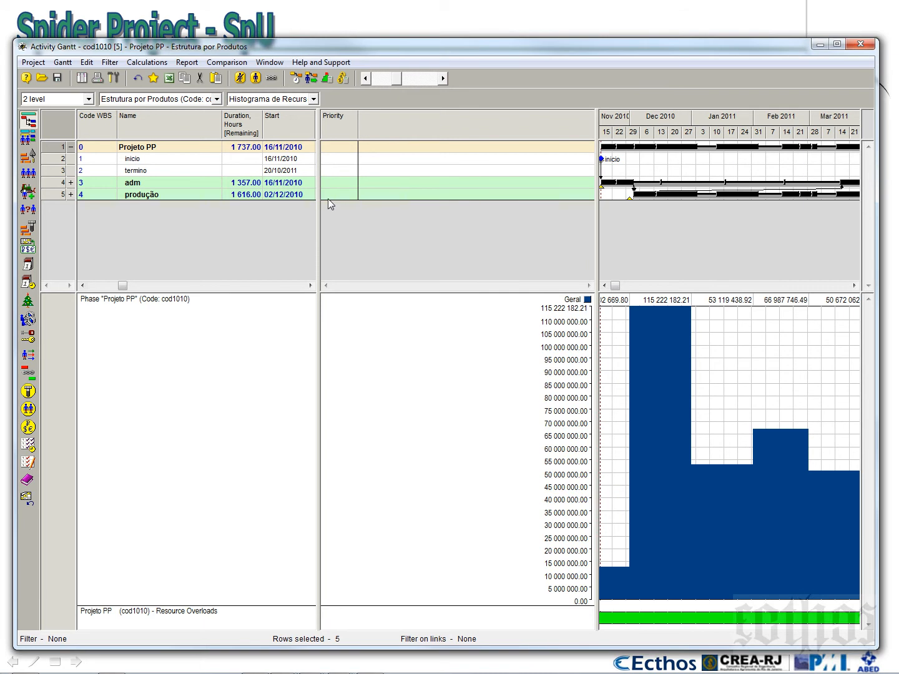
{"action": "left_click_drag", "start_coordinate": [320, 201], "coordinate": [390, 219]}
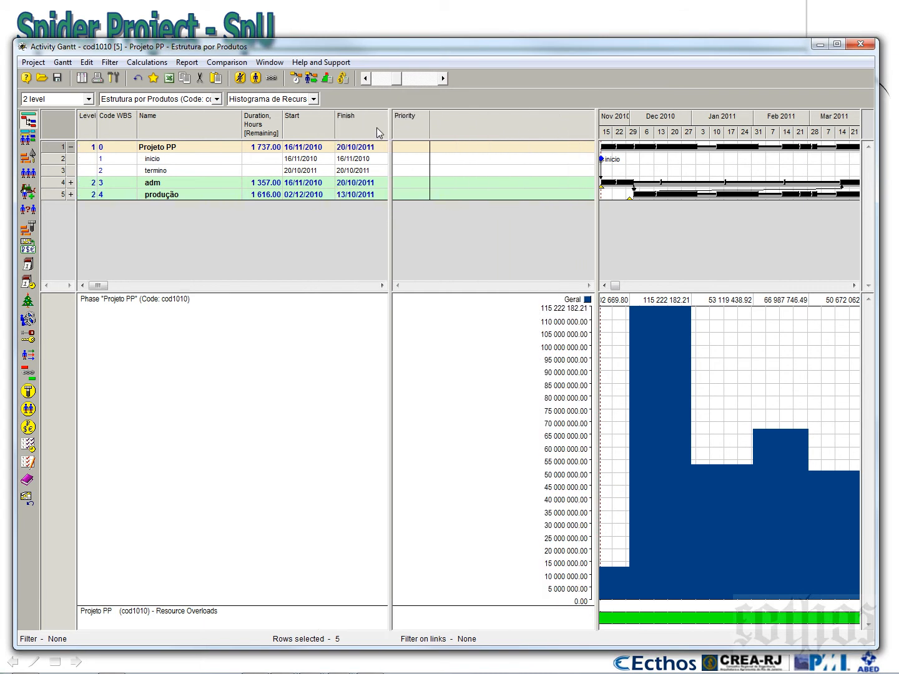
{"action": "left_click_drag", "start_coordinate": [391, 124], "coordinate": [245, 121]}
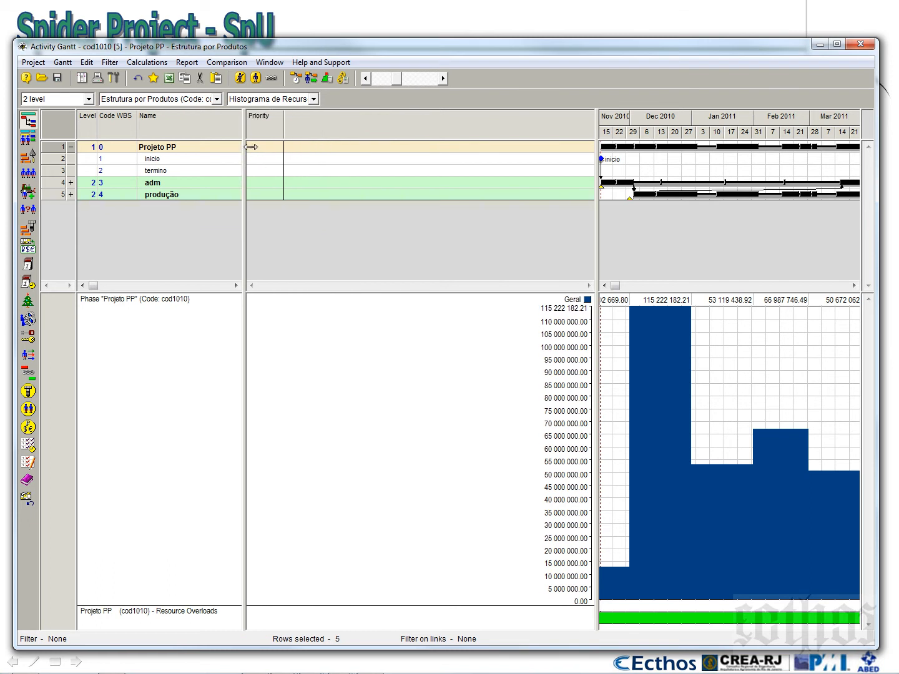
Insert the Cumulative columns of the Despesas, Geral, Investimento and Operações cost centers before Priority
{"action": "right_click", "coordinate": [267, 119]}
{"action": "left_click", "coordinate": [291, 129]}
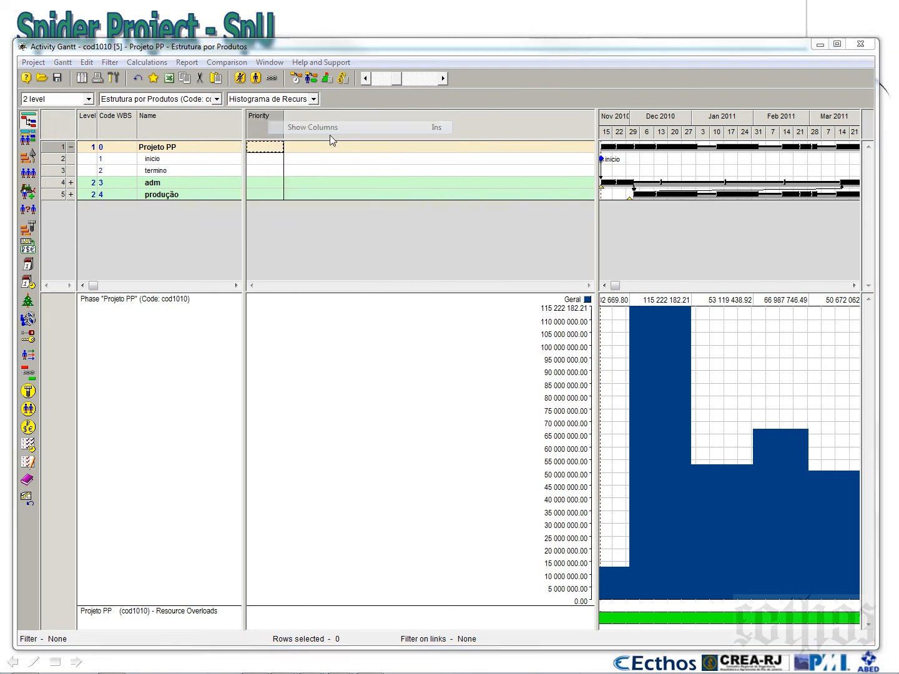
{"action": "left_click", "coordinate": [609, 273]}
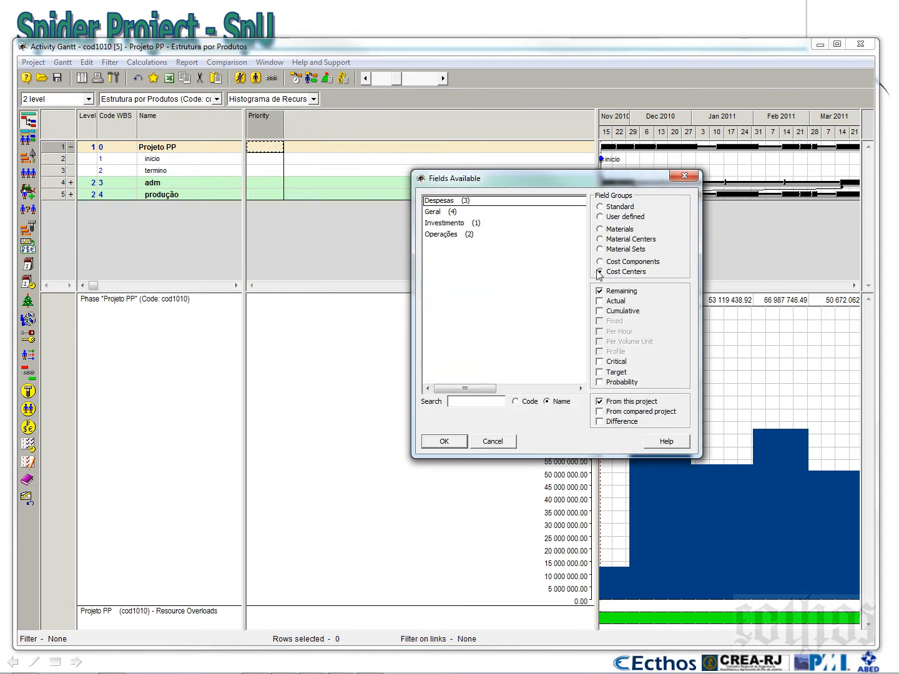
{"action": "left_click", "coordinate": [441, 213]}
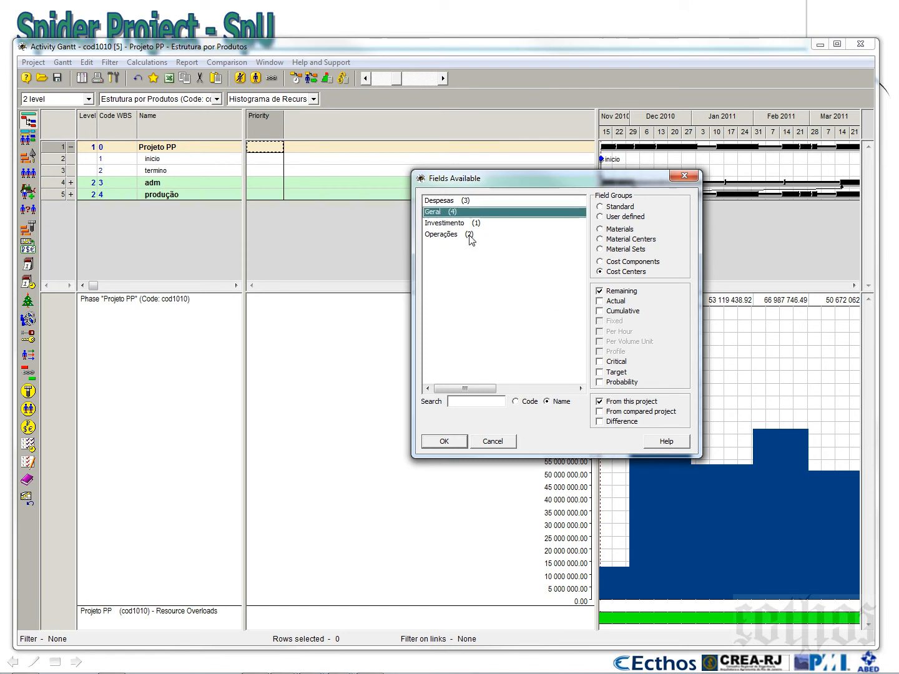
{"action": "left_click", "coordinate": [599, 312]}
{"action": "left_click_drag", "start_coordinate": [450, 202], "coordinate": [446, 236]}
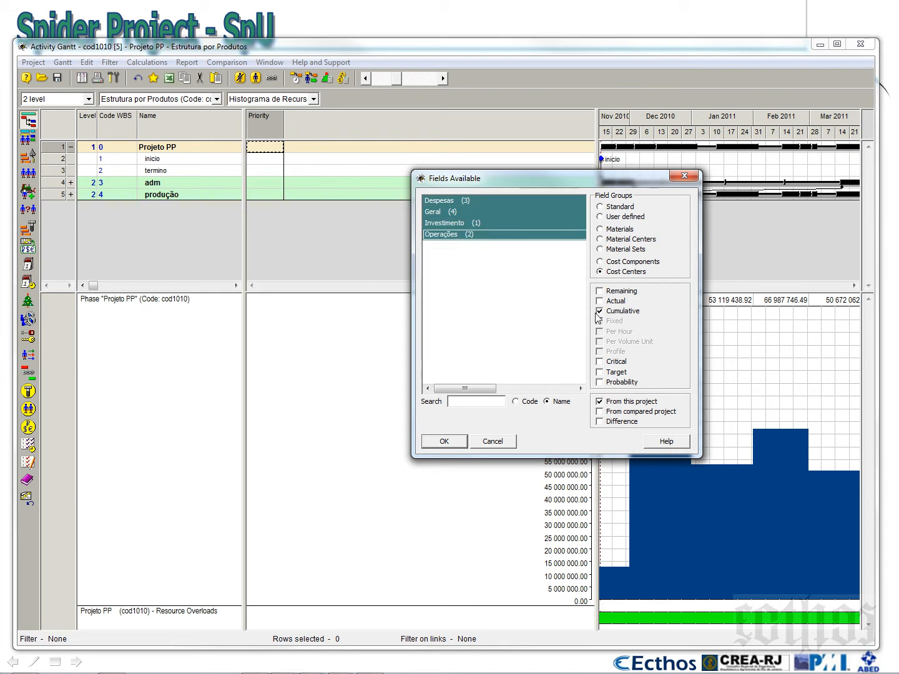
{"action": "left_click", "coordinate": [451, 441]}
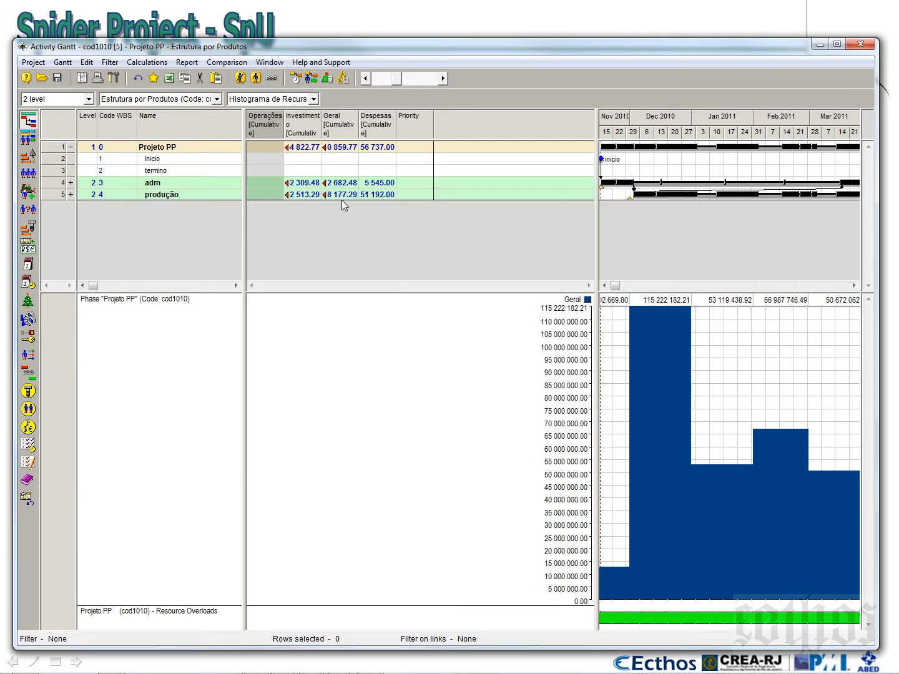
Widen the cumulative cost center columns and move Geral ahead of Operações
{"action": "left_click_drag", "start_coordinate": [321, 122], "coordinate": [454, 133]}
{"action": "left_click_drag", "start_coordinate": [397, 133], "coordinate": [408, 132]}
{"action": "left_click_drag", "start_coordinate": [366, 129], "coordinate": [261, 128]}
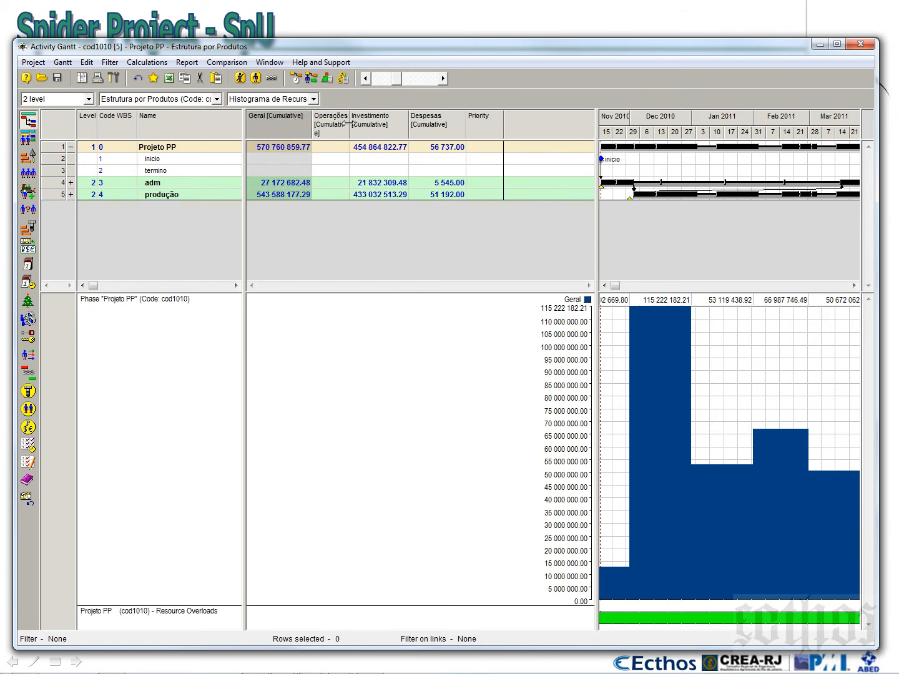
{"action": "left_click_drag", "start_coordinate": [350, 128], "coordinate": [387, 128]}
Hide the Priority column
{"action": "right_click", "coordinate": [532, 121]}
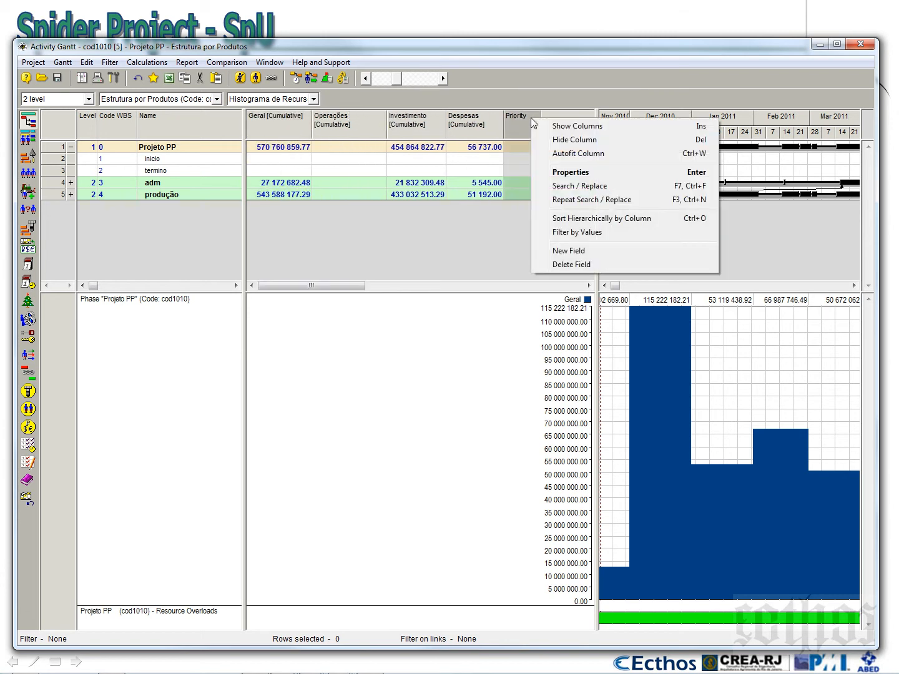
{"action": "left_click", "coordinate": [556, 139]}
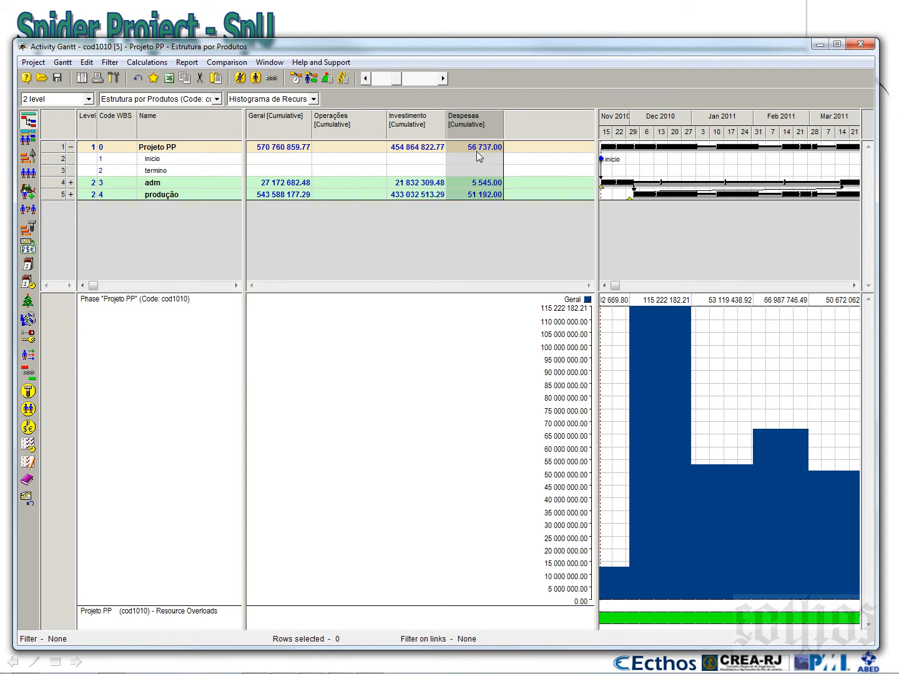
{"action": "left_click", "coordinate": [471, 196]}
Run the cost and material calculation with the current options, close its report and slightly narrow the Operações column
{"action": "left_click", "coordinate": [343, 79]}
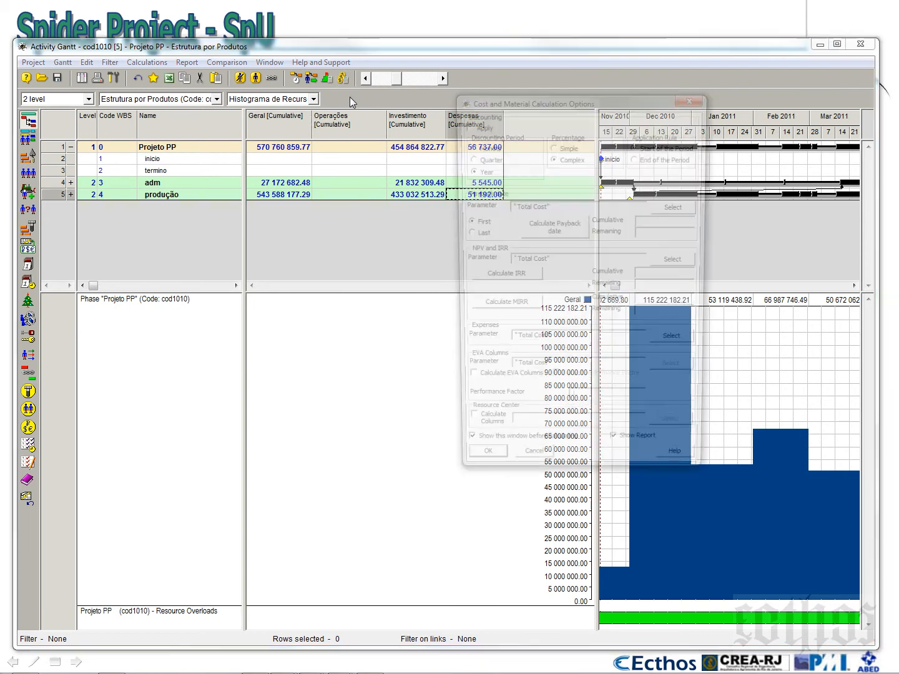
{"action": "key", "text": "Return"}
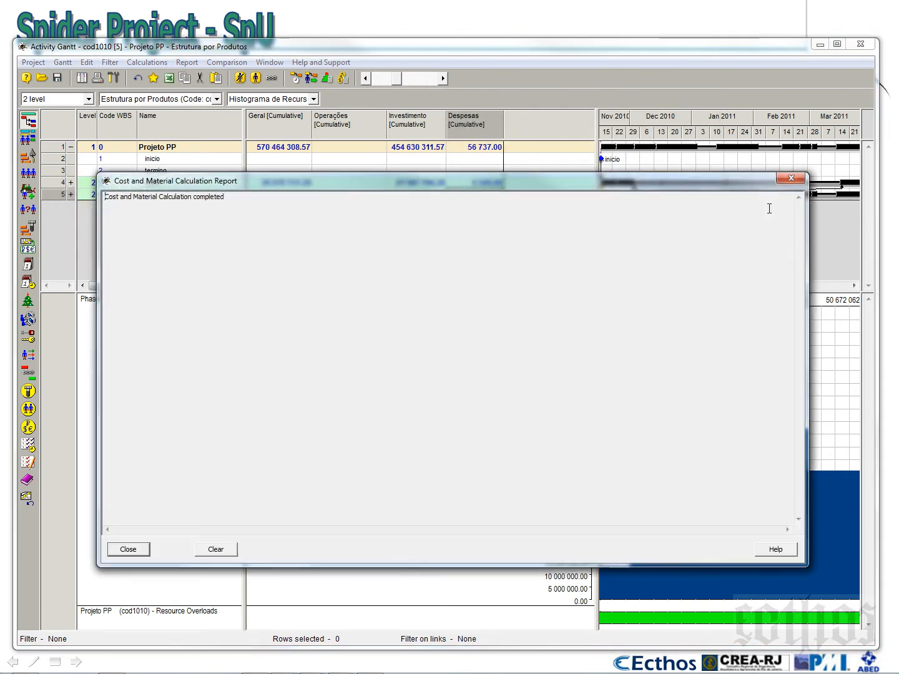
{"action": "left_click", "coordinate": [792, 178]}
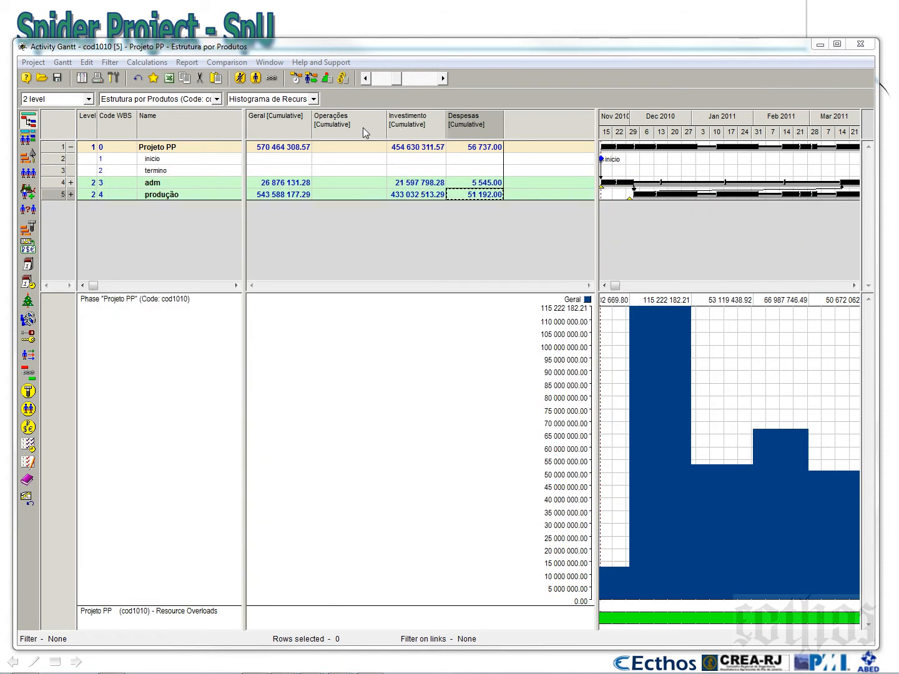
{"action": "left_click_drag", "start_coordinate": [386, 128], "coordinate": [371, 136]}
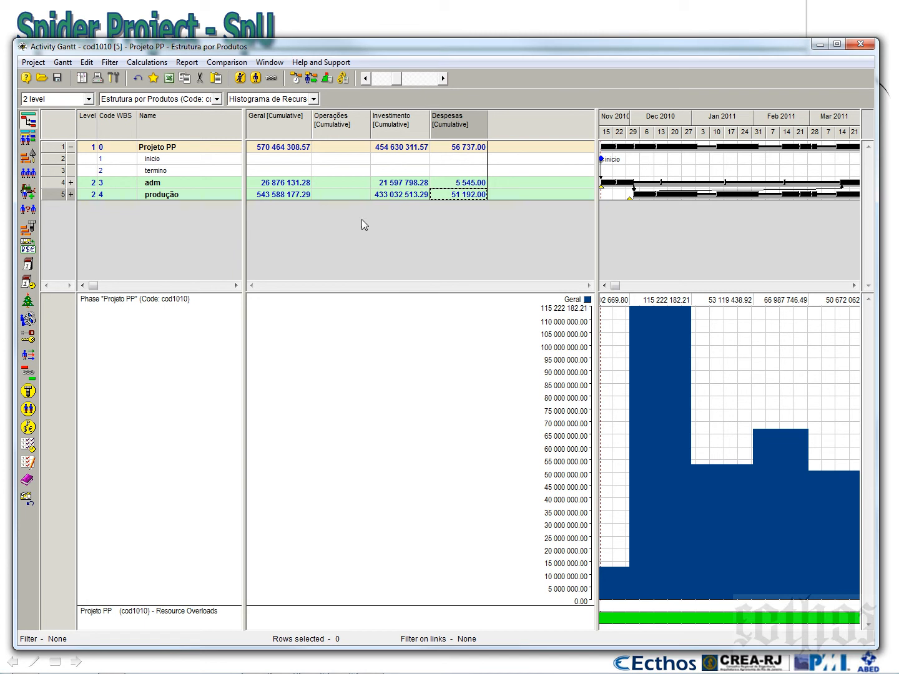
Examine the cumulative Investimento, Despesas, Operações and Geral cells for produção and Projeto PP
{"action": "left_click", "coordinate": [387, 195]}
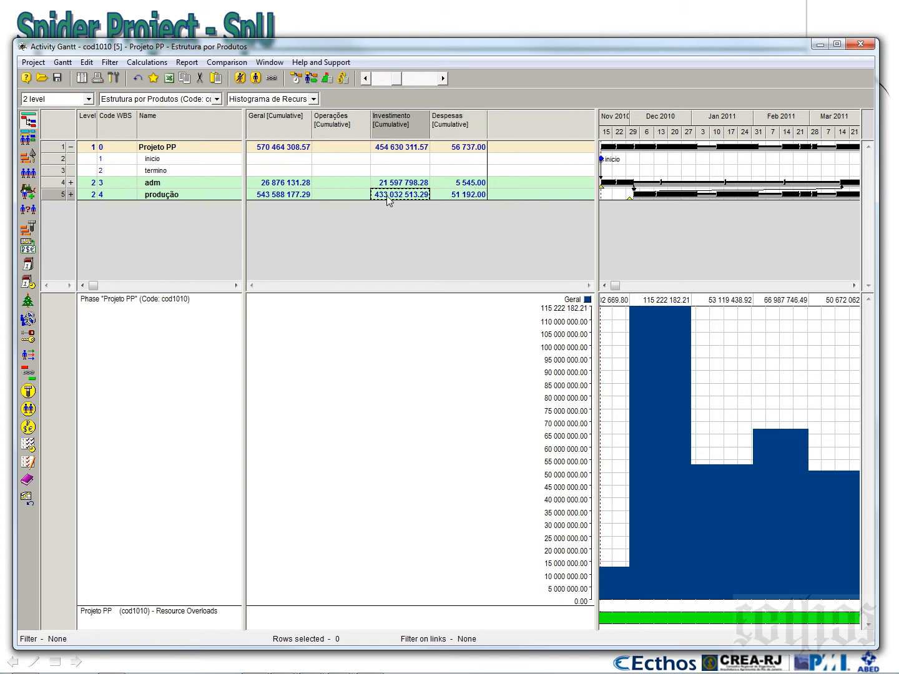
{"action": "left_click", "coordinate": [453, 200]}
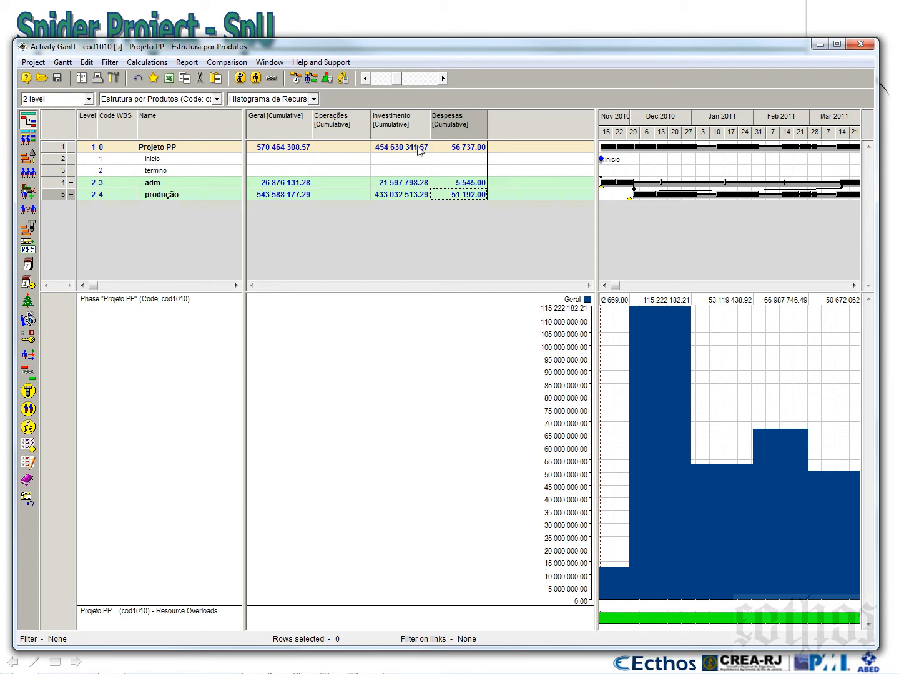
{"action": "left_click", "coordinate": [342, 149]}
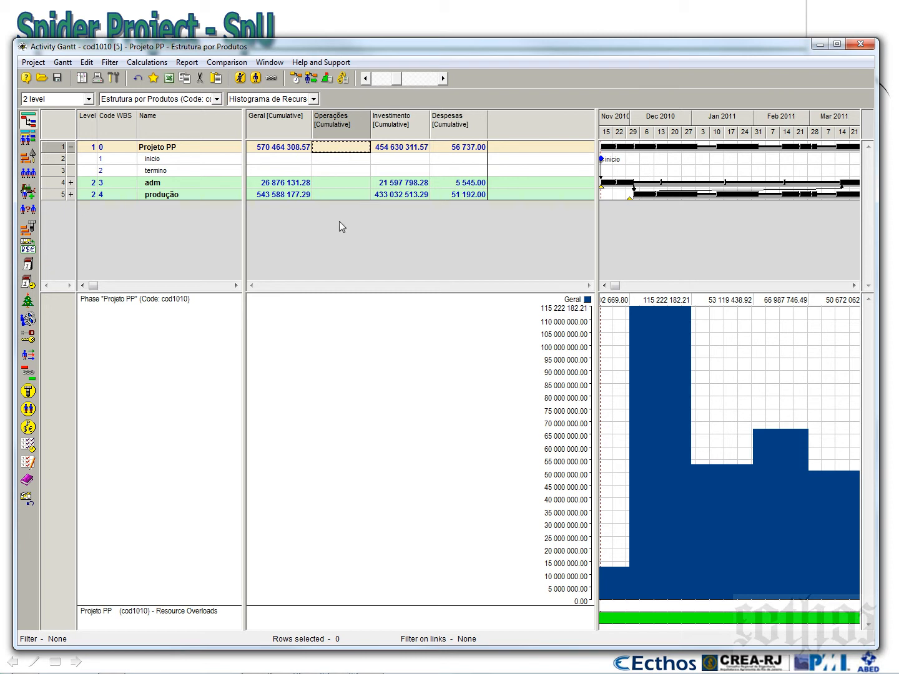
{"action": "left_click", "coordinate": [269, 149]}
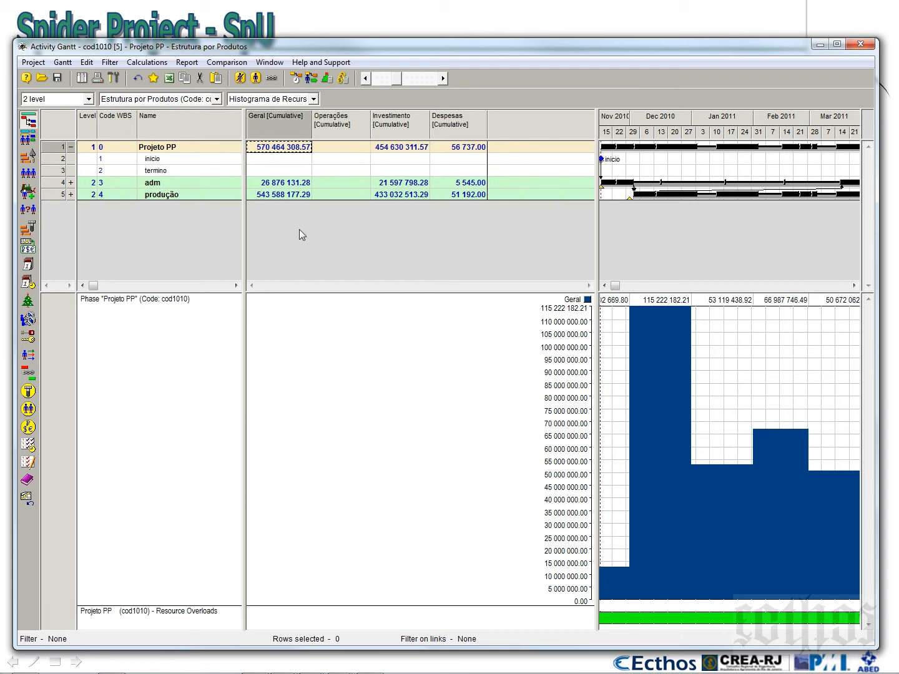
{"action": "left_click", "coordinate": [405, 150]}
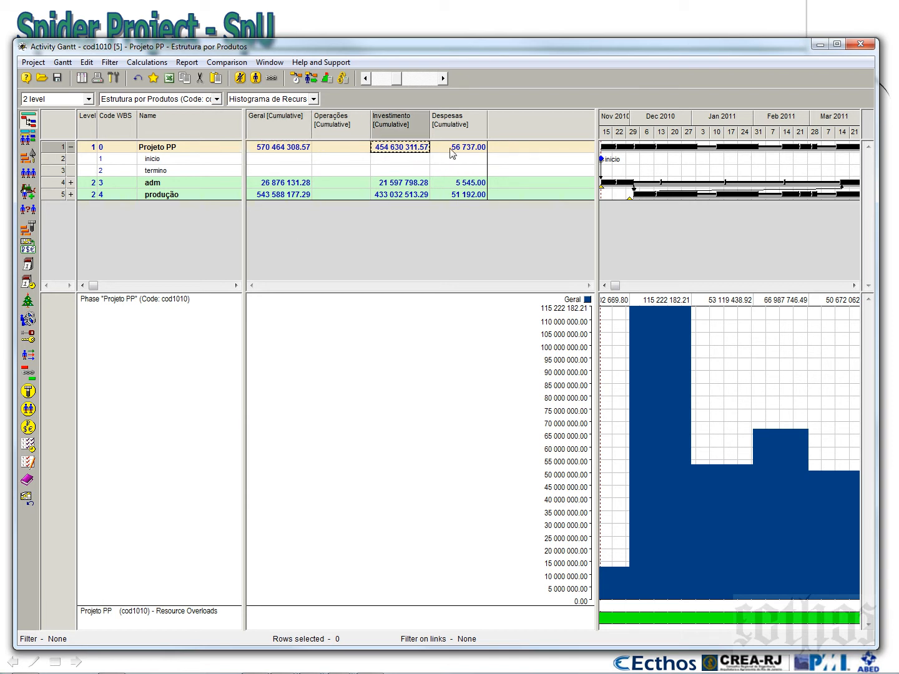
{"action": "left_click", "coordinate": [452, 149]}
{"action": "left_click", "coordinate": [340, 153]}
{"action": "left_click", "coordinate": [297, 150]}
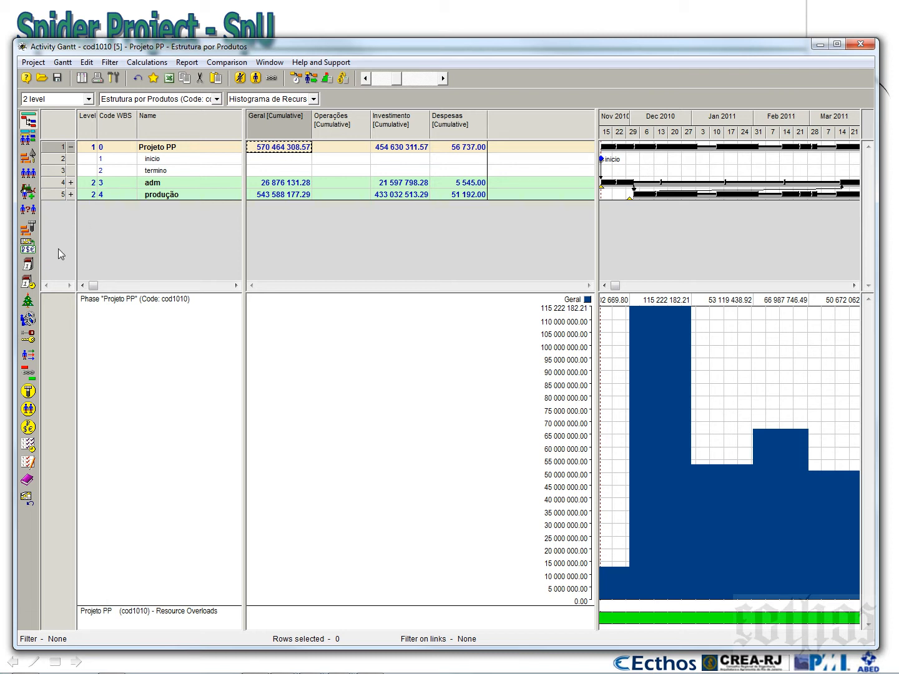
Open the project's cost components and examine the entries from Custo Geral through margem de seguranca
{"action": "left_click", "coordinate": [28, 251]}
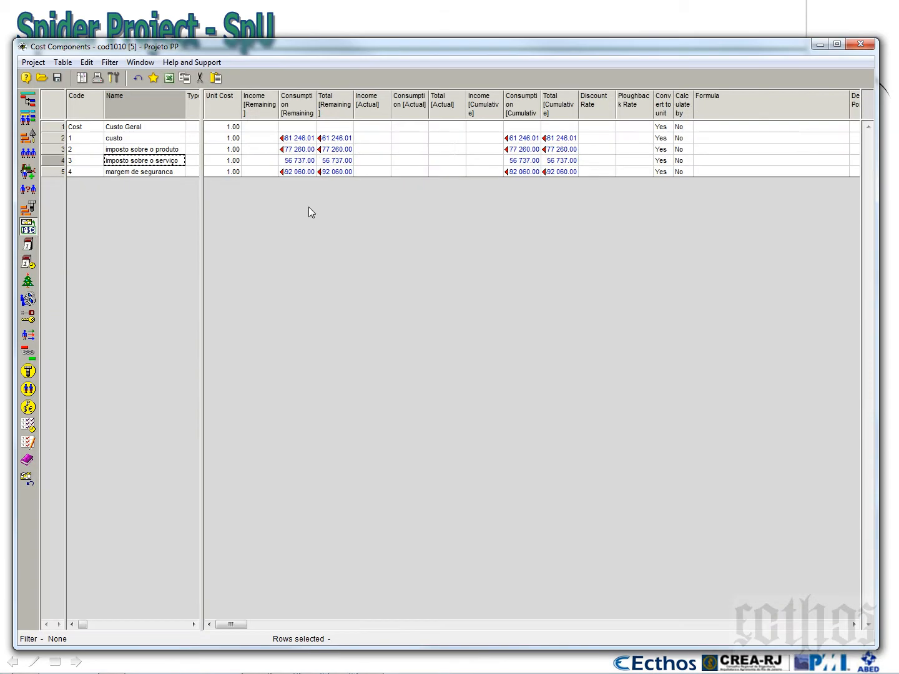
{"action": "left_click", "coordinate": [151, 131]}
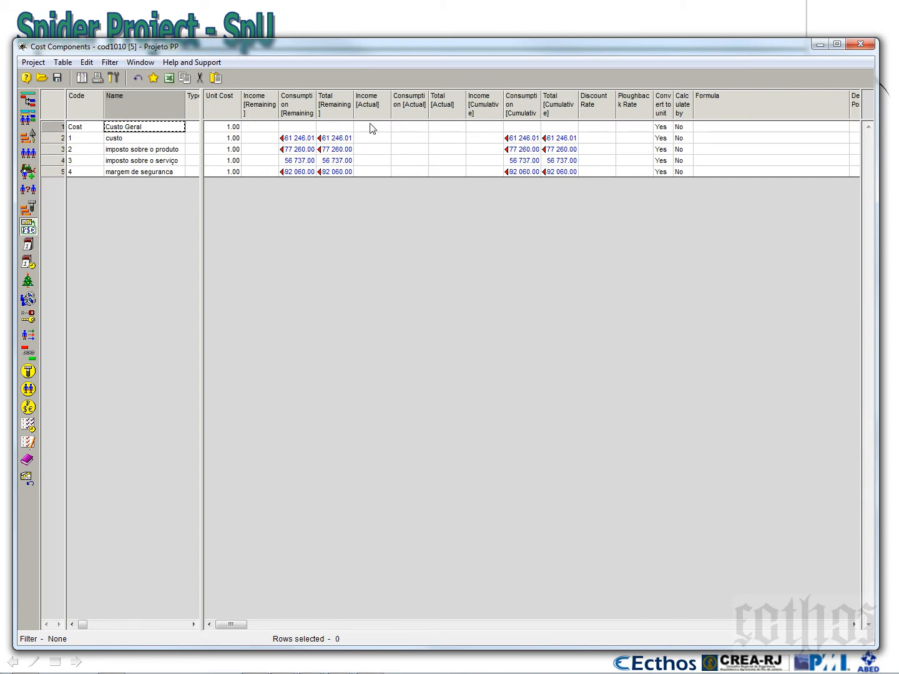
{"action": "left_click", "coordinate": [60, 127]}
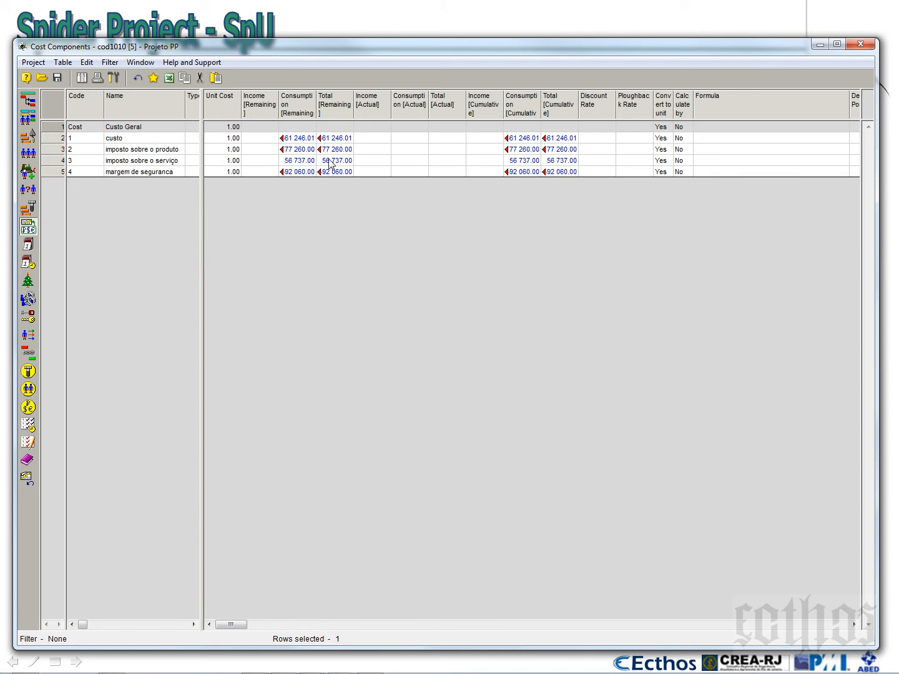
{"action": "left_click", "coordinate": [160, 141]}
{"action": "left_click", "coordinate": [162, 151]}
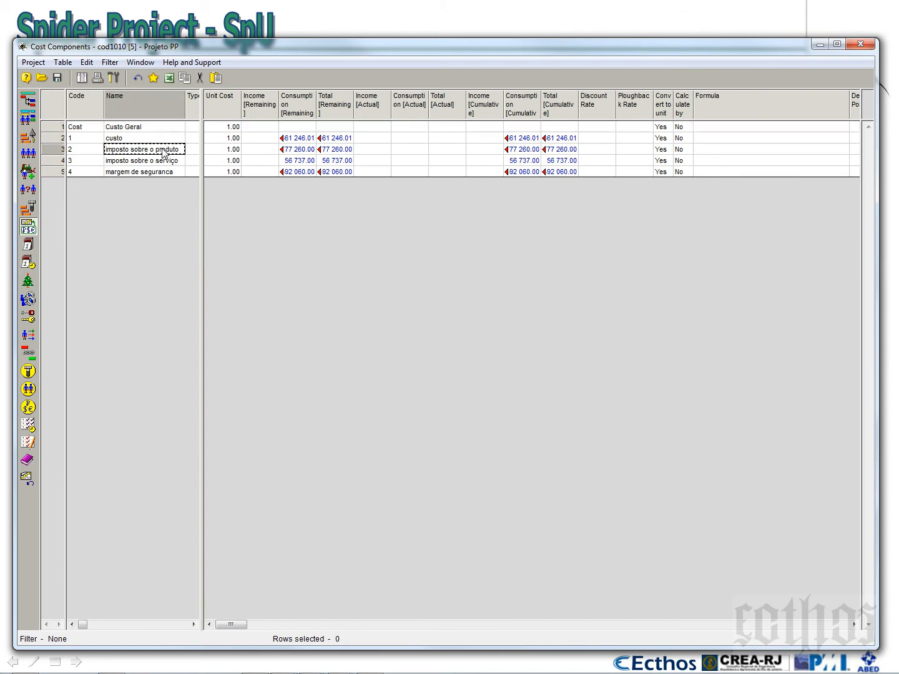
{"action": "left_click", "coordinate": [166, 162]}
{"action": "left_click", "coordinate": [169, 175]}
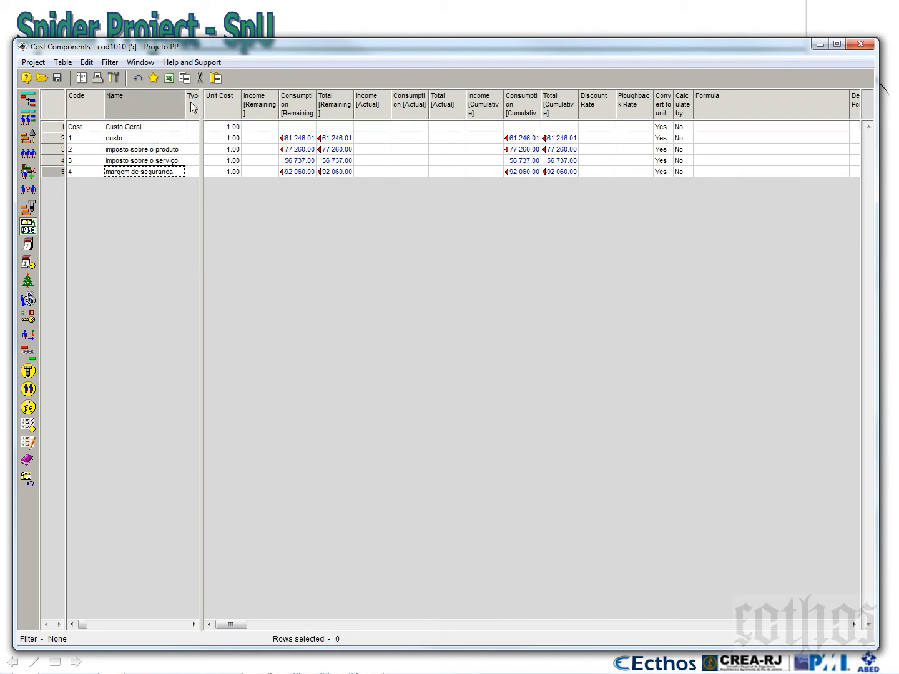
Widen the Name, Consumption [Remaining], Consumption [Cumulative] and Total [Cumulative] columns of the cost components table
{"action": "left_click_drag", "start_coordinate": [186, 107], "coordinate": [188, 106]}
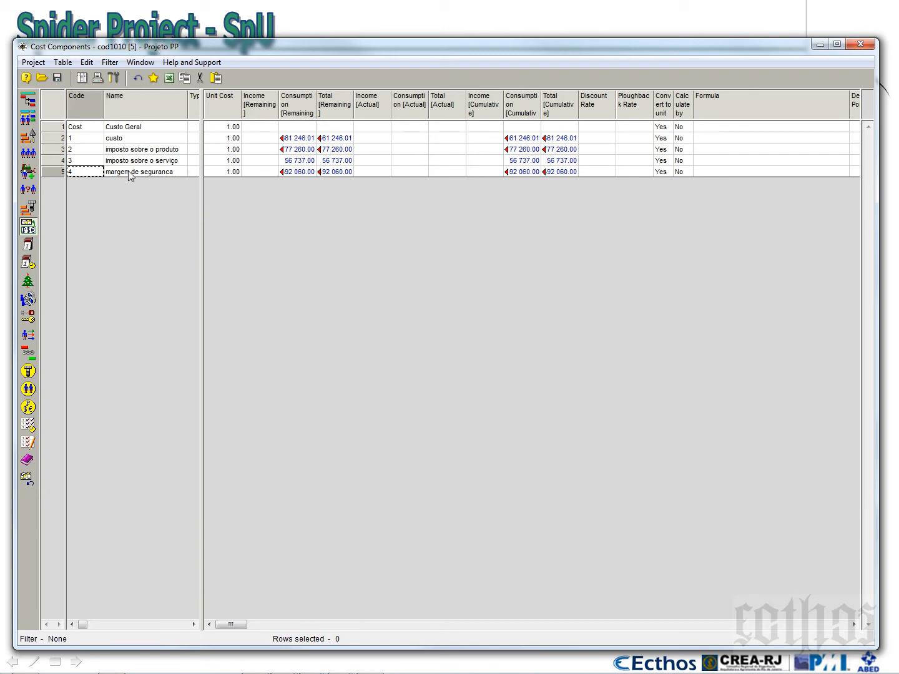
{"action": "left_click_drag", "start_coordinate": [318, 104], "coordinate": [377, 104]}
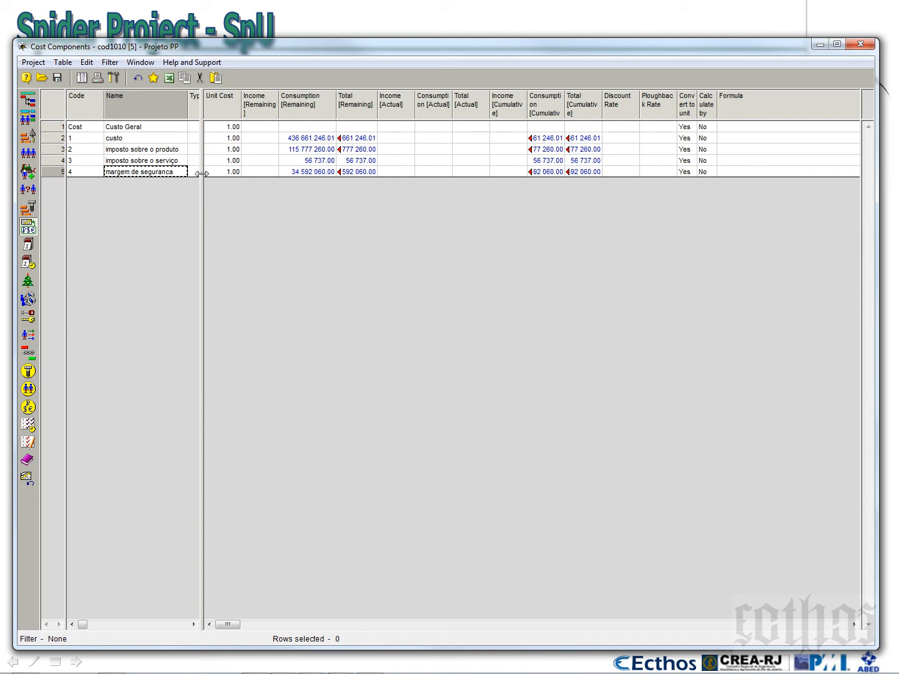
{"action": "left_click_drag", "start_coordinate": [566, 105], "coordinate": [641, 104]}
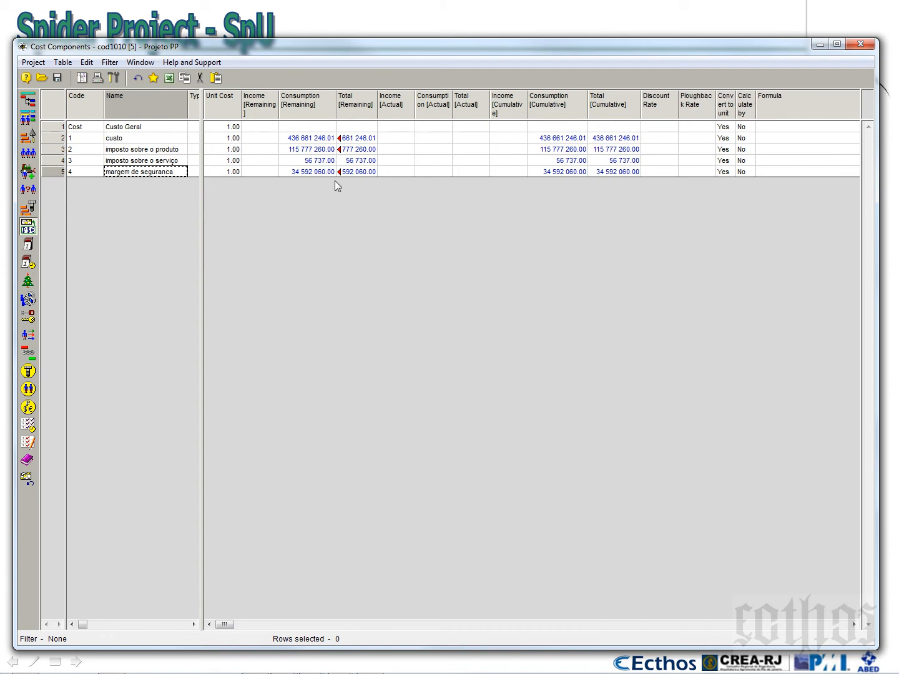
Rename the cost component with code 4 as "custos adicionais previsivies"
{"action": "left_click", "coordinate": [294, 173]}
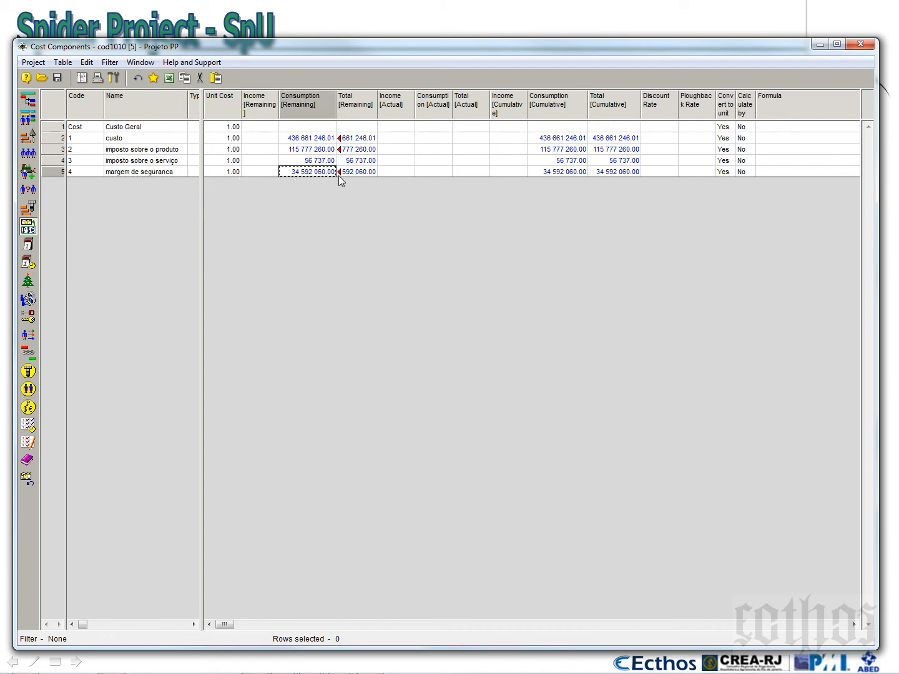
{"action": "left_click", "coordinate": [355, 174]}
{"action": "left_click", "coordinate": [316, 173]}
{"action": "left_click", "coordinate": [157, 173]}
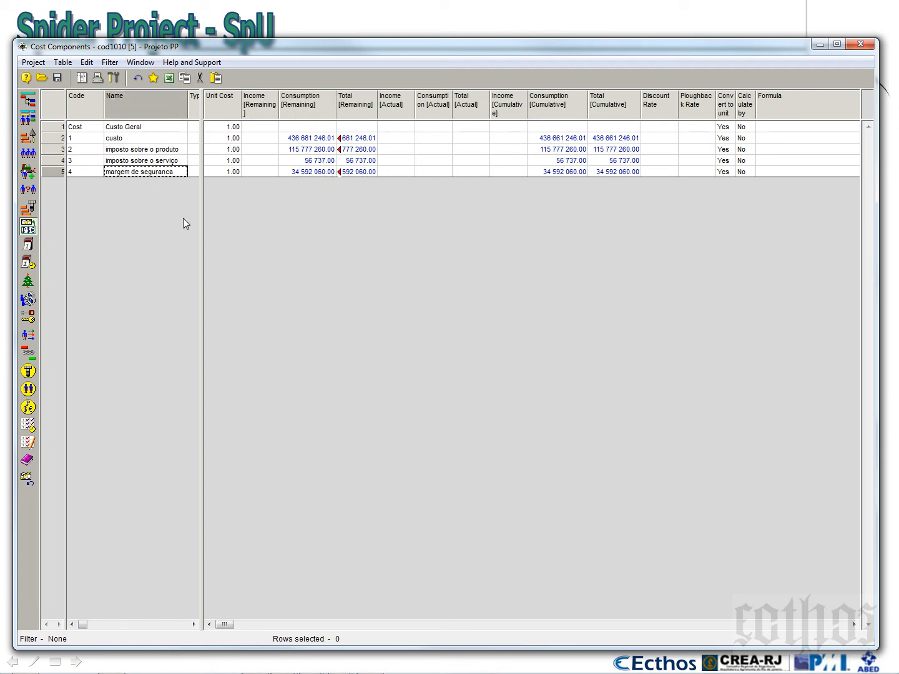
{"action": "type", "text": "custos adi"}
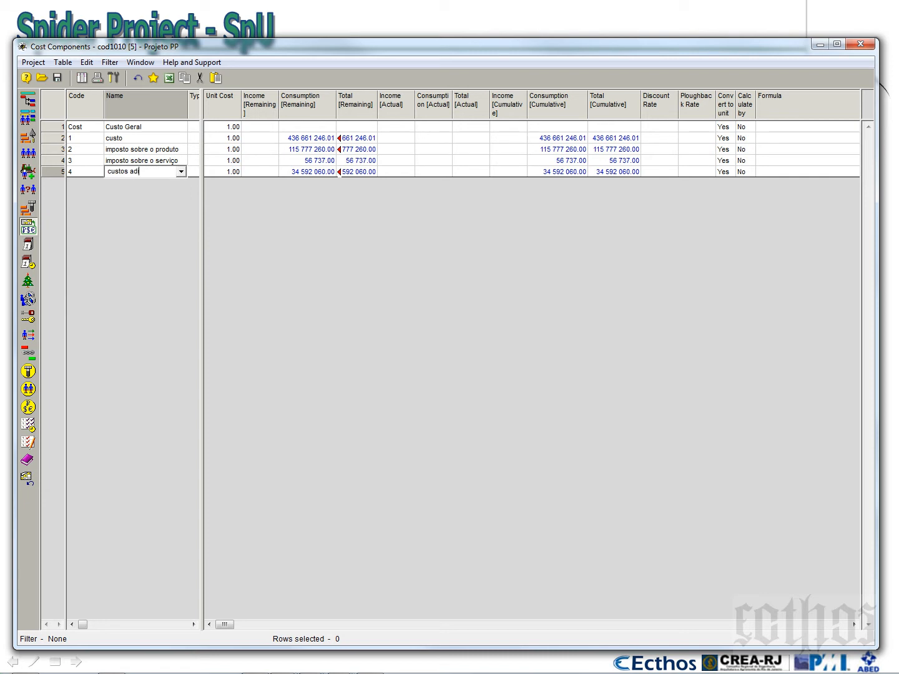
{"action": "type", "text": "cionais previsivies"}
{"action": "key", "text": "Return"}
Add a new cost component below code 4 and name it "margem de seguranca"
{"action": "left_click", "coordinate": [85, 175]}
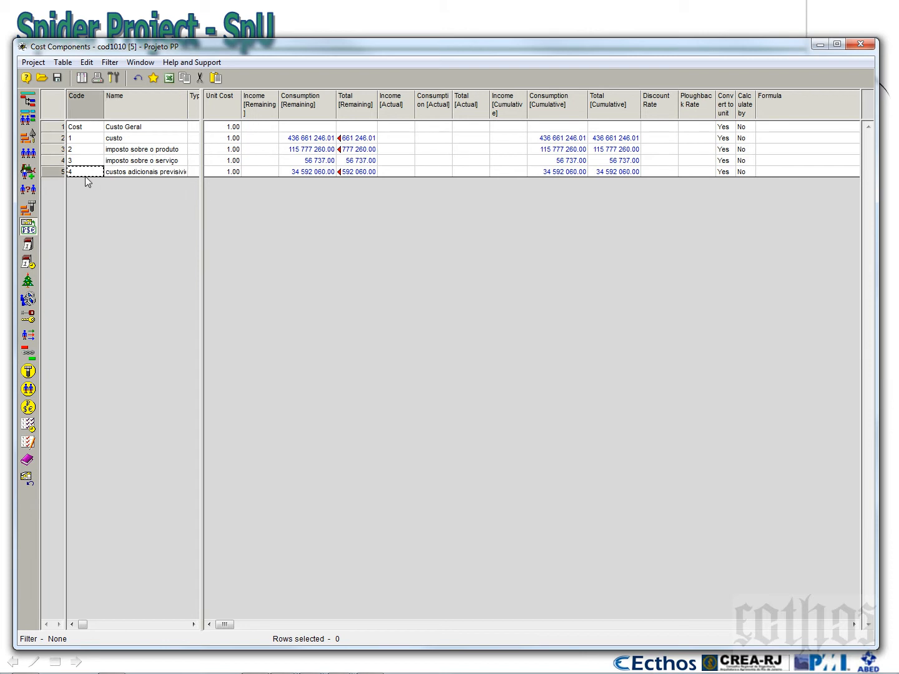
{"action": "key", "text": "Down"}
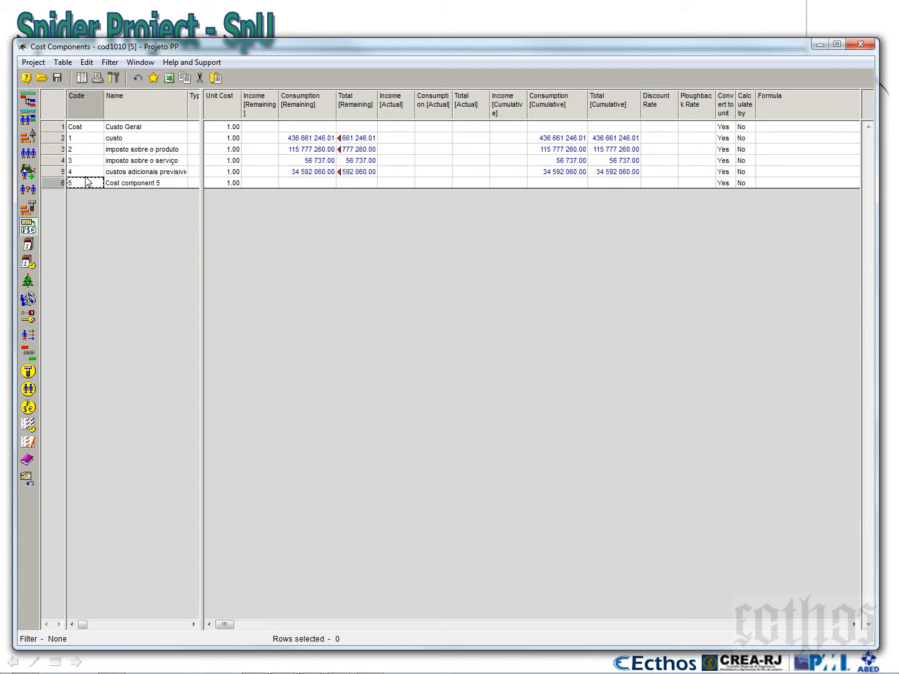
{"action": "left_click", "coordinate": [126, 183]}
{"action": "type", "text": "marc"}
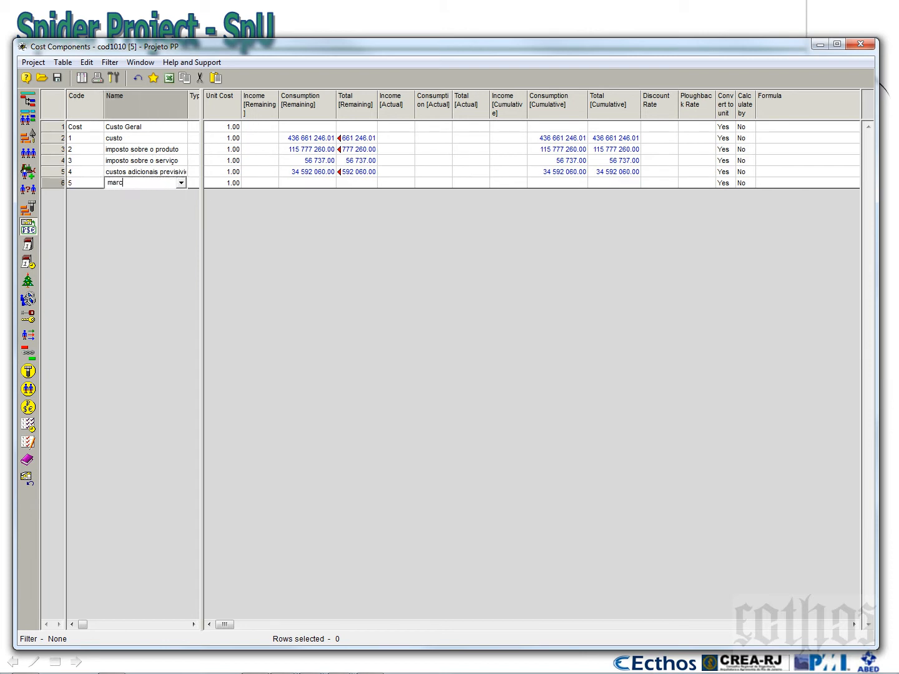
{"action": "key", "text": "BackSpace"}
{"action": "type", "text": "gem de segurança"}
Open the properties of the new margem de seguranca component and enable Calculate by formula
{"action": "left_click", "coordinate": [53, 187]}
{"action": "right_click", "coordinate": [54, 187]}
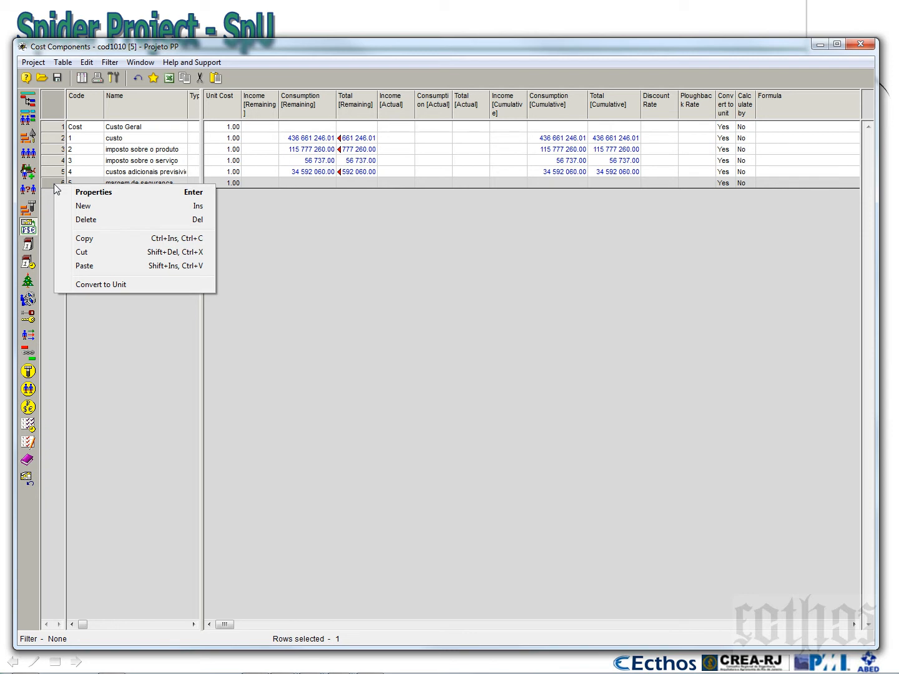
{"action": "left_click", "coordinate": [93, 193]}
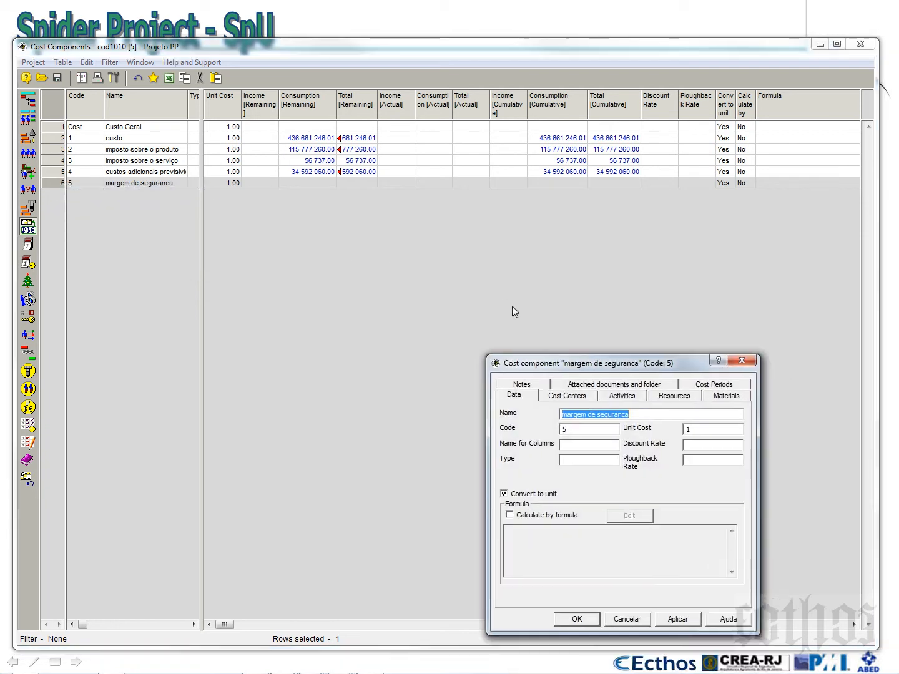
{"action": "left_click", "coordinate": [444, 213]}
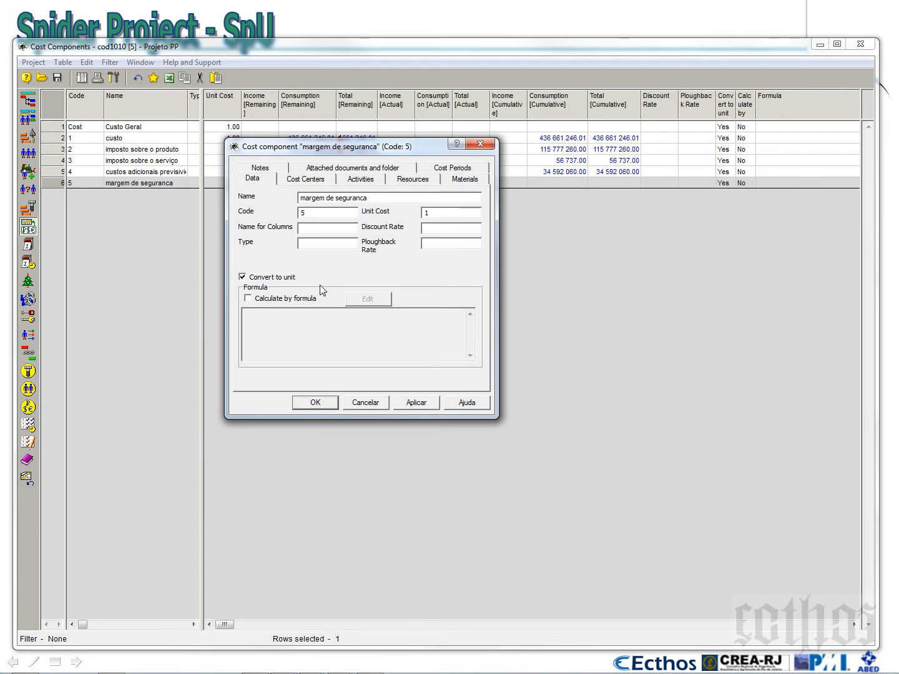
{"action": "left_click", "coordinate": [248, 300]}
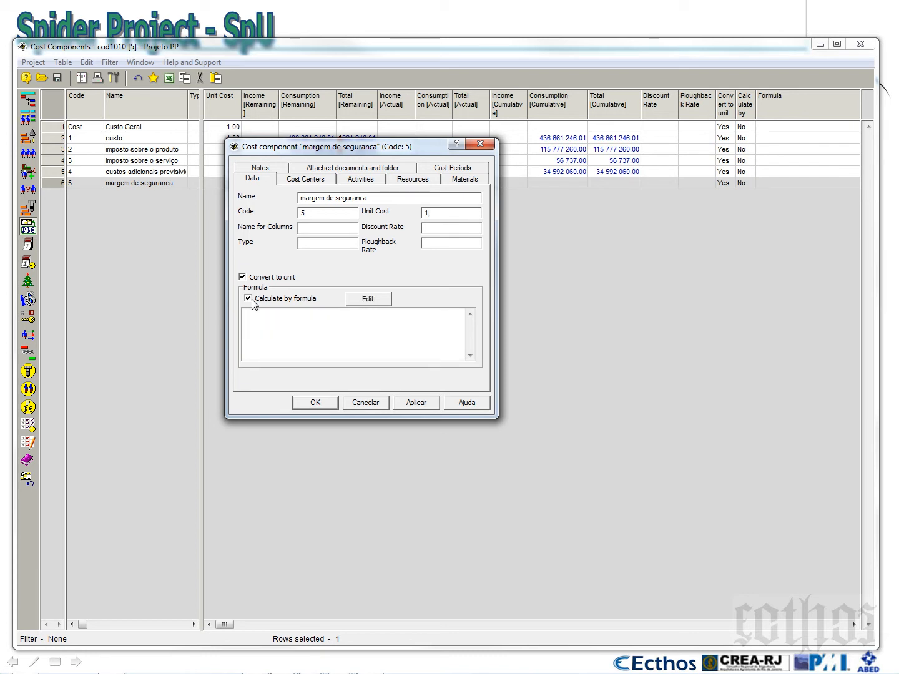
Begin the margem de seguranca formula with component 2 (imposto sobre o produto) multiplied by 0.1
{"action": "left_click", "coordinate": [369, 299]}
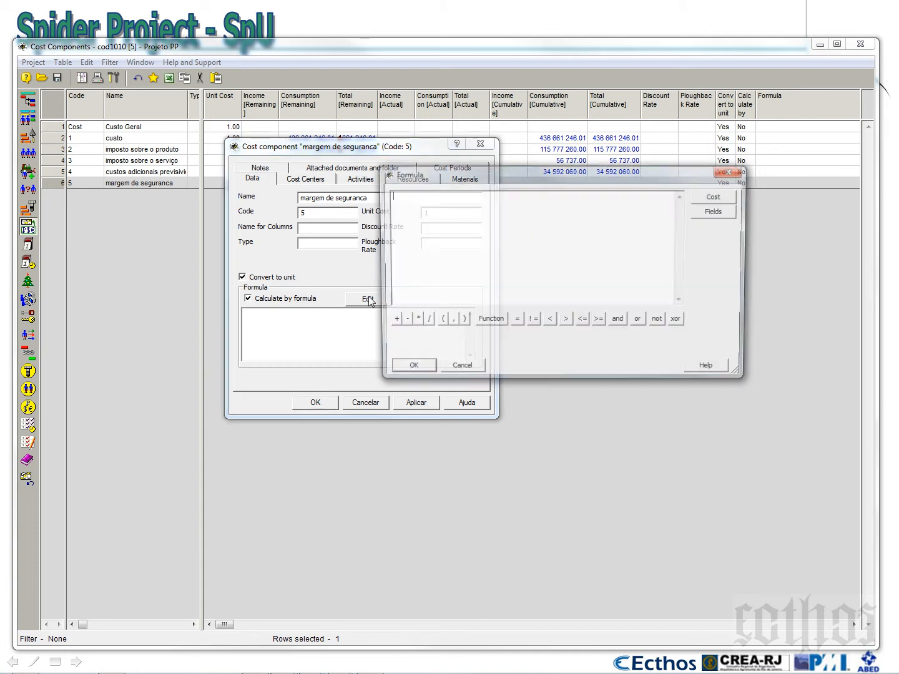
{"action": "left_click", "coordinate": [717, 197]}
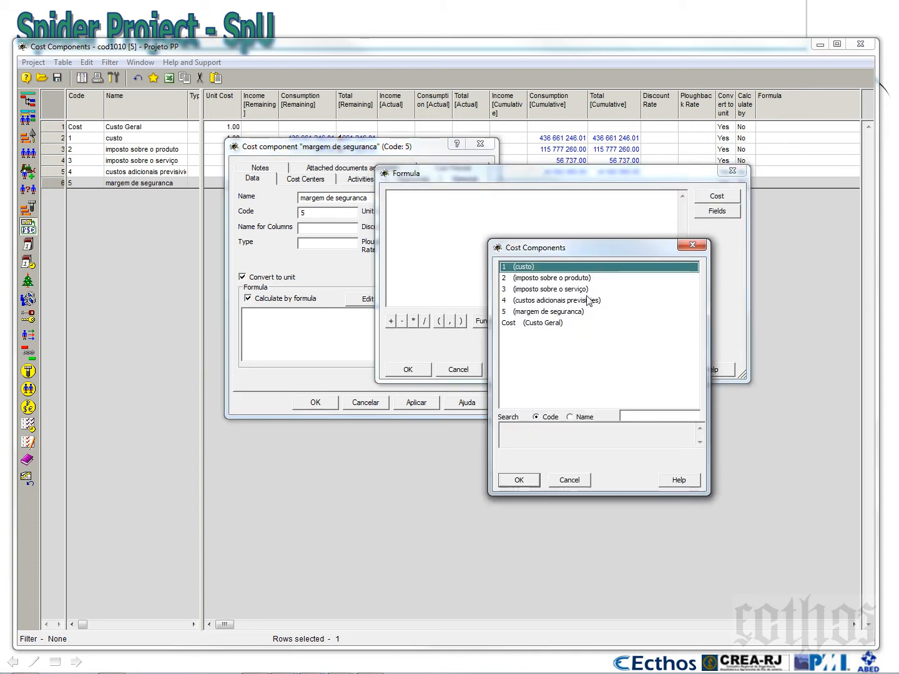
{"action": "left_click", "coordinate": [541, 279]}
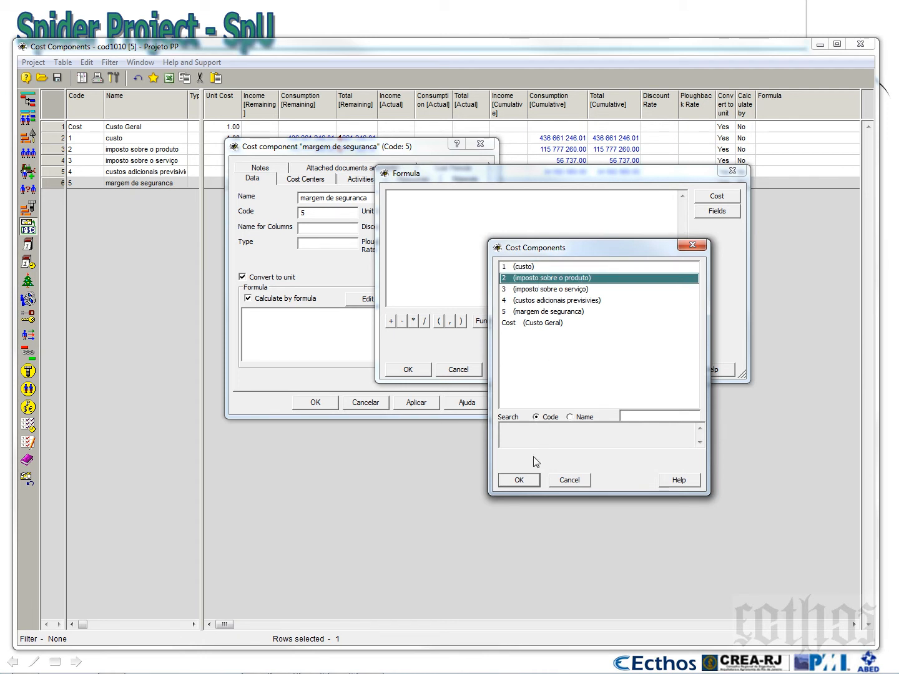
{"action": "left_click", "coordinate": [520, 480]}
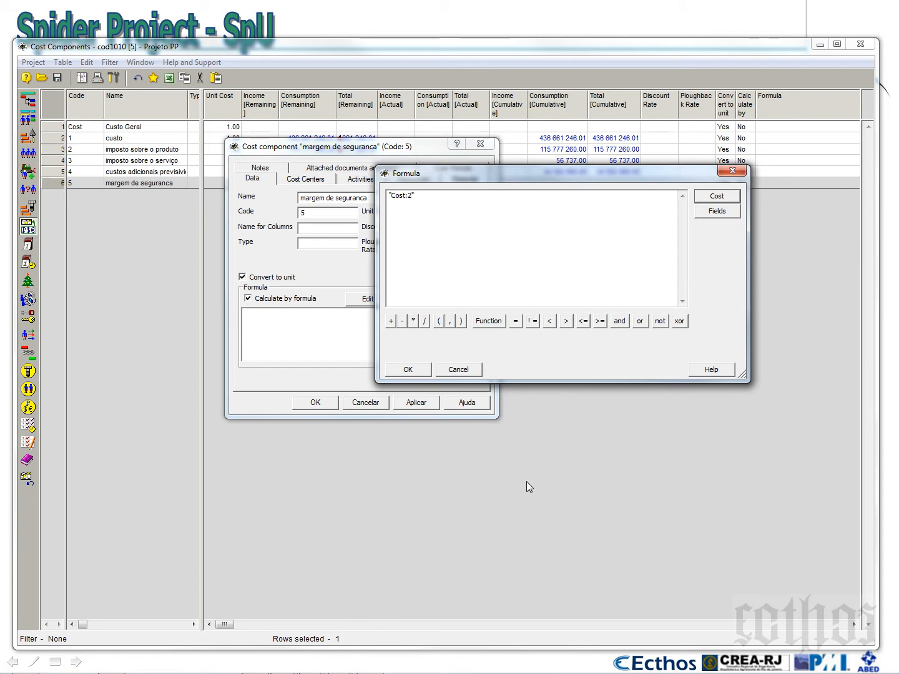
{"action": "type", "text": "*"}
{"action": "type", "text": ",1"}
{"action": "key", "text": "BackSpace"}
{"action": "key", "text": "BackSpace"}
{"action": "type", "text": "0.1"}
Extend the formula by adding component 1 (custo) multiplied by 0.005
{"action": "left_click", "coordinate": [390, 321]}
{"action": "left_click", "coordinate": [701, 198]}
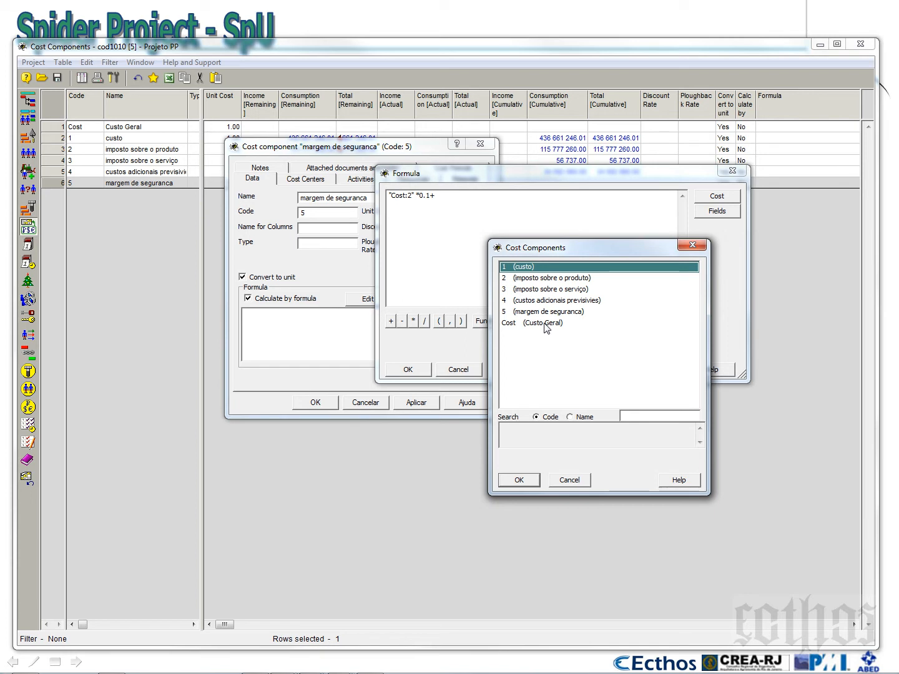
{"action": "left_click", "coordinate": [519, 480]}
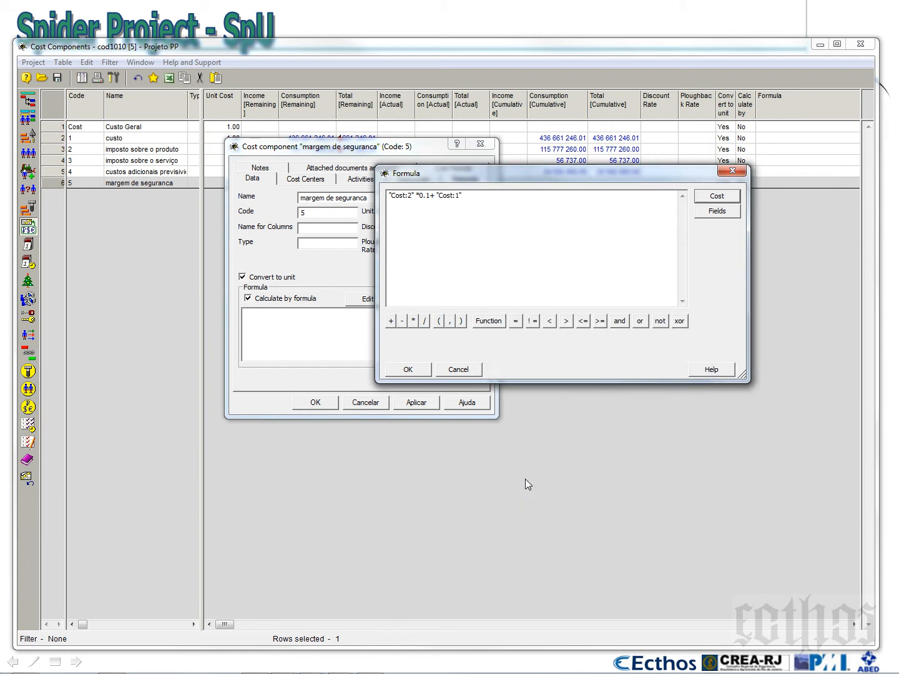
{"action": "type", "text": "*0.,5"}
{"action": "key", "text": "BackSpace"}
{"action": "key", "text": "BackSpace"}
{"action": "type", "text": "05"}
{"action": "type", "text": "0"}
Add component 3 (imposto sobre o serviço) multiplied by 0.1 to the formula and save the cost component
{"action": "left_click", "coordinate": [719, 197]}
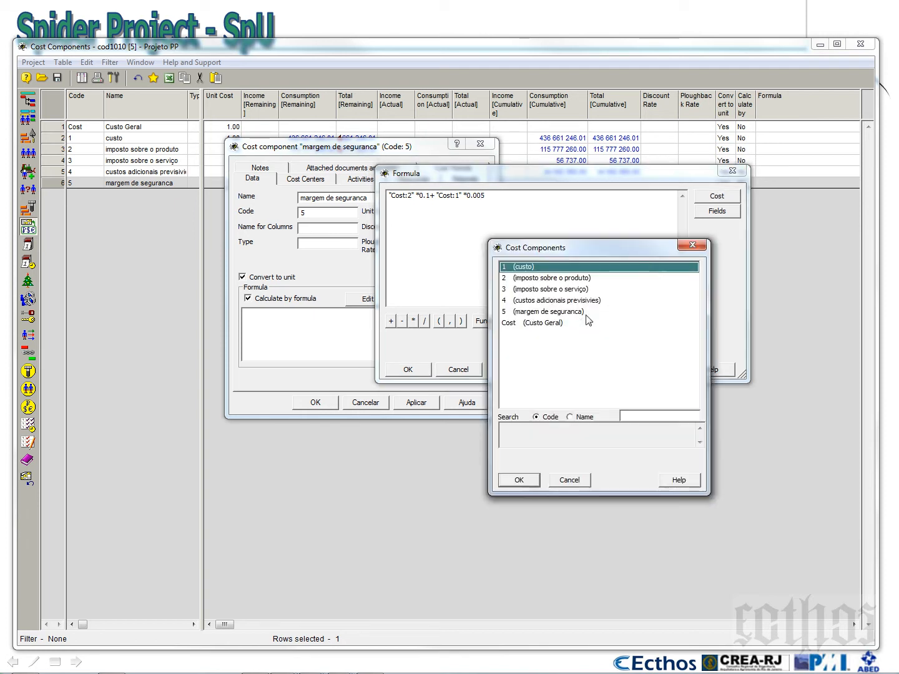
{"action": "left_click", "coordinate": [687, 246]}
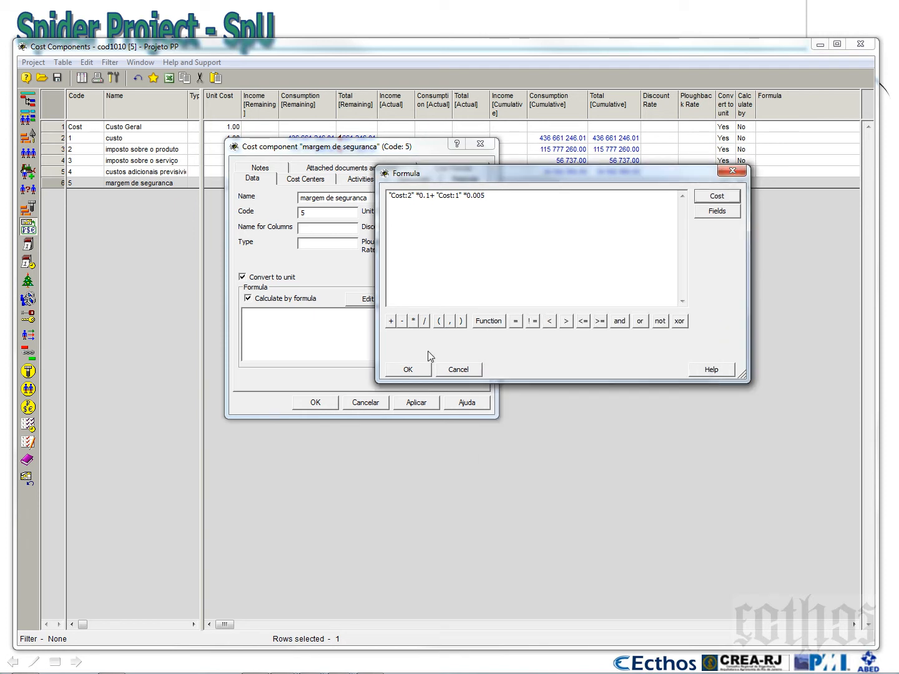
{"action": "left_click", "coordinate": [391, 321]}
{"action": "left_click", "coordinate": [716, 198]}
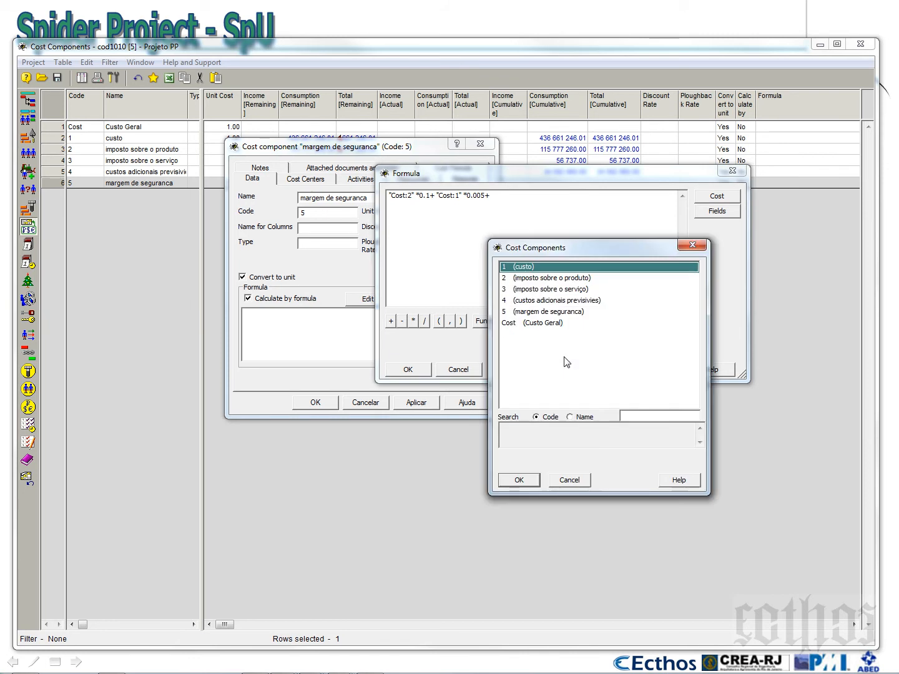
{"action": "left_click", "coordinate": [559, 290]}
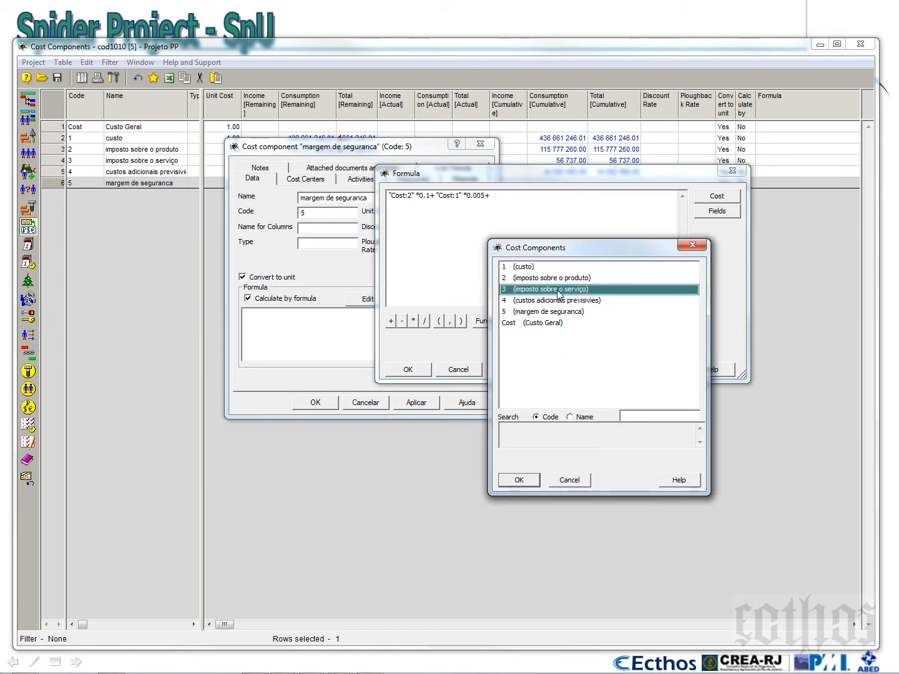
{"action": "left_click", "coordinate": [528, 482]}
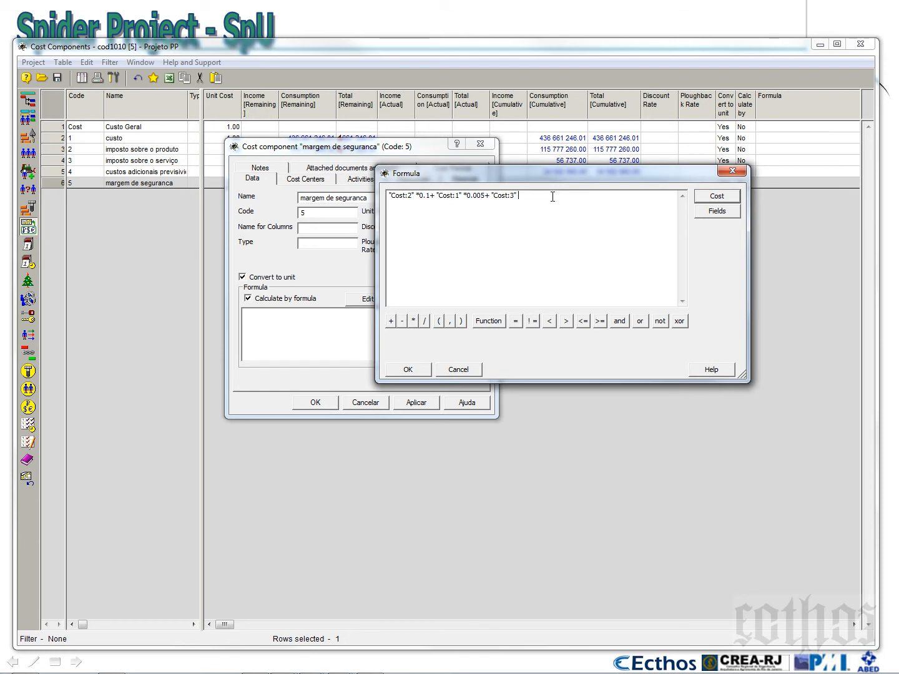
{"action": "type", "text": "*"}
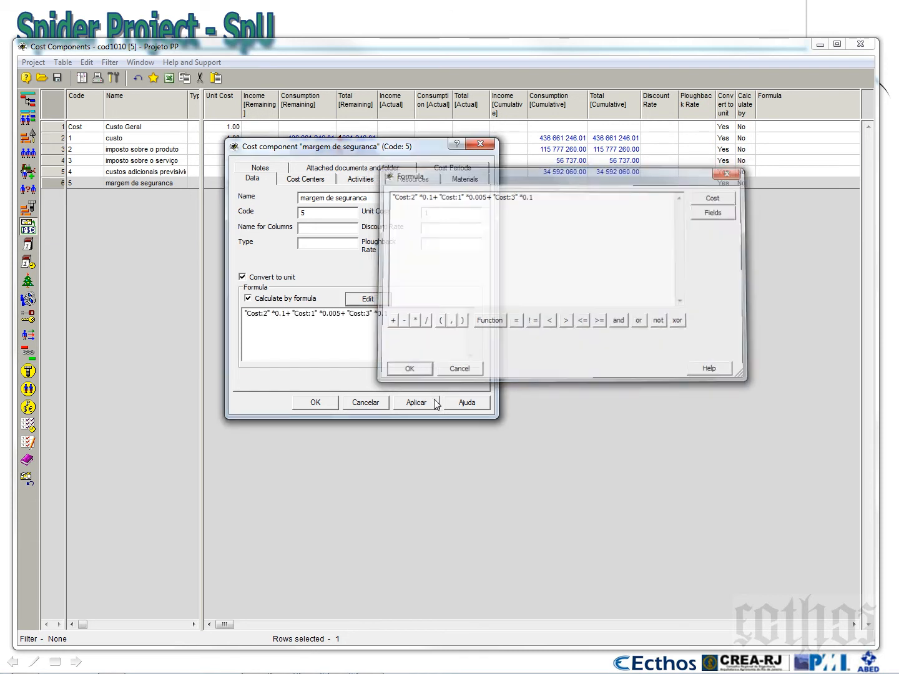
{"action": "left_click", "coordinate": [417, 370]}
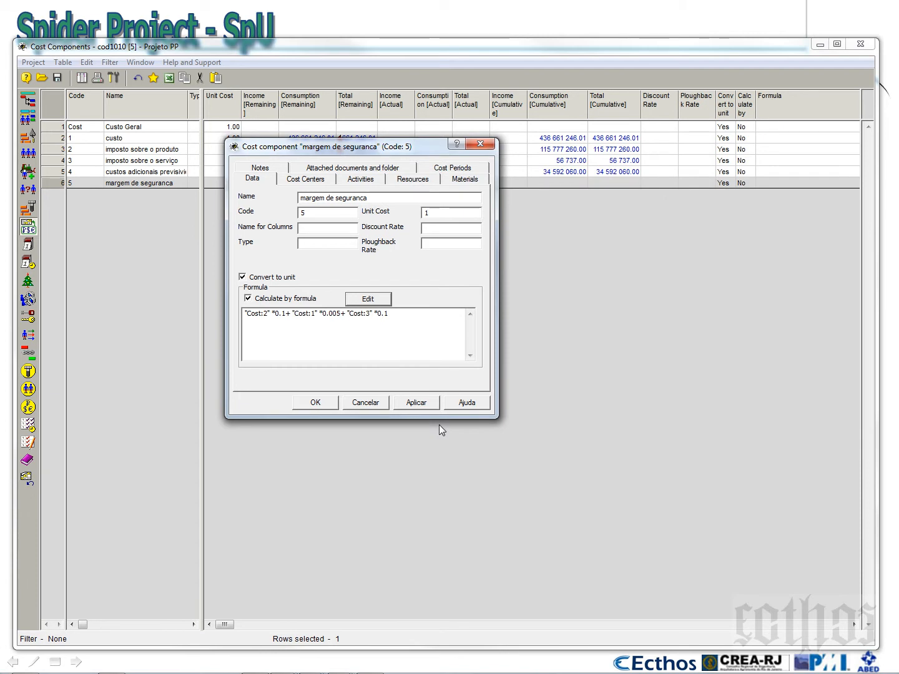
{"action": "left_click_drag", "start_coordinate": [390, 152], "coordinate": [423, 259]}
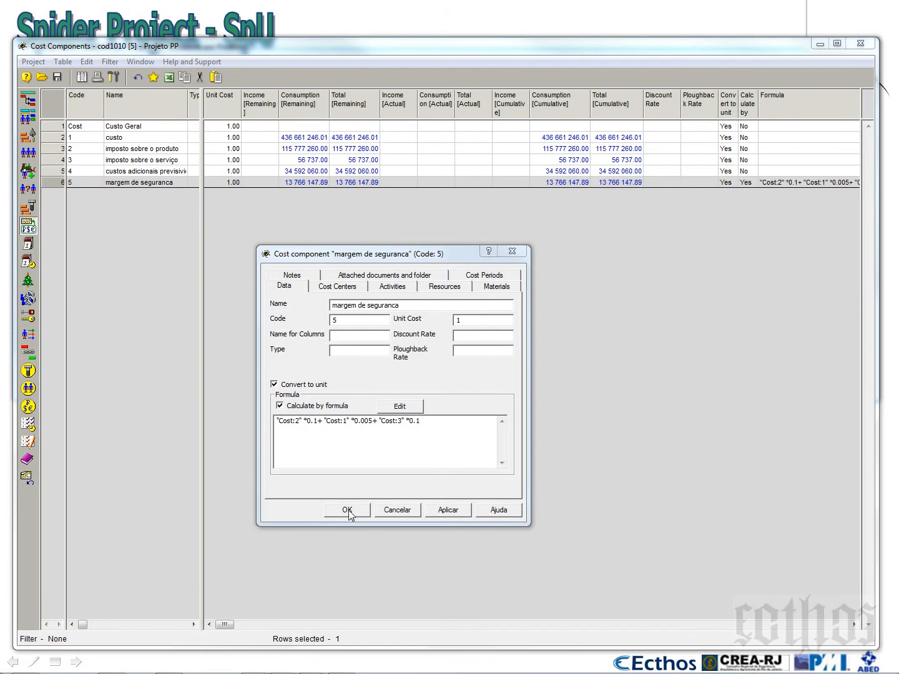
{"action": "left_click", "coordinate": [348, 510]}
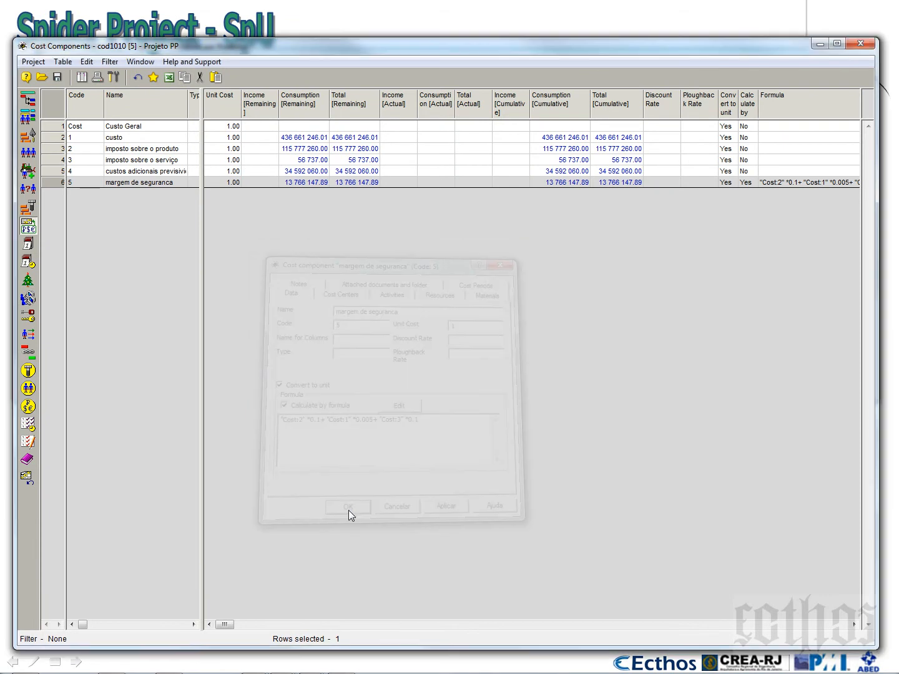
Return to the activity Gantt and run Cost and Material Calculation with the default options, closing its report
{"action": "left_click", "coordinate": [319, 182]}
{"action": "left_click_drag", "start_coordinate": [318, 40], "coordinate": [335, 310]}
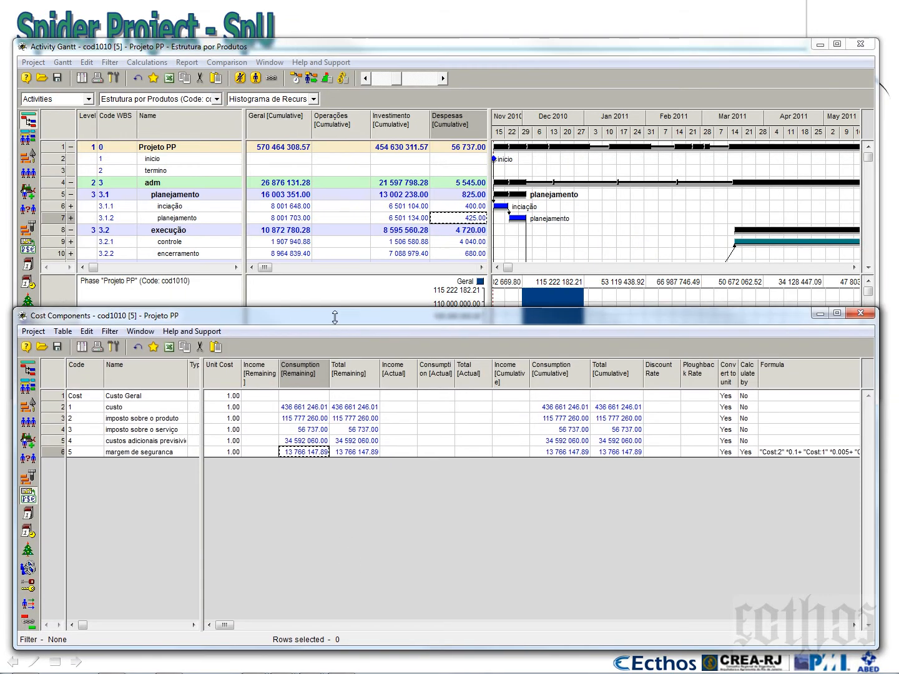
{"action": "left_click", "coordinate": [343, 78]}
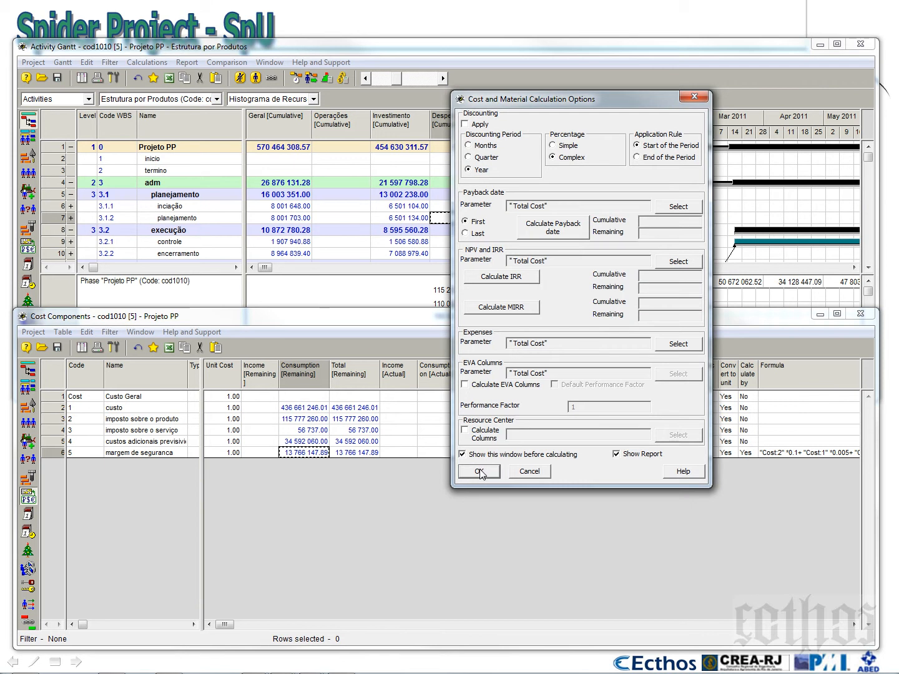
{"action": "left_click", "coordinate": [479, 474]}
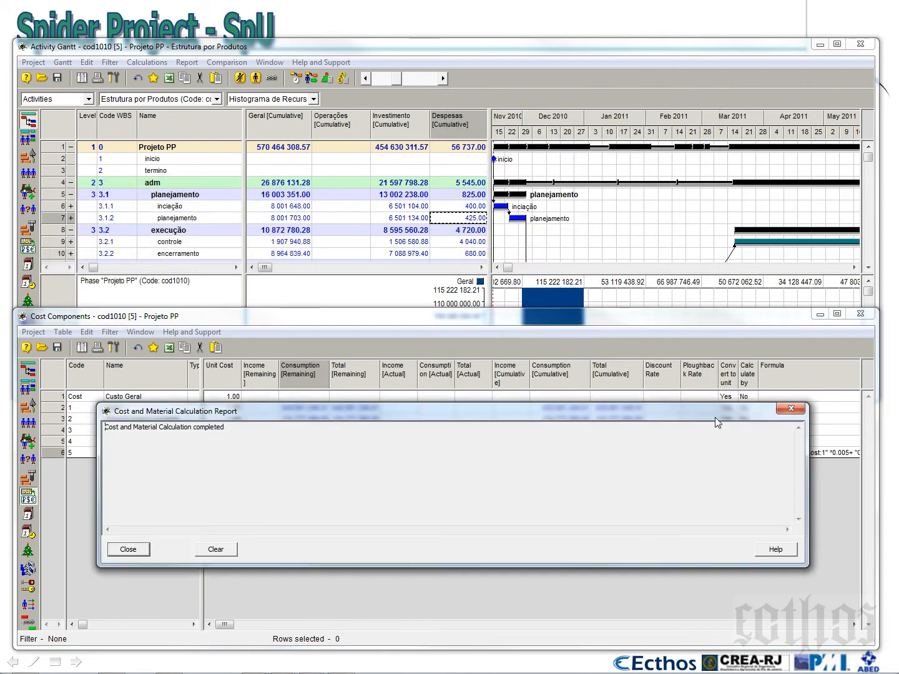
{"action": "left_click", "coordinate": [789, 409]}
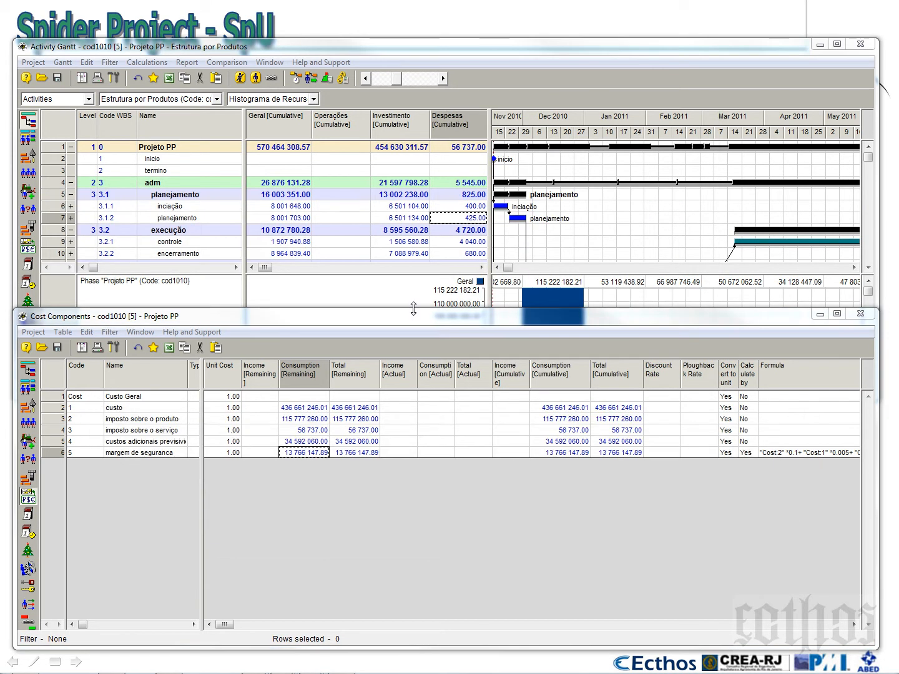
Widen the cost table area beside the Gantt chart and review the Geral, Operações, Investimento and Despesas columns
{"action": "left_click", "coordinate": [347, 244]}
{"action": "left_click_drag", "start_coordinate": [491, 185], "coordinate": [574, 185]}
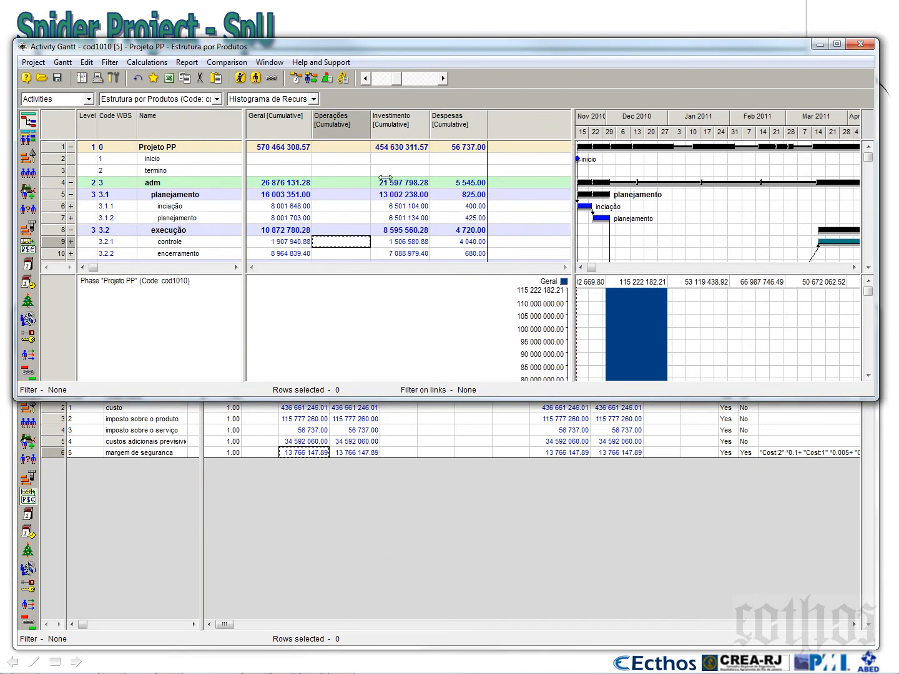
{"action": "left_click", "coordinate": [288, 134]}
{"action": "left_click", "coordinate": [347, 134]}
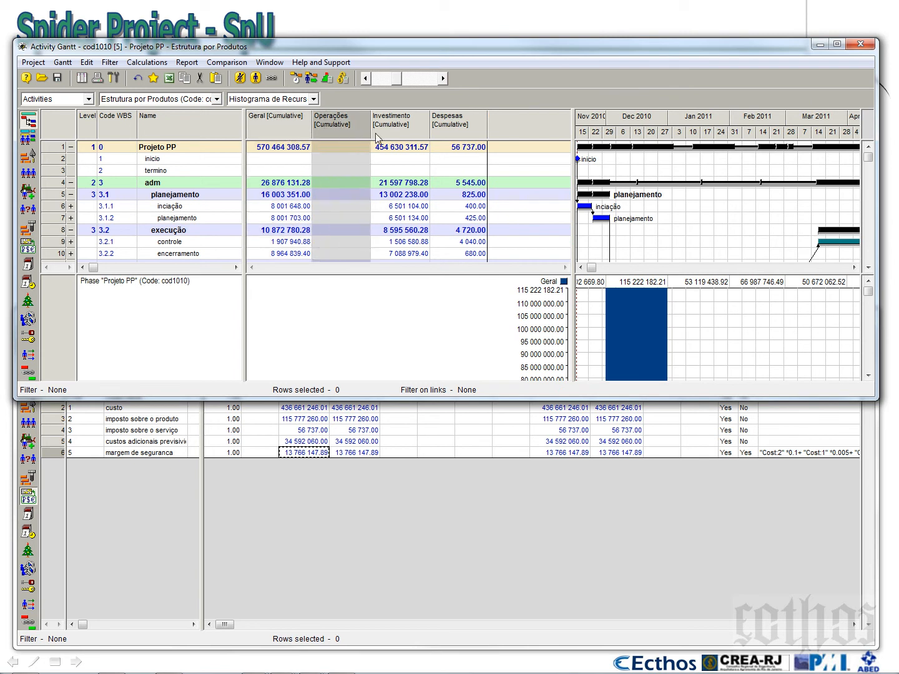
{"action": "left_click", "coordinate": [394, 134]}
{"action": "left_click", "coordinate": [451, 133]}
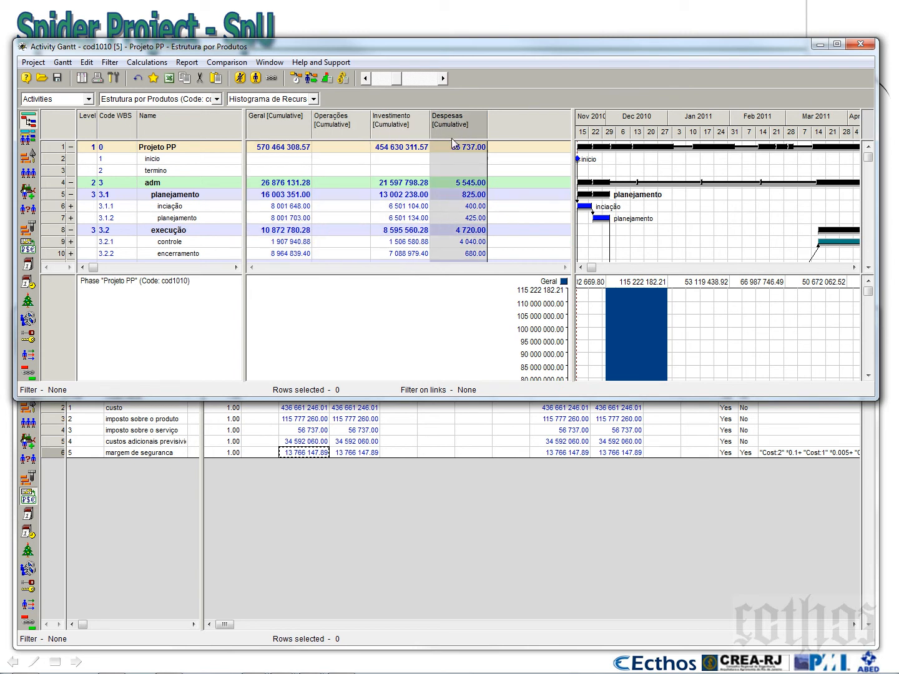
Add a column for the margem de seguranca cost component with Cumulative instead of Remaining values, and widen it
{"action": "right_click", "coordinate": [499, 126]}
{"action": "left_click", "coordinate": [515, 138]}
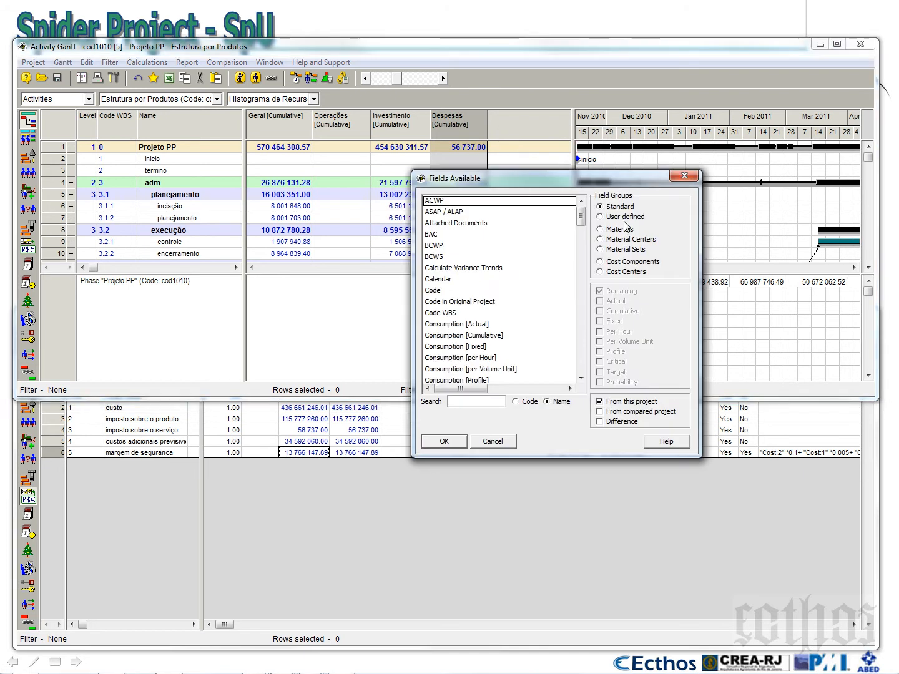
{"action": "left_click", "coordinate": [620, 261]}
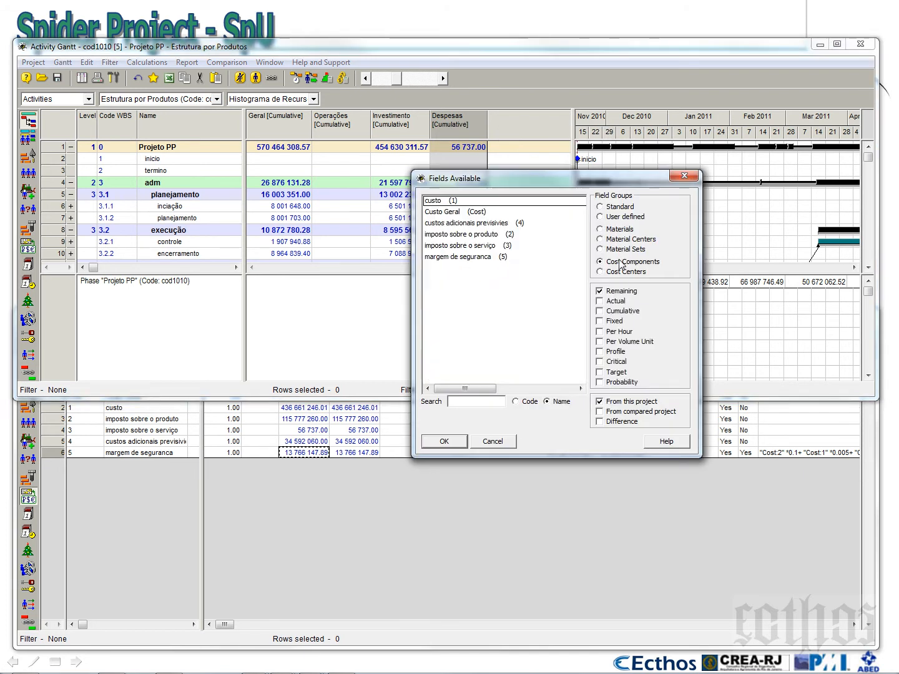
{"action": "left_click", "coordinate": [462, 257]}
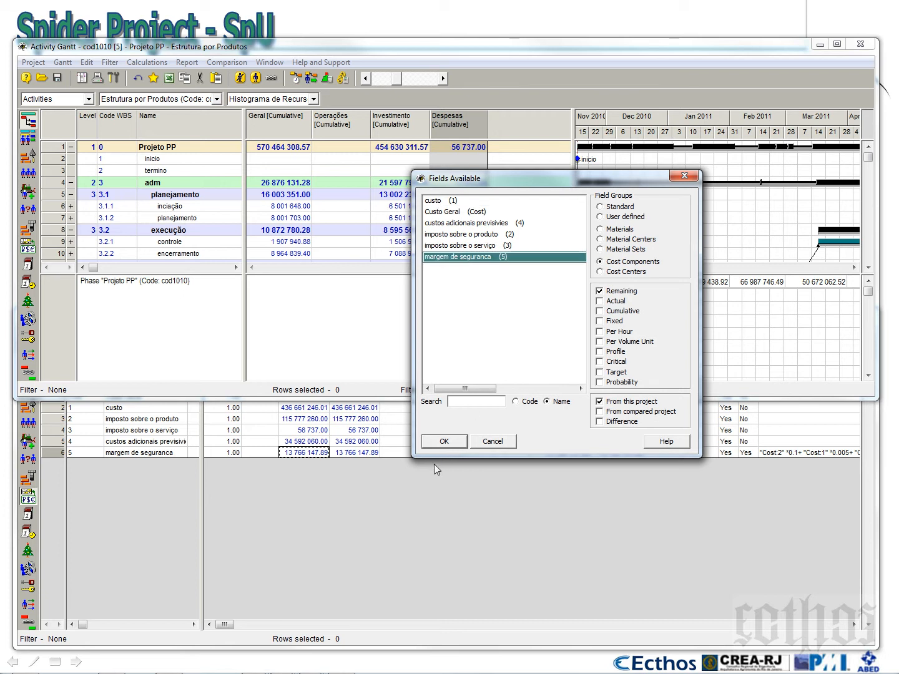
{"action": "left_click", "coordinate": [604, 291]}
{"action": "left_click", "coordinate": [599, 311]}
{"action": "left_click", "coordinate": [445, 441]}
{"action": "left_click_drag", "start_coordinate": [527, 130], "coordinate": [548, 130]}
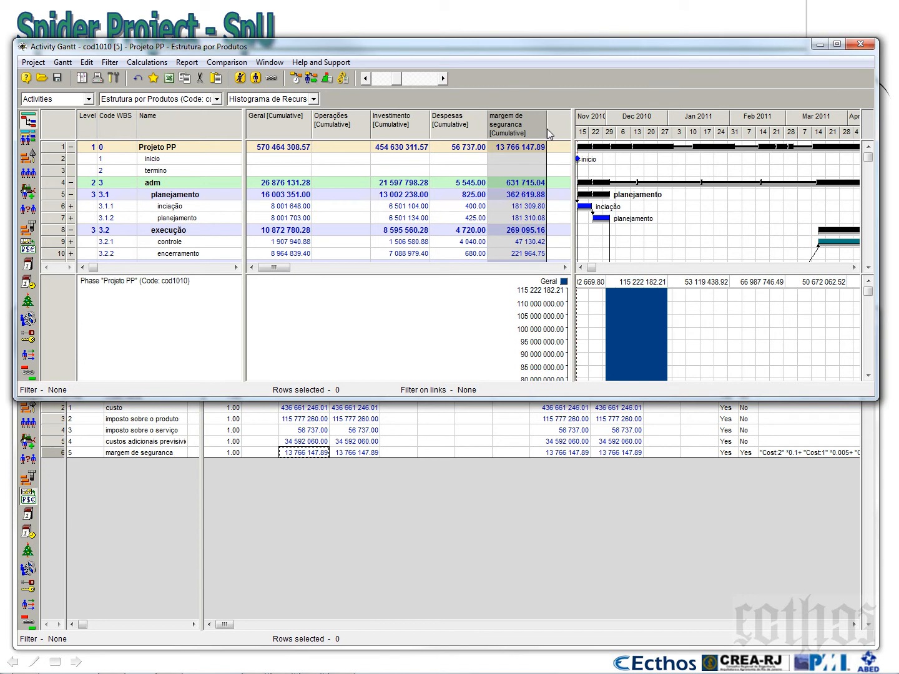
Compare Projeto PP's cumulative margem de seguranca with its Despesas, Investimento, Operações and Geral values
{"action": "left_click", "coordinate": [504, 152]}
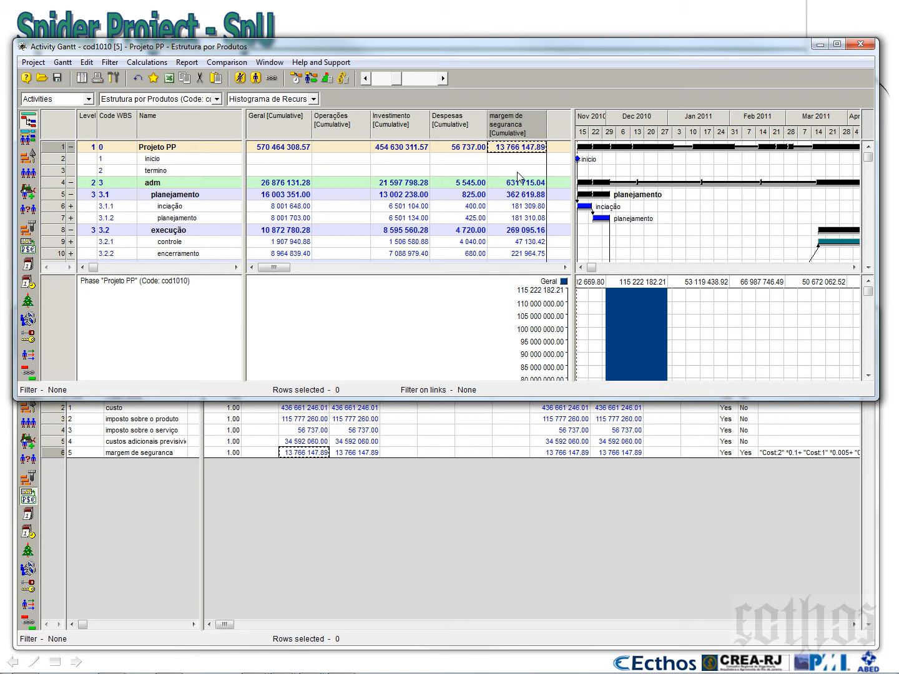
{"action": "left_click", "coordinate": [463, 152]}
{"action": "left_click", "coordinate": [380, 149]}
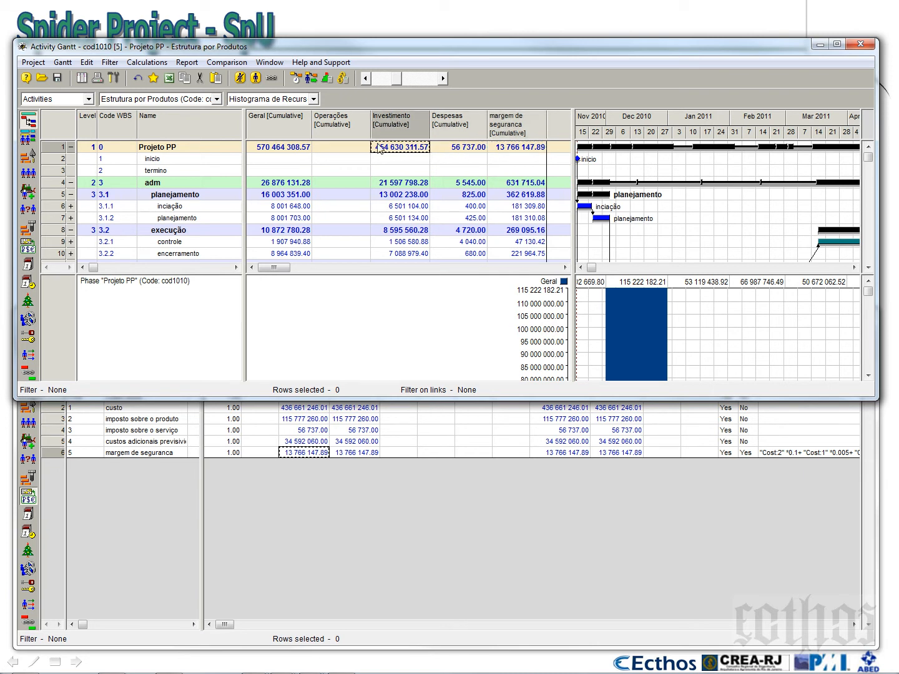
{"action": "left_click", "coordinate": [340, 150]}
{"action": "left_click", "coordinate": [464, 150]}
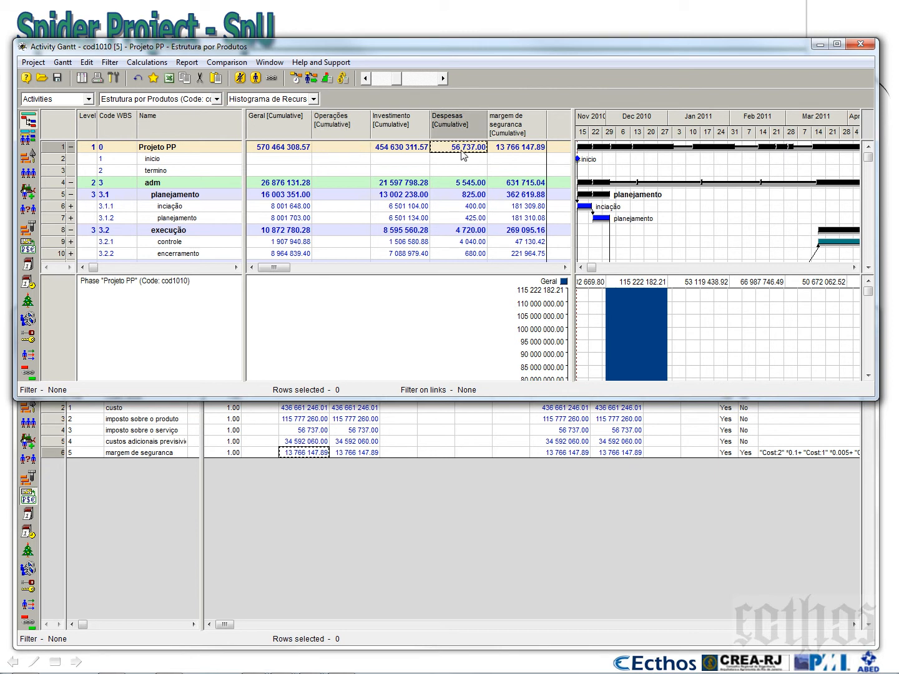
{"action": "left_click", "coordinate": [408, 150]}
{"action": "left_click", "coordinate": [345, 149]}
{"action": "left_click", "coordinate": [451, 151]}
{"action": "left_click", "coordinate": [396, 148]}
{"action": "left_click", "coordinate": [345, 150]}
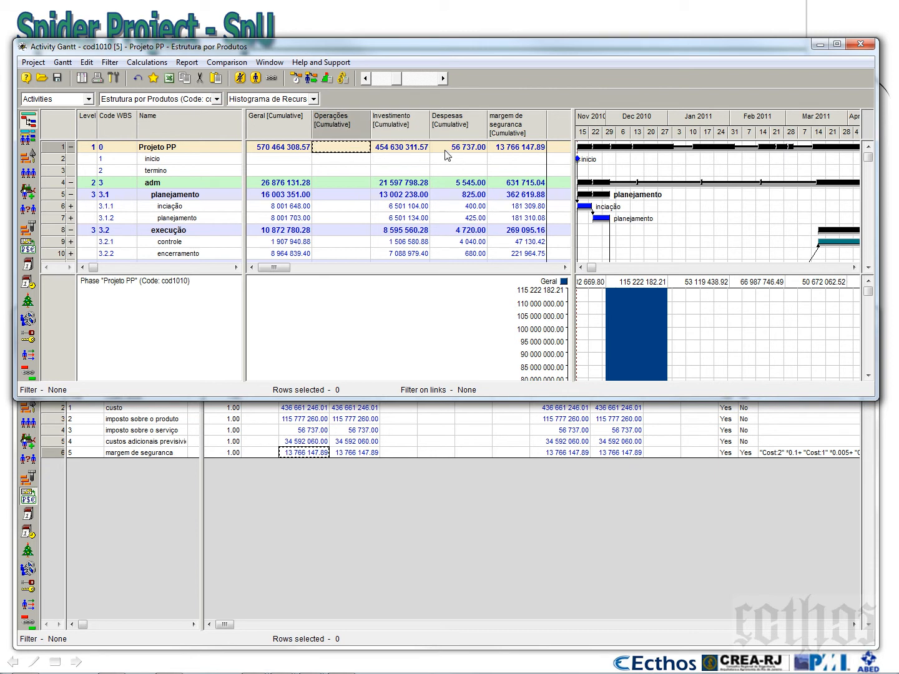
{"action": "left_click", "coordinate": [269, 153]}
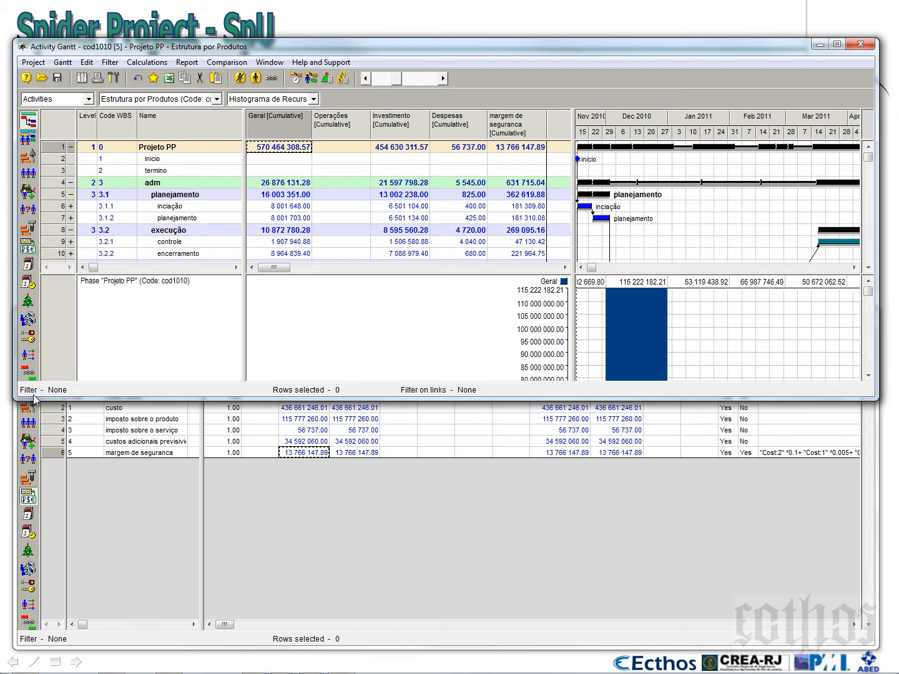
Open the project's Cost Centers table and arrange it below the activity Gantt
{"action": "left_click_drag", "start_coordinate": [32, 400], "coordinate": [35, 620]}
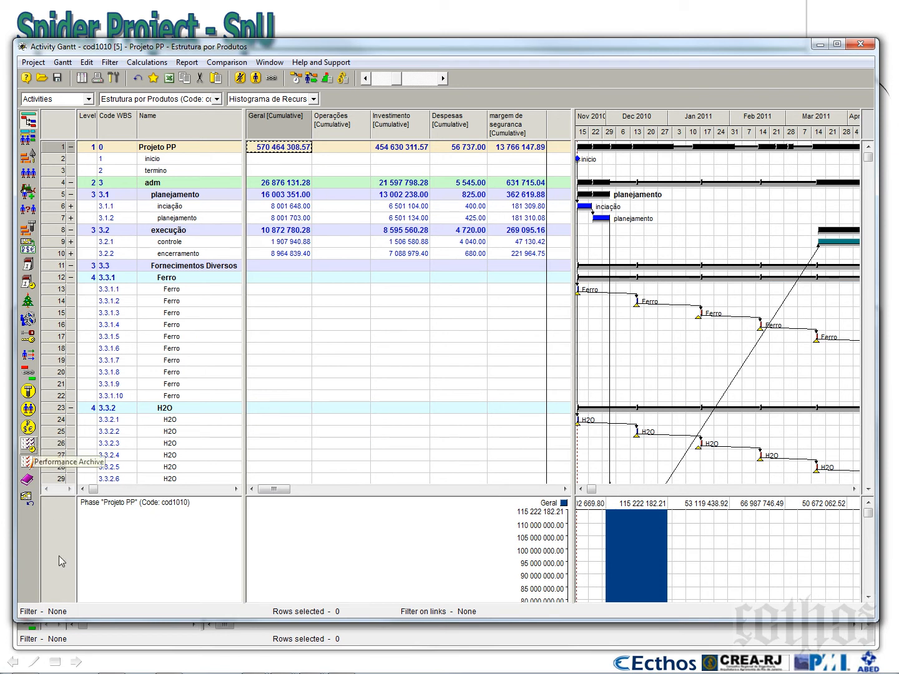
{"action": "left_click_drag", "start_coordinate": [58, 621], "coordinate": [100, 129]}
{"action": "left_click", "coordinate": [28, 502]}
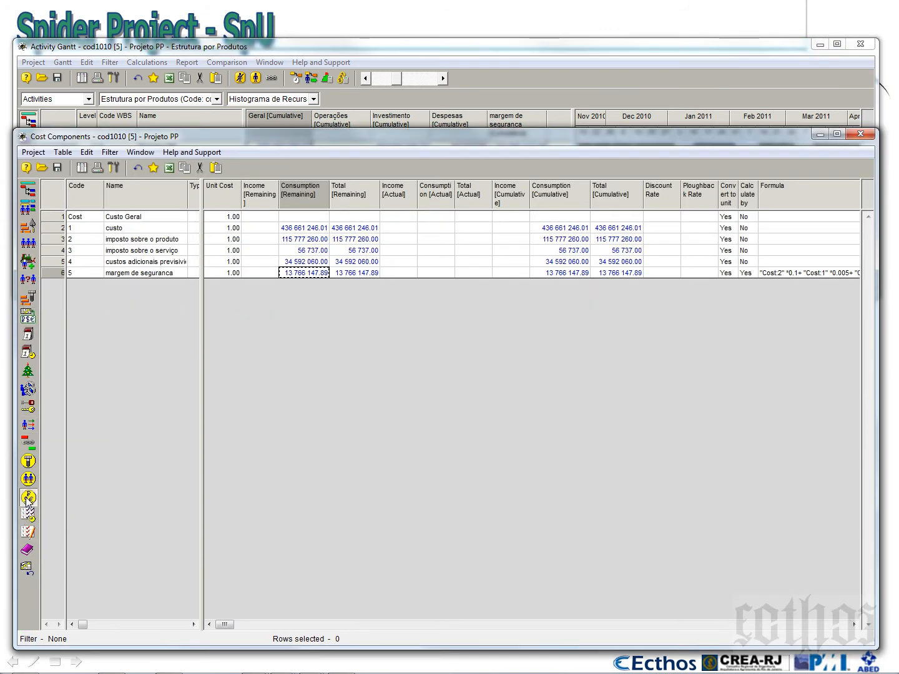
{"action": "left_click_drag", "start_coordinate": [247, 129], "coordinate": [219, 318]}
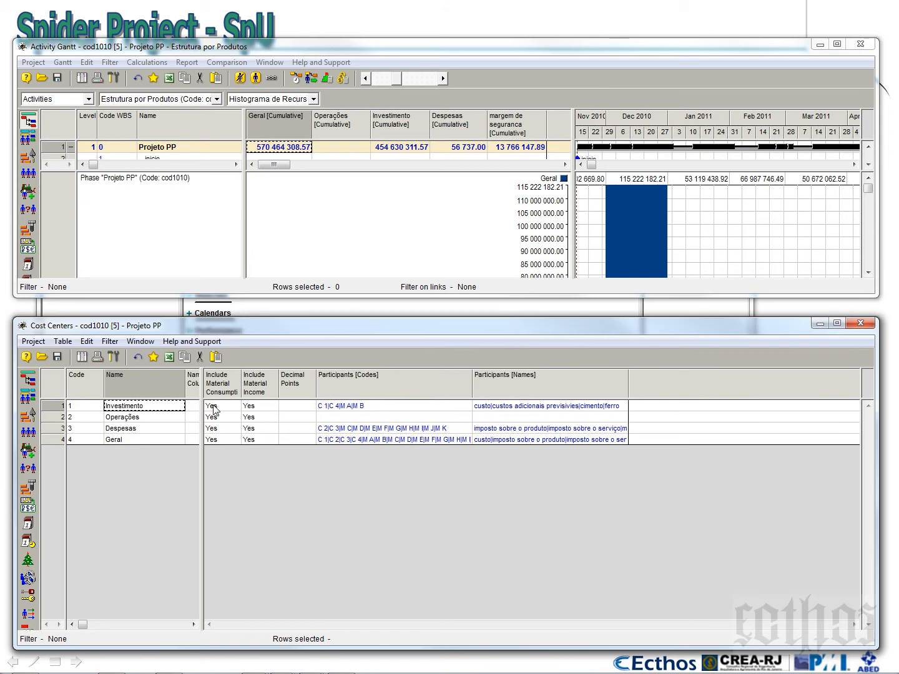
Add a new cost center after Geral and name it Geral + Margem
{"action": "left_click", "coordinate": [140, 441]}
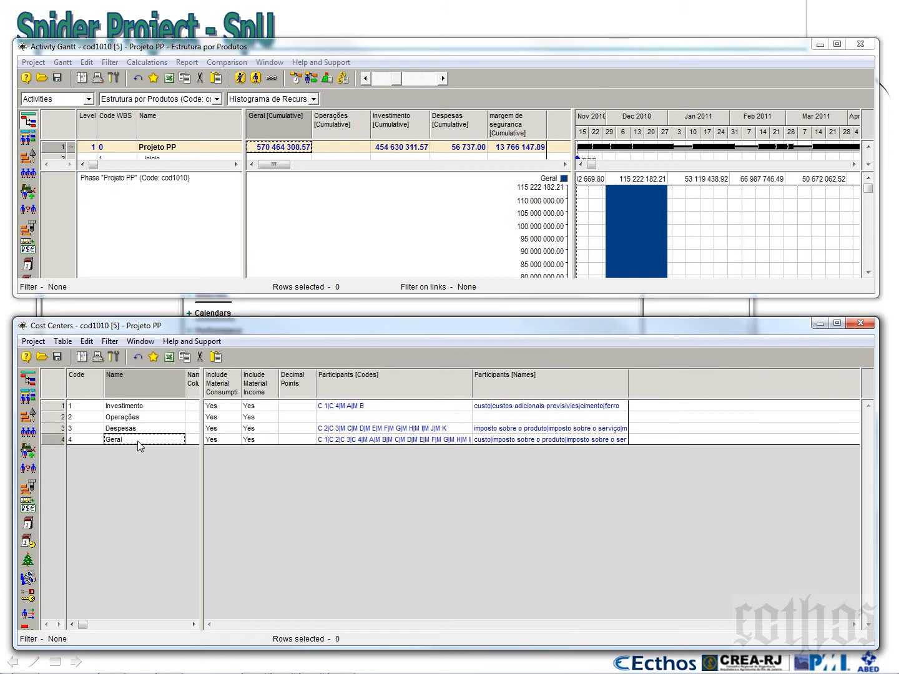
{"action": "key", "text": "Insert"}
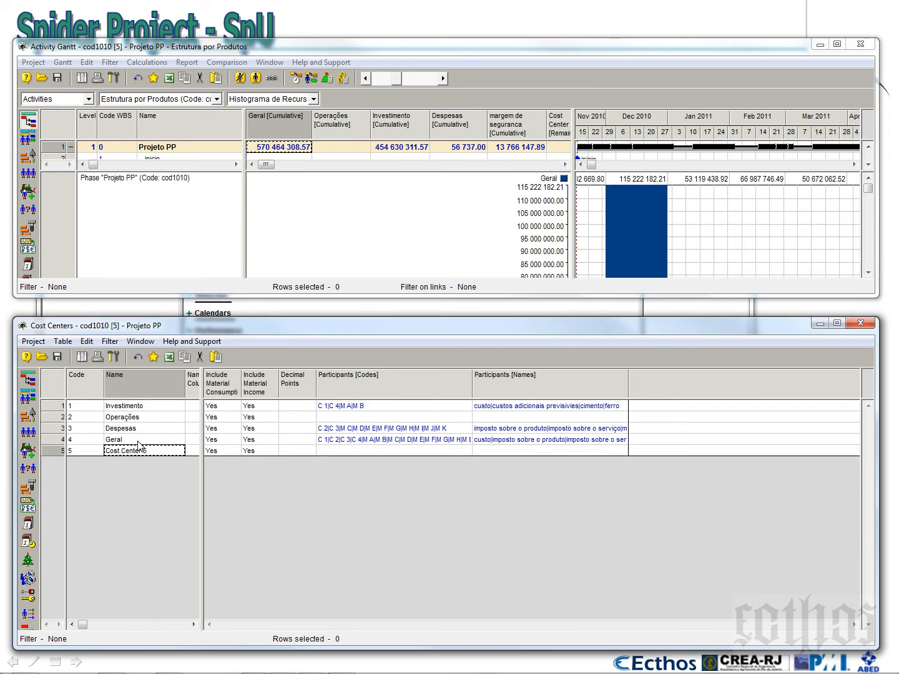
{"action": "type", "text": "Geral"}
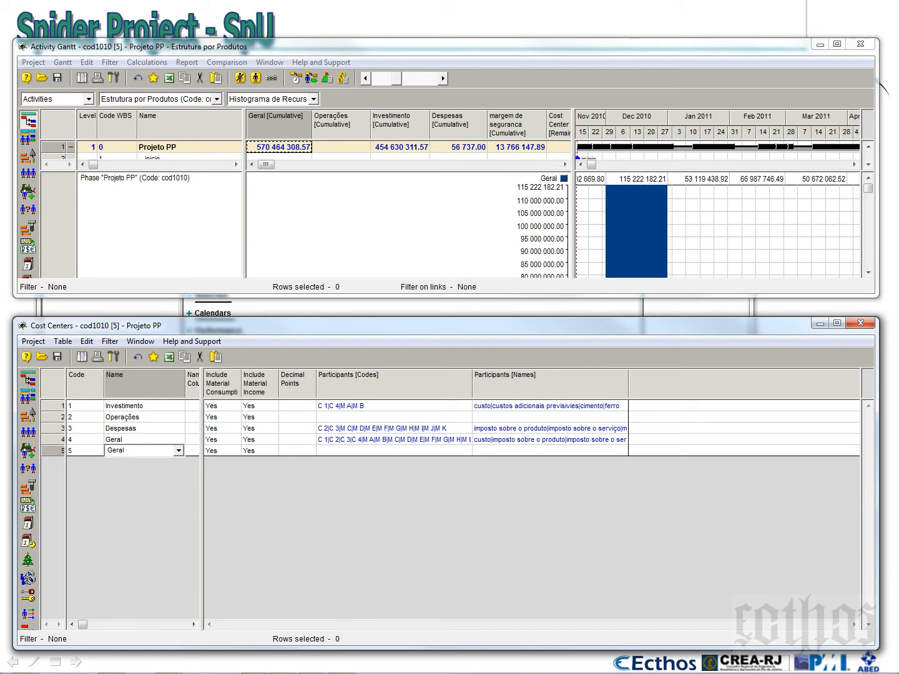
{"action": "type", "text": " + Margem"}
Open the properties of cost center Geral + Margem and add cost components 1 to 5, from custo to margem de seguranca
{"action": "left_click", "coordinate": [62, 451]}
{"action": "right_click", "coordinate": [61, 455]}
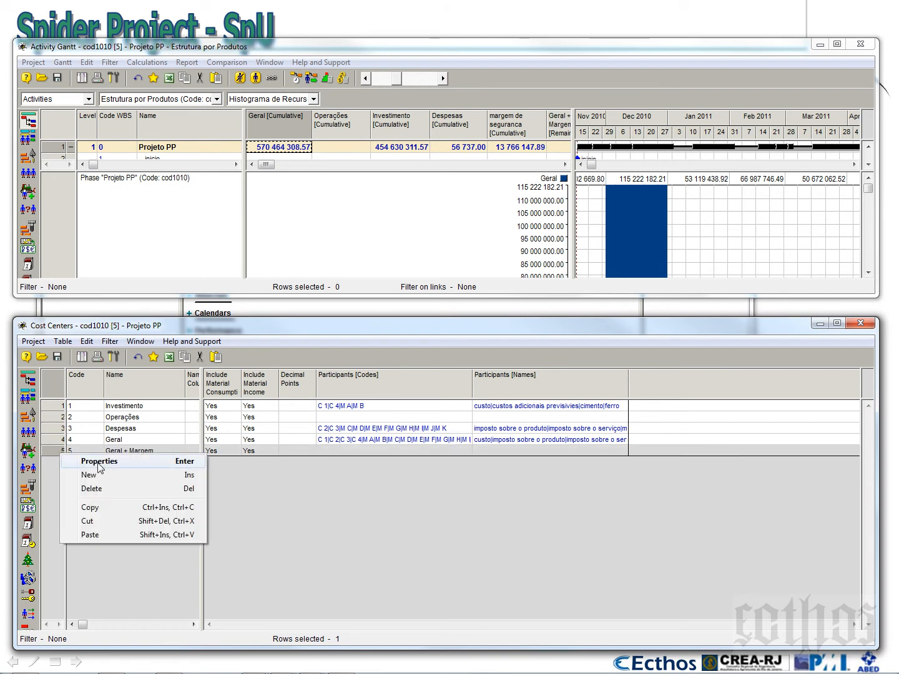
{"action": "left_click", "coordinate": [95, 464]}
{"action": "left_click_drag", "start_coordinate": [537, 151], "coordinate": [506, 228]}
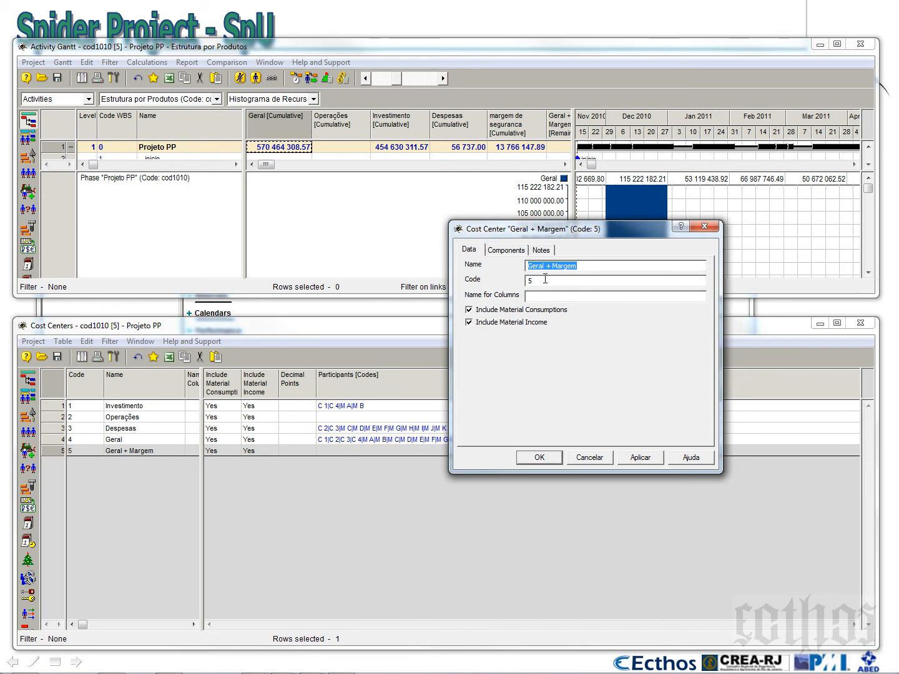
{"action": "left_click", "coordinate": [507, 250]}
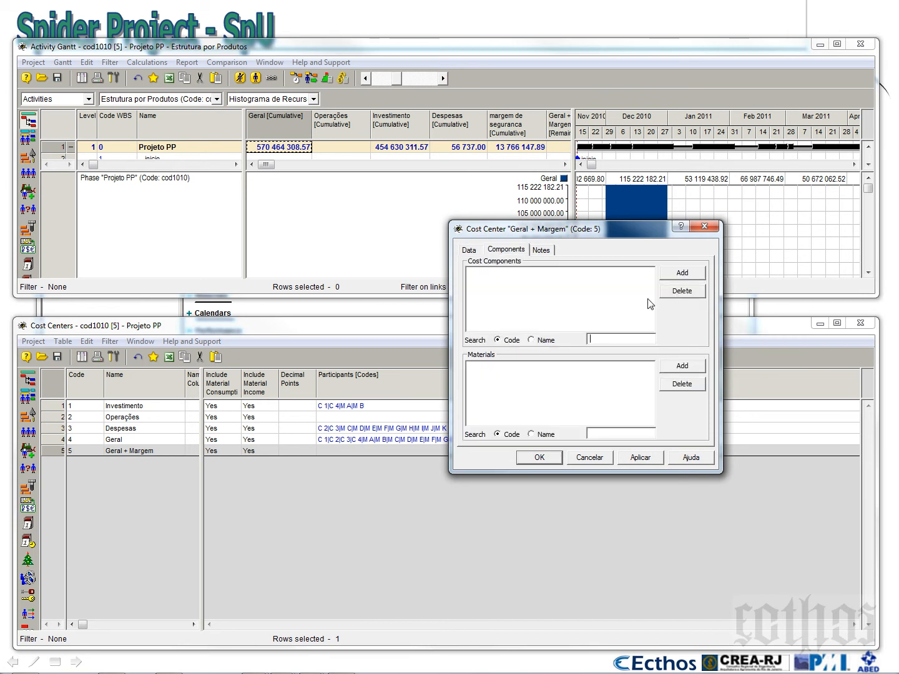
{"action": "left_click", "coordinate": [681, 277]}
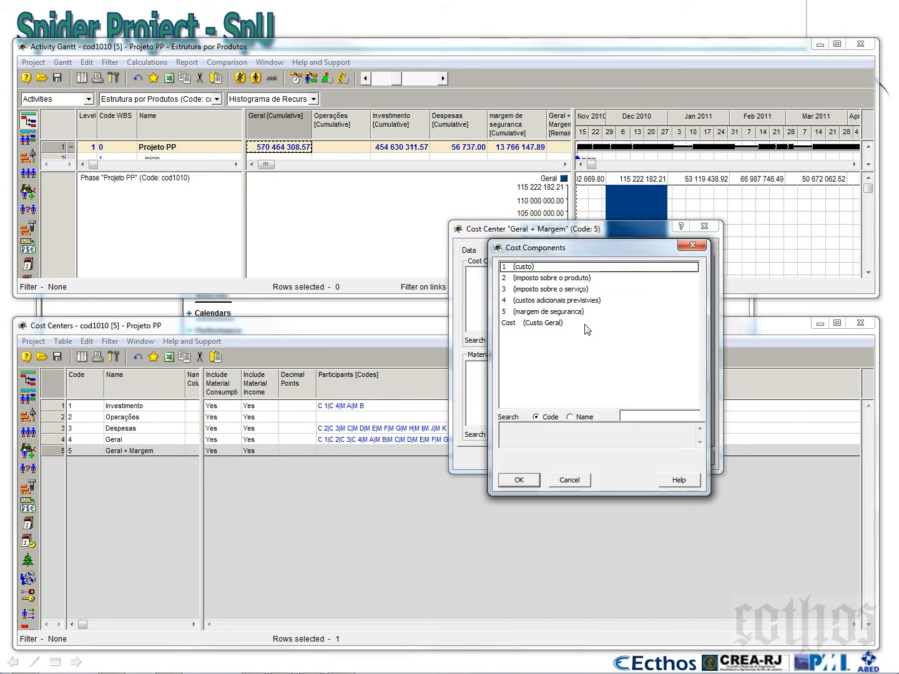
{"action": "left_click", "coordinate": [534, 311], "text": "shift"}
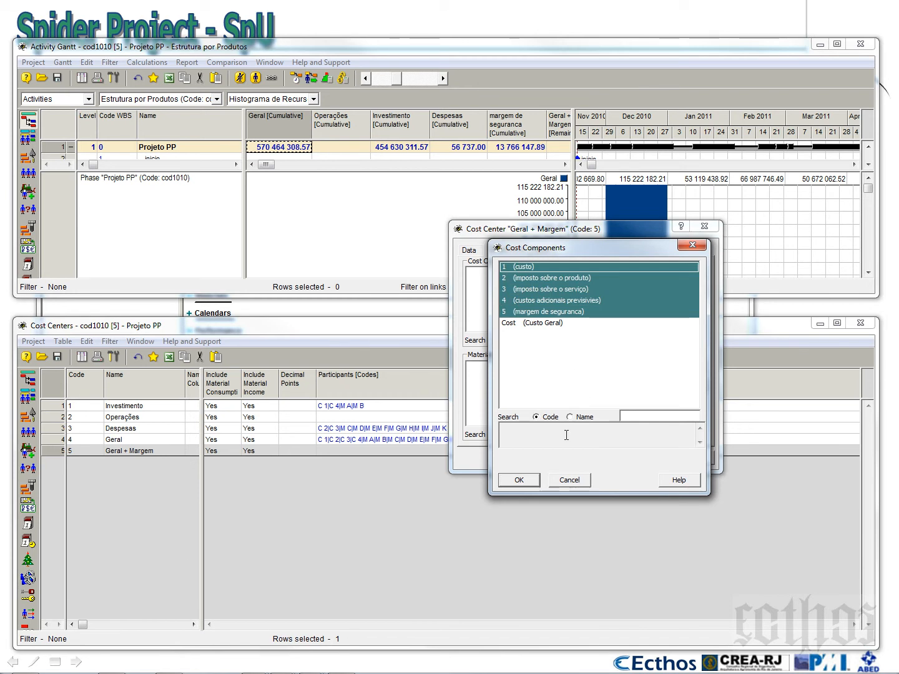
{"action": "left_click", "coordinate": [519, 480]}
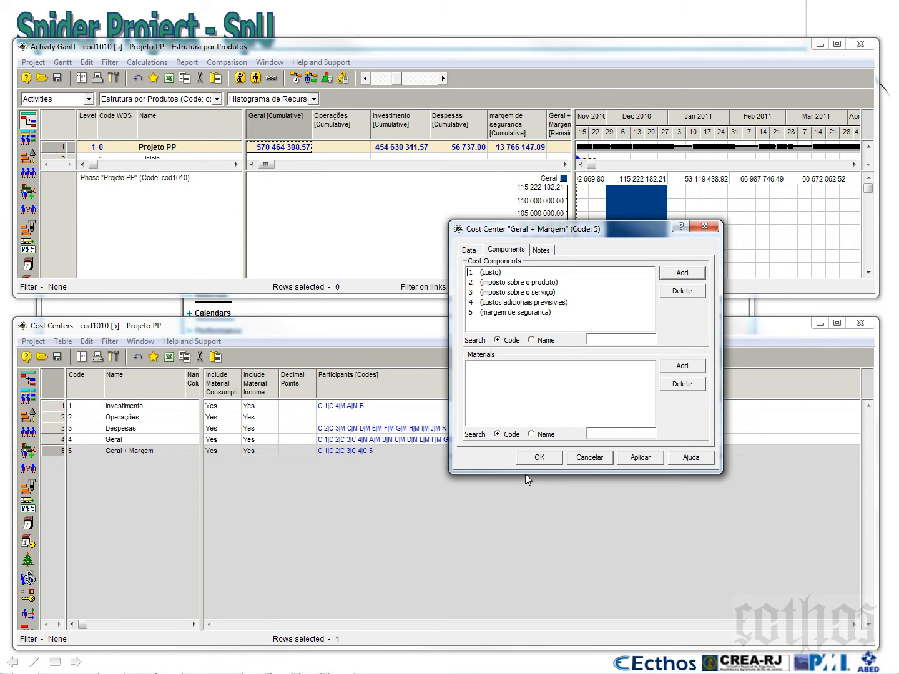
Add all materials, A (cimento) to K (diesel), to the Geral + Margem cost center and save it
{"action": "left_click", "coordinate": [682, 366]}
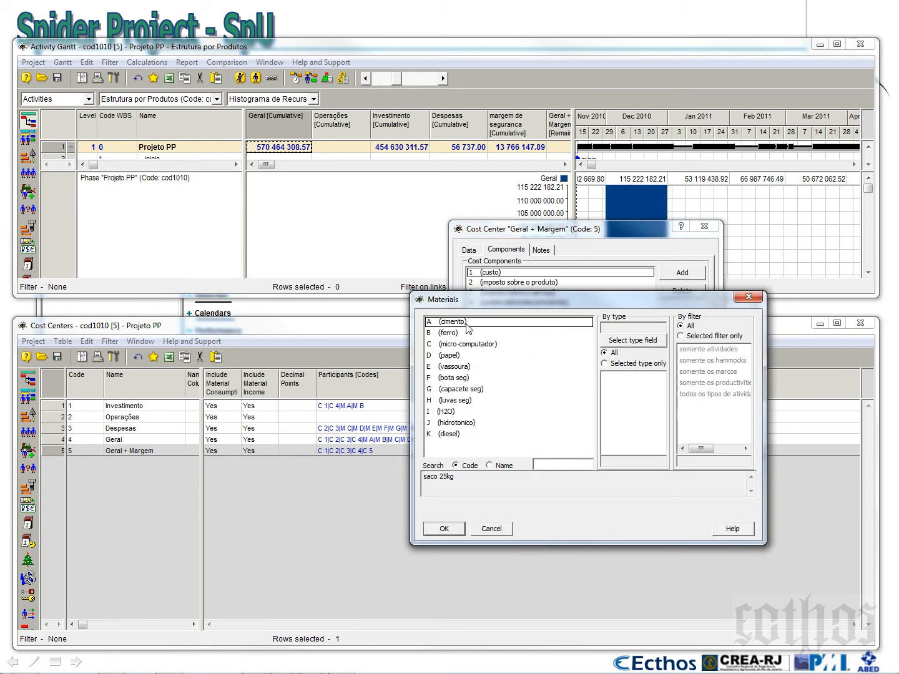
{"action": "left_click_drag", "start_coordinate": [472, 325], "coordinate": [466, 450]}
{"action": "left_click", "coordinate": [446, 530]}
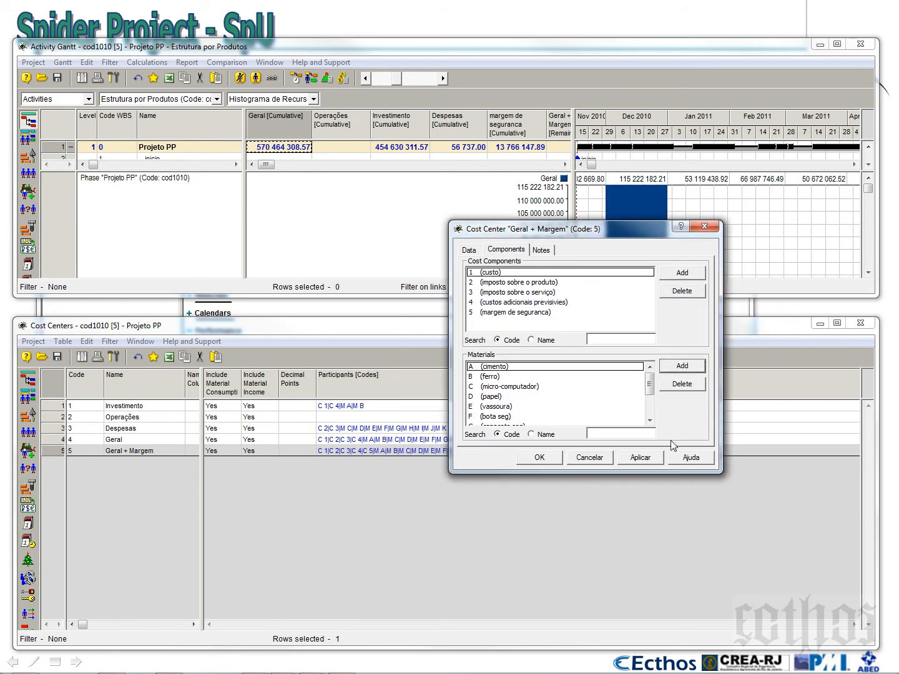
{"action": "left_click", "coordinate": [632, 464]}
{"action": "left_click", "coordinate": [547, 461]}
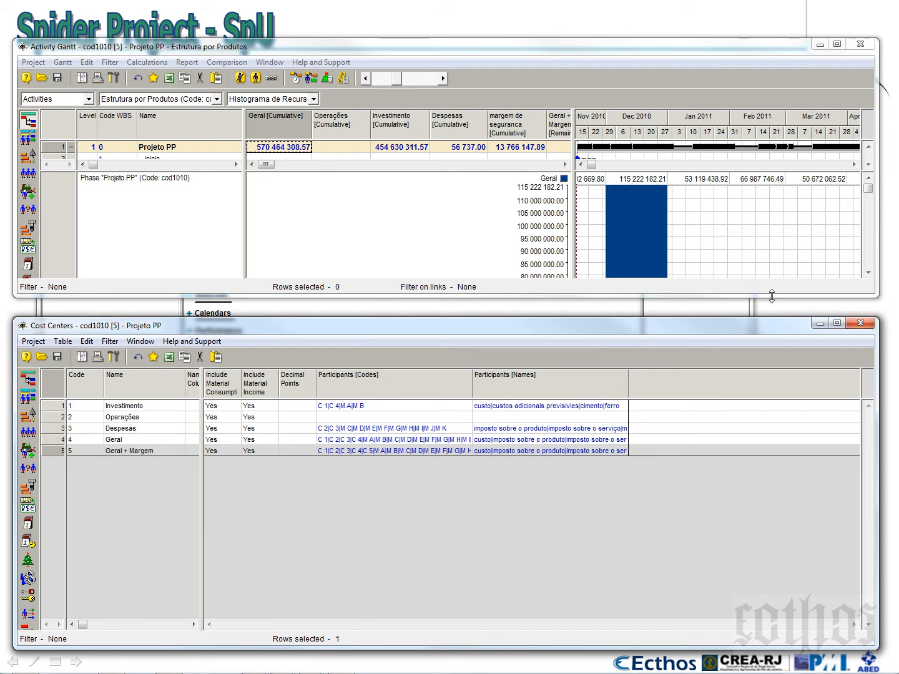
Close the Cost Centers table and widen the Gantt's cost table area and the Geral + Margem column
{"action": "left_click", "coordinate": [860, 323]}
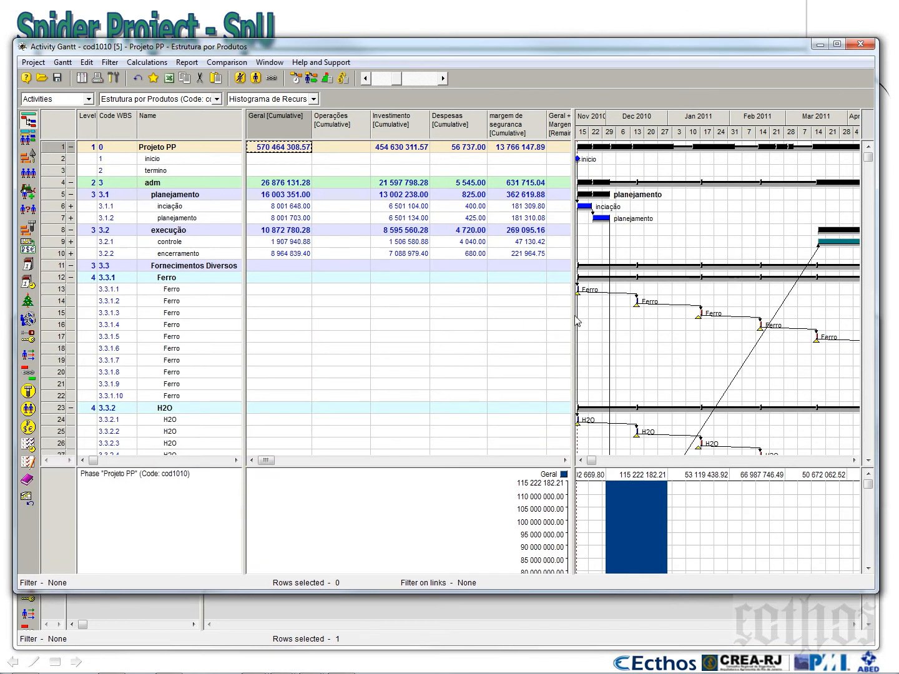
{"action": "left_click_drag", "start_coordinate": [574, 316], "coordinate": [663, 316]}
{"action": "left_click_drag", "start_coordinate": [584, 130], "coordinate": [599, 130]}
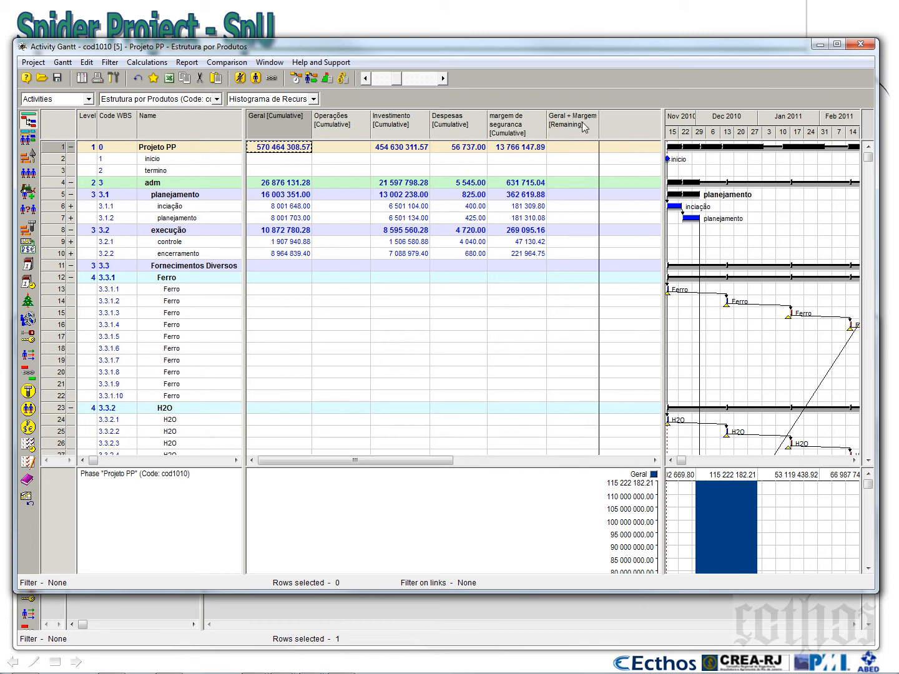
Run the Cost and Material Calculation with the existing options, close its report and widen the Geral + Margem column
{"action": "left_click", "coordinate": [517, 130]}
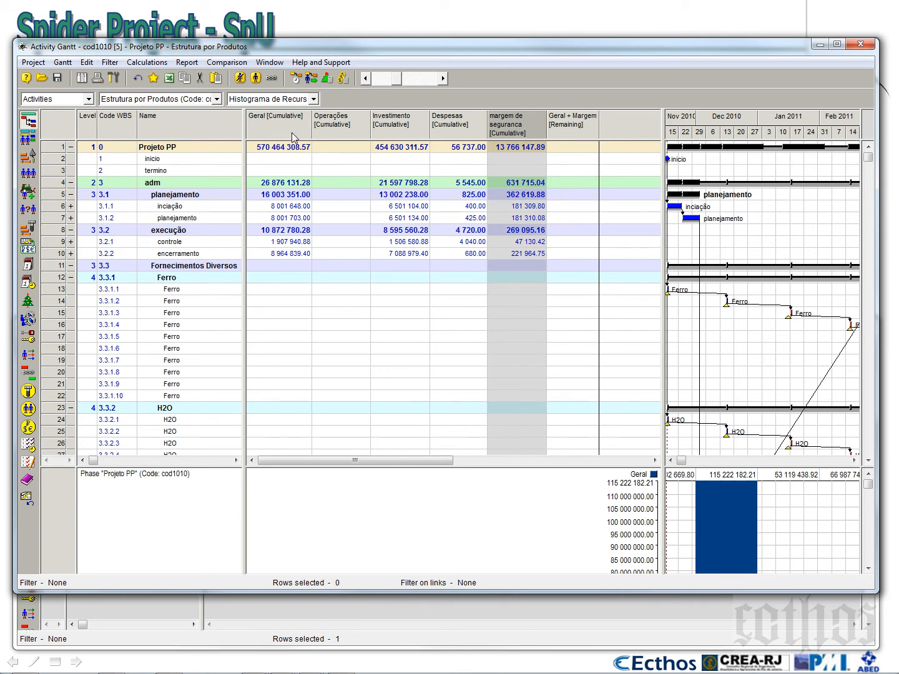
{"action": "left_click", "coordinate": [343, 79]}
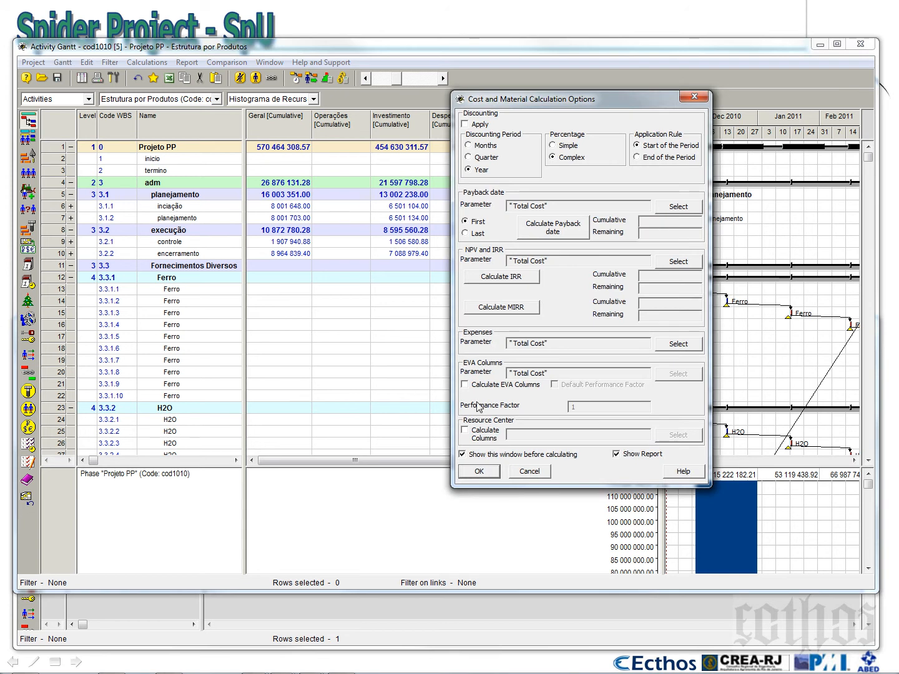
{"action": "left_click", "coordinate": [479, 472]}
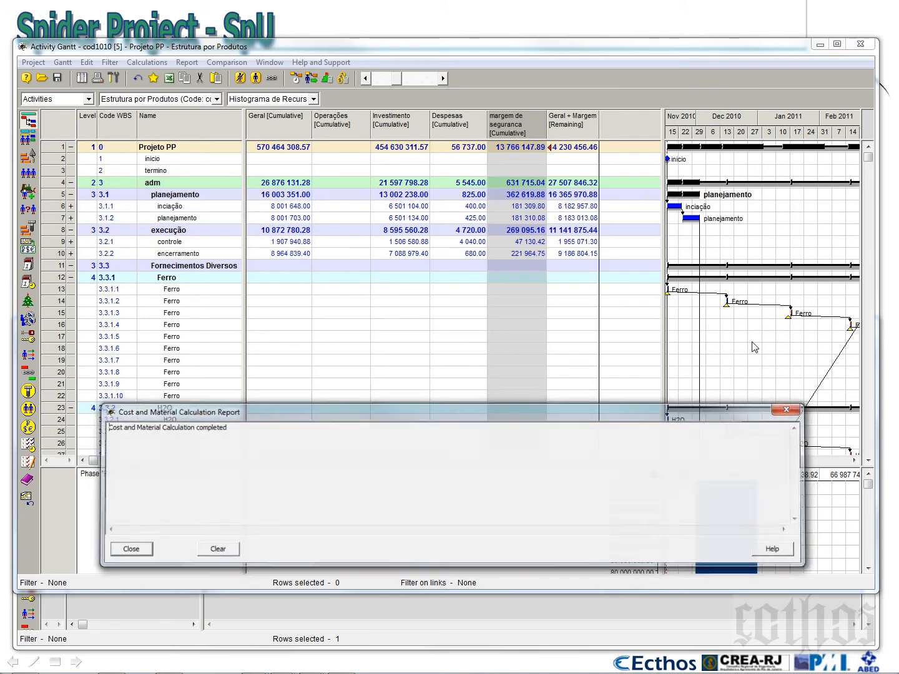
{"action": "left_click", "coordinate": [792, 408]}
{"action": "left_click_drag", "start_coordinate": [599, 122], "coordinate": [611, 123]}
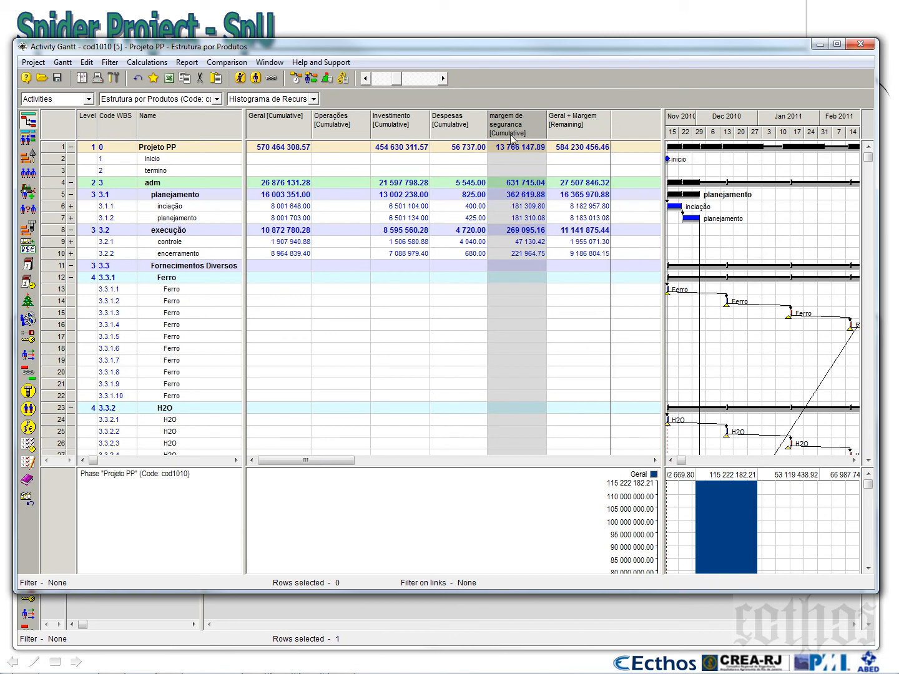
Compare the cost columns, remove the margem de seguranca column from the Gantt's cost table and narrow the table area
{"action": "left_click", "coordinate": [286, 132]}
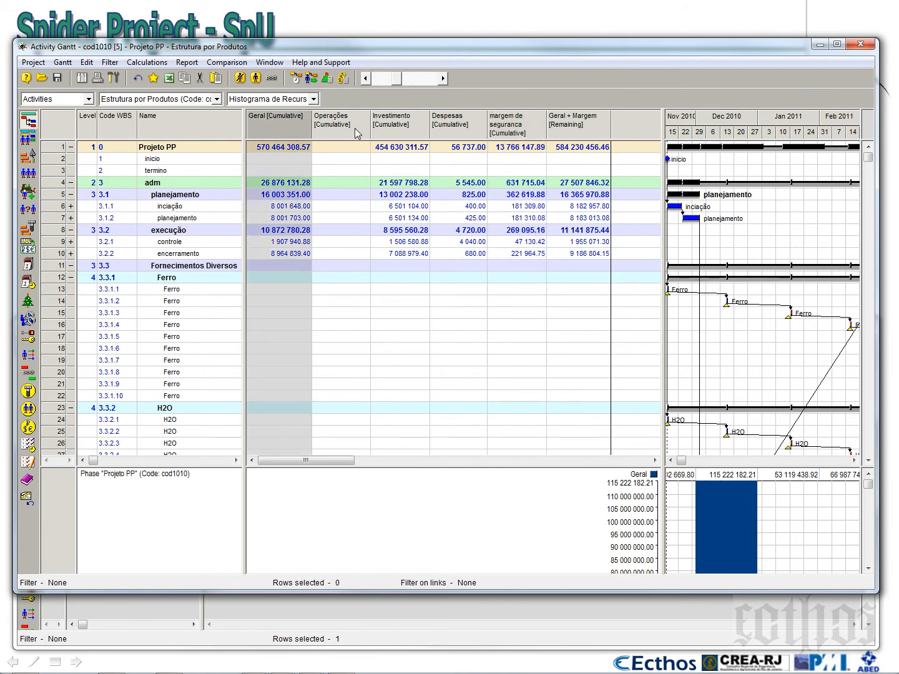
{"action": "left_click", "coordinate": [515, 127]}
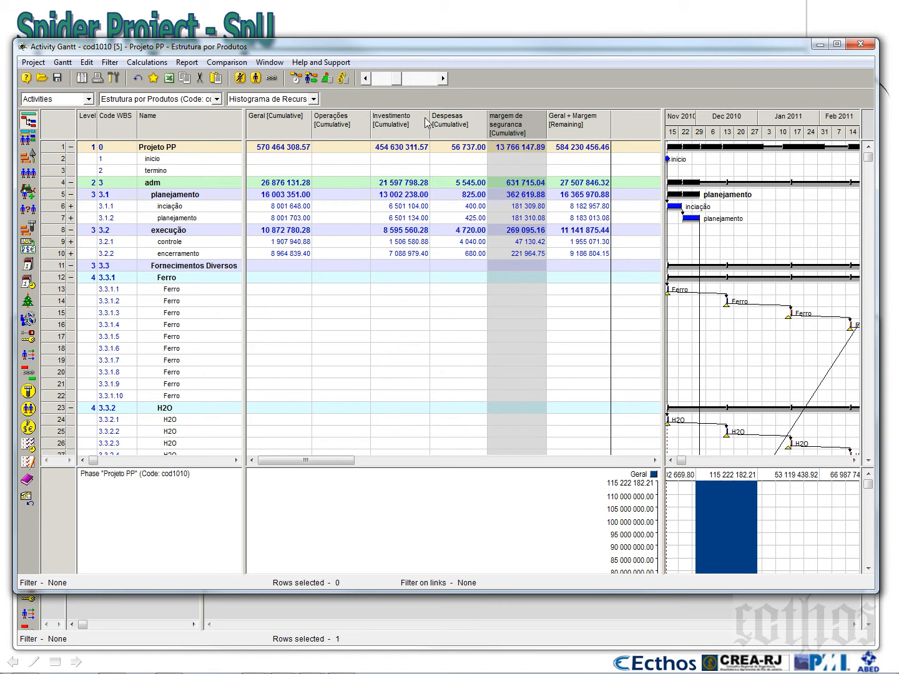
{"action": "left_click", "coordinate": [400, 125]}
{"action": "left_click", "coordinate": [472, 128]}
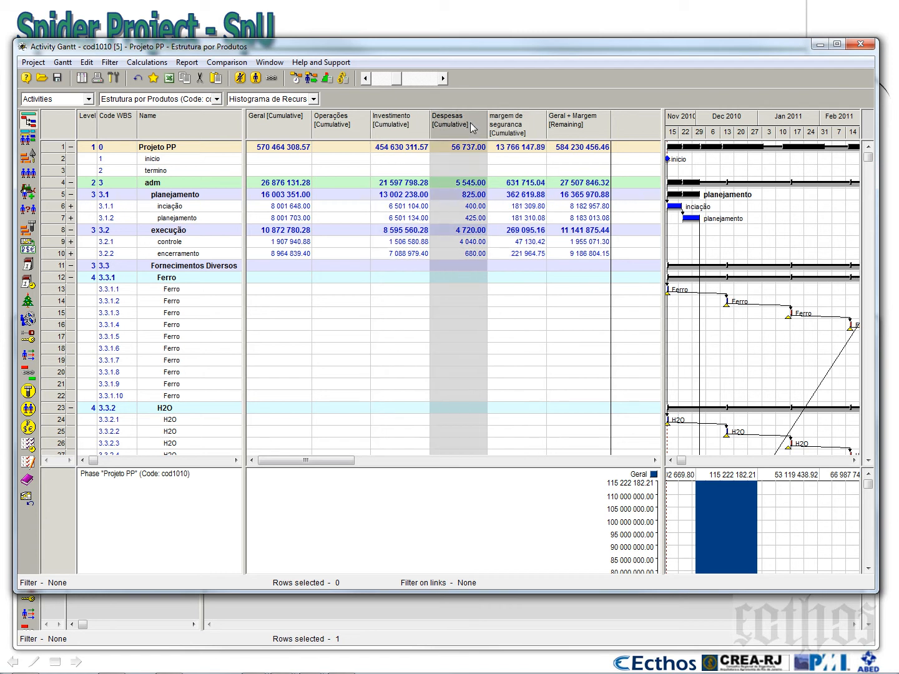
{"action": "left_click", "coordinate": [329, 132]}
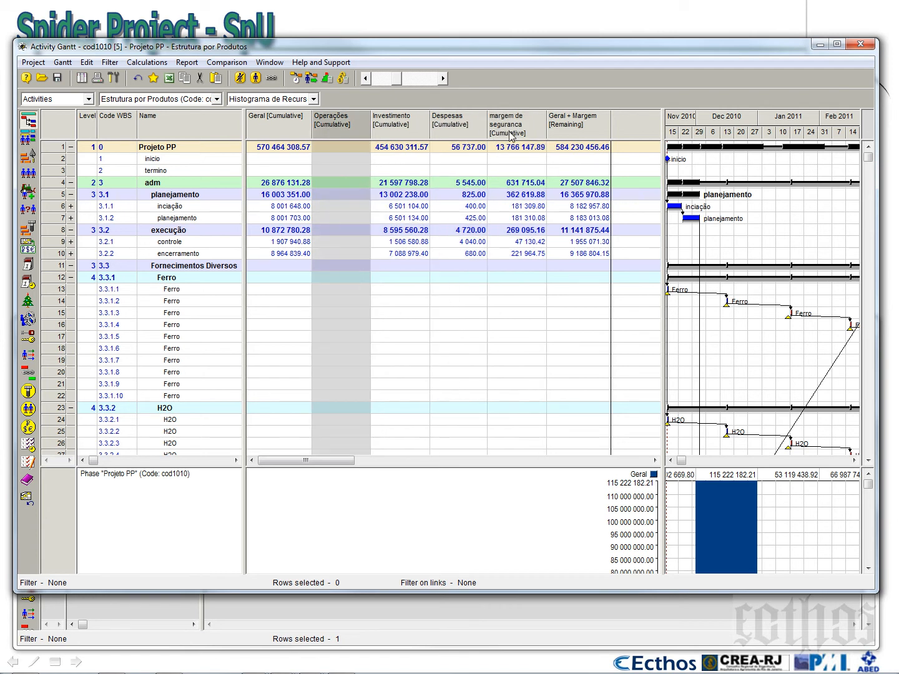
{"action": "right_click", "coordinate": [509, 131]}
{"action": "left_click", "coordinate": [551, 150]}
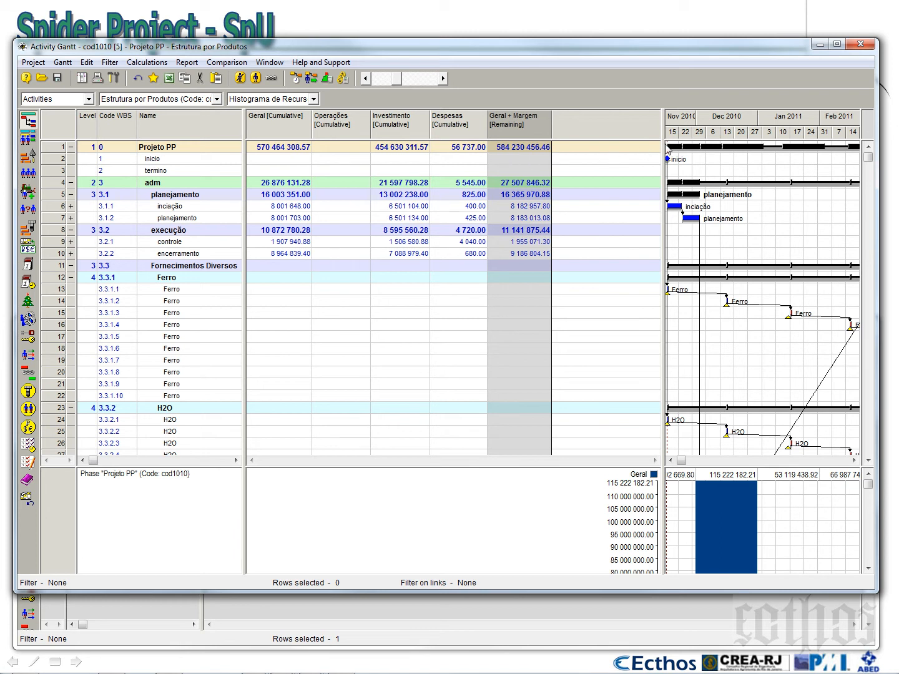
{"action": "left_click_drag", "start_coordinate": [664, 144], "coordinate": [550, 188]}
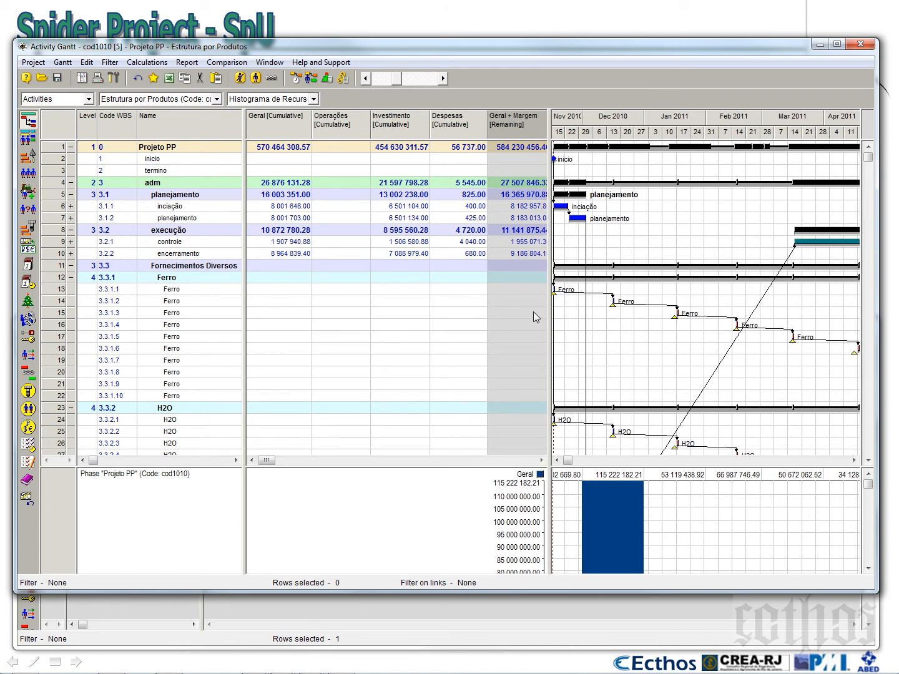
Enlarge the diagram area and add cost center Geral + Margem to the contents of the Projeto PP phase diagram
{"action": "left_click_drag", "start_coordinate": [574, 472], "coordinate": [581, 235]}
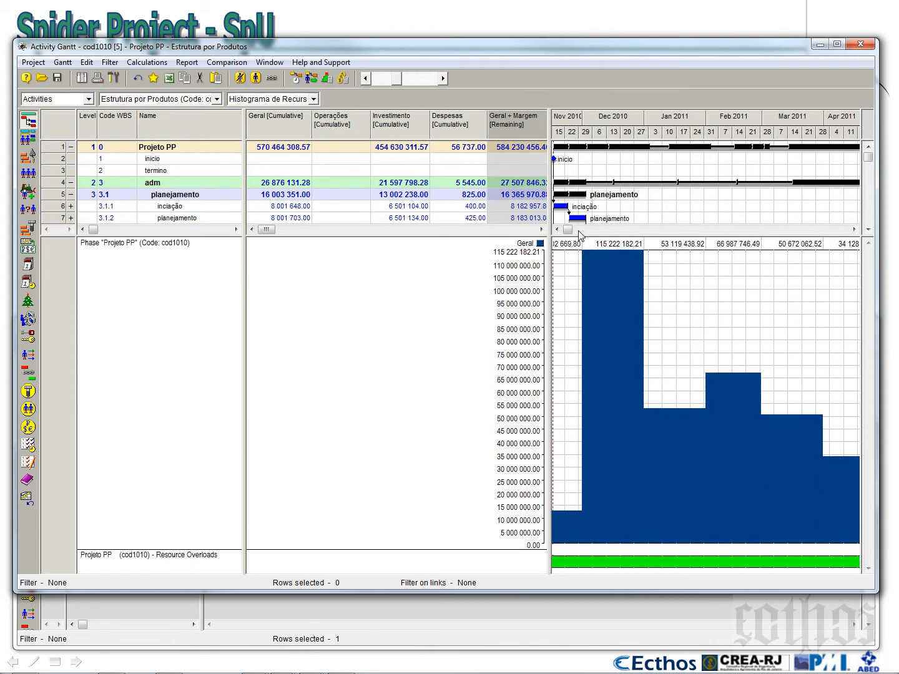
{"action": "right_click", "coordinate": [665, 286]}
{"action": "left_click", "coordinate": [690, 297]}
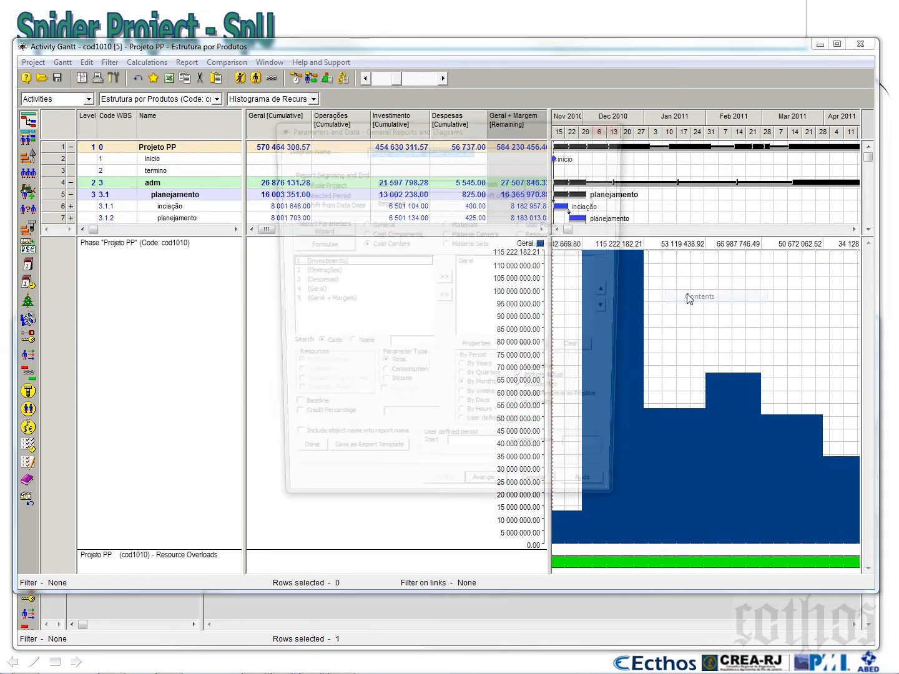
{"action": "left_click", "coordinate": [471, 263]}
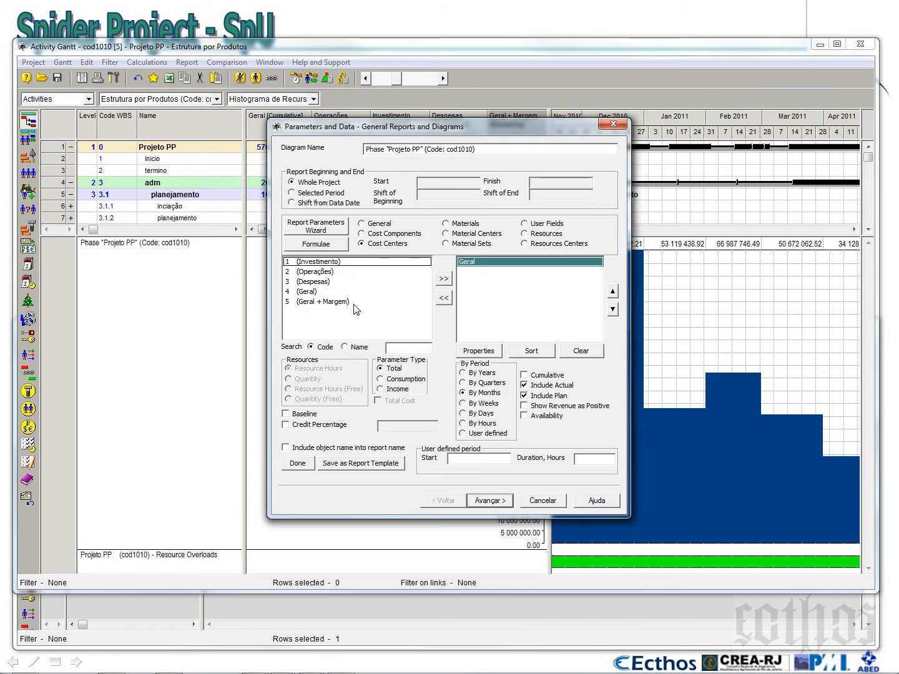
{"action": "left_click", "coordinate": [338, 302]}
{"action": "left_click", "coordinate": [444, 278]}
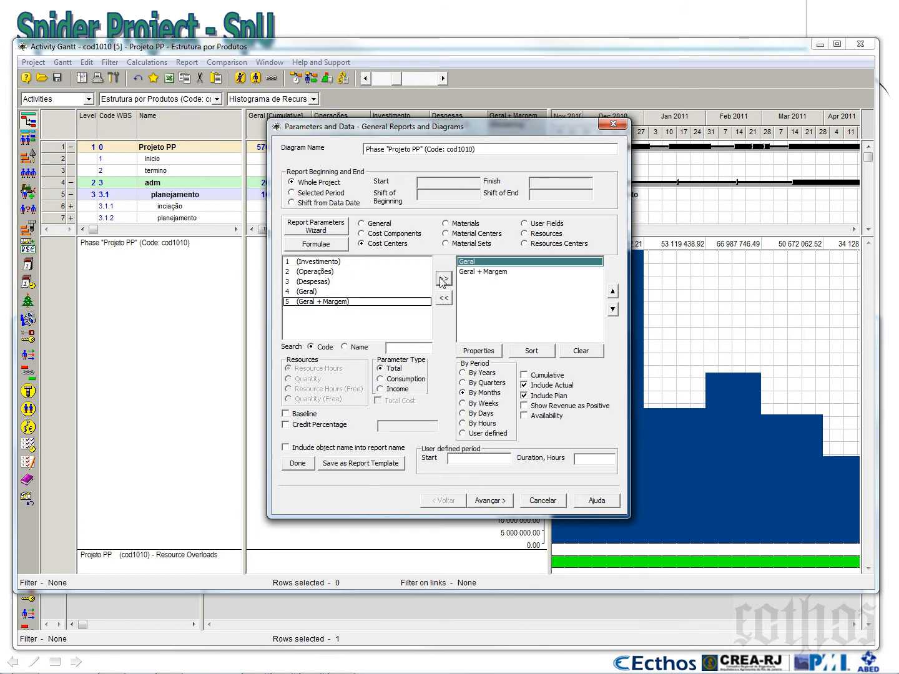
{"action": "left_click", "coordinate": [490, 501]}
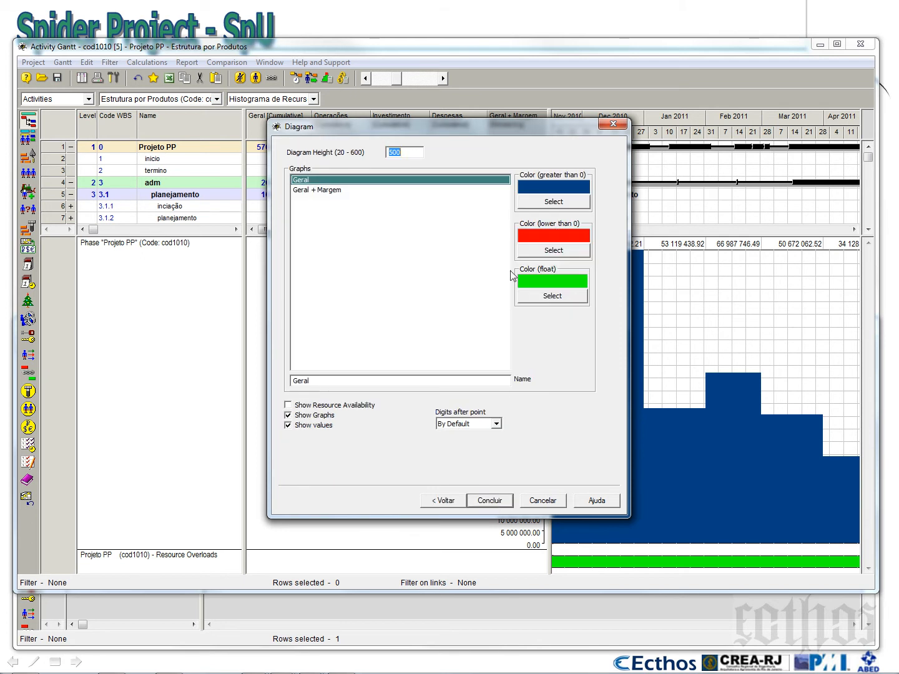
Set the Geral + Margem graph's color for values greater than 0 to cyan and finish the diagram setup
{"action": "left_click", "coordinate": [318, 191]}
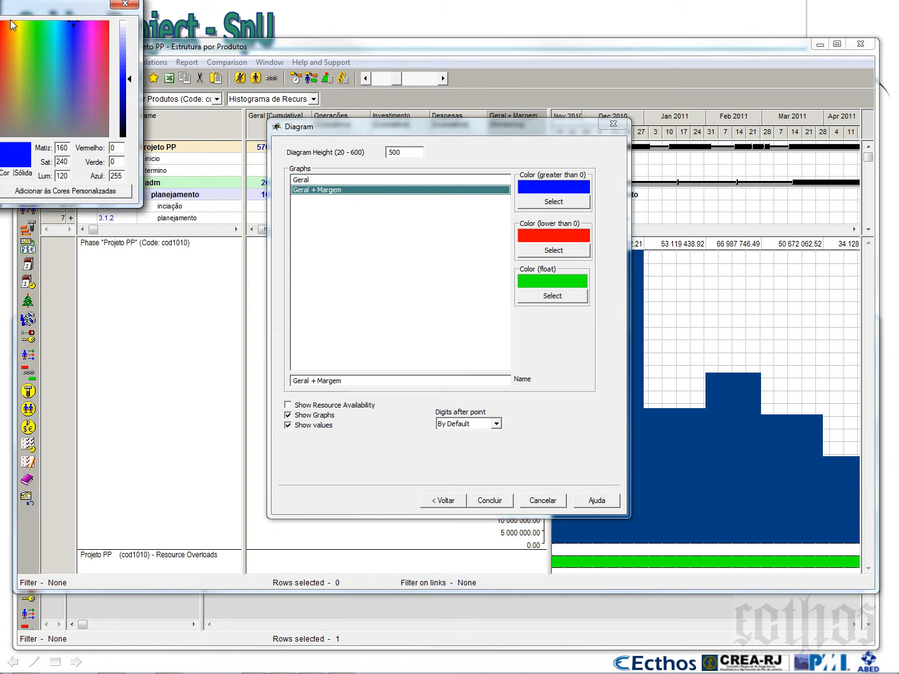
{"action": "left_click", "coordinate": [174, 151]}
{"action": "left_click", "coordinate": [121, 292]}
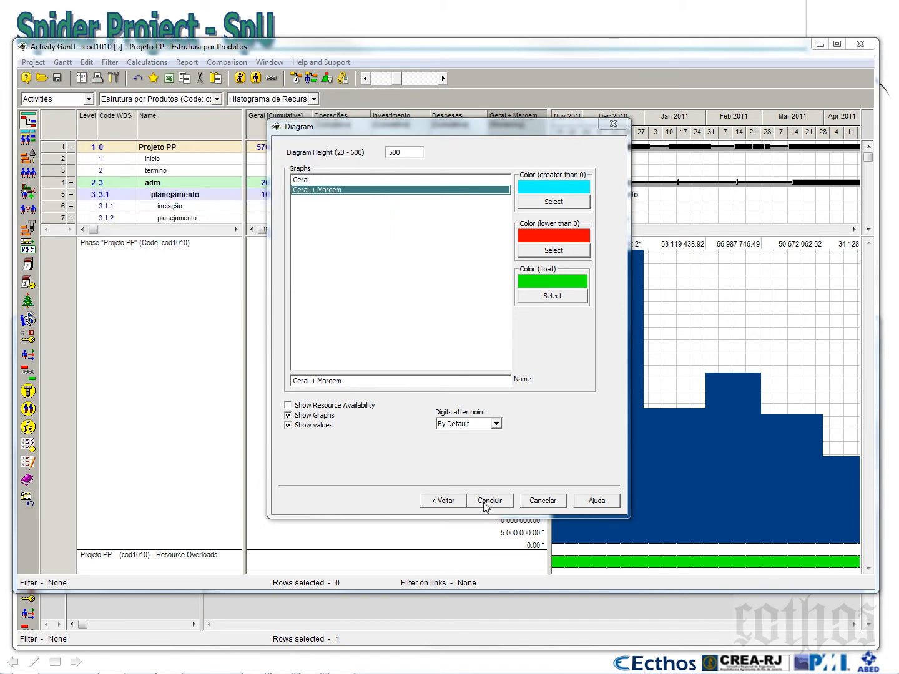
{"action": "left_click", "coordinate": [485, 502]}
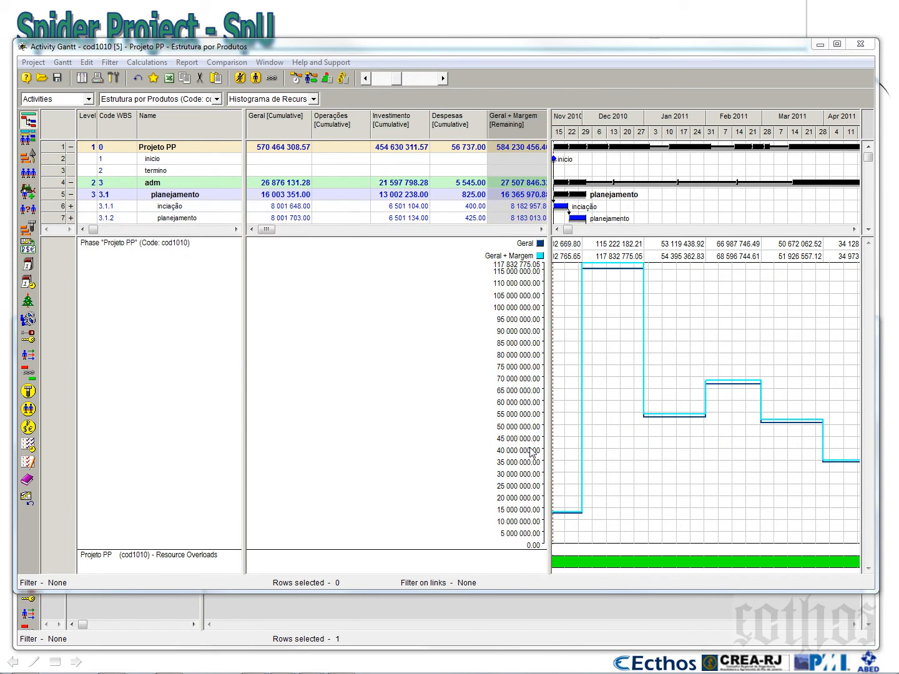
Change the Gantt timescale to months grouped by year and adjust the widths of the table and chart areas
{"action": "left_click_drag", "start_coordinate": [547, 359], "coordinate": [334, 364]}
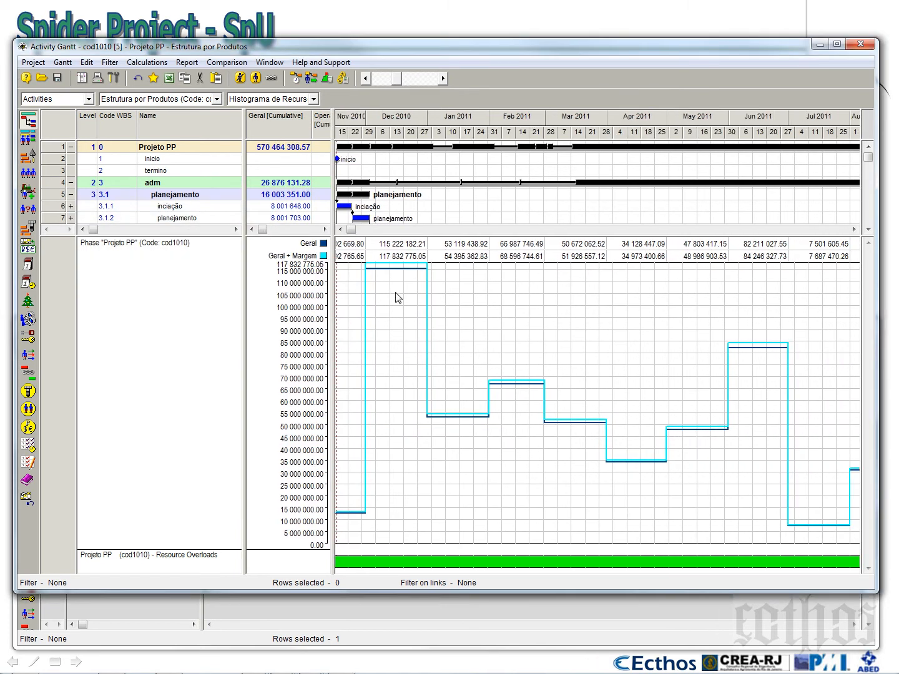
{"action": "right_click", "coordinate": [582, 119]}
{"action": "left_click", "coordinate": [619, 141]}
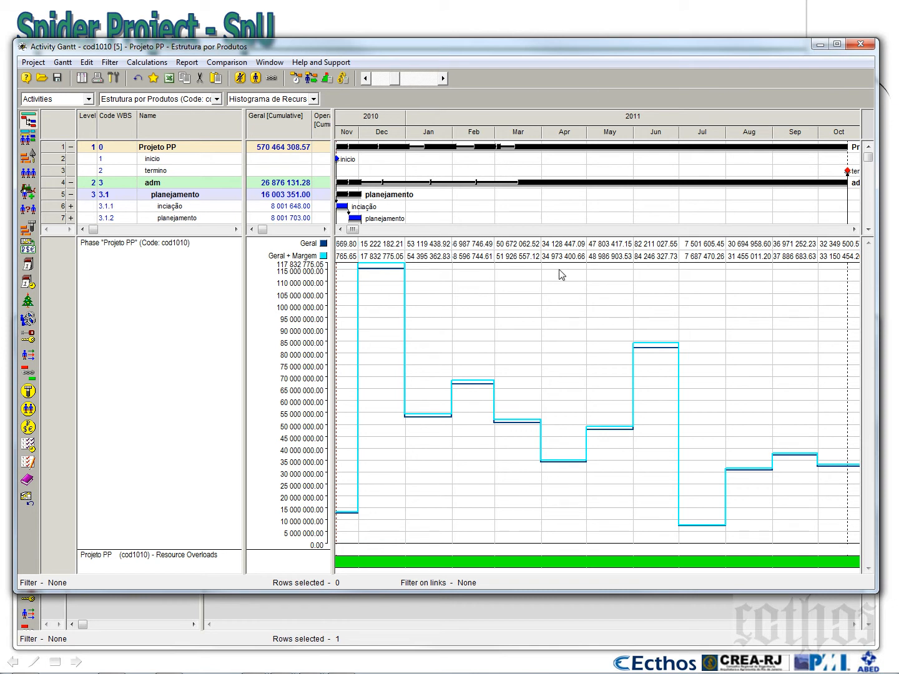
{"action": "left_click_drag", "start_coordinate": [335, 282], "coordinate": [424, 287]}
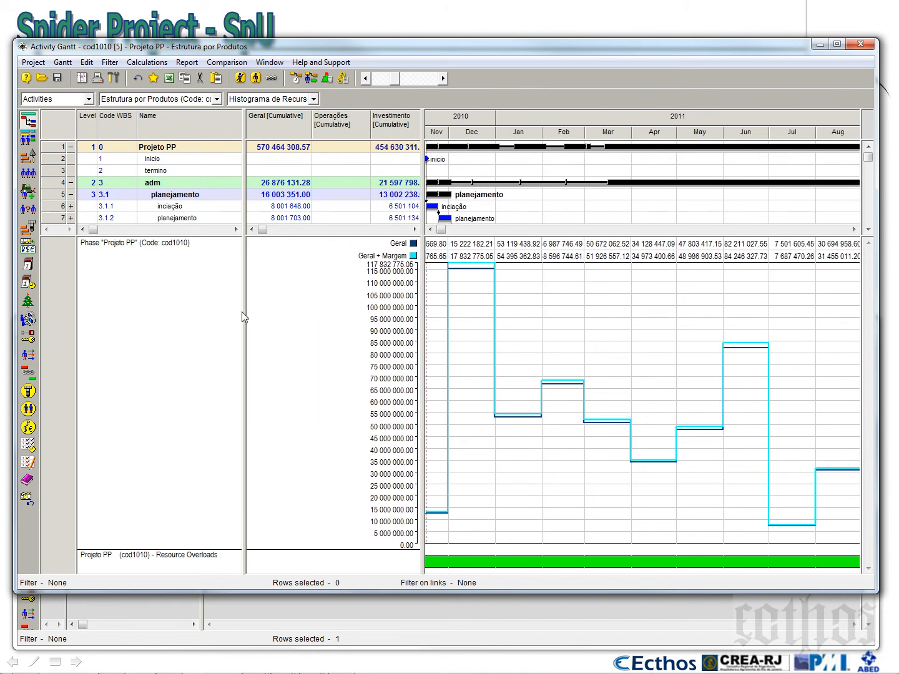
{"action": "left_click_drag", "start_coordinate": [243, 312], "coordinate": [255, 311]}
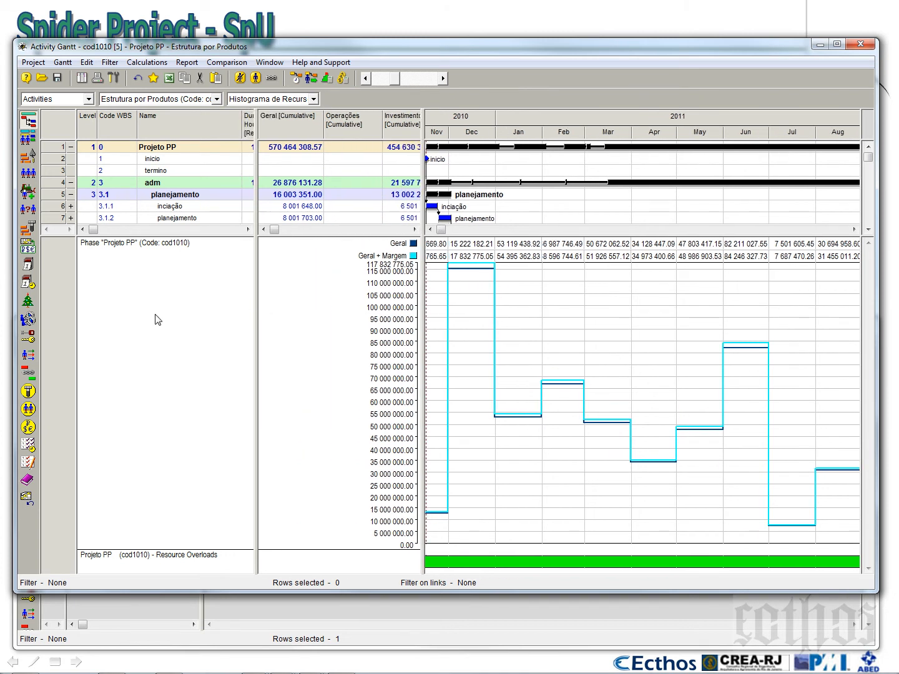
Review the formula in the properties of cost component margem de seguranca, then return to the Activity Gantt
{"action": "left_click", "coordinate": [28, 250]}
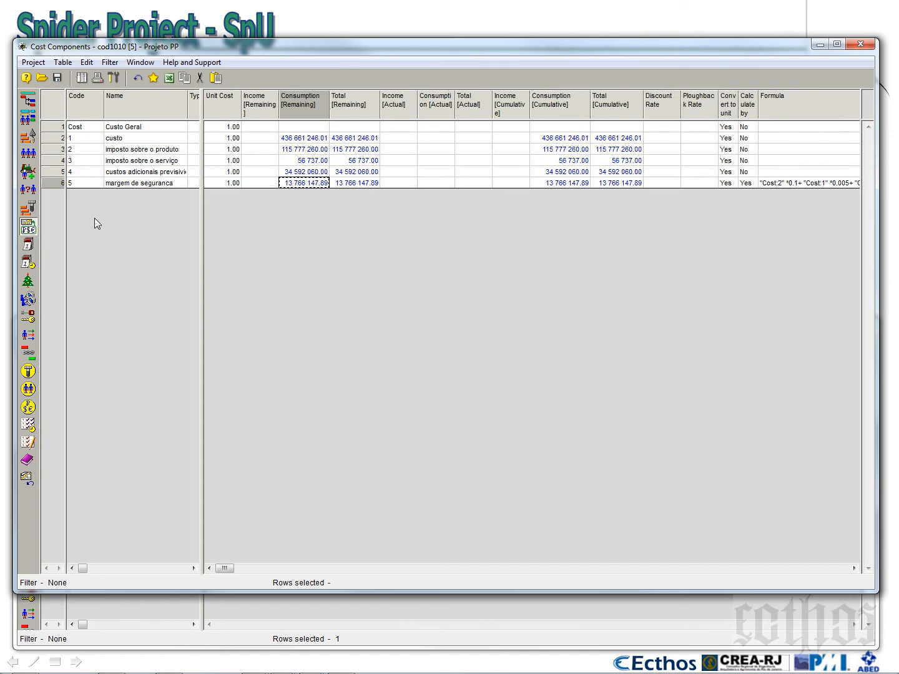
{"action": "right_click", "coordinate": [50, 189]}
{"action": "left_click", "coordinate": [69, 194]}
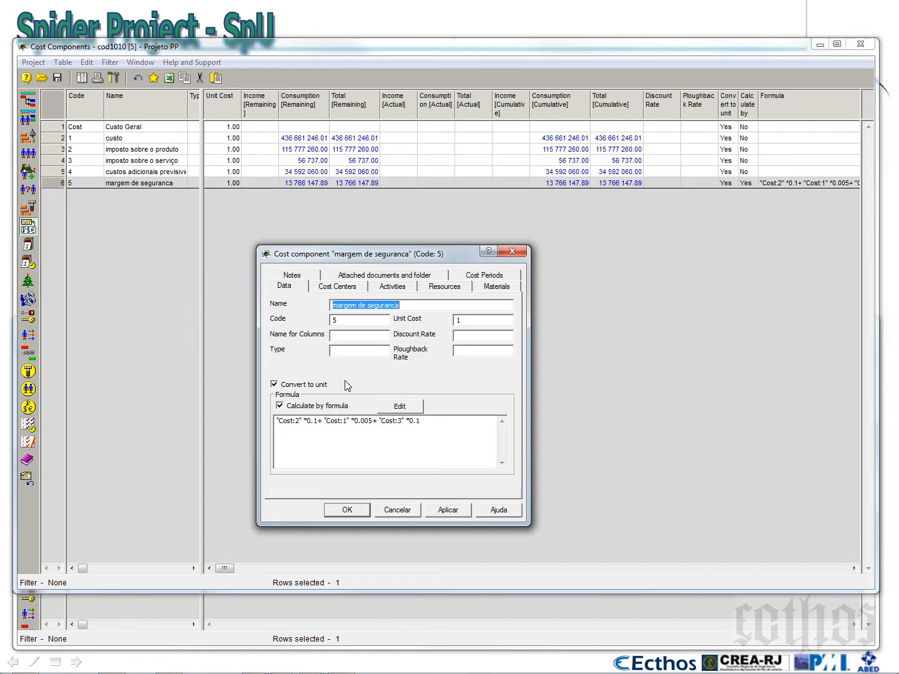
{"action": "left_click", "coordinate": [313, 422]}
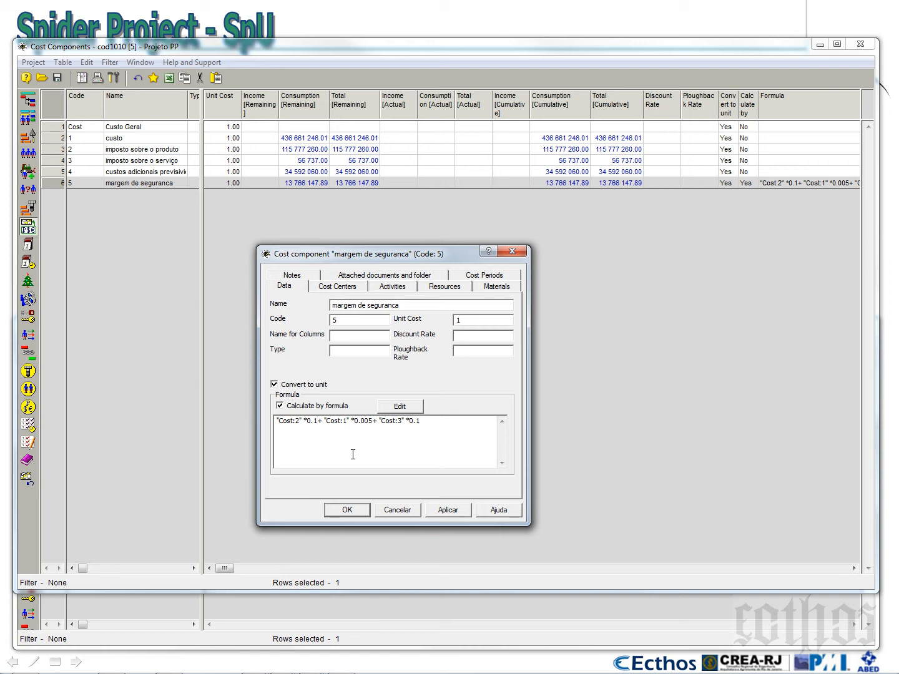
{"action": "left_click", "coordinate": [396, 509]}
{"action": "left_click", "coordinate": [28, 104]}
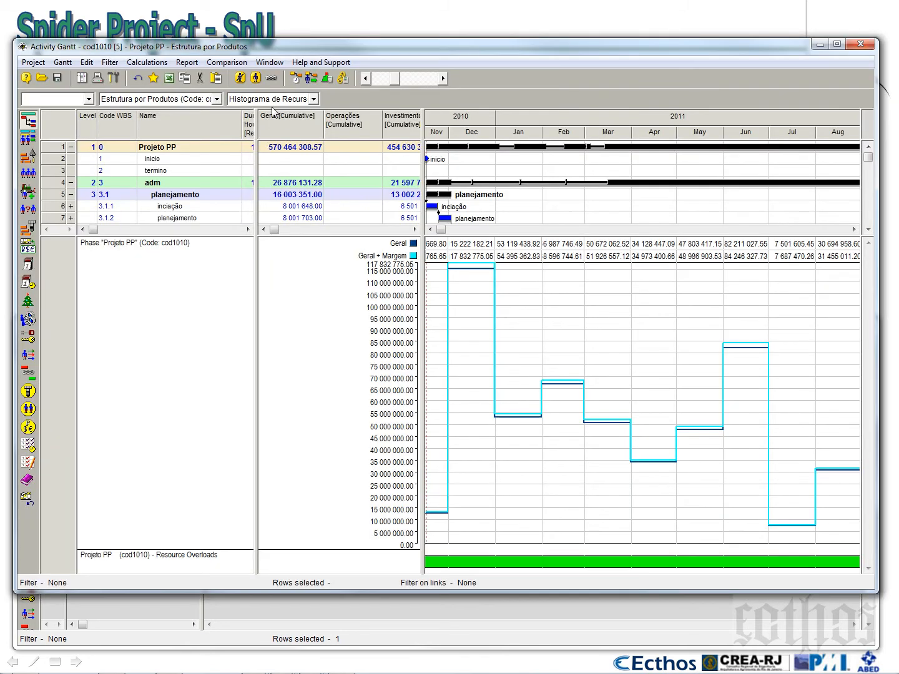
Save the Gantt configuration in the project as current and check the list of saved configurations
{"action": "left_click", "coordinate": [61, 65]}
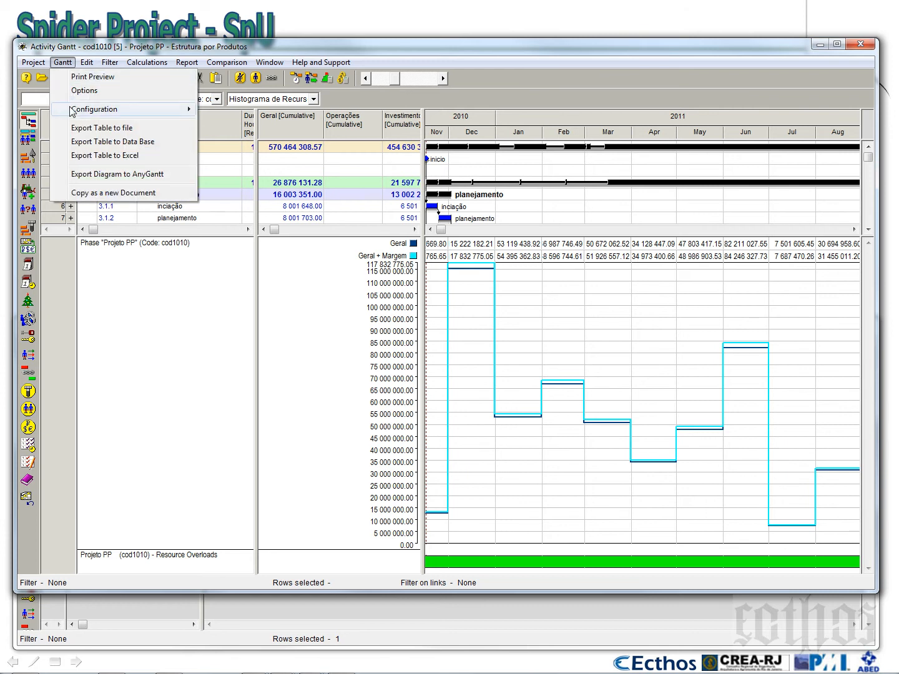
{"action": "mouse_move", "coordinate": [72, 110]}
{"action": "left_click", "coordinate": [256, 137]}
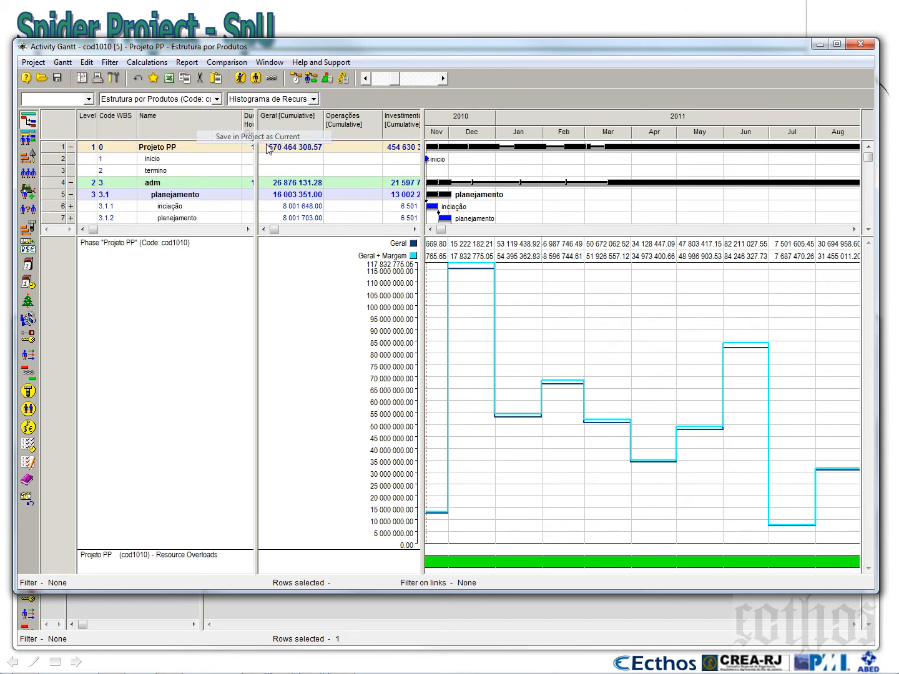
{"action": "left_click", "coordinate": [313, 98]}
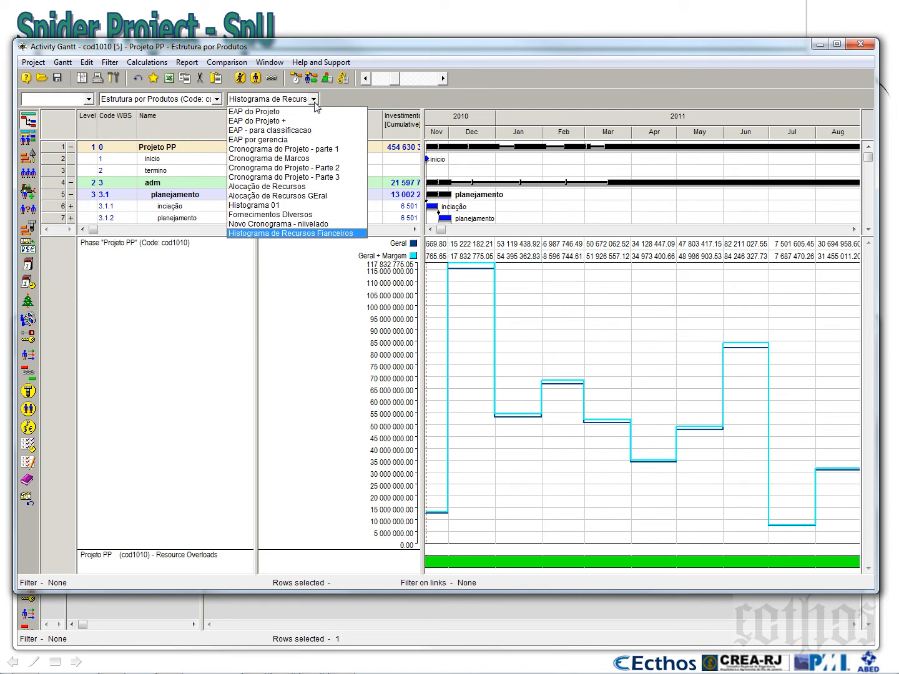
{"action": "left_click", "coordinate": [563, 310]}
Narrow the Gantt's cost table area and delete the Resource Overloads diagram
{"action": "left_click_drag", "start_coordinate": [422, 289], "coordinate": [385, 293]}
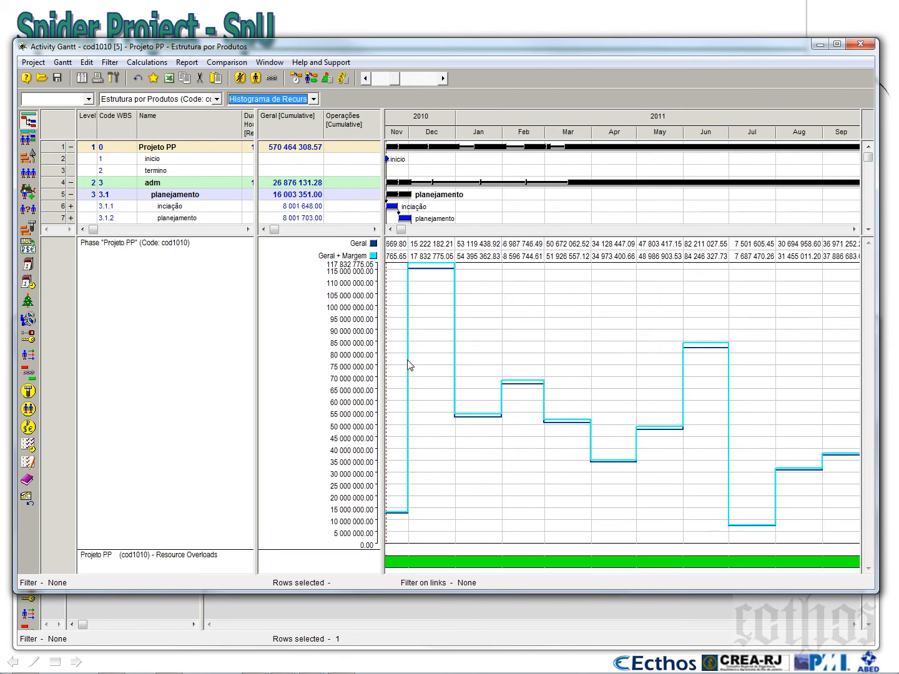
{"action": "right_click", "coordinate": [501, 561]}
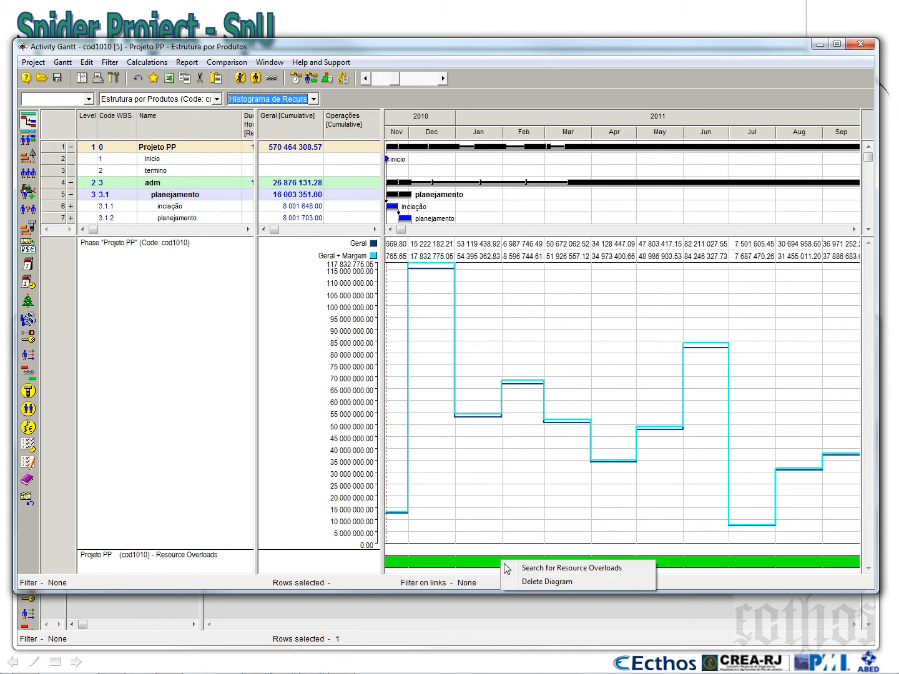
{"action": "left_click", "coordinate": [526, 583]}
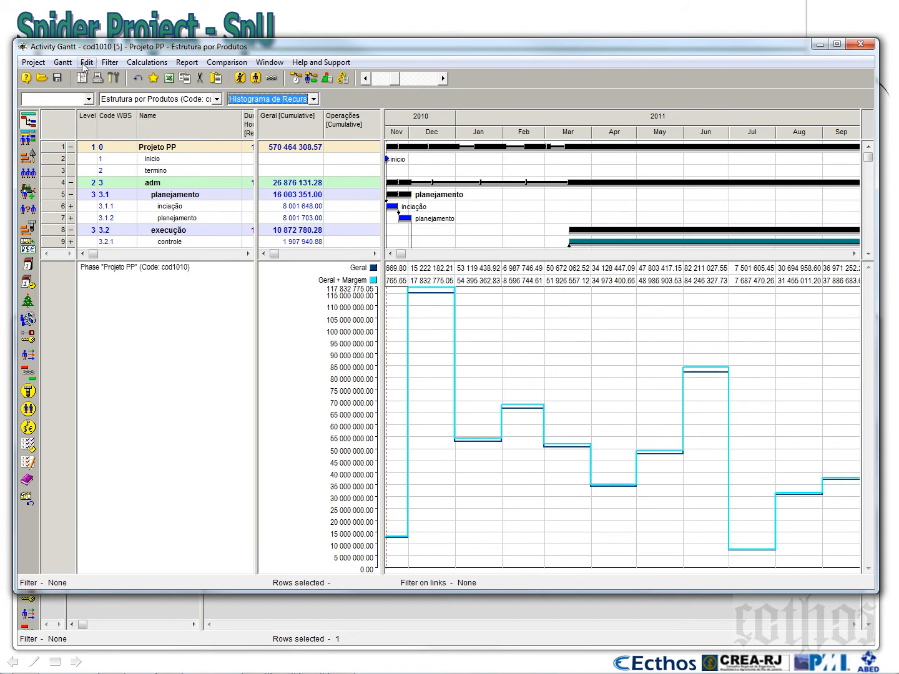
Save the configuration in the project as current again and enlarge the Gantt area above the cost diagram
{"action": "left_click", "coordinate": [63, 63]}
{"action": "mouse_move", "coordinate": [87, 112]}
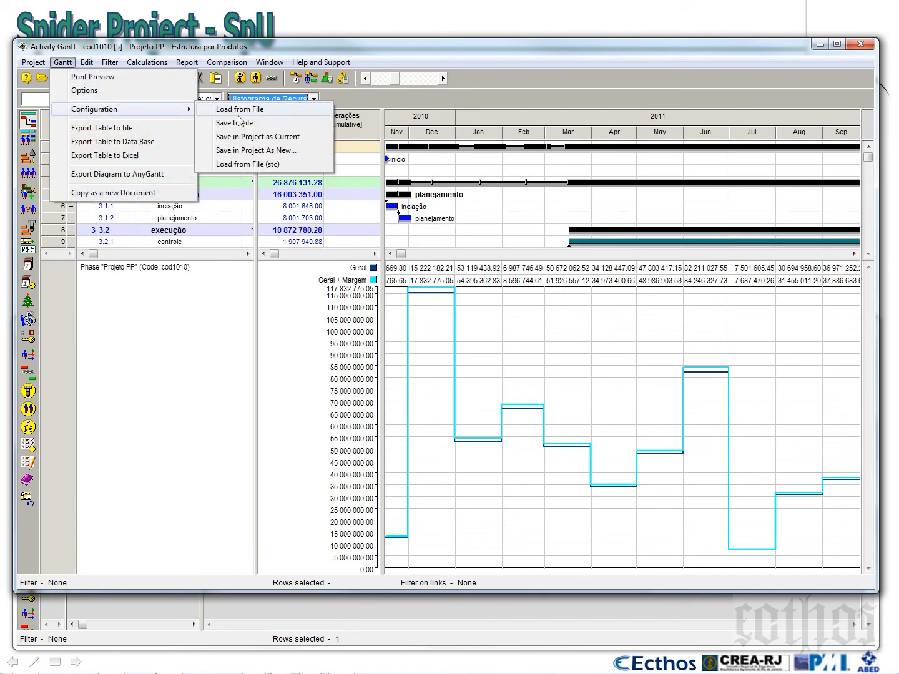
{"action": "left_click", "coordinate": [262, 138]}
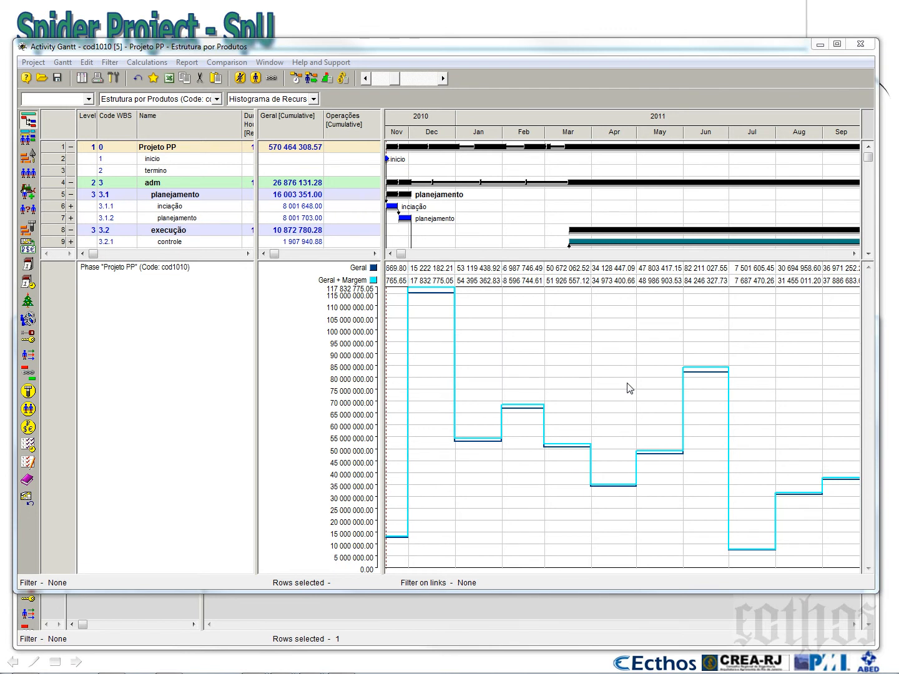
{"action": "left_click_drag", "start_coordinate": [460, 260], "coordinate": [470, 295]}
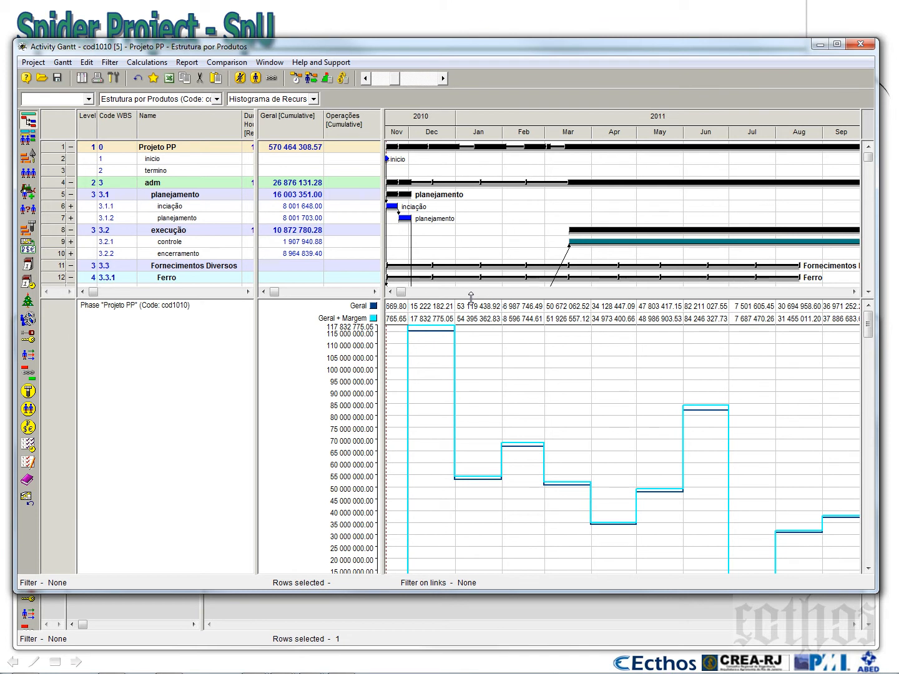
Delete the cost comparison diagram, hide all cost columns from the Gantt table and narrow the name table to the Name column
{"action": "right_click", "coordinate": [480, 354]}
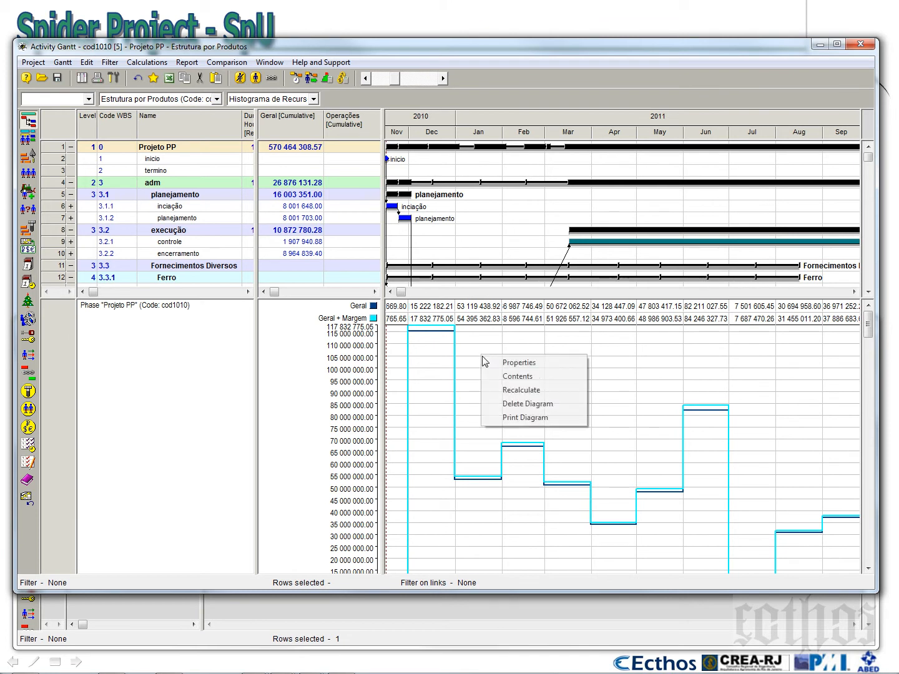
{"action": "left_click", "coordinate": [515, 407]}
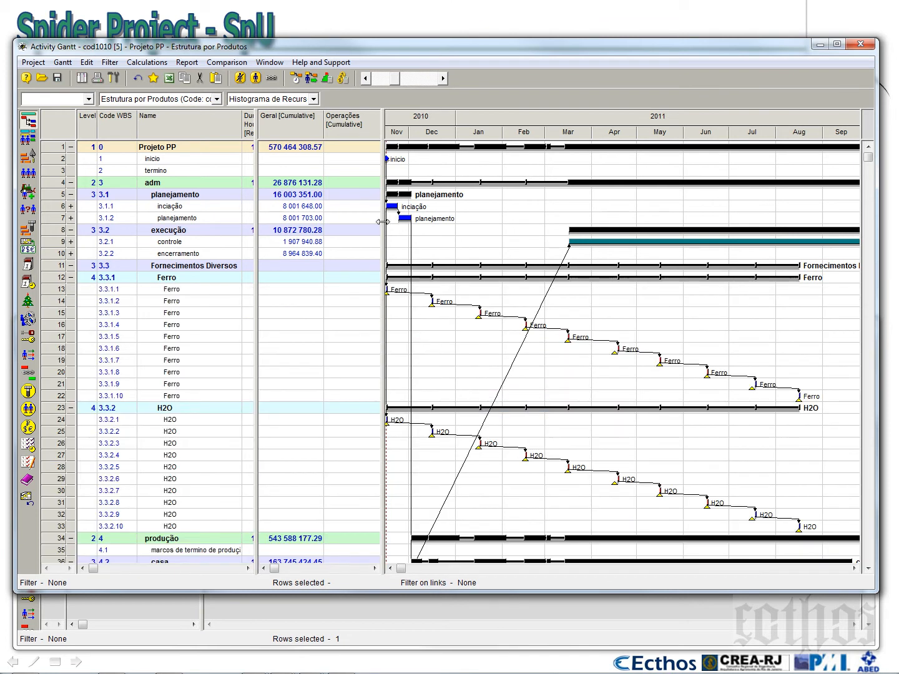
{"action": "left_click_drag", "start_coordinate": [383, 221], "coordinate": [739, 221]}
{"action": "left_click", "coordinate": [283, 132]}
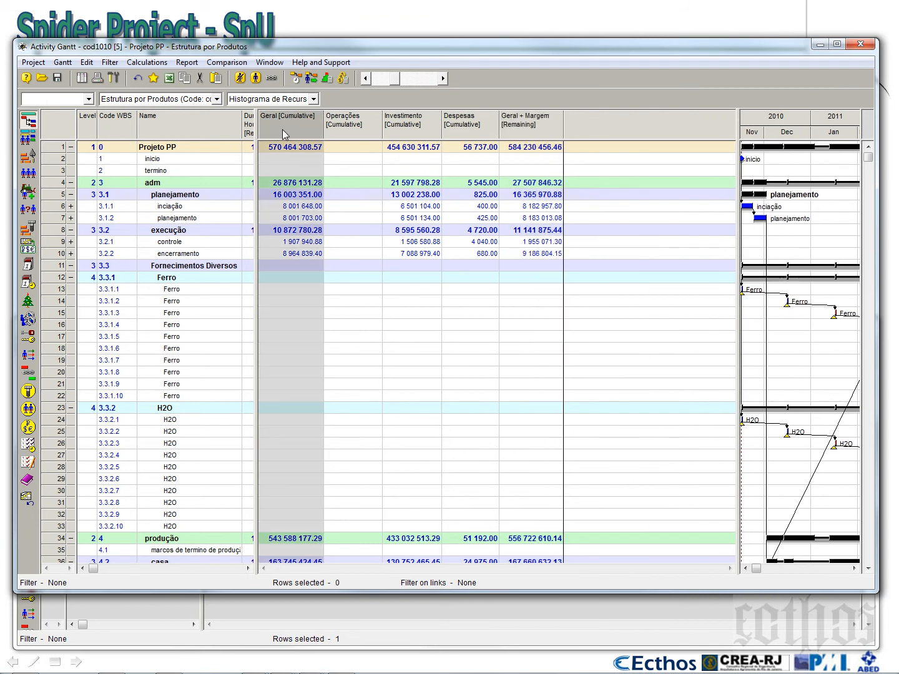
{"action": "key", "text": "Delete"}
{"action": "key", "text": "Delete"}
{"action": "key", "text": "Delete"}
{"action": "key", "text": "Delete"}
{"action": "key", "text": "Delete"}
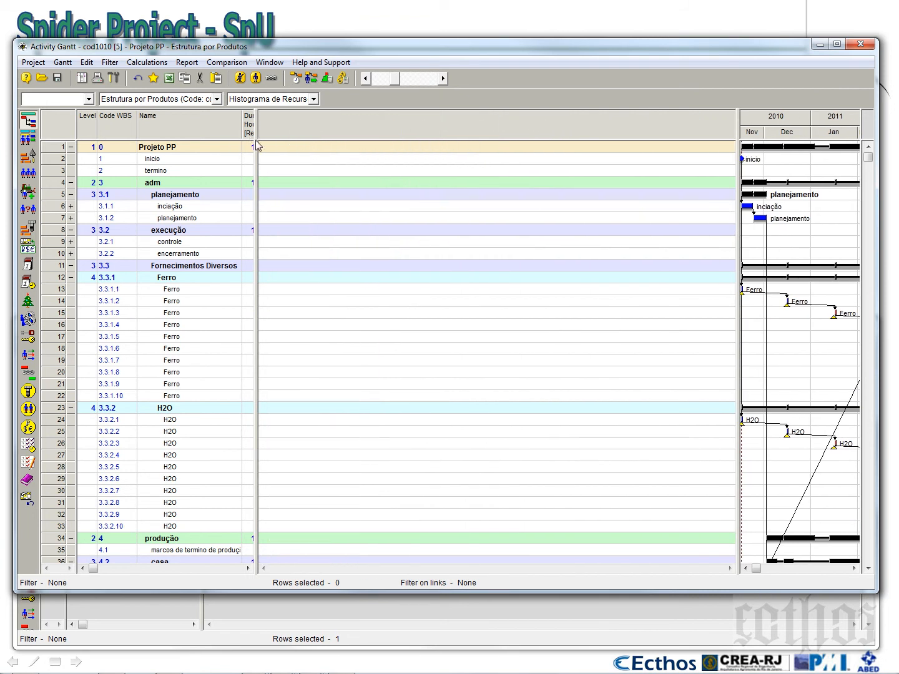
{"action": "left_click_drag", "start_coordinate": [255, 140], "coordinate": [244, 139]}
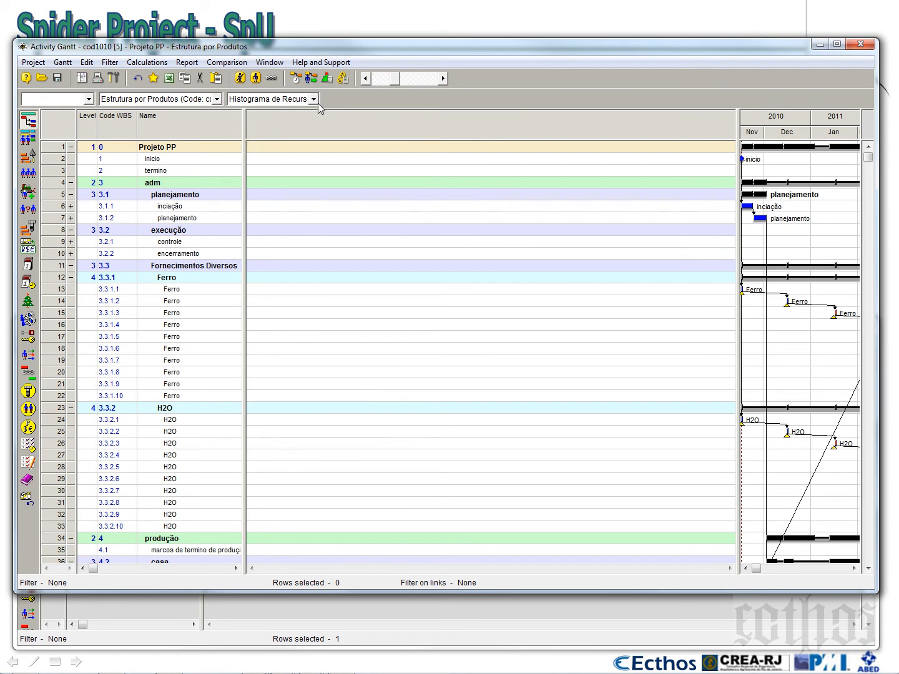
Save the Gantt configuration in the project as a new one named Moedas do Projetos, keeping code 3
{"action": "left_click", "coordinate": [62, 62]}
{"action": "mouse_move", "coordinate": [97, 112]}
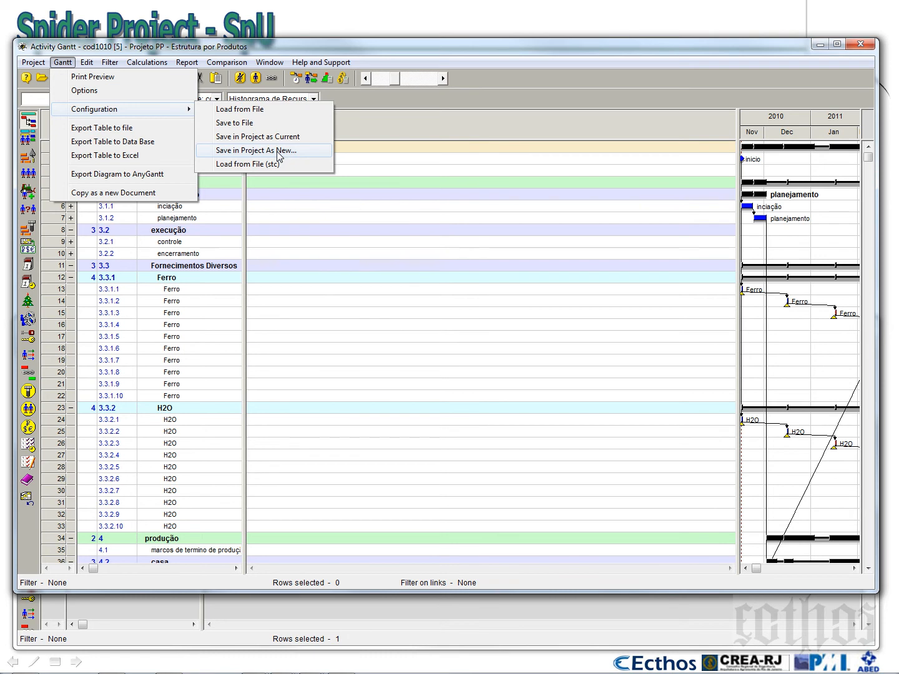
{"action": "left_click", "coordinate": [278, 150]}
{"action": "left_click_drag", "start_coordinate": [342, 258], "coordinate": [260, 245]}
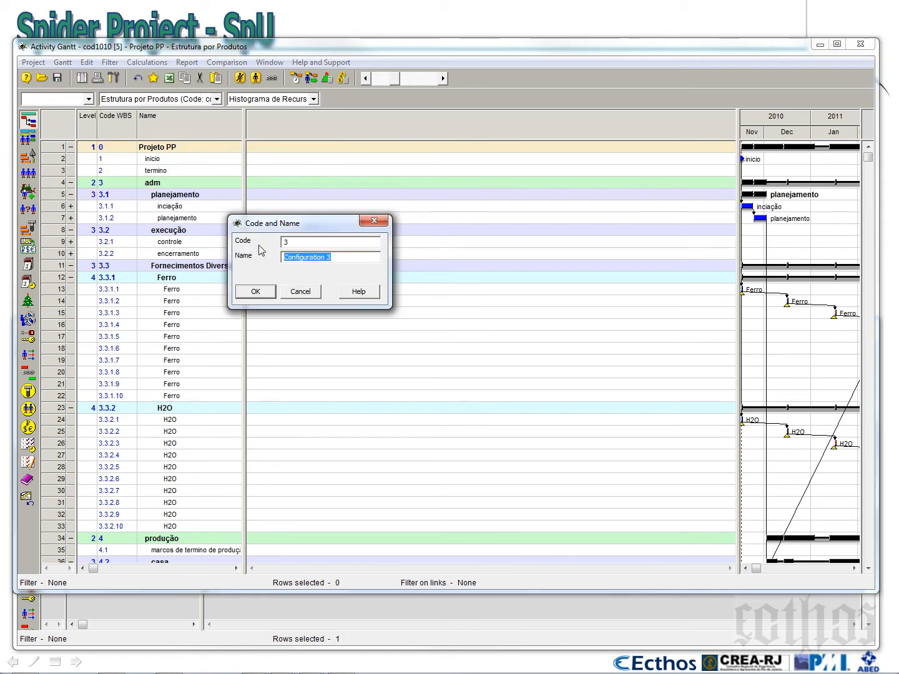
{"action": "type", "text": "M"}
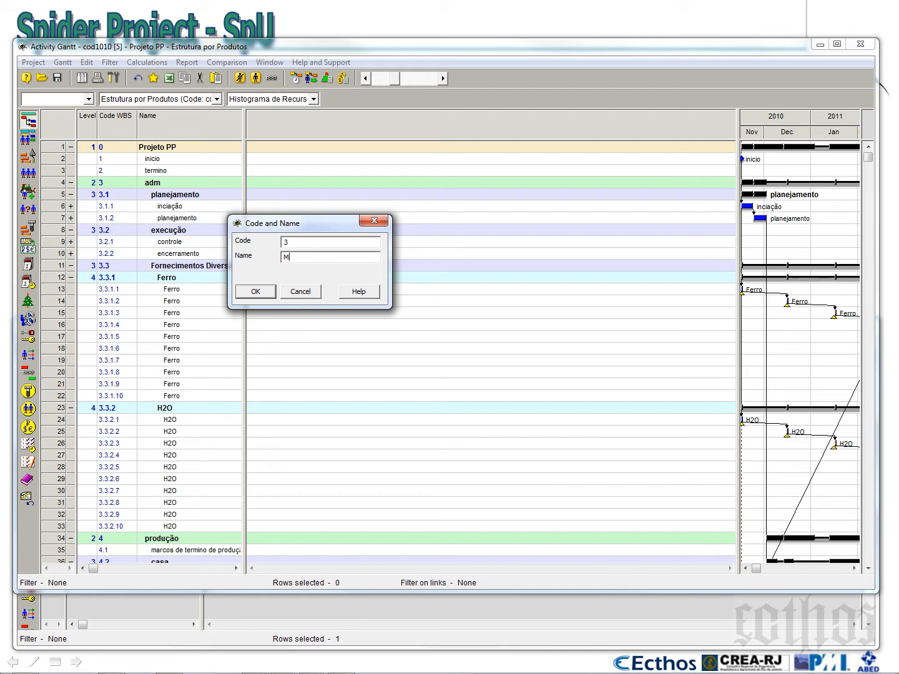
{"action": "type", "text": "Oedas edas do Projetos"}
{"action": "left_click", "coordinate": [254, 292]}
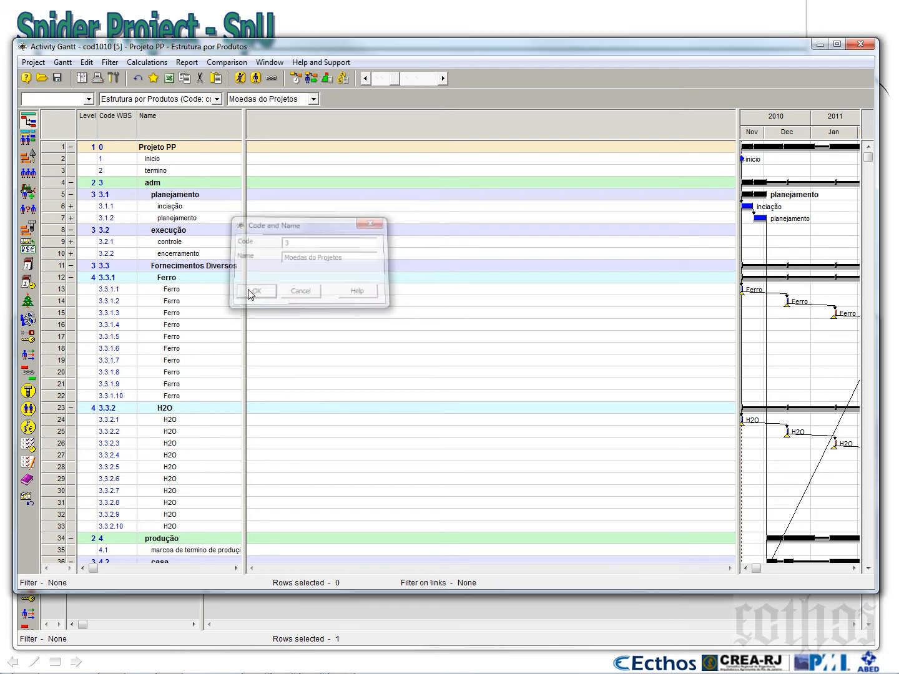
Widen the Gantt's activity name table slightly and save the configuration in the project as current
{"action": "mouse_move", "coordinate": [244, 277]}
{"action": "left_mouse_down"}
{"action": "mouse_move", "coordinate": [267, 277]}
{"action": "mouse_move", "coordinate": [247, 277]}
{"action": "left_mouse_up"}
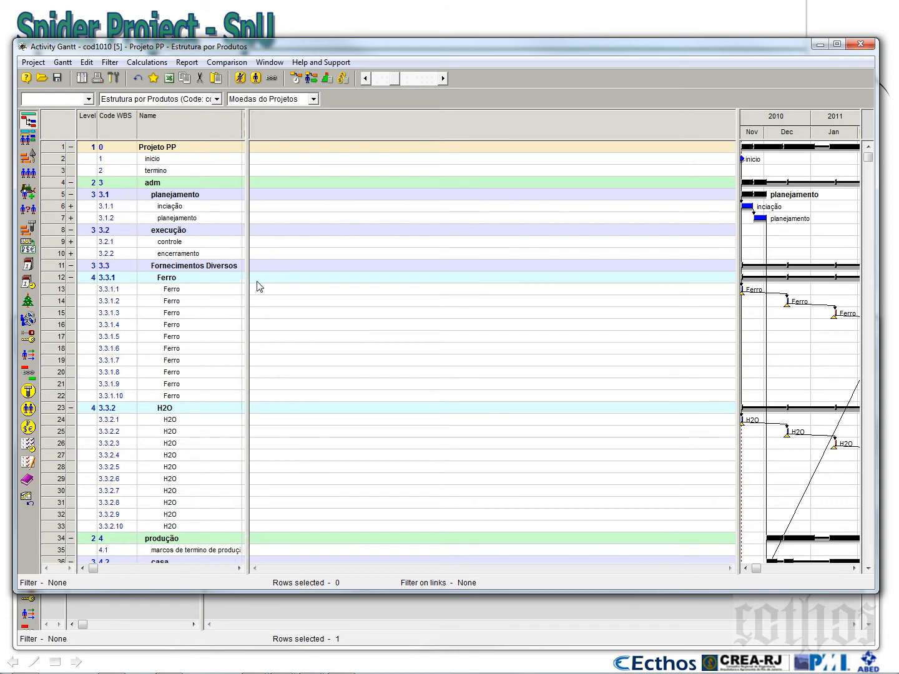
{"action": "left_click", "coordinate": [63, 61]}
{"action": "mouse_move", "coordinate": [94, 110]}
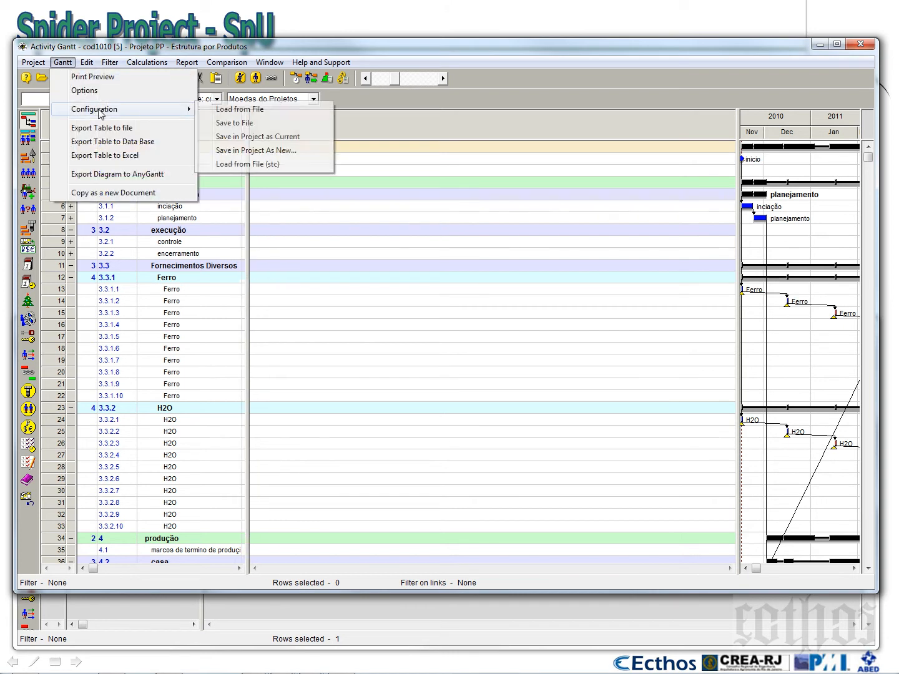
{"action": "left_click", "coordinate": [252, 137]}
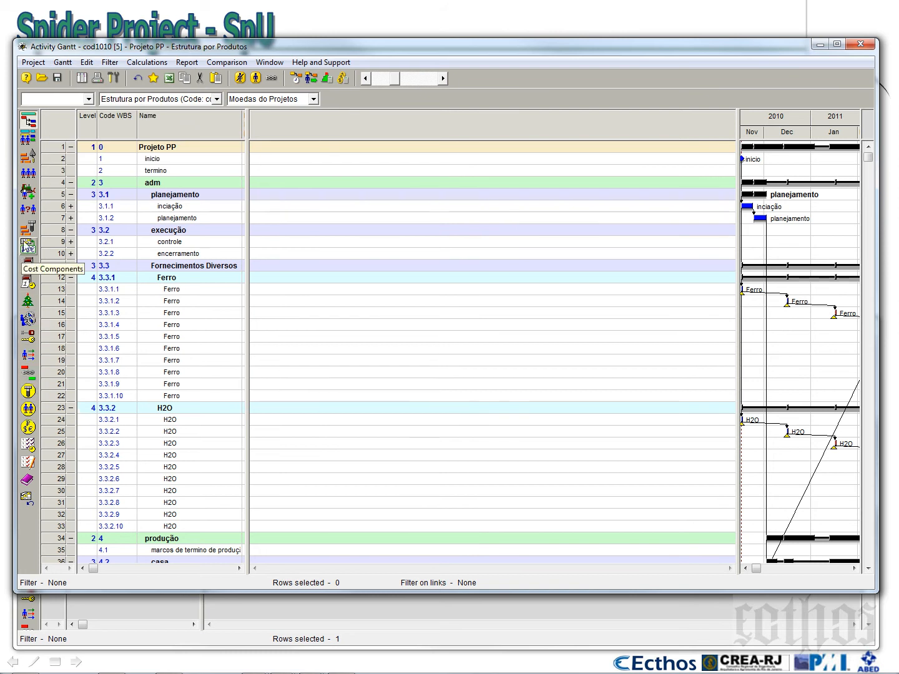
Shorten the Activity Gantt window, enlarge the Cost Centers window and show the project's cost components in it
{"action": "left_click", "coordinate": [28, 246]}
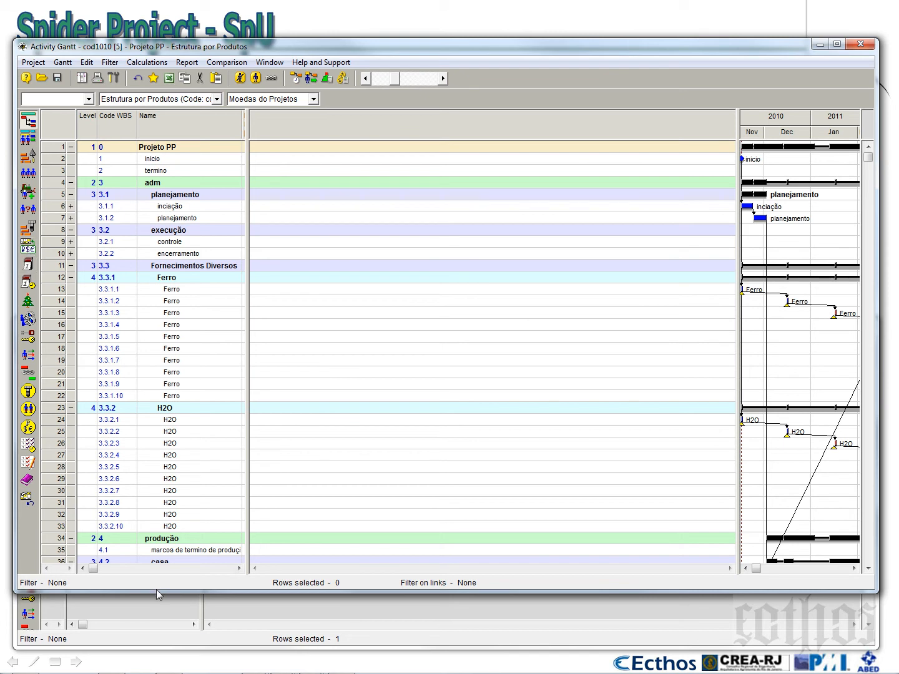
{"action": "left_click_drag", "start_coordinate": [157, 591], "coordinate": [175, 297]}
{"action": "left_click", "coordinate": [243, 536]}
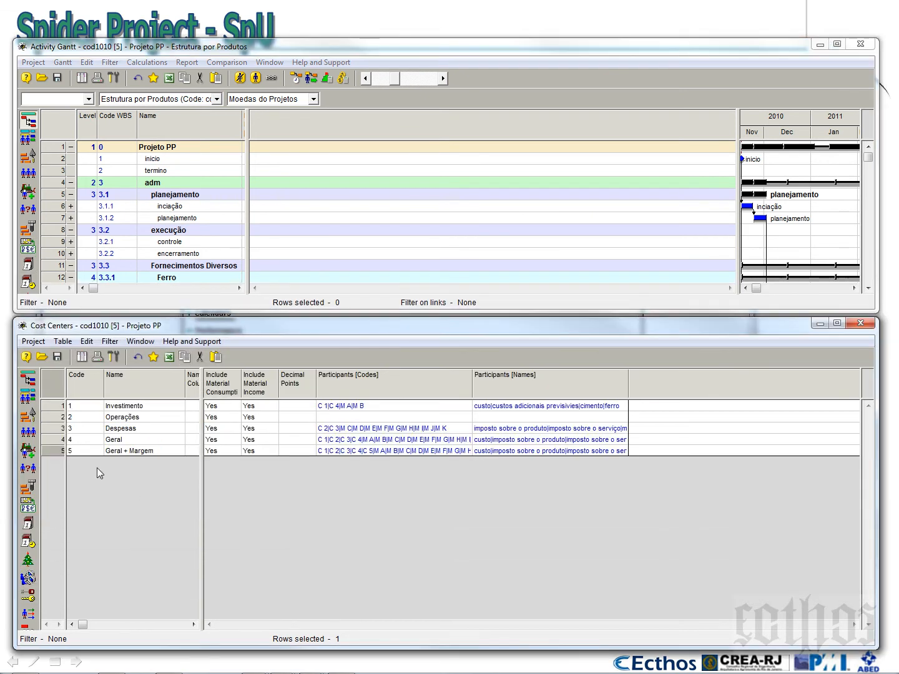
{"action": "left_click_drag", "start_coordinate": [120, 317], "coordinate": [131, 195]}
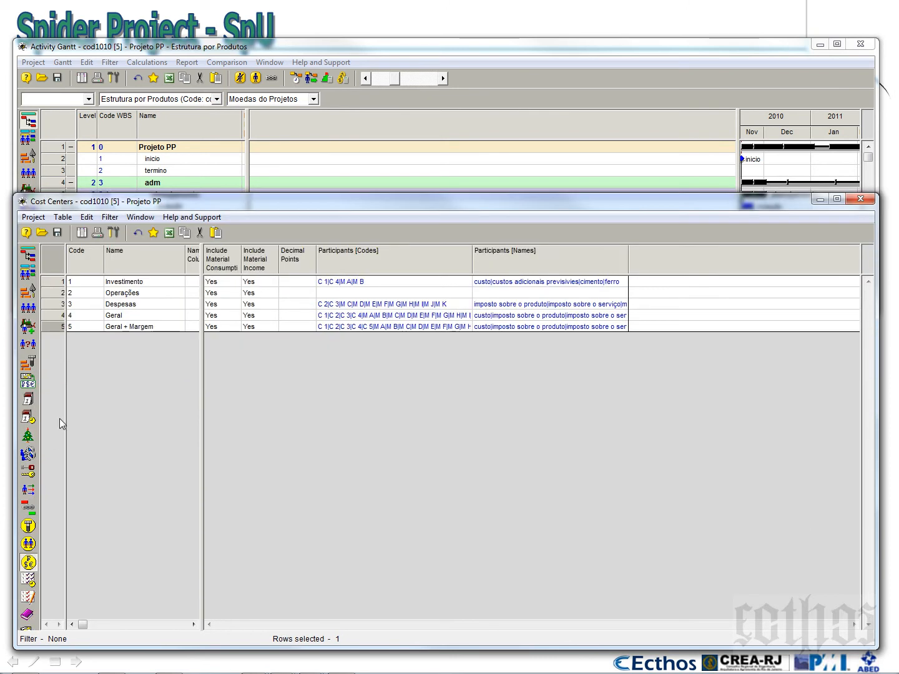
{"action": "left_click", "coordinate": [27, 382]}
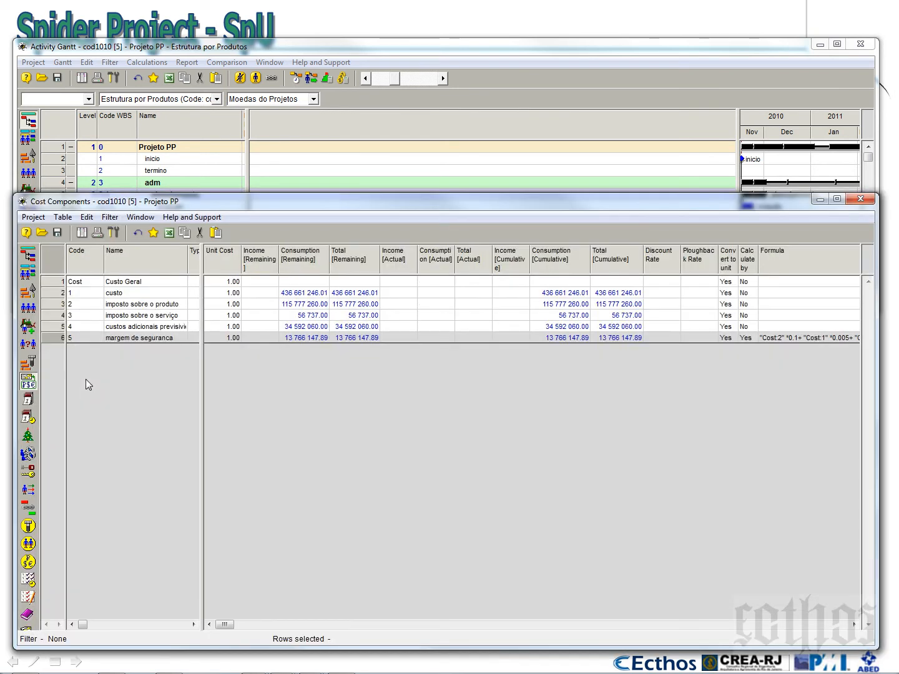
{"action": "left_click", "coordinate": [135, 284]}
{"action": "left_click", "coordinate": [131, 294]}
{"action": "left_click", "coordinate": [131, 306]}
{"action": "left_click", "coordinate": [132, 317]}
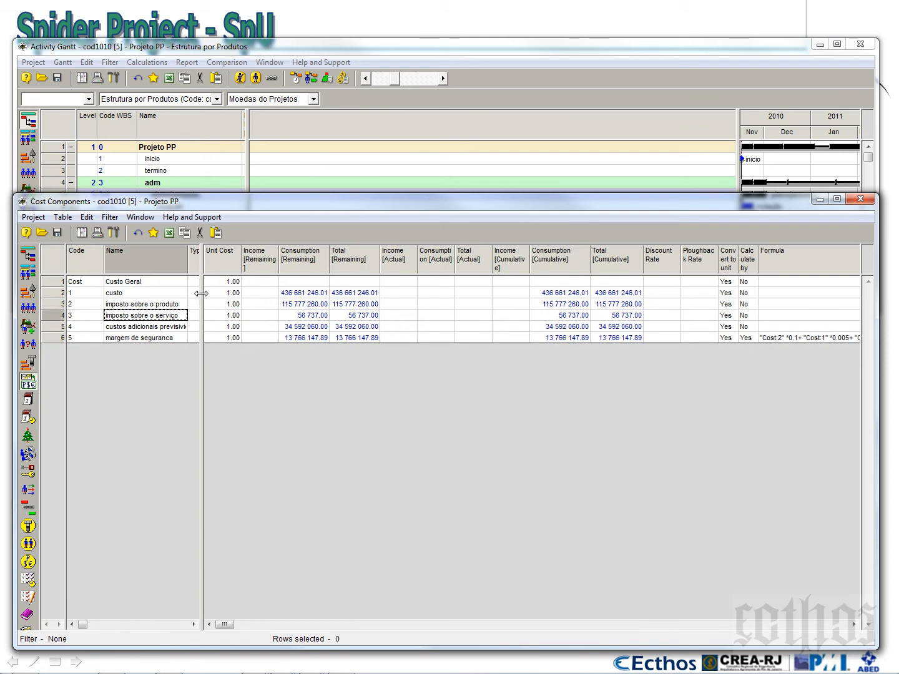
Widen the name table of the cost components and create a text field named moeda with code cod0456
{"action": "left_click_drag", "start_coordinate": [200, 300], "coordinate": [255, 297]}
{"action": "right_click", "coordinate": [207, 261]}
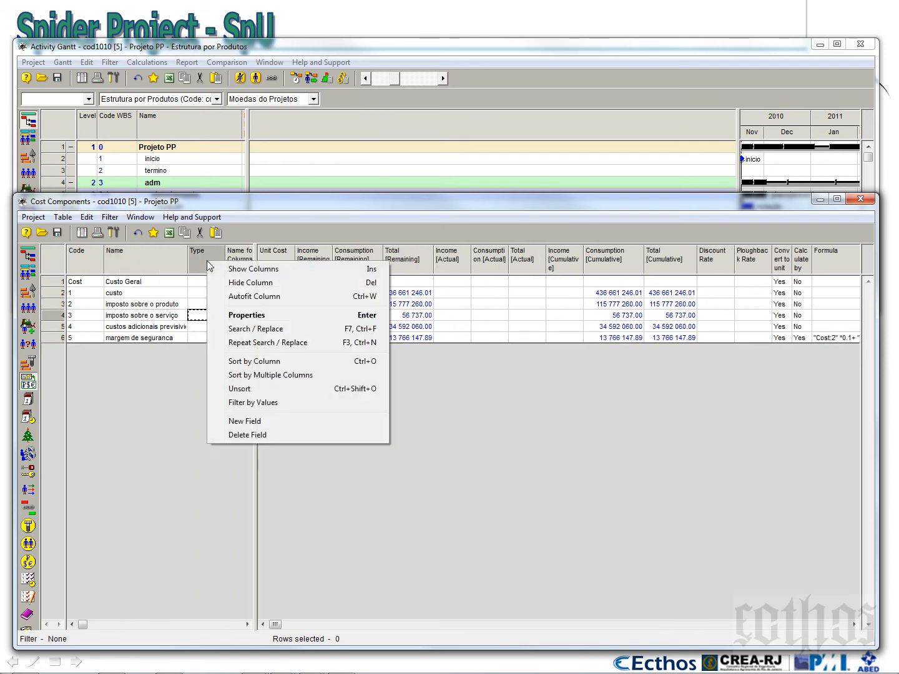
{"action": "left_click", "coordinate": [276, 419]}
{"action": "type", "text": "moea"}
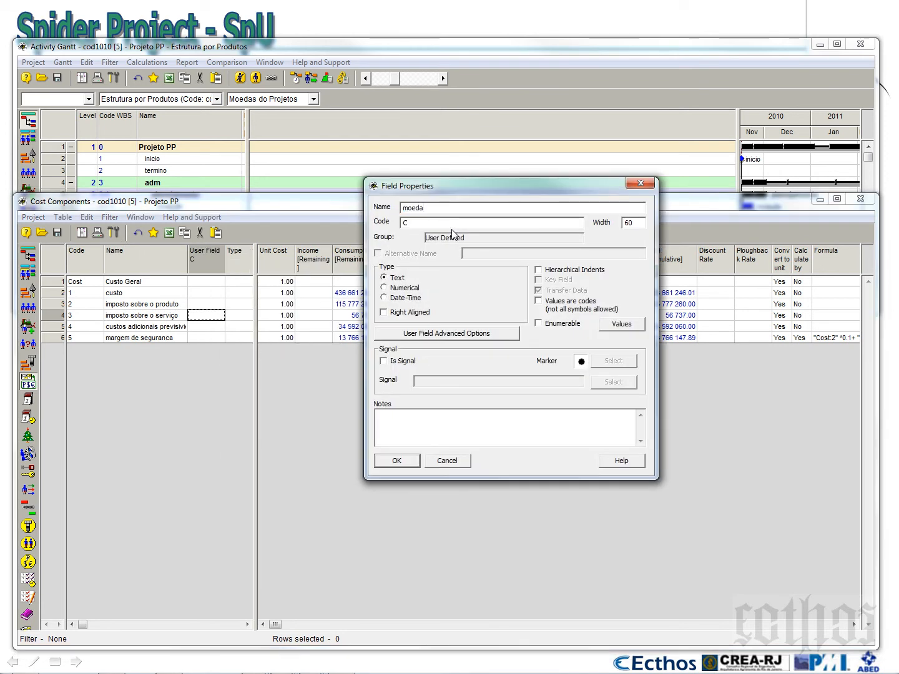
{"action": "key", "text": "Tab"}
{"action": "type", "text": "cod0456"}
{"action": "left_click", "coordinate": [398, 462]}
Set moeda to "nao utilizado" for Custo Geral and widen the moeda column to fit
{"action": "left_click", "coordinate": [211, 284]}
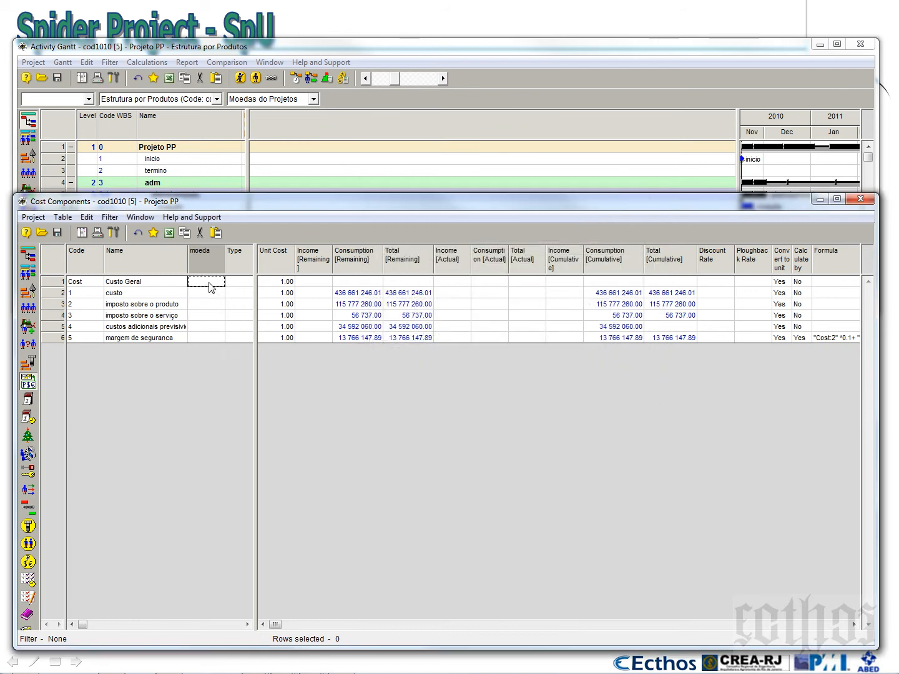
{"action": "type", "text": "n"}
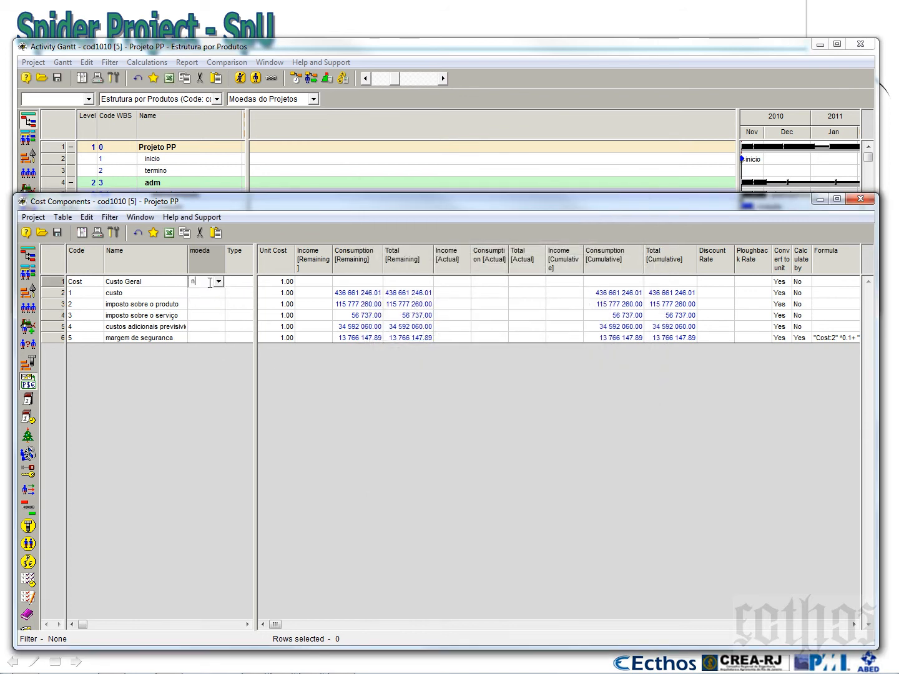
{"action": "type", "text": "ao utilizado"}
{"action": "left_click", "coordinate": [209, 293]}
{"action": "left_click_drag", "start_coordinate": [224, 255], "coordinate": [234, 254]}
Set moeda to Real for the cost components from custo through margem de seguranca
{"action": "type", "text": "R"}
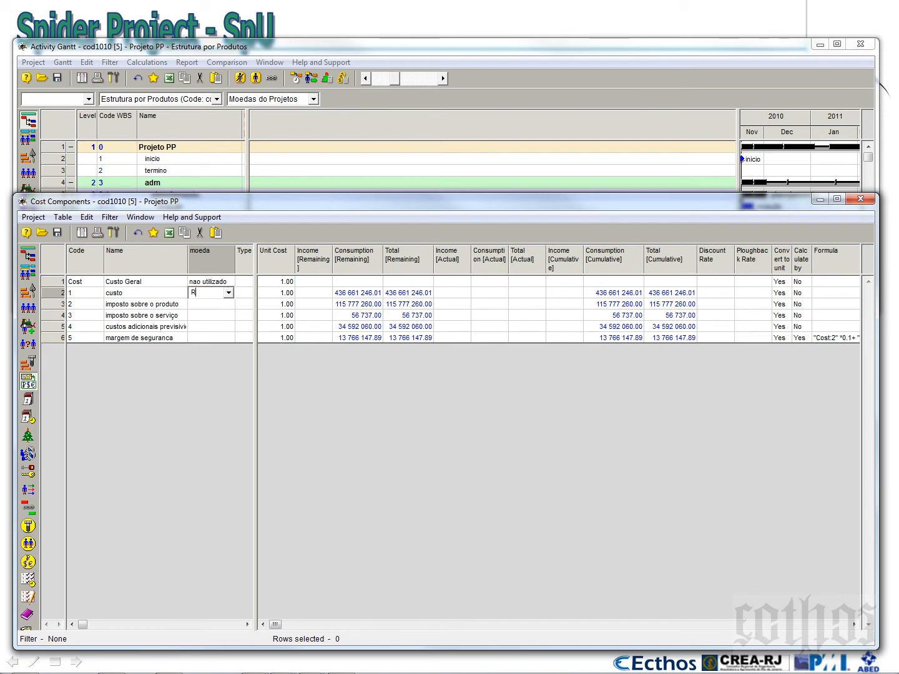
{"action": "type", "text": "Eal"}
{"action": "key", "text": "Return"}
{"action": "key", "text": "Down"}
{"action": "key", "text": "ctrl+v"}
{"action": "key", "text": "Down"}
{"action": "key", "text": "ctrl+v"}
{"action": "key", "text": "Down"}
{"action": "key", "text": "ctrl+v"}
{"action": "key", "text": "Down"}
{"action": "key", "text": "ctrl+v"}
{"action": "key", "text": "Up"}
{"action": "key", "text": "Down"}
Add two new cost components below margem de seguranca
{"action": "left_click", "coordinate": [166, 338]}
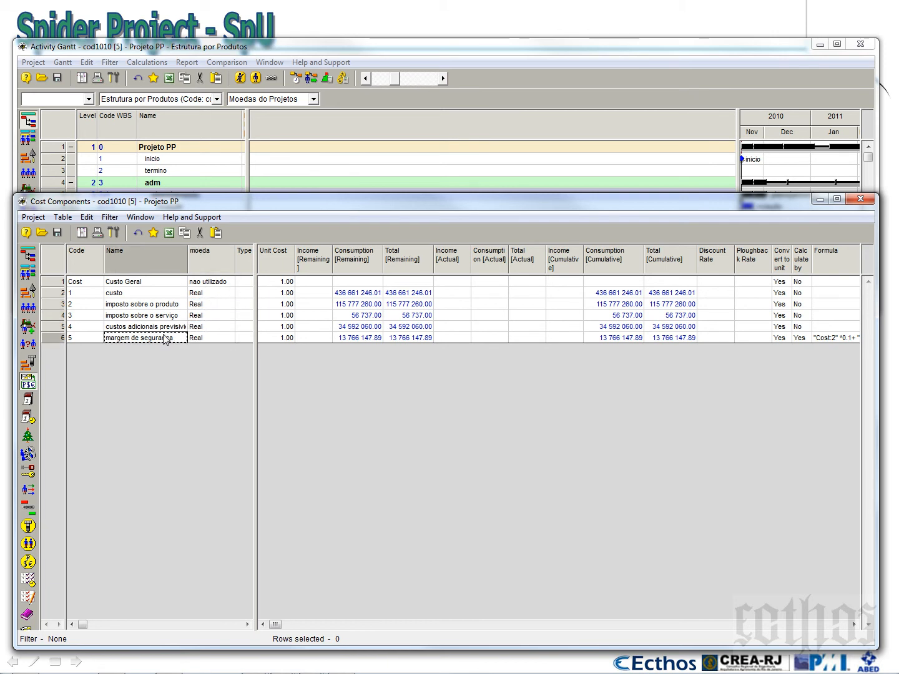
{"action": "key", "text": "Down"}
{"action": "key", "text": "Down"}
Name cost component 6 "moeda estrangeira - Dollar" and cost component 7 "moeda estrngeira - Euro"
{"action": "left_click", "coordinate": [183, 350]}
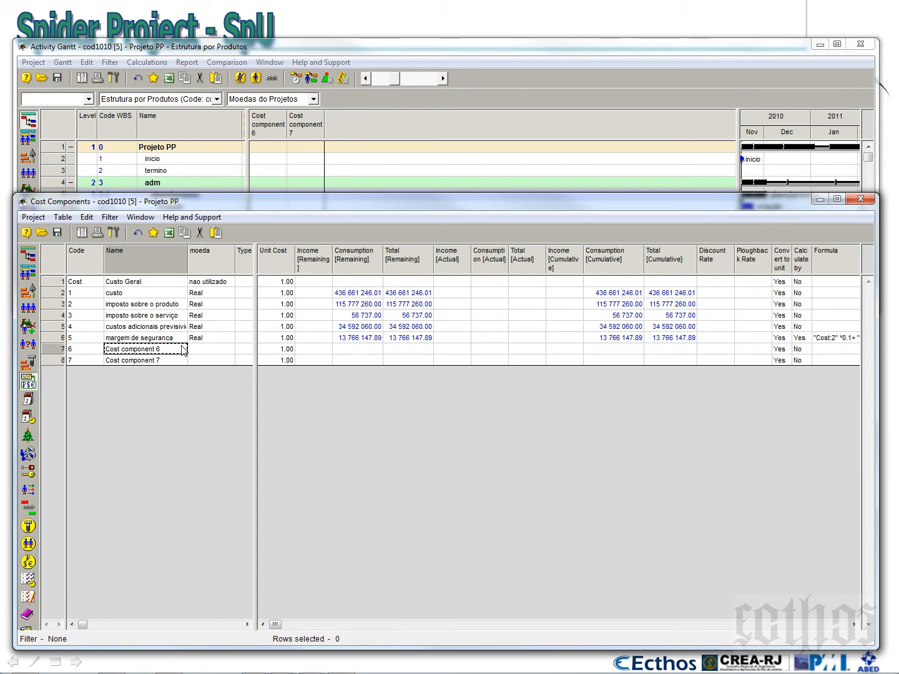
{"action": "type", "text": "Dolar"}
{"action": "left_click", "coordinate": [182, 353]}
{"action": "type", "text": "moeda"}
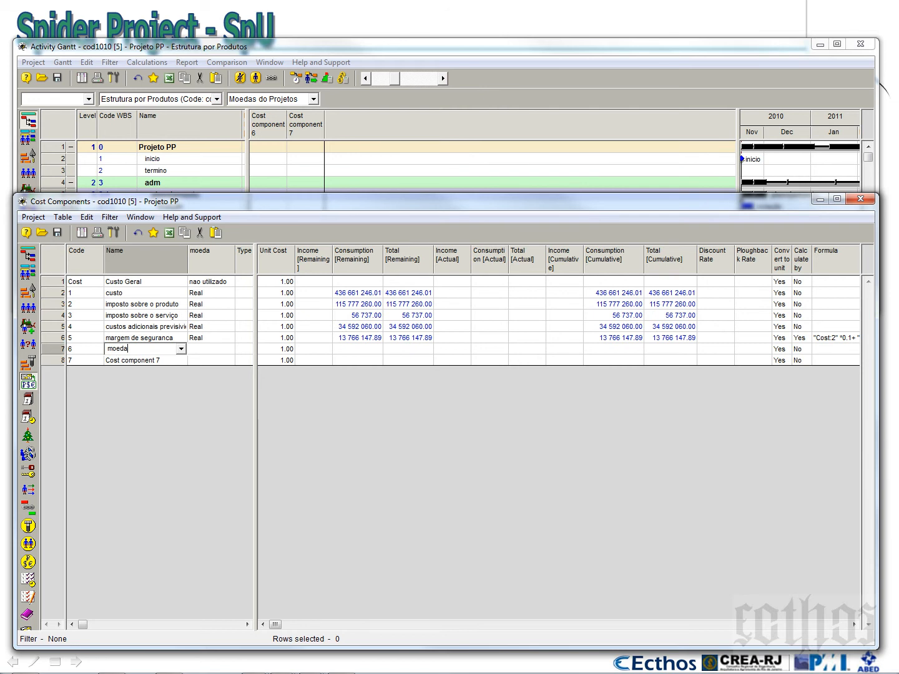
{"action": "type", "text": " estrangeira - Dollar"}
{"action": "left_click", "coordinate": [155, 363]}
{"action": "type", "text": "moeda"}
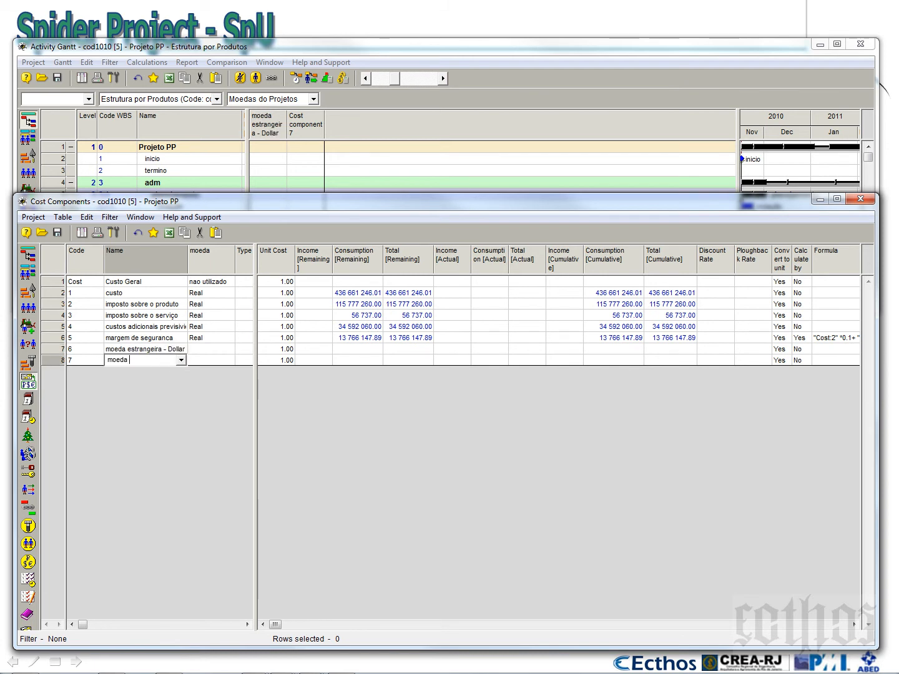
{"action": "type", "text": " estrngeira - Euro"}
Set moeda to Dollar for cost component 6 and to Euro for cost component 7
{"action": "left_click", "coordinate": [198, 350]}
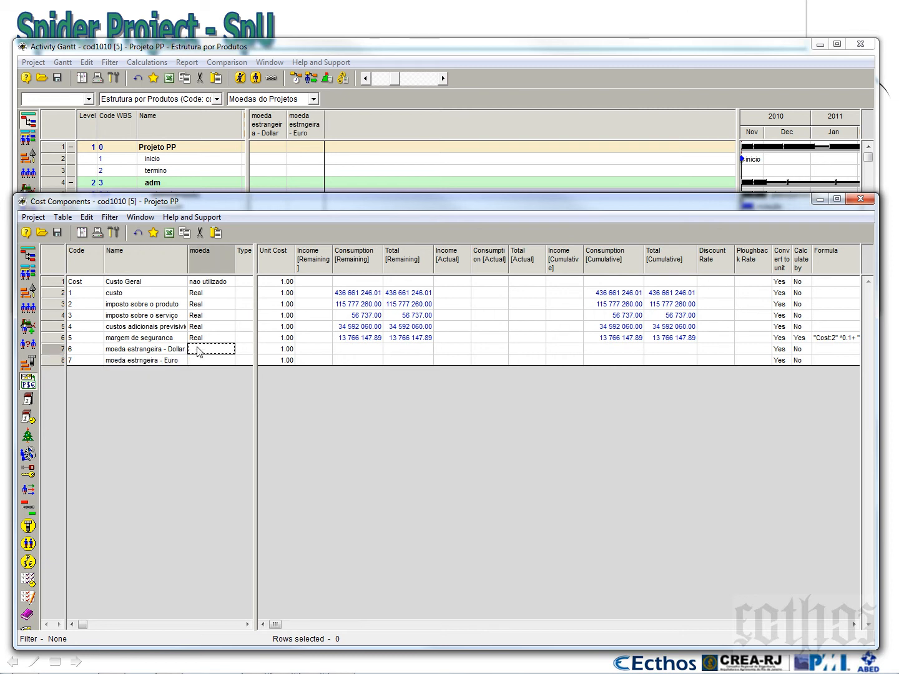
{"action": "type", "text": "Dollar"}
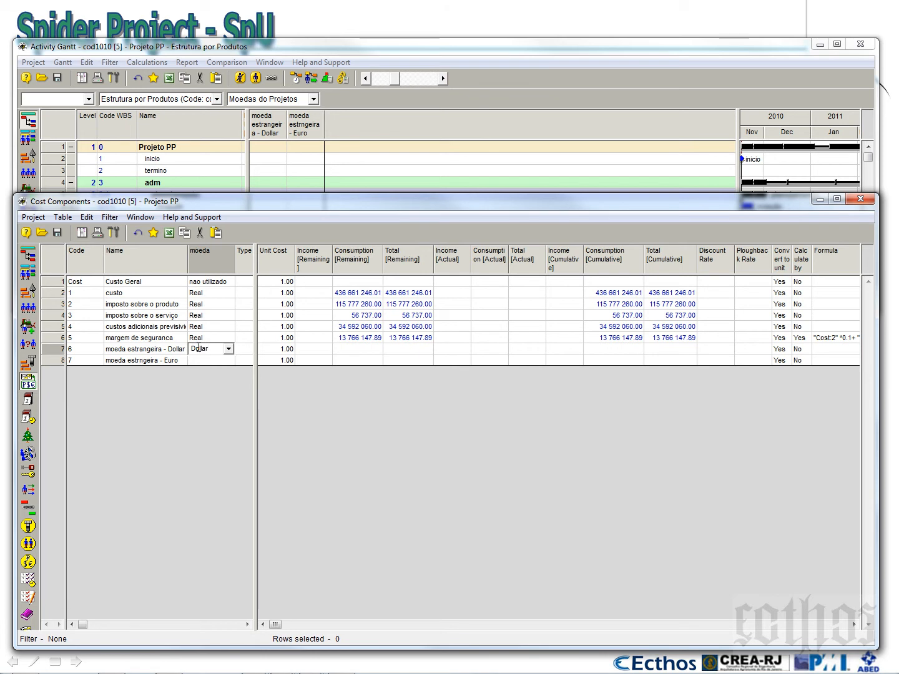
{"action": "left_click", "coordinate": [200, 361]}
{"action": "type", "text": "uro"}
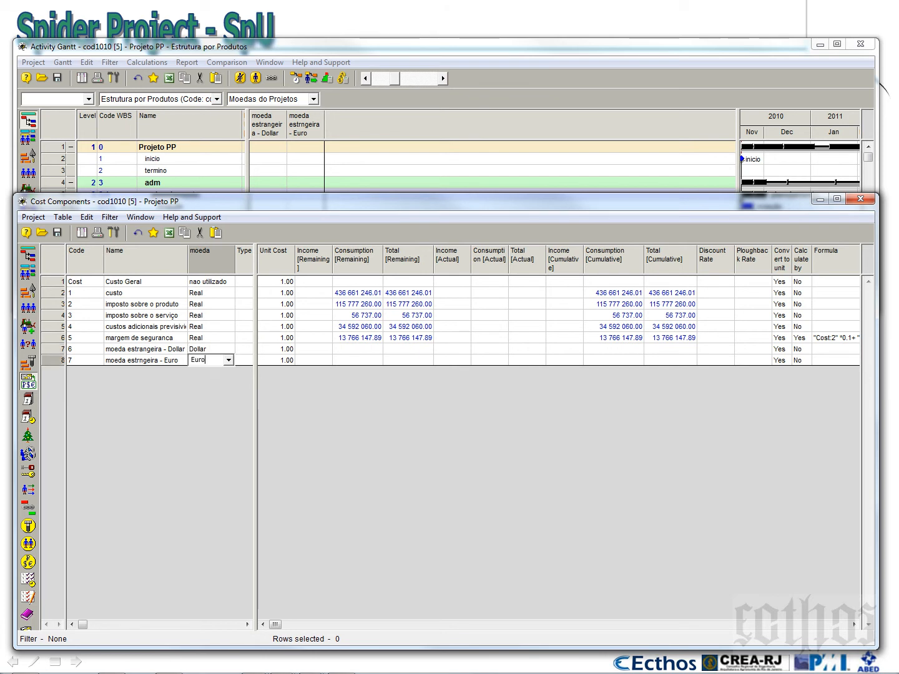
Set the unit cost of the Dollar foreign currency component to 1.71 in its properties
{"action": "left_click", "coordinate": [174, 352]}
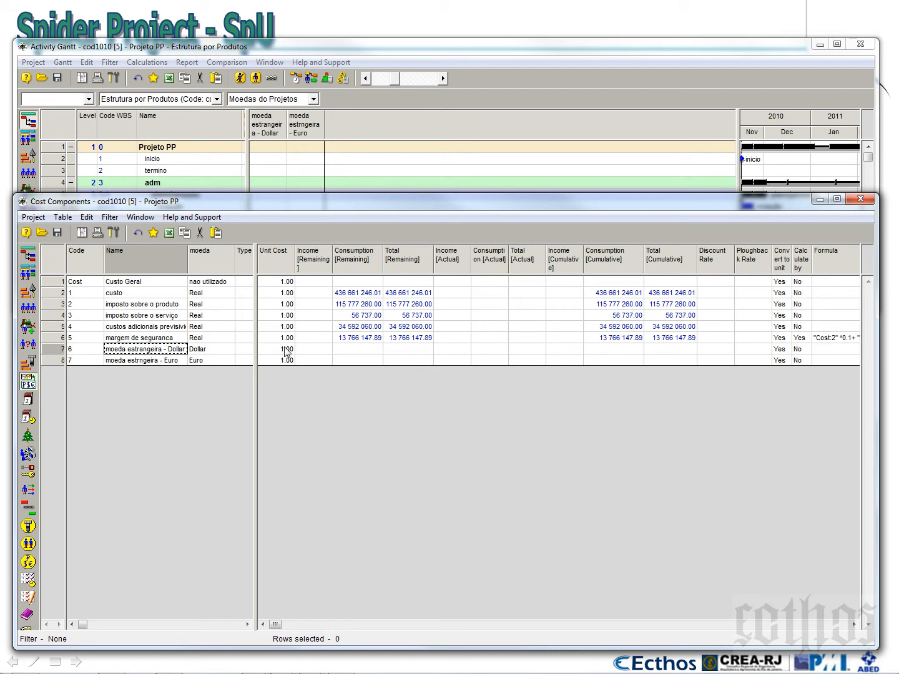
{"action": "right_click", "coordinate": [58, 350]}
{"action": "left_click", "coordinate": [101, 361]}
{"action": "left_click_drag", "start_coordinate": [435, 268], "coordinate": [543, 327]}
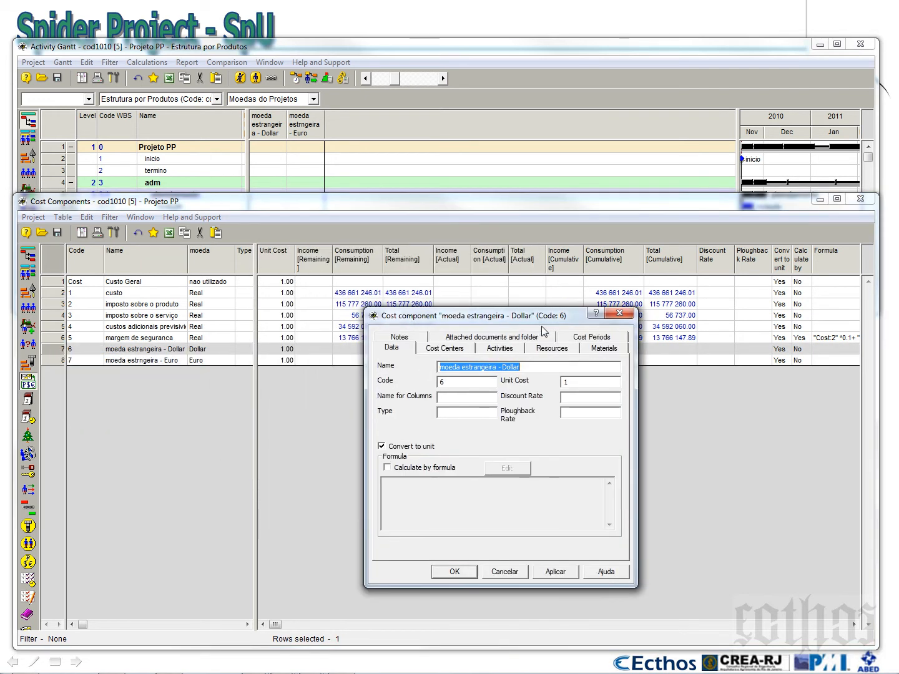
{"action": "double_click", "coordinate": [570, 383]}
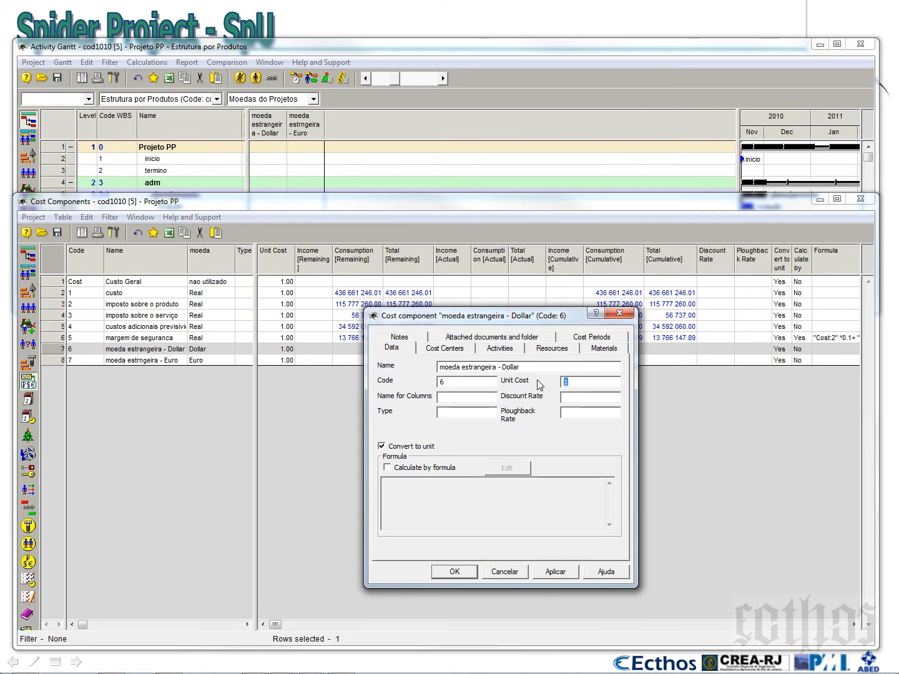
{"action": "type", "text": "1,"}
{"action": "type", "text": ".706"}
{"action": "left_click", "coordinate": [469, 574]}
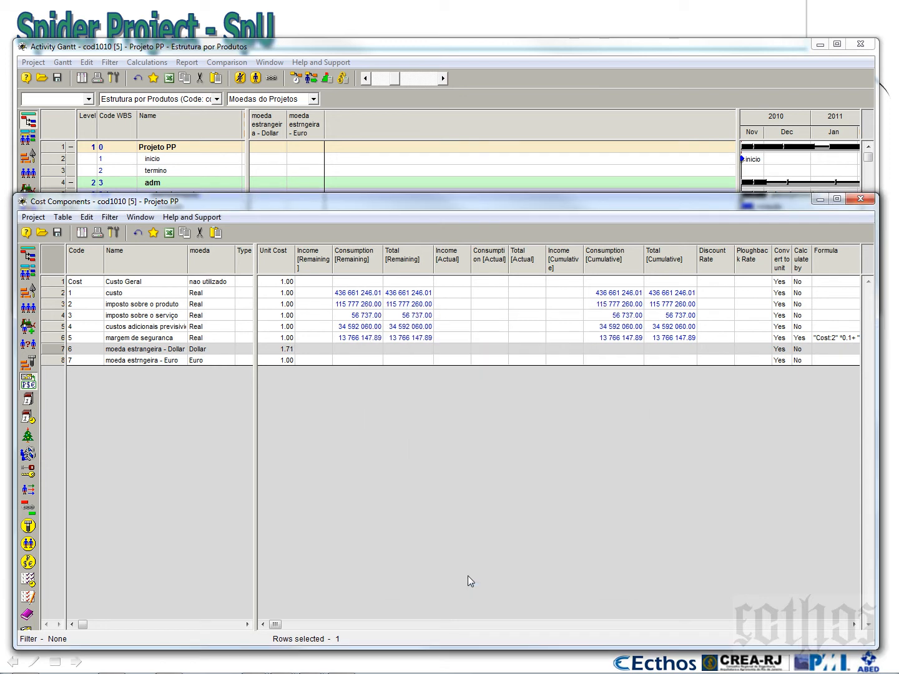
{"action": "left_click", "coordinate": [118, 353]}
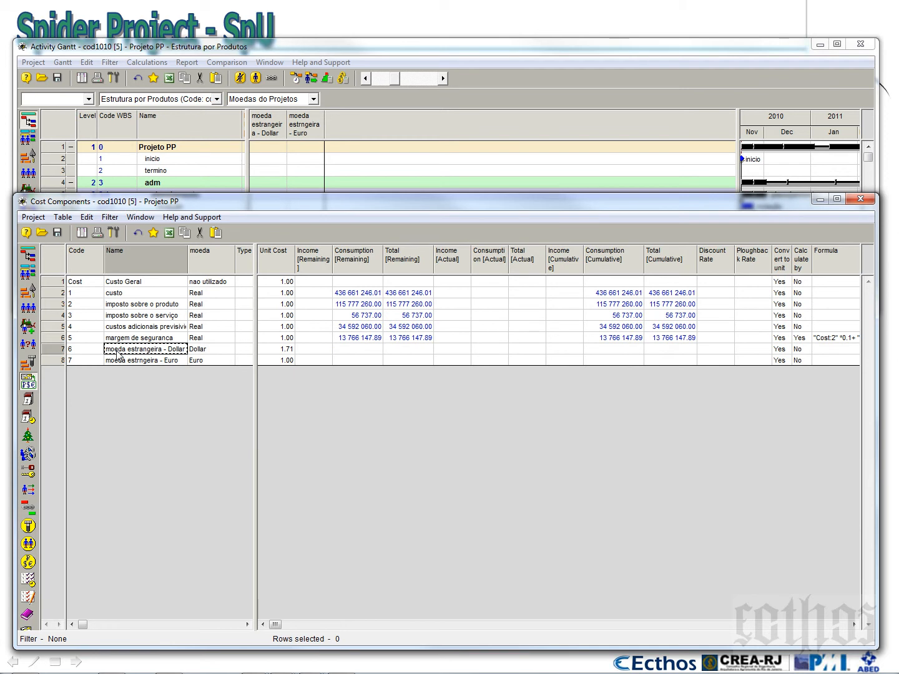
{"action": "left_click", "coordinate": [273, 352]}
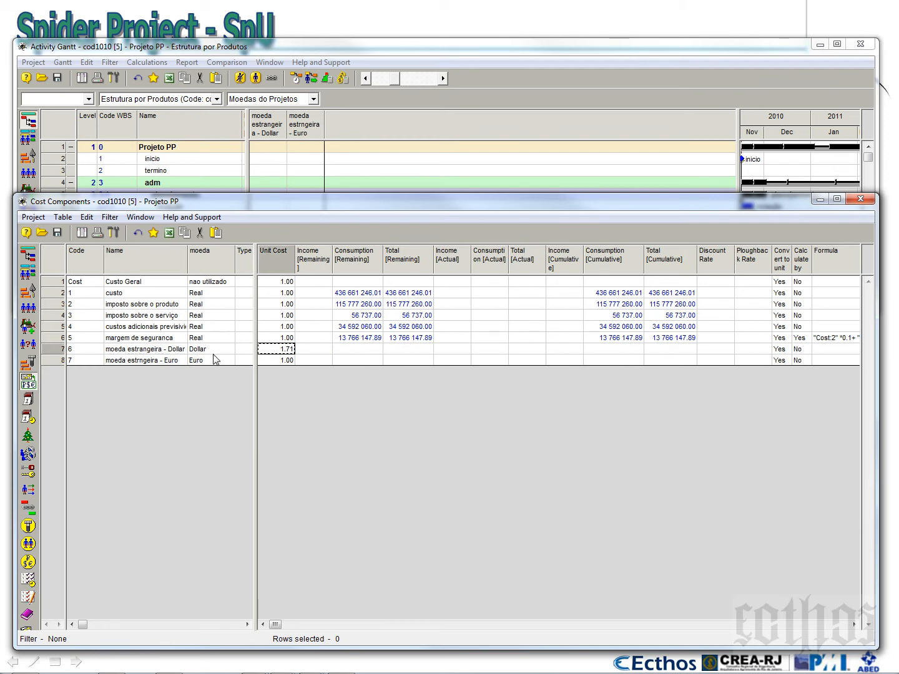
Set the unit cost of the Euro foreign currency component to 2.36 in its properties
{"action": "left_click", "coordinate": [282, 362]}
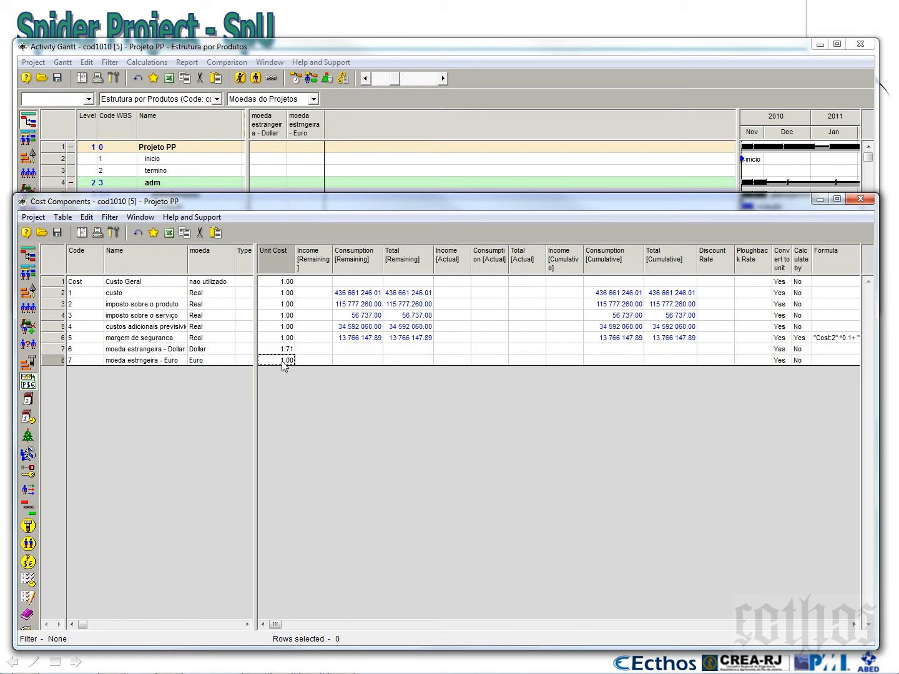
{"action": "right_click", "coordinate": [60, 361]}
{"action": "left_click", "coordinate": [84, 369]}
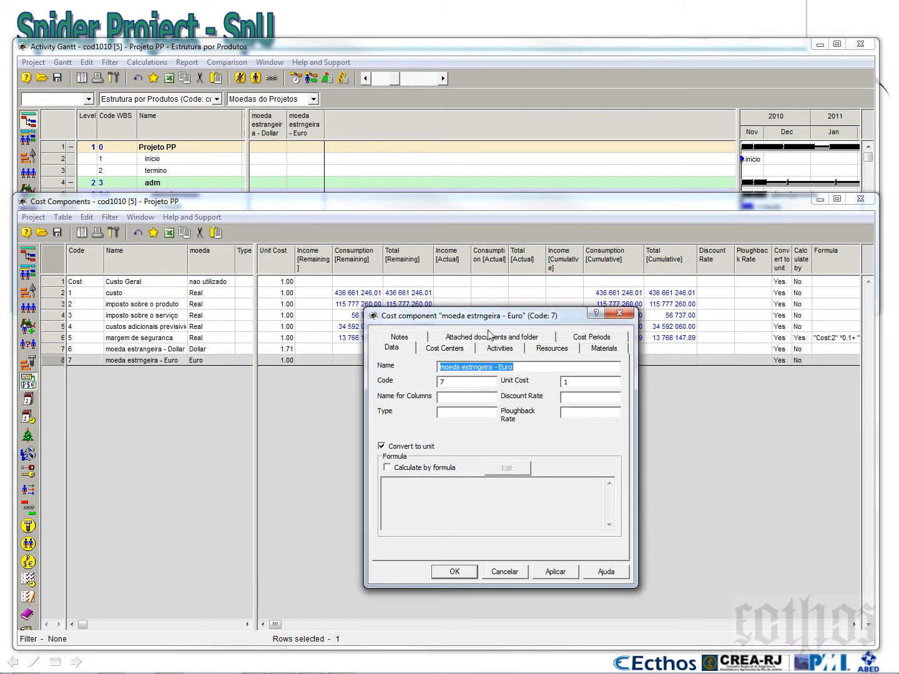
{"action": "double_click", "coordinate": [568, 403]}
{"action": "type", "text": "2,36"}
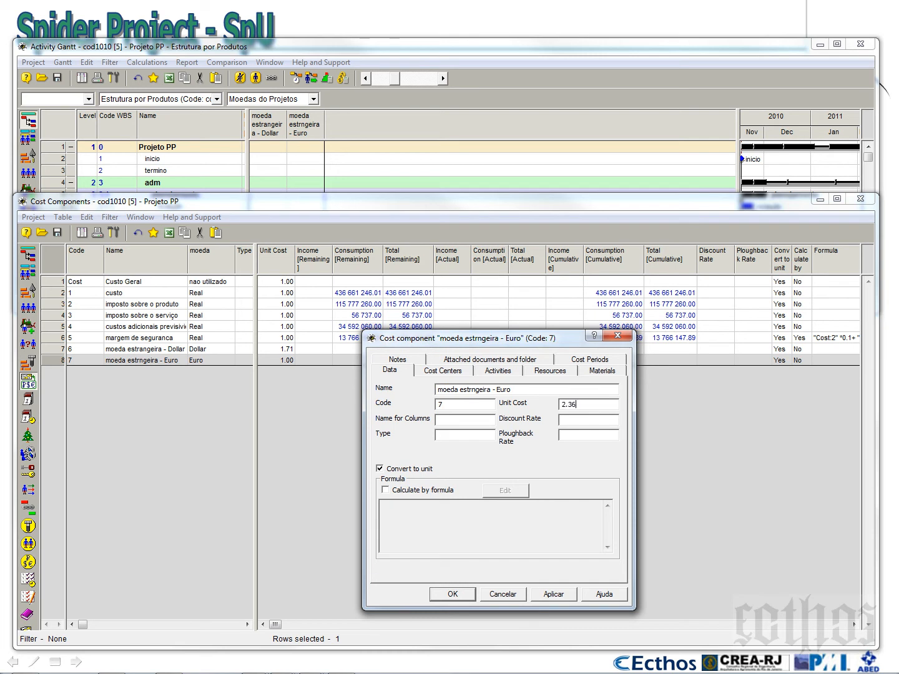
{"action": "left_click", "coordinate": [455, 593]}
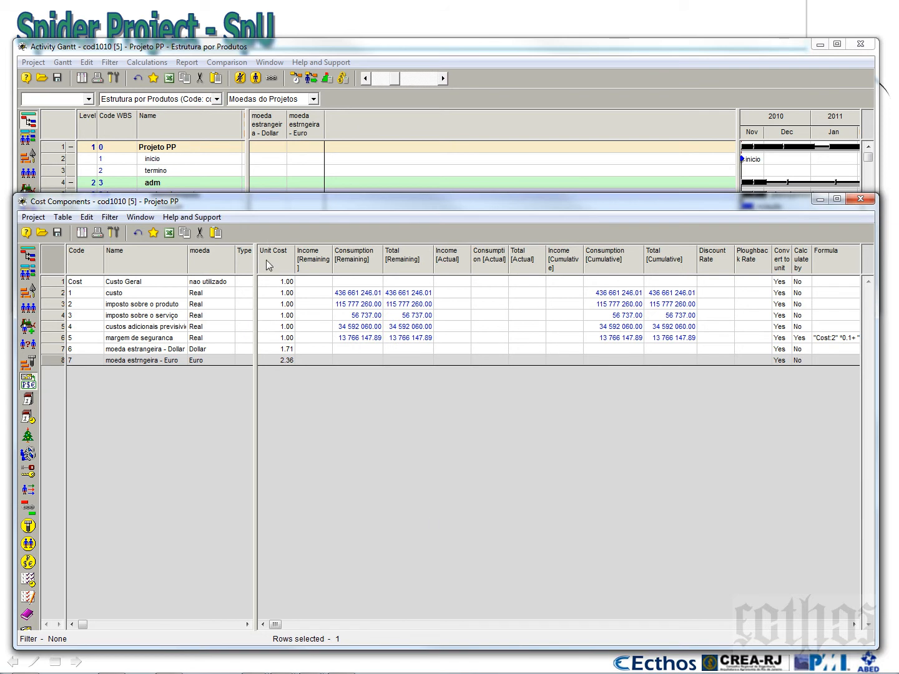
Open the project's materials list and add a material named "equipamento importado 01" below diesel
{"action": "left_click", "coordinate": [30, 368]}
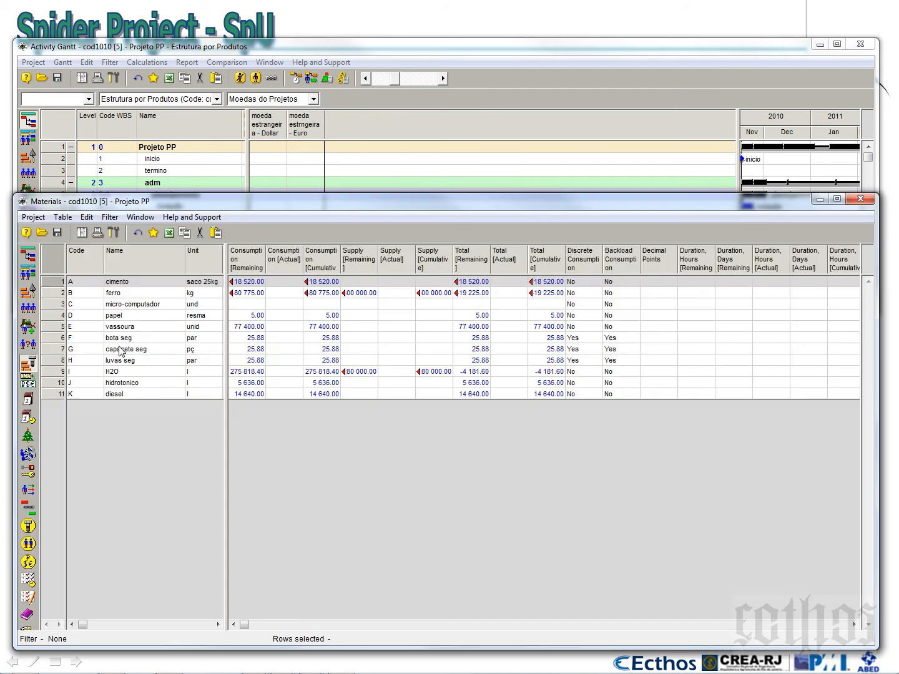
{"action": "left_click", "coordinate": [150, 393]}
{"action": "key", "text": "Down"}
{"action": "type", "text": "eq"}
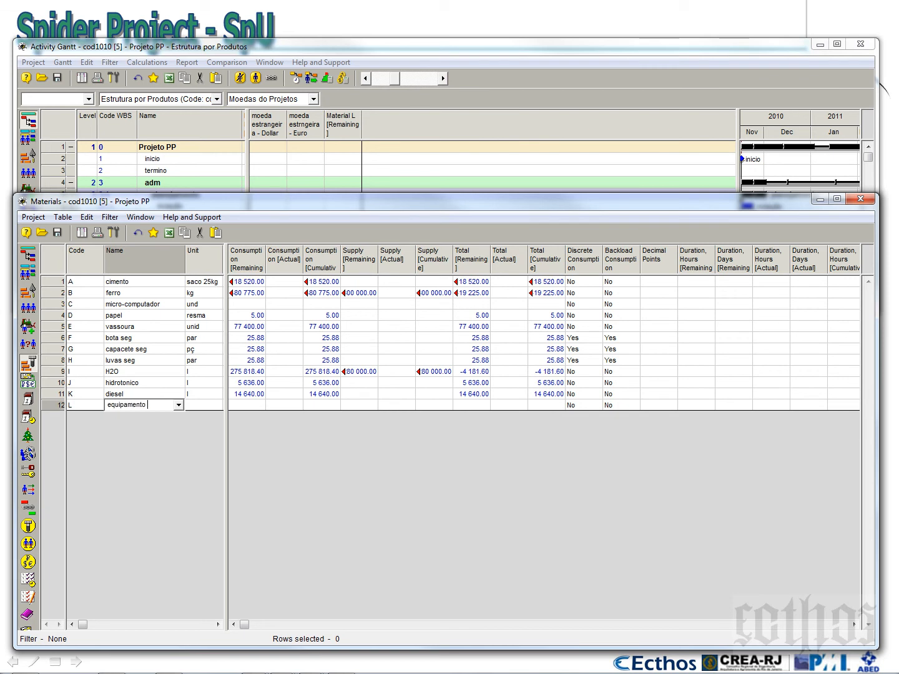
{"action": "type", "text": "uipamento importado"}
{"action": "type", "text": " 01"}
{"action": "key", "text": "Tab"}
{"action": "key", "text": "Left"}
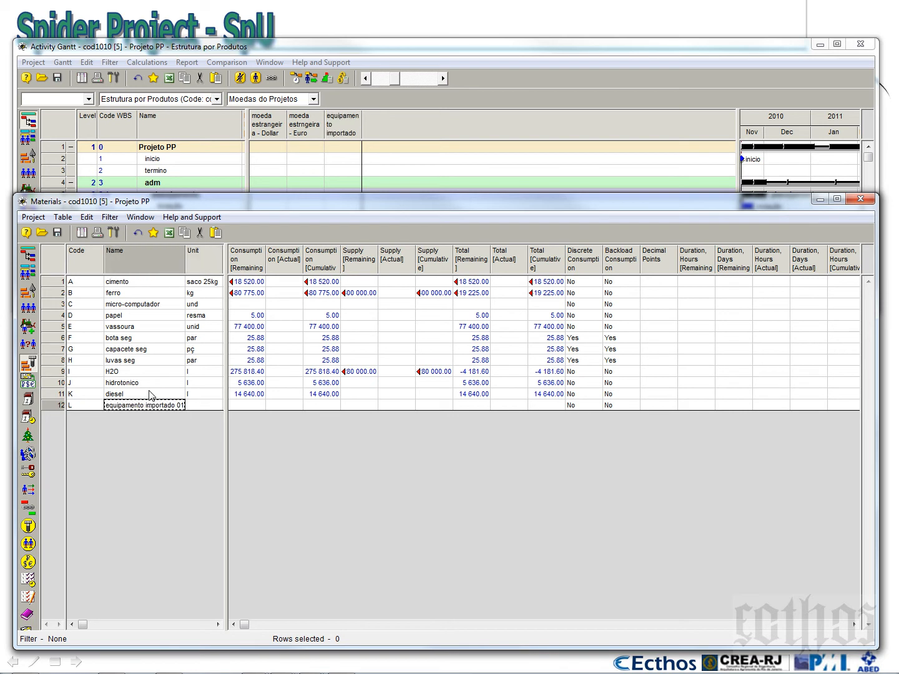
Add a material named "equipamento importado 02" and widen the Name column slightly to fit the new names
{"action": "key", "text": "Down"}
{"action": "type", "text": "equipame"}
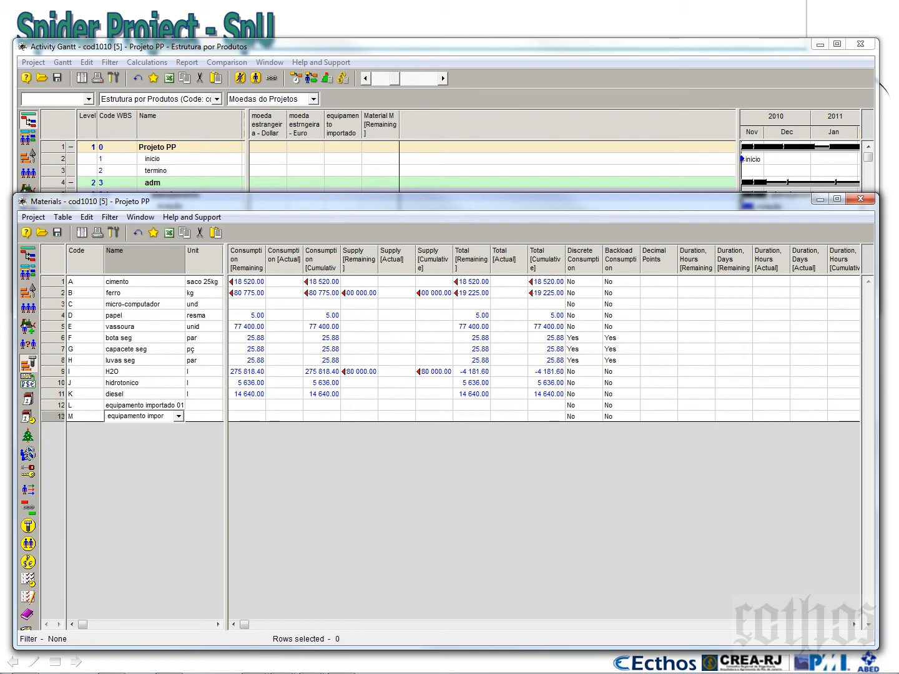
{"action": "type", "text": "nto importado 02"}
{"action": "left_click", "coordinate": [53, 406]}
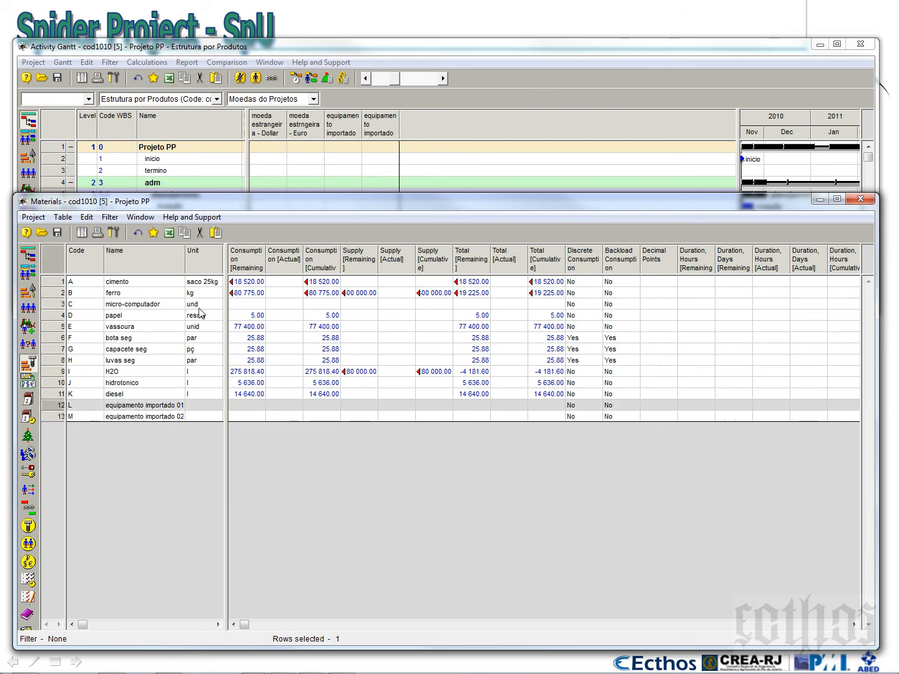
{"action": "left_click_drag", "start_coordinate": [186, 262], "coordinate": [188, 261]}
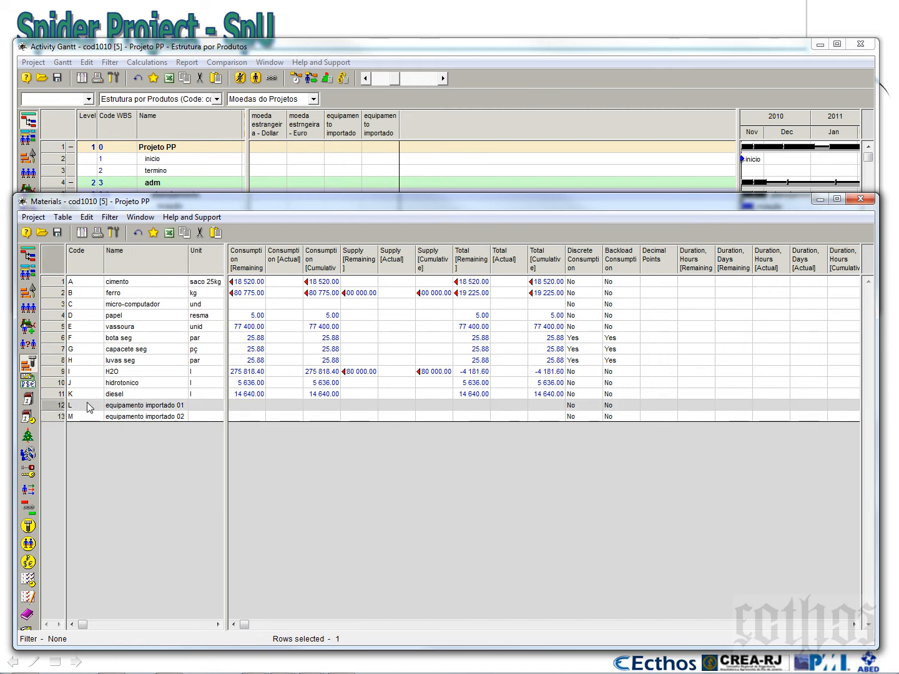
In the properties of equipamento importado 01, set the unit to "und" and enable discrete consumption
{"action": "right_click", "coordinate": [55, 409]}
{"action": "left_click", "coordinate": [82, 413]}
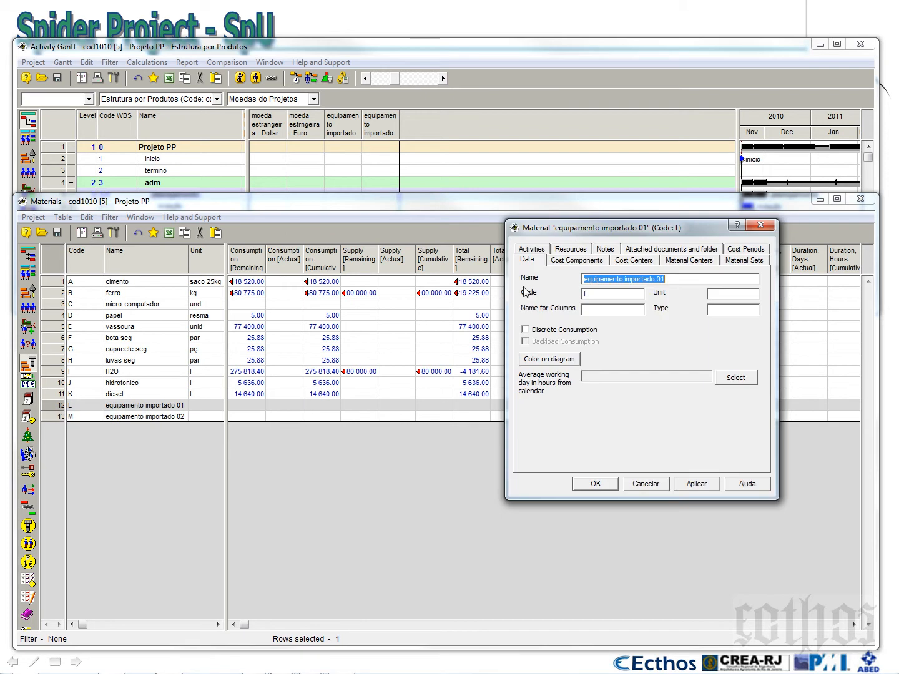
{"action": "left_click_drag", "start_coordinate": [577, 230], "coordinate": [475, 241]}
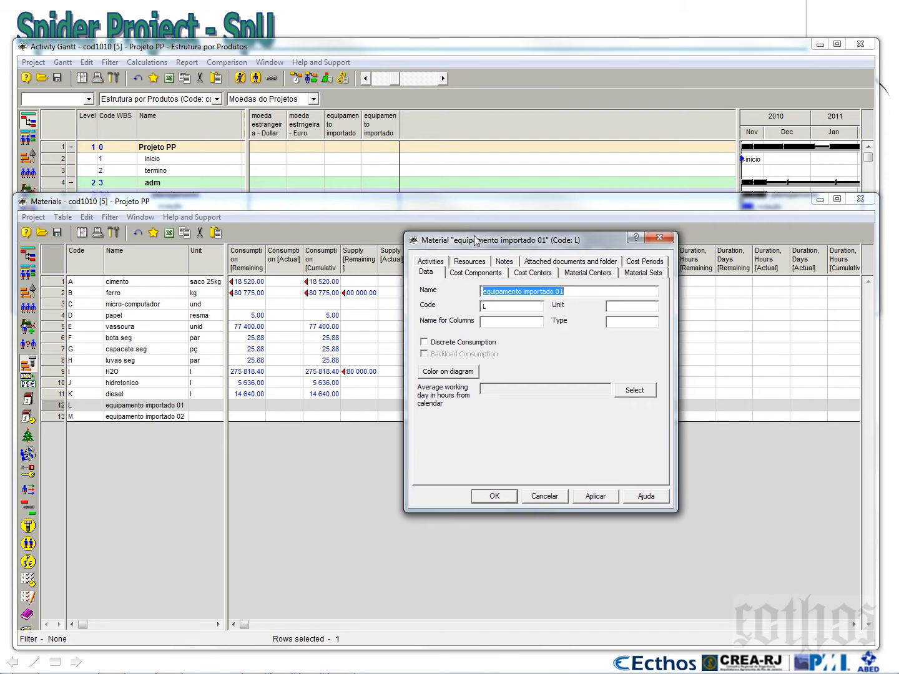
{"action": "left_click", "coordinate": [619, 307]}
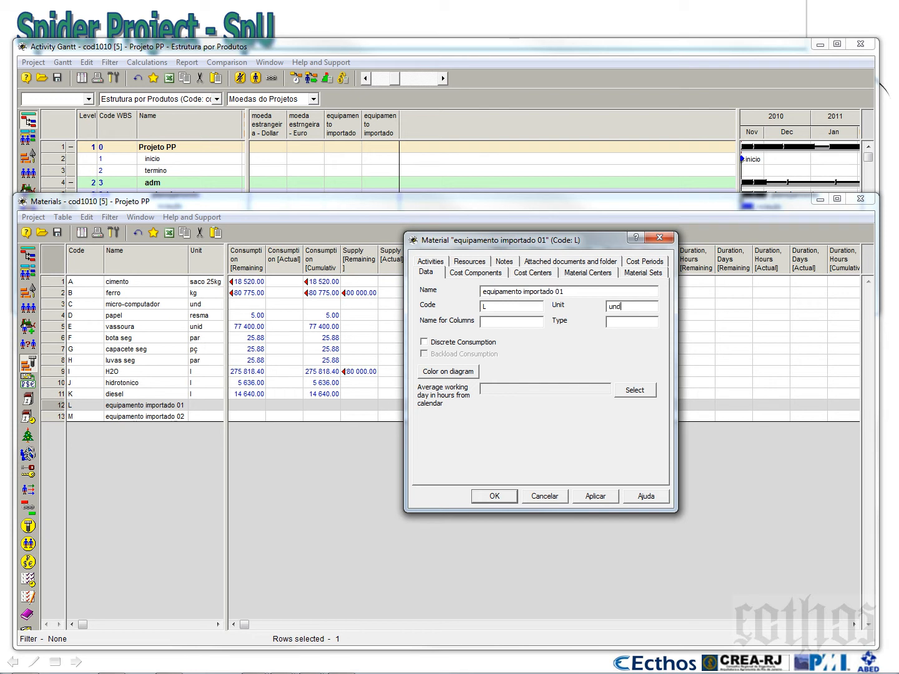
{"action": "left_click", "coordinate": [463, 343]}
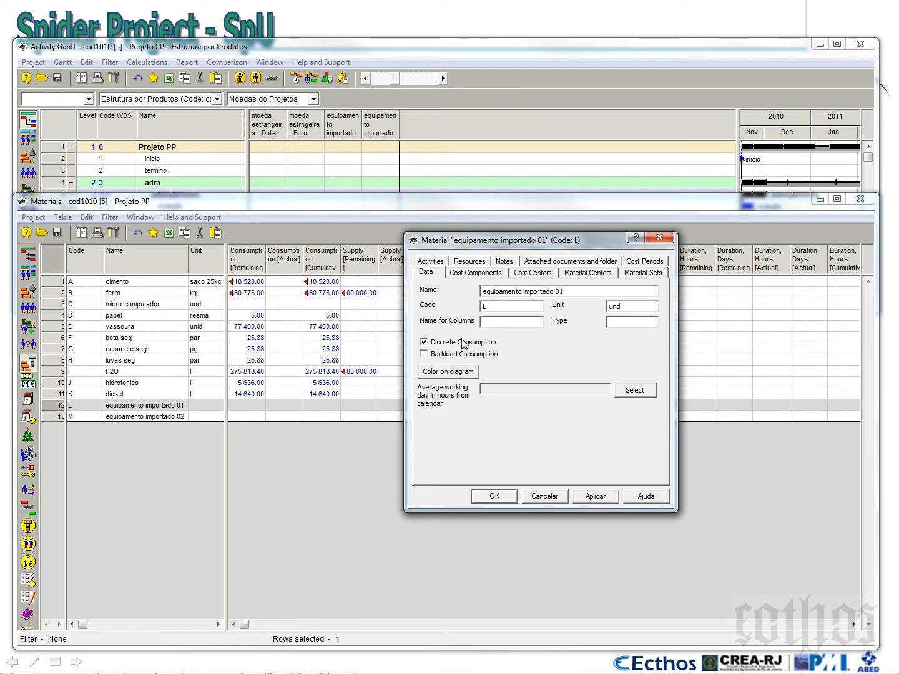
Assign cost components 1 (custo) and 6 (moeda estrangeira - Dollar) to equipamento importado 01
{"action": "left_click", "coordinate": [476, 272]}
{"action": "left_click", "coordinate": [632, 290]}
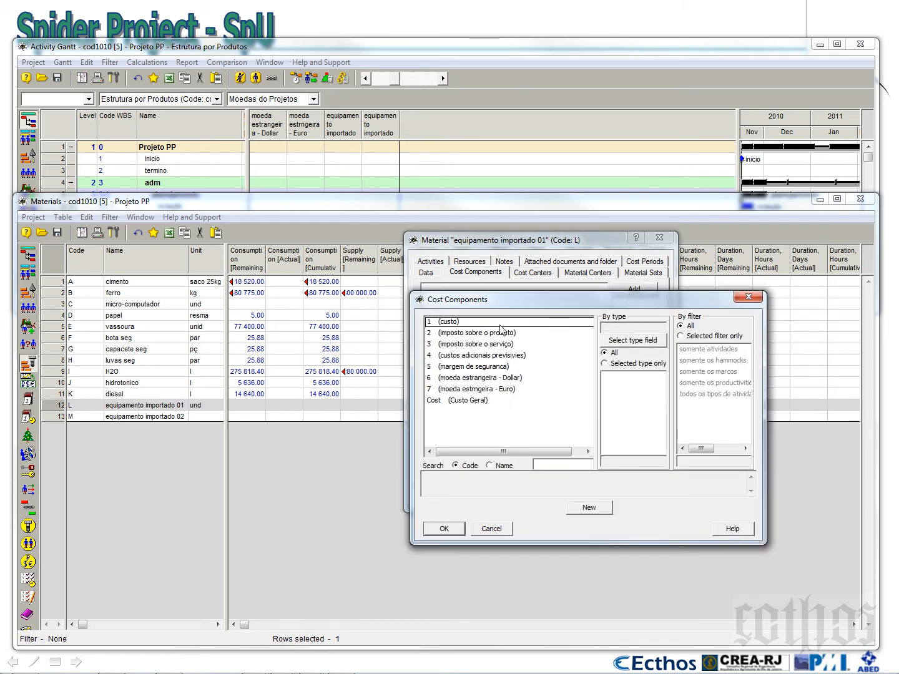
{"action": "left_click", "coordinate": [465, 322]}
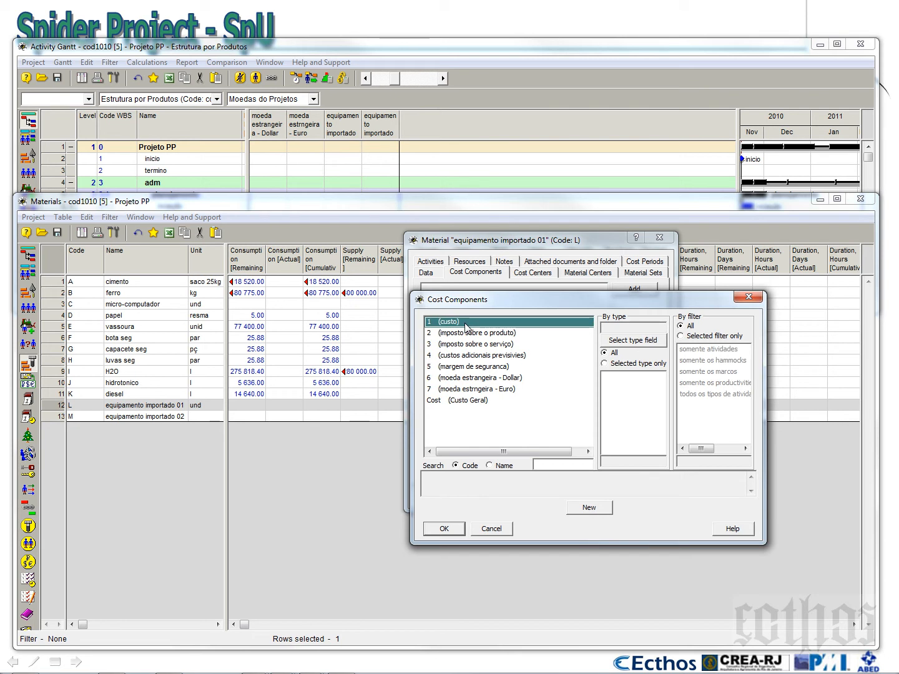
{"action": "left_click", "coordinate": [457, 532]}
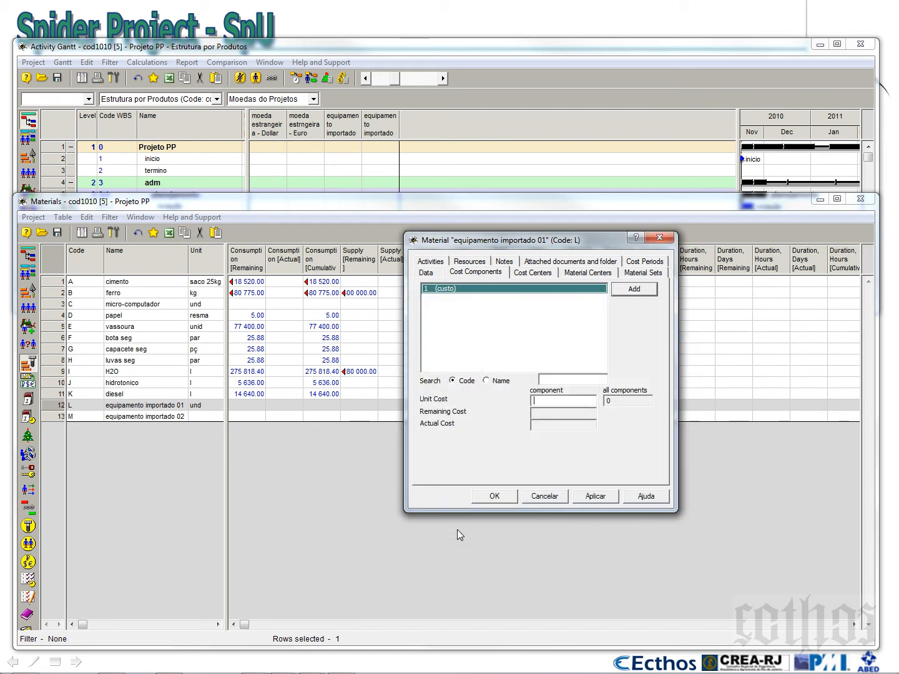
{"action": "left_click", "coordinate": [634, 289]}
{"action": "left_click", "coordinate": [501, 377]}
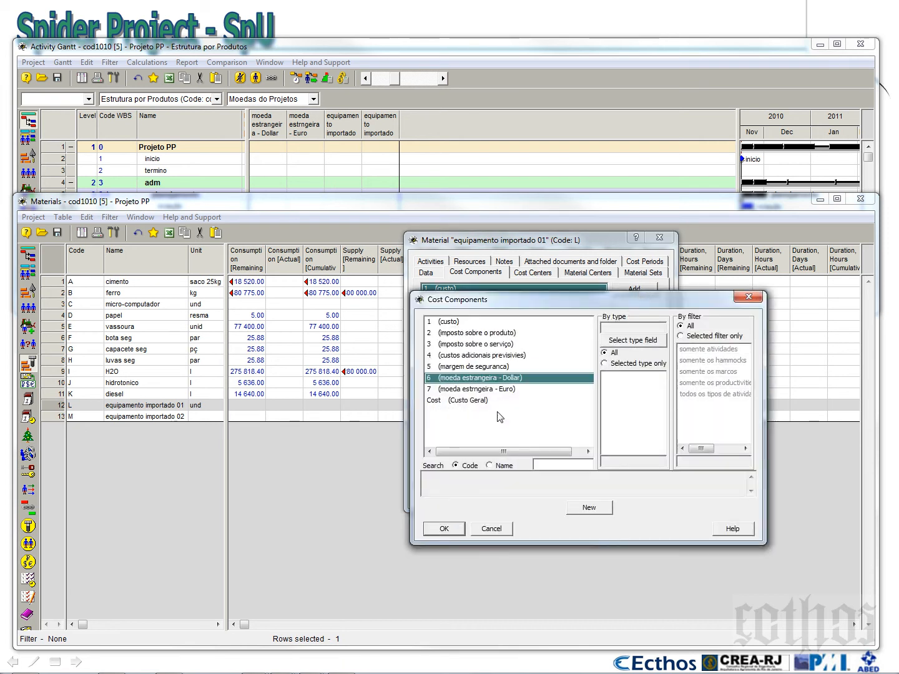
{"action": "left_click", "coordinate": [452, 531]}
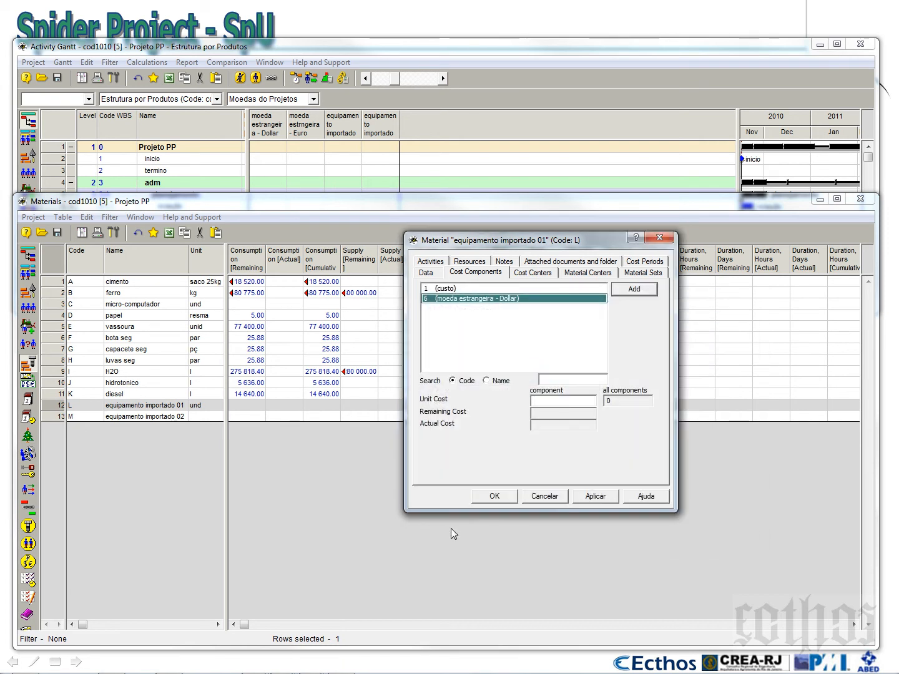
Set the unit costs of equipamento importado 01 to 15 for custo and 5000 for moeda estrangeira - Dollar
{"action": "left_click", "coordinate": [464, 290]}
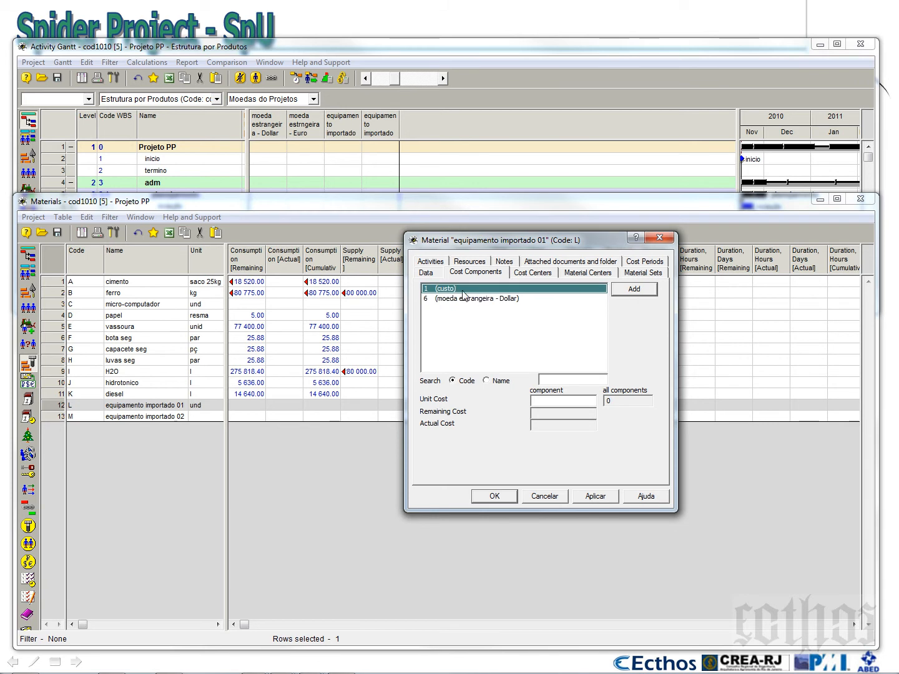
{"action": "left_click", "coordinate": [580, 407]}
{"action": "type", "text": "15000"}
{"action": "left_click", "coordinate": [491, 298]}
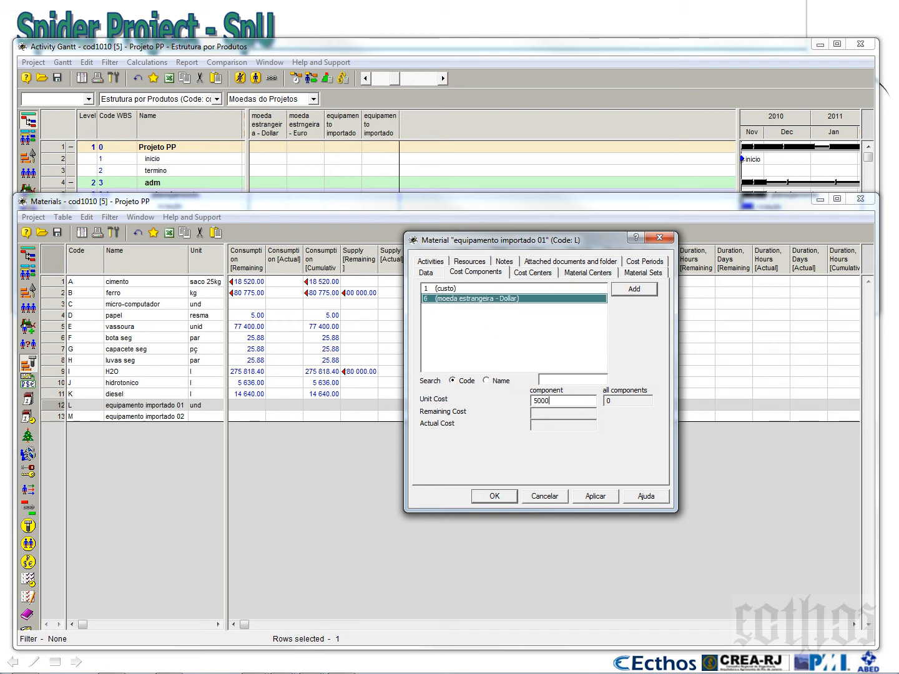
{"action": "left_click", "coordinate": [512, 289]}
{"action": "left_click", "coordinate": [516, 299]}
{"action": "left_click_drag", "start_coordinate": [496, 244], "coordinate": [665, 385]}
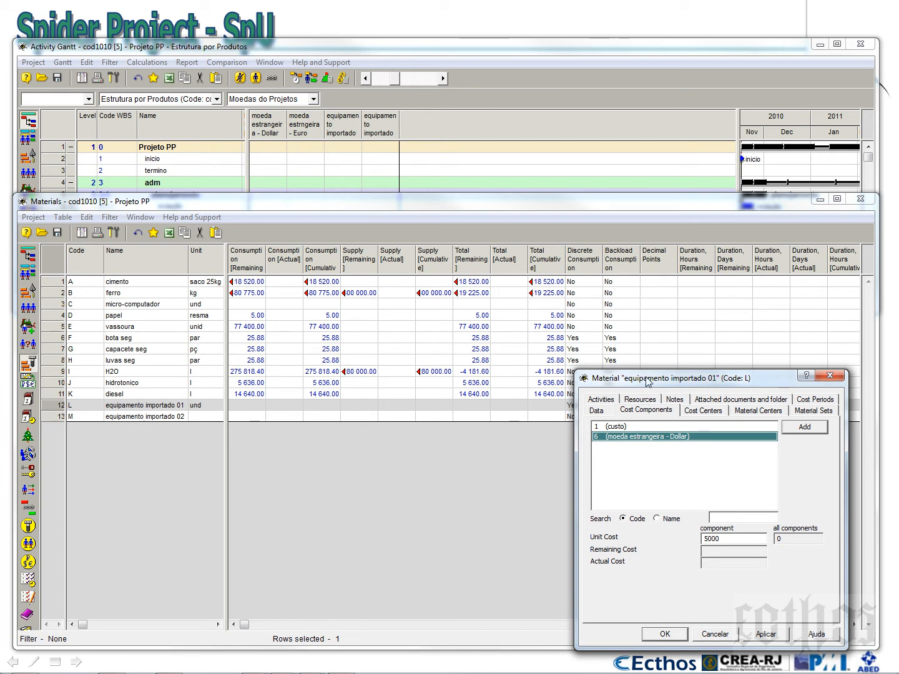
{"action": "left_click_drag", "start_coordinate": [648, 382], "coordinate": [581, 346]}
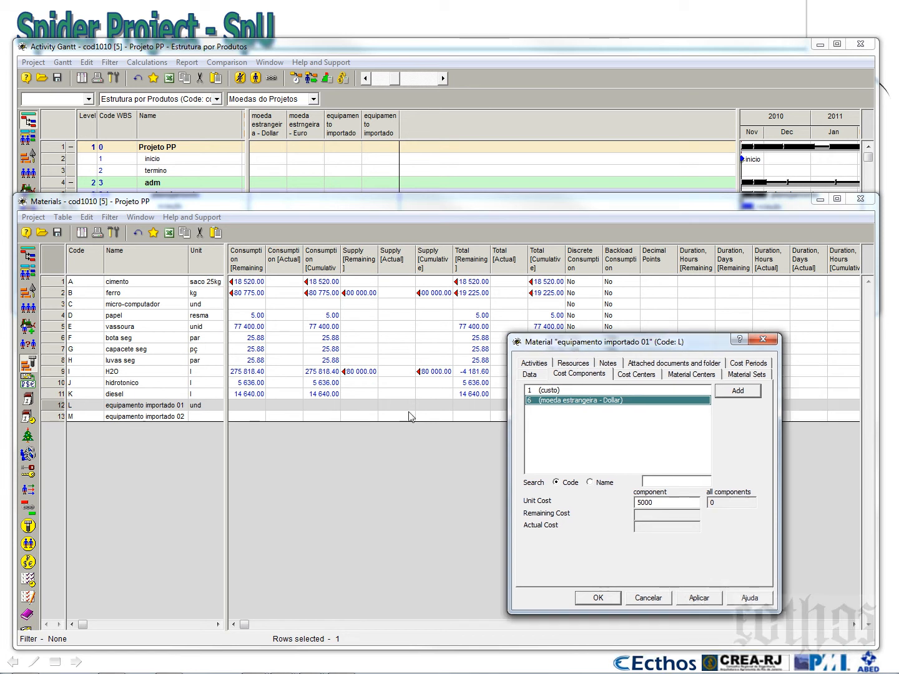
Assign the custo, Dollar and Euro cost components to equipamento importado 02
{"action": "left_click", "coordinate": [53, 416]}
{"action": "left_click", "coordinate": [728, 391]}
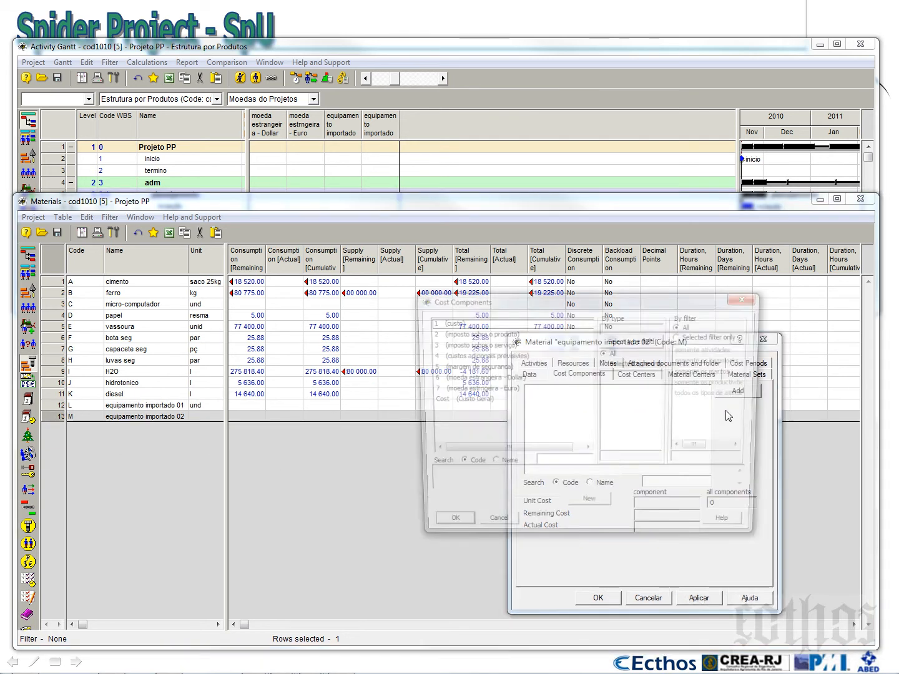
{"action": "left_click", "coordinate": [474, 324]}
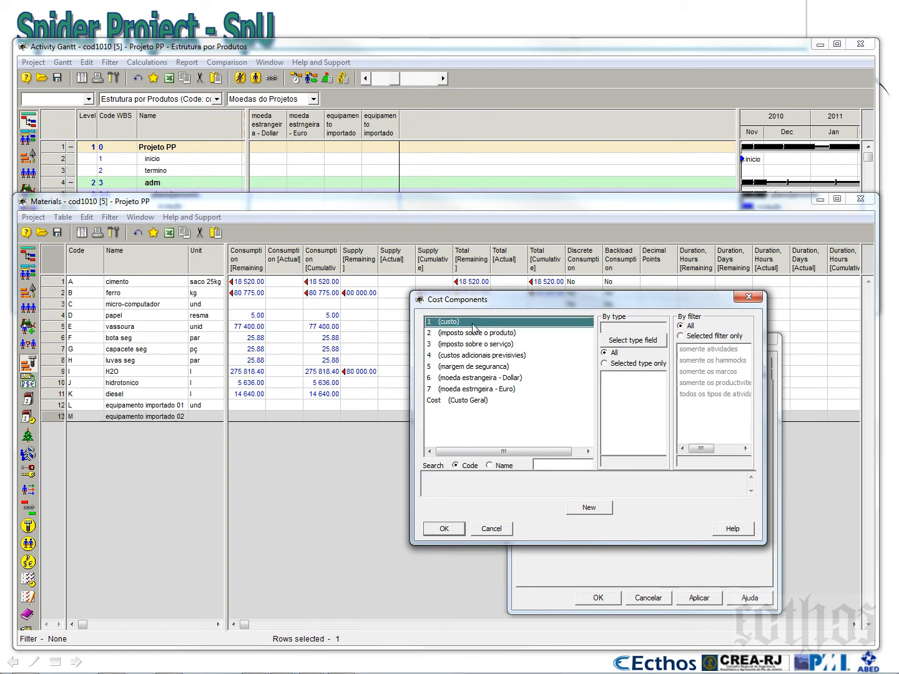
{"action": "left_click", "coordinate": [497, 378], "text": "ctrl"}
{"action": "left_click", "coordinate": [499, 389], "text": "ctrl"}
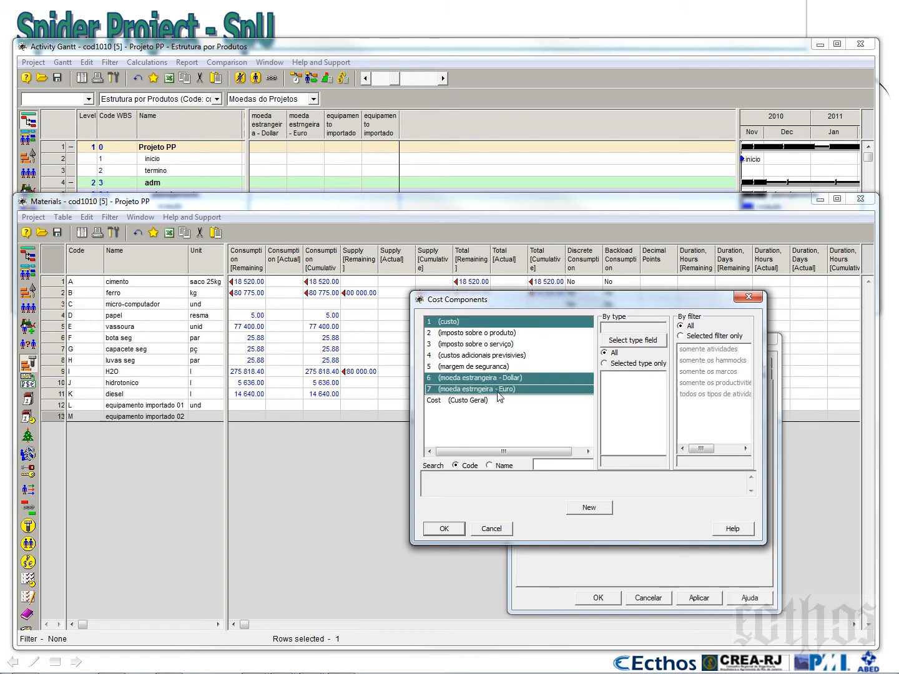
{"action": "left_click", "coordinate": [452, 530]}
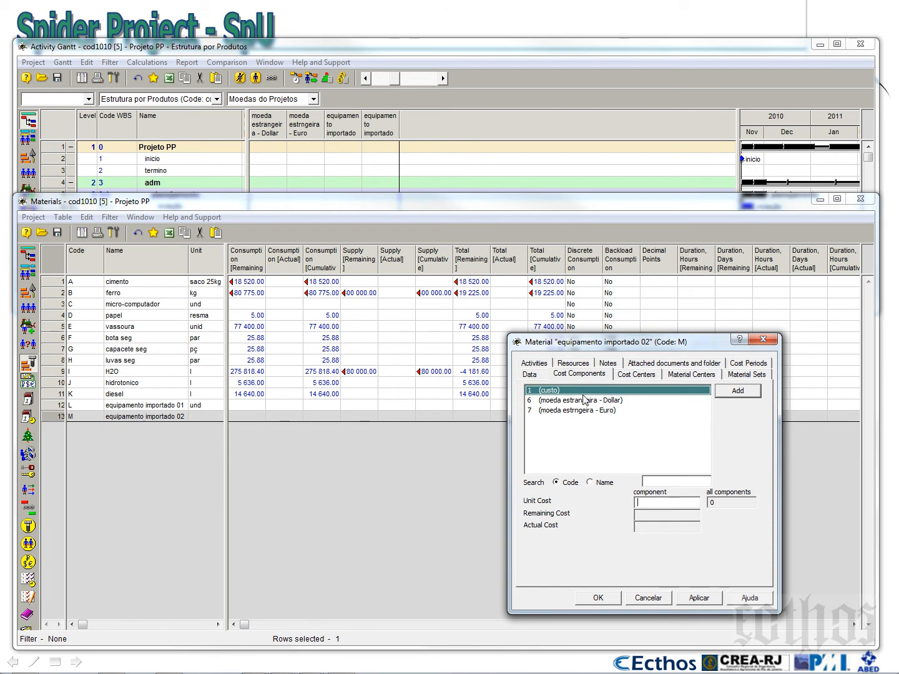
Set the unit costs of equipamento importado 02 to 12500 for custo, 6000 for Dollar and 3000 for Euro
{"action": "type", "text": "15"}
{"action": "key", "text": "BackSpace"}
{"action": "type", "text": "25000"}
{"action": "left_click", "coordinate": [623, 401]}
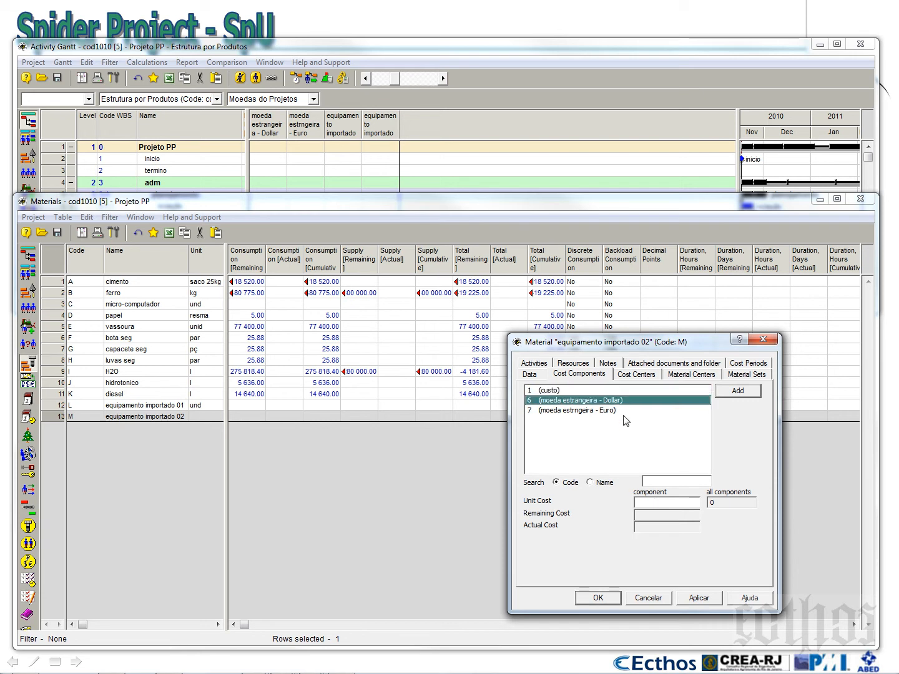
{"action": "type", "text": "6000"}
{"action": "left_click", "coordinate": [559, 412]}
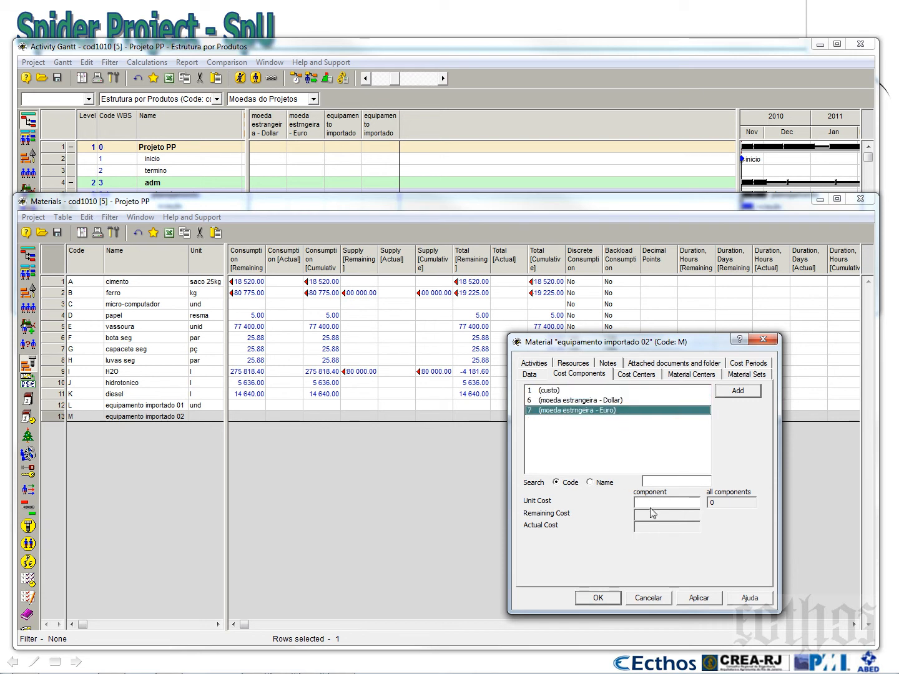
{"action": "type", "text": "3000"}
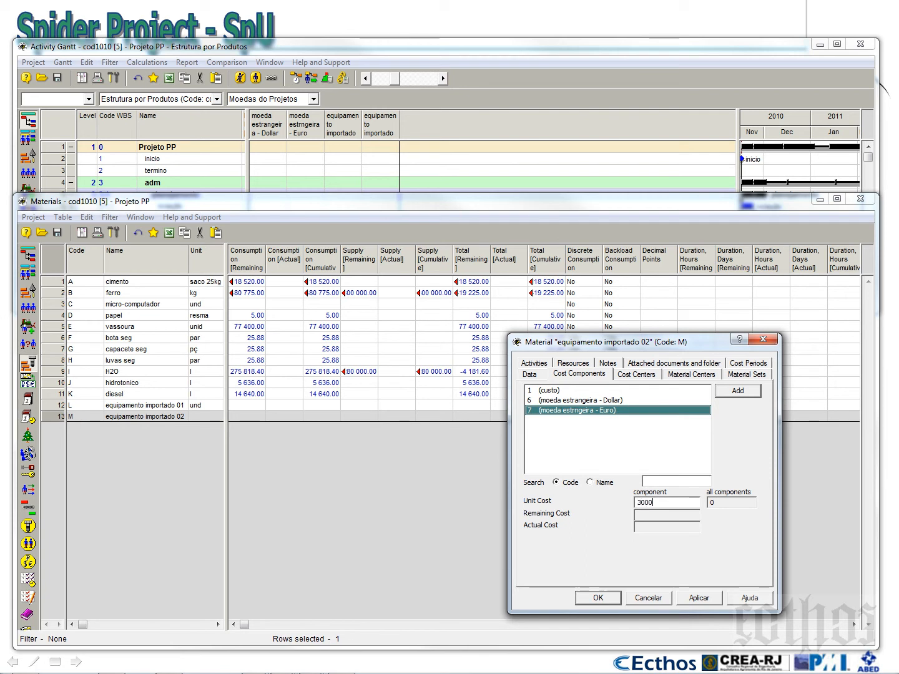
{"action": "left_click", "coordinate": [601, 599]}
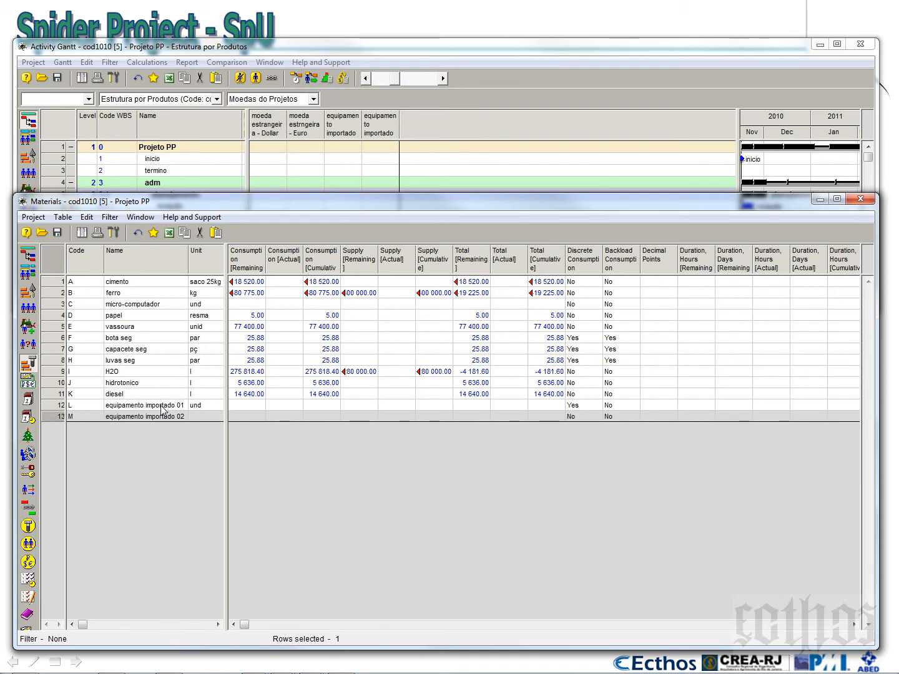
Set the unit of equipamento importado 02 to "und" in the materials table
{"action": "left_click", "coordinate": [208, 417]}
{"action": "type", "text": "und"}
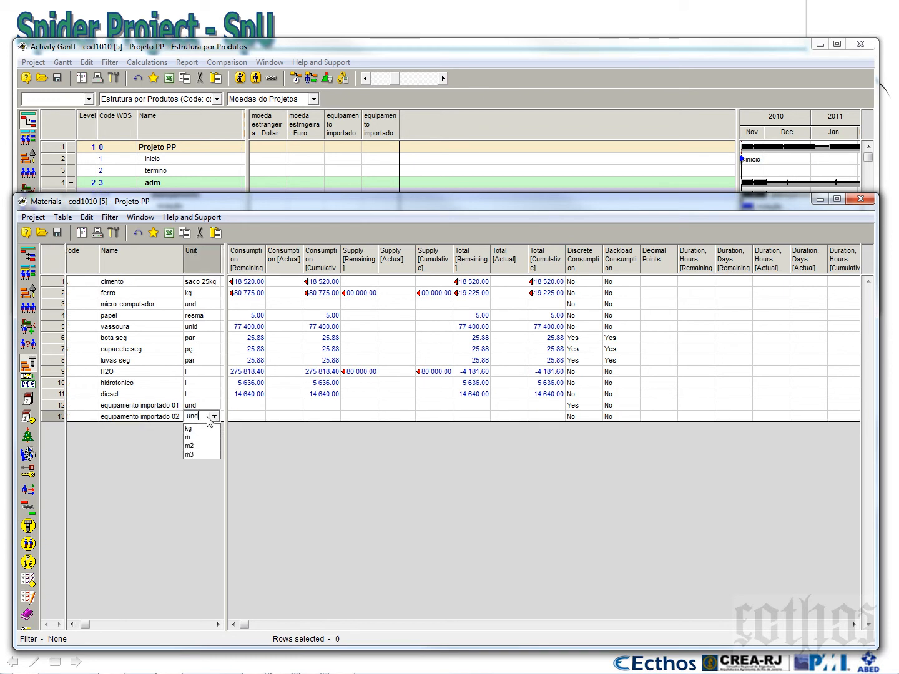
{"action": "left_click", "coordinate": [129, 404]}
{"action": "left_click", "coordinate": [150, 385]}
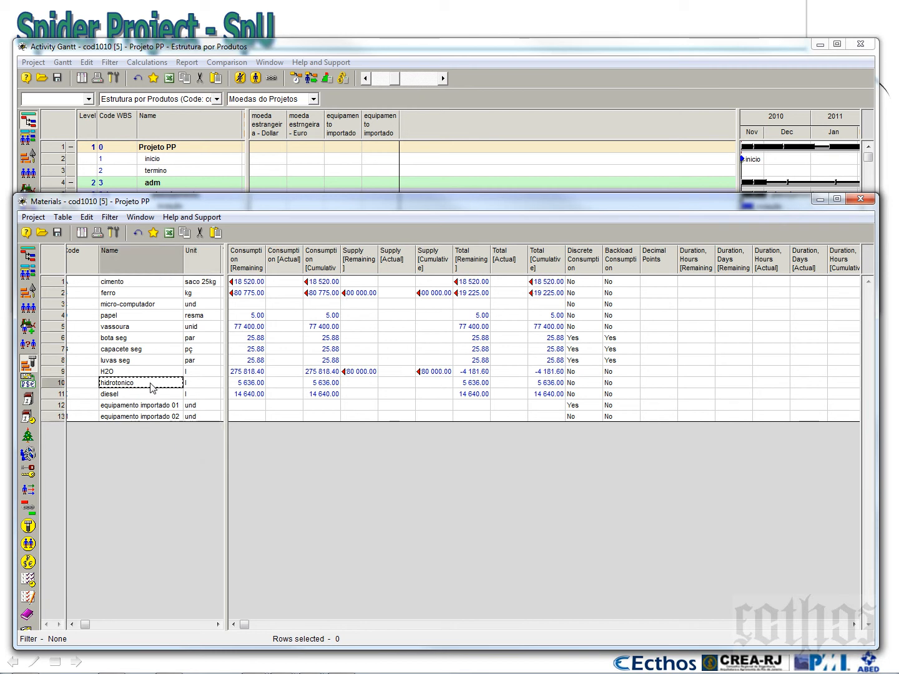
Bring the Activity Gantt to the front, enlarge its window and expand the structure to level 4
{"action": "left_click", "coordinate": [199, 175]}
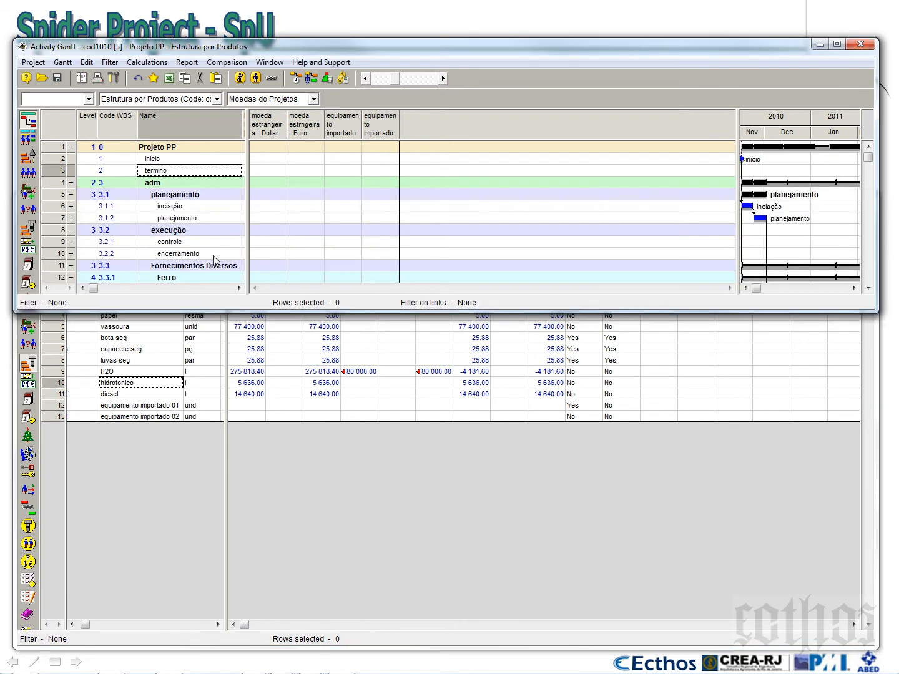
{"action": "left_click_drag", "start_coordinate": [228, 312], "coordinate": [230, 603]}
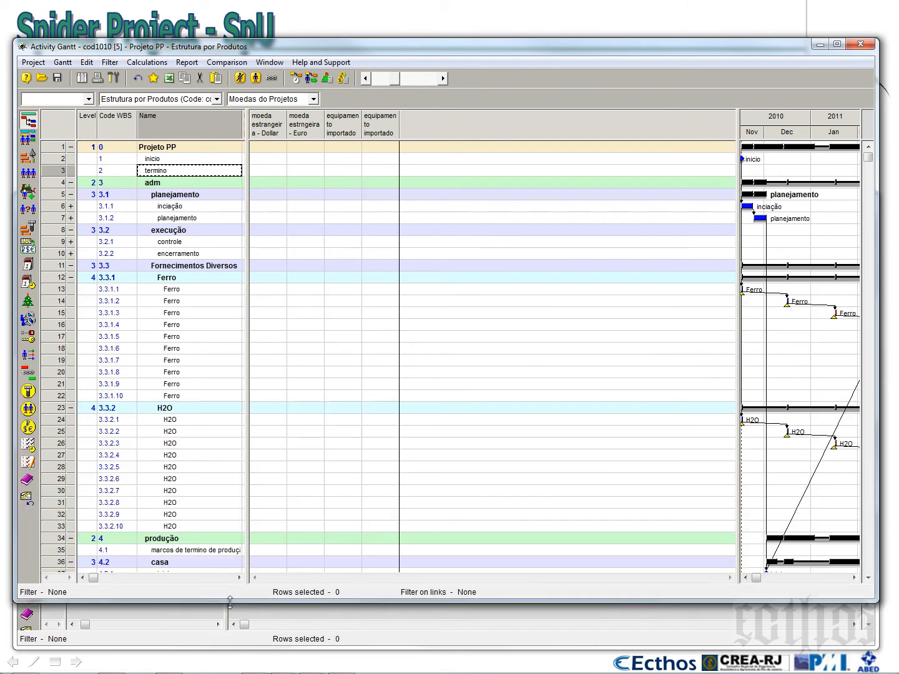
{"action": "left_click", "coordinate": [88, 100]}
{"action": "left_click", "coordinate": [76, 148]}
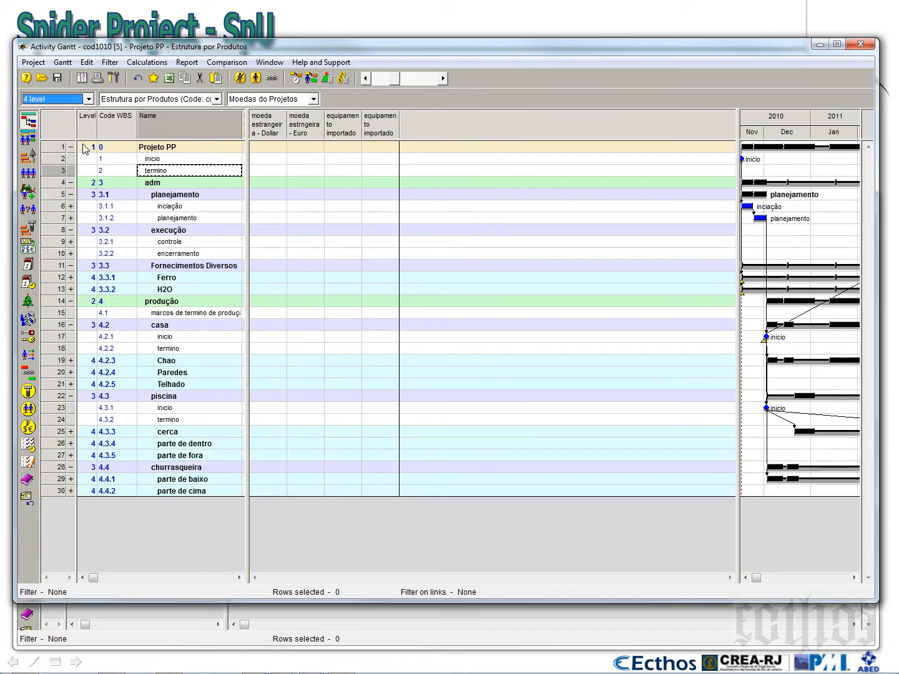
Expand the Paredes phase and its parede 01 subphase in the project structure to list their activities
{"action": "left_click", "coordinate": [71, 362]}
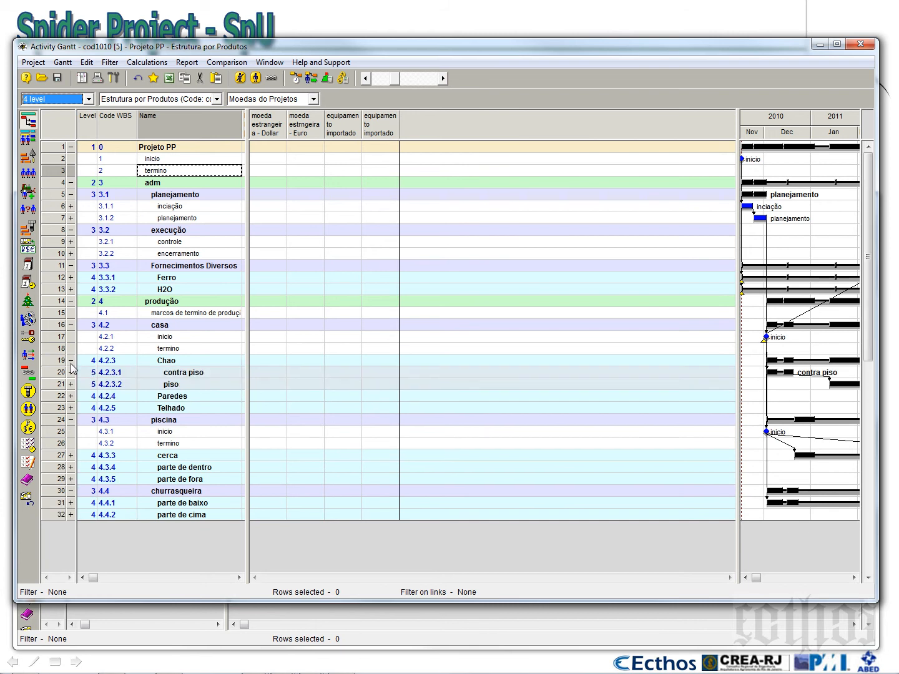
{"action": "left_click", "coordinate": [70, 362]}
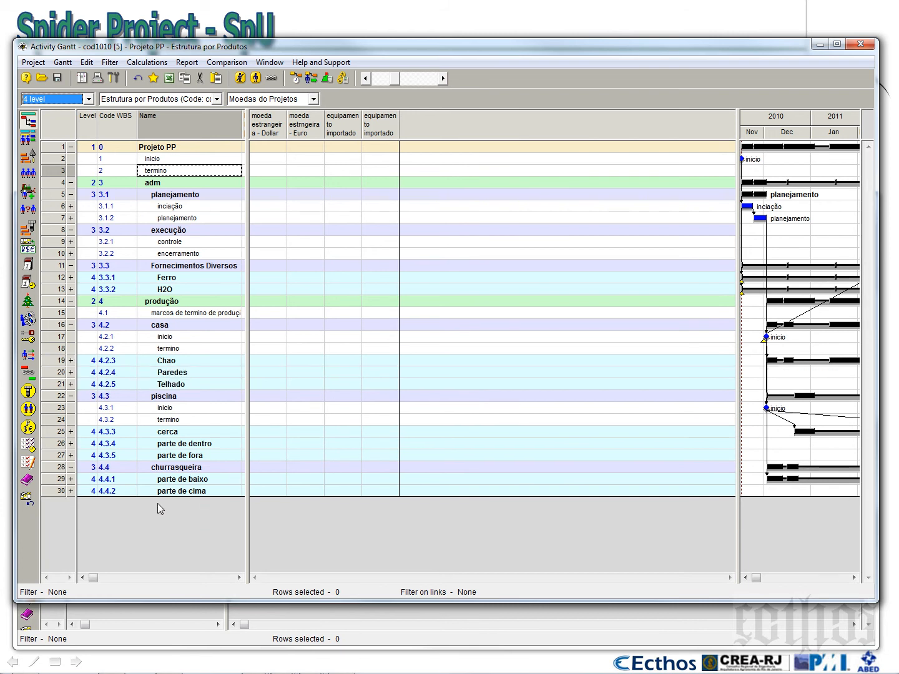
{"action": "left_click", "coordinate": [71, 373]}
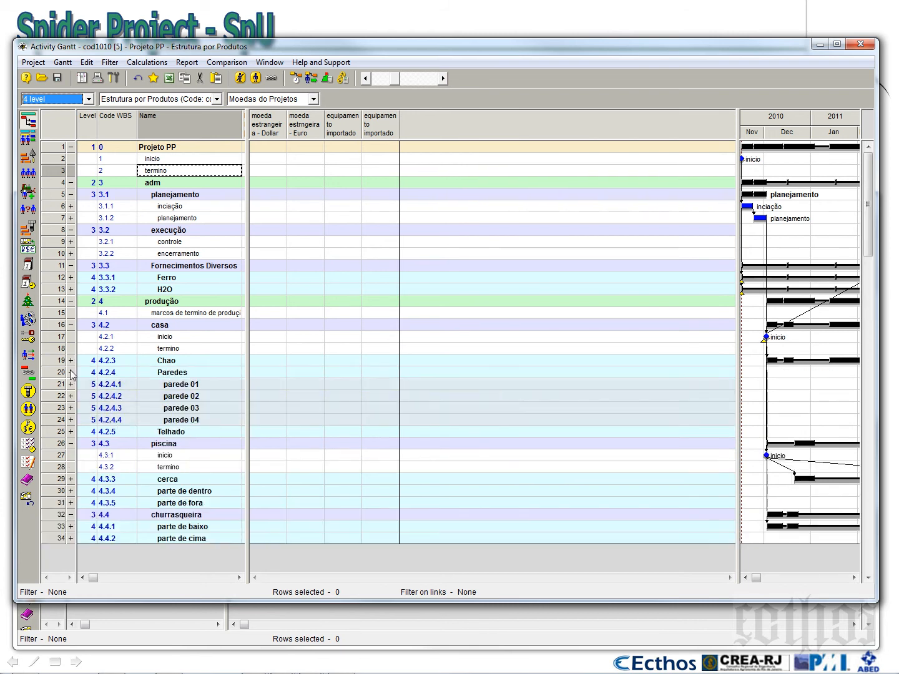
{"action": "left_click", "coordinate": [71, 385]}
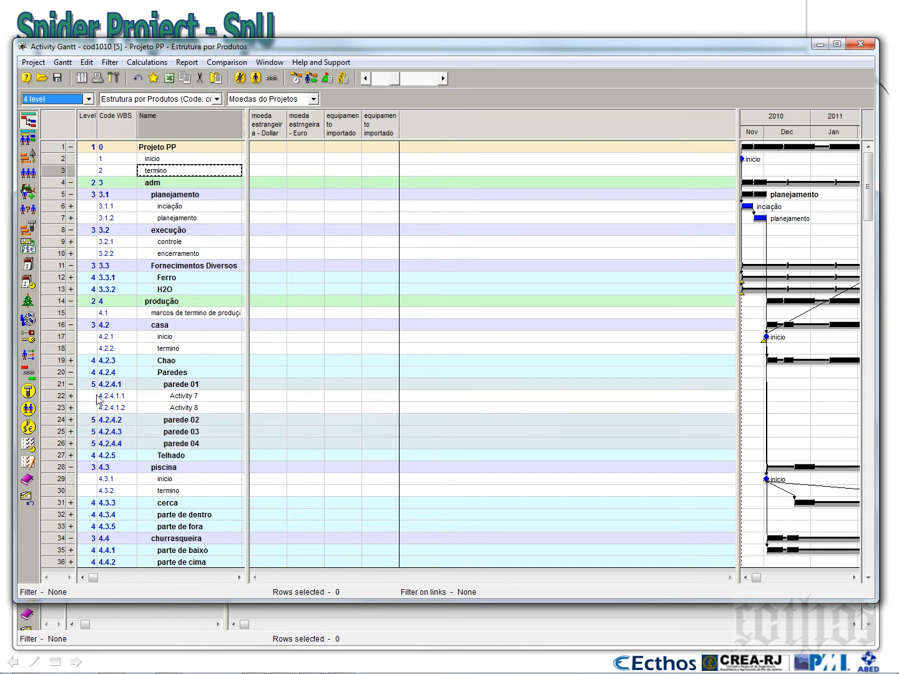
{"action": "left_click", "coordinate": [58, 385]}
{"action": "right_click", "coordinate": [57, 391]}
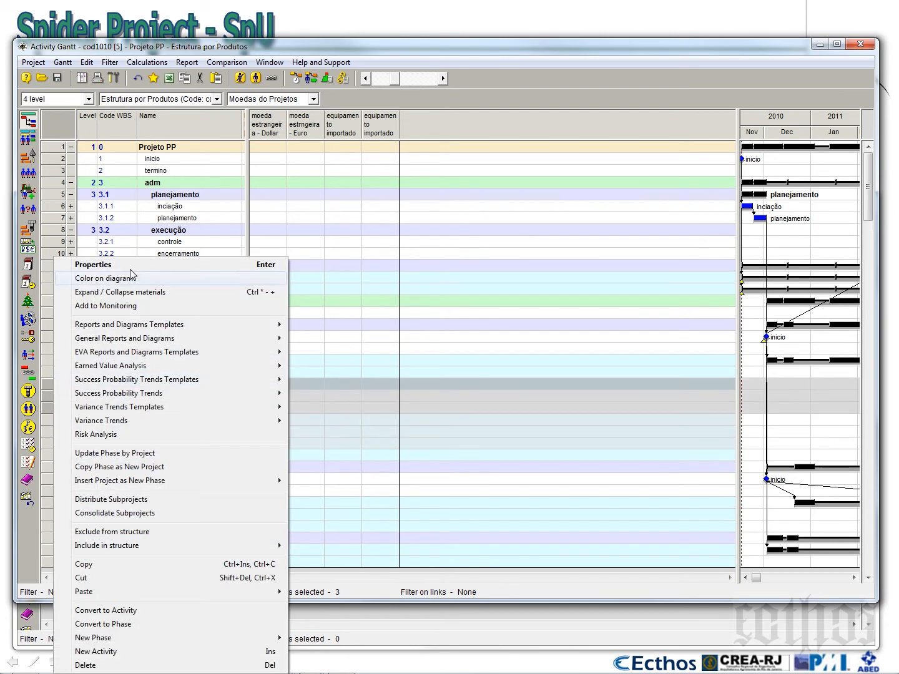
{"action": "left_click", "coordinate": [134, 264]}
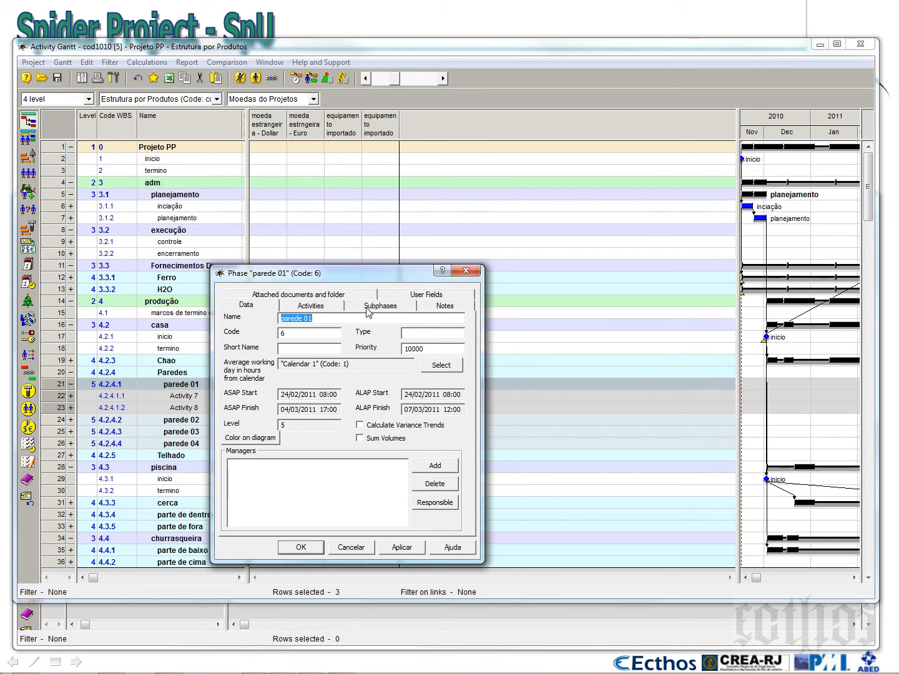
{"action": "left_click", "coordinate": [466, 271]}
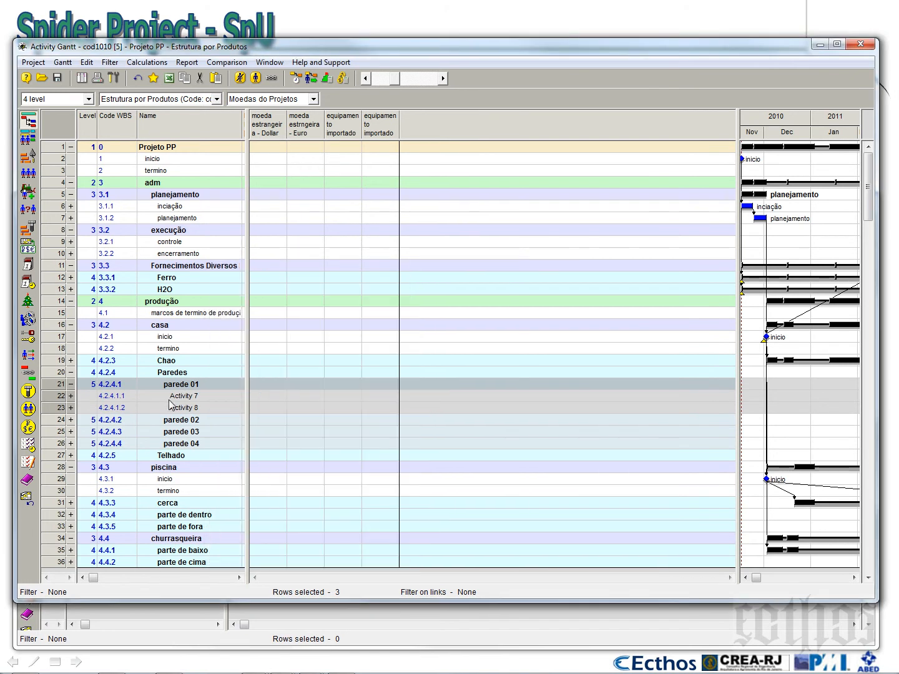
Assign the material equipamento importado 01 to Activity 7 of parede 01 with a fixed quantity of 2
{"action": "left_click", "coordinate": [148, 400]}
{"action": "right_click", "coordinate": [57, 400]}
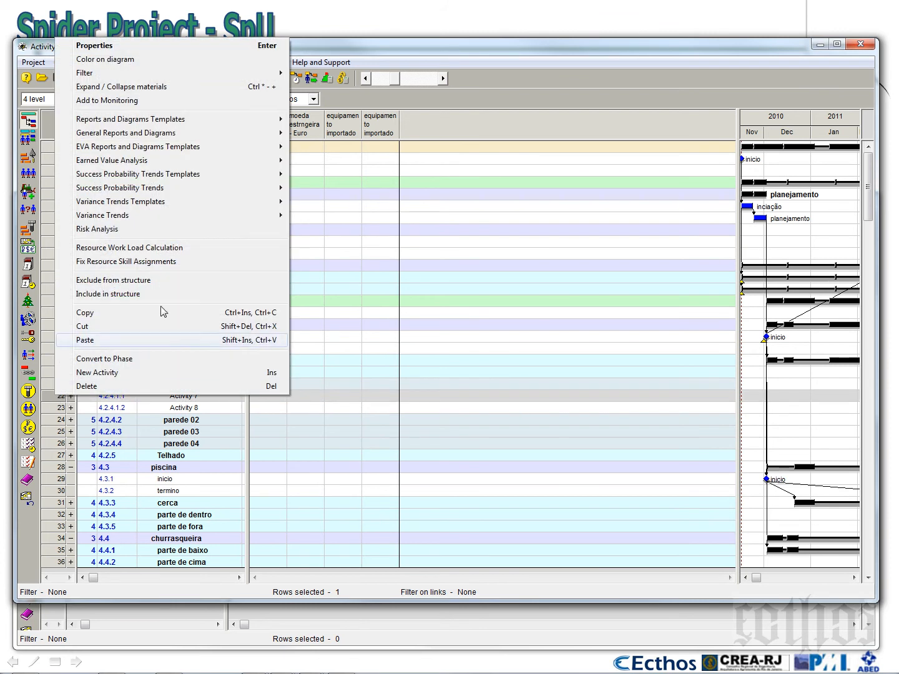
{"action": "left_click", "coordinate": [160, 48]}
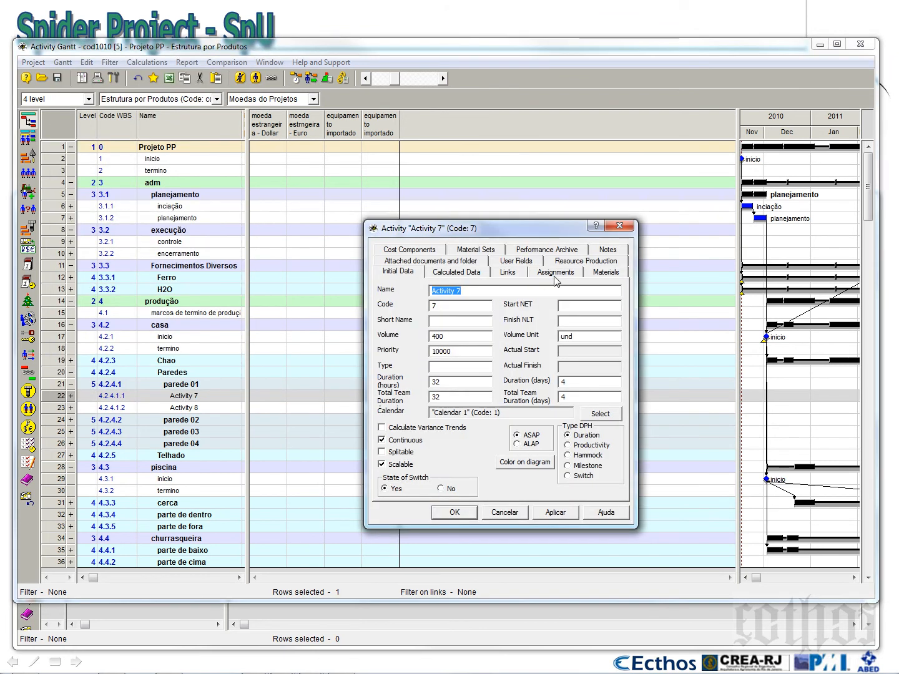
{"action": "left_click", "coordinate": [593, 275]}
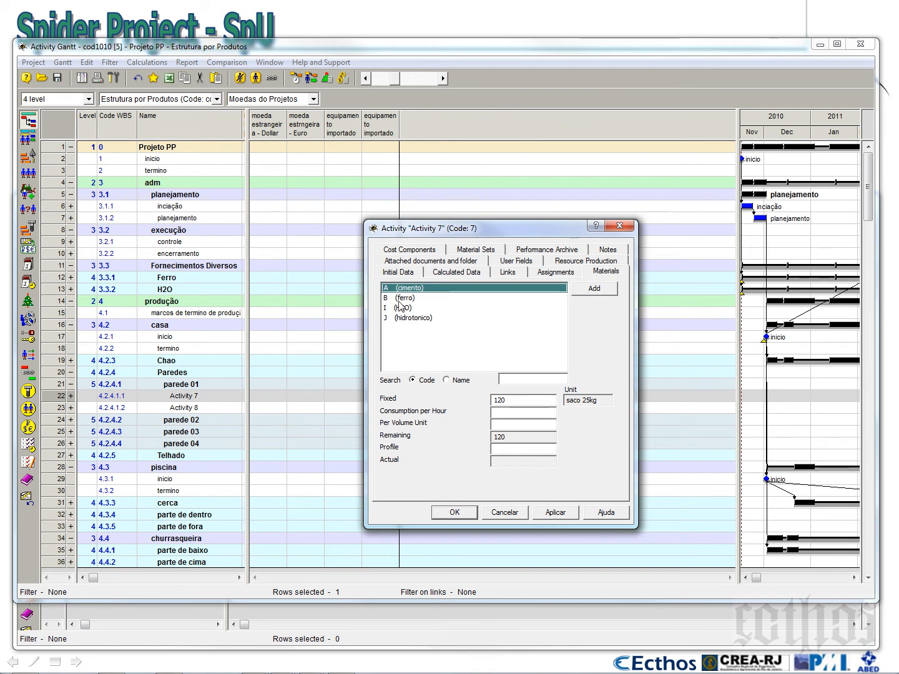
{"action": "left_click", "coordinate": [598, 290]}
{"action": "left_click_drag", "start_coordinate": [601, 301], "coordinate": [529, 227]}
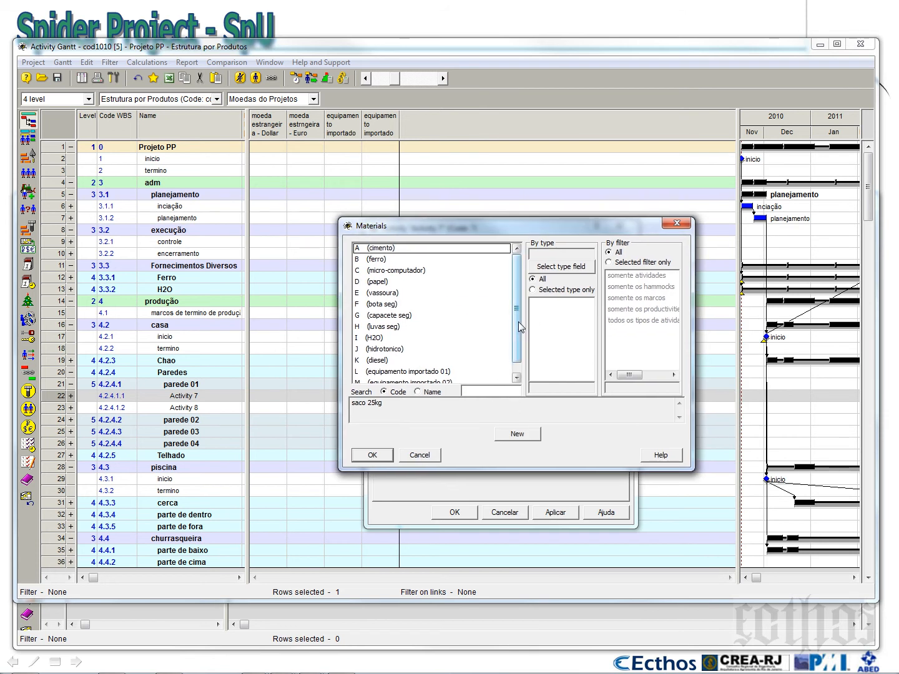
{"action": "scroll", "coordinate": [437, 369], "scroll_direction": "down", "scroll_amount": 1}
{"action": "left_click", "coordinate": [434, 363]}
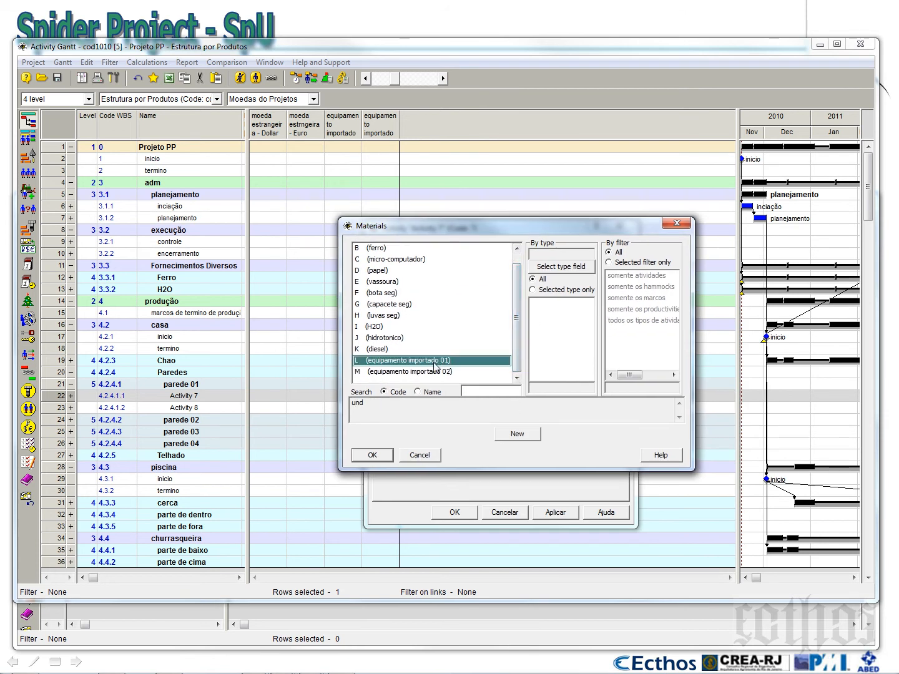
{"action": "left_click", "coordinate": [374, 456]}
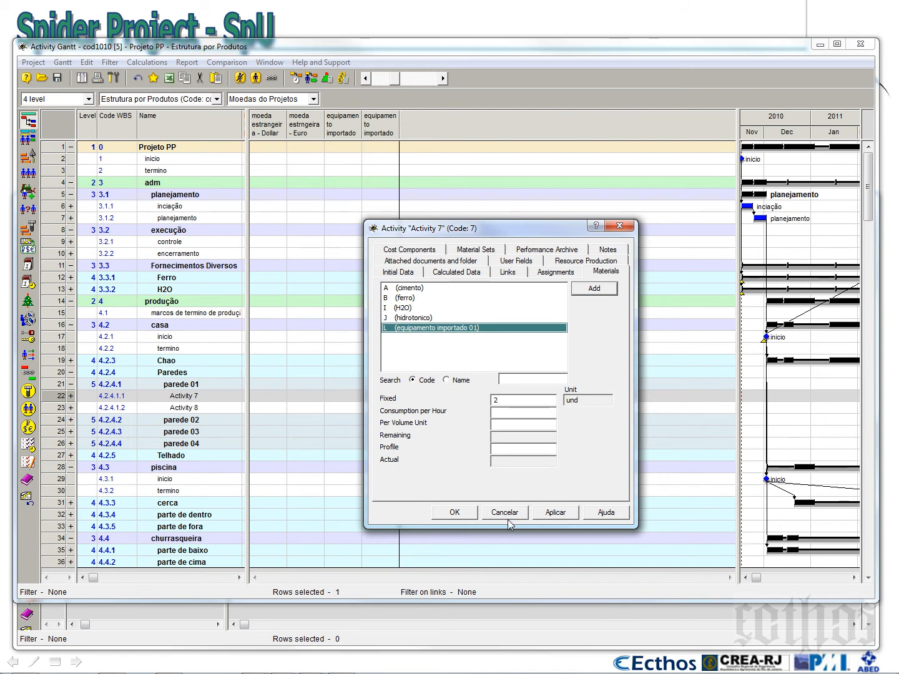
{"action": "left_click", "coordinate": [464, 516]}
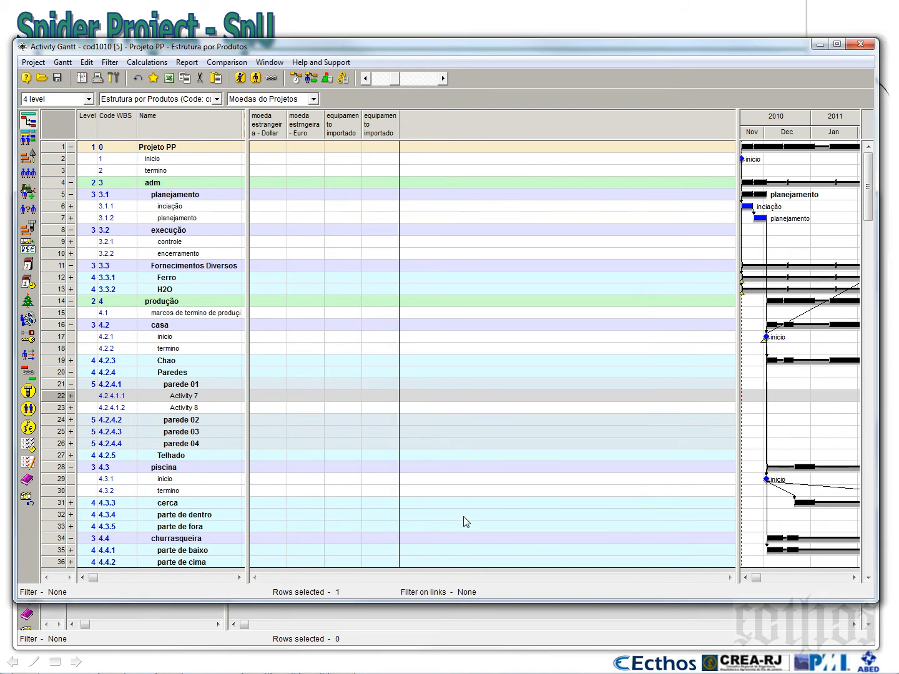
Collapse parede 01, expand parede 04 and assign equipamento importado 02 to its Activity 14 with a fixed quantity of 3
{"action": "left_click", "coordinate": [71, 385]}
{"action": "left_click", "coordinate": [71, 420]}
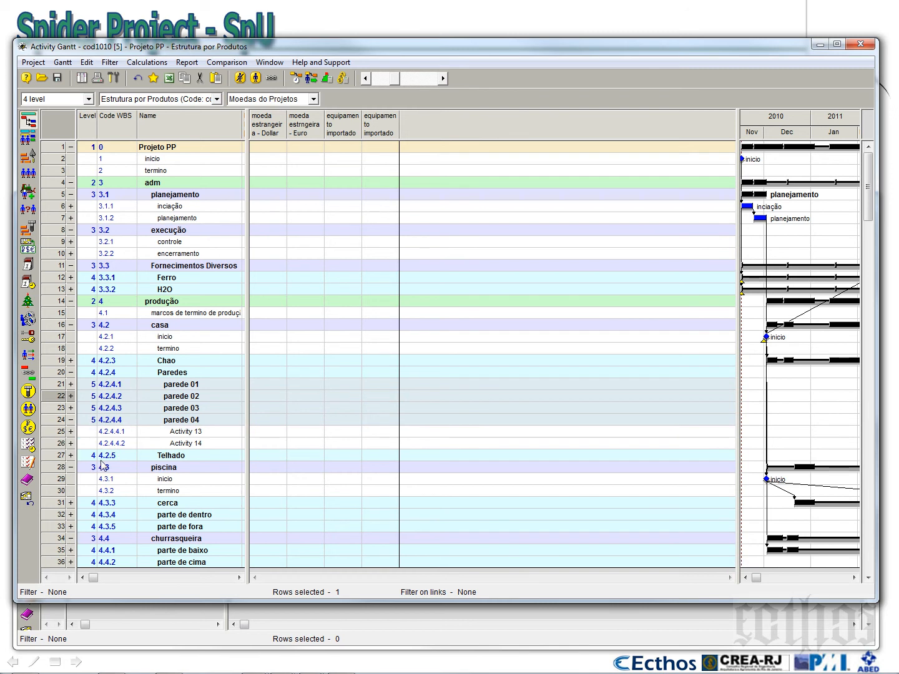
{"action": "left_click", "coordinate": [56, 444]}
{"action": "right_click", "coordinate": [55, 445]}
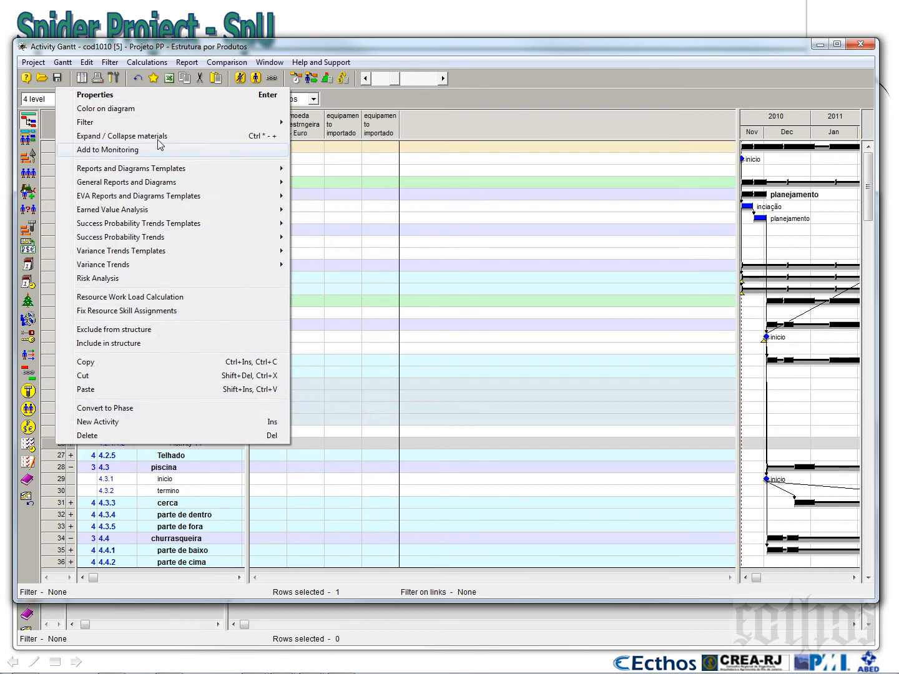
{"action": "left_click", "coordinate": [171, 96]}
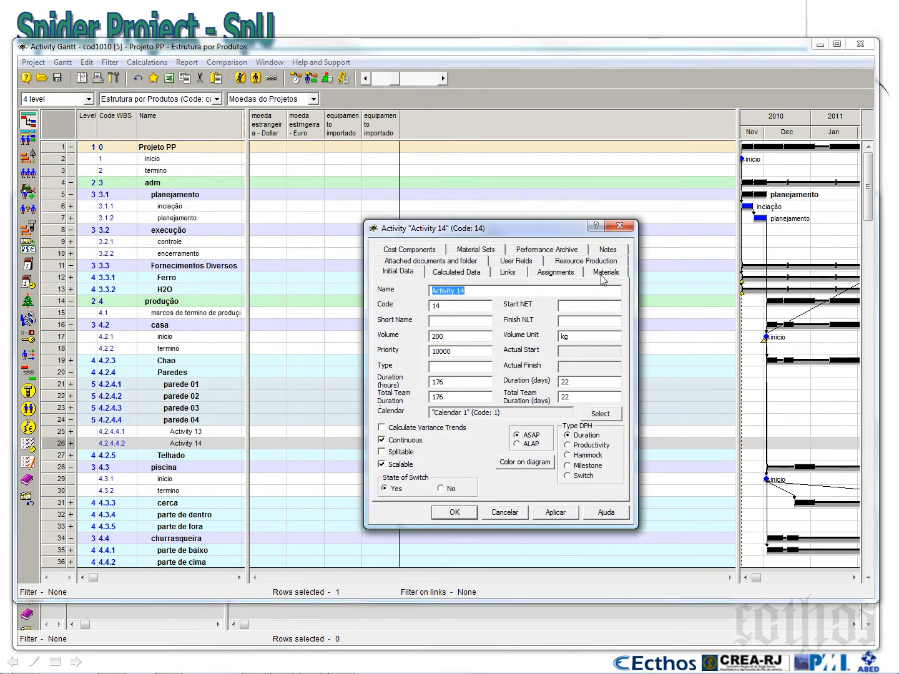
{"action": "left_click", "coordinate": [604, 275]}
{"action": "left_click", "coordinate": [593, 289]}
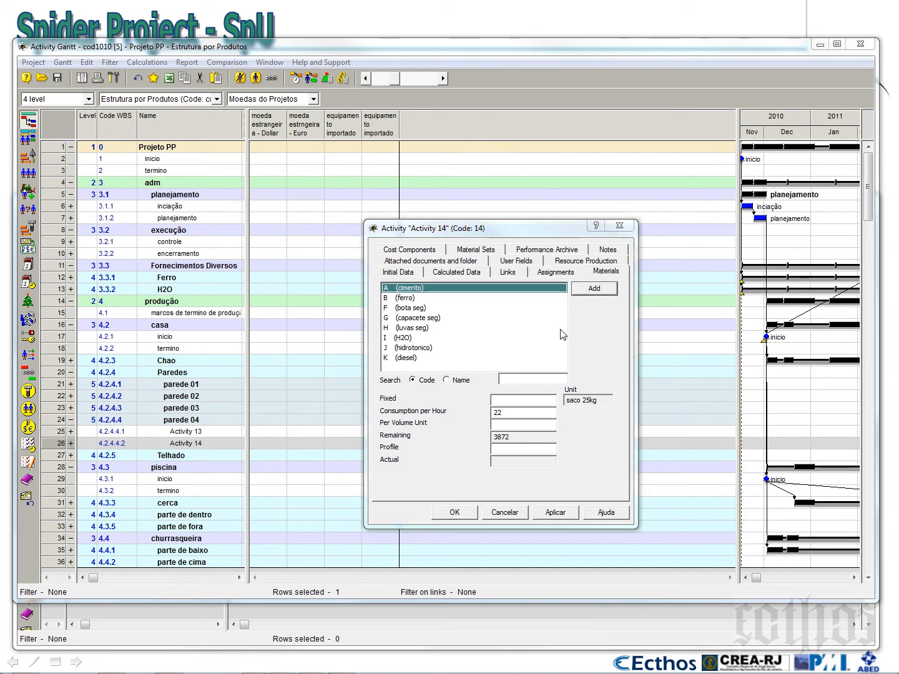
{"action": "scroll", "coordinate": [509, 374], "scroll_direction": "down", "scroll_amount": 1}
{"action": "left_click", "coordinate": [491, 374]}
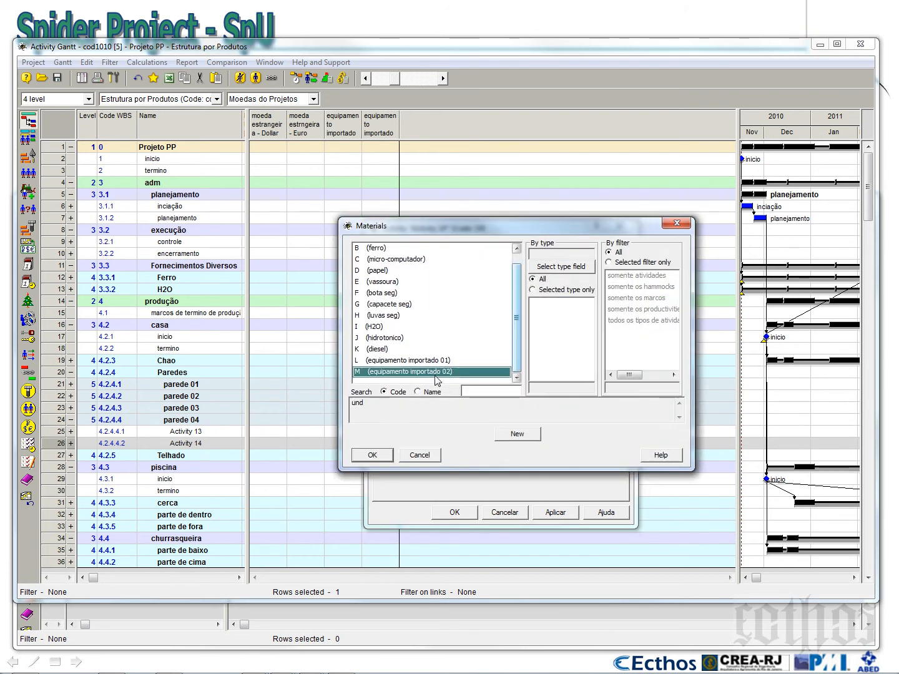
{"action": "left_click", "coordinate": [373, 456]}
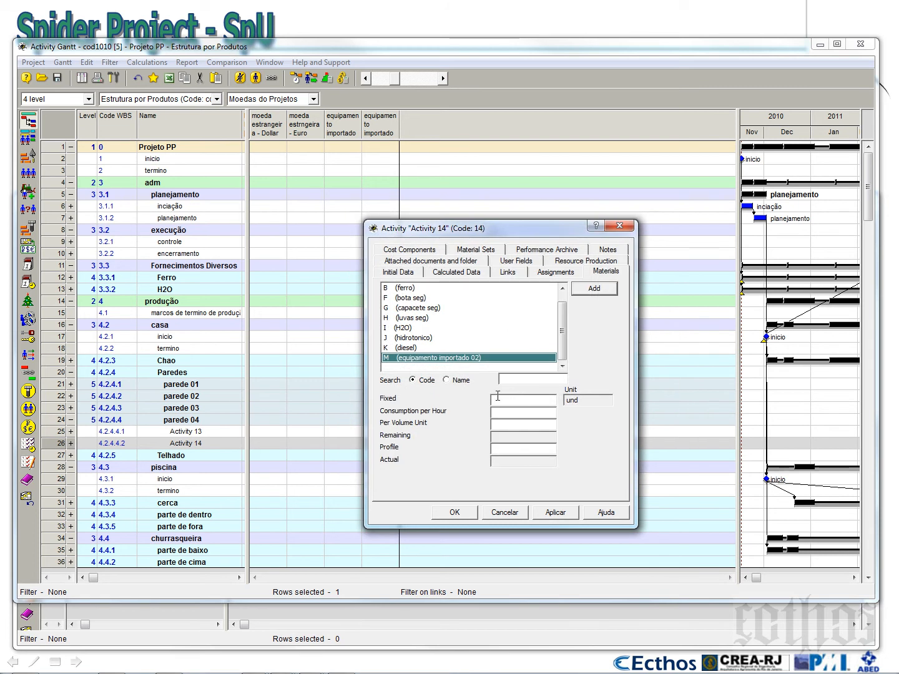
{"action": "type", "text": "3"}
{"action": "left_click", "coordinate": [462, 514]}
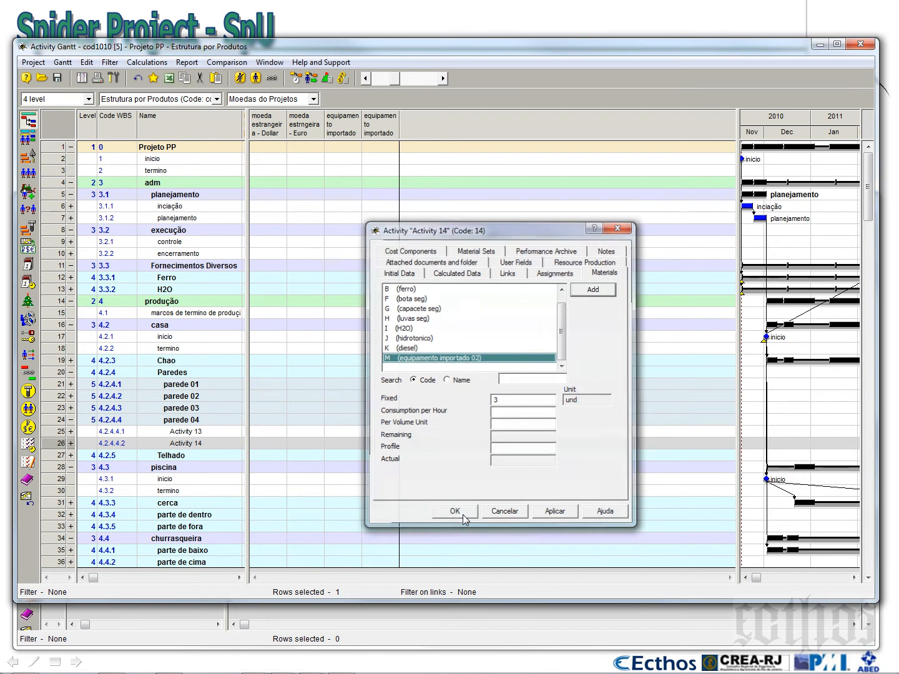
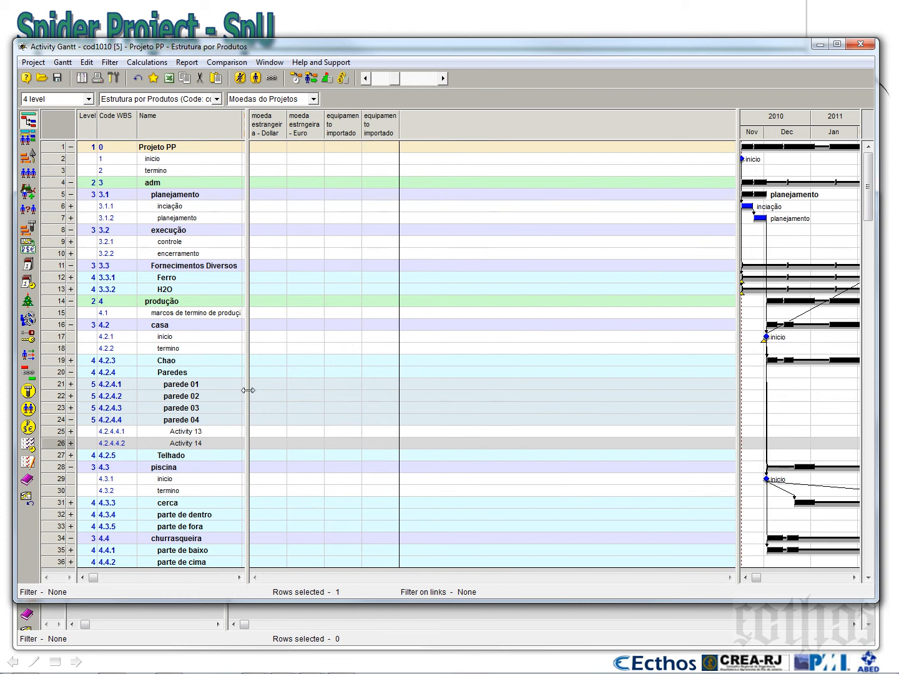
Widen the main activity table and add a full-width Remaining column for the cost center Geral after the Finish dates
{"action": "left_click_drag", "start_coordinate": [246, 389], "coordinate": [243, 392]}
{"action": "left_click_drag", "start_coordinate": [243, 166], "coordinate": [498, 167]}
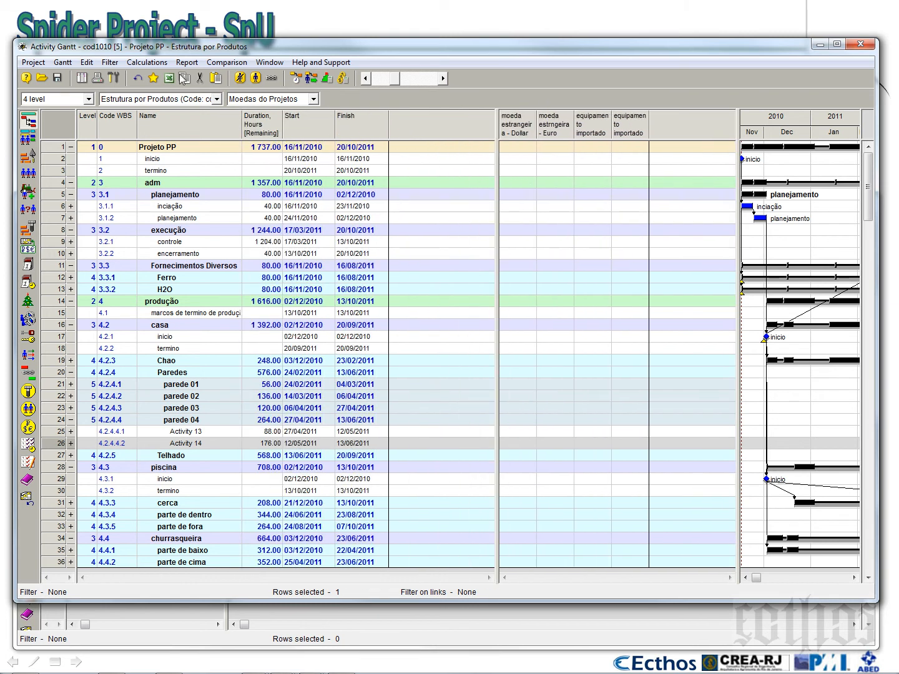
{"action": "right_click", "coordinate": [409, 125]}
{"action": "left_click", "coordinate": [418, 133]}
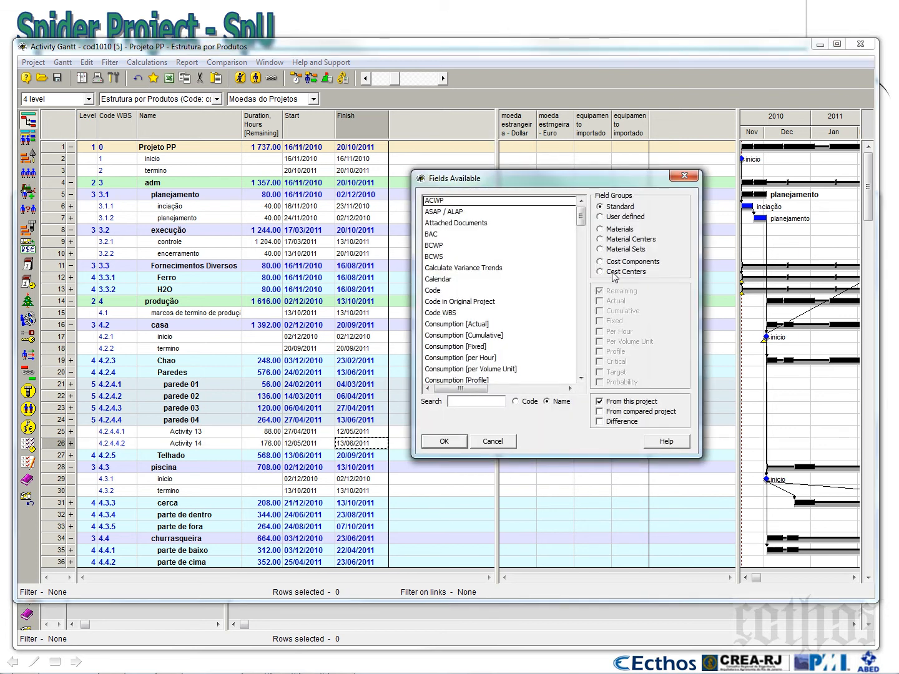
{"action": "left_click", "coordinate": [614, 272]}
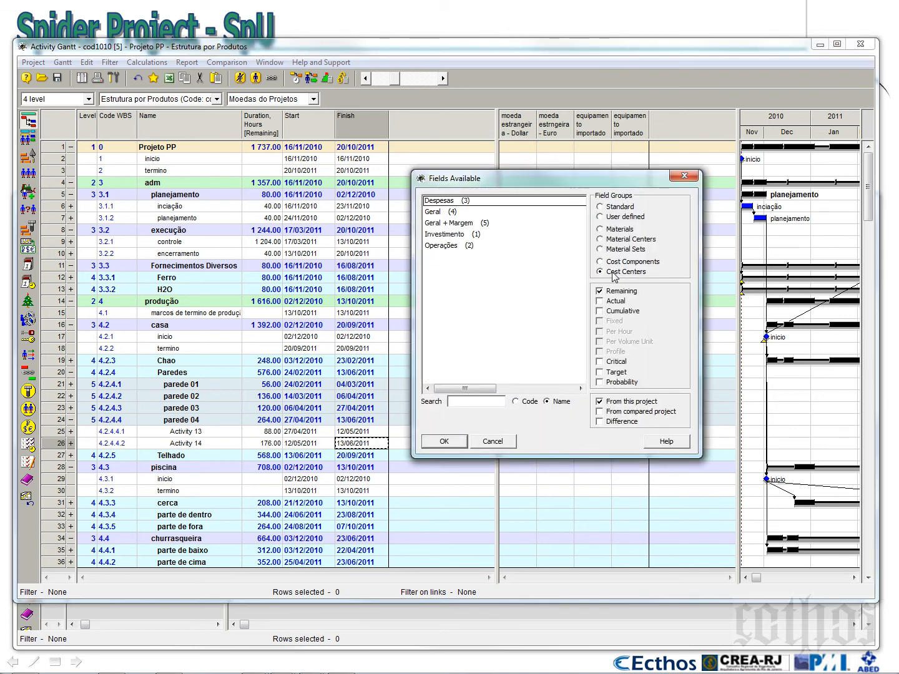
{"action": "left_click", "coordinate": [443, 212]}
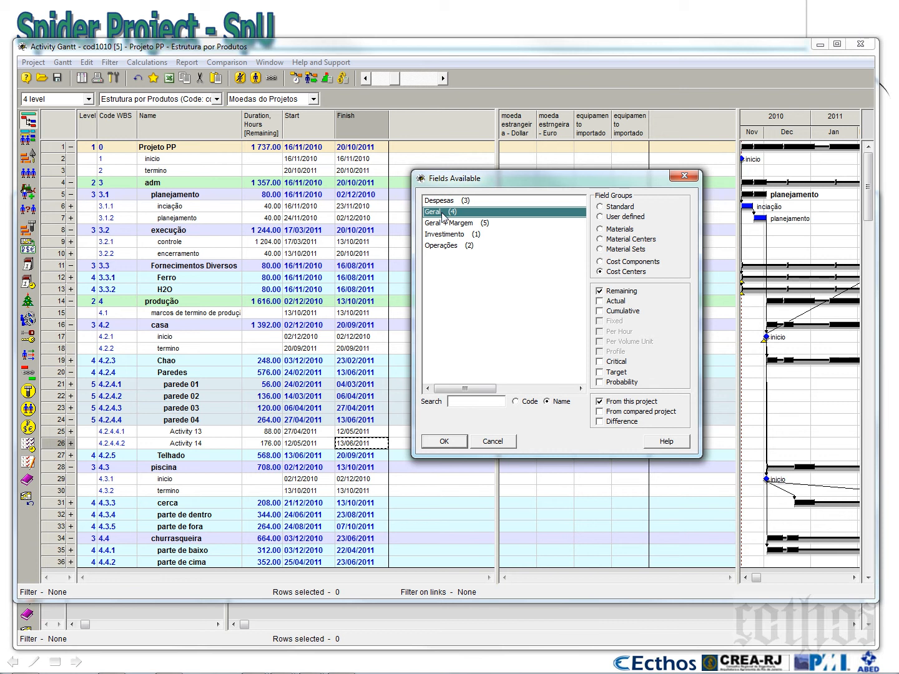
{"action": "left_click", "coordinate": [444, 442]}
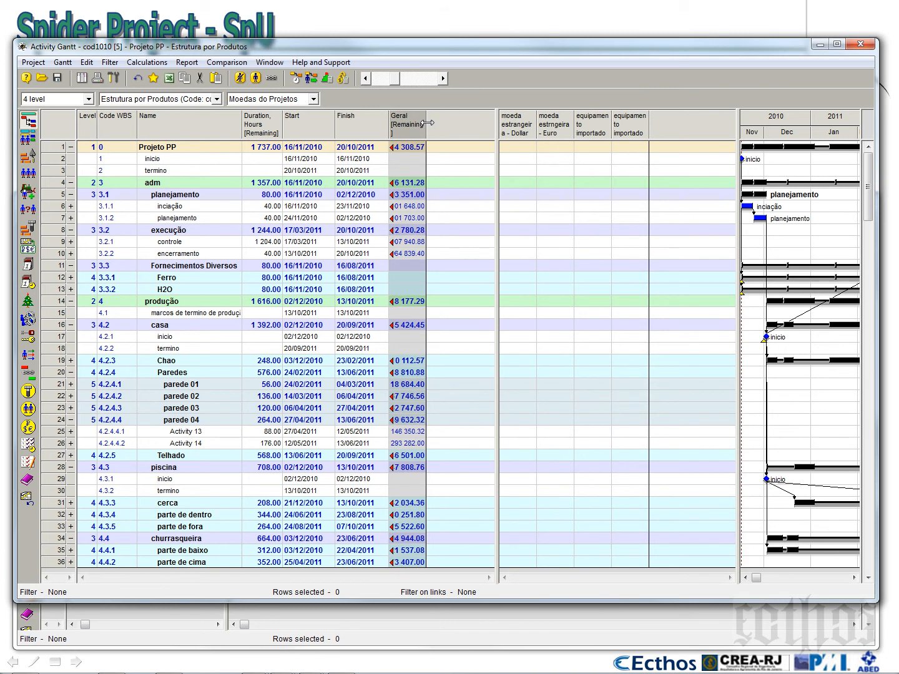
{"action": "left_click_drag", "start_coordinate": [433, 123], "coordinate": [457, 123]}
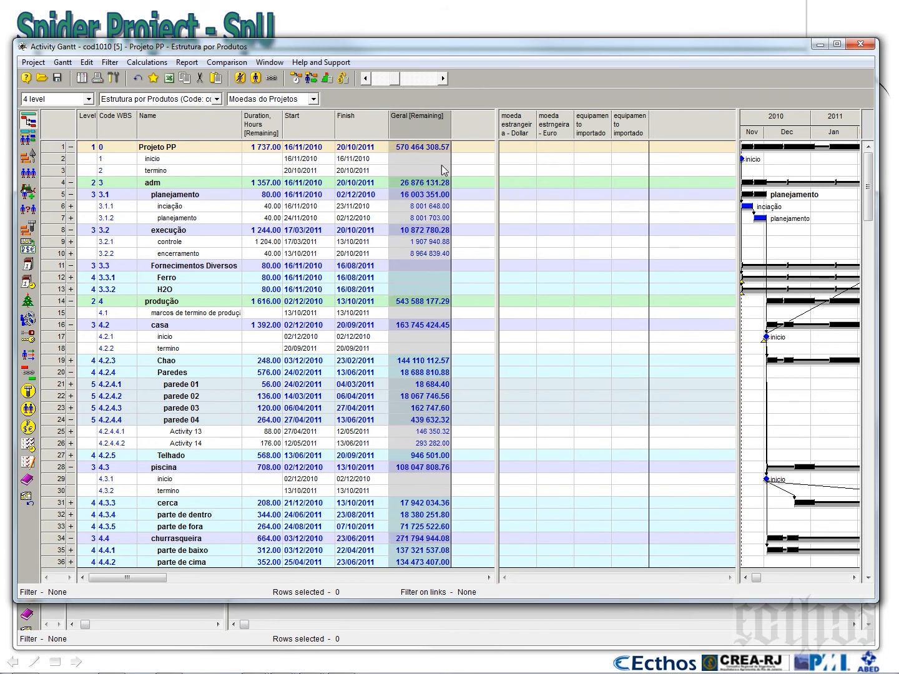
Replace the Geral Remaining column with a Cumulative column of the cost center Geral, wide enough for full amounts
{"action": "right_click", "coordinate": [464, 121]}
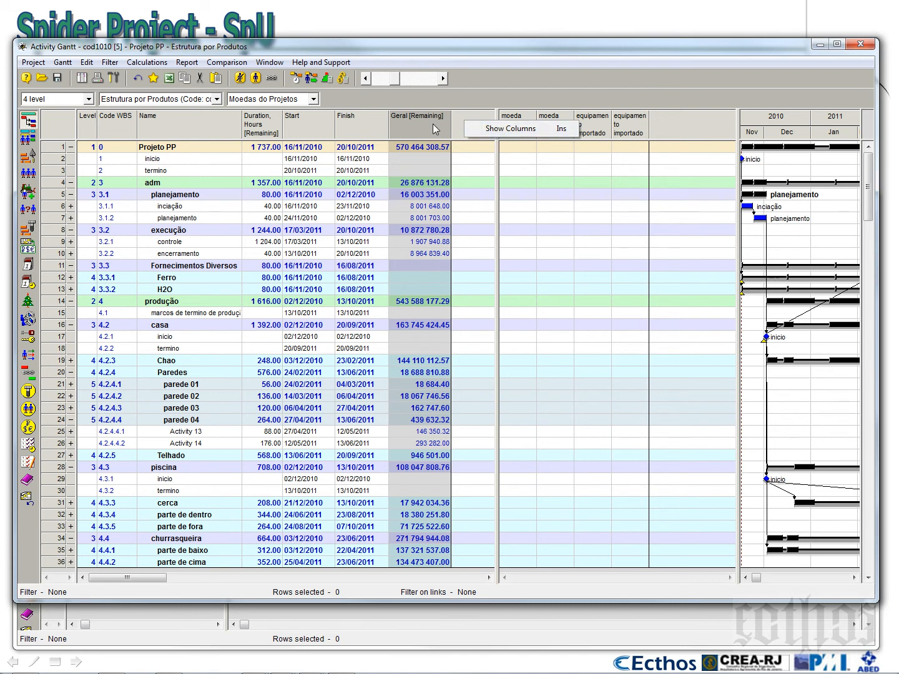
{"action": "left_click", "coordinate": [494, 130]}
{"action": "left_click", "coordinate": [625, 273]}
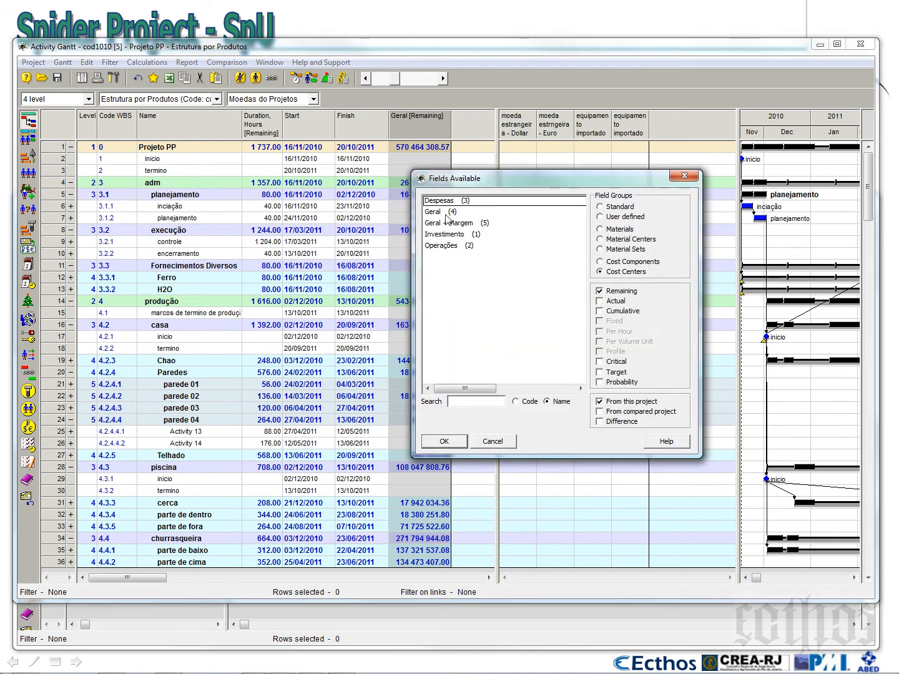
{"action": "left_click", "coordinate": [446, 213]}
{"action": "left_click", "coordinate": [615, 312]}
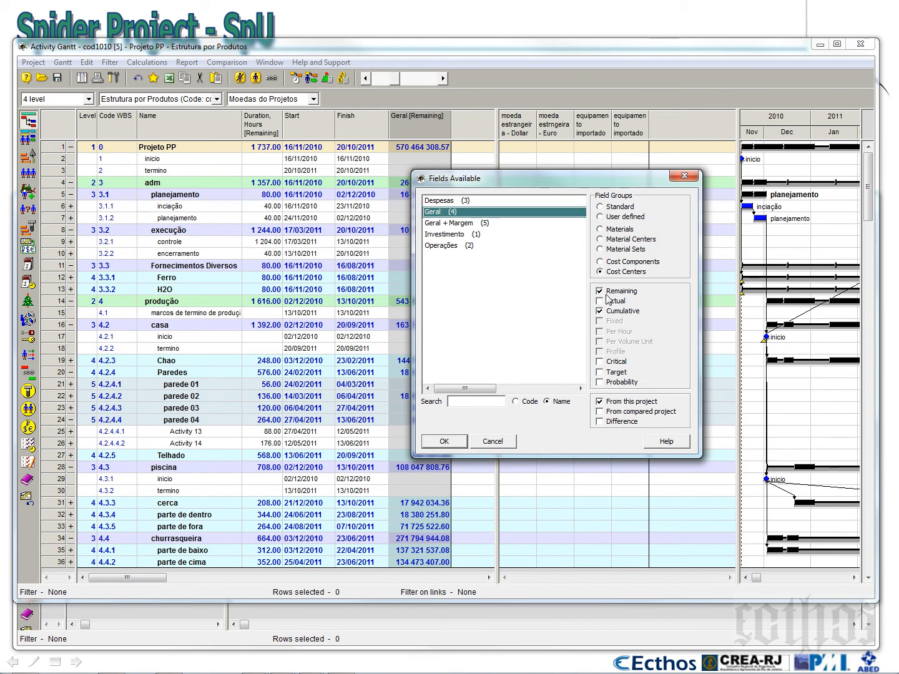
{"action": "left_click", "coordinate": [454, 440]}
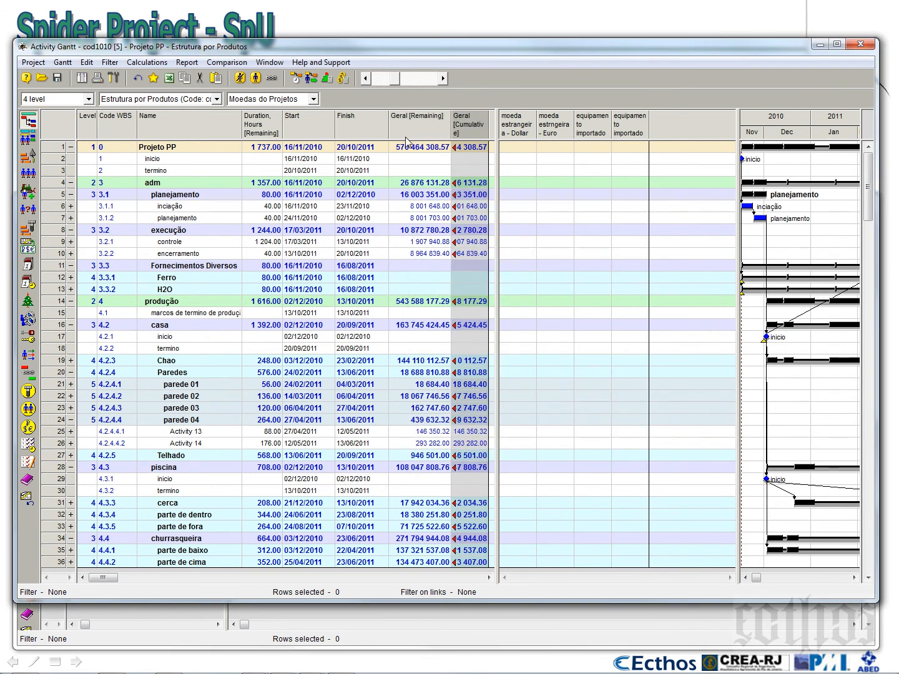
{"action": "key", "text": "Delete"}
{"action": "left_click_drag", "start_coordinate": [427, 123], "coordinate": [452, 124]}
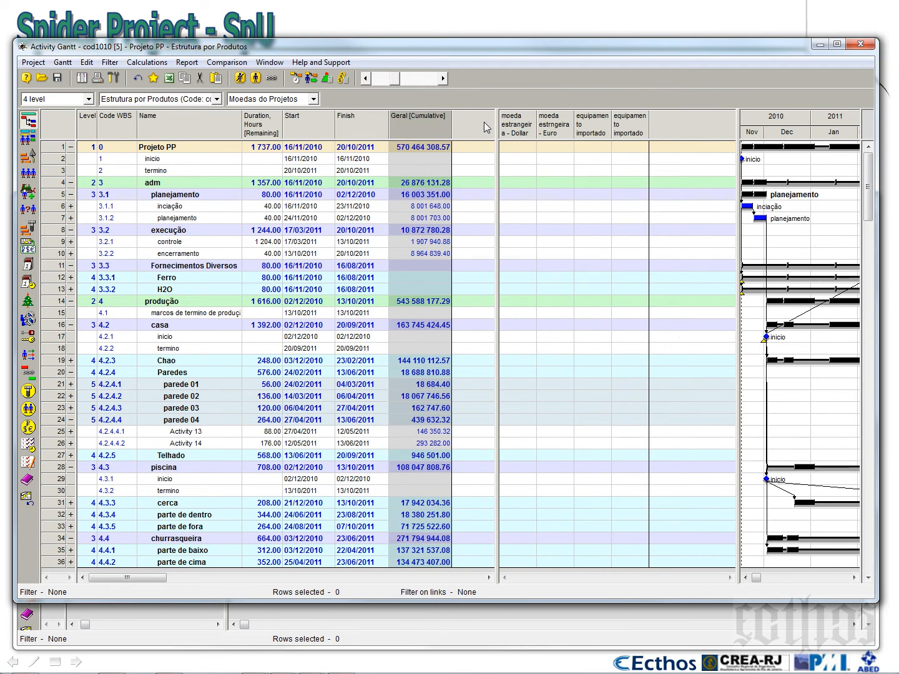
Add the compared project's Cumulative column for the cost center Geral and widen it and the table area
{"action": "right_click", "coordinate": [463, 119]}
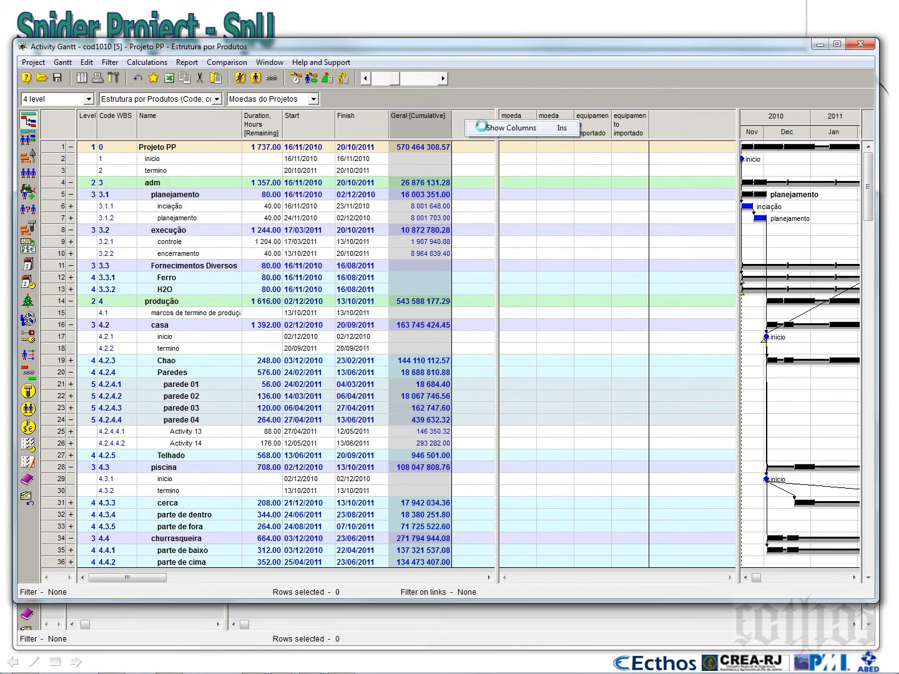
{"action": "left_click", "coordinate": [484, 128]}
{"action": "left_click", "coordinate": [626, 272]}
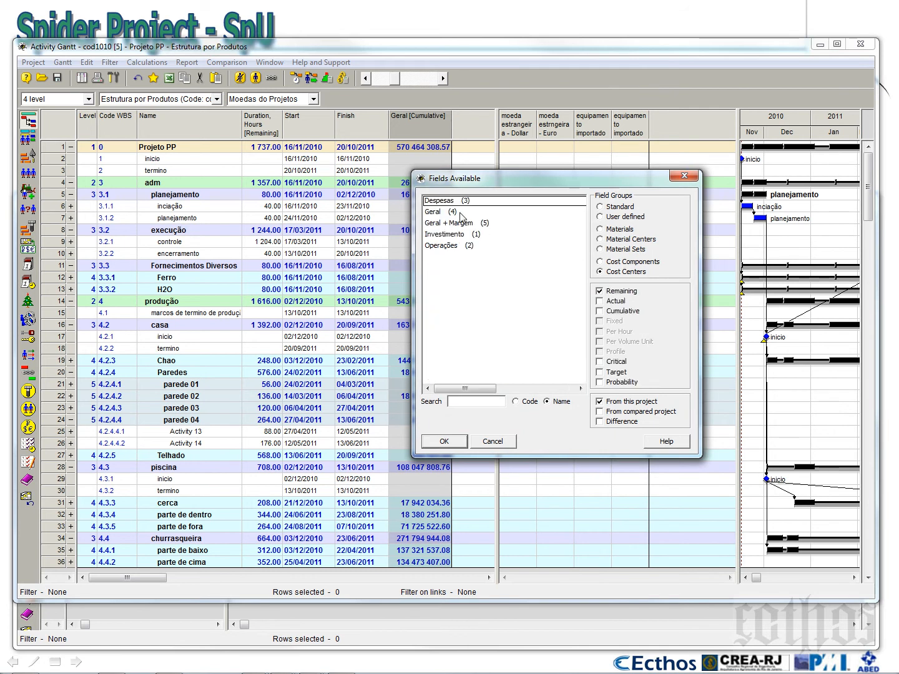
{"action": "left_click", "coordinate": [439, 214]}
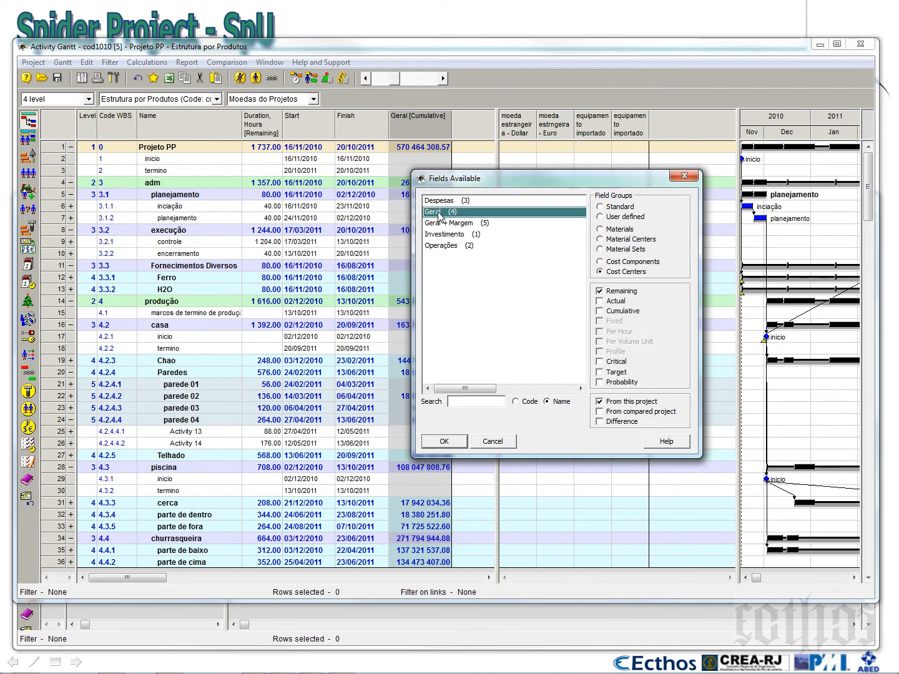
{"action": "left_click", "coordinate": [600, 311]}
{"action": "left_click", "coordinate": [601, 291]}
{"action": "left_click", "coordinate": [441, 444]}
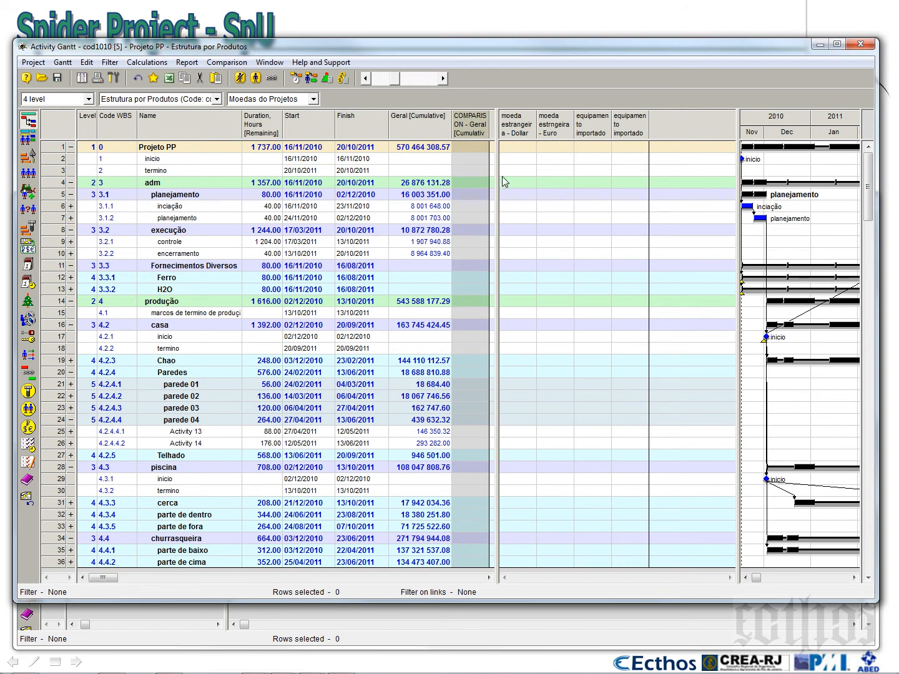
{"action": "mouse_move", "coordinate": [495, 127]}
{"action": "left_mouse_down"}
{"action": "mouse_move", "coordinate": [524, 131]}
{"action": "mouse_move", "coordinate": [505, 128]}
{"action": "left_mouse_up"}
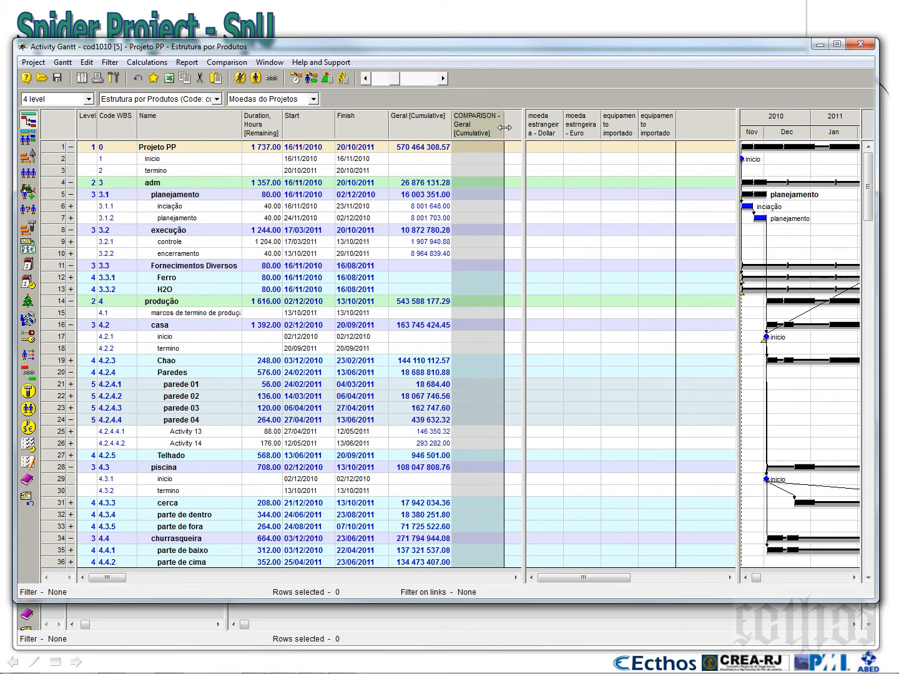
{"action": "left_click", "coordinate": [227, 62]}
{"action": "left_click", "coordinate": [253, 77]}
{"action": "key", "text": "Return"}
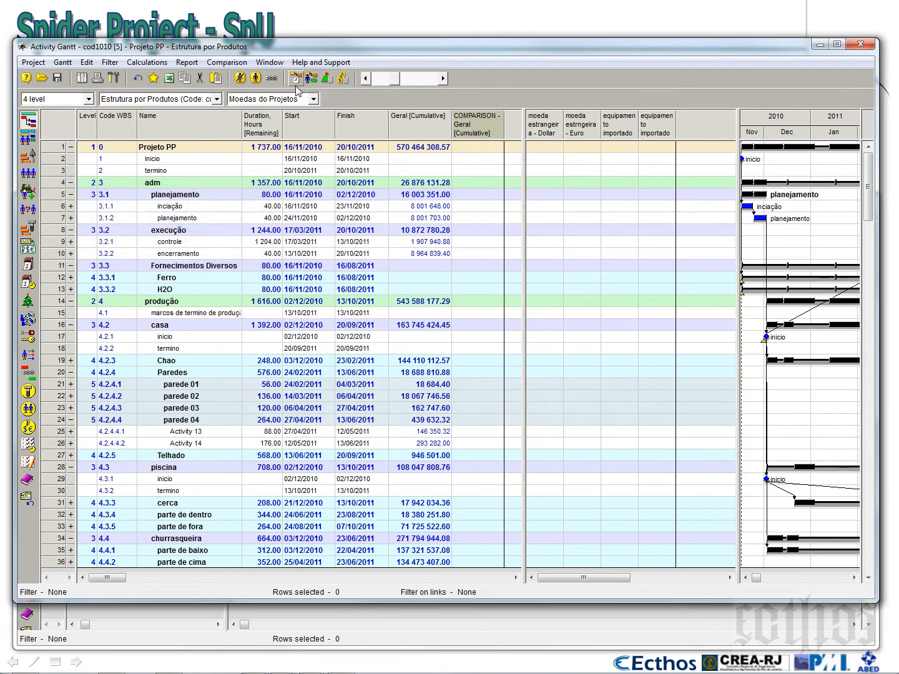
Run the cost and material calculation for the project and close its report
{"action": "left_click", "coordinate": [343, 78]}
{"action": "key", "text": "Return"}
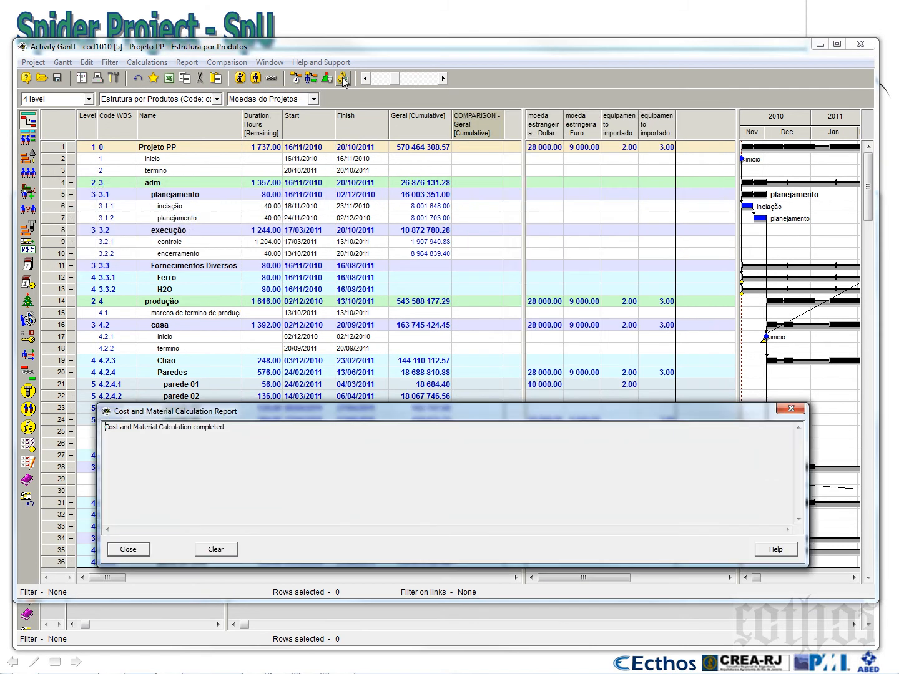
{"action": "left_click", "coordinate": [141, 553]}
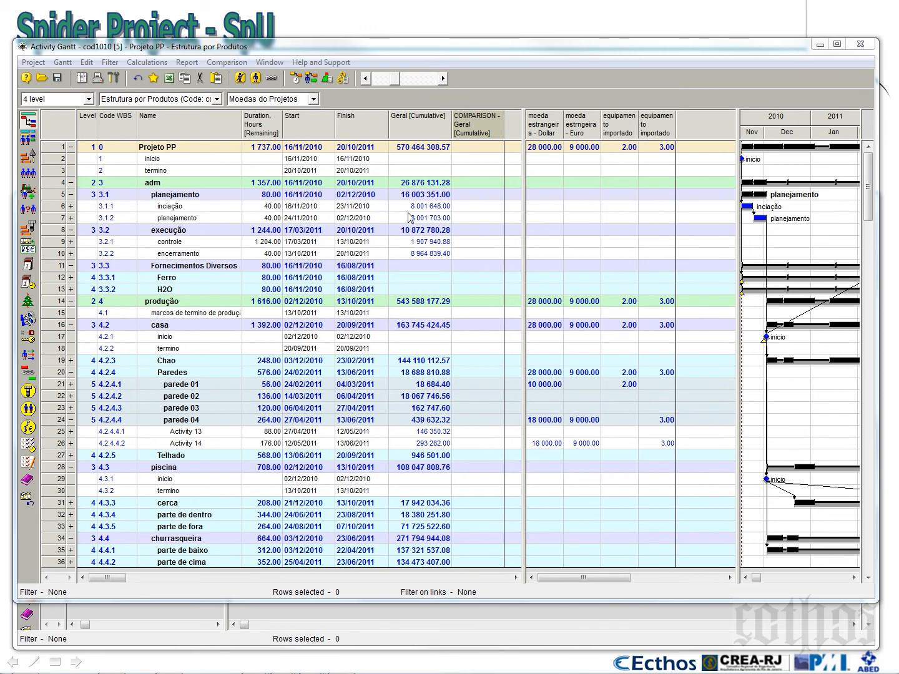
Adjust the divider between the two tables and widen the Dollar, Euro and imported equipment columns
{"action": "left_click_drag", "start_coordinate": [448, 128], "coordinate": [450, 129]}
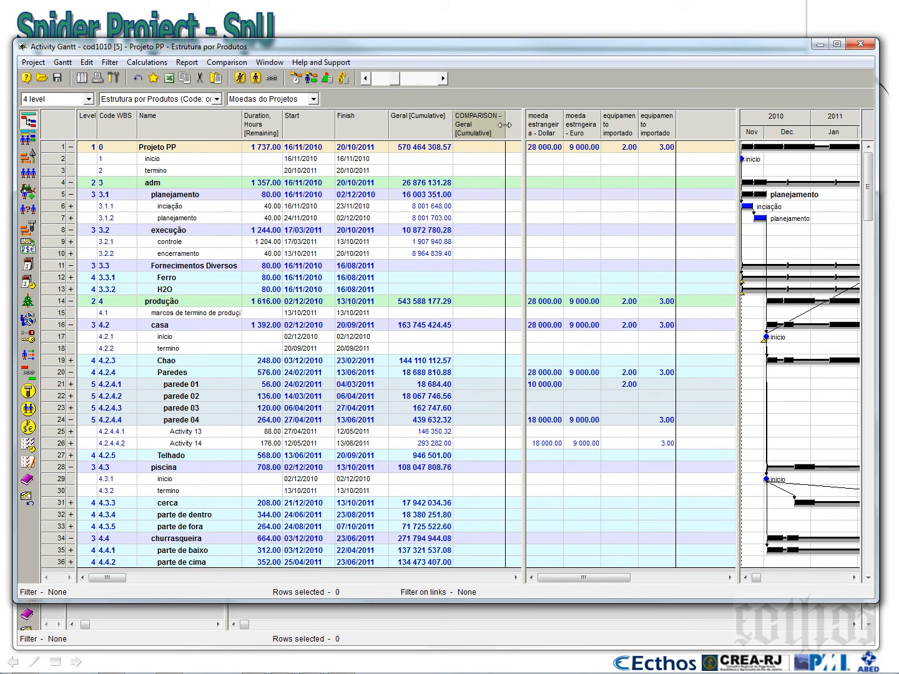
{"action": "left_click_drag", "start_coordinate": [524, 129], "coordinate": [511, 132]}
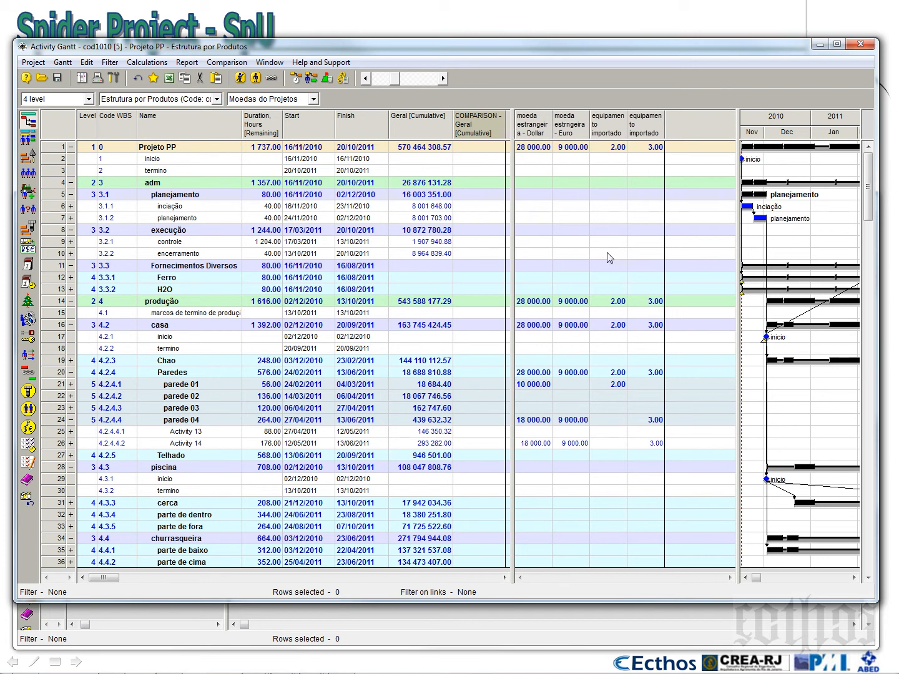
{"action": "left_click_drag", "start_coordinate": [552, 123], "coordinate": [693, 123]}
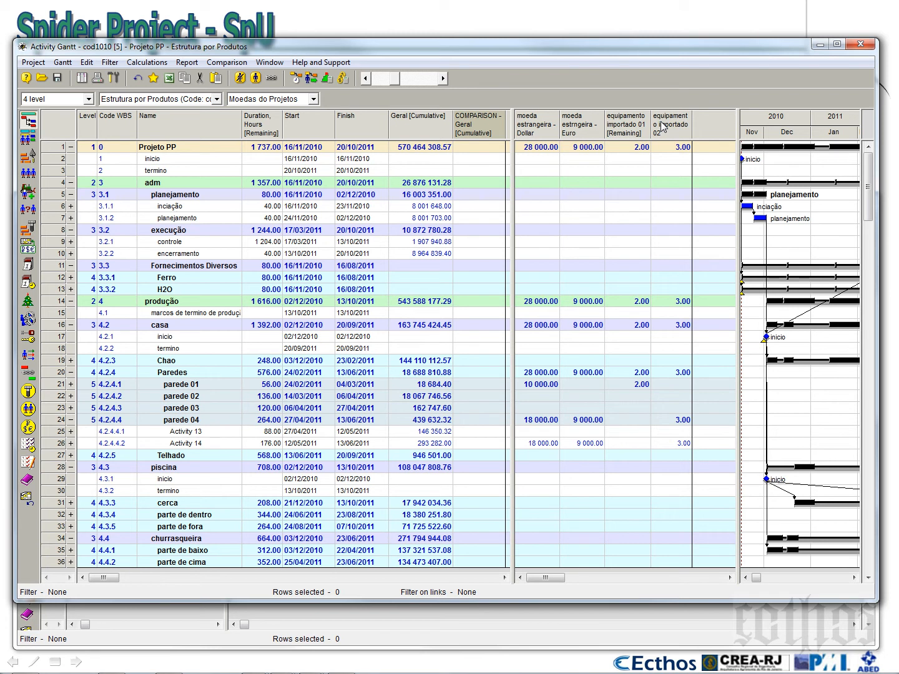
Insert the Remaining column of the cost component custo before the Dollar column and widen it to show full amounts
{"action": "left_click", "coordinate": [537, 135]}
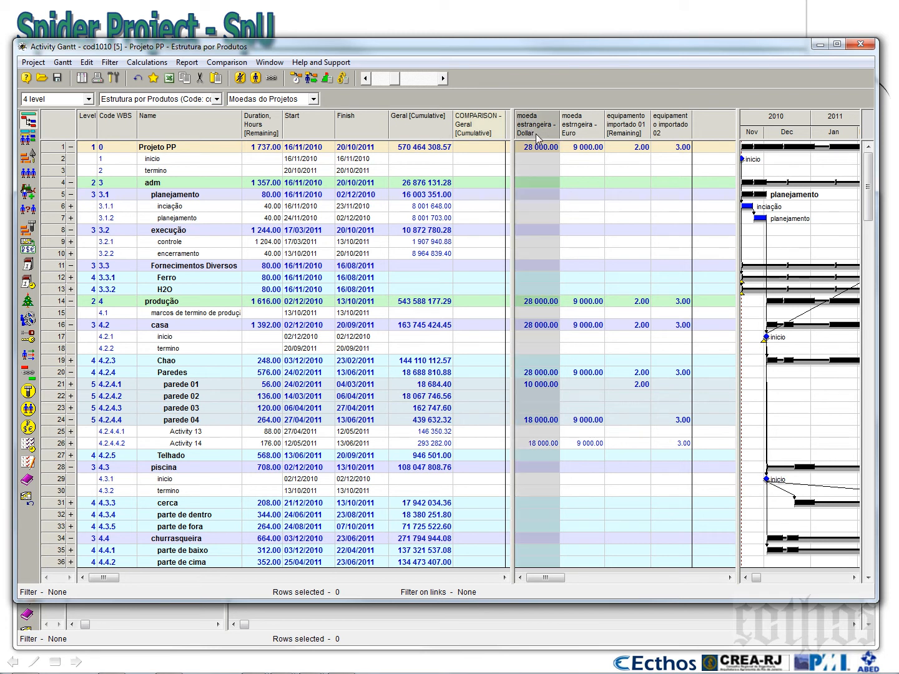
{"action": "left_click", "coordinate": [592, 128]}
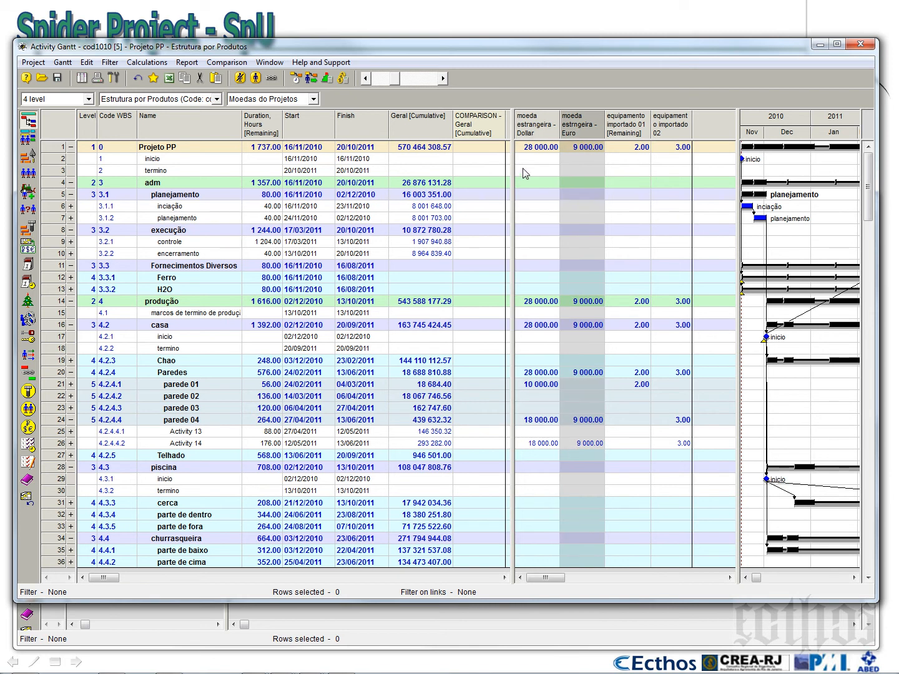
{"action": "right_click", "coordinate": [542, 122]}
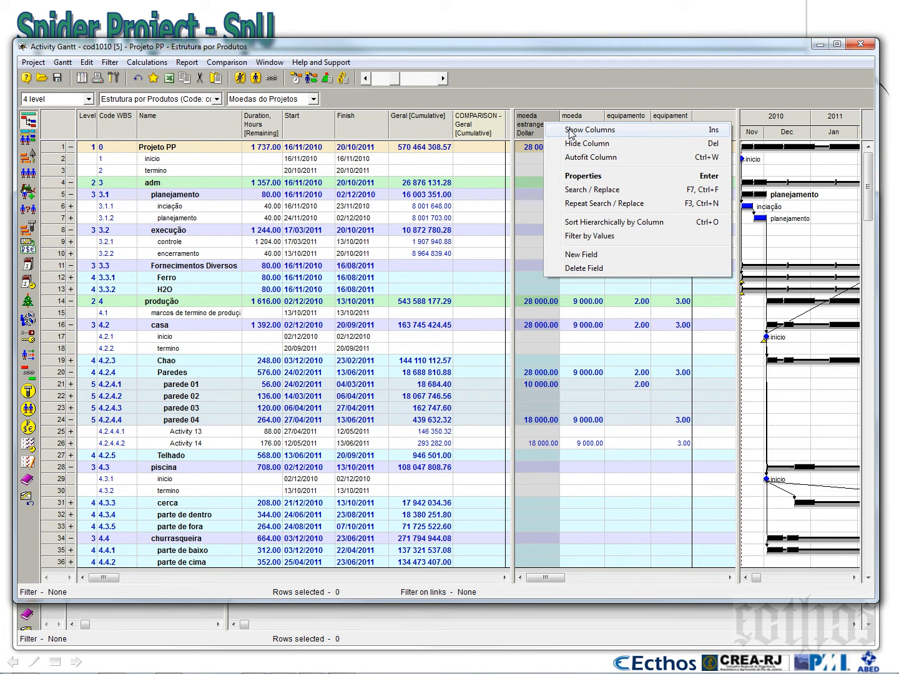
{"action": "left_click", "coordinate": [570, 131]}
{"action": "left_click", "coordinate": [614, 264]}
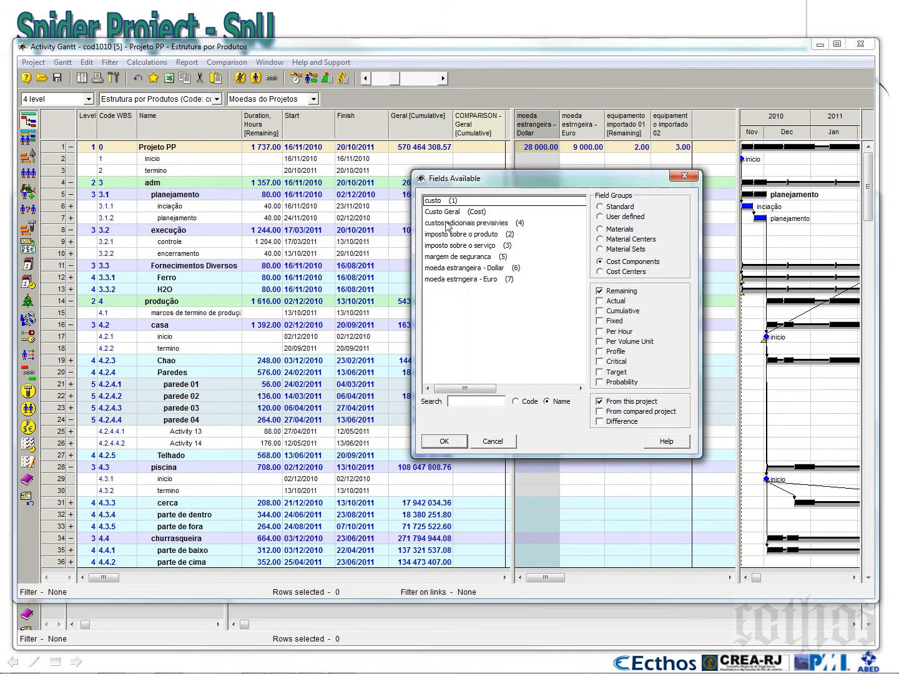
{"action": "left_click", "coordinate": [437, 202]}
{"action": "left_click", "coordinate": [441, 441]}
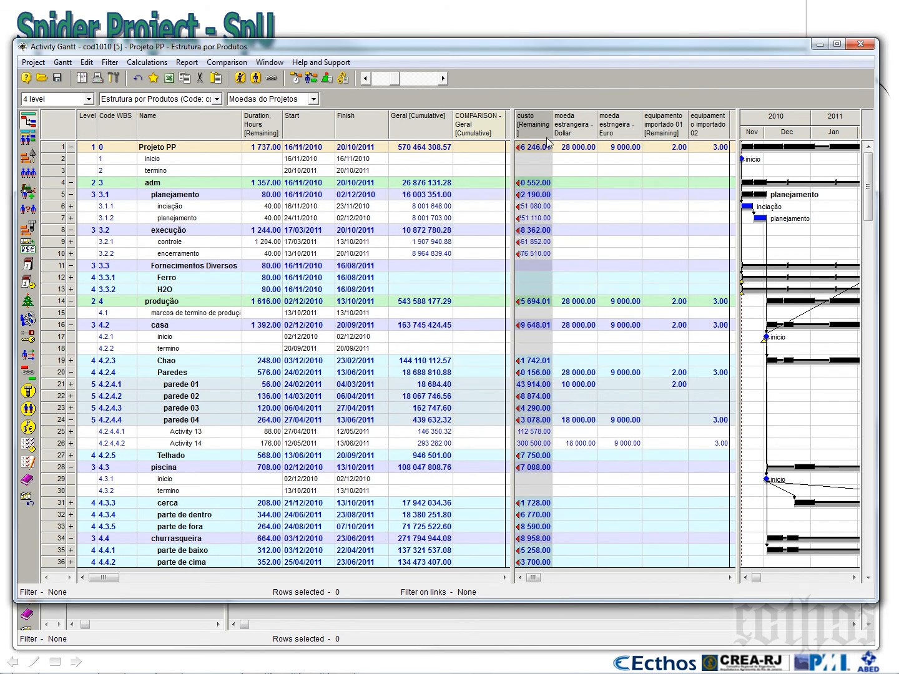
{"action": "left_click_drag", "start_coordinate": [560, 132], "coordinate": [581, 135]}
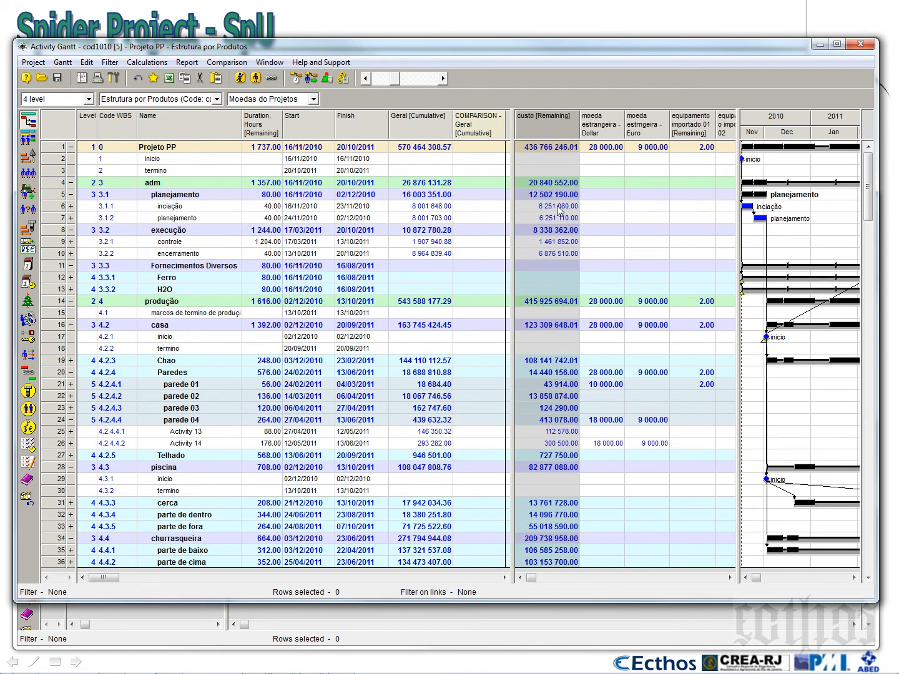
Enlarge the currency table to show the equipamento importado 02 column and expand parede 01 to list its activities
{"action": "left_click_drag", "start_coordinate": [739, 383], "coordinate": [759, 393]}
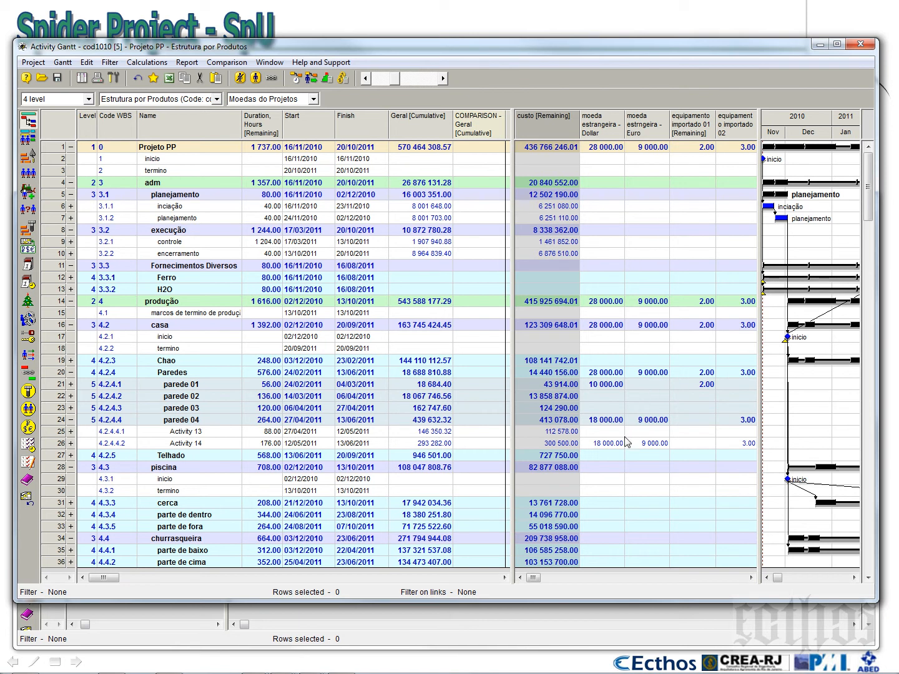
{"action": "left_click", "coordinate": [70, 384]}
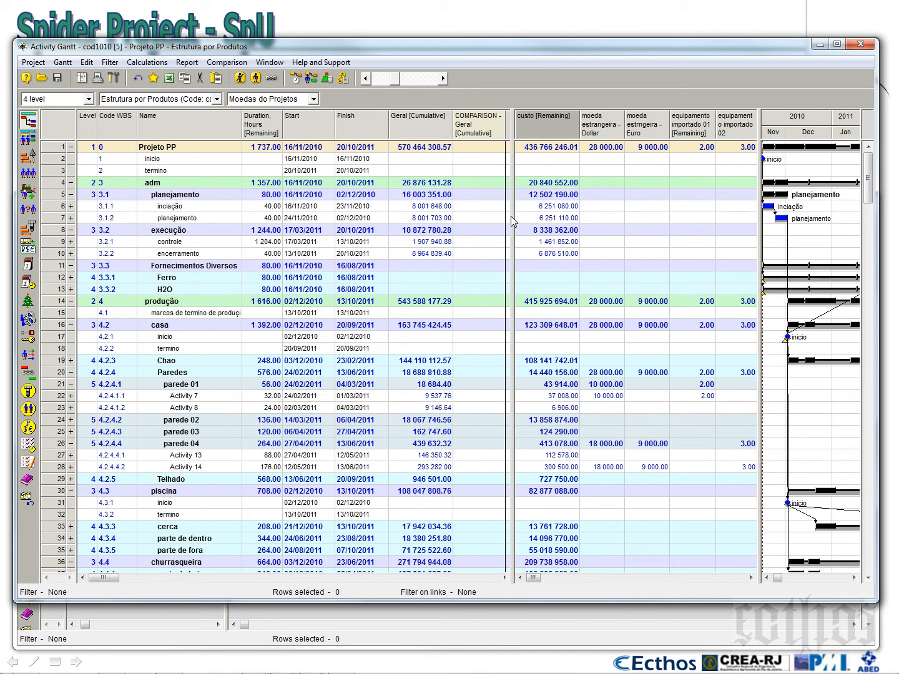
{"action": "left_click_drag", "start_coordinate": [512, 216], "coordinate": [511, 213]}
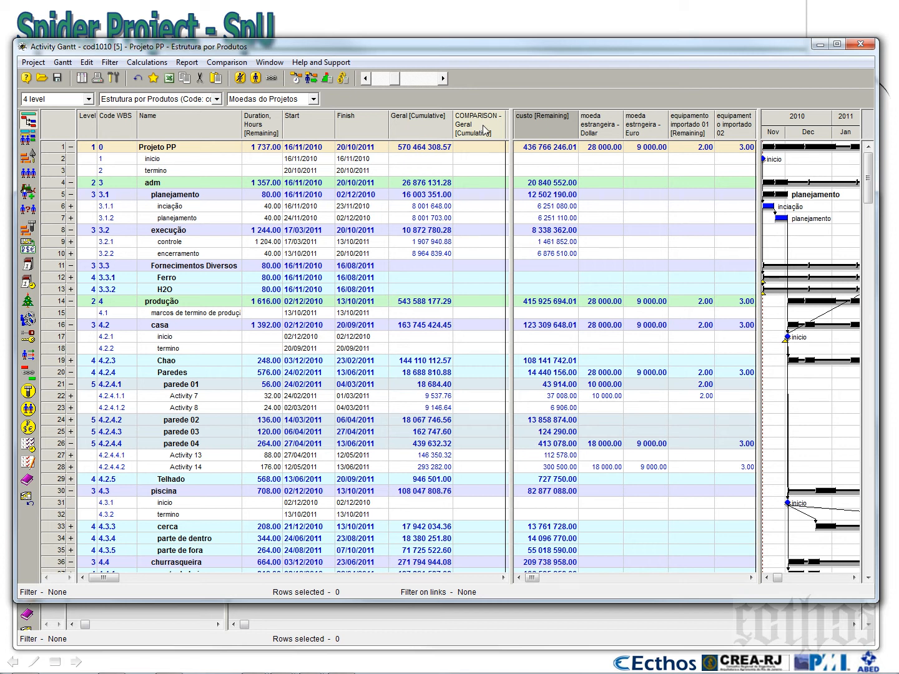
Compare the project with its baseline, adding the Investimento, Operações, Despesas, Geral and Geral + Margem cost centers as comparison fields
{"action": "left_click", "coordinate": [242, 63]}
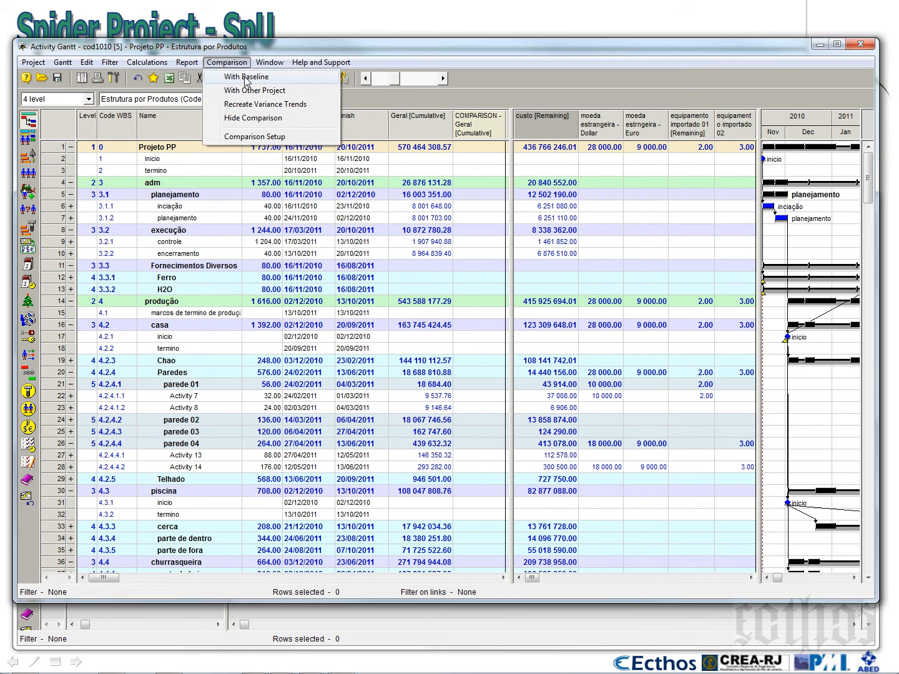
{"action": "left_click", "coordinate": [245, 78]}
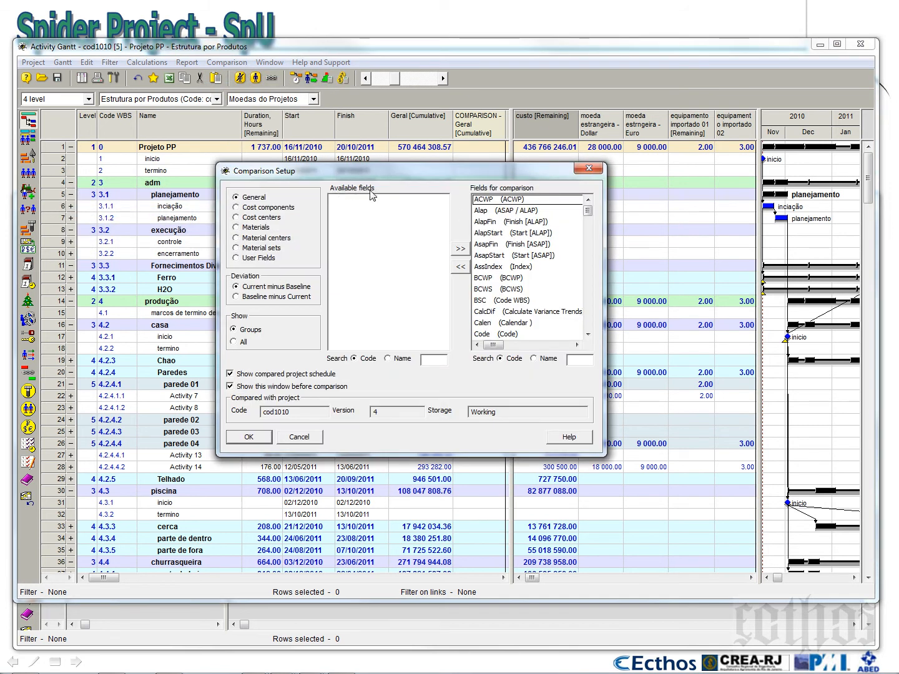
{"action": "left_click", "coordinate": [502, 201]}
{"action": "left_click_drag", "start_coordinate": [501, 201], "coordinate": [511, 355]}
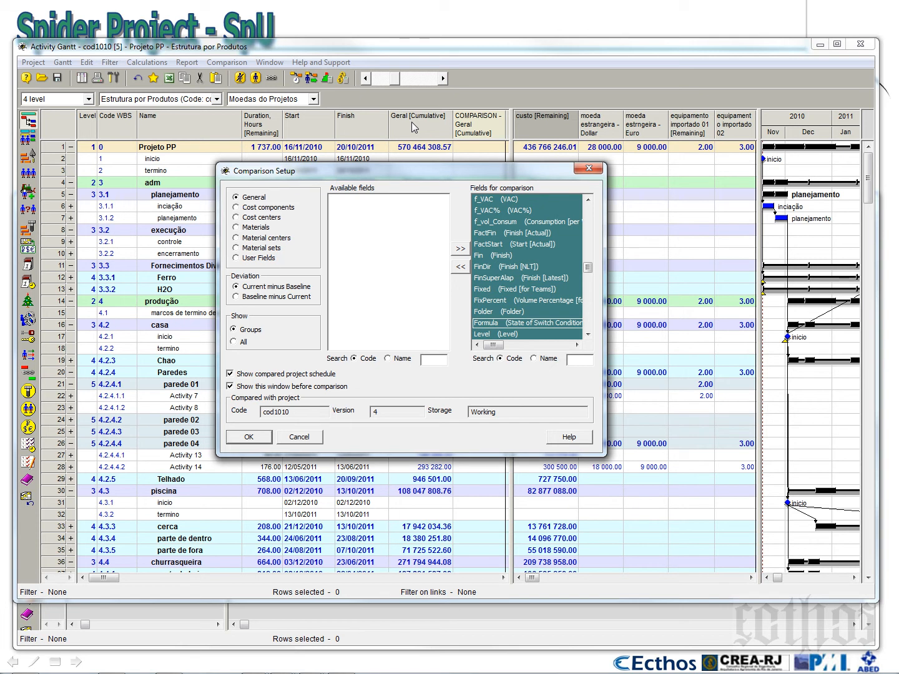
{"action": "left_click", "coordinate": [236, 216]}
{"action": "left_click_drag", "start_coordinate": [362, 200], "coordinate": [361, 247]}
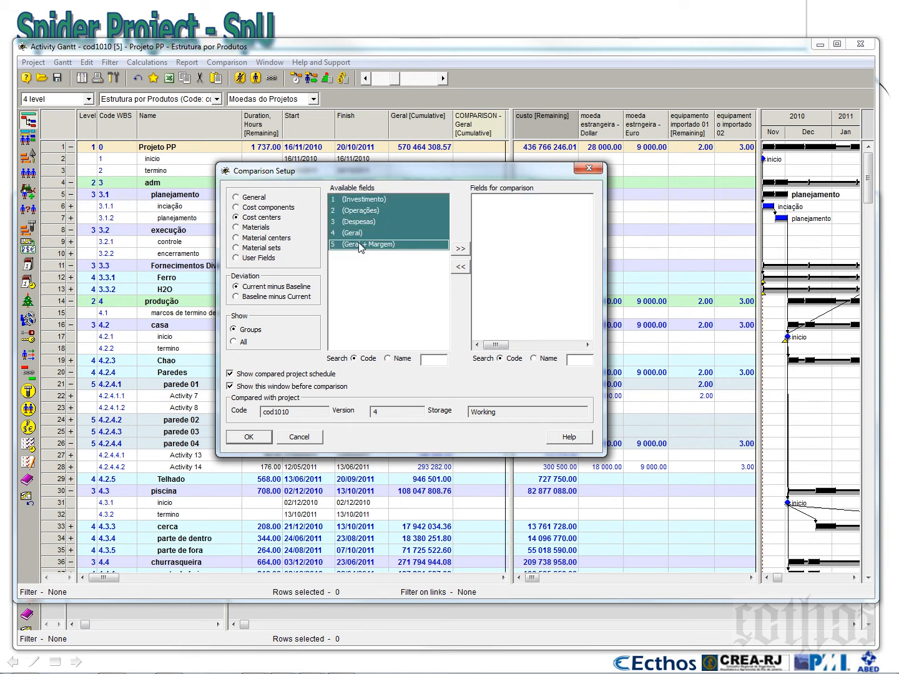
{"action": "left_click", "coordinate": [460, 249]}
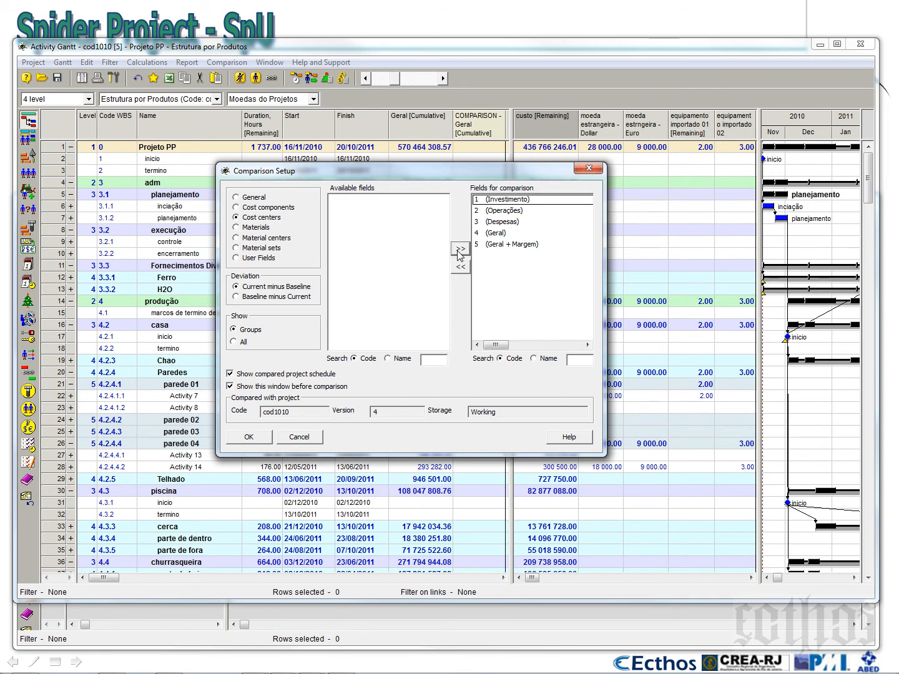
{"action": "left_click", "coordinate": [260, 439]}
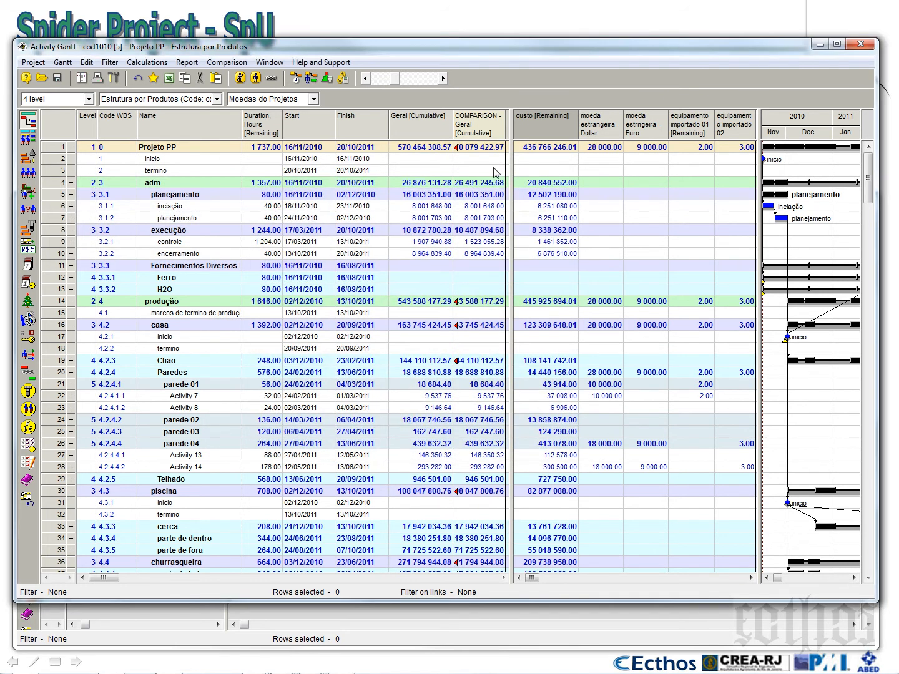
Widen the COMPARISON - Geral [Cumulative] column to show full amounts and compare Projeto PP's current and baseline totals
{"action": "mouse_move", "coordinate": [512, 133]}
{"action": "left_mouse_down"}
{"action": "mouse_move", "coordinate": [527, 132]}
{"action": "mouse_move", "coordinate": [514, 131]}
{"action": "left_mouse_up"}
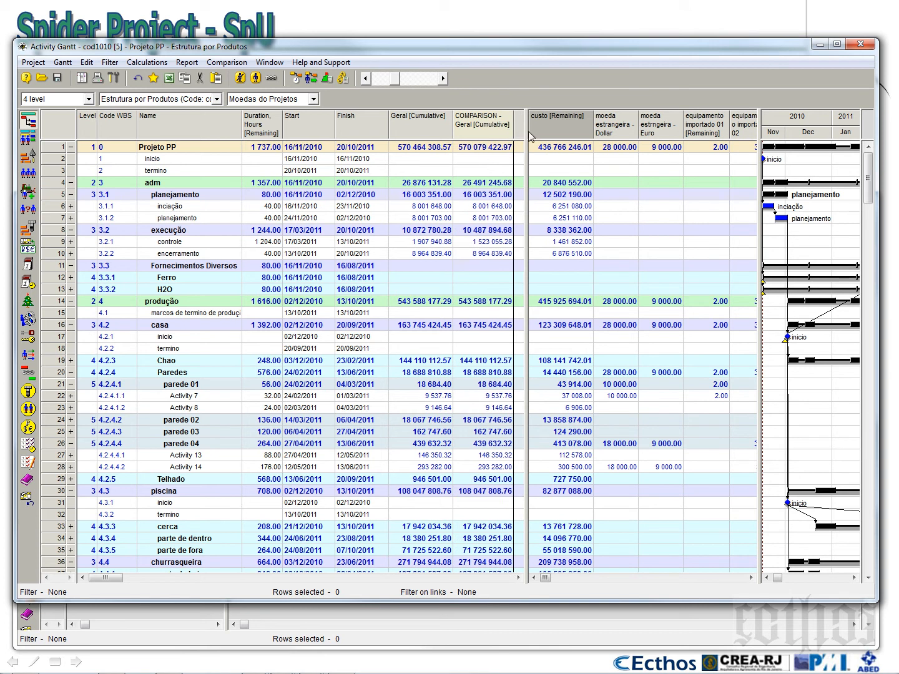
{"action": "left_click_drag", "start_coordinate": [526, 131], "coordinate": [519, 132]}
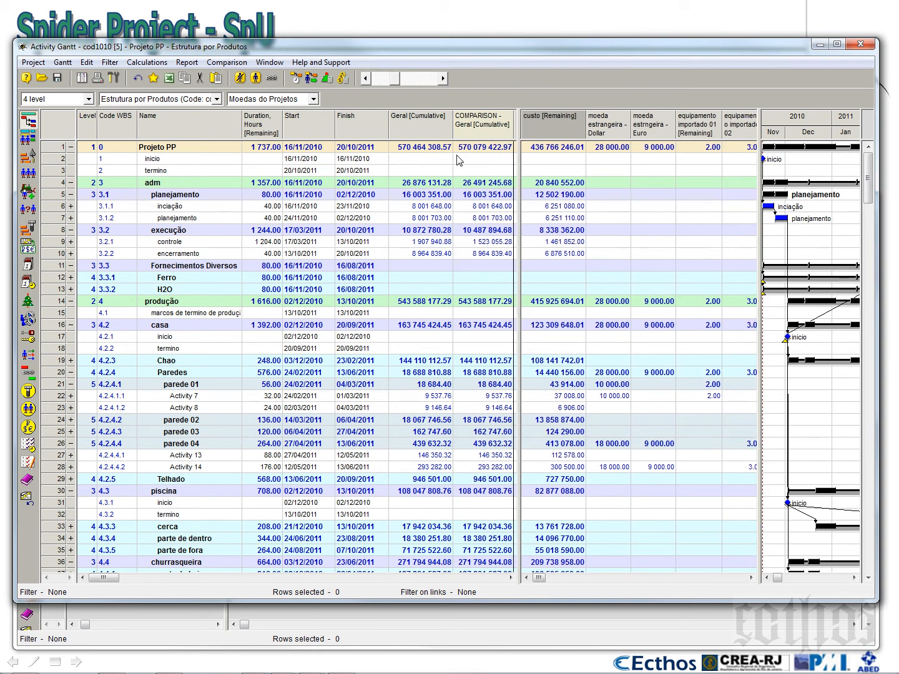
{"action": "left_click", "coordinate": [418, 147]}
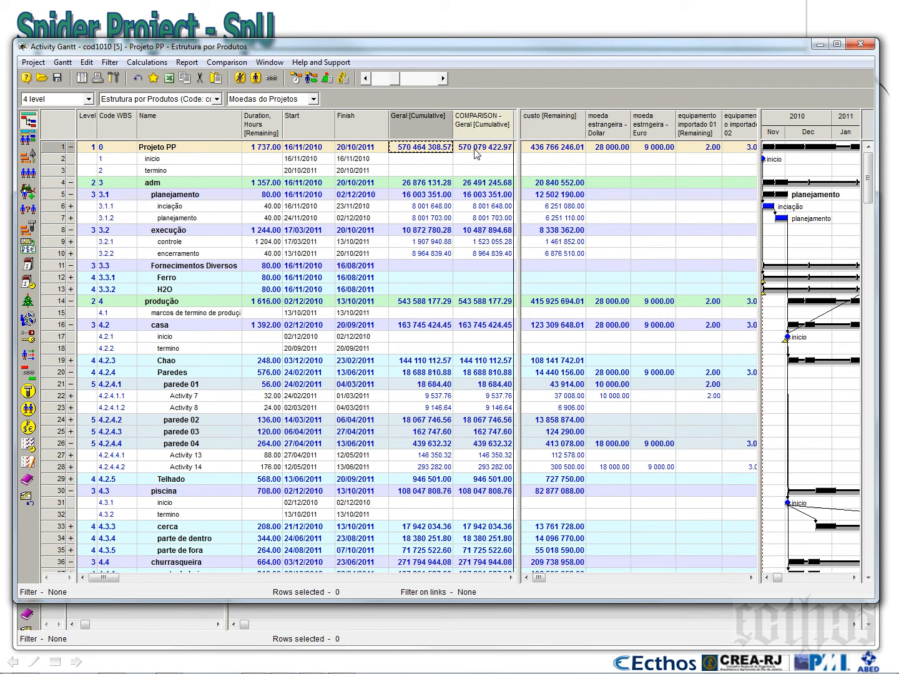
{"action": "left_click", "coordinate": [476, 150]}
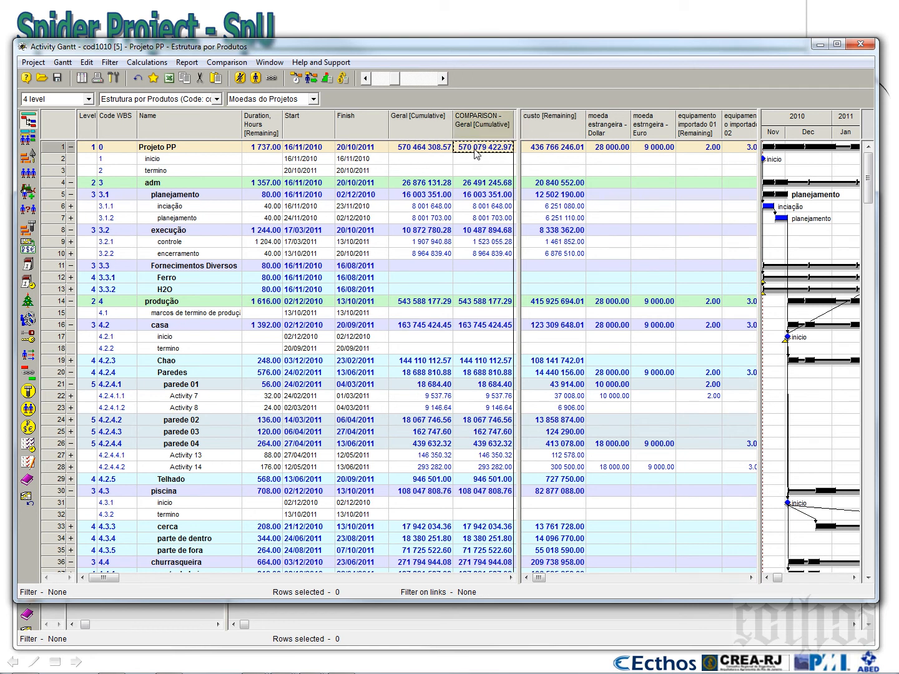
{"action": "left_click", "coordinate": [428, 146]}
{"action": "left_click", "coordinate": [473, 150]}
Check the current version and the baseline version in the project properties
{"action": "left_click", "coordinate": [33, 62]}
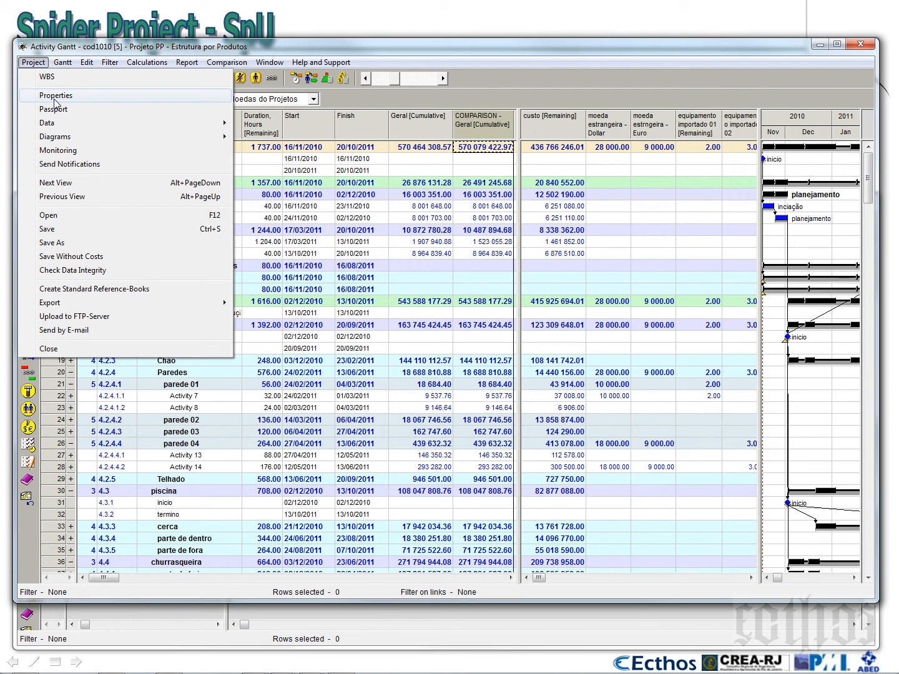
{"action": "left_click", "coordinate": [55, 103]}
{"action": "double_click", "coordinate": [480, 337]}
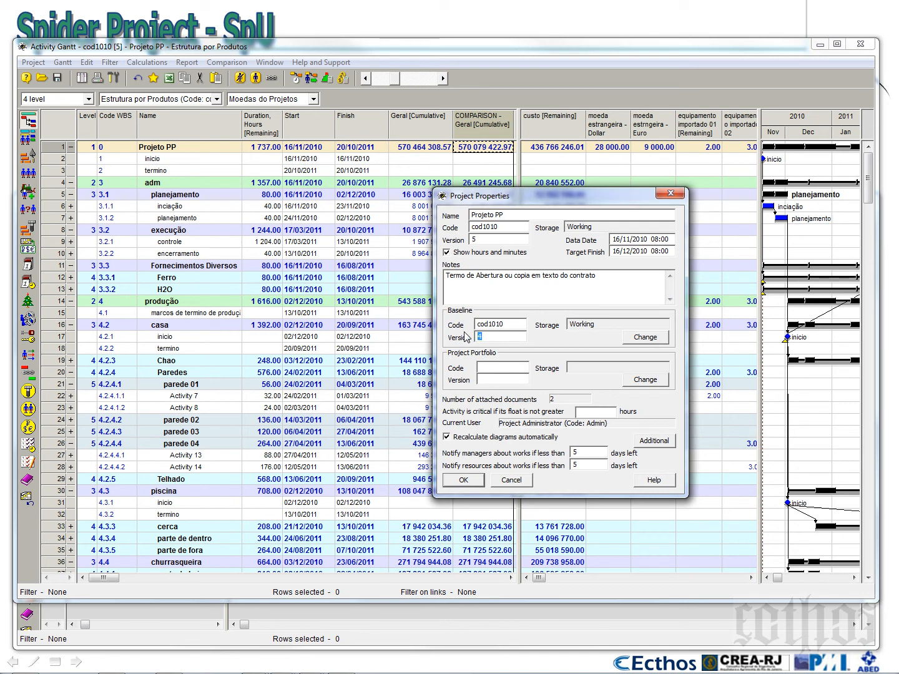
{"action": "left_click", "coordinate": [499, 241]}
{"action": "left_click", "coordinate": [498, 338]}
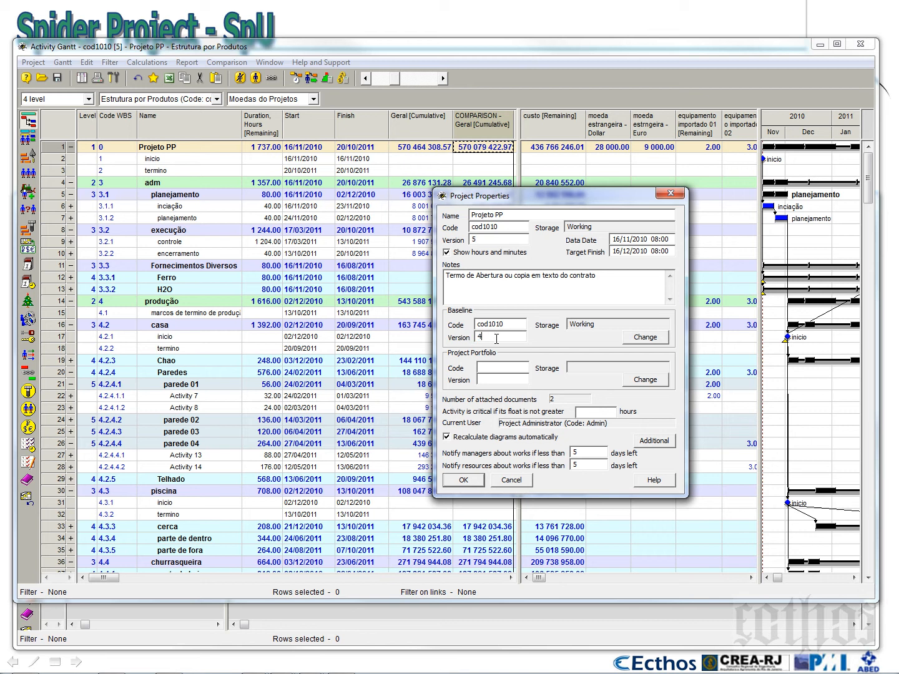
{"action": "left_click", "coordinate": [463, 480]}
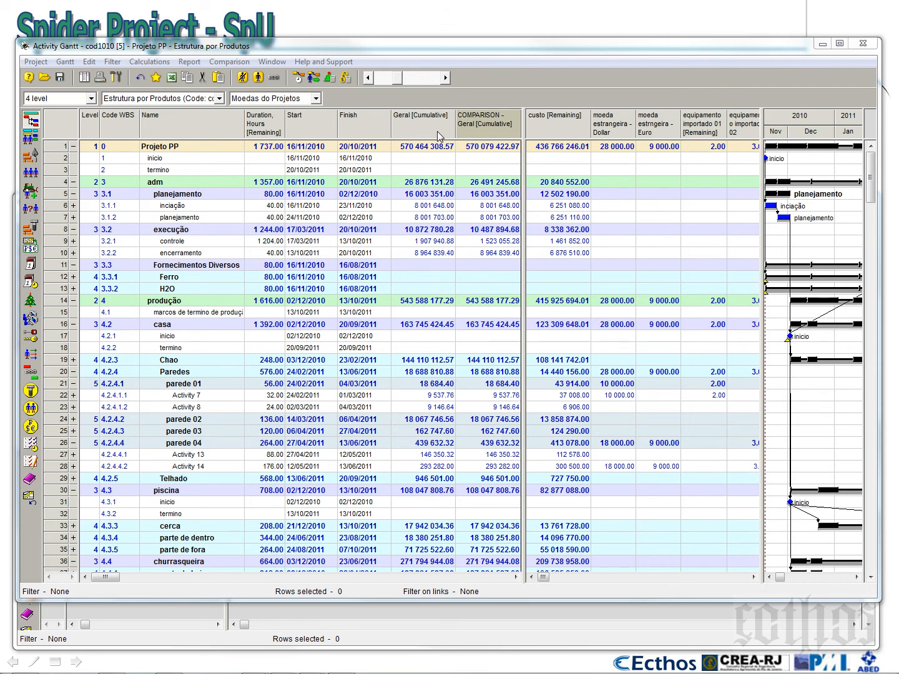
Show the Cost Centers table in the window holding Materials, keeping the Activity Gantt in the other window
{"action": "left_click", "coordinate": [30, 427]}
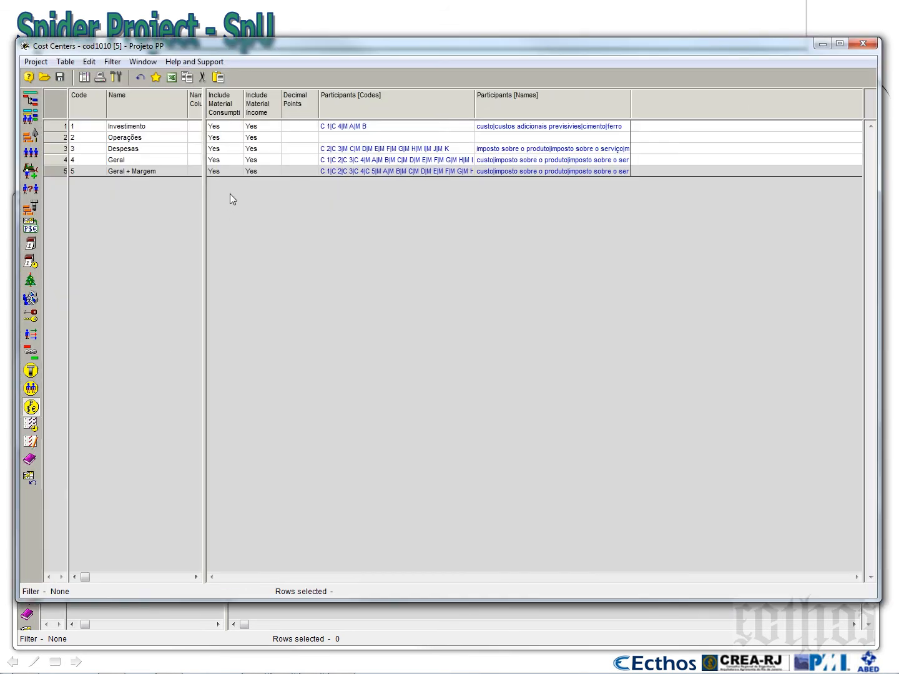
{"action": "left_click", "coordinate": [30, 99]}
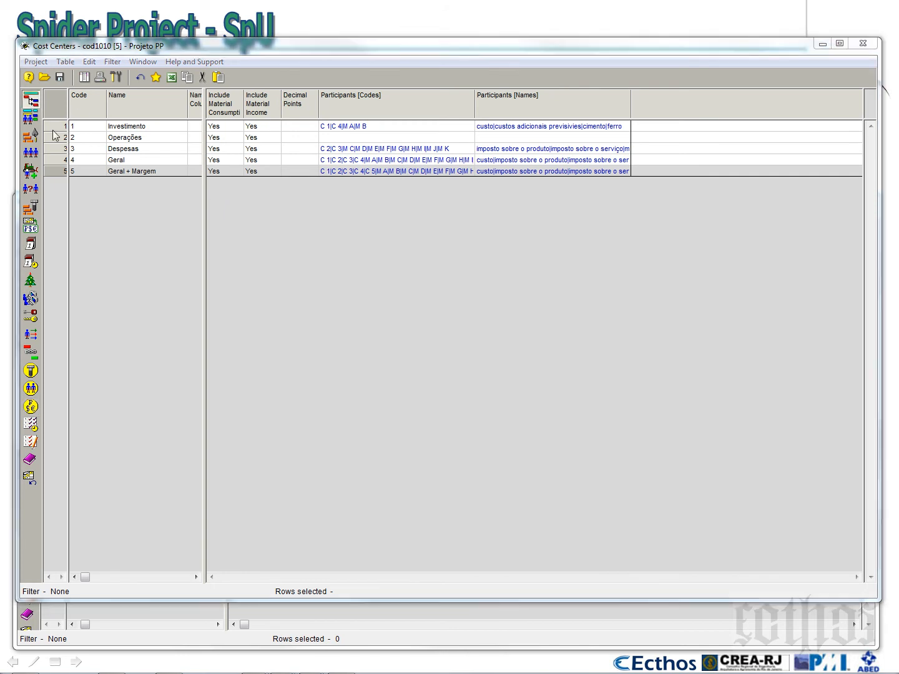
{"action": "left_click", "coordinate": [186, 606]}
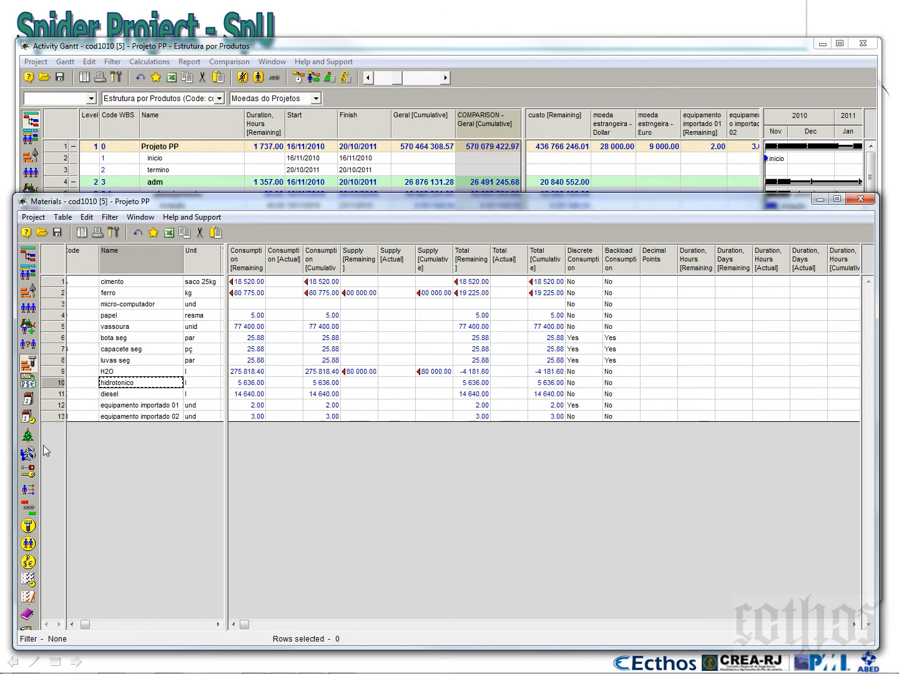
{"action": "left_click", "coordinate": [29, 568]}
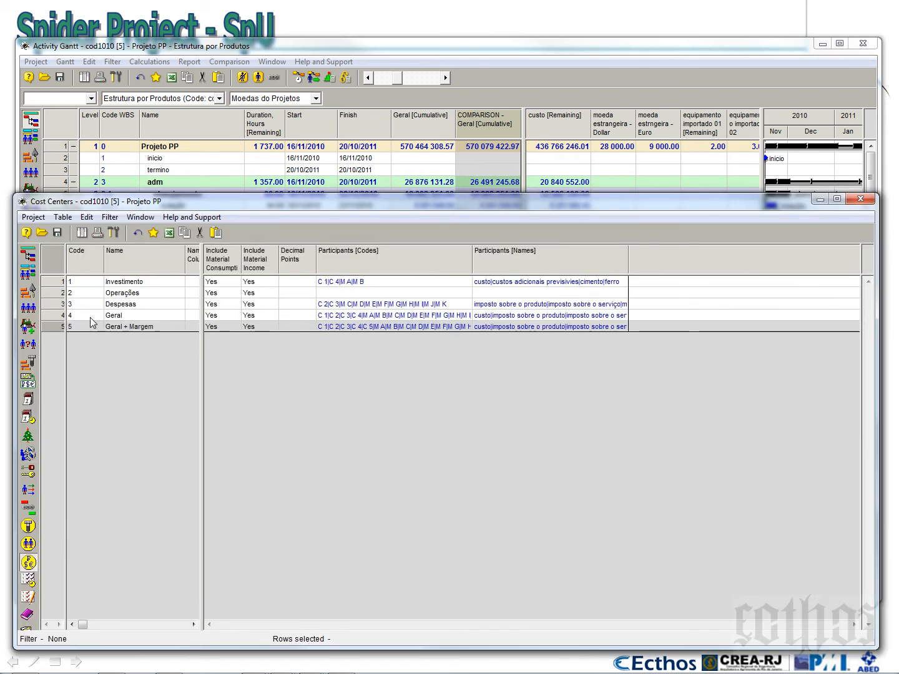
Add the cost components moeda estrangeira - Dollar and moeda estrngeira - Euro to the Geral cost center
{"action": "right_click", "coordinate": [58, 316]}
{"action": "left_click", "coordinate": [65, 325]}
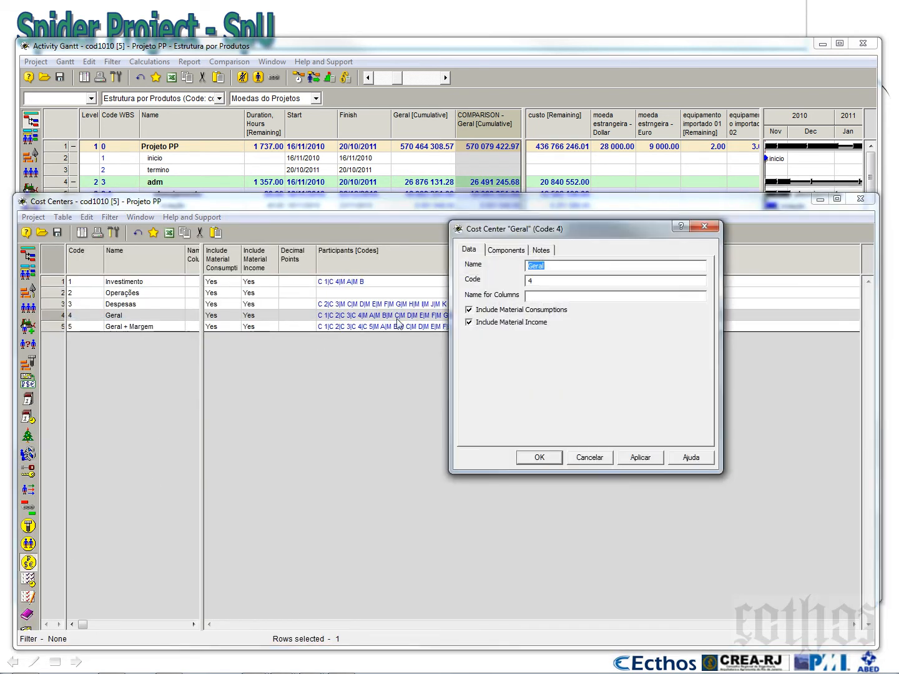
{"action": "left_click", "coordinate": [509, 251]}
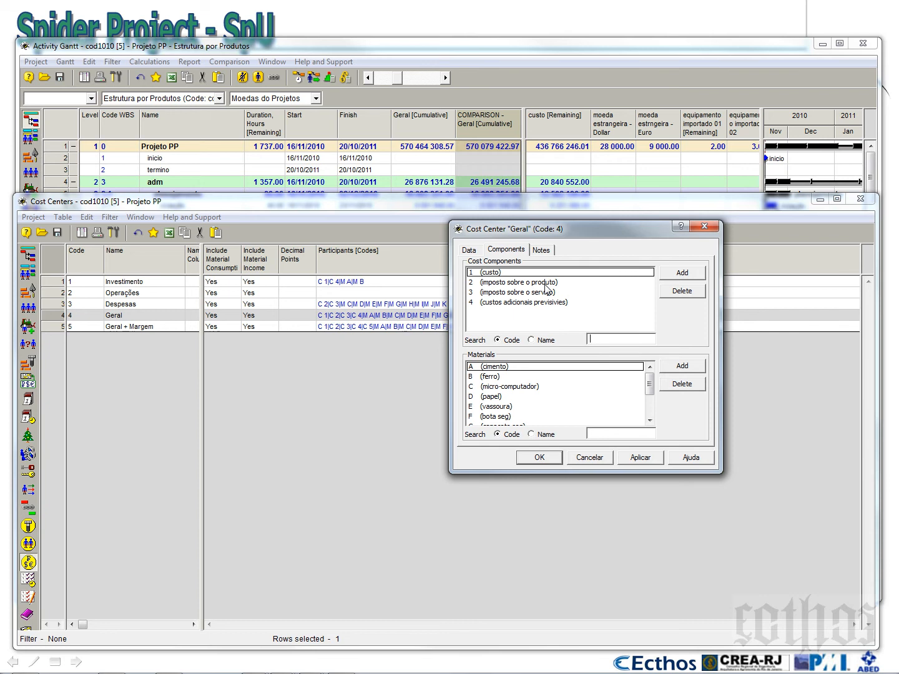
{"action": "left_click", "coordinate": [683, 275]}
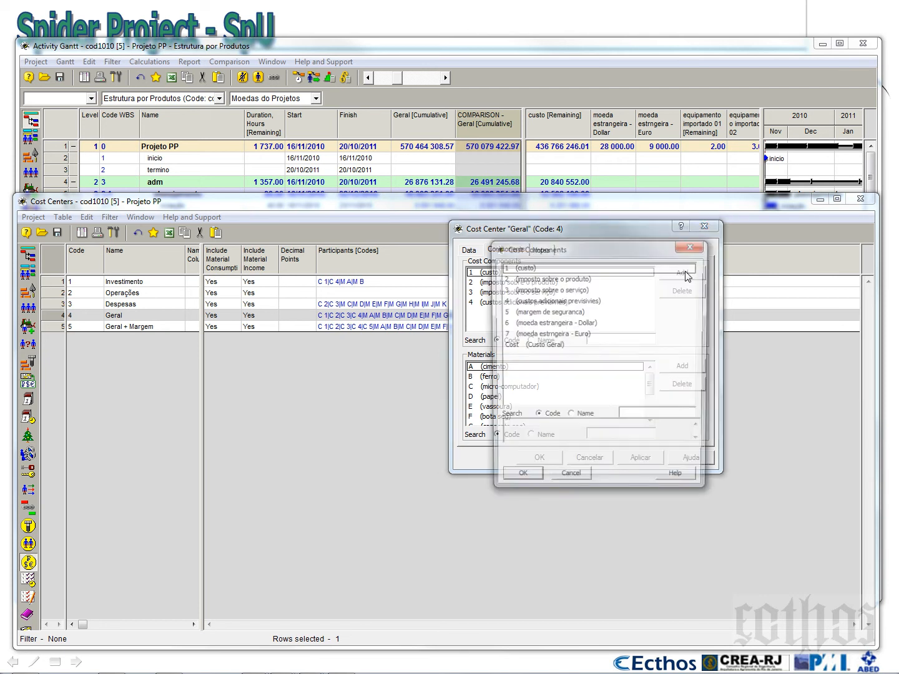
{"action": "left_click_drag", "start_coordinate": [591, 247], "coordinate": [288, 204]}
{"action": "left_click", "coordinate": [254, 278]}
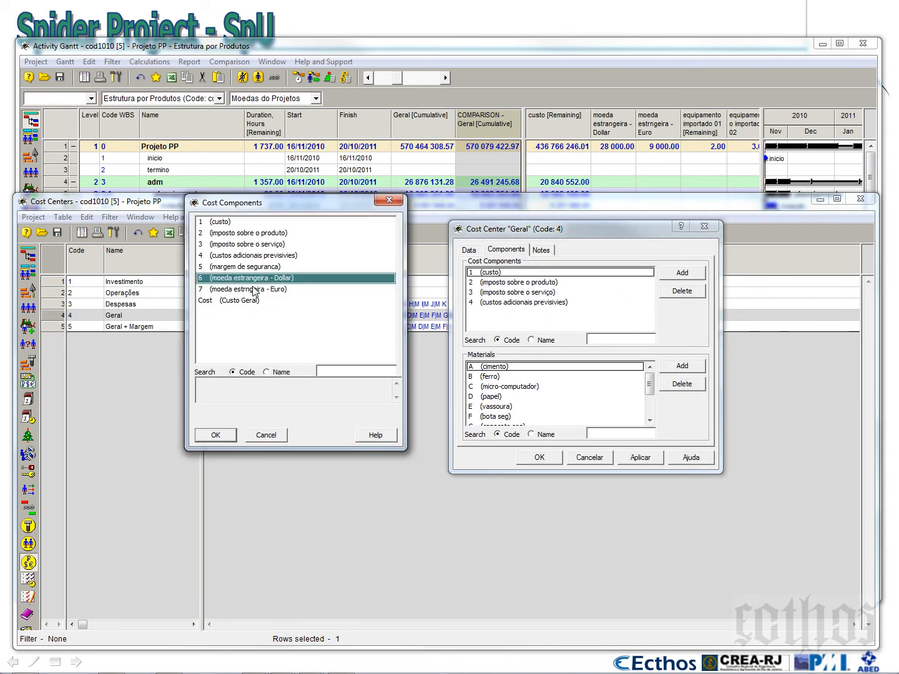
{"action": "left_click", "coordinate": [256, 290], "text": "shift"}
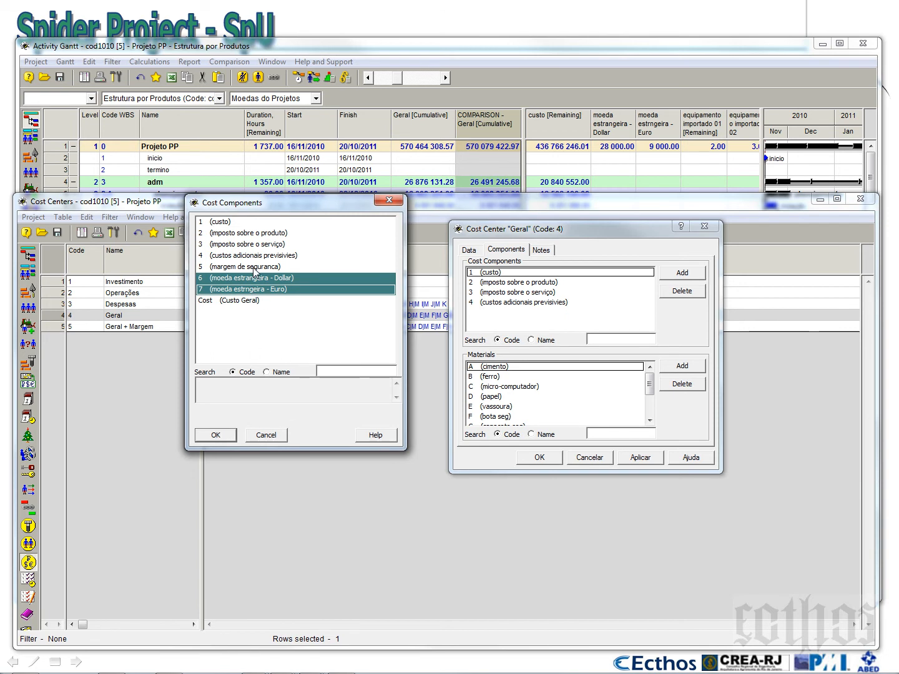
{"action": "left_click", "coordinate": [220, 435]}
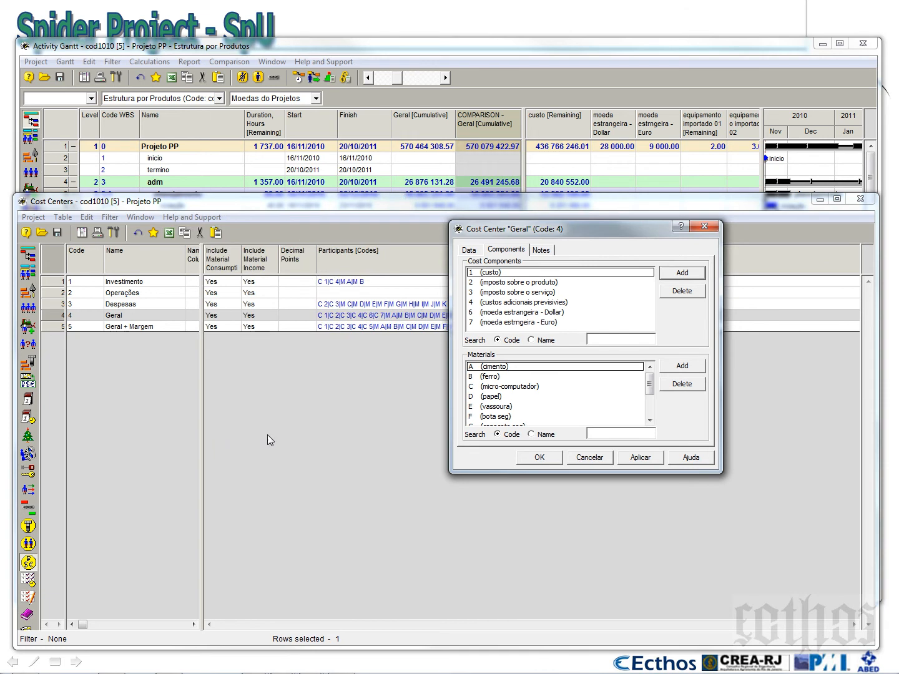
Add the materials equipamento importado 01 and equipamento importado 02 to the Geral cost center and save its properties
{"action": "left_click", "coordinate": [682, 366]}
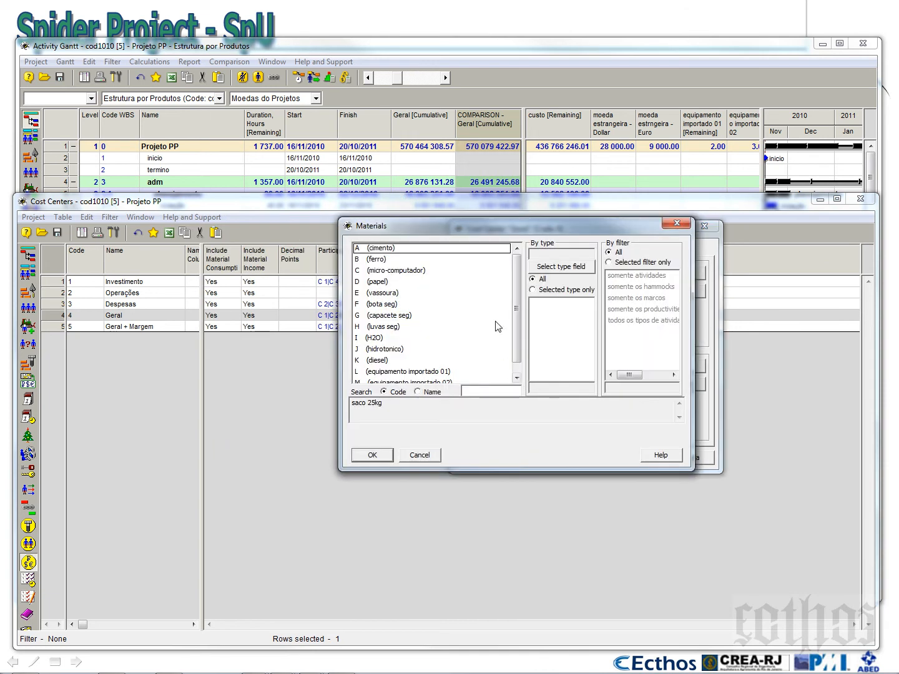
{"action": "left_click_drag", "start_coordinate": [512, 304], "coordinate": [516, 346]}
{"action": "left_click_drag", "start_coordinate": [429, 367], "coordinate": [427, 360]}
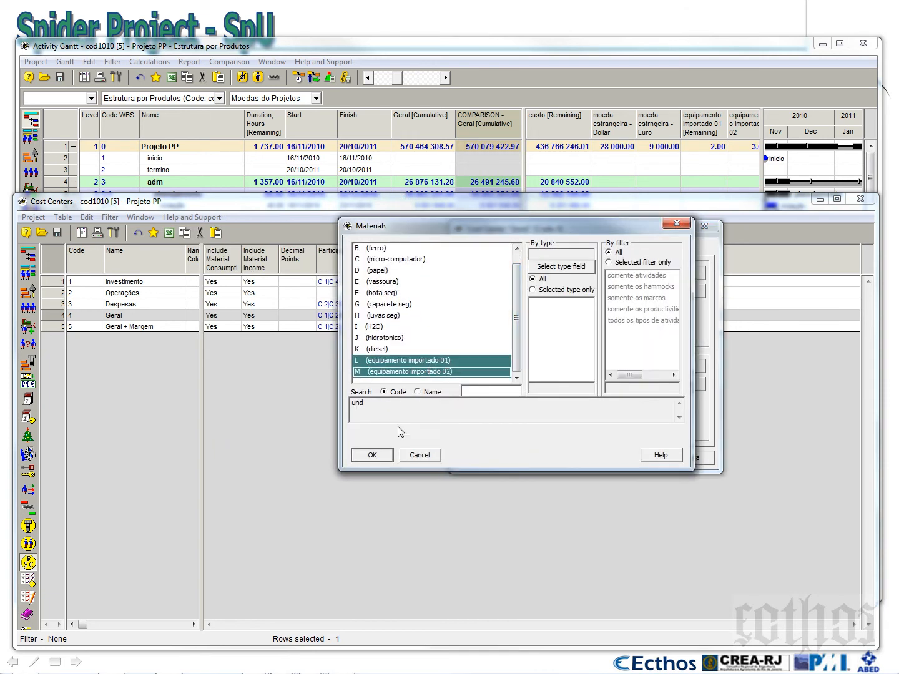
{"action": "left_click", "coordinate": [385, 455]}
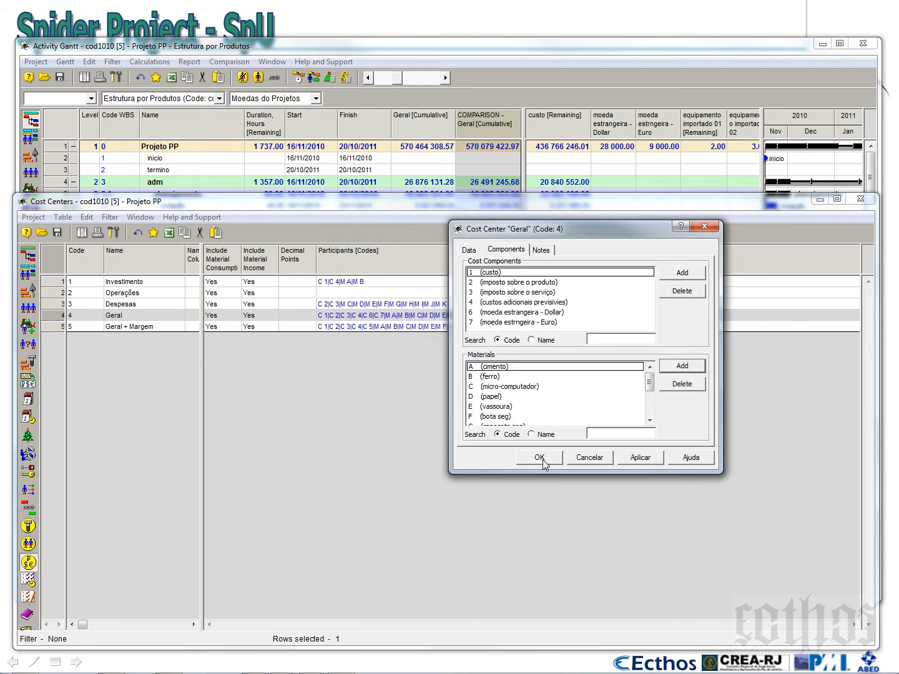
{"action": "left_click", "coordinate": [541, 460]}
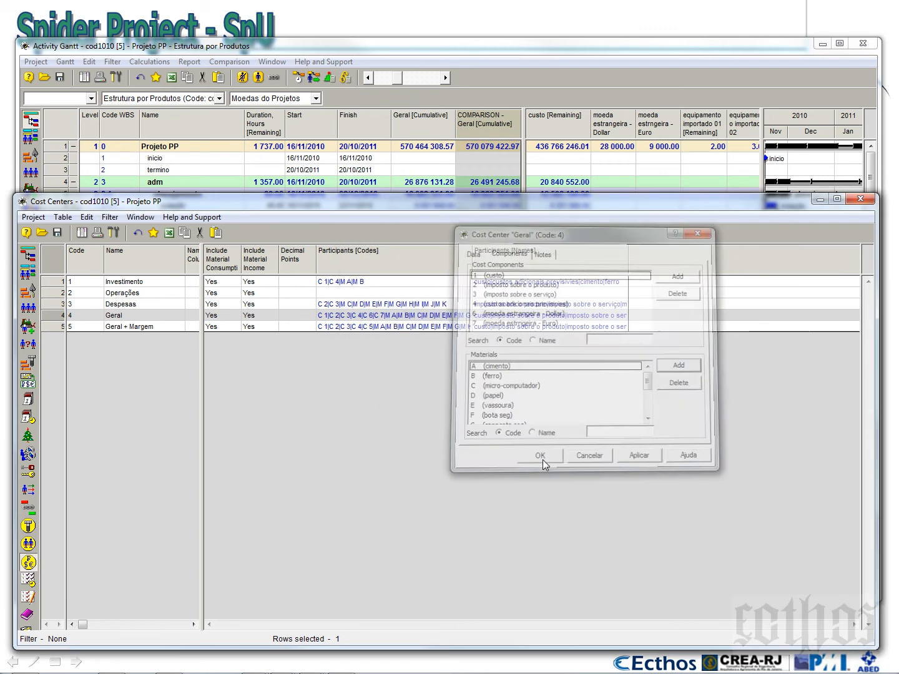
Rerun the cost and material calculation from the Activity Gantt and close its report
{"action": "left_click", "coordinate": [703, 47]}
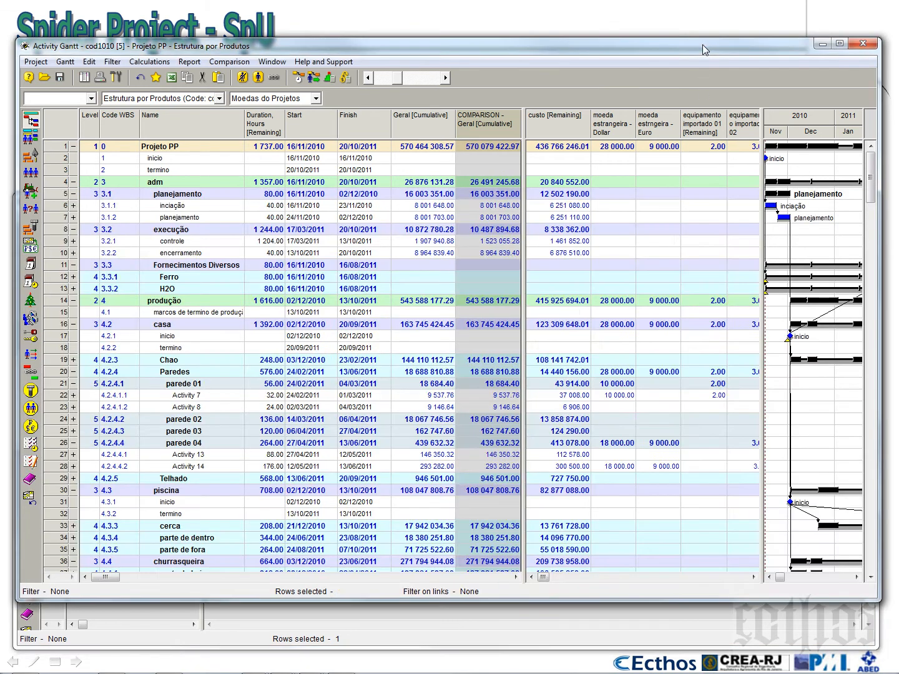
{"action": "left_click", "coordinate": [345, 78]}
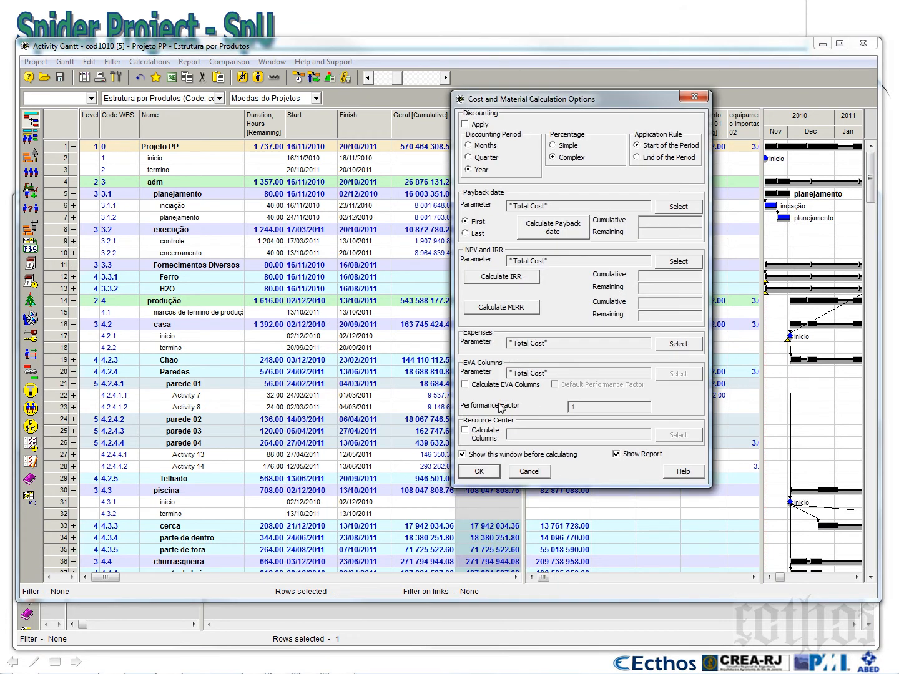
{"action": "left_click", "coordinate": [485, 469]}
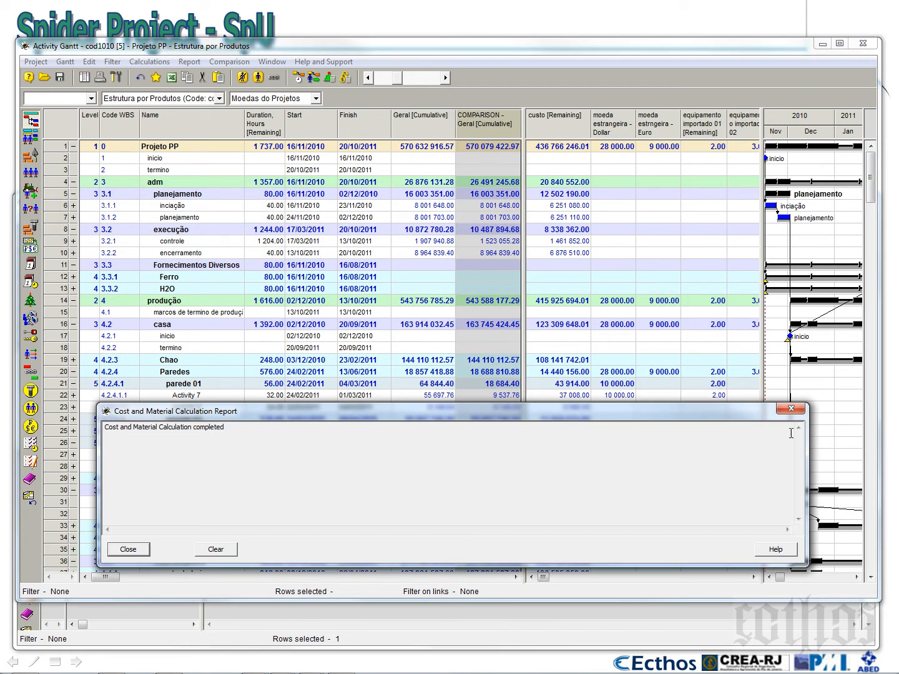
{"action": "left_click", "coordinate": [792, 409]}
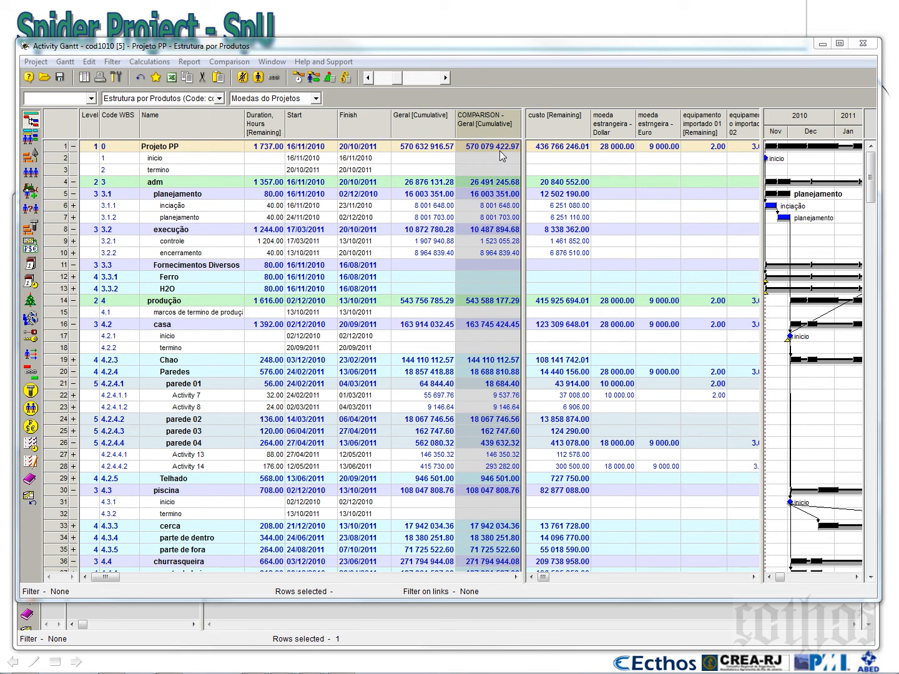
Compare the recalculated Geral [Cumulative] column with its baseline comparison column
{"action": "left_click", "coordinate": [412, 127]}
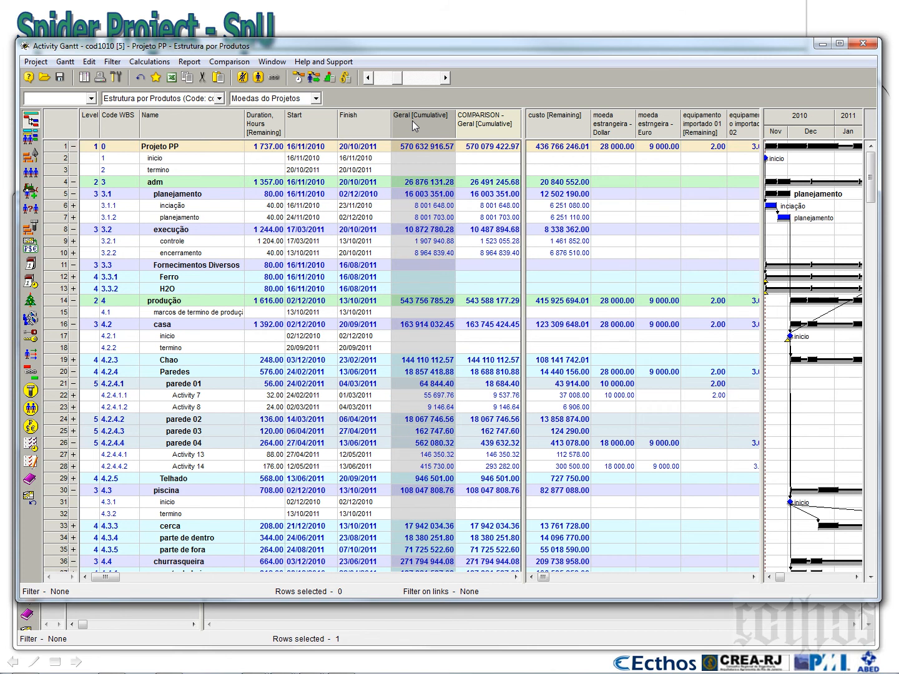
{"action": "left_click", "coordinate": [499, 129]}
{"action": "left_click", "coordinate": [433, 138]}
Extend the currency table across the Gantt chart area and examine the Dollar amounts of Activity 7 and Activity 14
{"action": "left_click_drag", "start_coordinate": [763, 363], "coordinate": [862, 367]}
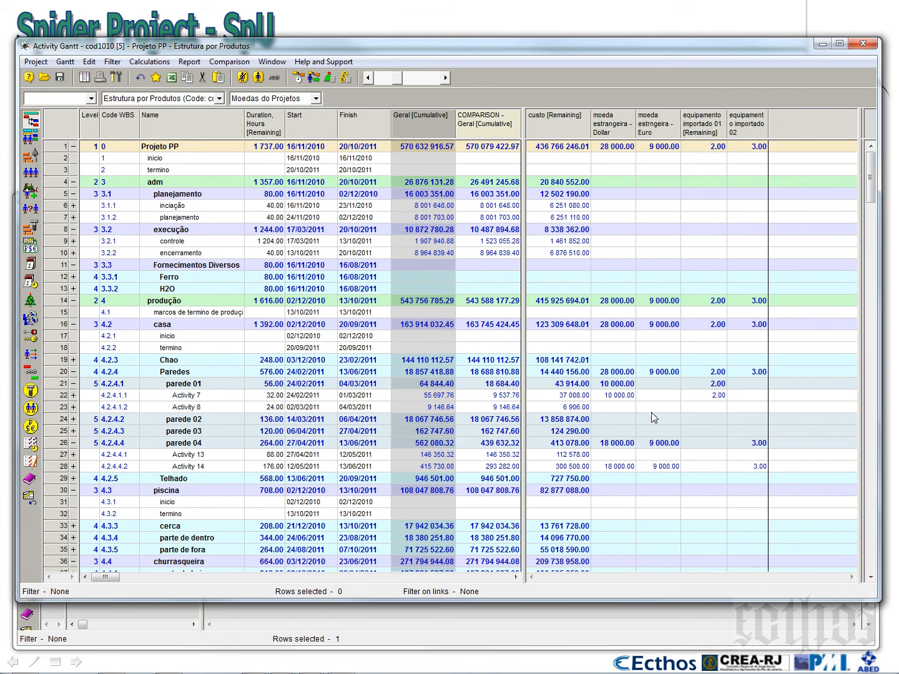
{"action": "left_click", "coordinate": [618, 395]}
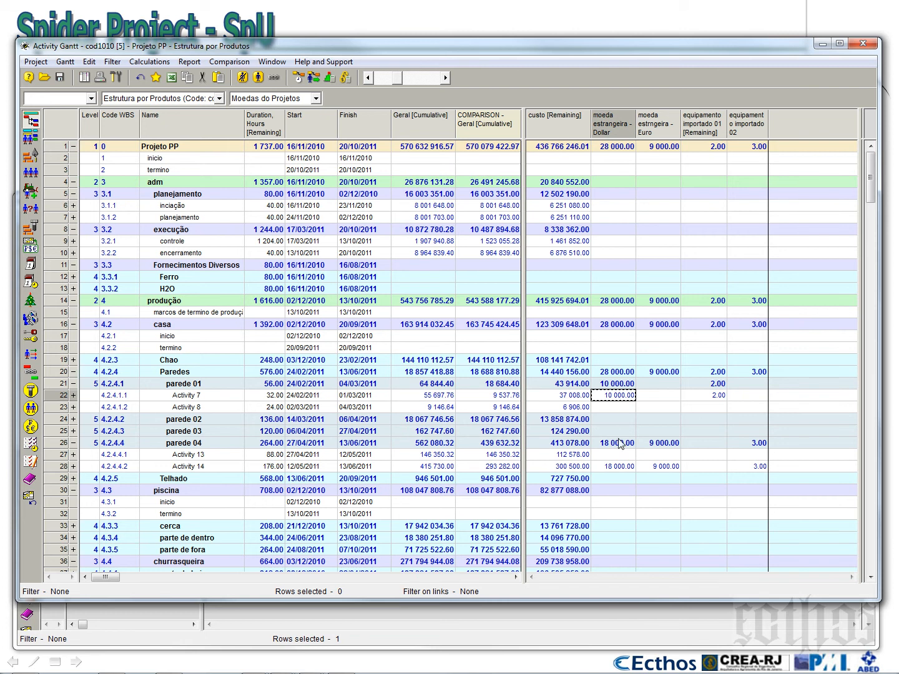
{"action": "left_click", "coordinate": [620, 466]}
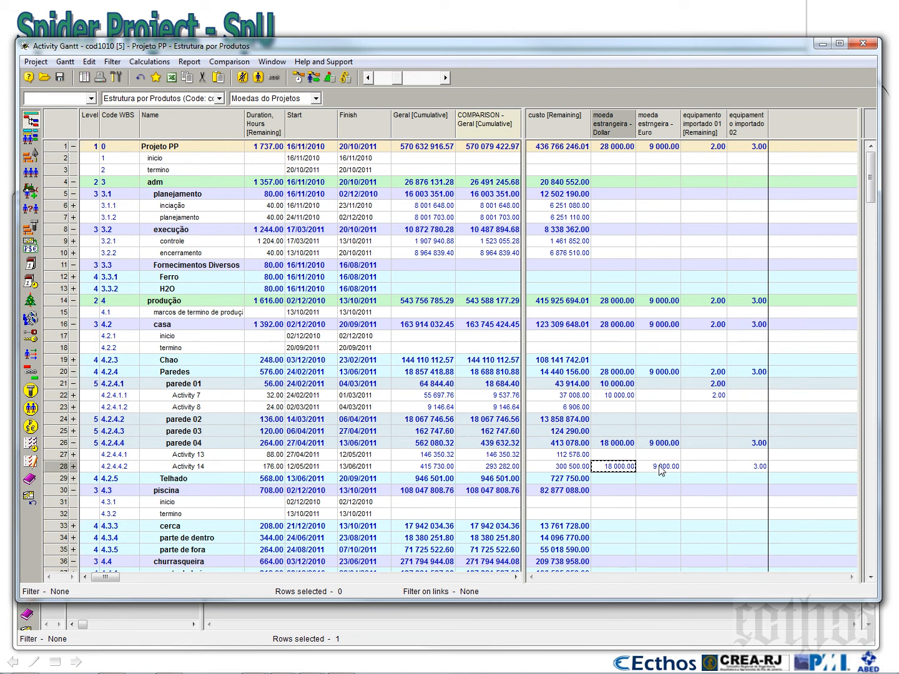
Check Activity 14's Euro amount and open the project's Materials table in a shortened window below the Activity Gantt
{"action": "left_click", "coordinate": [661, 468]}
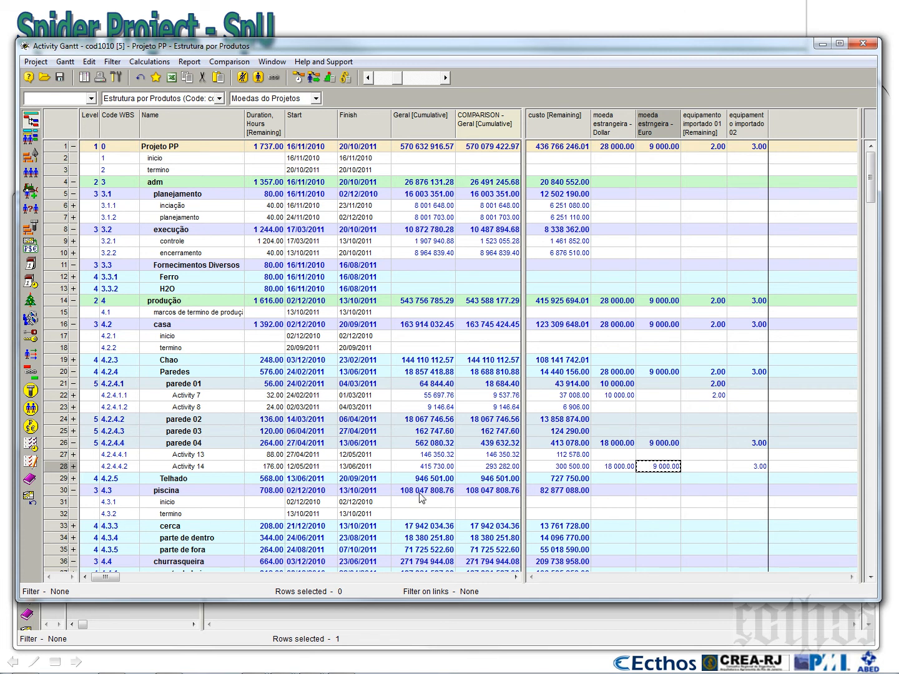
{"action": "left_click", "coordinate": [401, 632]}
{"action": "left_click_drag", "start_coordinate": [397, 215], "coordinate": [412, 363]}
{"action": "left_click", "coordinate": [29, 513]}
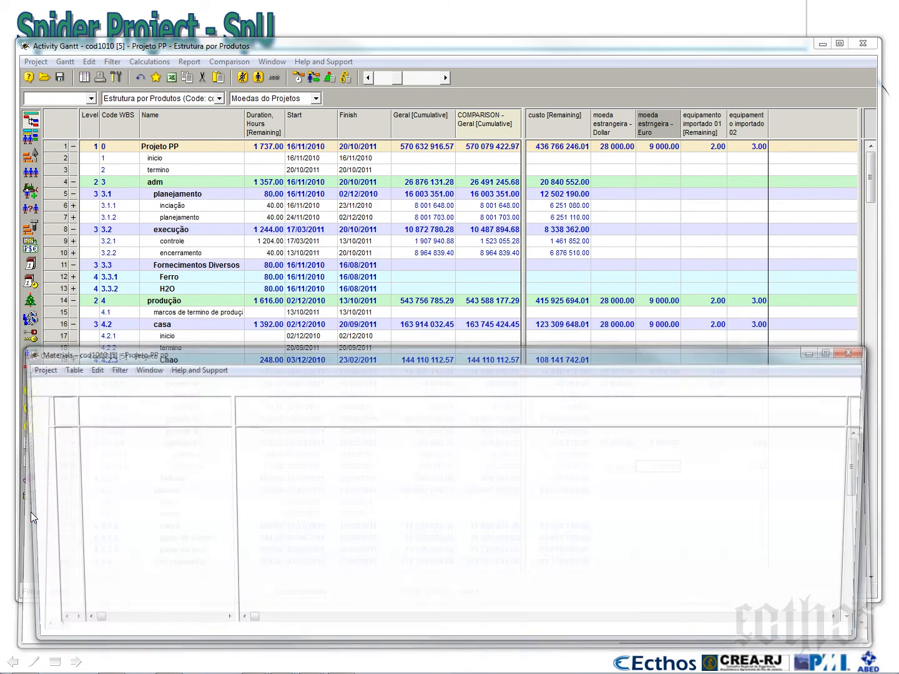
Review the margem de seguranca and moeda estrangeira - Dollar unit costs of material equipamento importado 01 and close its properties
{"action": "right_click", "coordinate": [54, 556]}
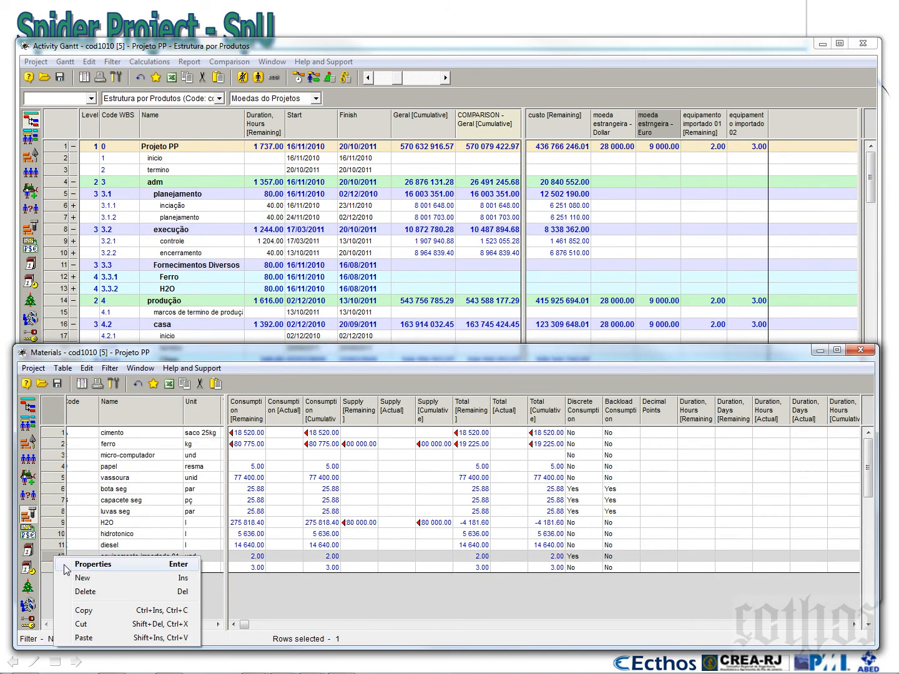
{"action": "left_click", "coordinate": [82, 565]}
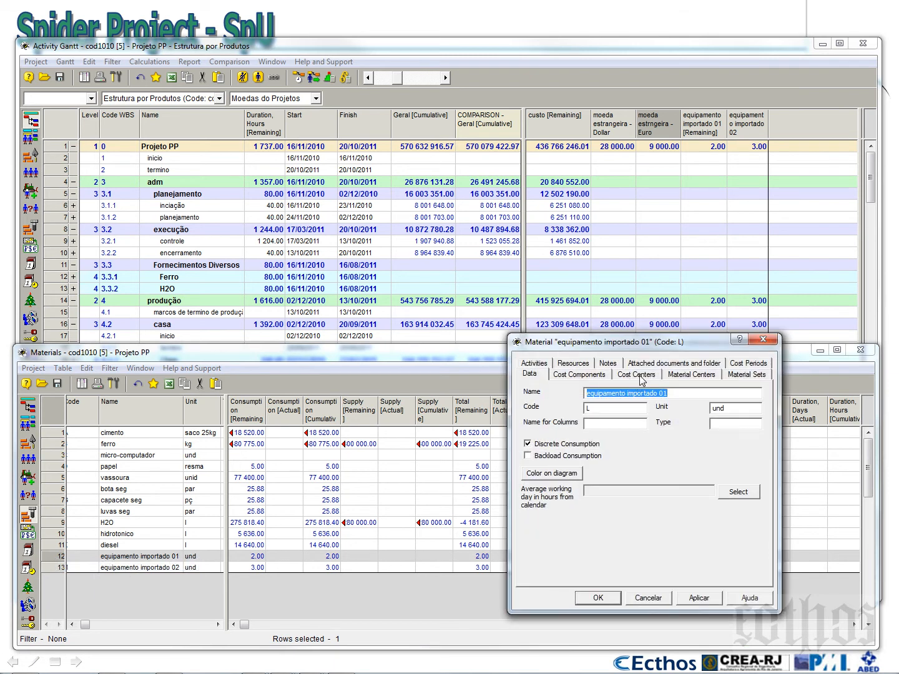
{"action": "left_click", "coordinate": [590, 376]}
{"action": "left_click", "coordinate": [593, 401]}
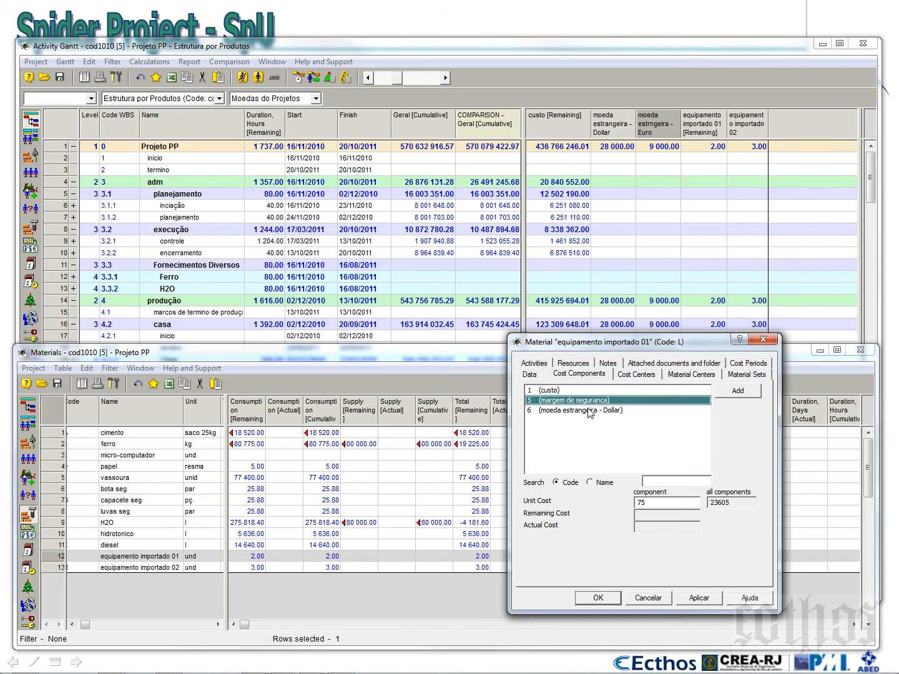
{"action": "left_click", "coordinate": [573, 411]}
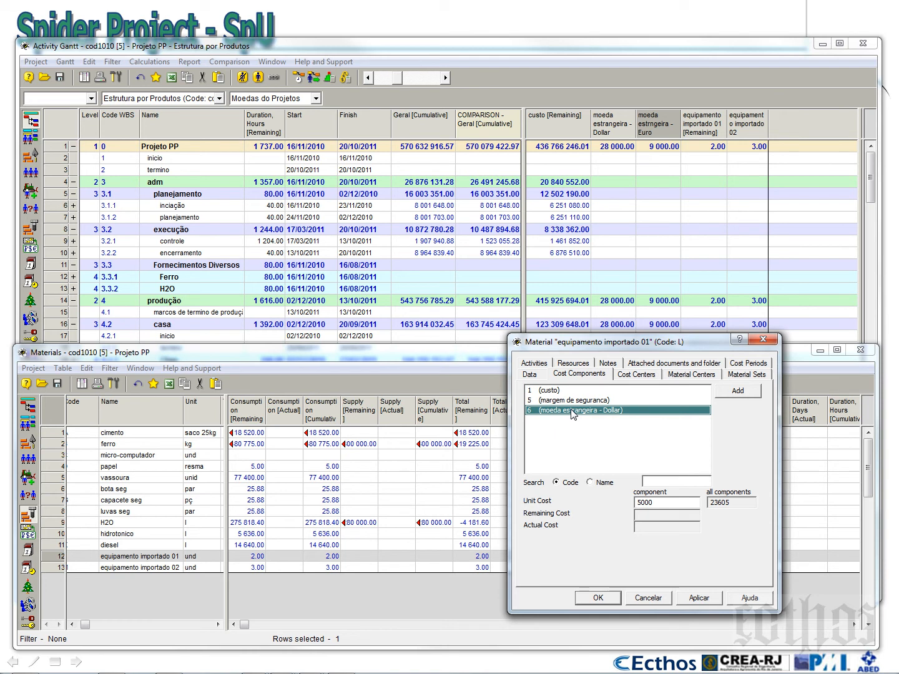
{"action": "left_click", "coordinate": [773, 347]}
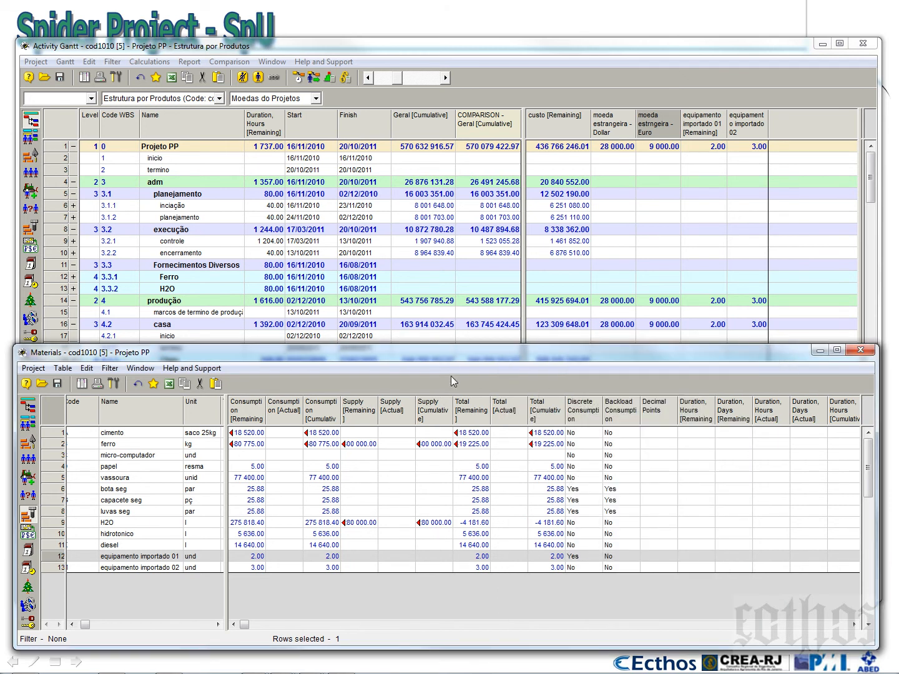
Shorten the Materials and Activity Gantt windows so that both tables are readable one above the other
{"action": "left_click_drag", "start_coordinate": [452, 347], "coordinate": [452, 605]}
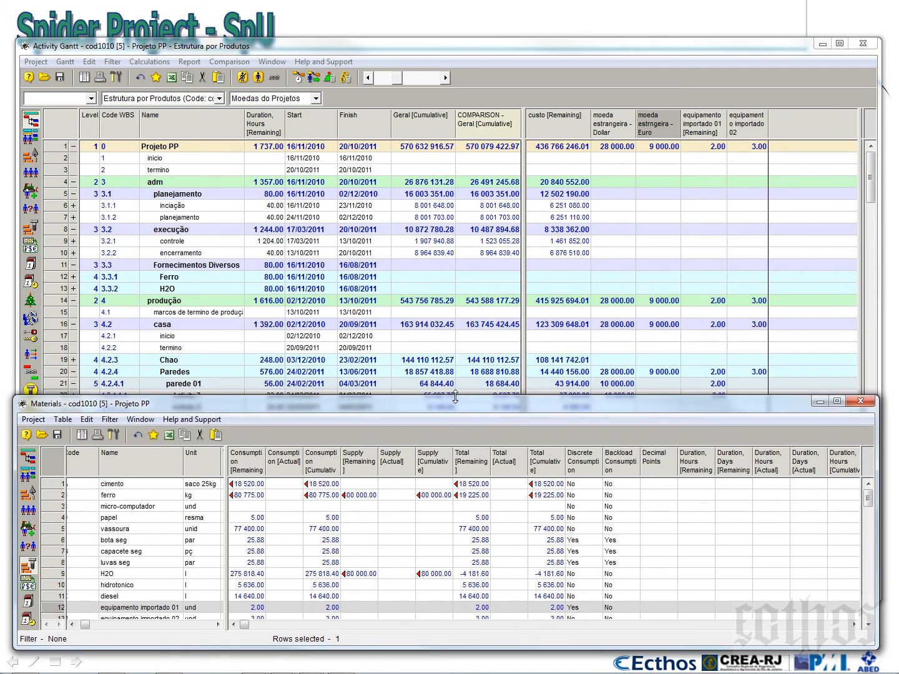
{"action": "left_click", "coordinate": [612, 360]}
{"action": "left_click_drag", "start_coordinate": [614, 601], "coordinate": [626, 431]}
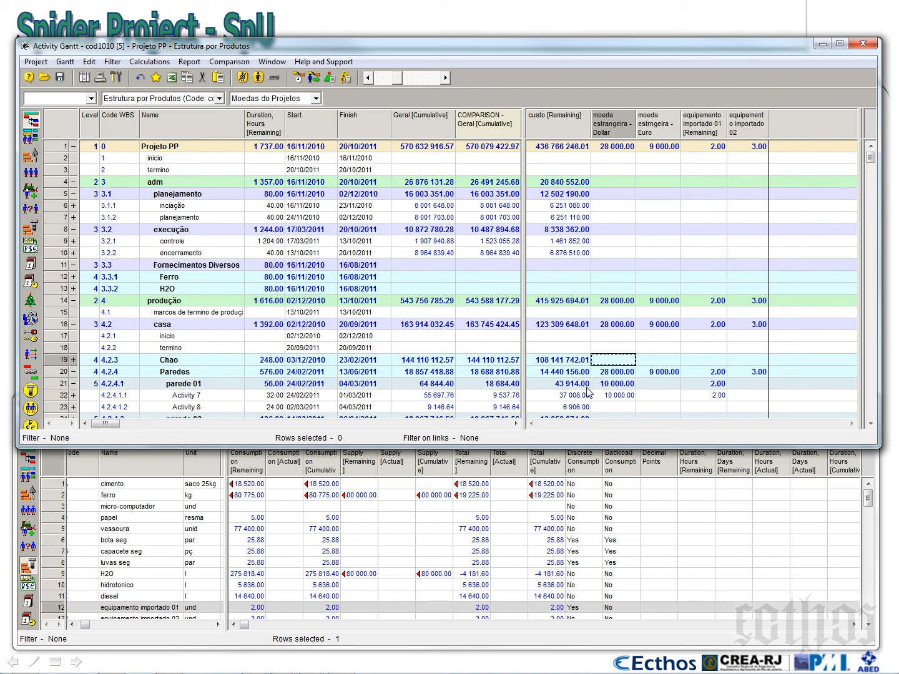
Examine the equipamento importado 01 quantities, Activity 7's Dollar amount and Activity 14's Euro amount in the Gantt table
{"action": "left_click", "coordinate": [713, 135]}
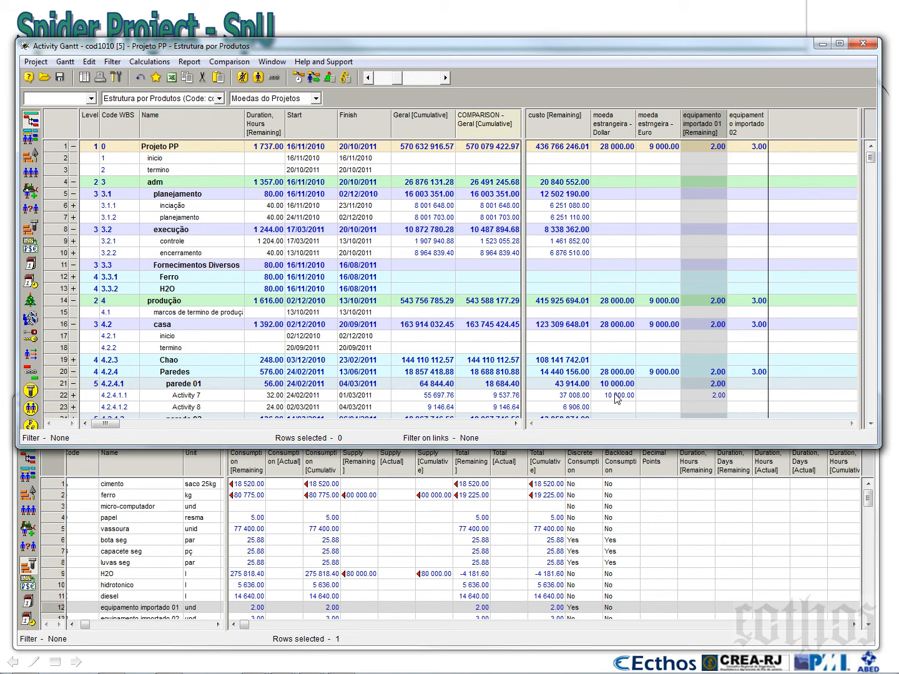
{"action": "left_click", "coordinate": [617, 395]}
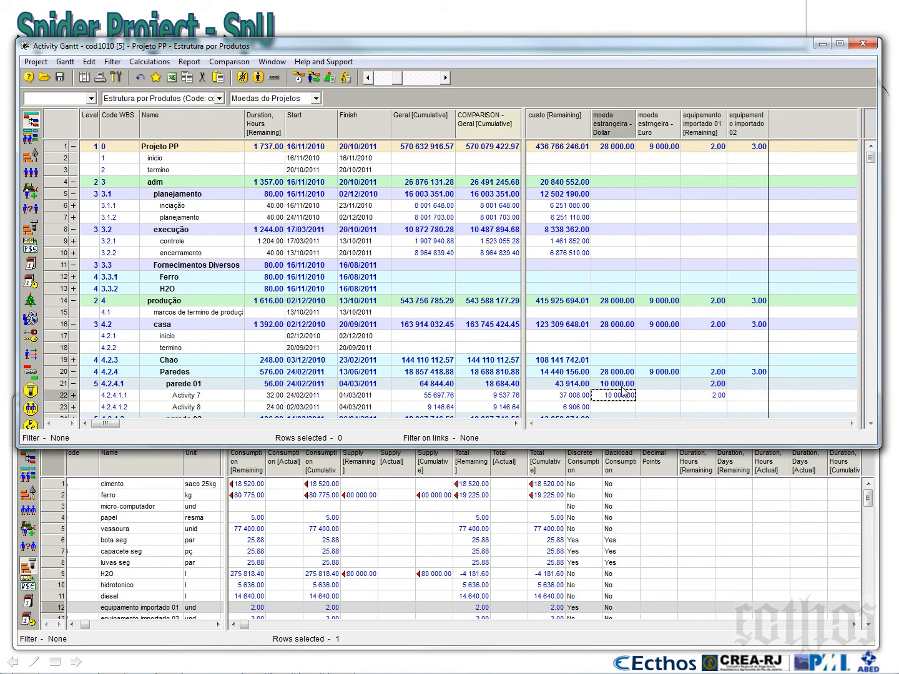
{"action": "scroll", "coordinate": [622, 390], "scroll_direction": "down", "scroll_amount": 3}
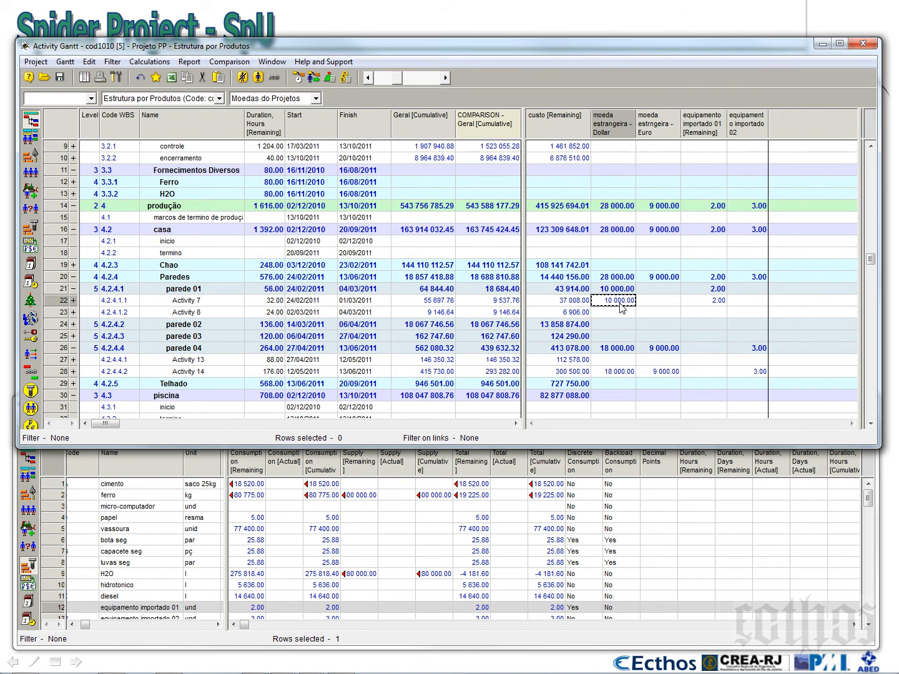
{"action": "left_click", "coordinate": [667, 371]}
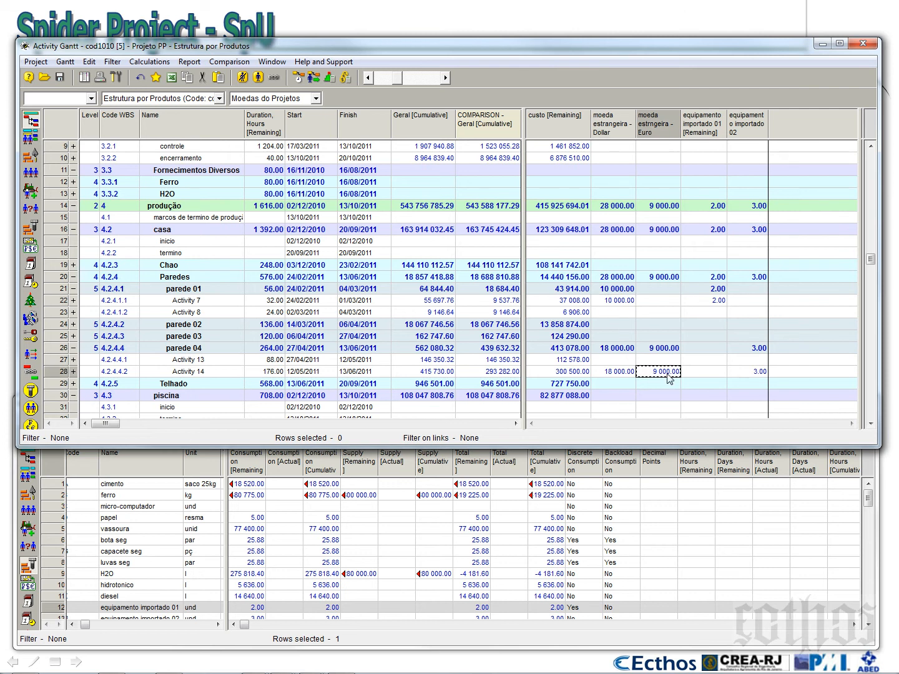
Show the Cost Components table below the Gantt and check the unit costs of the Dollar and Euro components
{"action": "left_click", "coordinate": [424, 554]}
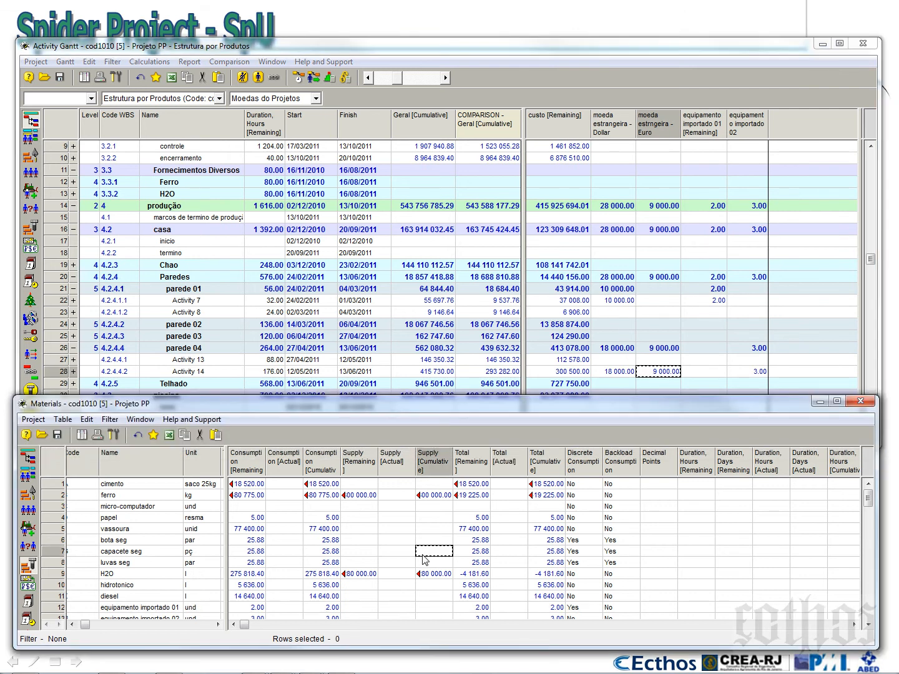
{"action": "scroll", "coordinate": [424, 557], "scroll_direction": "down", "scroll_amount": 2}
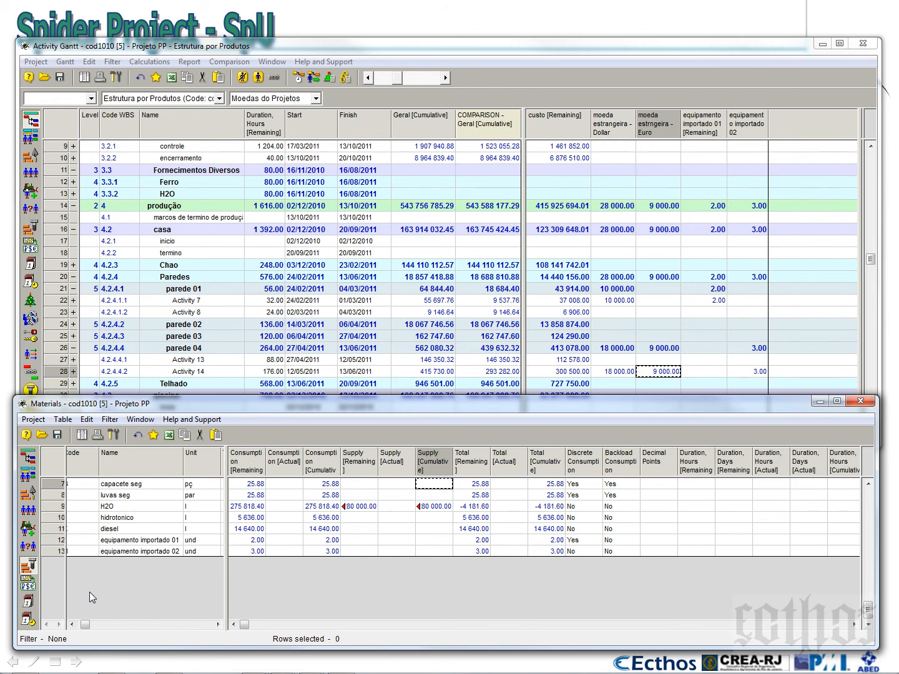
{"action": "left_click_drag", "start_coordinate": [104, 395], "coordinate": [104, 240]}
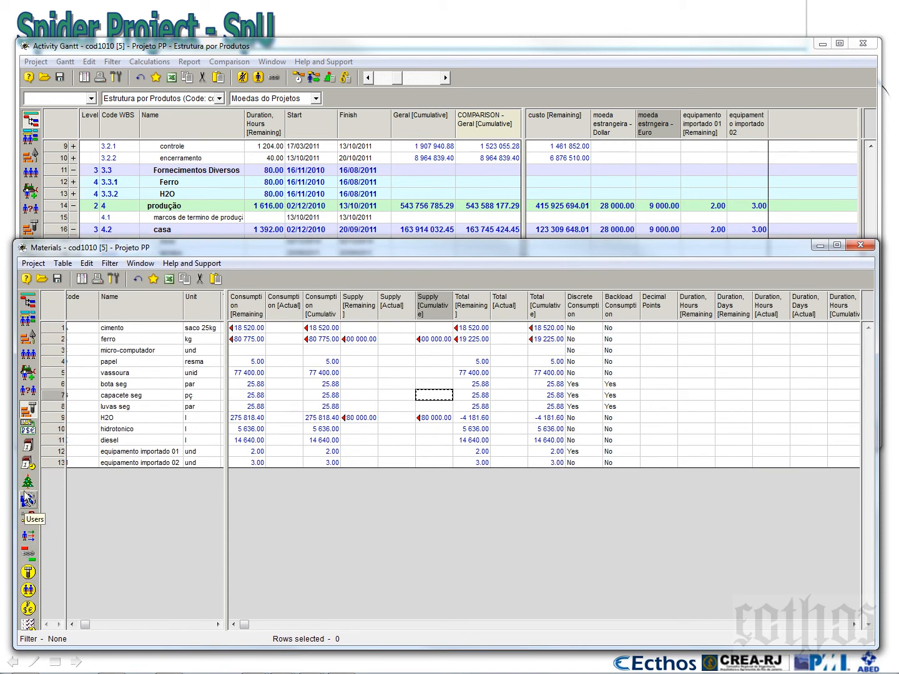
{"action": "left_click", "coordinate": [28, 430]}
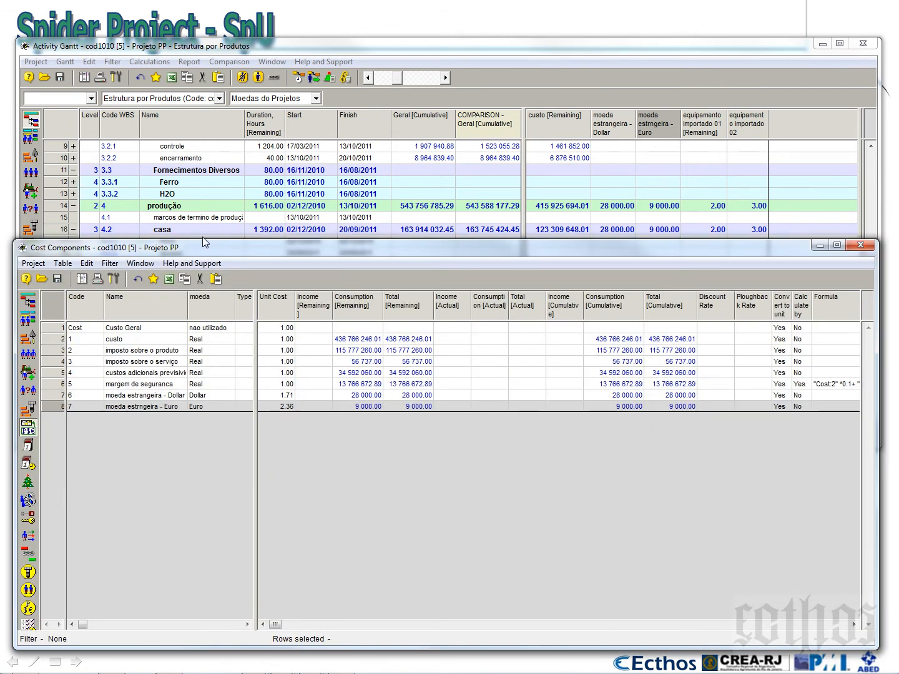
{"action": "left_click_drag", "start_coordinate": [205, 241], "coordinate": [224, 419]}
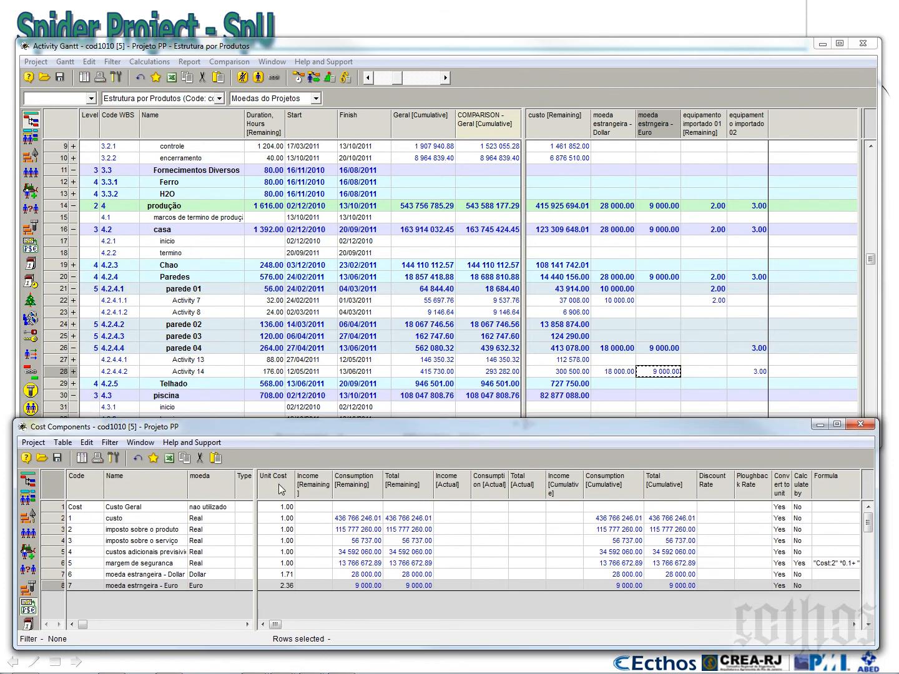
{"action": "left_click", "coordinate": [284, 575]}
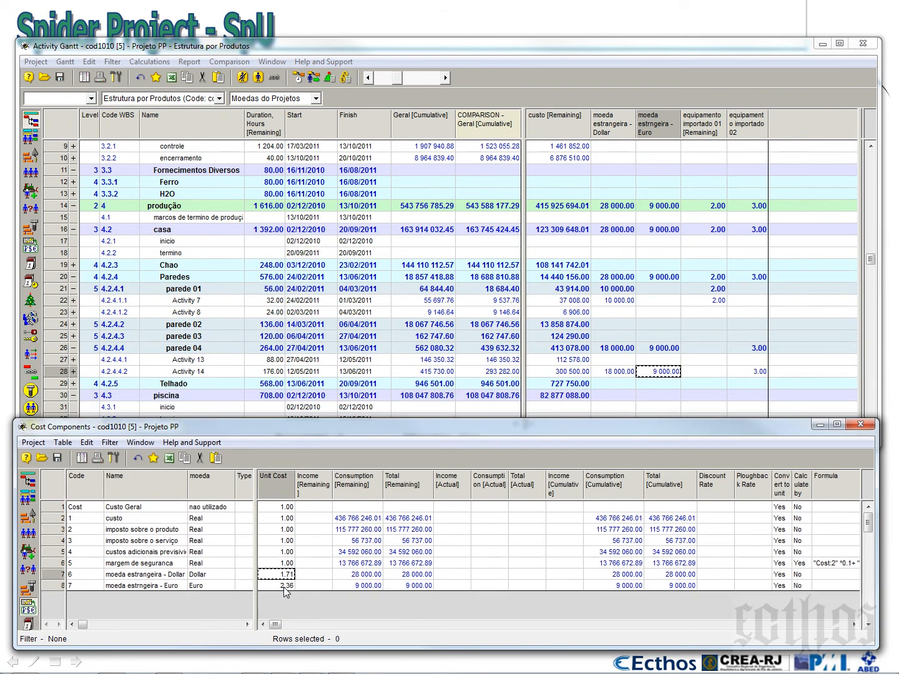
{"action": "left_click", "coordinate": [284, 587]}
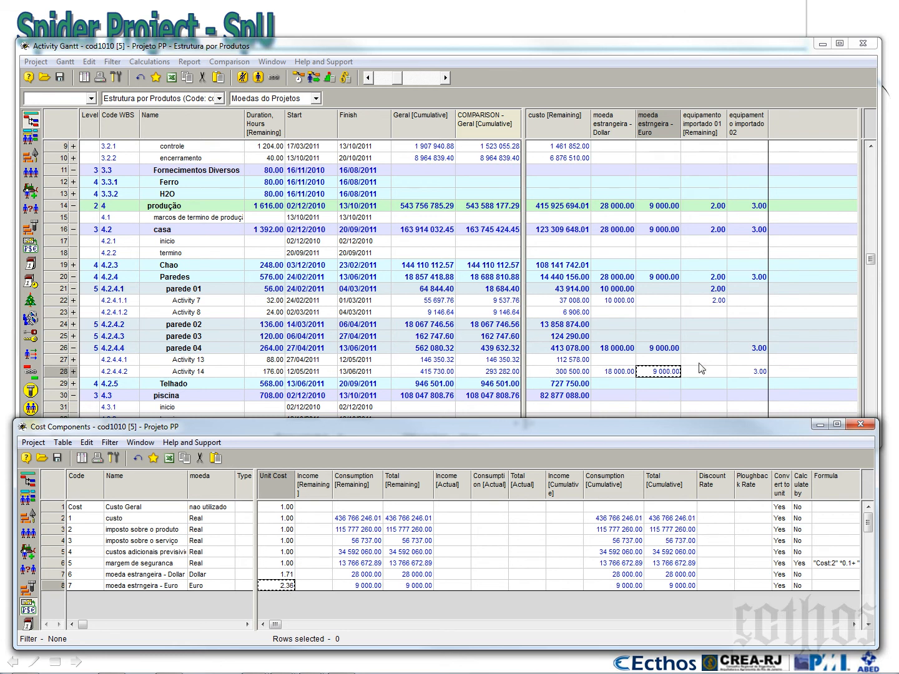
Examine the Dollar and Euro amounts of Activity 14 and parede 04, including both foreign currency columns
{"action": "left_click", "coordinate": [671, 376]}
{"action": "left_click", "coordinate": [624, 373]}
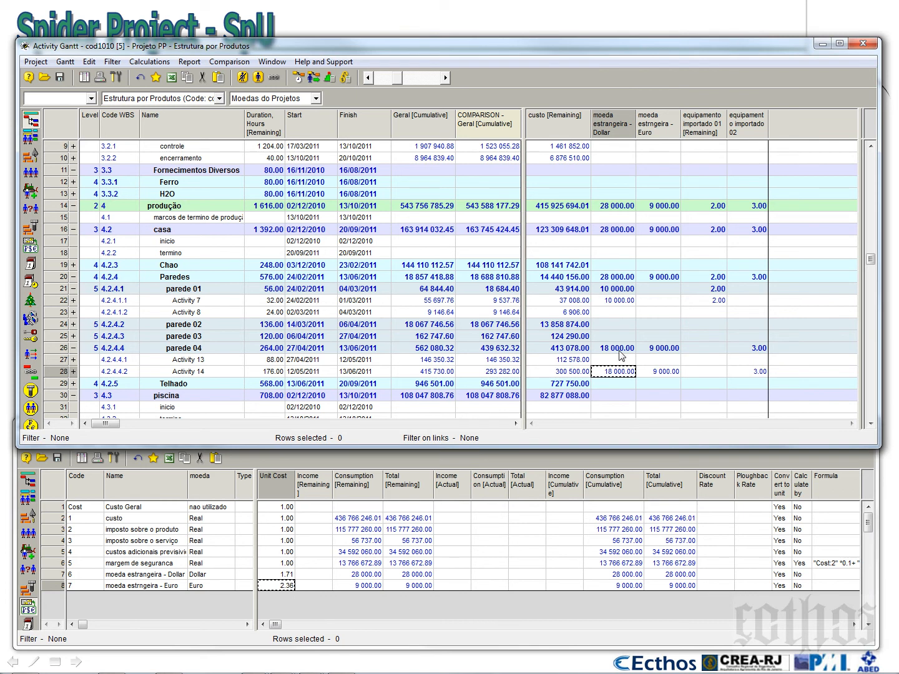
{"action": "left_click", "coordinate": [623, 349]}
{"action": "left_click", "coordinate": [653, 351]}
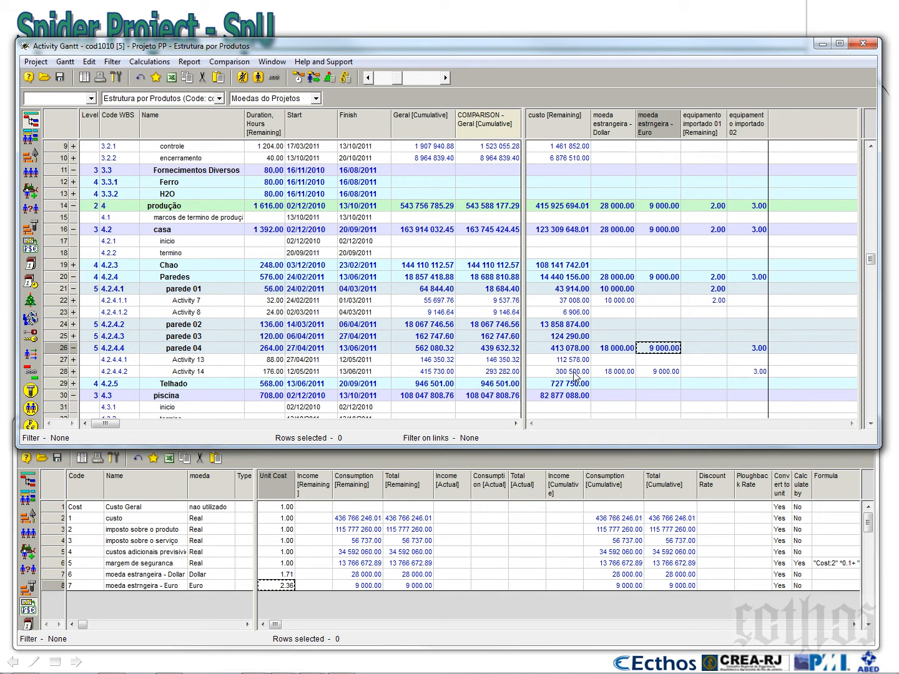
{"action": "left_click", "coordinate": [623, 133]}
{"action": "left_click", "coordinate": [646, 131]}
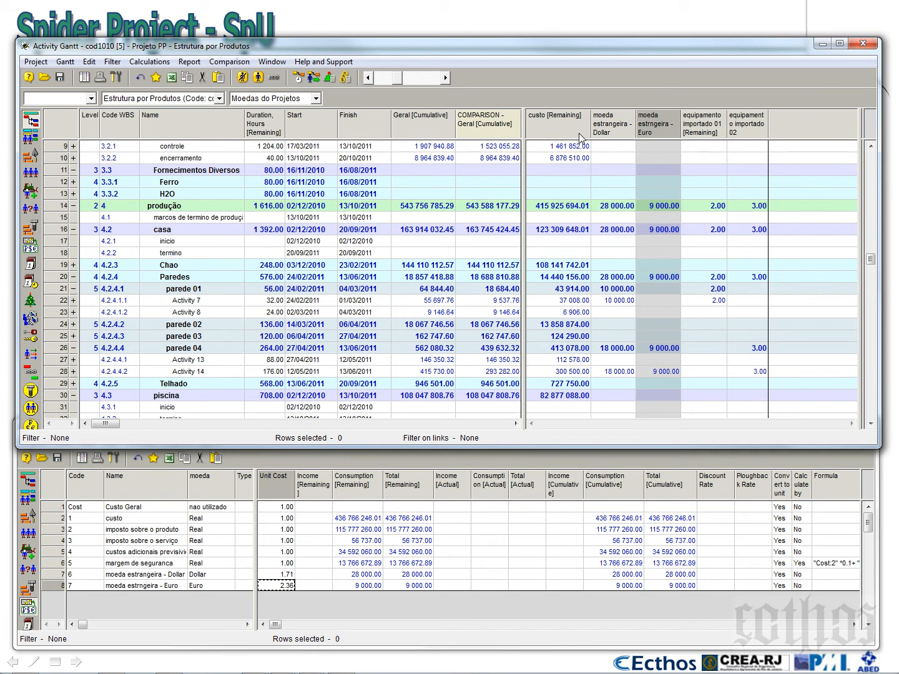
Check the unit cost of the custo component against Activity 14's Dollar and Euro amounts
{"action": "left_click", "coordinate": [293, 520]}
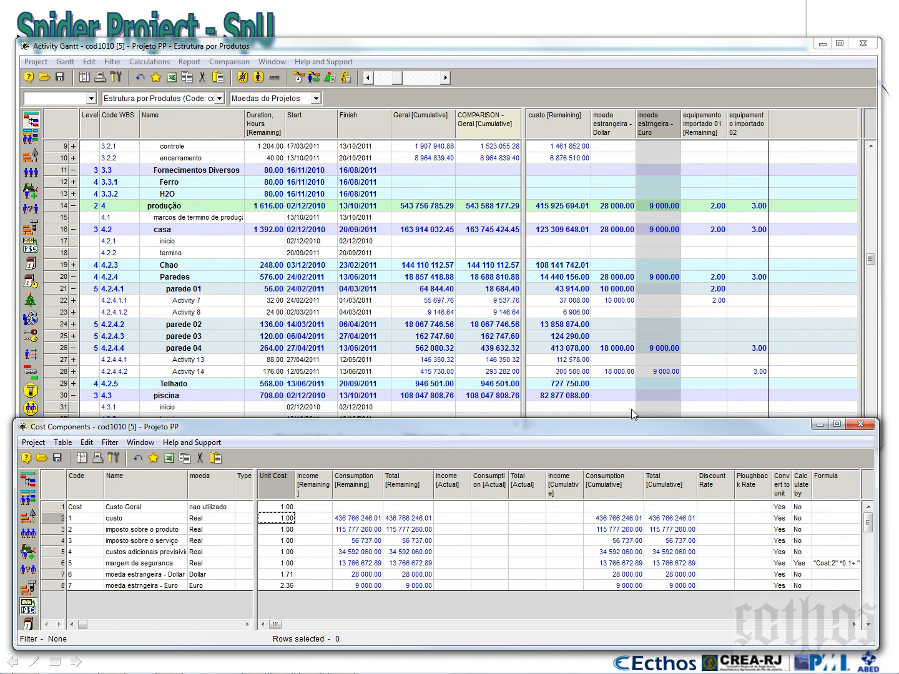
{"action": "left_click", "coordinate": [663, 372]}
{"action": "left_click", "coordinate": [619, 373]}
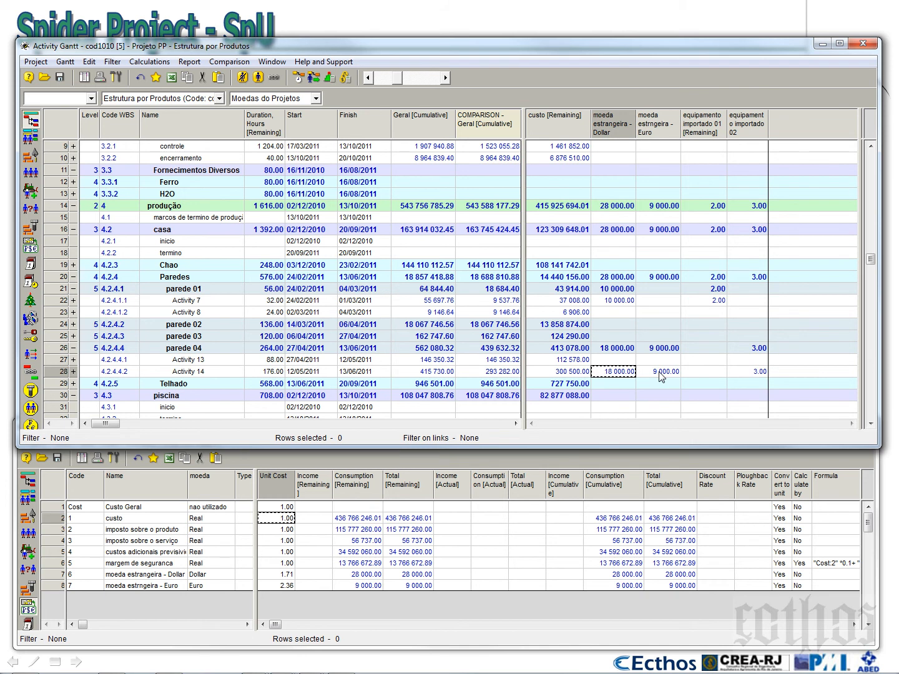
{"action": "left_click", "coordinate": [662, 373]}
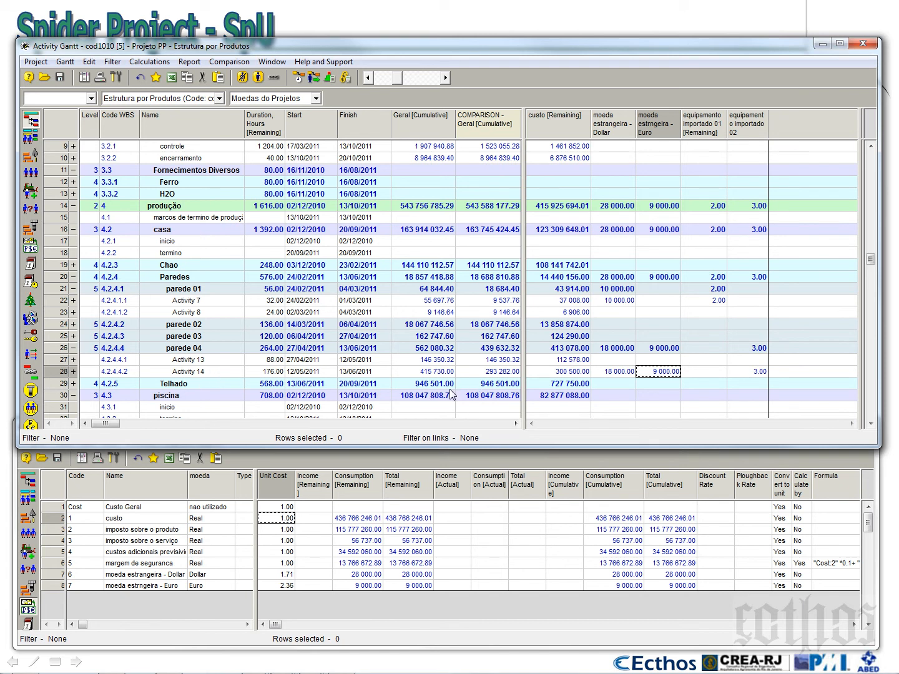
Compare Activity 14's Geral [Cumulative] cost with its baseline value and examine both cumulative columns
{"action": "left_click", "coordinate": [495, 374]}
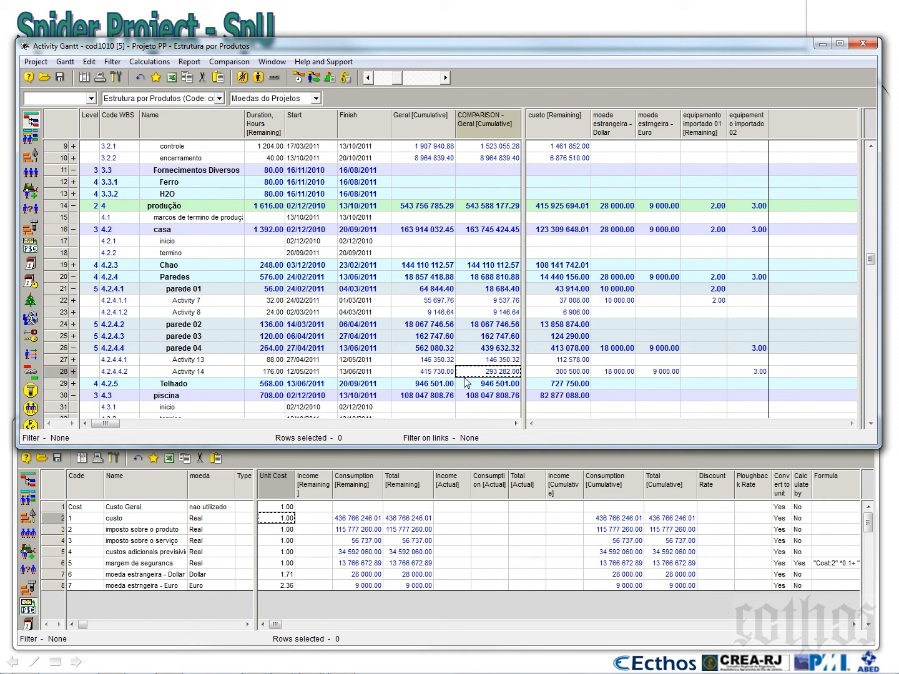
{"action": "left_click", "coordinate": [441, 375]}
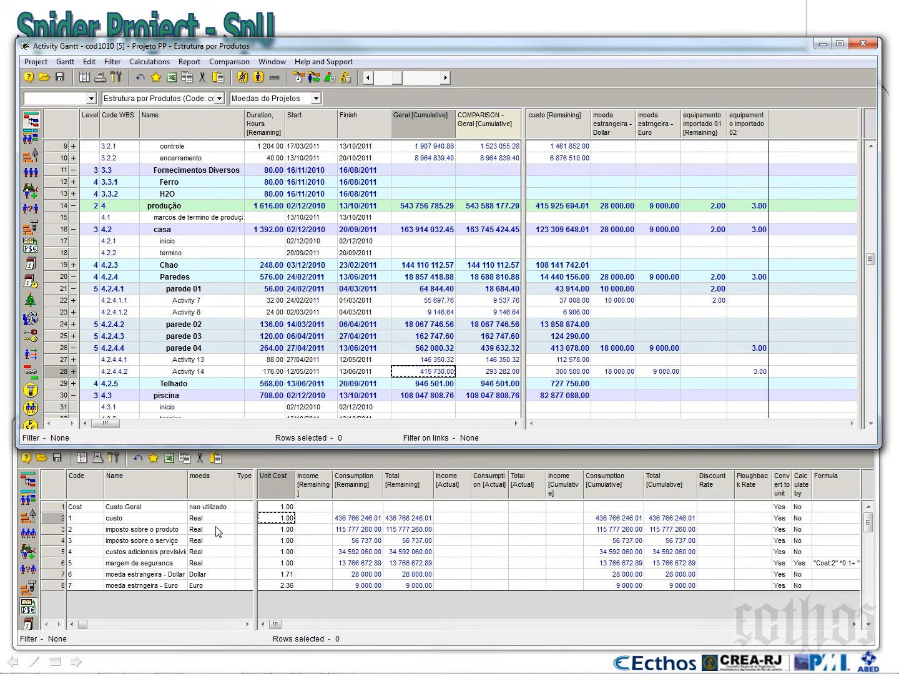
{"action": "left_click", "coordinate": [417, 126]}
{"action": "left_click", "coordinate": [463, 128]}
{"action": "left_click", "coordinate": [428, 123]}
{"action": "left_click", "coordinate": [489, 125]}
{"action": "left_click", "coordinate": [435, 124]}
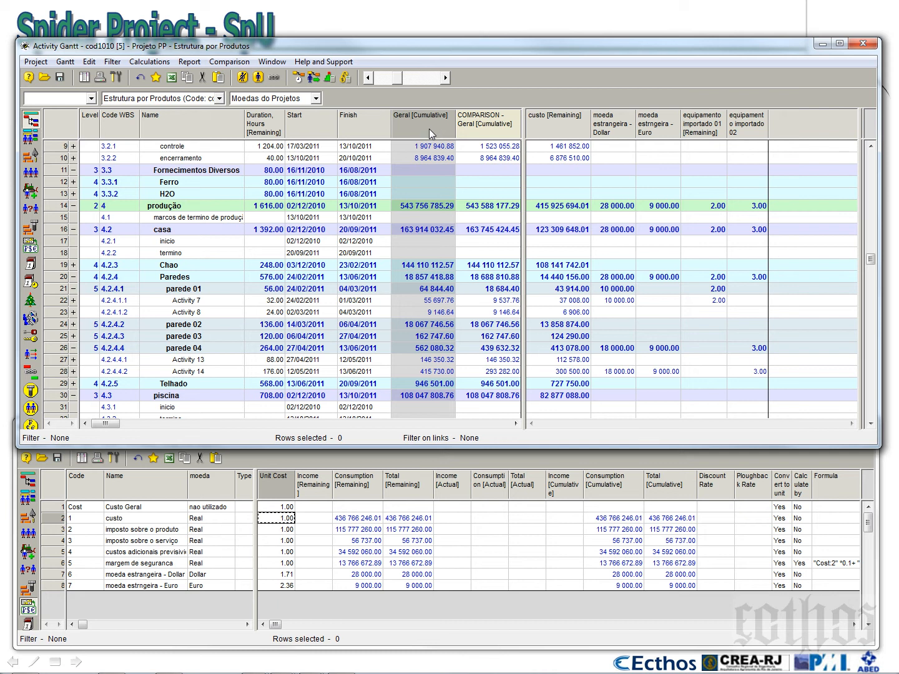
{"action": "left_click", "coordinate": [479, 129]}
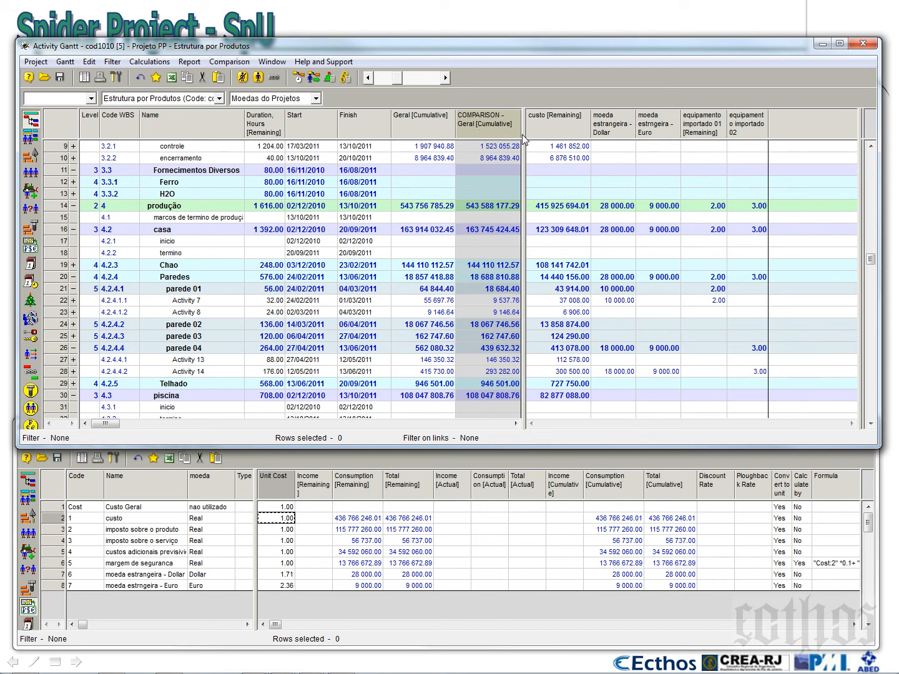
Widen the activity table area, add a Difference column for the Geral cost center's cumulative cost, and slightly widen the comparison column
{"action": "left_click_drag", "start_coordinate": [523, 140], "coordinate": [612, 140]}
{"action": "right_click", "coordinate": [491, 123]}
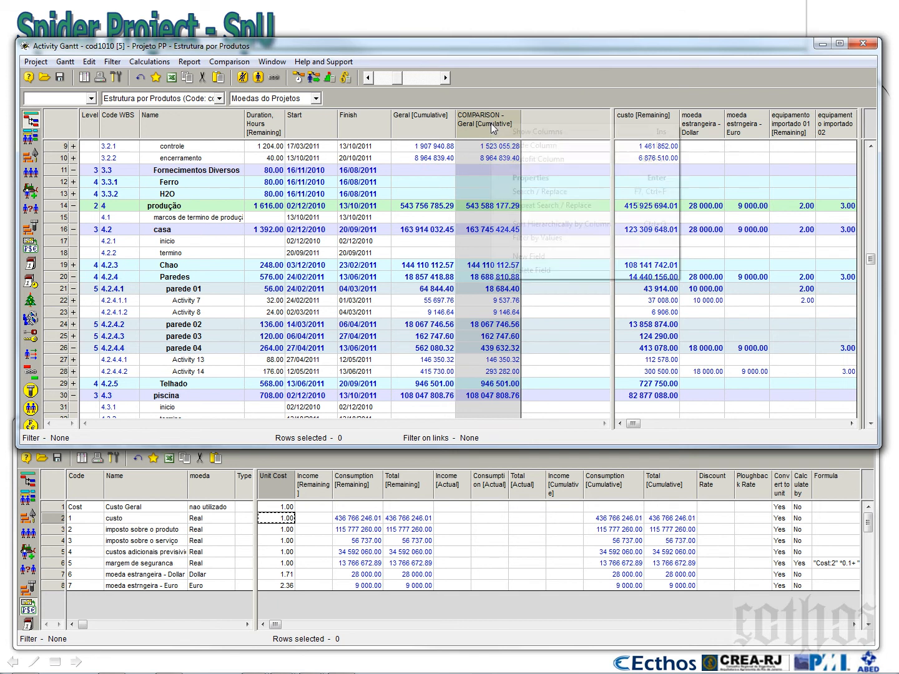
{"action": "left_click", "coordinate": [517, 133]}
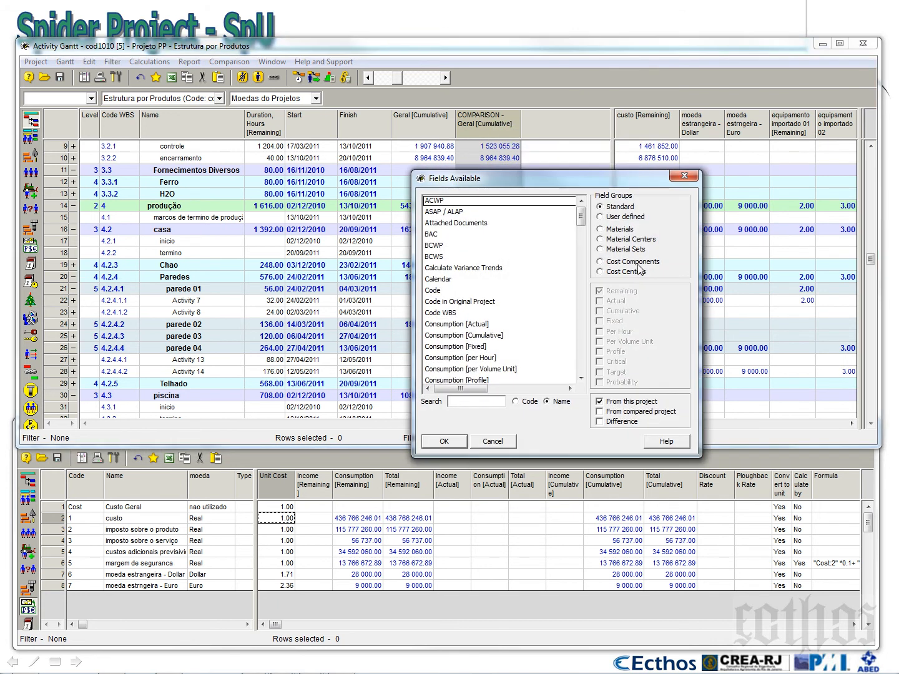
{"action": "left_click", "coordinate": [450, 213]}
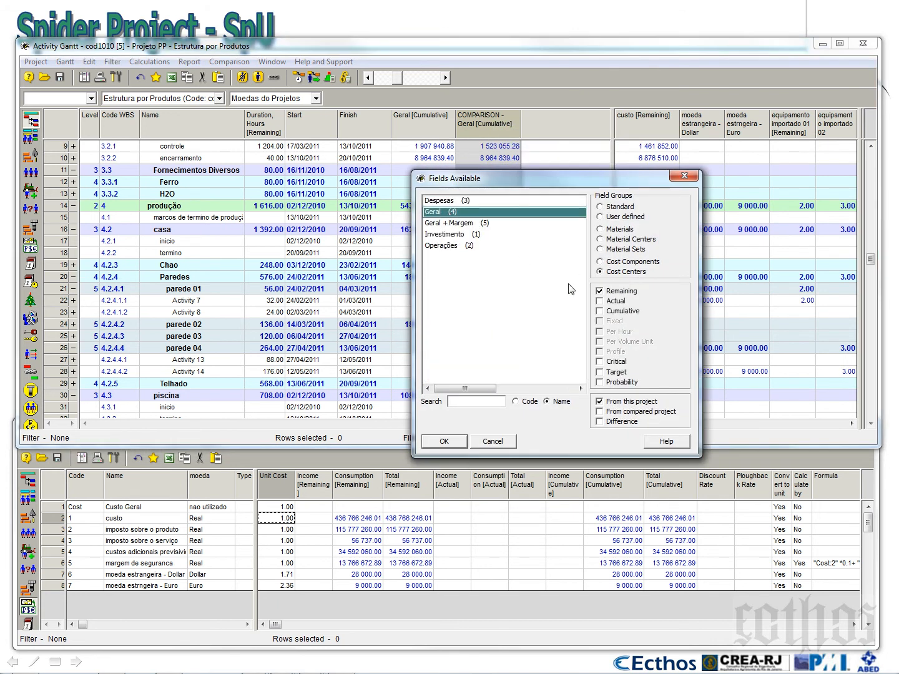
{"action": "left_click", "coordinate": [610, 310]}
{"action": "left_click", "coordinate": [608, 294]}
{"action": "left_click", "coordinate": [601, 423]}
{"action": "left_click", "coordinate": [462, 439]}
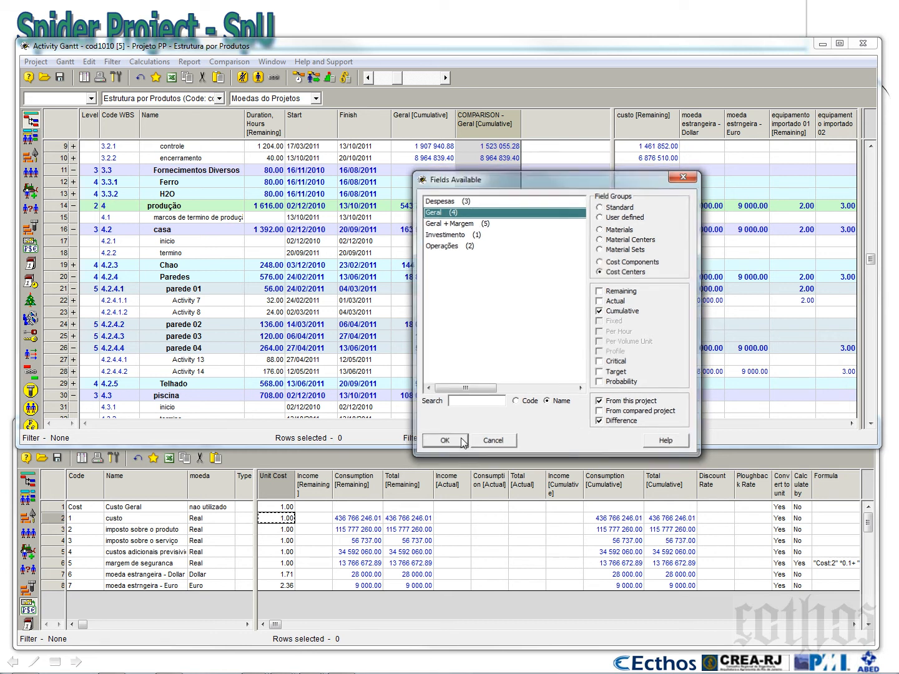
{"action": "left_click_drag", "start_coordinate": [557, 131], "coordinate": [563, 131]}
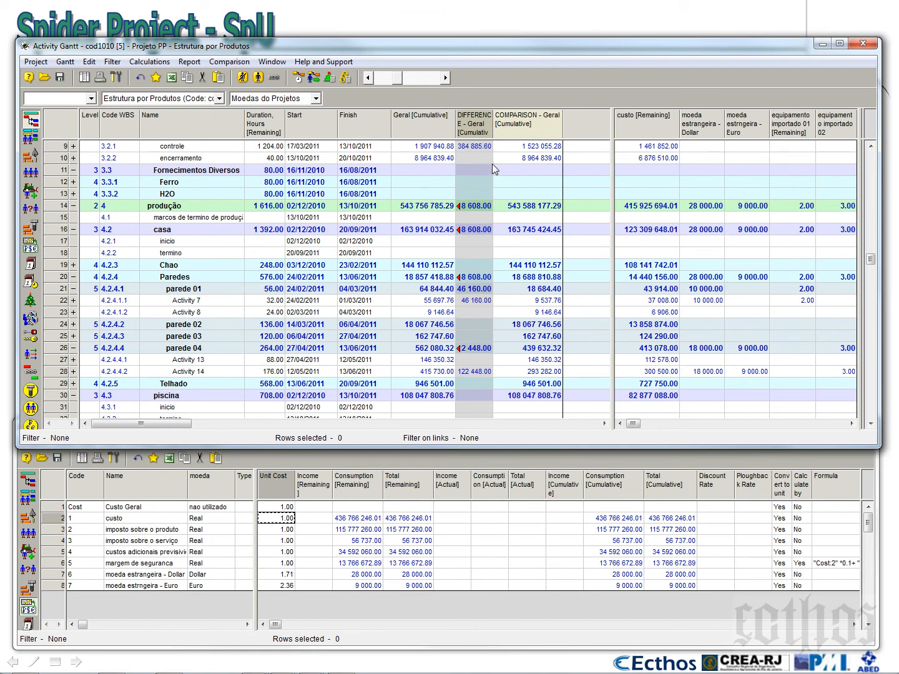
Widen the Difference column of the Geral cumulative cost and move it after the Comparison column
{"action": "left_click_drag", "start_coordinate": [493, 131], "coordinate": [505, 131]}
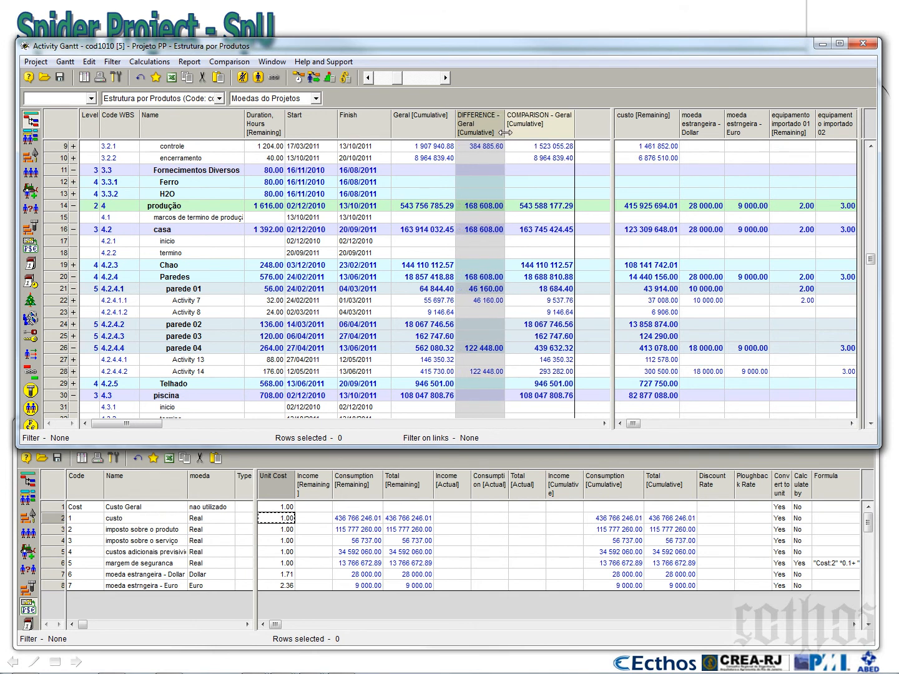
{"action": "left_click_drag", "start_coordinate": [565, 122], "coordinate": [567, 125]}
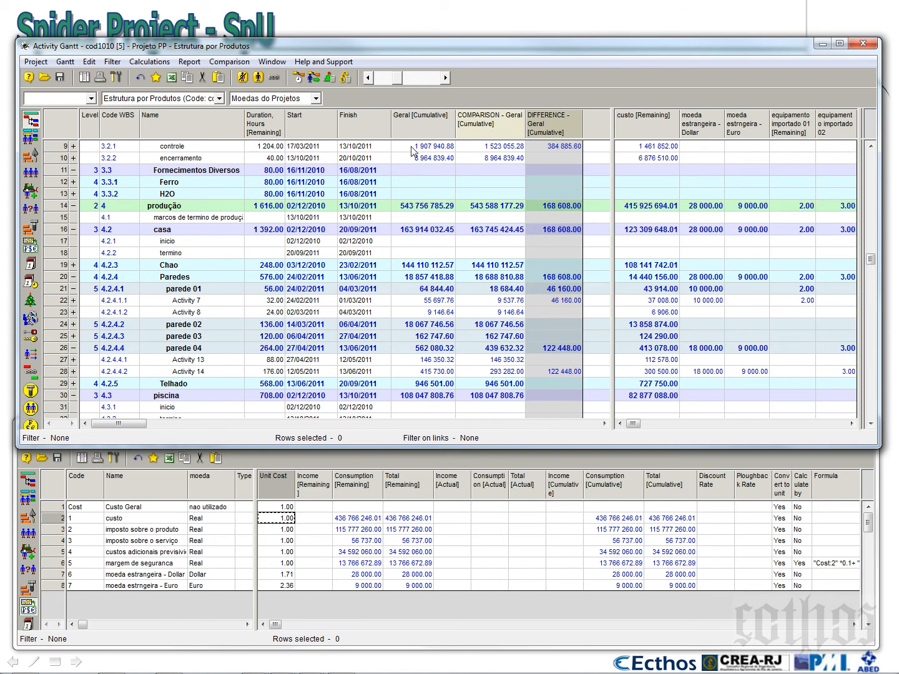
Examine the Geral cumulative cost differences of Activity 7 and Activity 14 alongside Activity 7's Dollar amount
{"action": "left_click", "coordinate": [550, 302]}
{"action": "scroll", "coordinate": [550, 306], "scroll_direction": "down", "scroll_amount": 4}
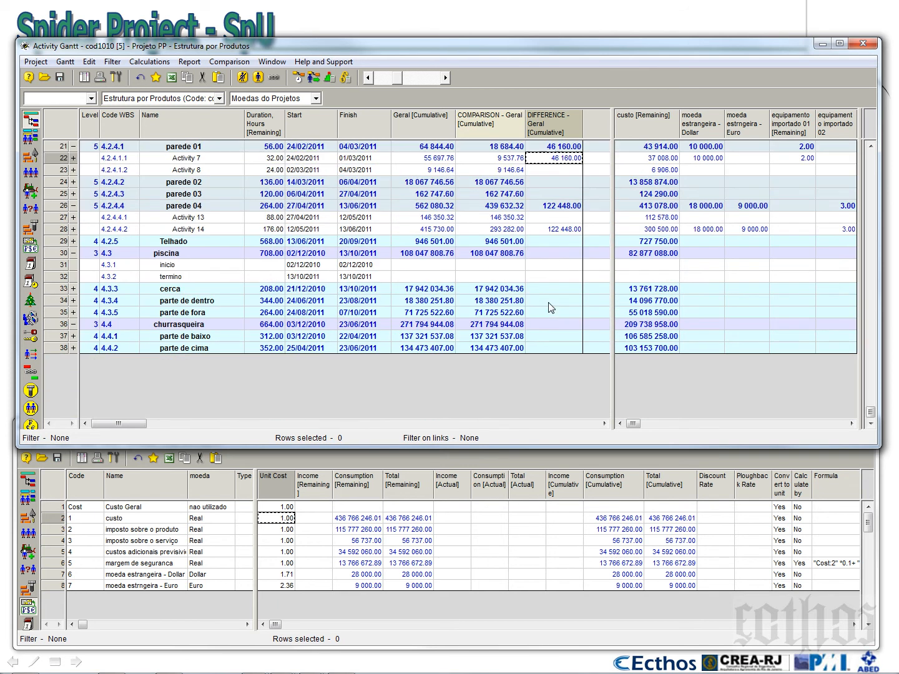
{"action": "scroll", "coordinate": [549, 306], "scroll_direction": "up", "scroll_amount": 3}
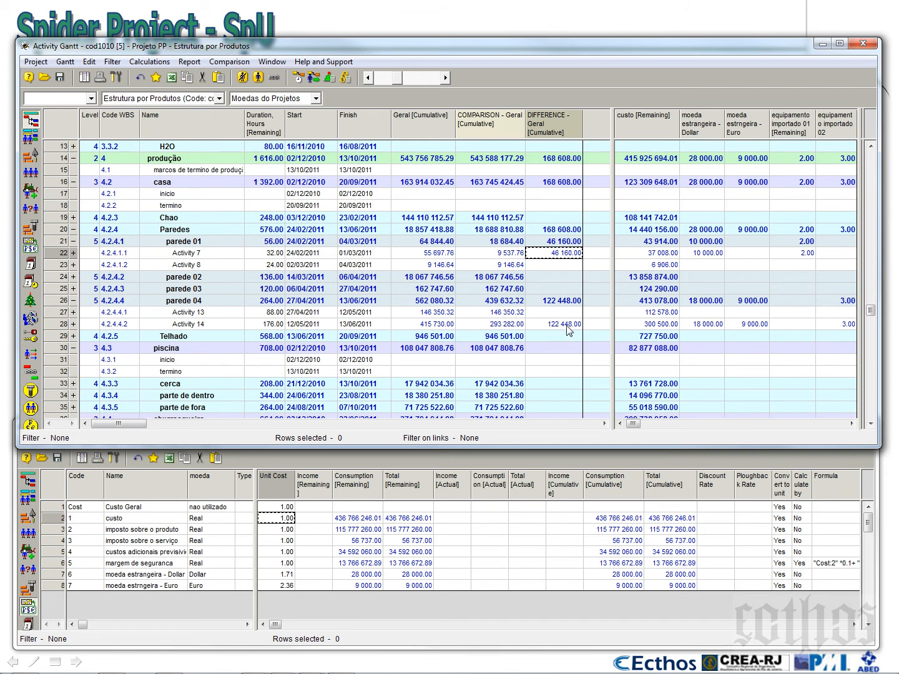
{"action": "left_click", "coordinate": [567, 324]}
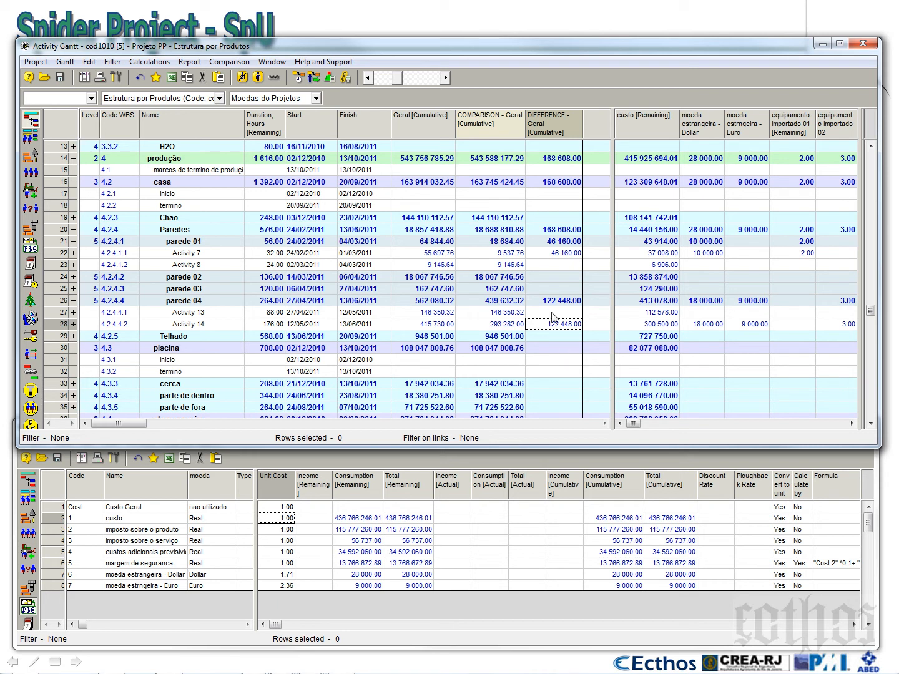
{"action": "left_click", "coordinate": [544, 252]}
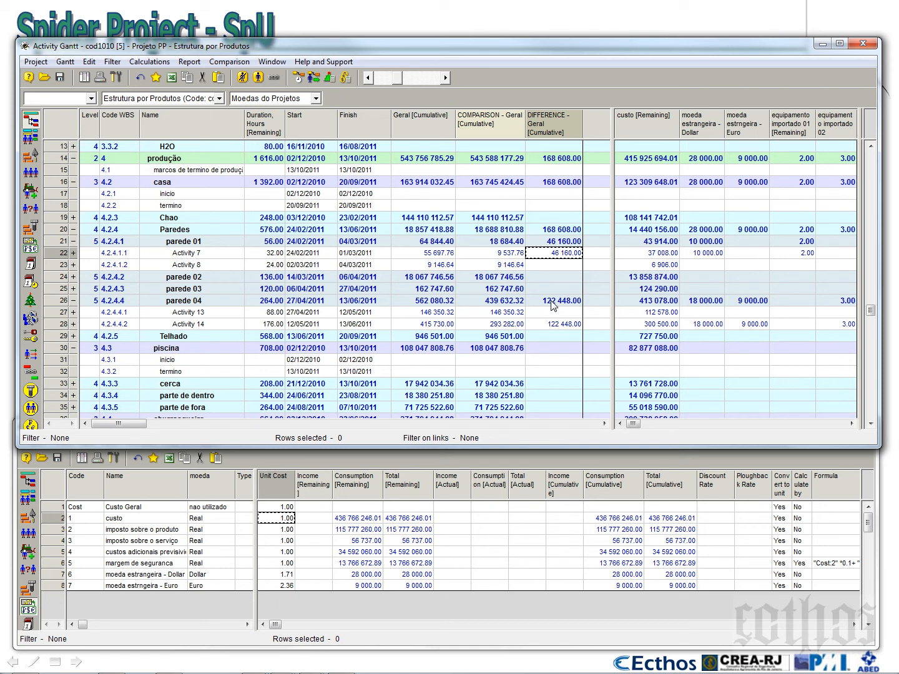
{"action": "left_click", "coordinate": [704, 254]}
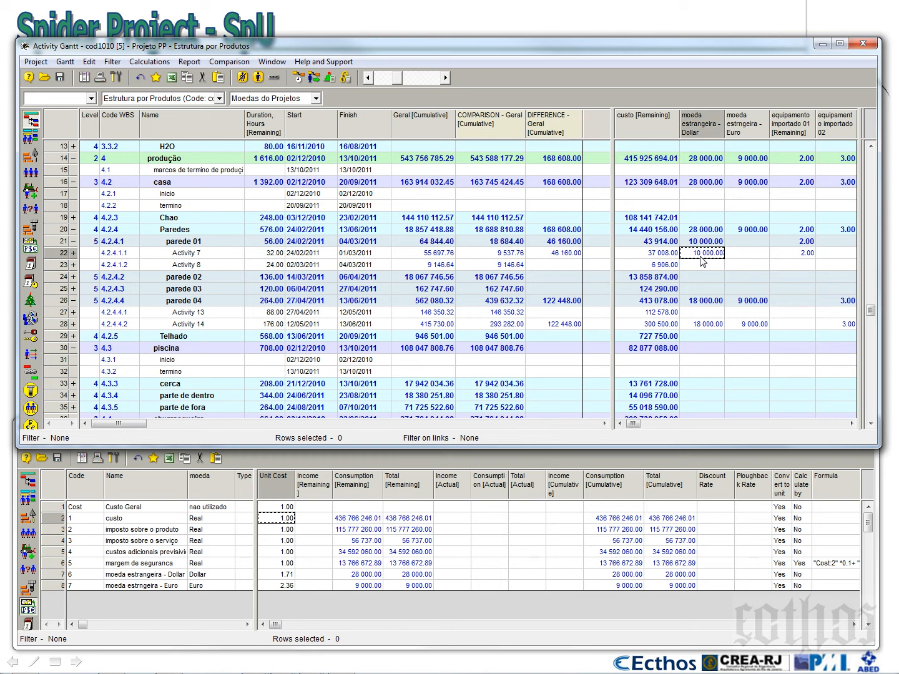
Narrow the activity table area to end after the Difference column and save the configuration in the project as current
{"action": "left_click_drag", "start_coordinate": [613, 185], "coordinate": [588, 185]}
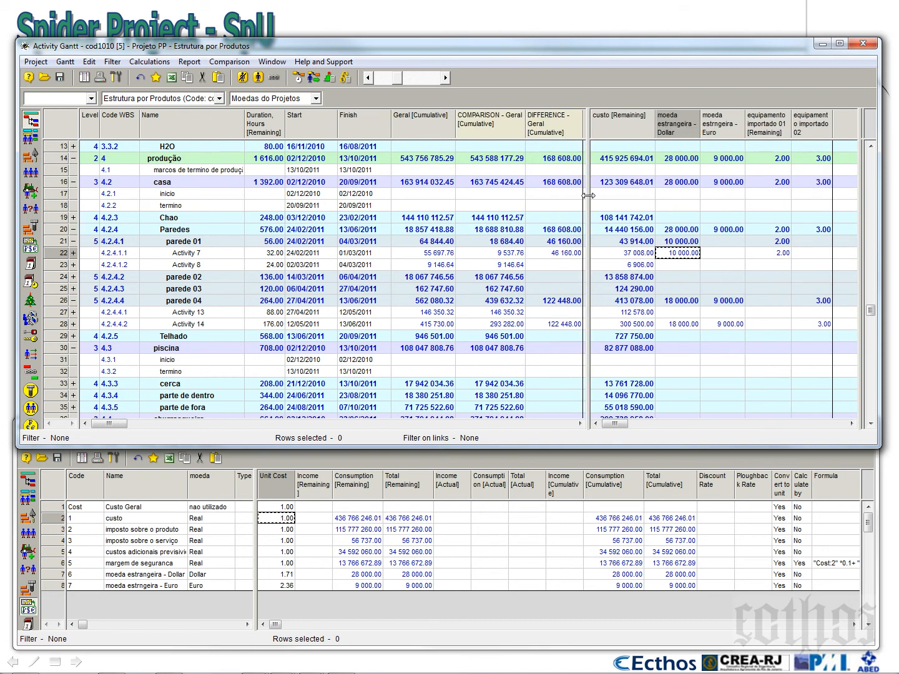
{"action": "left_click", "coordinate": [65, 62]}
{"action": "mouse_move", "coordinate": [131, 109]}
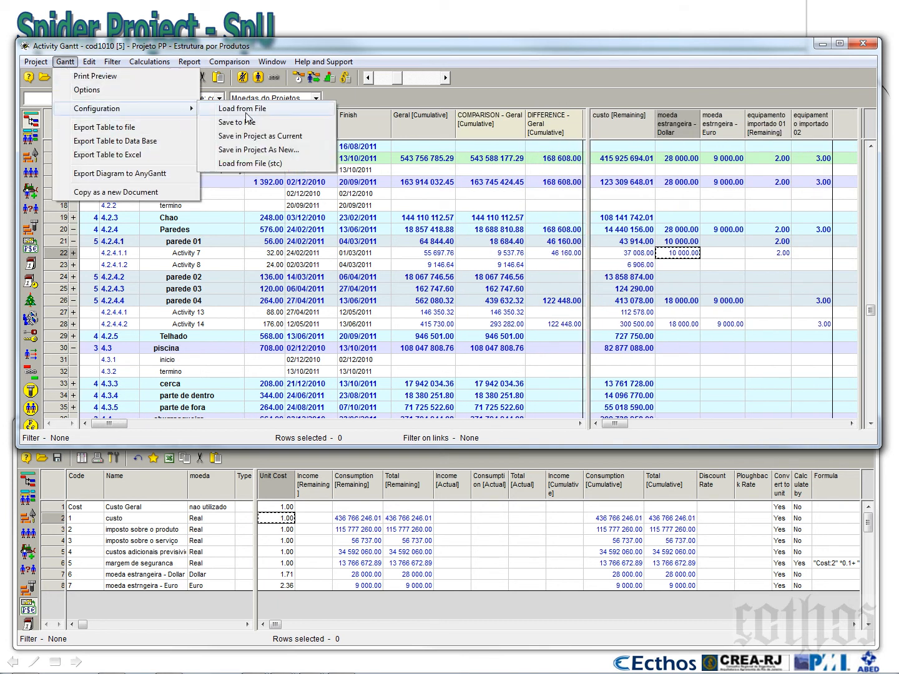
{"action": "left_click", "coordinate": [289, 137]}
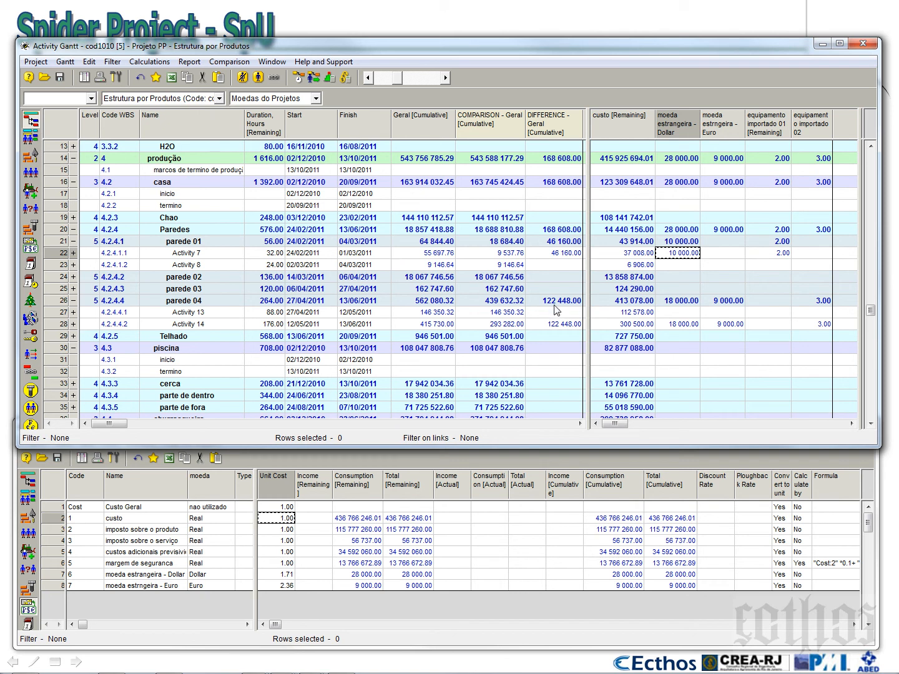
Remove the equipamento importado 01 and 02 columns and save the configuration in the project as current
{"action": "left_click", "coordinate": [772, 137]}
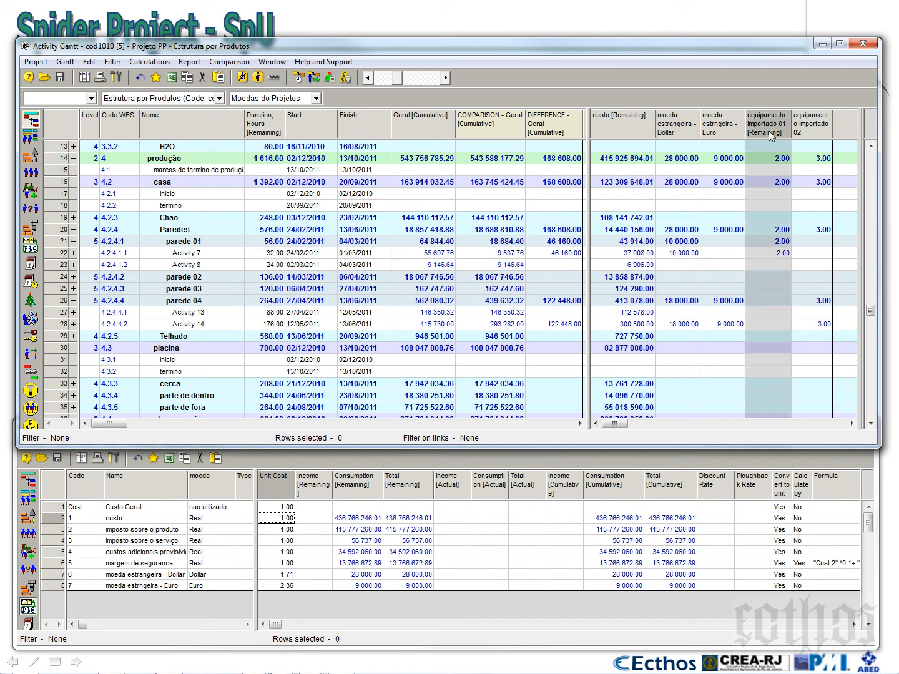
{"action": "key", "text": "Delete"}
{"action": "key", "text": "Delete"}
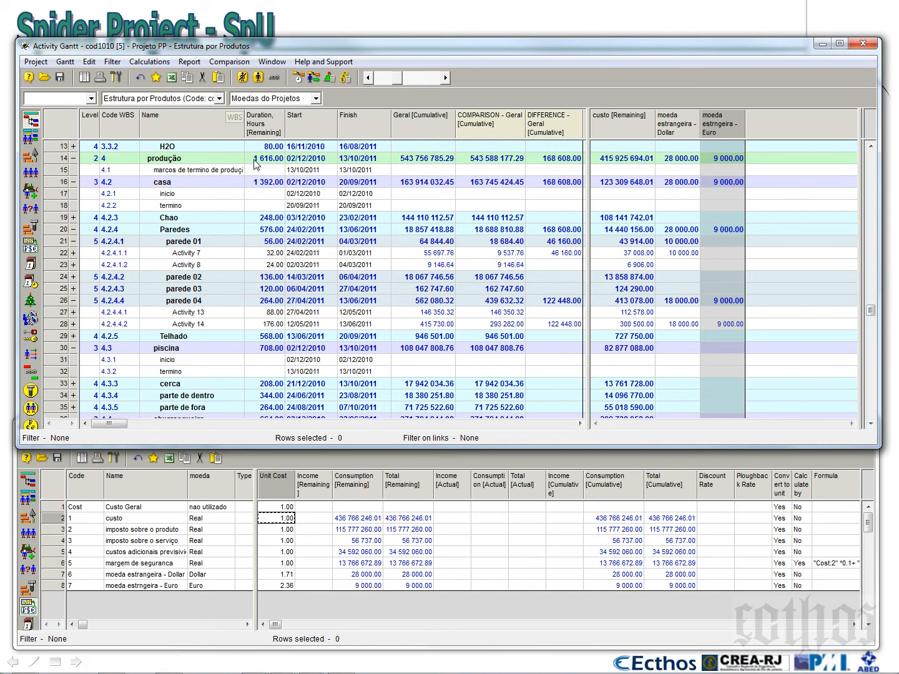
{"action": "left_click", "coordinate": [65, 62]}
{"action": "mouse_move", "coordinate": [185, 108]}
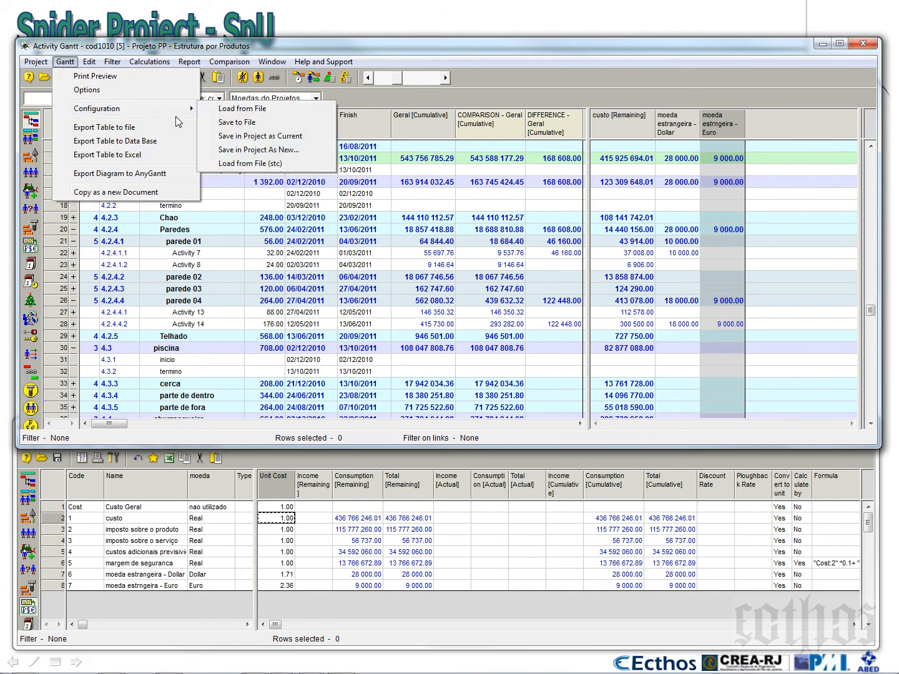
{"action": "left_click", "coordinate": [291, 137]}
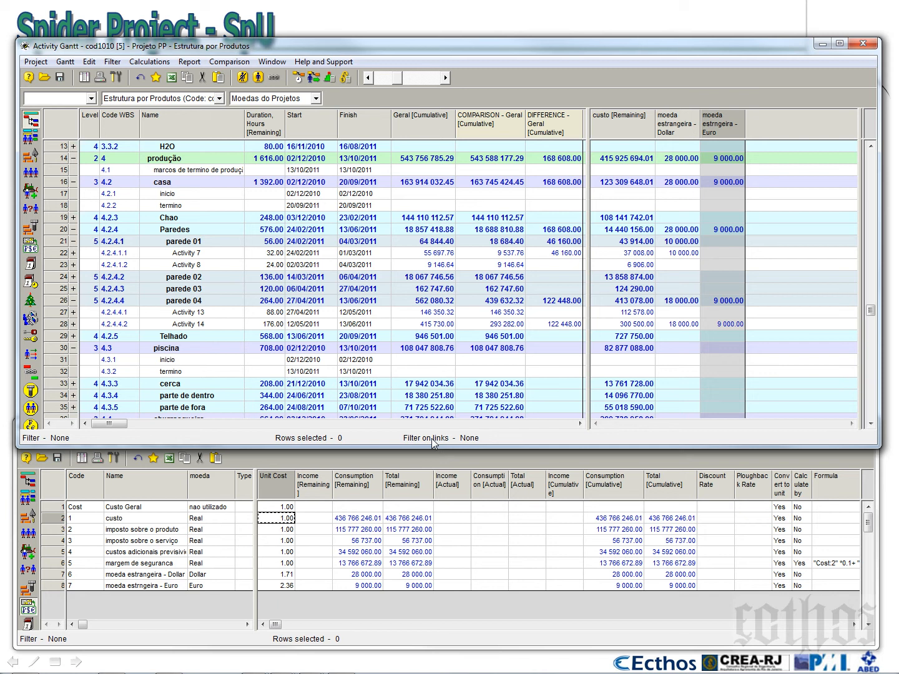
Extend the Activity Gantt window downward, then bring the Cost Components window forward and extend it upward
{"action": "left_click_drag", "start_coordinate": [437, 447], "coordinate": [436, 494]}
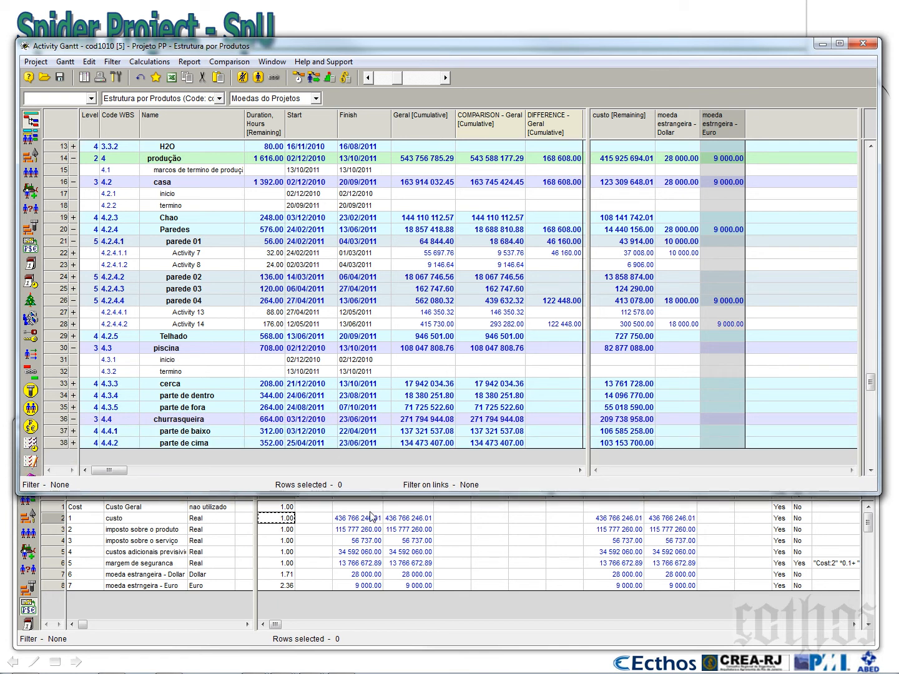
{"action": "left_click", "coordinate": [211, 532]}
{"action": "left_click_drag", "start_coordinate": [221, 419], "coordinate": [221, 243]}
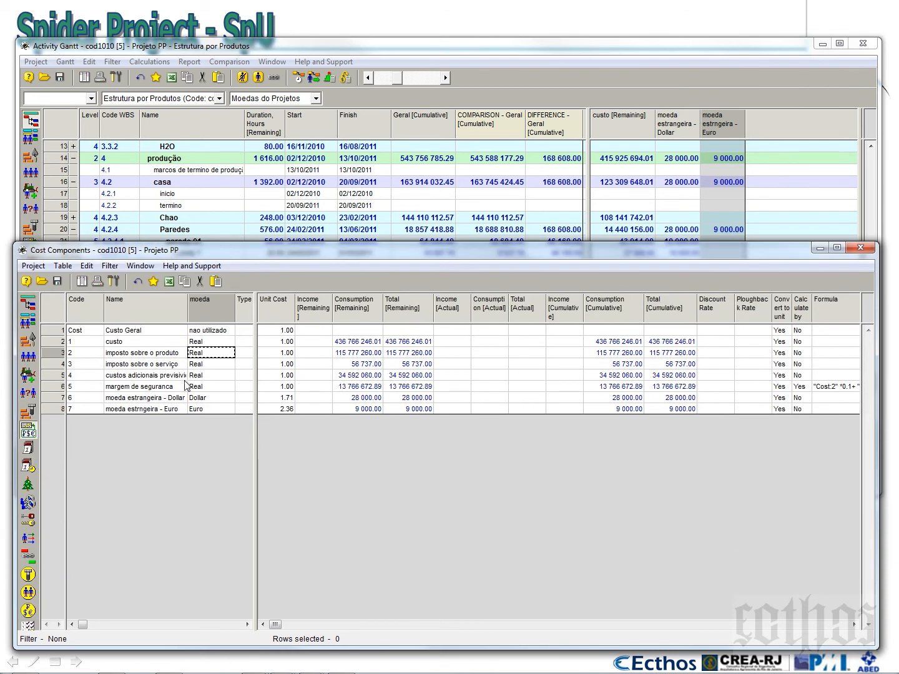
Convert the cost components to the unit of moeda estrangeira - Dollar with a correction factor of 1
{"action": "left_click", "coordinate": [54, 398]}
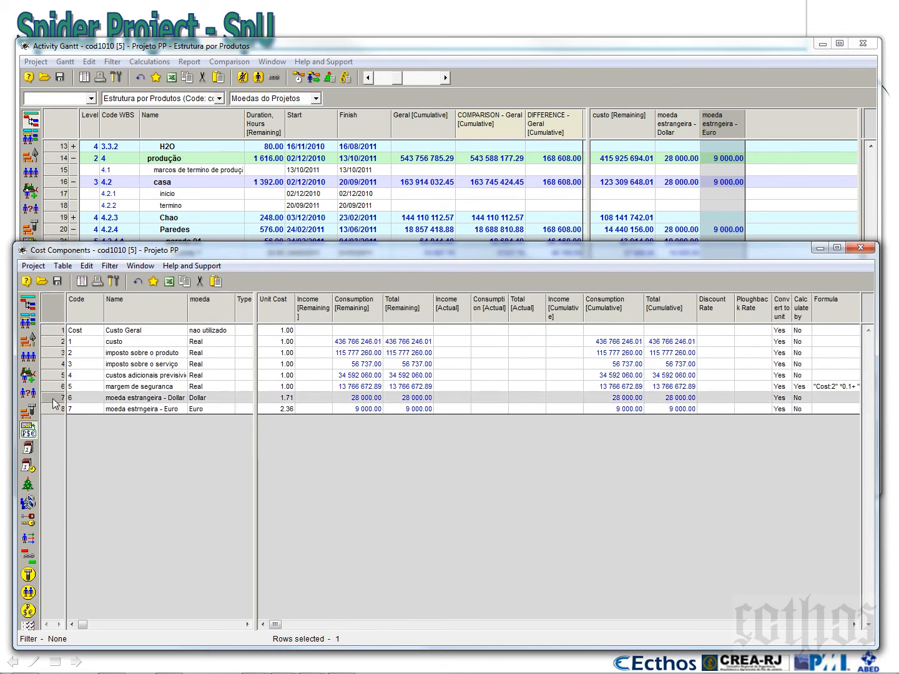
{"action": "right_click", "coordinate": [53, 399]}
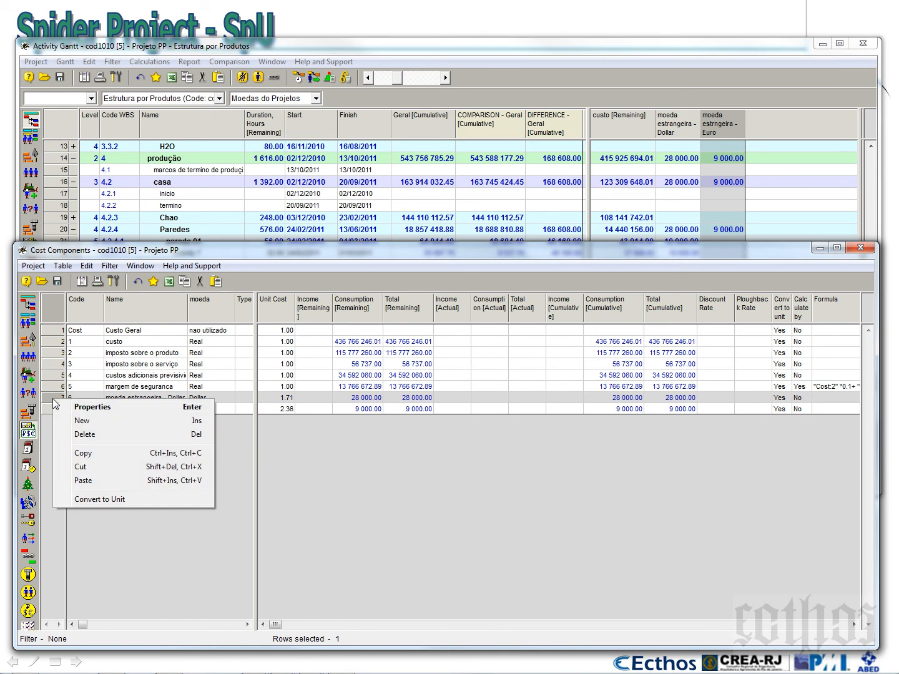
{"action": "left_click", "coordinate": [104, 502]}
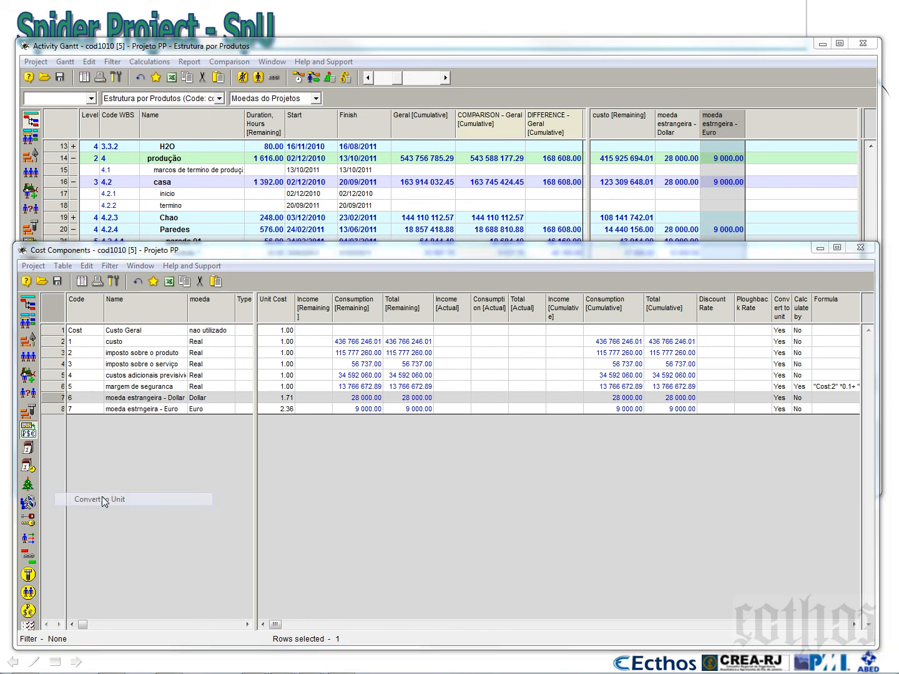
{"action": "left_click_drag", "start_coordinate": [308, 216], "coordinate": [501, 272]}
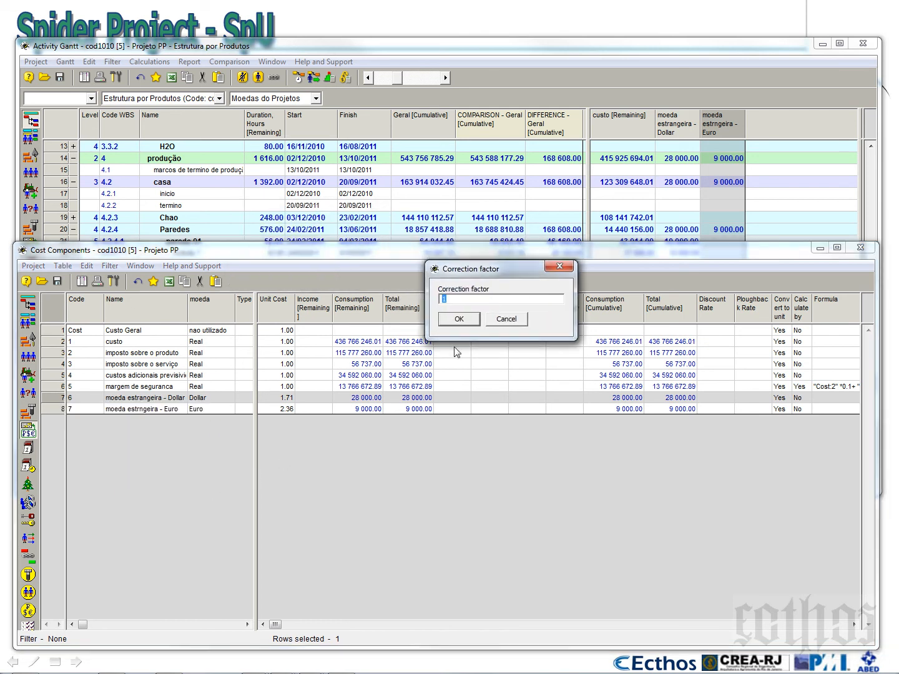
{"action": "left_click", "coordinate": [459, 320]}
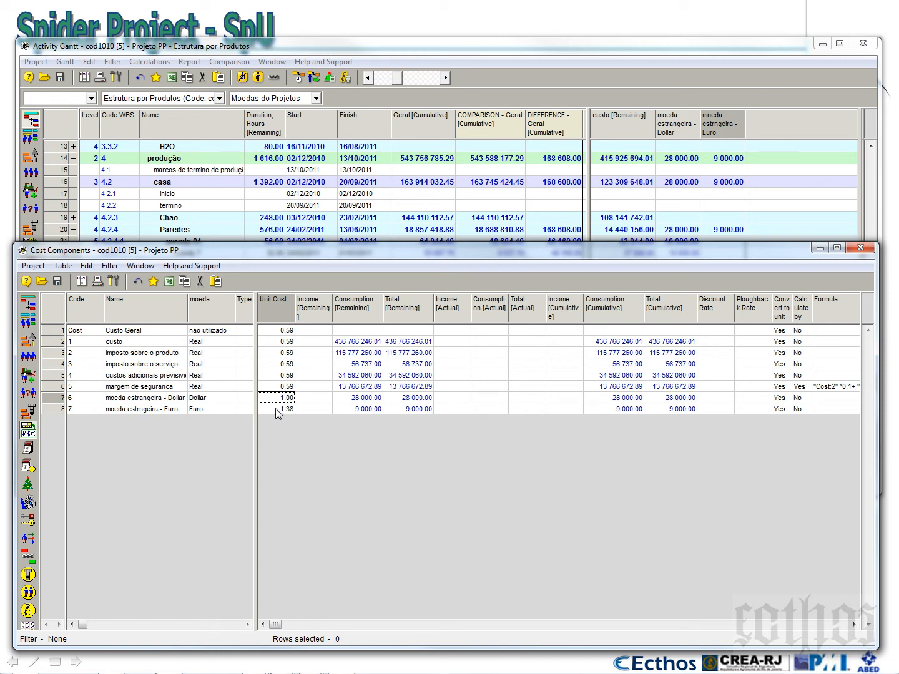
Set the Unit Cost column to display 4 digits after the point and widen it slightly
{"action": "right_click", "coordinate": [285, 313]}
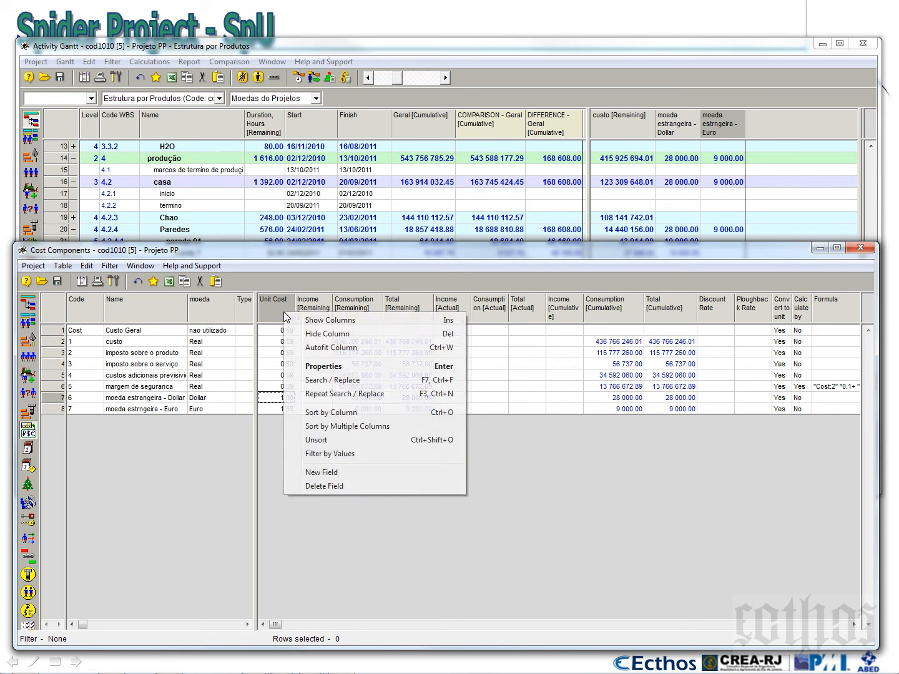
{"action": "left_click", "coordinate": [312, 366]}
{"action": "left_click", "coordinate": [515, 312]}
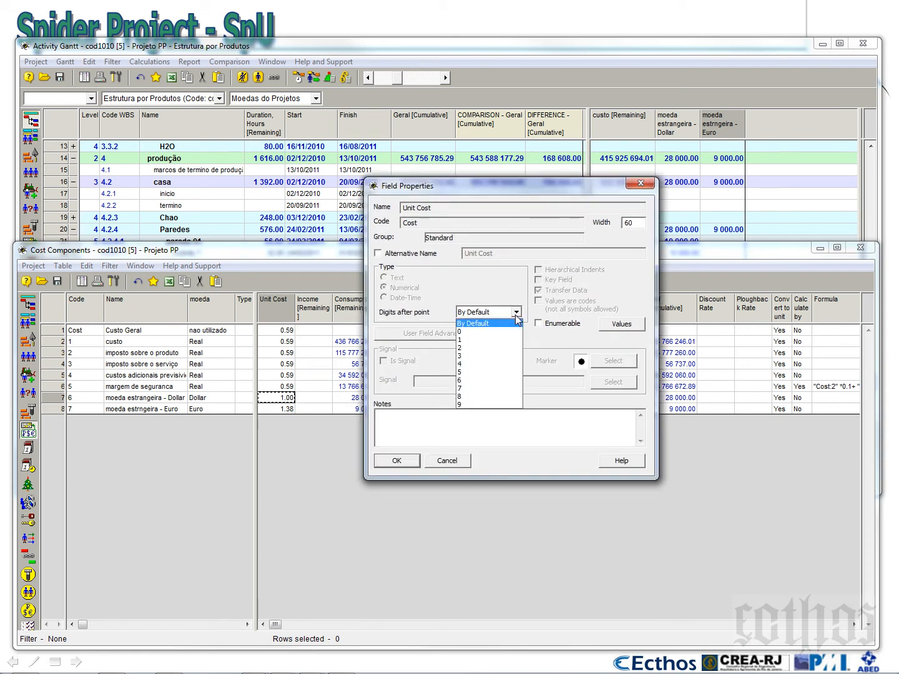
{"action": "left_click", "coordinate": [507, 364]}
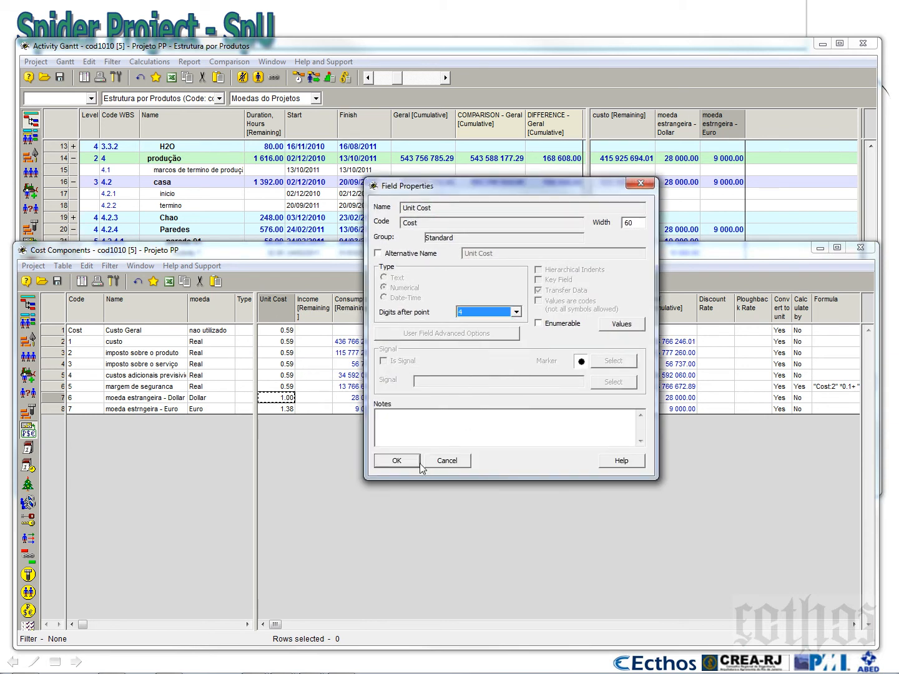
{"action": "left_click", "coordinate": [404, 462]}
{"action": "left_click_drag", "start_coordinate": [295, 316], "coordinate": [305, 314]}
{"action": "left_click", "coordinate": [324, 409]}
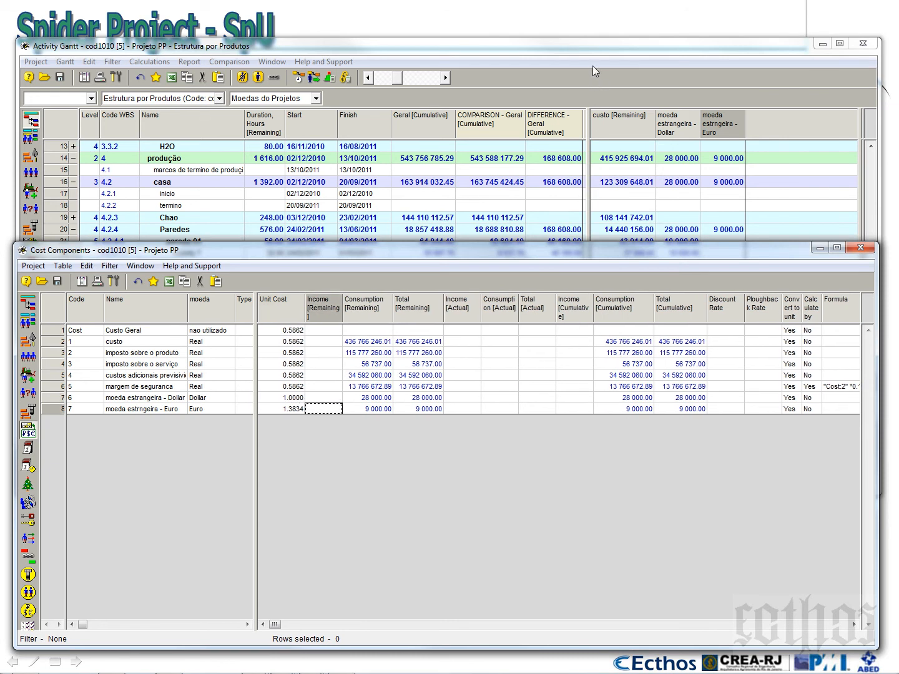
Run Cost and Material Calculation from the Activity Gantt, close its report, and widen the Difference column
{"action": "left_click", "coordinate": [583, 46]}
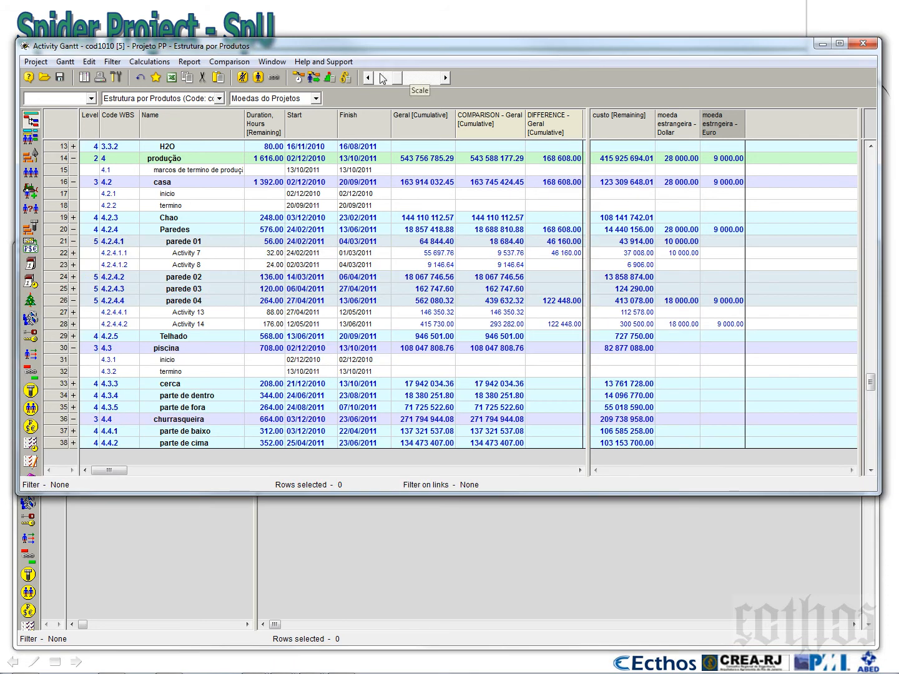
{"action": "left_click", "coordinate": [345, 81]}
{"action": "left_click", "coordinate": [473, 474]}
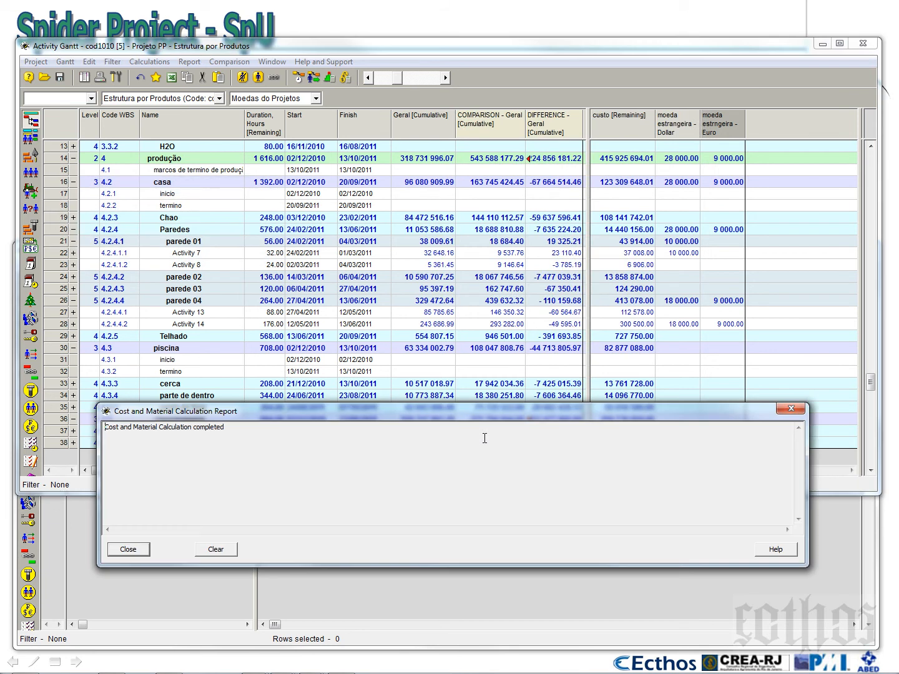
{"action": "left_click", "coordinate": [127, 552]}
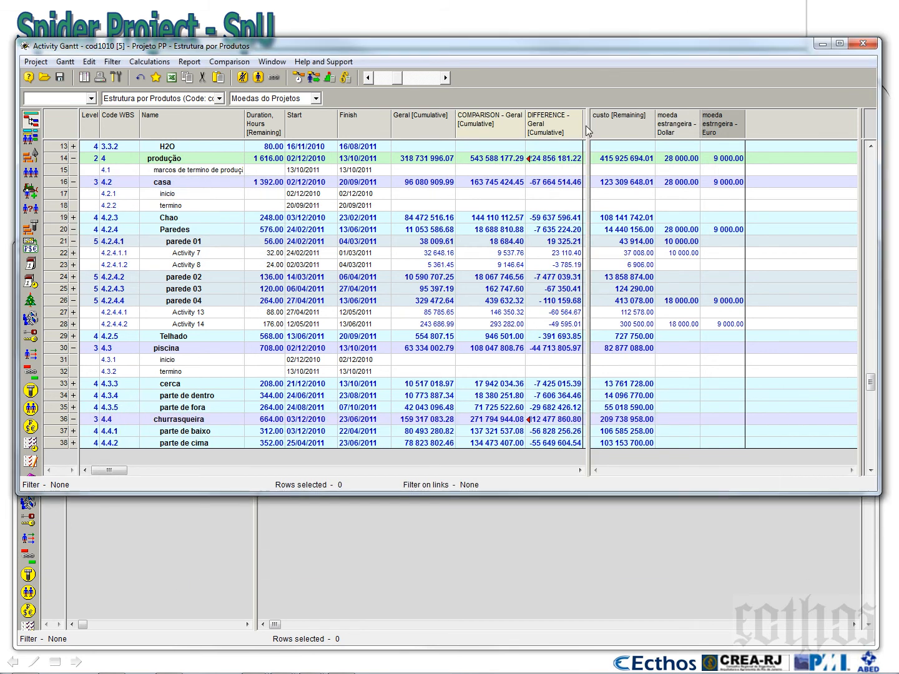
{"action": "mouse_move", "coordinate": [586, 126]}
{"action": "left_mouse_down"}
{"action": "mouse_move", "coordinate": [599, 125]}
{"action": "mouse_move", "coordinate": [589, 123]}
{"action": "left_mouse_up"}
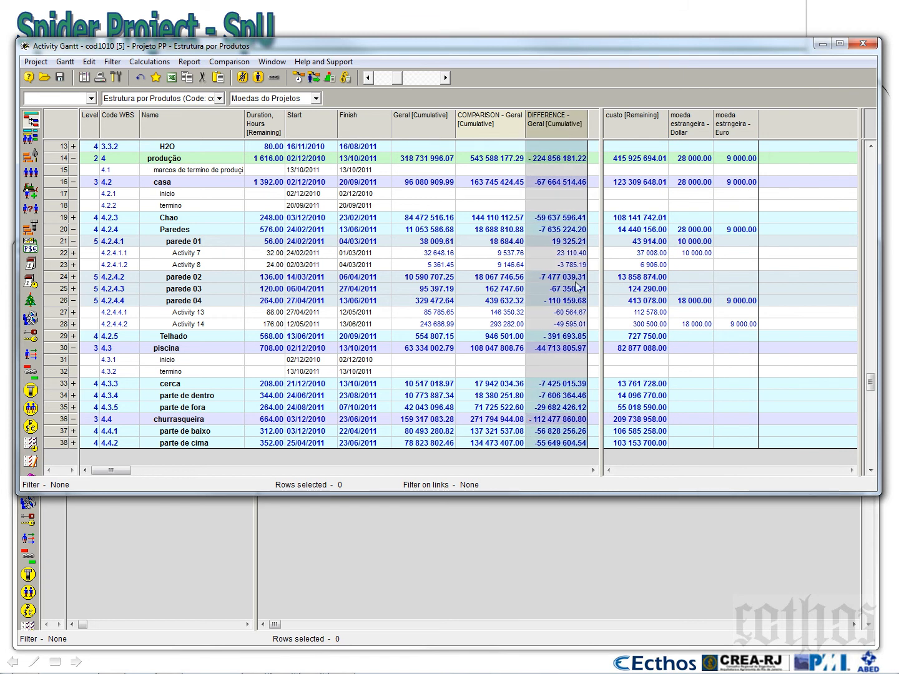
Hide the Difference and Comparison columns and narrow the activity table area to end after Geral [Cumulative]
{"action": "right_click", "coordinate": [548, 123]}
{"action": "left_click", "coordinate": [572, 146]}
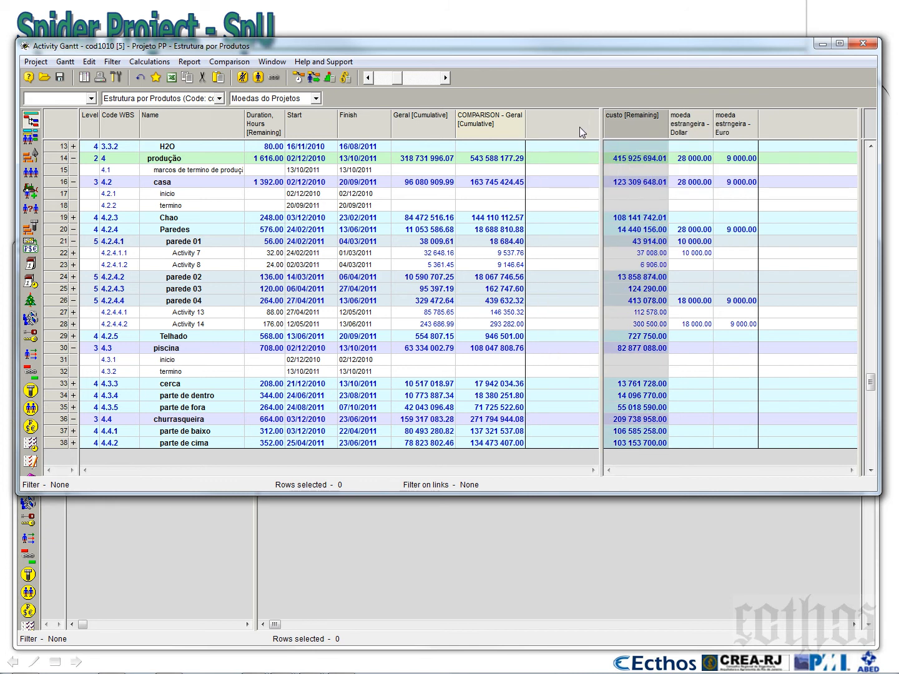
{"action": "right_click", "coordinate": [496, 120]}
{"action": "left_click", "coordinate": [524, 142]}
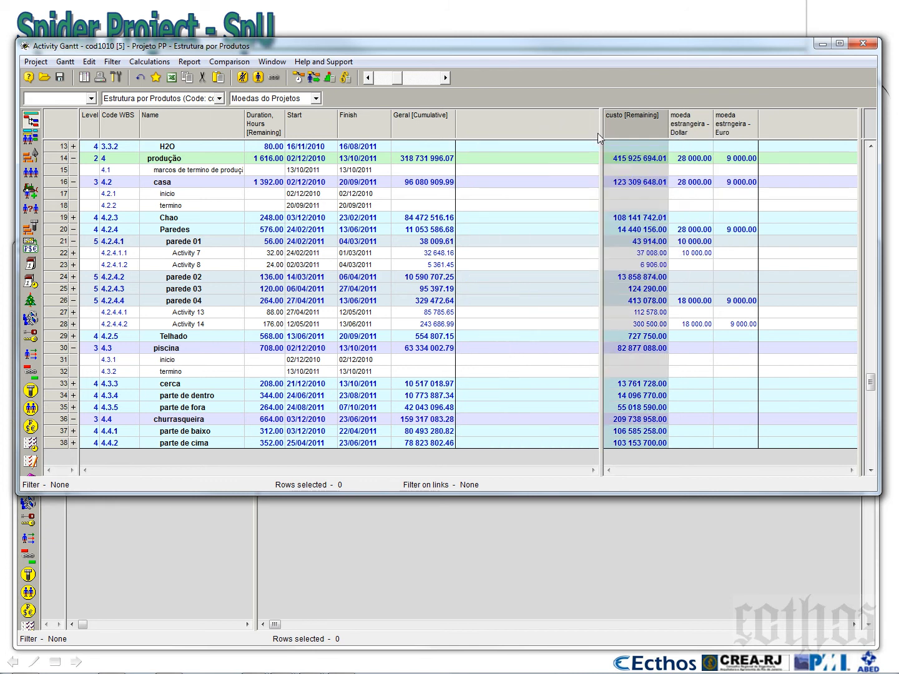
{"action": "left_click_drag", "start_coordinate": [601, 150], "coordinate": [451, 156]}
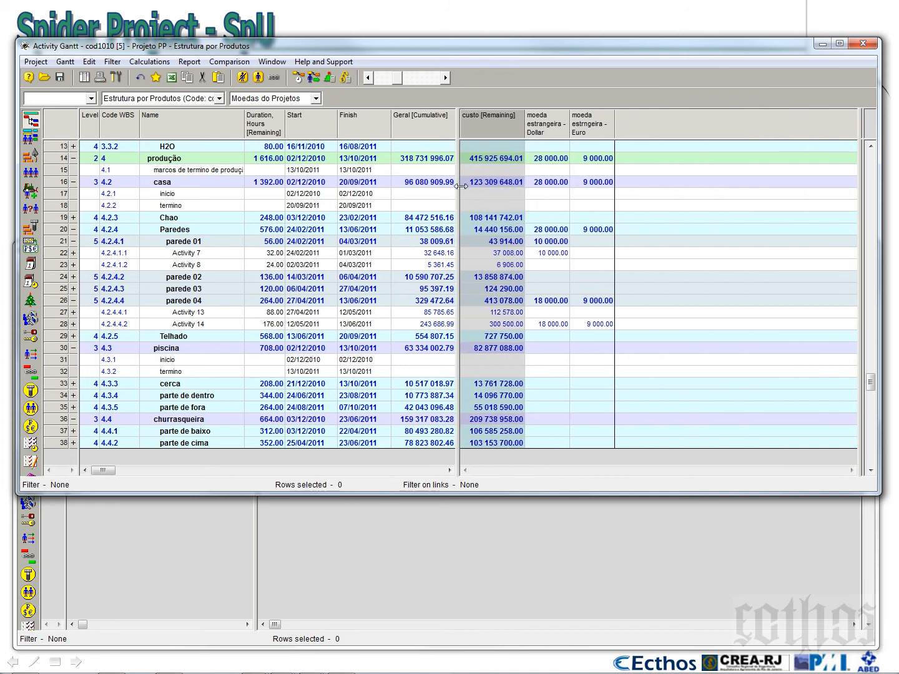
Save the Gantt configuration in the project as new, with the code cod and the name Moeda Estrangeira
{"action": "left_click", "coordinate": [65, 61]}
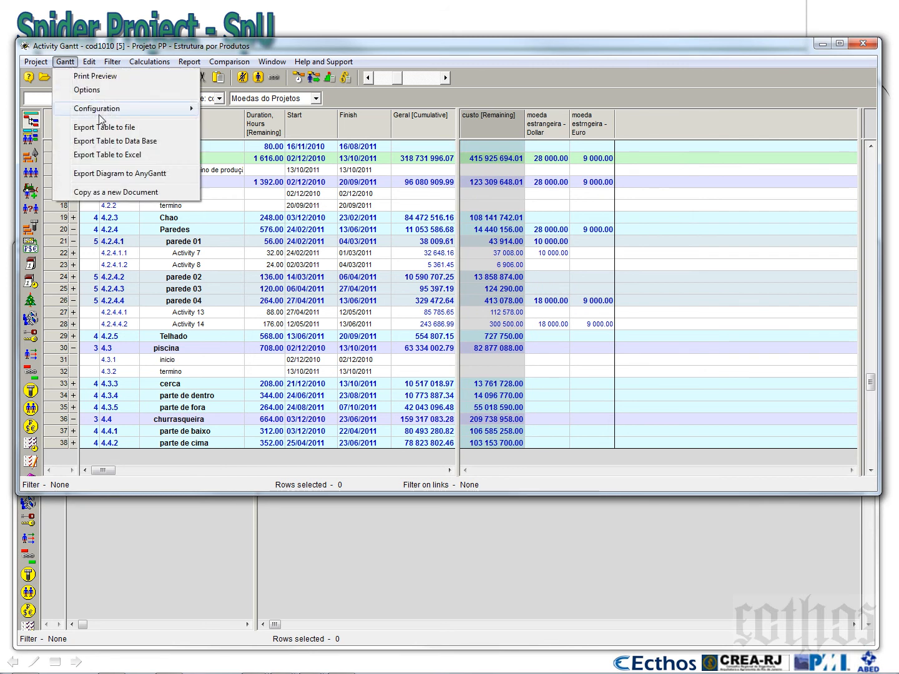
{"action": "mouse_move", "coordinate": [103, 110]}
{"action": "left_click", "coordinate": [267, 151]}
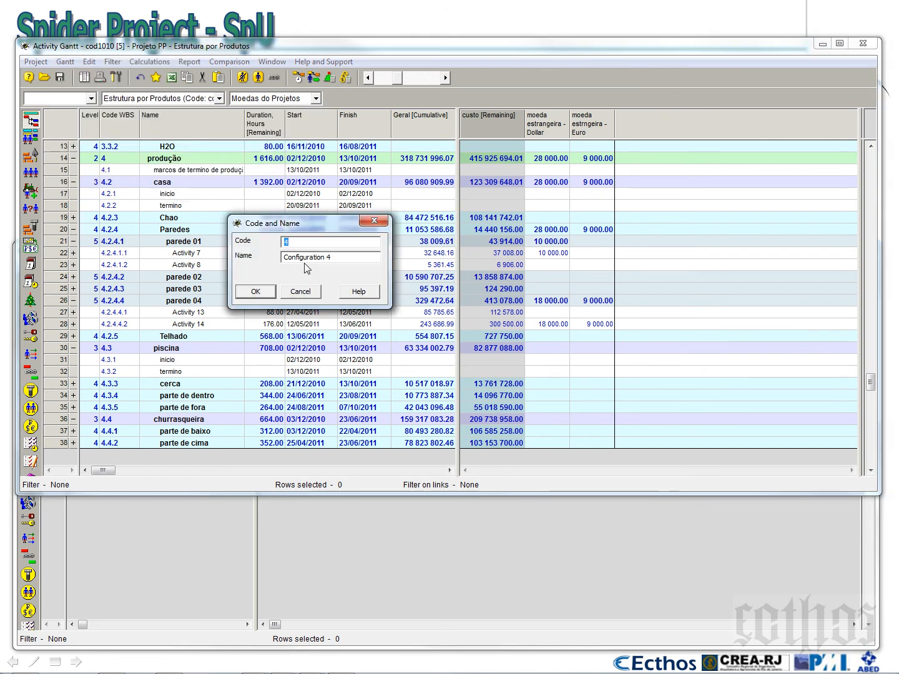
{"action": "left_click_drag", "start_coordinate": [339, 257], "coordinate": [272, 254]}
{"action": "type", "text": "MO"}
{"action": "key", "text": "BackSpace"}
{"action": "key", "text": "BackSpace"}
{"action": "type", "text": "eda Estra"}
{"action": "double_click", "coordinate": [284, 242]}
{"action": "type", "text": "cod"}
{"action": "left_click", "coordinate": [257, 291]}
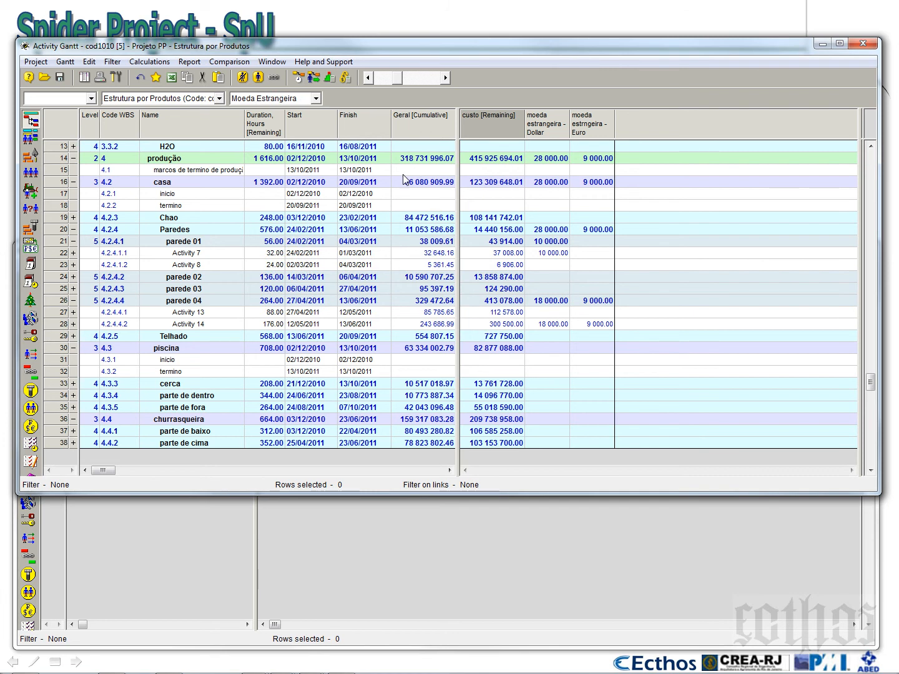
Collapse Projeto PP to its top row and shorten the Activity Gantt window to uncover the Cost Components table
{"action": "left_click", "coordinate": [403, 177]}
{"action": "scroll", "coordinate": [402, 178], "scroll_direction": "up", "scroll_amount": 4}
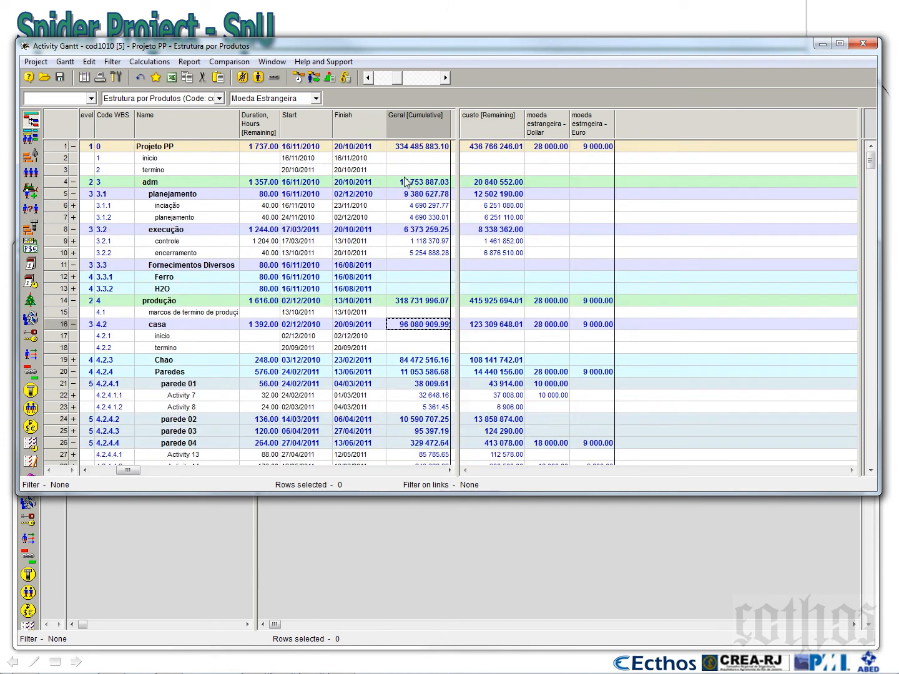
{"action": "left_click", "coordinate": [74, 146]}
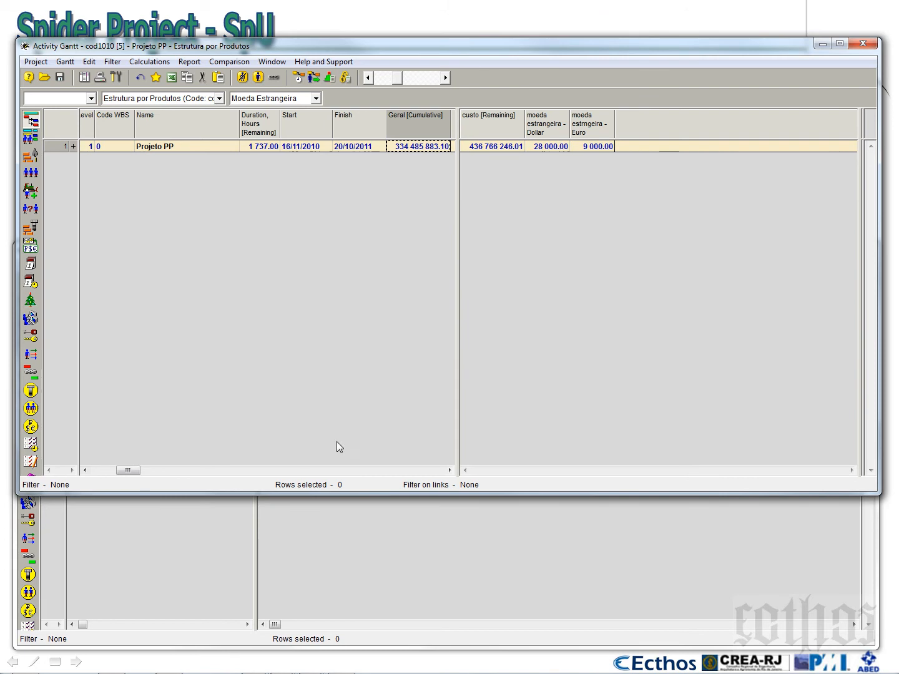
{"action": "left_click_drag", "start_coordinate": [349, 493], "coordinate": [350, 229]}
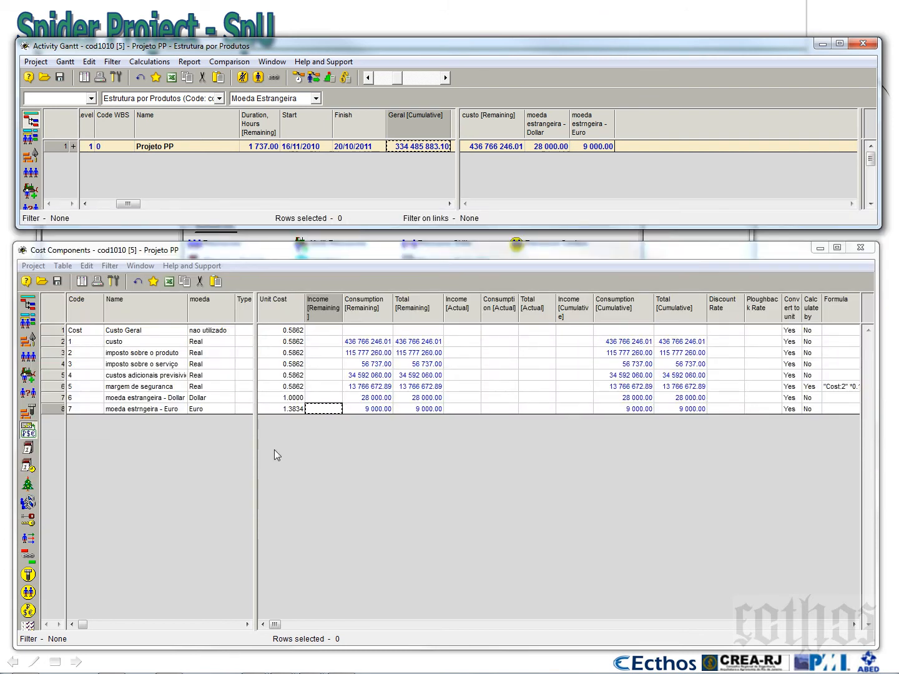
Convert the cost components to the Euro unit with correction factor 1 and rerun Cost and Material Calculation in the Gantt
{"action": "right_click", "coordinate": [50, 409]}
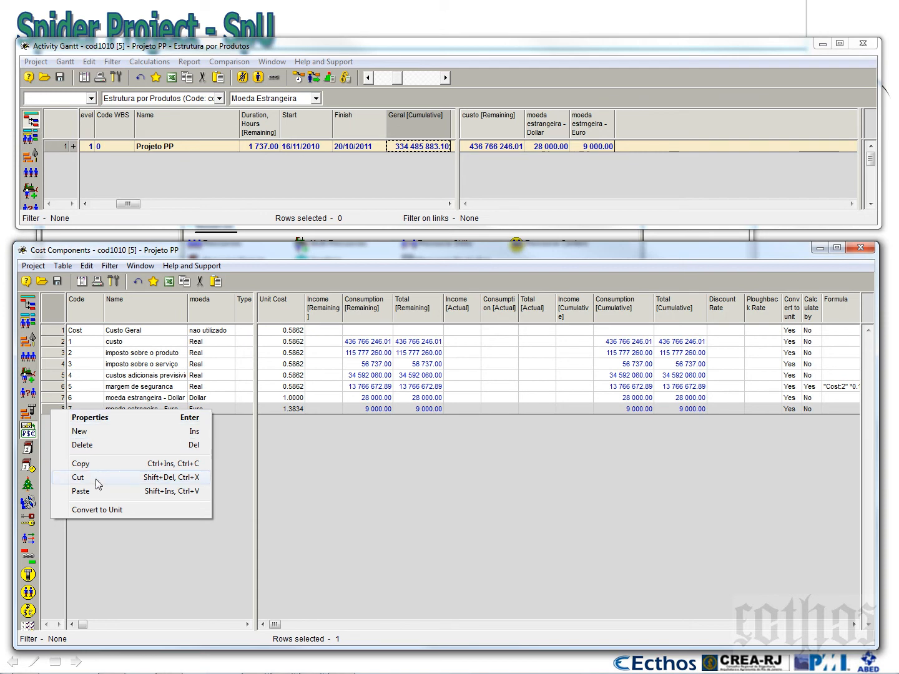
{"action": "left_click", "coordinate": [97, 511]}
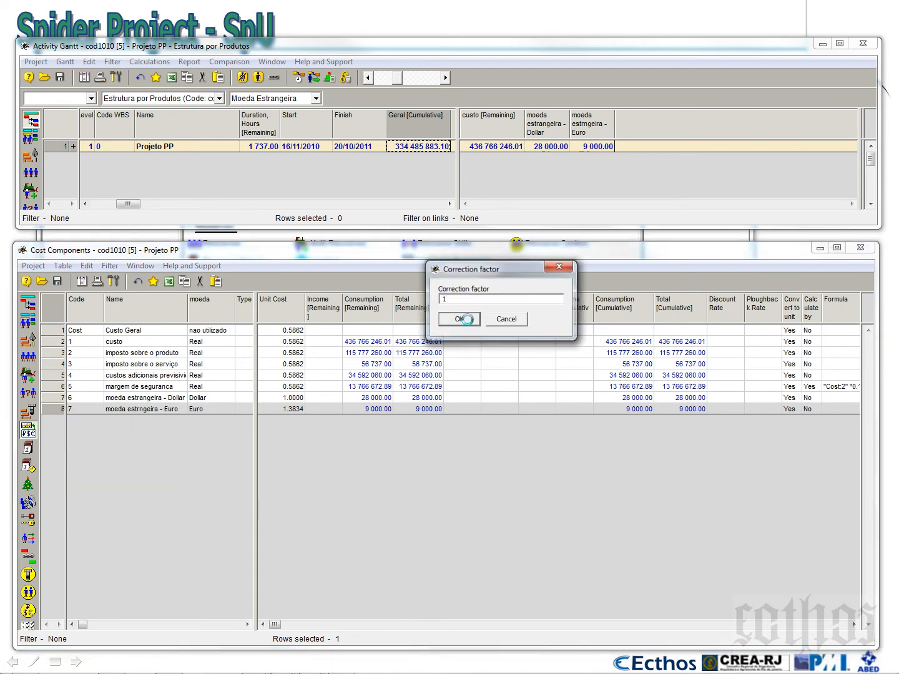
{"action": "left_click", "coordinate": [470, 320]}
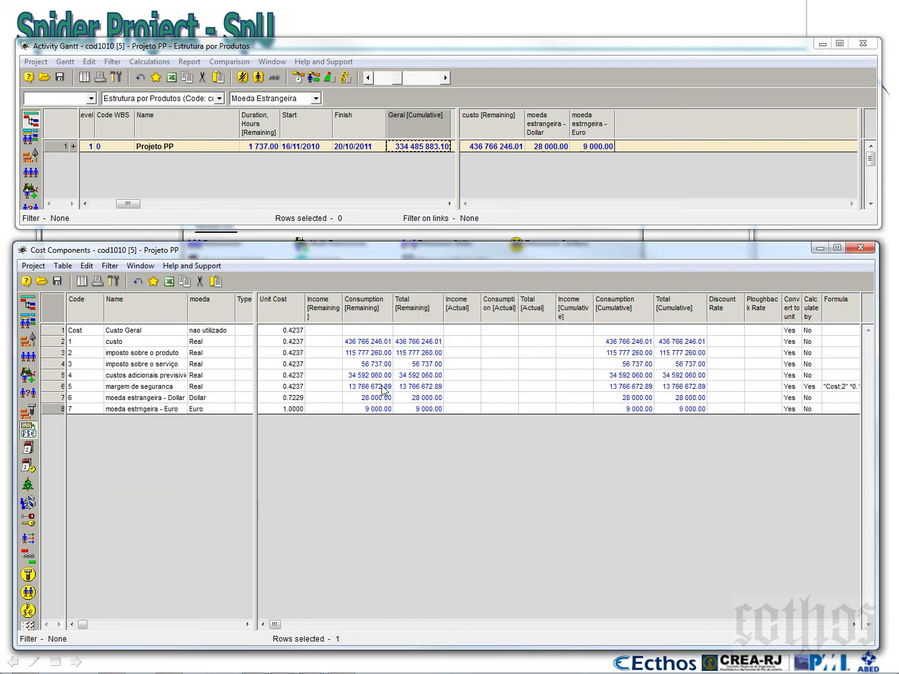
{"action": "left_click", "coordinate": [346, 77]}
{"action": "left_click", "coordinate": [479, 471]}
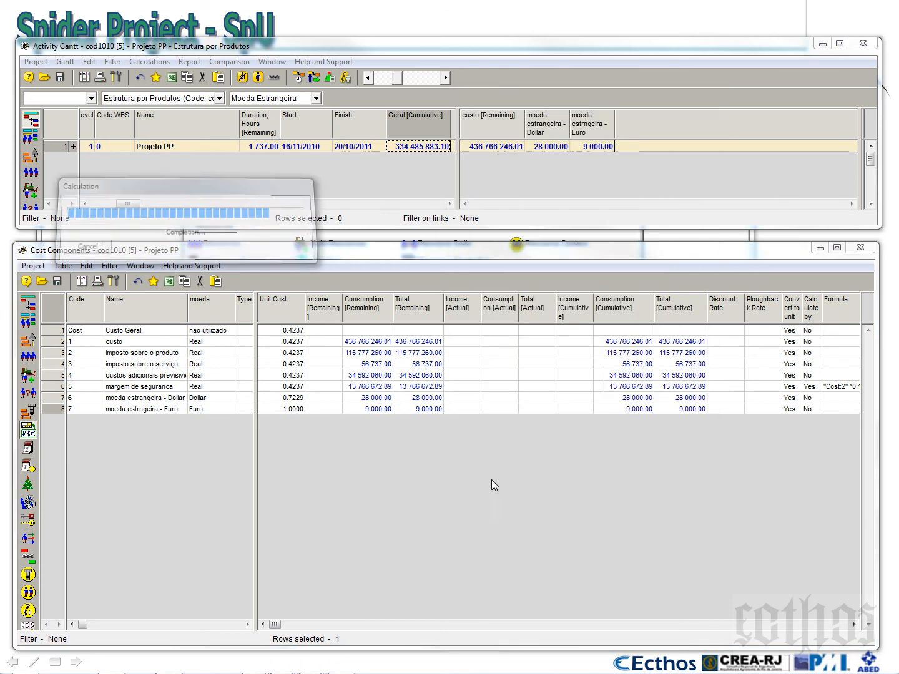
{"action": "left_click", "coordinate": [143, 553]}
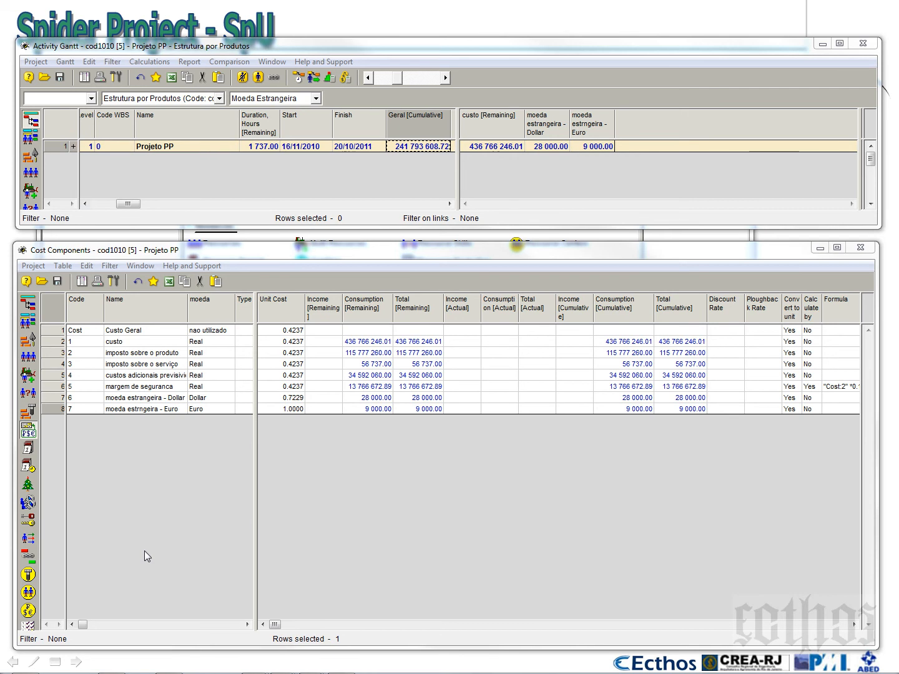
Convert the cost components to the unit of custo (Real) with correction factor 1, rerun Cost and Material Calculation, and close its report
{"action": "right_click", "coordinate": [51, 342]}
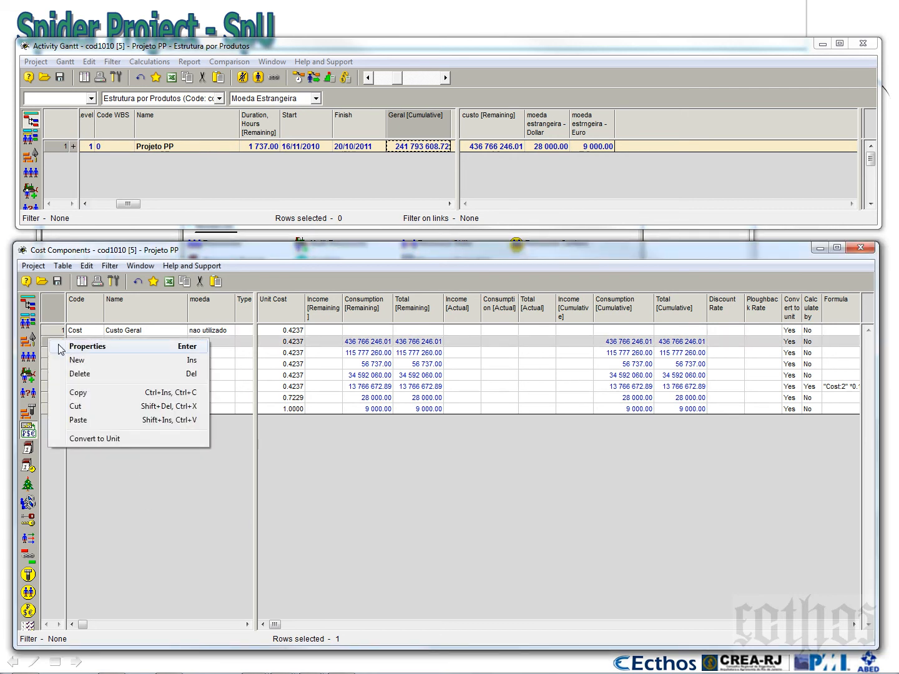
{"action": "left_click", "coordinate": [79, 439]}
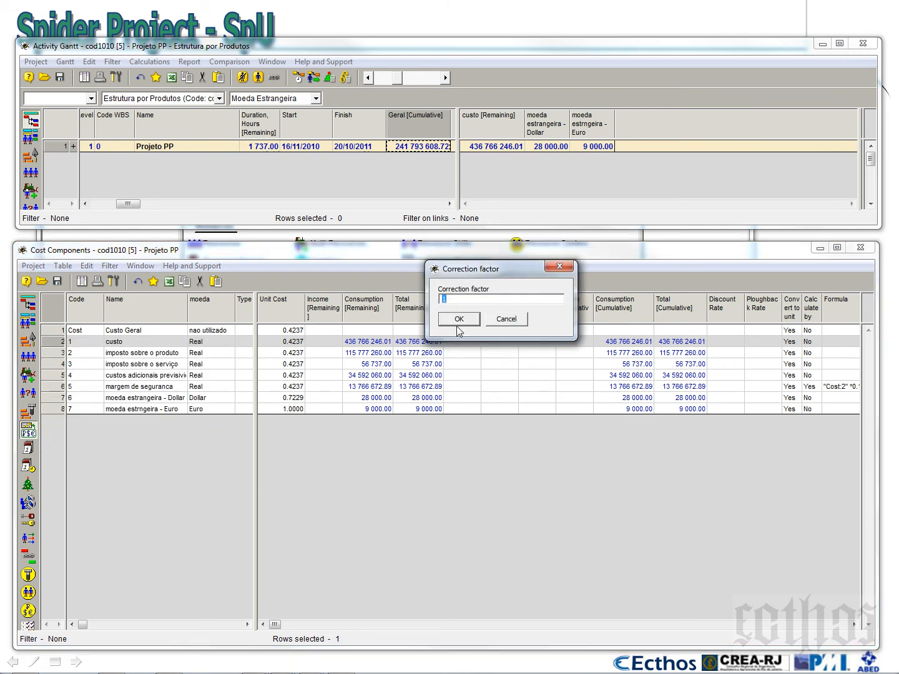
{"action": "left_click", "coordinate": [457, 324]}
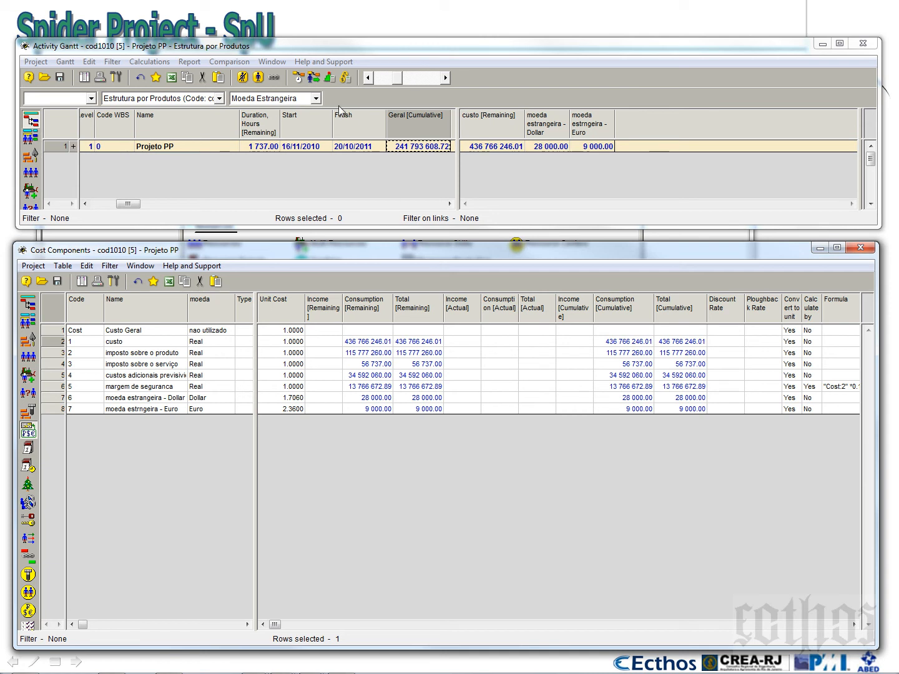
{"action": "left_click", "coordinate": [347, 81]}
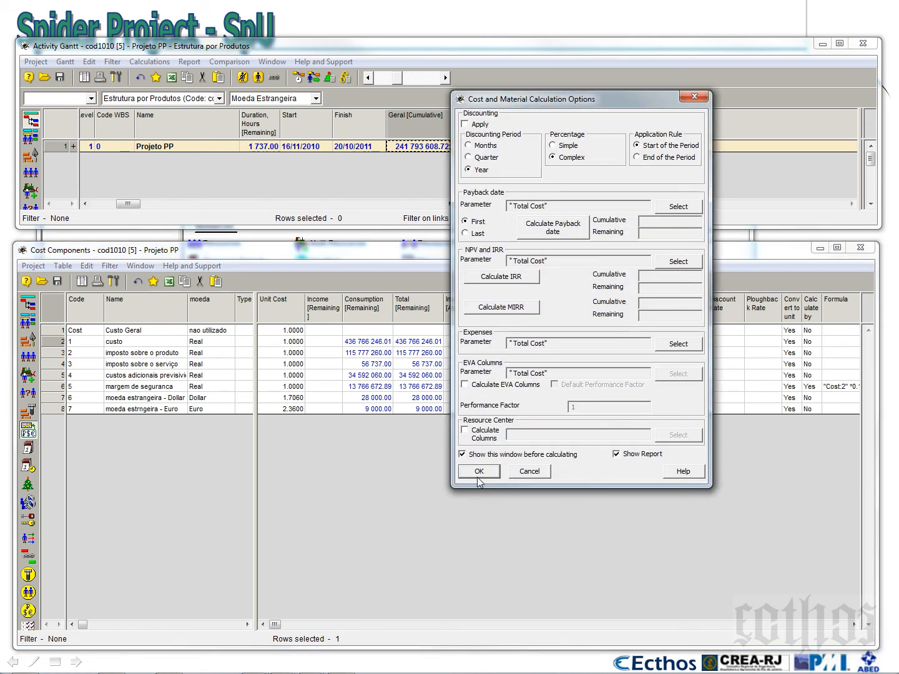
{"action": "left_click", "coordinate": [478, 471]}
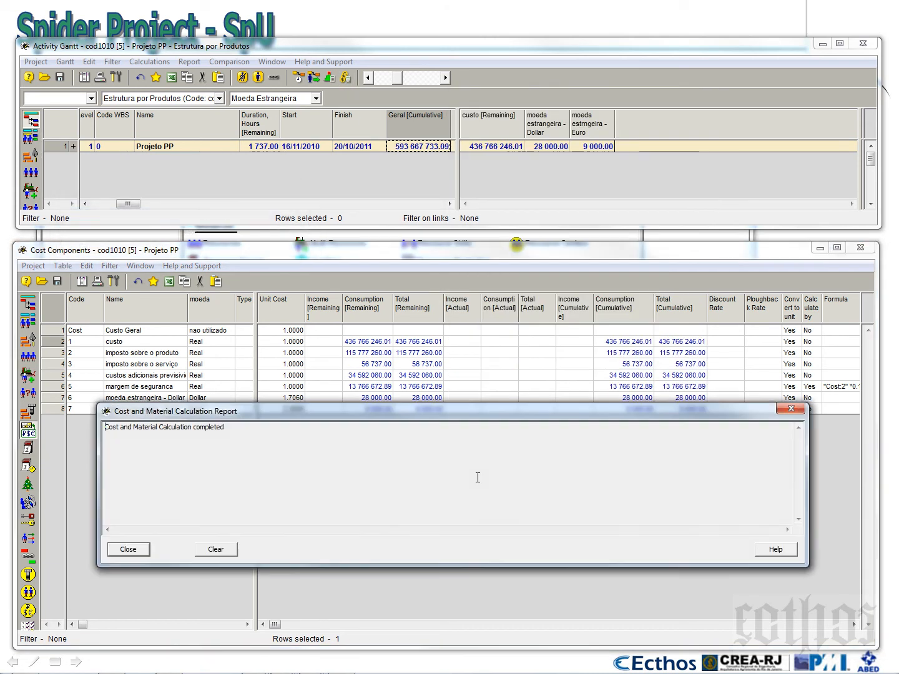
{"action": "left_click", "coordinate": [131, 551]}
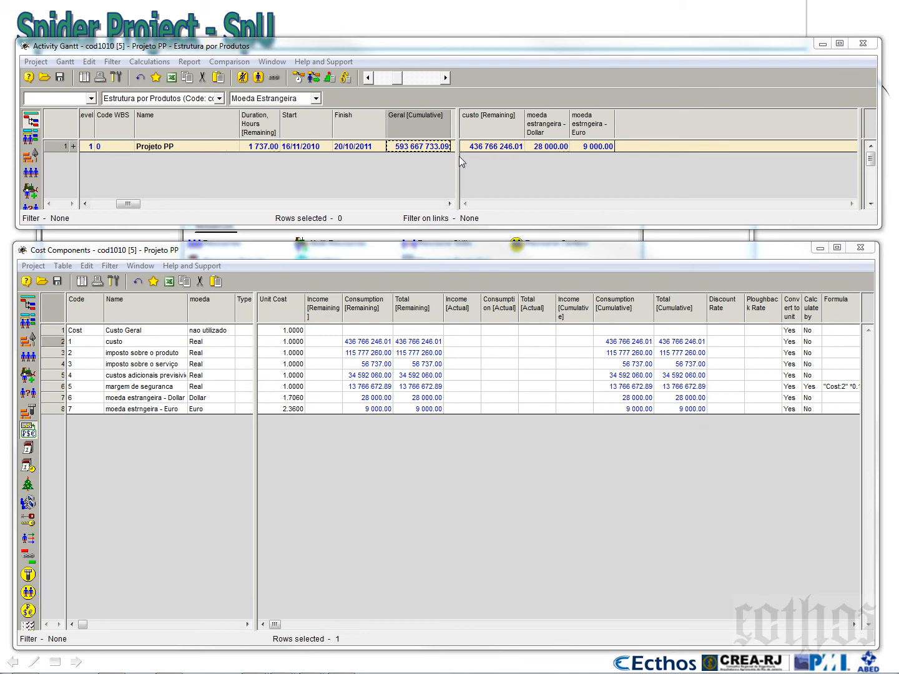
Examine Projeto PP's Dollar and Euro costs beside its overall cost in Real in the Activity Gantt
{"action": "left_click_drag", "start_coordinate": [457, 157], "coordinate": [454, 157]}
{"action": "left_click", "coordinate": [549, 153]}
{"action": "left_click", "coordinate": [597, 153]}
{"action": "left_click", "coordinate": [561, 149]}
{"action": "left_click", "coordinate": [589, 149]}
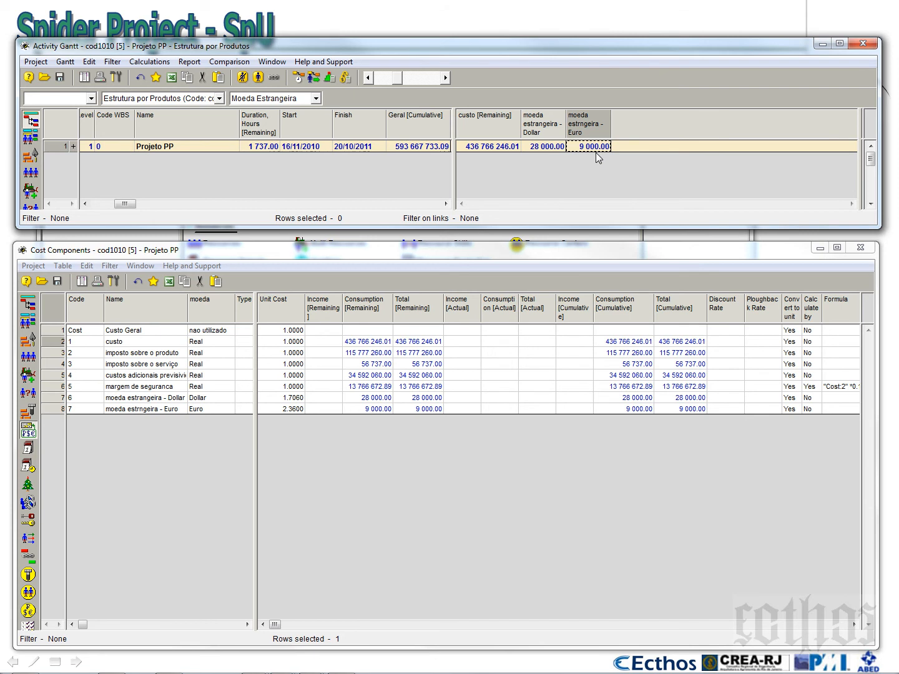
{"action": "left_click", "coordinate": [548, 149]}
{"action": "left_click", "coordinate": [590, 150]}
{"action": "left_click", "coordinate": [559, 149]}
{"action": "left_click", "coordinate": [589, 148]}
Set the unit cost of the Dollar component's cost period starting 01/01/2011 to 1.8
{"action": "left_click_drag", "start_coordinate": [580, 240], "coordinate": [572, 381]}
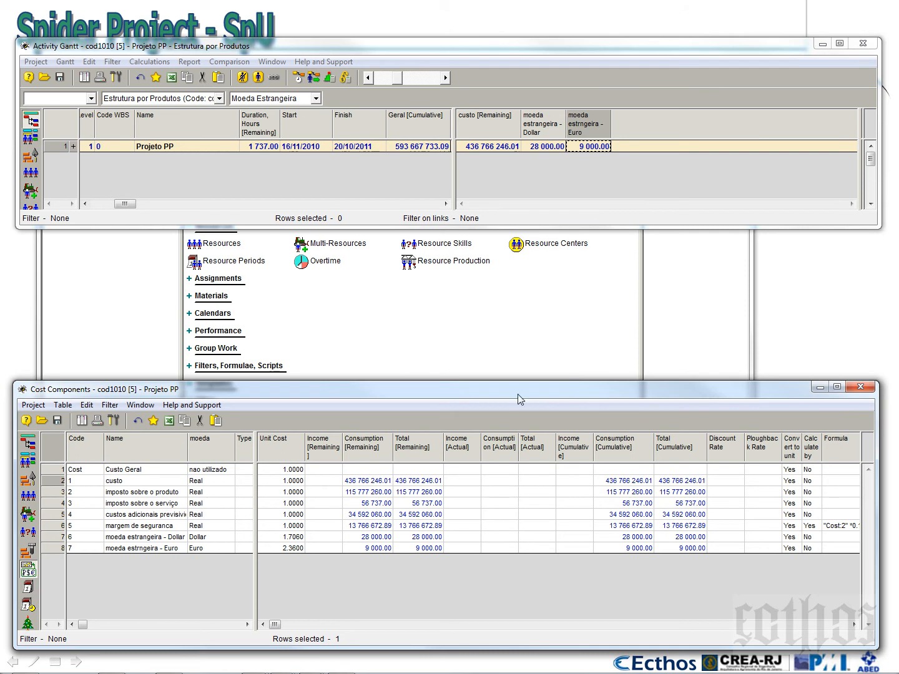
{"action": "right_click", "coordinate": [49, 539]}
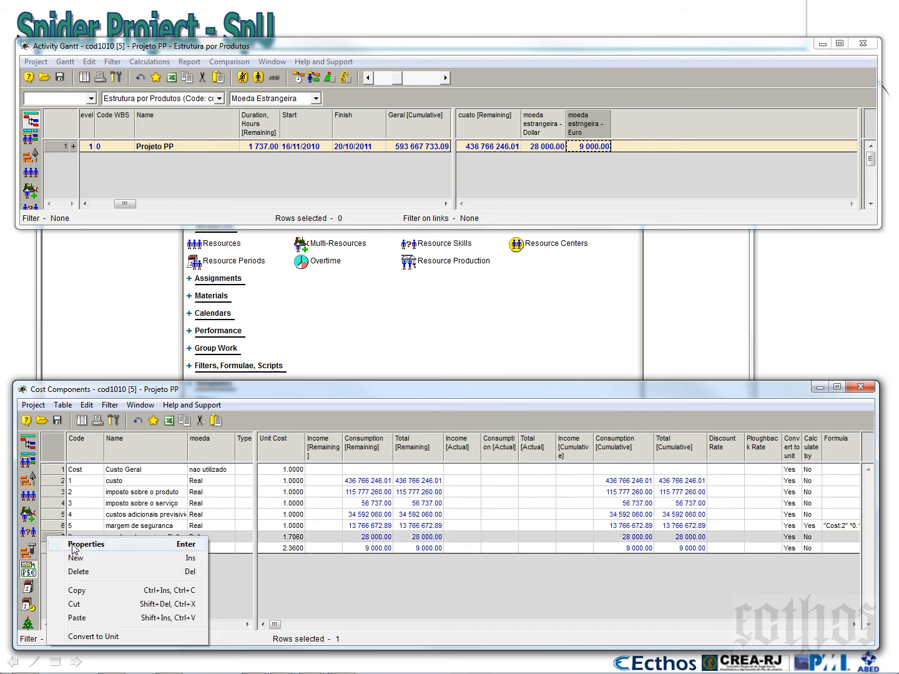
{"action": "left_click", "coordinate": [73, 544]}
{"action": "left_click_drag", "start_coordinate": [449, 331], "coordinate": [458, 306]}
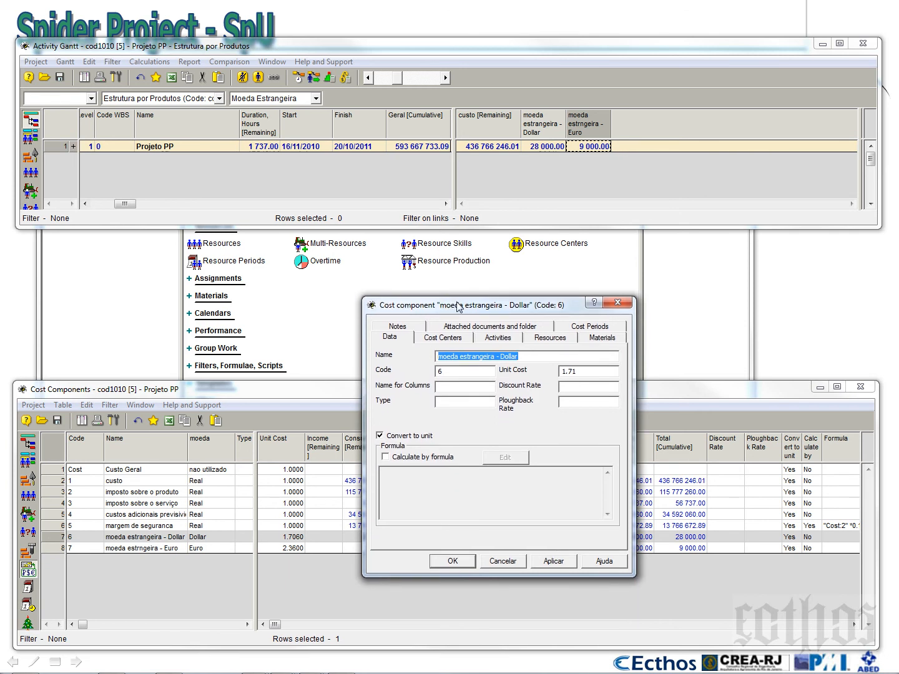
{"action": "left_click", "coordinate": [584, 328]}
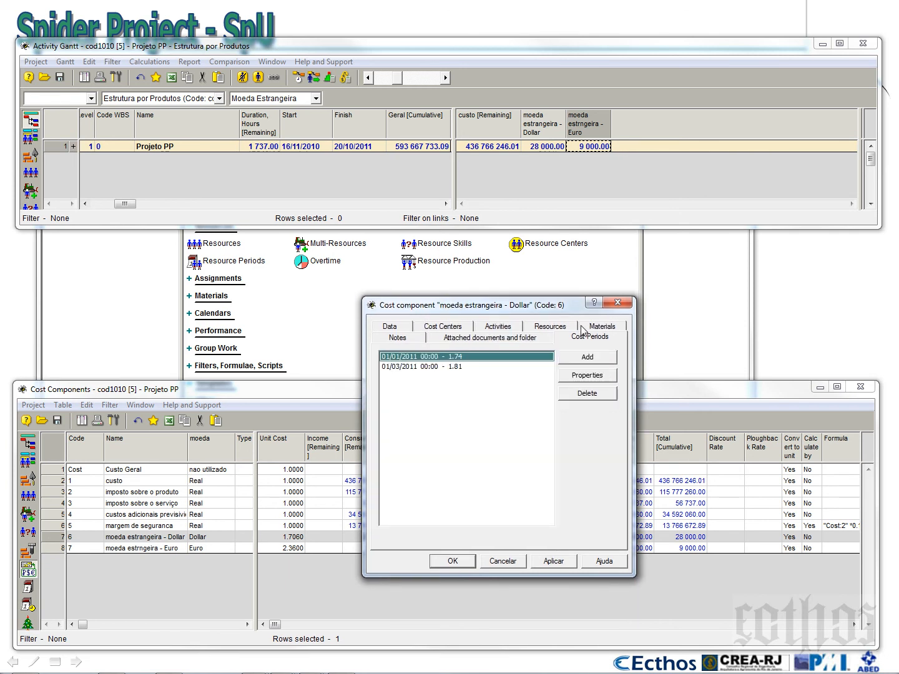
{"action": "left_click", "coordinate": [446, 368]}
{"action": "left_click", "coordinate": [415, 356]}
{"action": "left_click", "coordinate": [588, 376]}
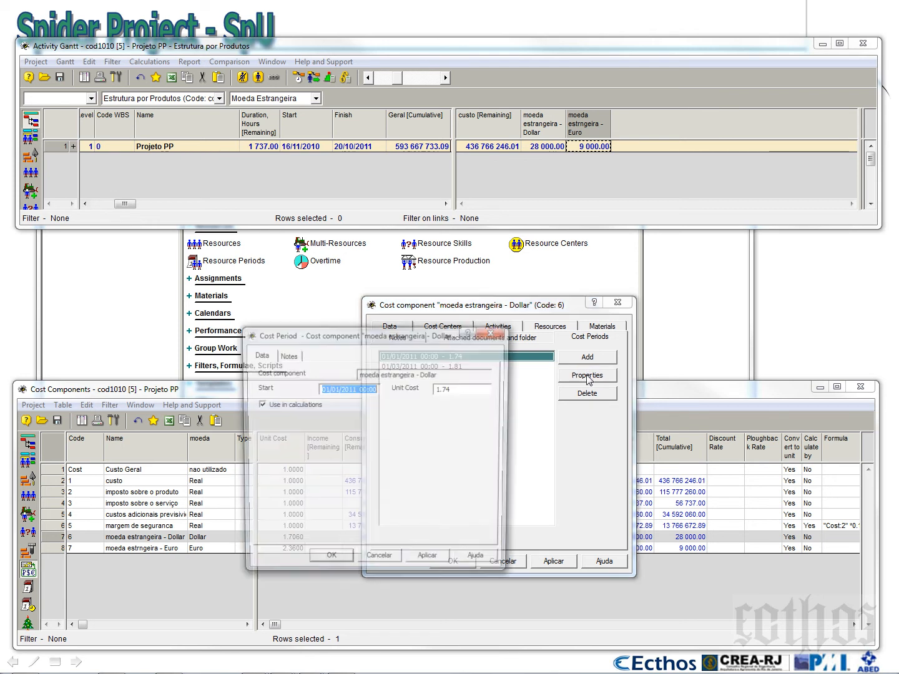
{"action": "left_click", "coordinate": [467, 388]}
{"action": "left_click_drag", "start_coordinate": [457, 388], "coordinate": [447, 392]}
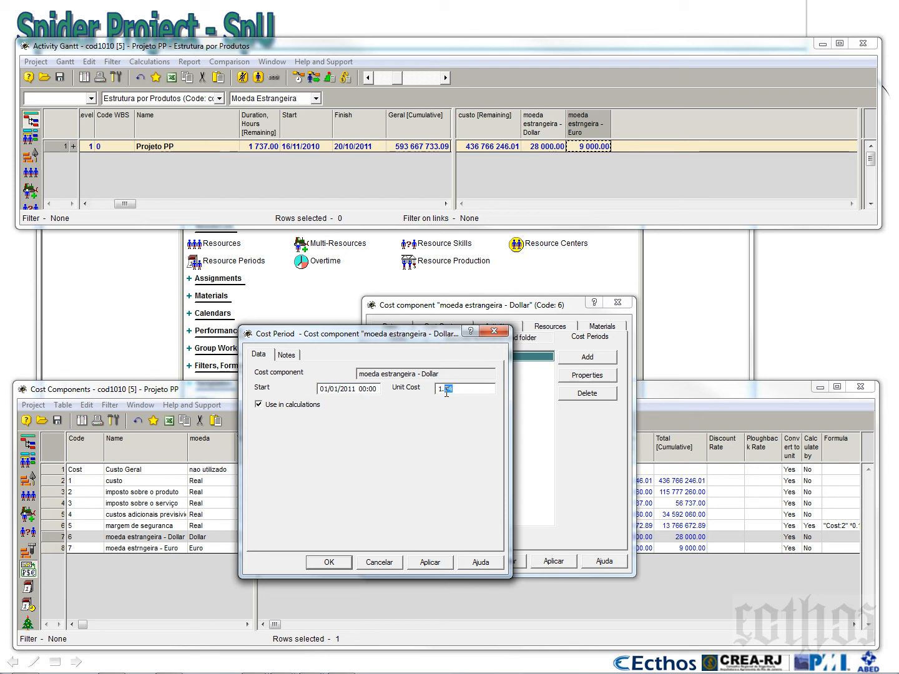
{"action": "type", "text": "8"}
{"action": "left_click", "coordinate": [341, 565]}
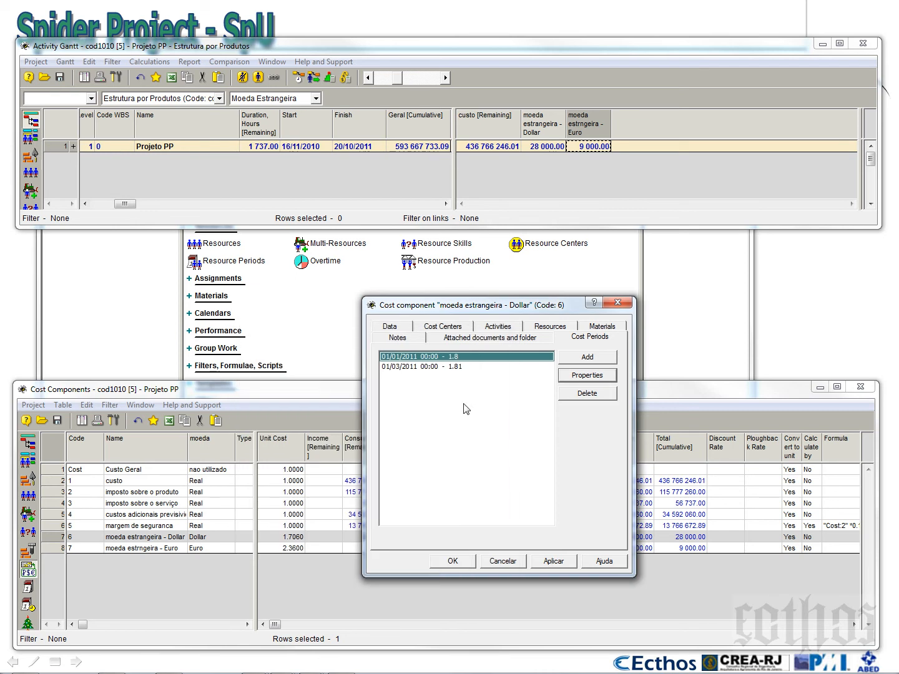
Set the unit cost of the Dollar component's cost period starting 01/03/2011 to 1.85 and accept the component's properties
{"action": "left_click", "coordinate": [456, 368]}
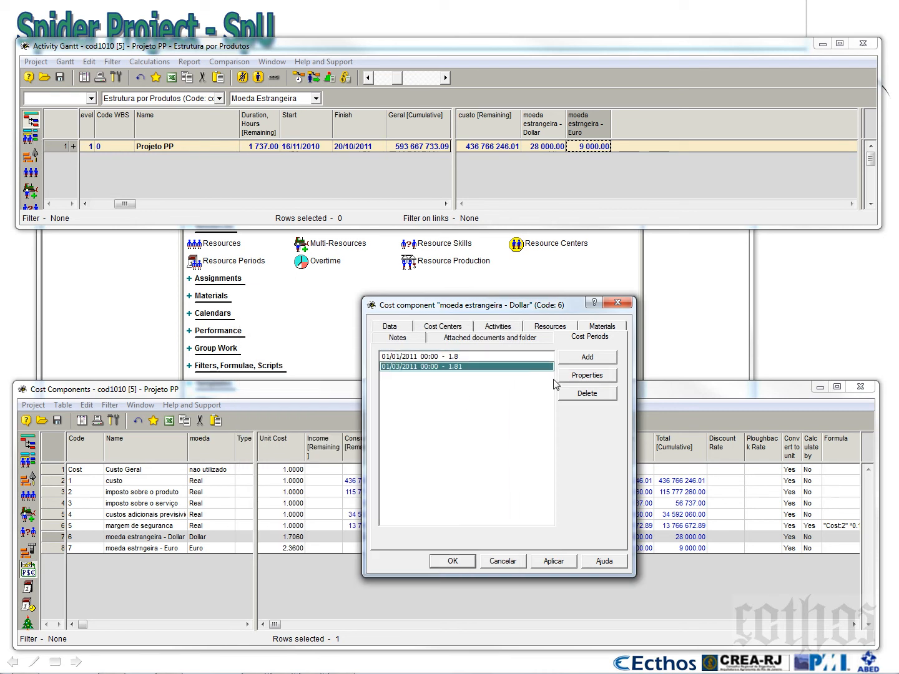
{"action": "left_click", "coordinate": [585, 377]}
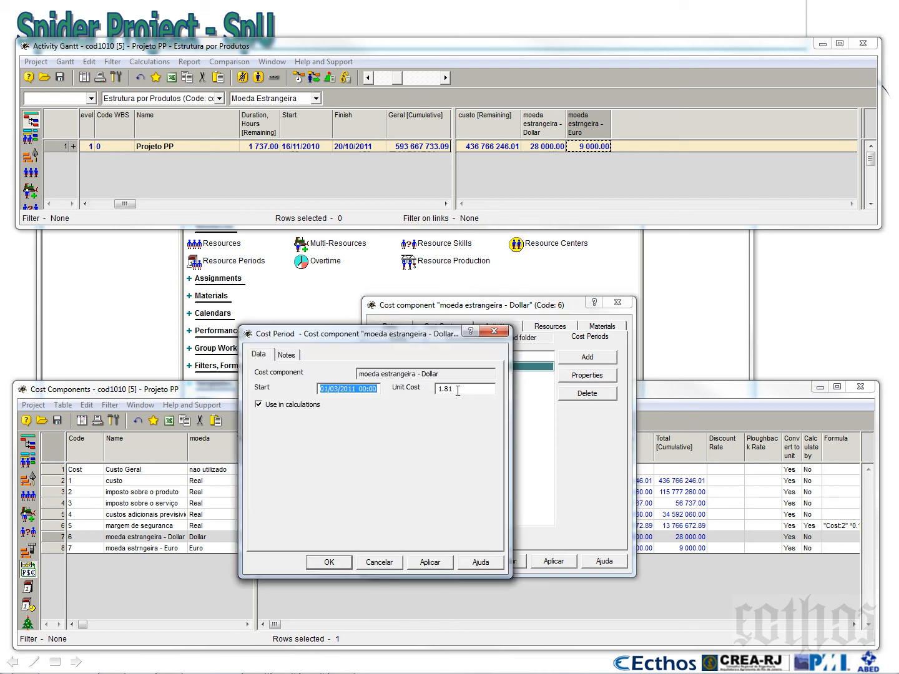
{"action": "left_click", "coordinate": [458, 390]}
{"action": "type", "text": "5"}
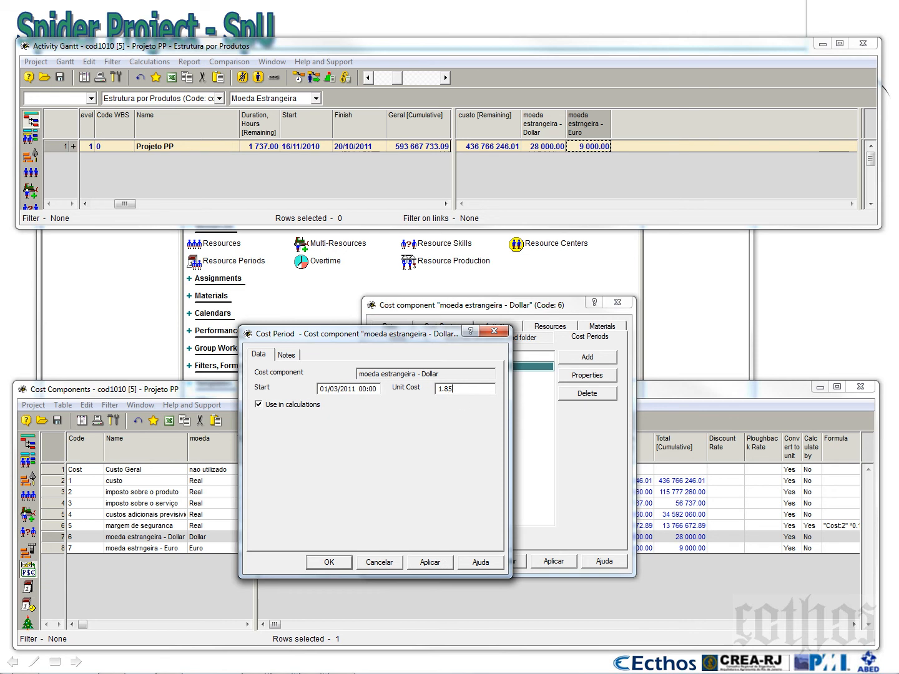
{"action": "left_click", "coordinate": [329, 562]}
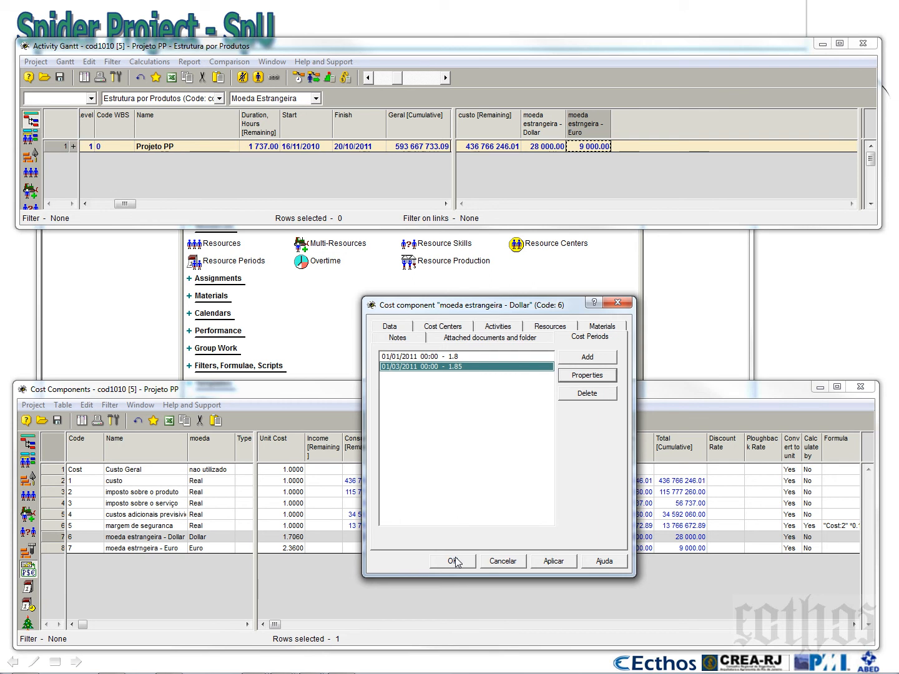
{"action": "left_click", "coordinate": [456, 562]}
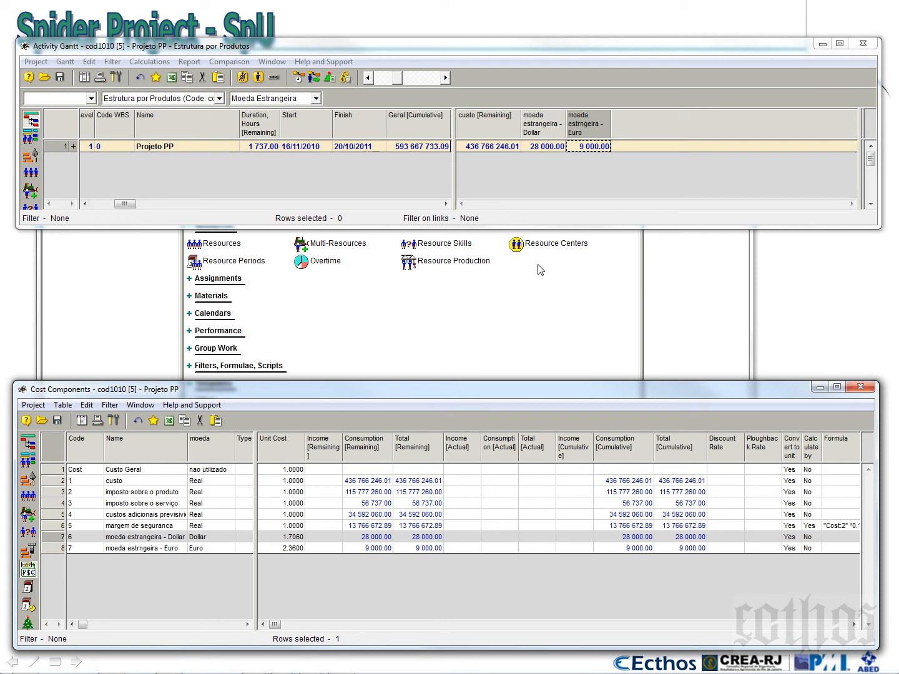
Expand Projeto PP, check the Dollar component's unit cost, and enlarge the Activity Gantt window to show its activities
{"action": "left_click_drag", "start_coordinate": [815, 228], "coordinate": [814, 355]}
{"action": "left_click", "coordinate": [72, 146]}
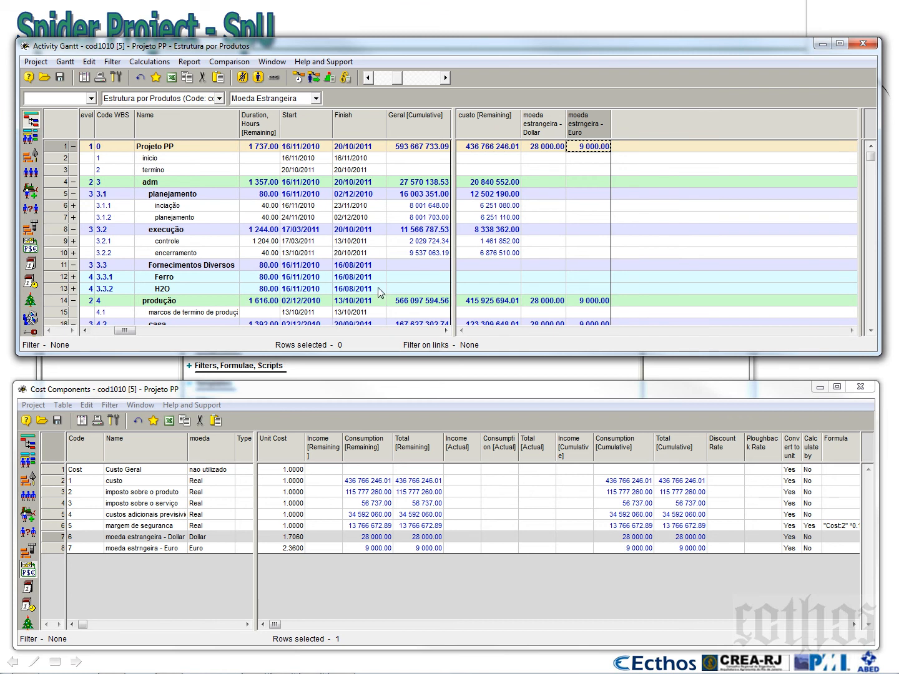
{"action": "left_click", "coordinate": [158, 542]}
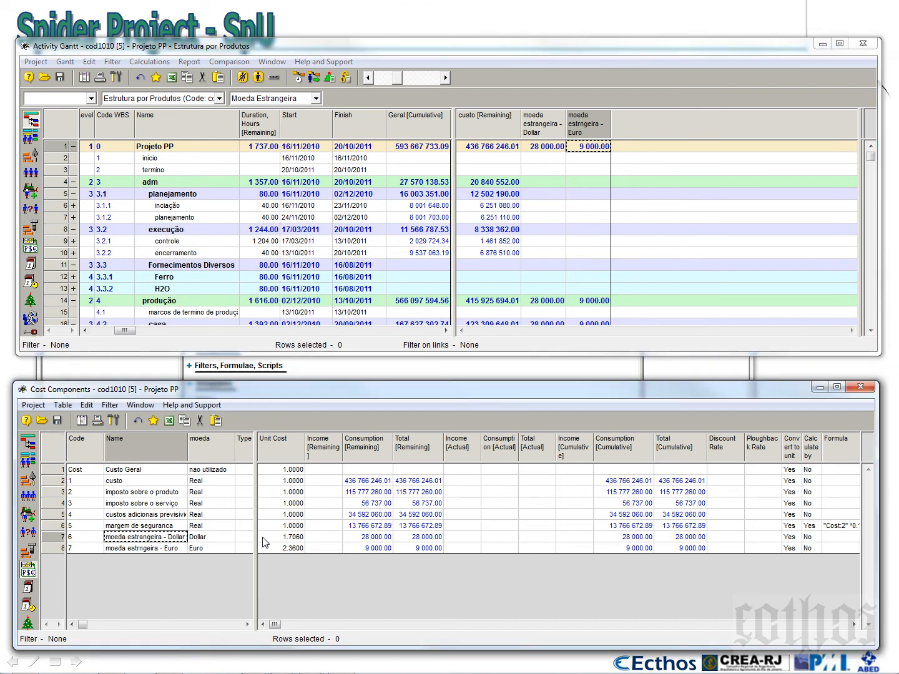
{"action": "left_click", "coordinate": [282, 539]}
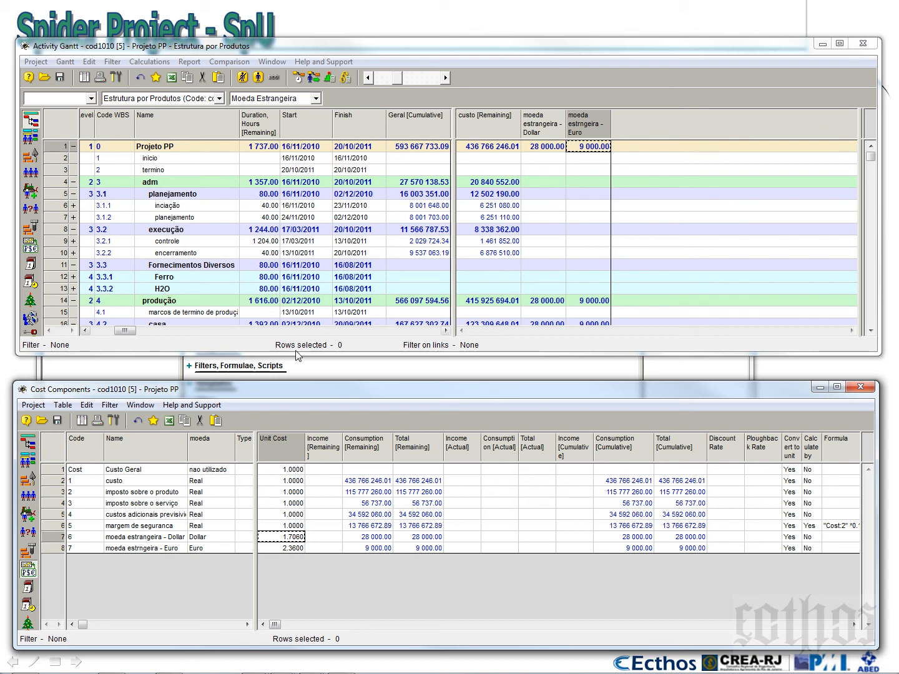
{"action": "left_click_drag", "start_coordinate": [297, 353], "coordinate": [299, 559]}
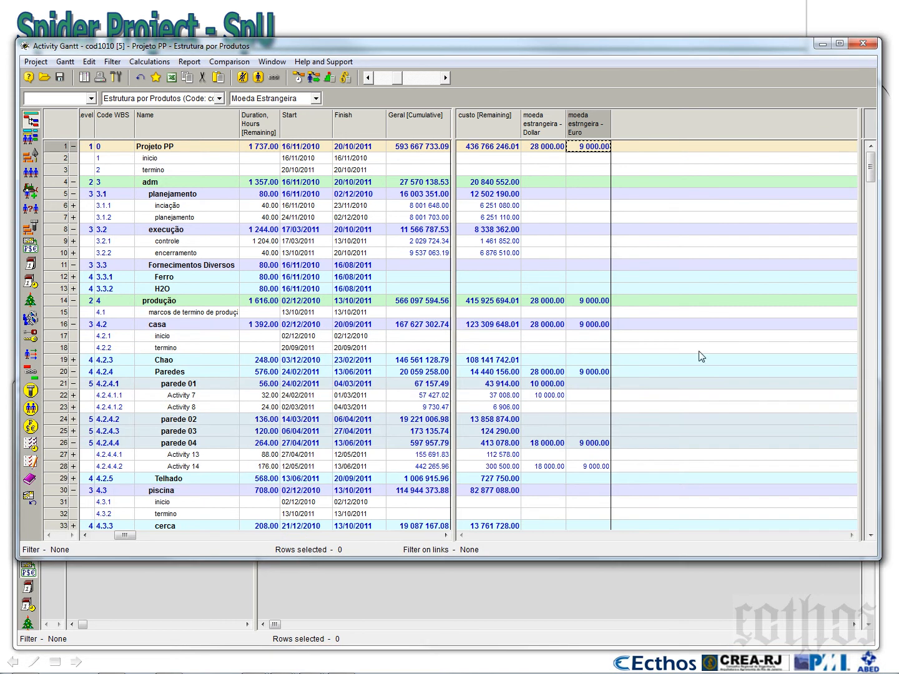
Reveal the Gantt bar chart in place of the cost columns and locate the bars of Activity 7 and Activity 14
{"action": "left_click_drag", "start_coordinate": [851, 297], "coordinate": [442, 360]}
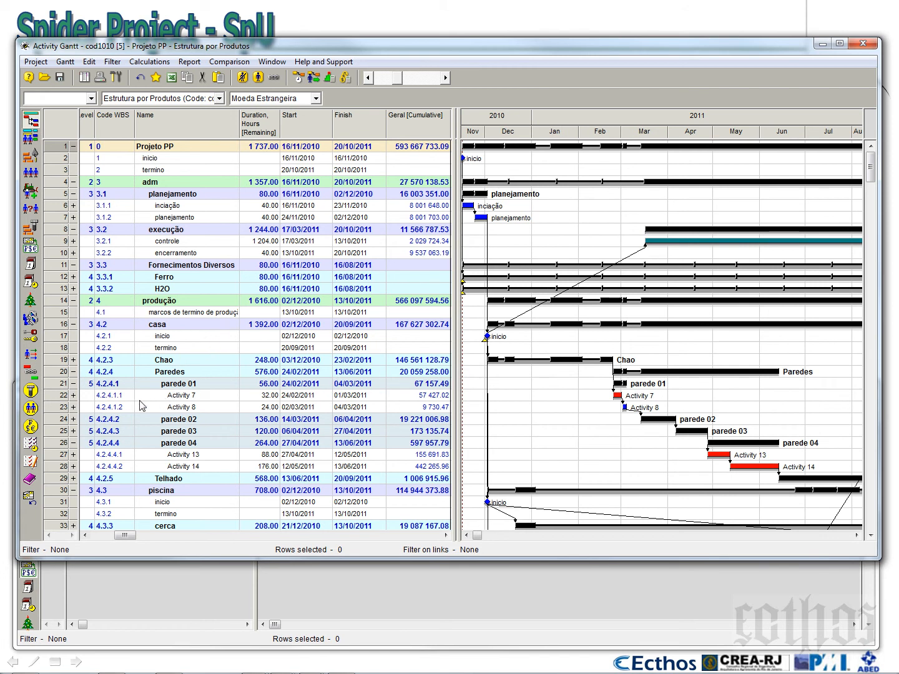
{"action": "left_click", "coordinate": [64, 398]}
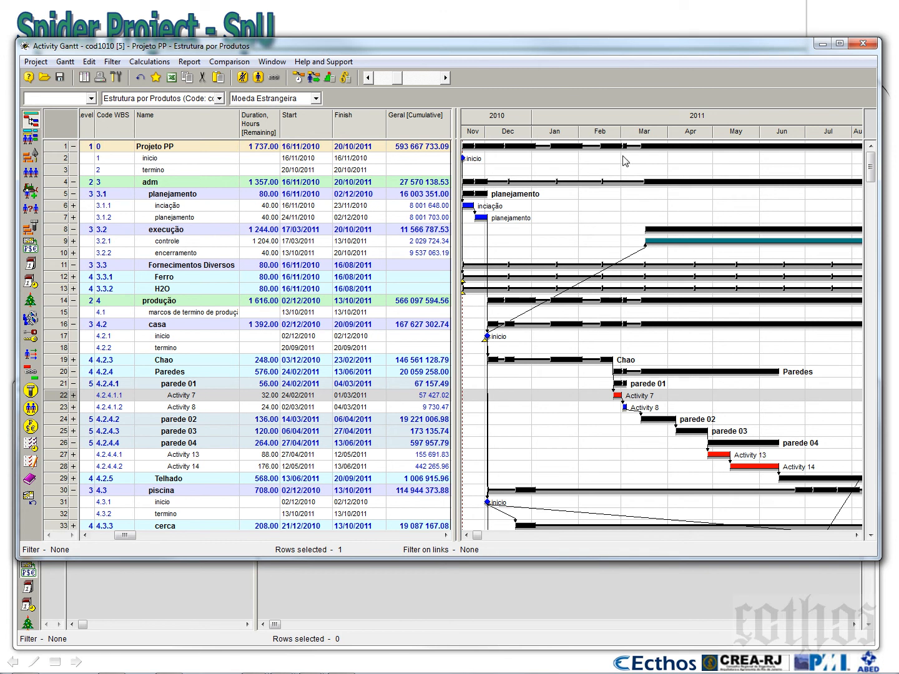
{"action": "left_click", "coordinate": [57, 468]}
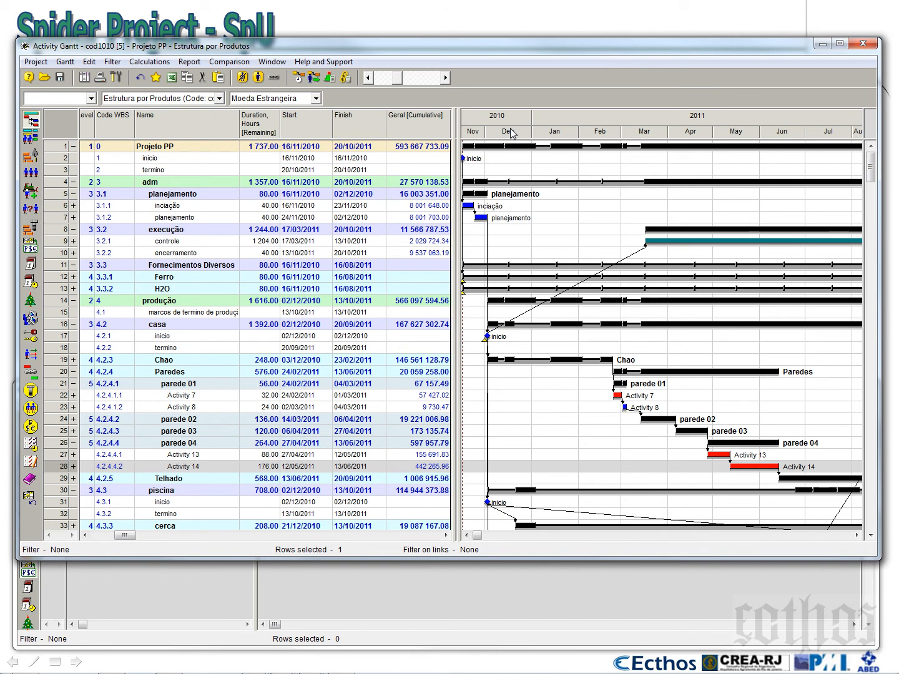
Create a general diagram for the Projeto PP phase by months, with the Geral cost center and without Geral + Margem
{"action": "left_click", "coordinate": [55, 148]}
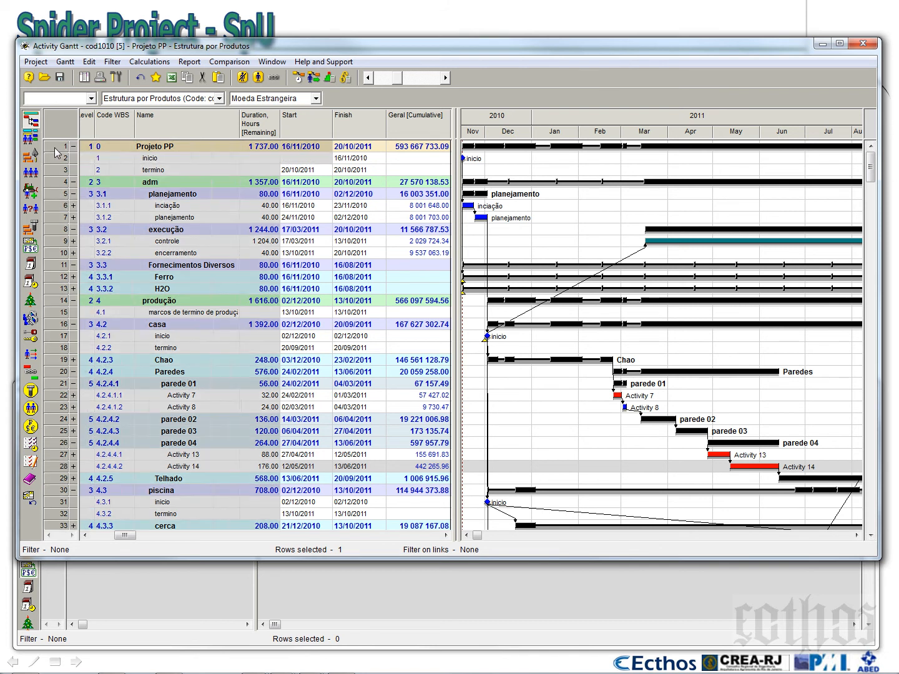
{"action": "right_click", "coordinate": [55, 150]}
{"action": "mouse_move", "coordinate": [125, 219]}
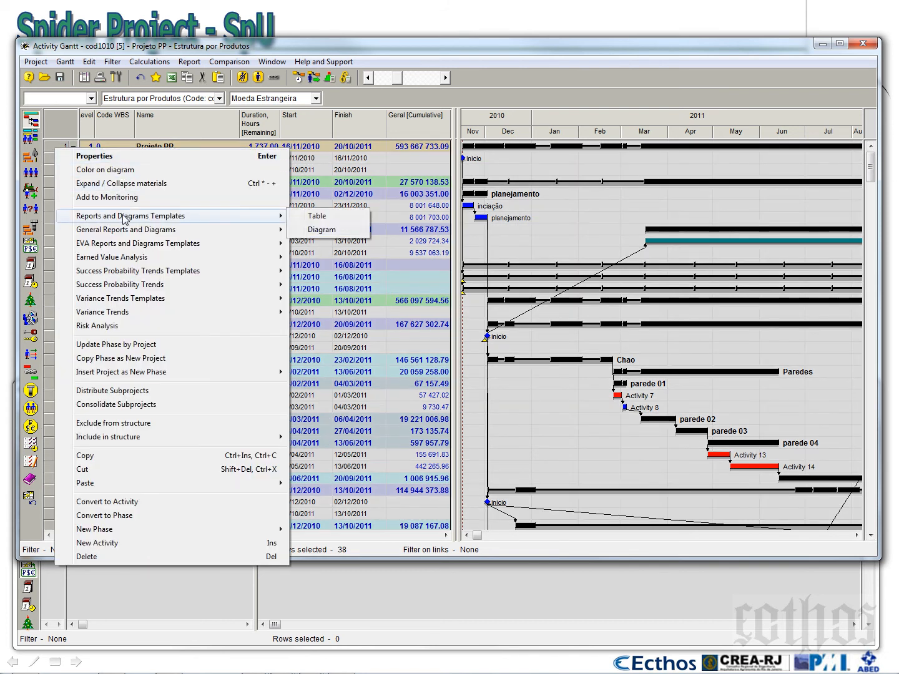
{"action": "mouse_move", "coordinate": [275, 235]}
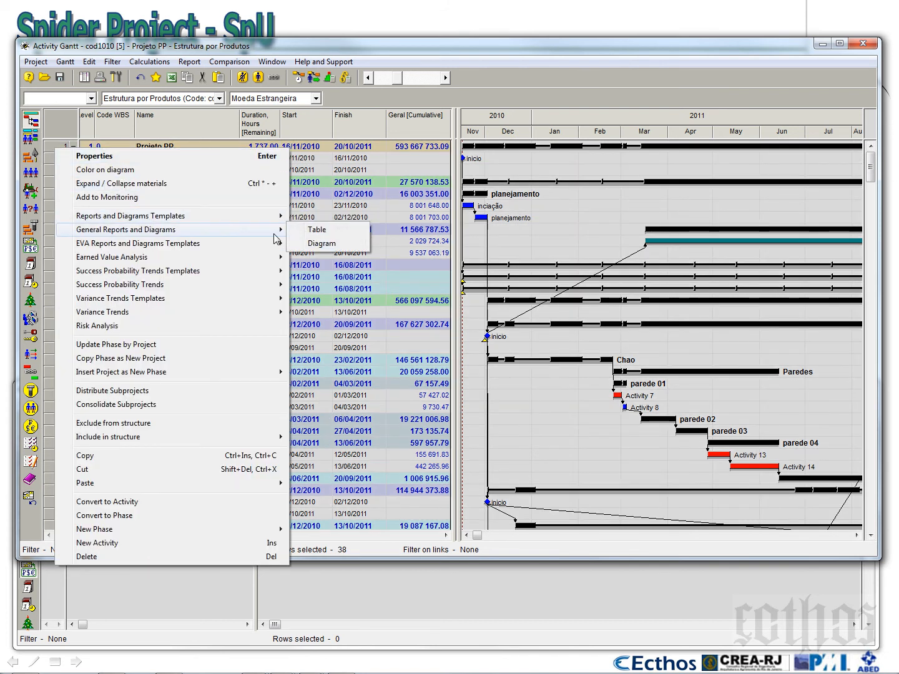
{"action": "left_click", "coordinate": [322, 244]}
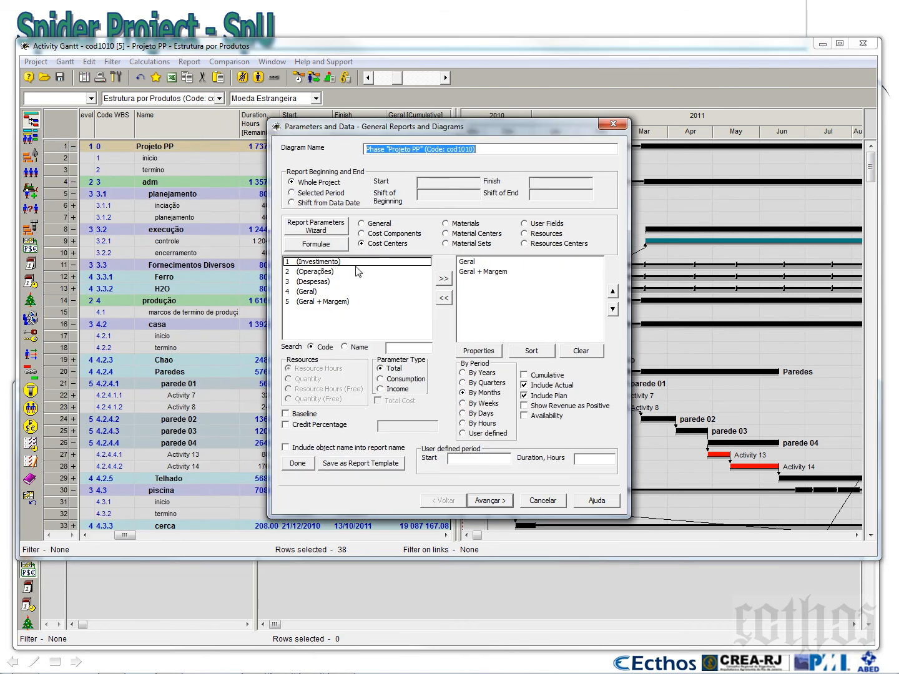
{"action": "left_click", "coordinate": [304, 293]}
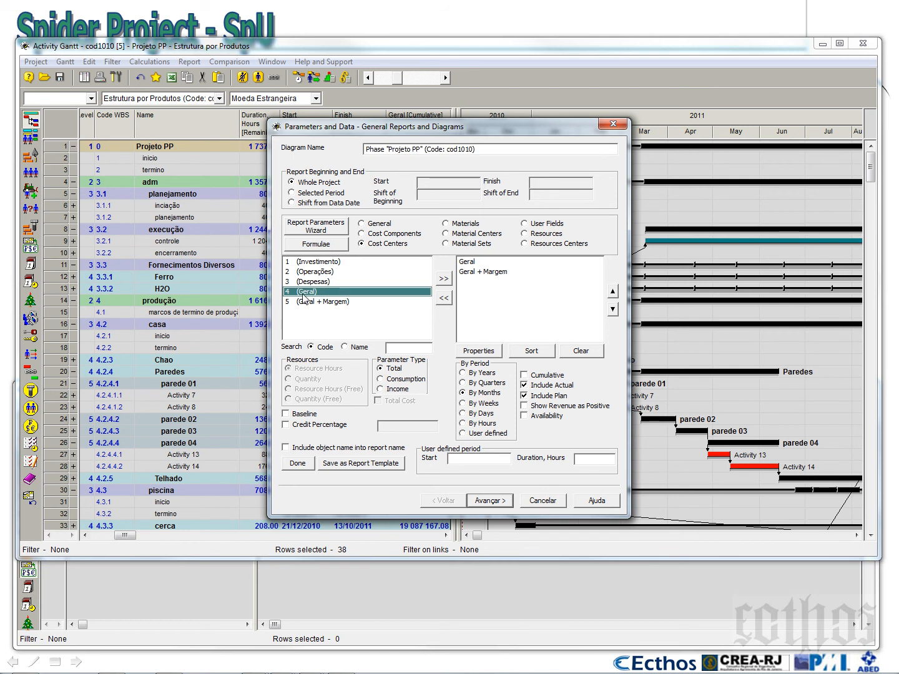
{"action": "left_click", "coordinate": [471, 272]}
{"action": "left_click", "coordinate": [444, 299]}
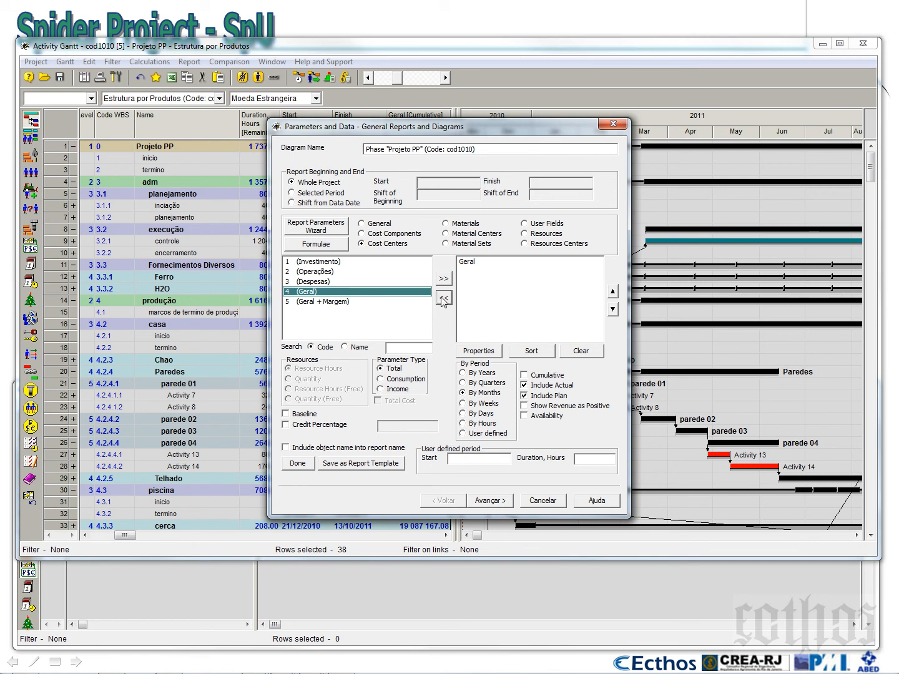
{"action": "left_click", "coordinate": [299, 463]}
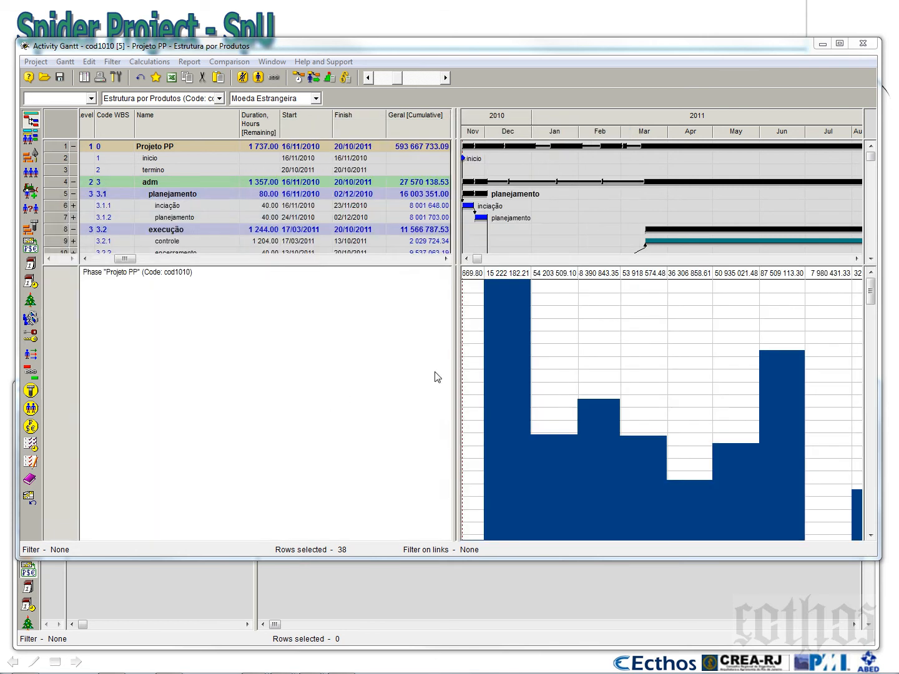
Enlarge the cost diagram area and widen the timeline to show the project months through October 2011
{"action": "left_click_drag", "start_coordinate": [616, 265], "coordinate": [617, 221]}
{"action": "left_click_drag", "start_coordinate": [460, 328], "coordinate": [243, 338]}
{"action": "left_click_drag", "start_coordinate": [459, 306], "coordinate": [313, 321]}
Add the baseline of the Geral cost center to the contents of the Projeto PP diagram
{"action": "right_click", "coordinate": [477, 280]}
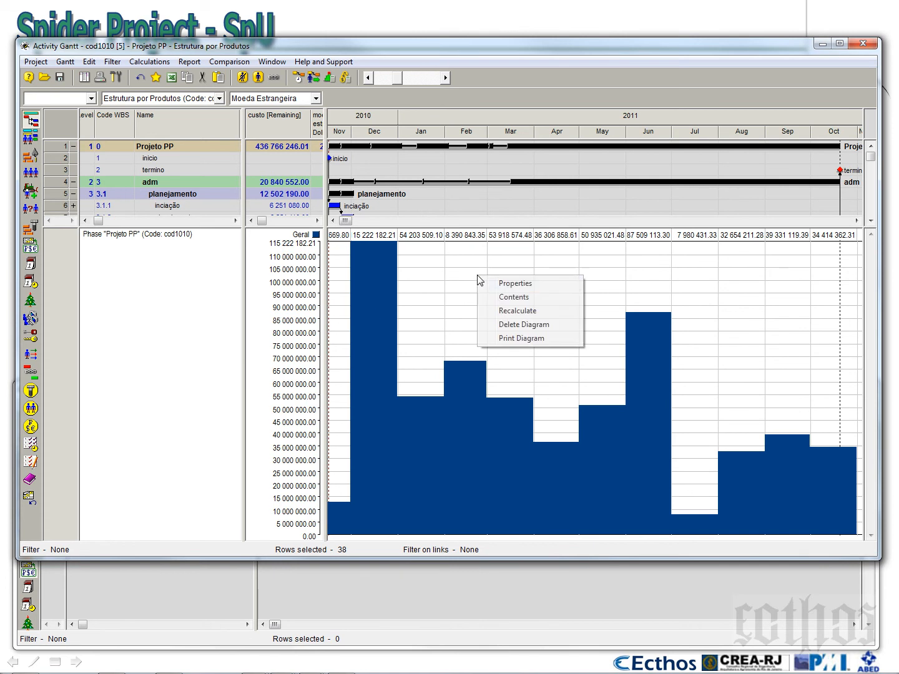
{"action": "left_click", "coordinate": [501, 296]}
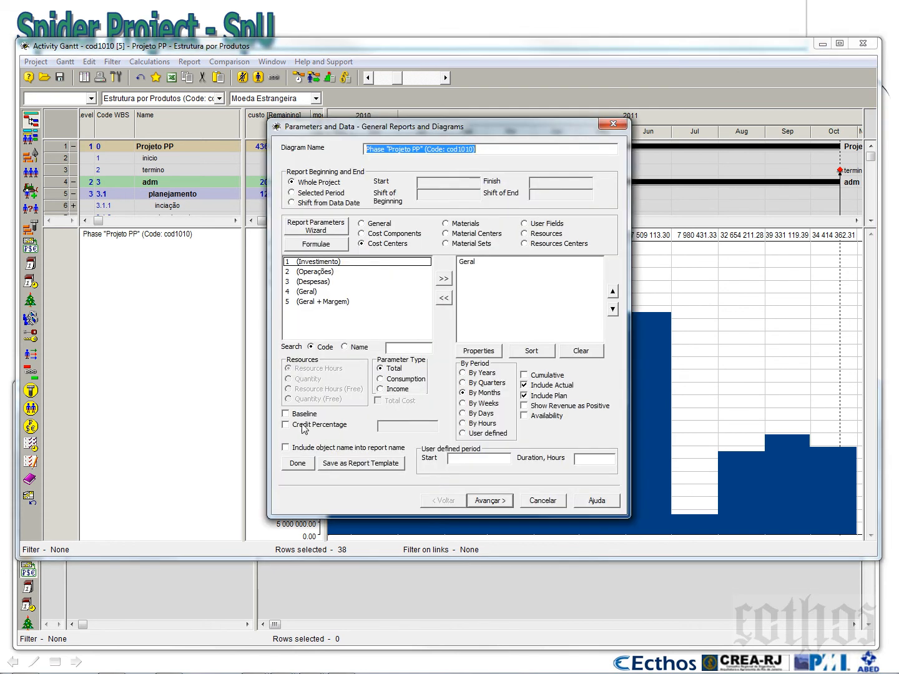
{"action": "left_click", "coordinate": [311, 294]}
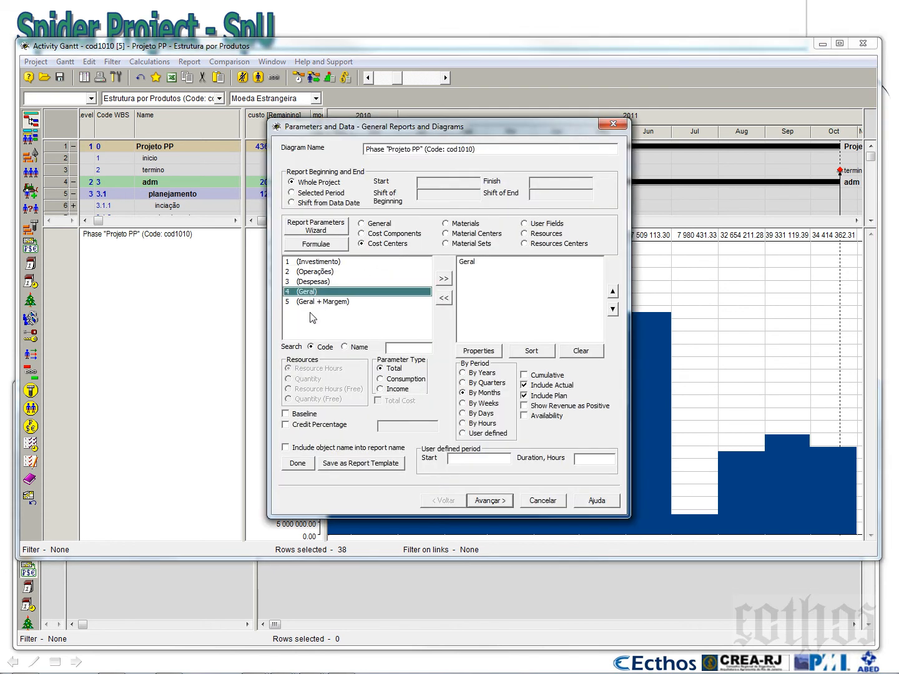
{"action": "left_click", "coordinate": [301, 414]}
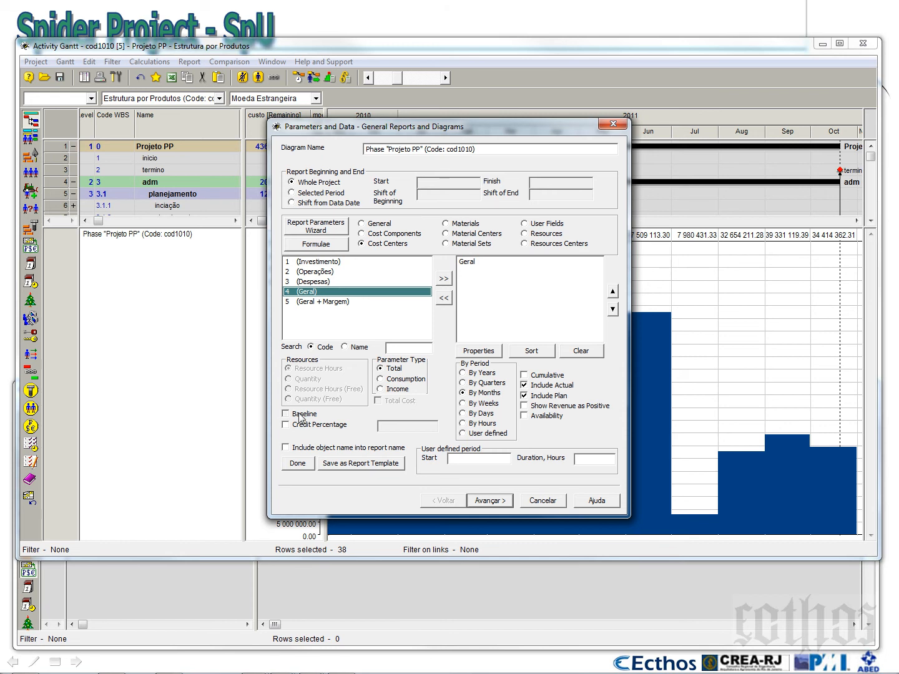
{"action": "left_click", "coordinate": [444, 279]}
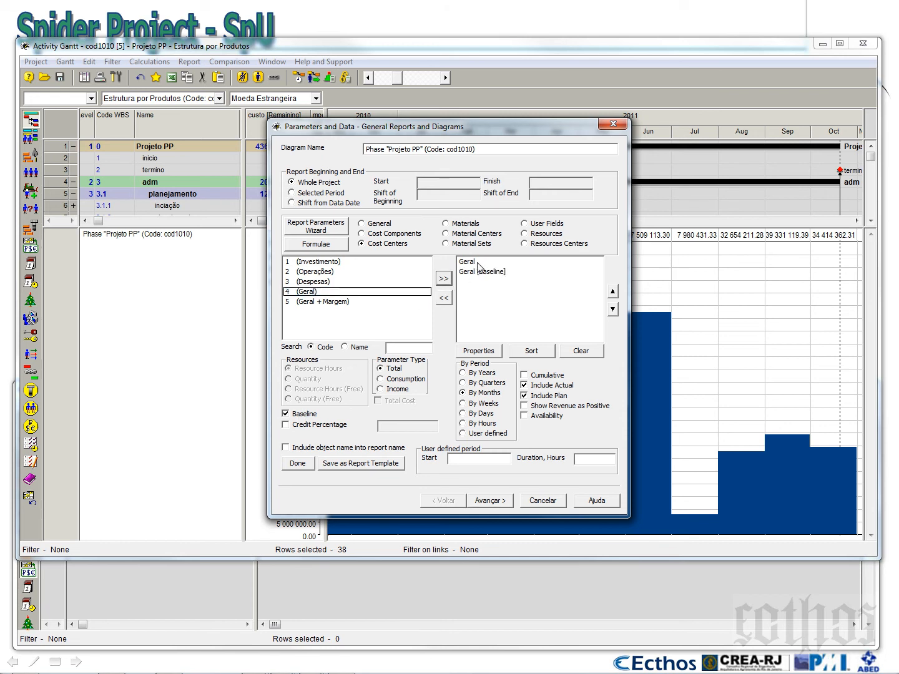
Color the Geral [Baseline] graph green and finish the diagram settings
{"action": "left_click", "coordinate": [491, 502]}
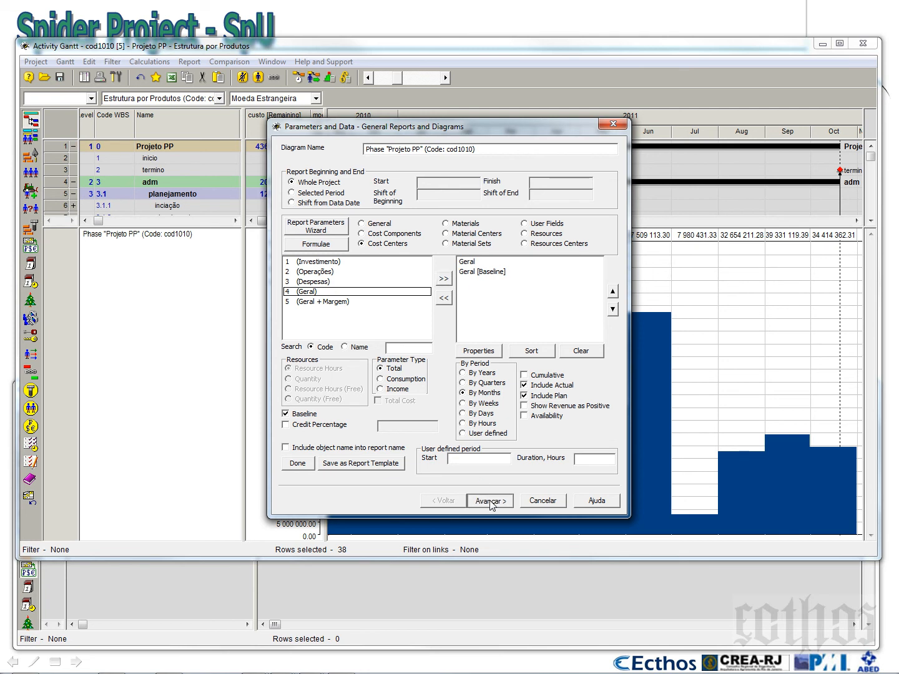
{"action": "left_click", "coordinate": [348, 192]}
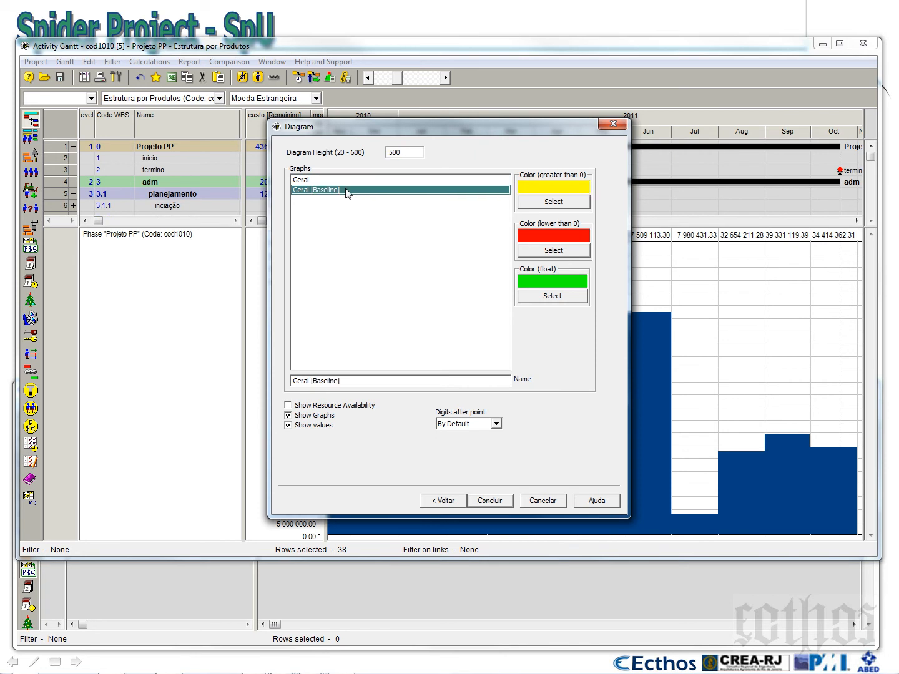
{"action": "left_click", "coordinate": [541, 205]}
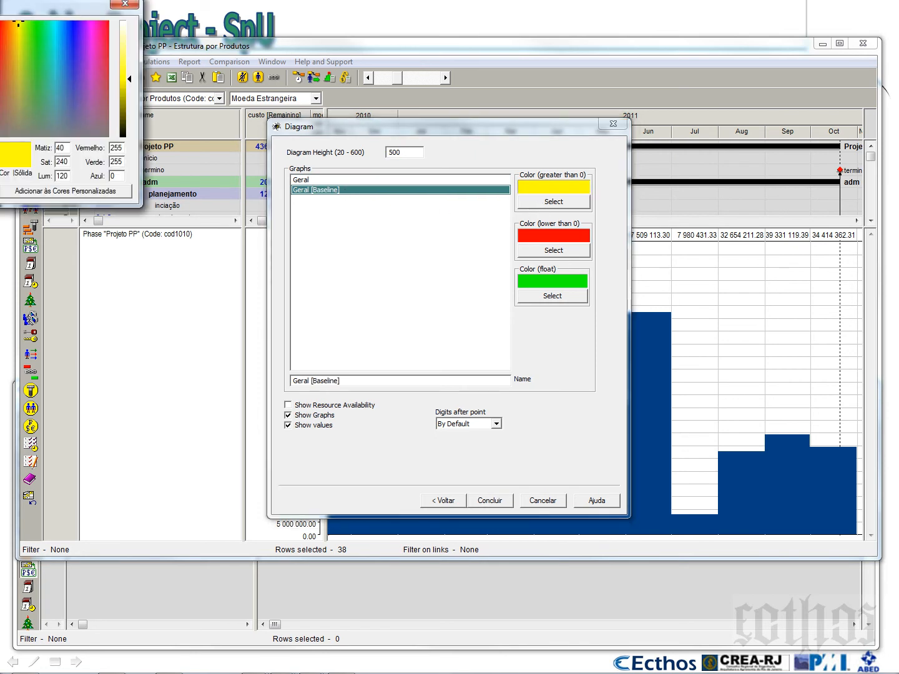
{"action": "left_click", "coordinate": [488, 506]}
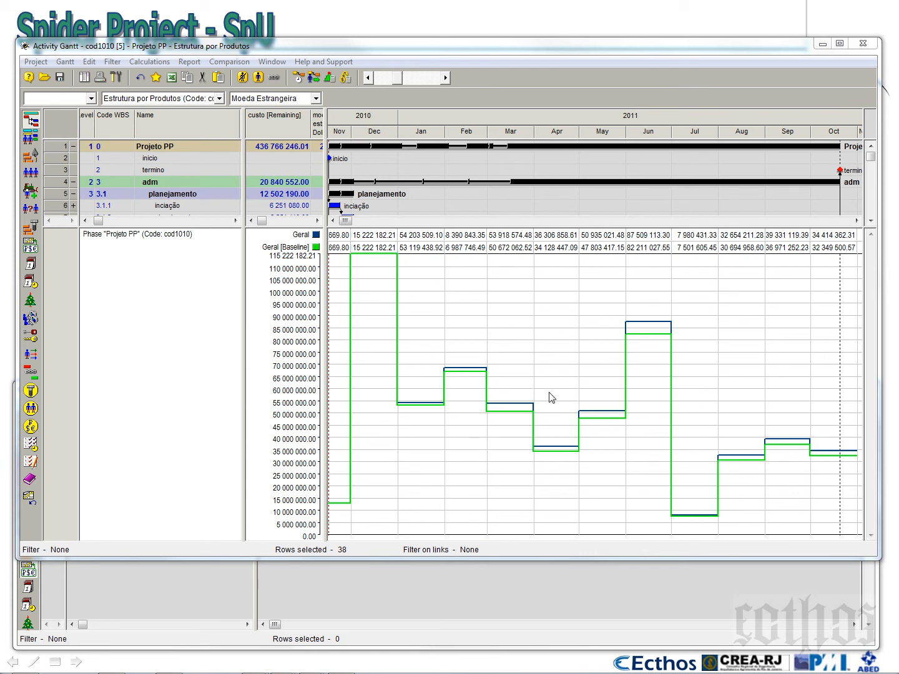
Save the current Gantt layout in the project as a new configuration named "Histagramas economicos Atual/Base"
{"action": "mouse_move", "coordinate": [323, 190]}
{"action": "left_mouse_down"}
{"action": "mouse_move", "coordinate": [412, 191]}
{"action": "mouse_move", "coordinate": [328, 194]}
{"action": "mouse_move", "coordinate": [312, 205]}
{"action": "left_mouse_up"}
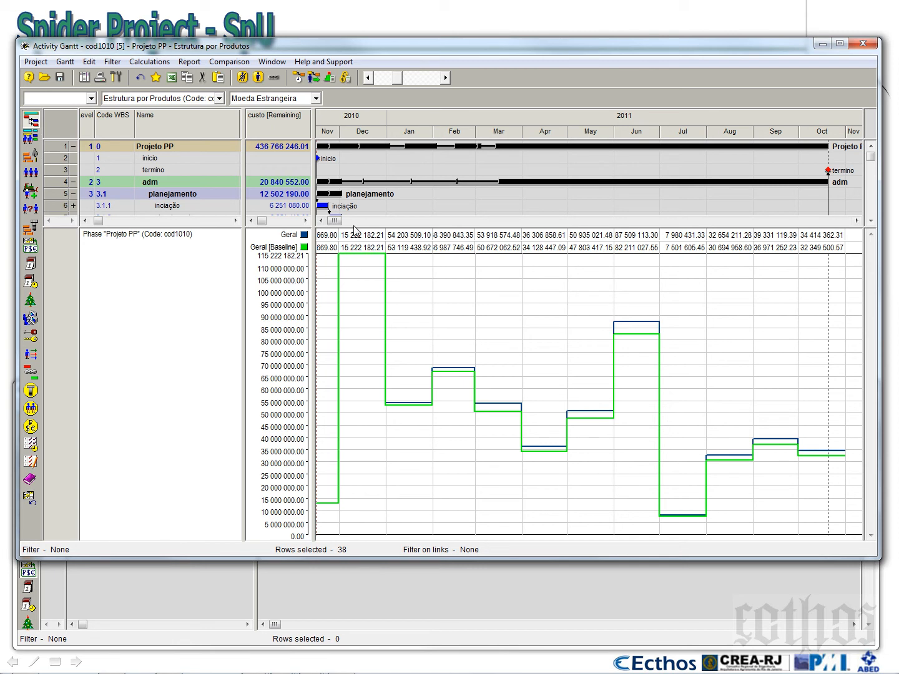
{"action": "left_click", "coordinate": [65, 61]}
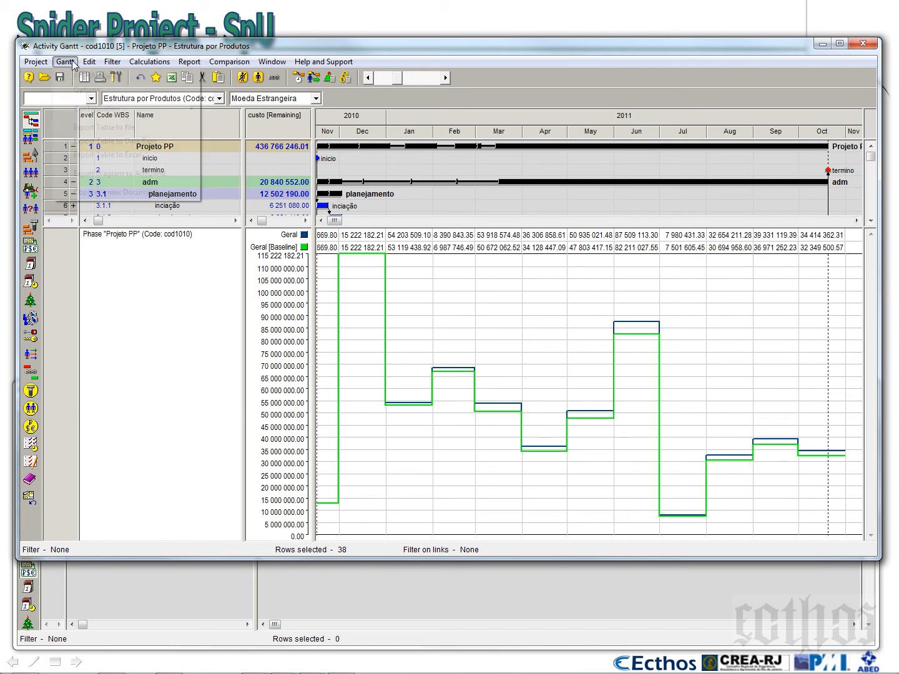
{"action": "mouse_move", "coordinate": [138, 110]}
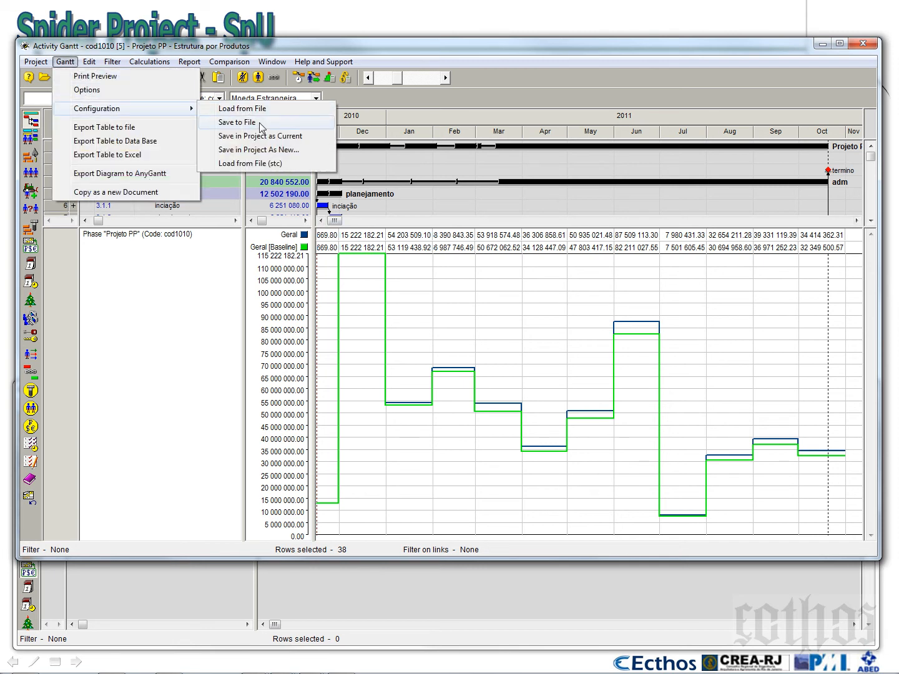
{"action": "left_click", "coordinate": [266, 152]}
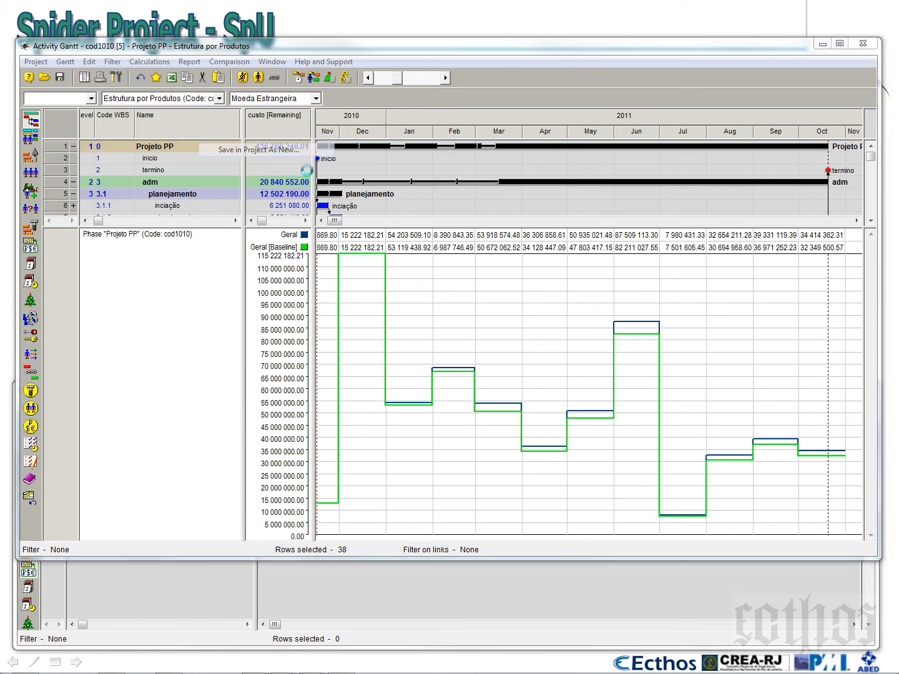
{"action": "key", "text": "Tab"}
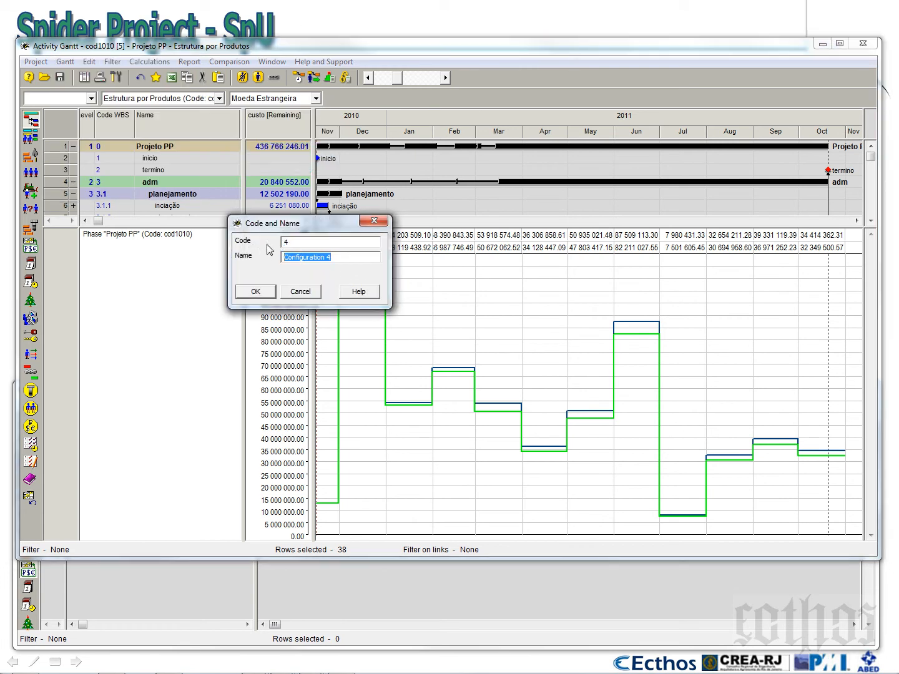
{"action": "type", "text": "H"}
{"action": "key", "text": "BackSpace"}
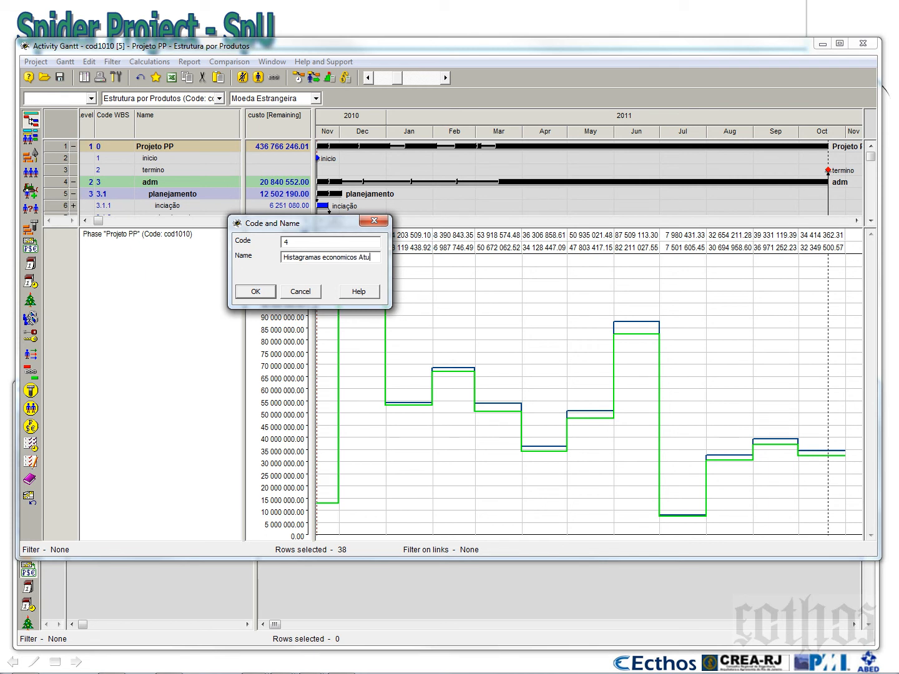
{"action": "type", "text": "nomicos Atual/BAse"}
{"action": "key", "text": "BackSpace"}
{"action": "key", "text": "BackSpace"}
{"action": "key", "text": "BackSpace"}
{"action": "type", "text": "ase"}
{"action": "left_click", "coordinate": [254, 293]}
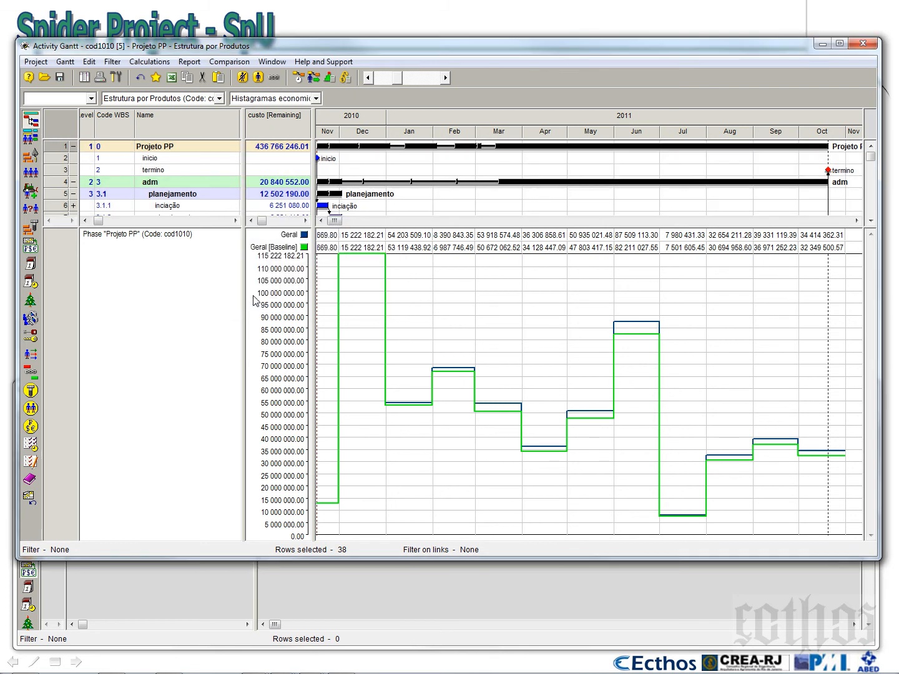
Check the Moedas do Projetos and Moeda Estrangeira configurations and return to Histagramas economicos Atual/Base
{"action": "left_click", "coordinate": [317, 98]}
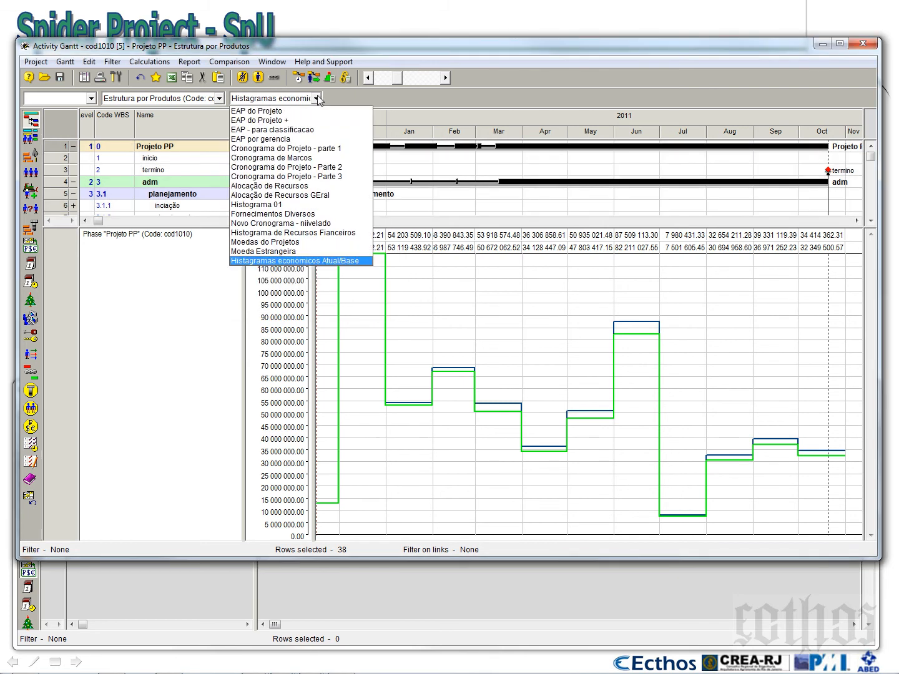
{"action": "left_click", "coordinate": [324, 252]}
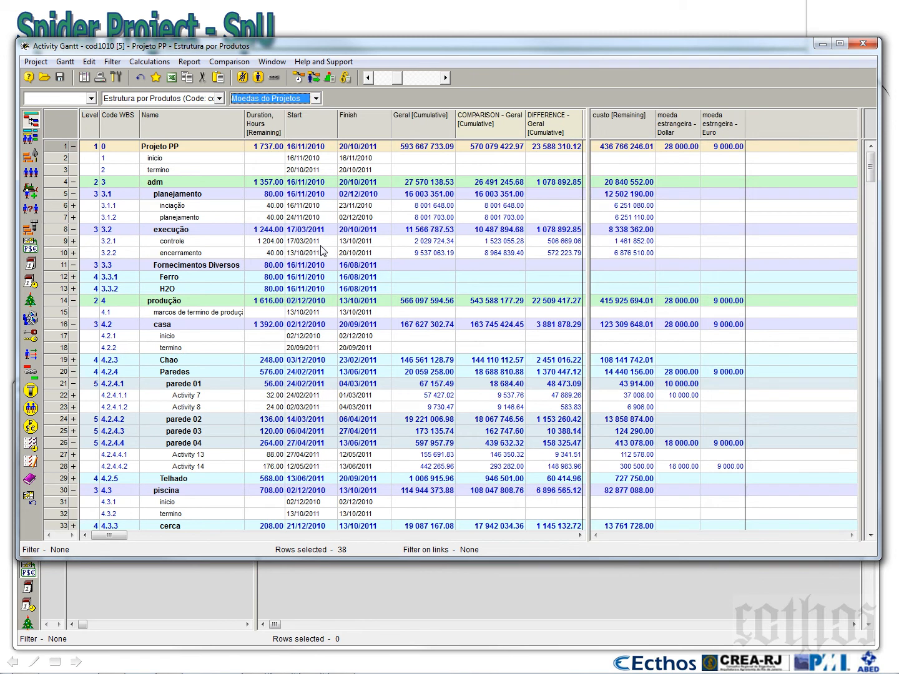
{"action": "left_click", "coordinate": [316, 99]}
{"action": "left_click", "coordinate": [307, 252]}
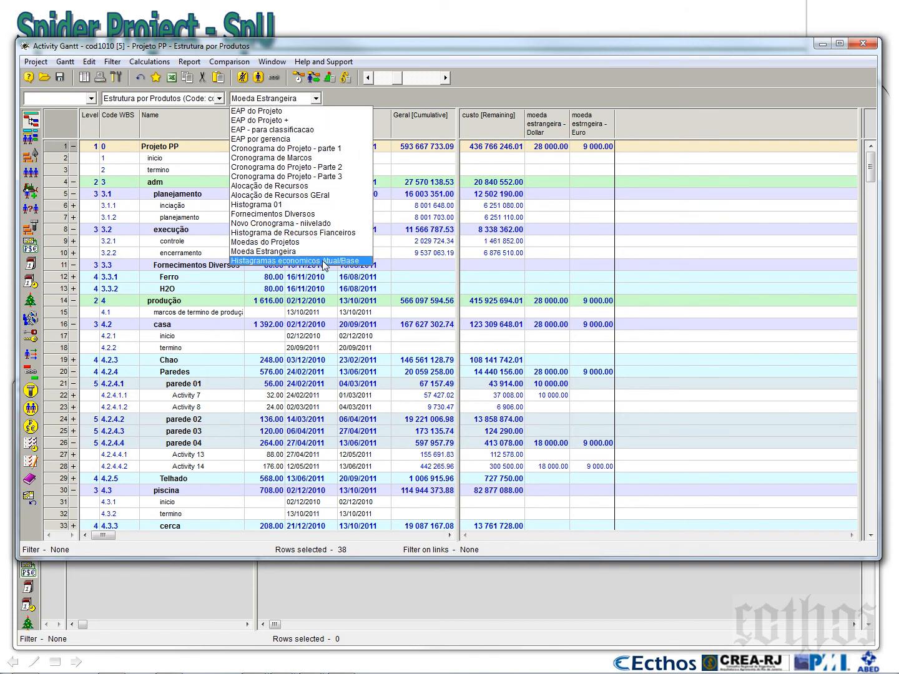
{"action": "left_click", "coordinate": [322, 261]}
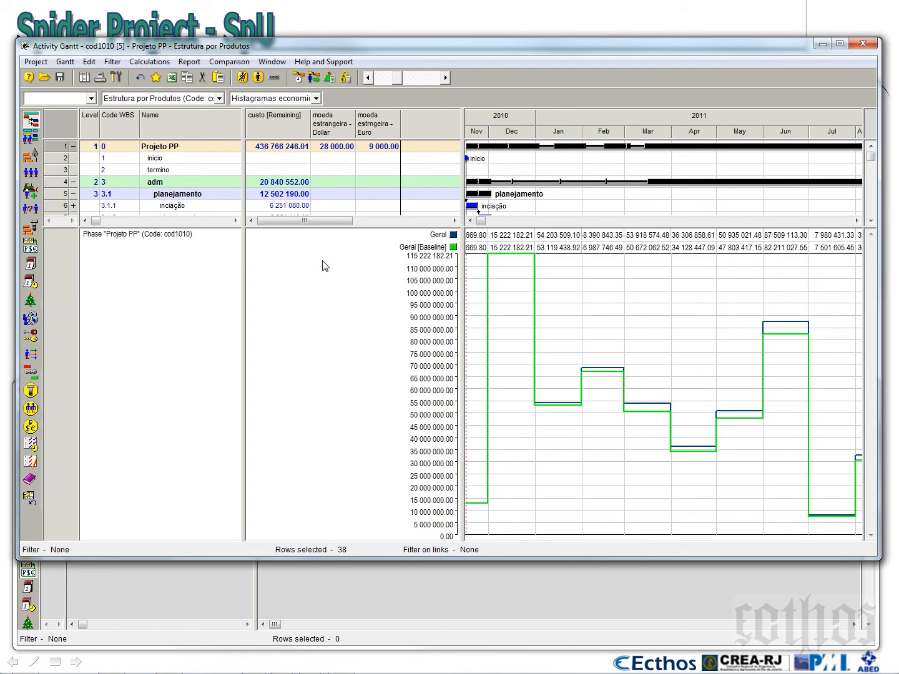
Collapse the work breakdown structure to level 3 and fit the split between the Gantt and the cost diagram
{"action": "left_click_drag", "start_coordinate": [509, 224], "coordinate": [540, 383]}
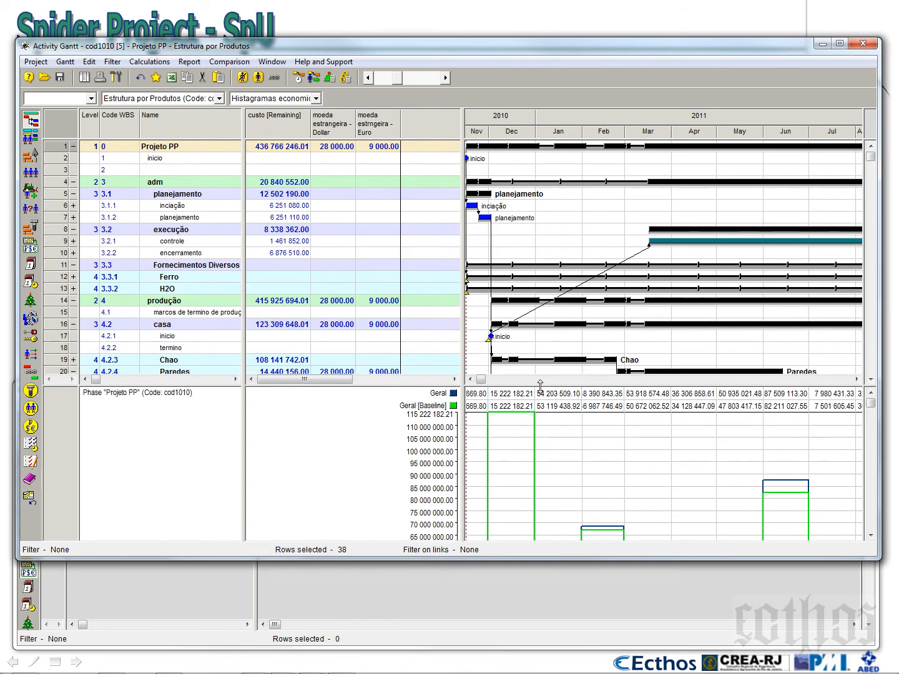
{"action": "left_click", "coordinate": [90, 99]}
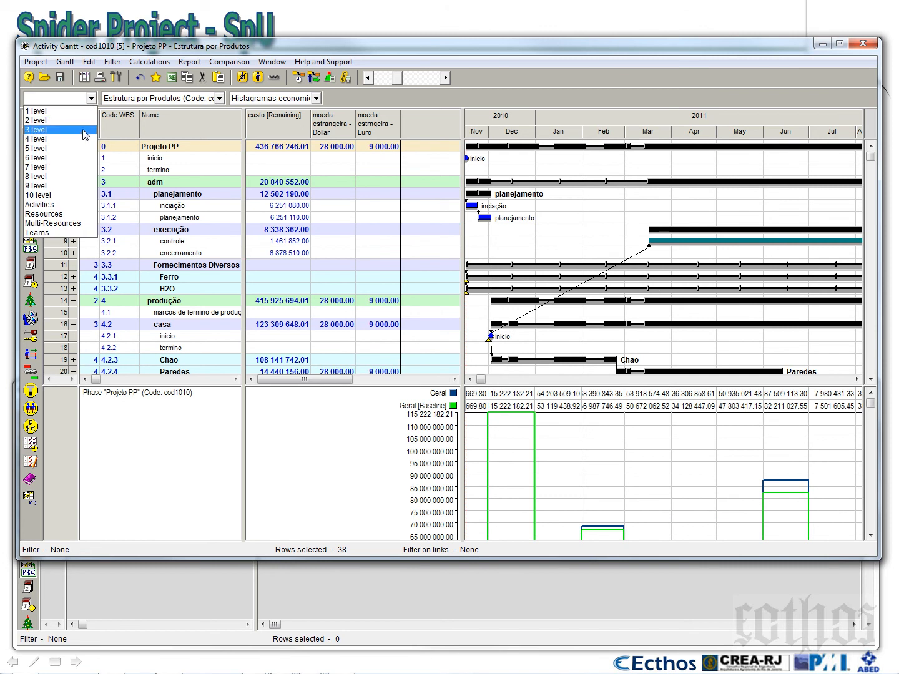
{"action": "left_click", "coordinate": [83, 130]}
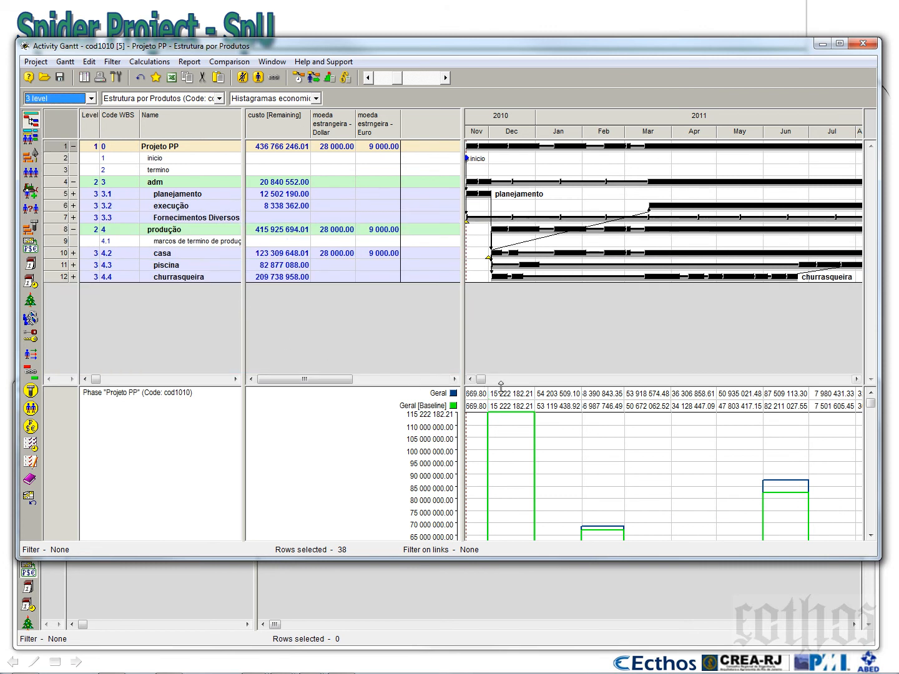
{"action": "left_click_drag", "start_coordinate": [501, 386], "coordinate": [500, 303]}
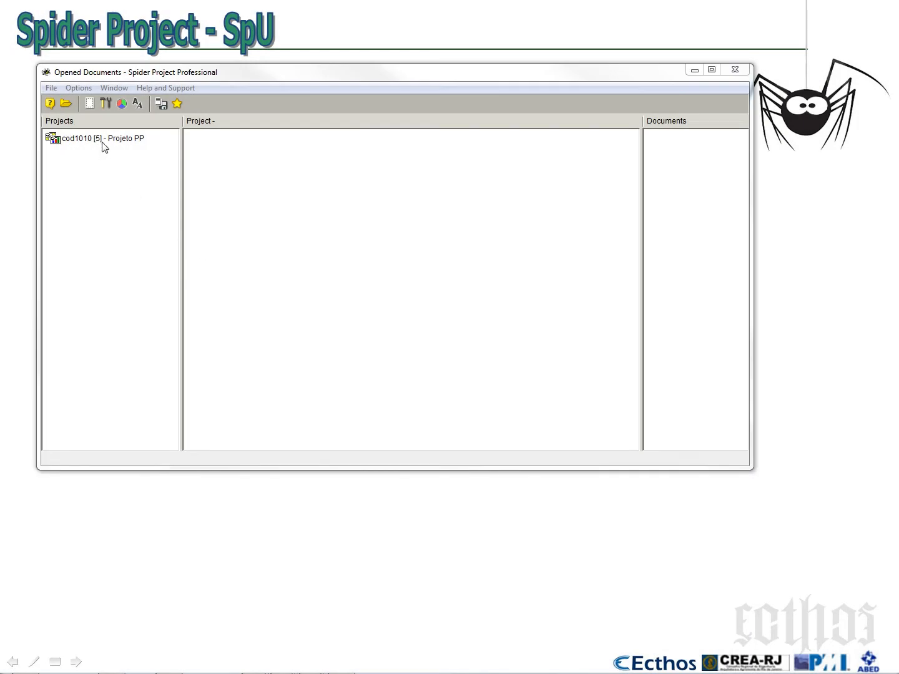
Return to the Activity Gantt of Projeto PP and expand the Fornecimentos Diversos phase and its H2O subphase
{"action": "left_click", "coordinate": [104, 140]}
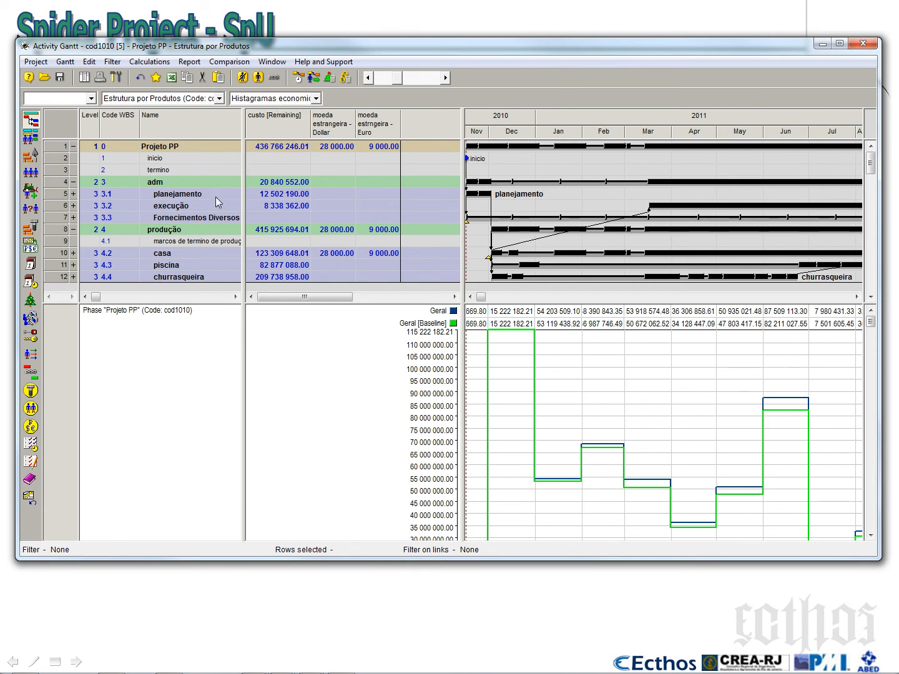
{"action": "left_click", "coordinate": [73, 217]}
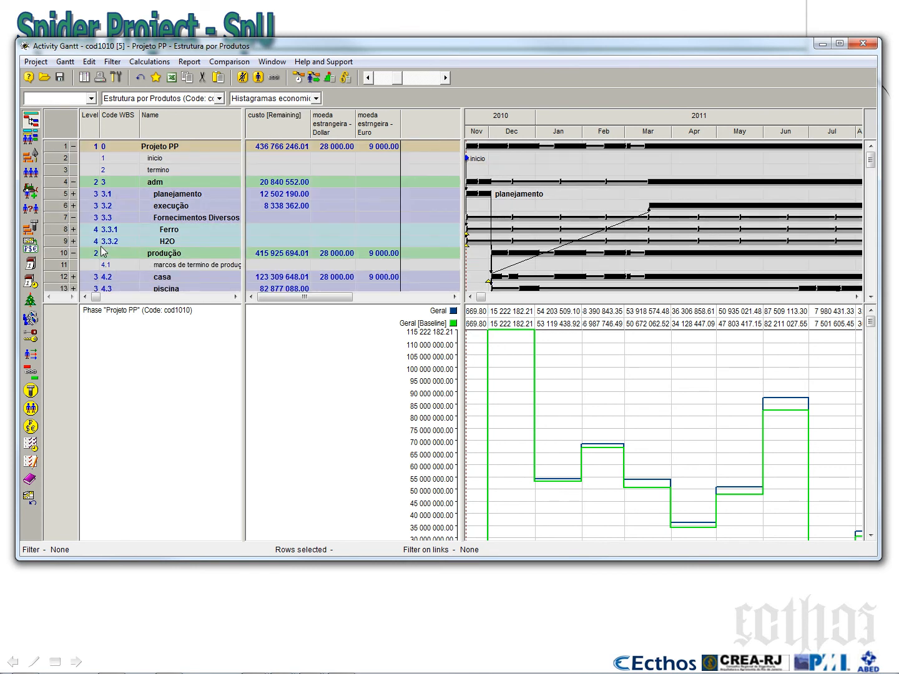
{"action": "left_click", "coordinate": [73, 241]}
Delete the Projeto PP cost diagram from the Gantt and expand the Ferro phase to show its activities' durations and start dates
{"action": "right_click", "coordinate": [559, 378]}
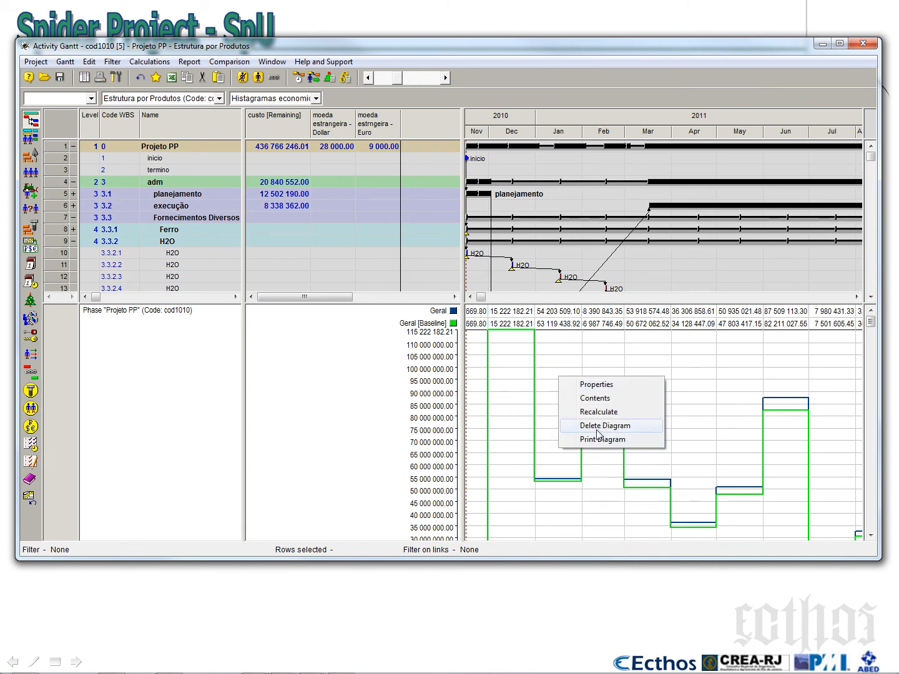
{"action": "left_click", "coordinate": [597, 427]}
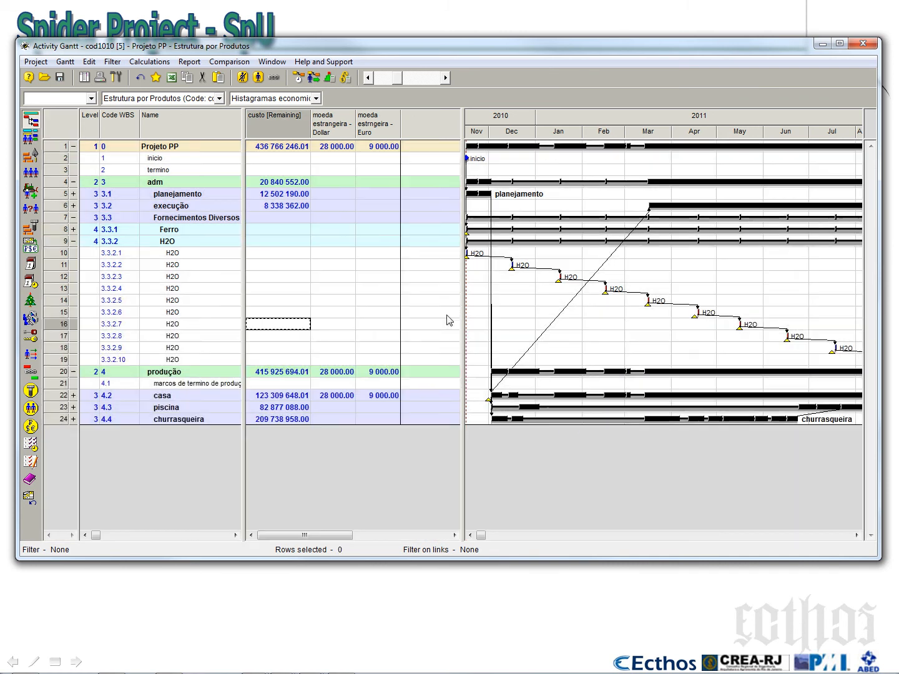
{"action": "left_click", "coordinate": [201, 255]}
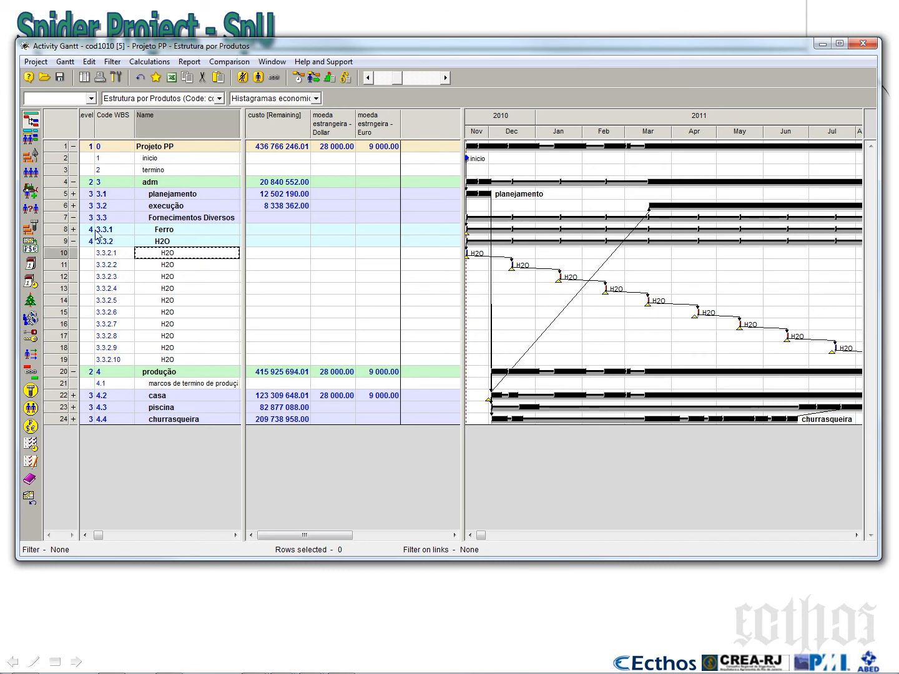
{"action": "left_click", "coordinate": [73, 229]}
{"action": "left_click_drag", "start_coordinate": [243, 243], "coordinate": [351, 241]}
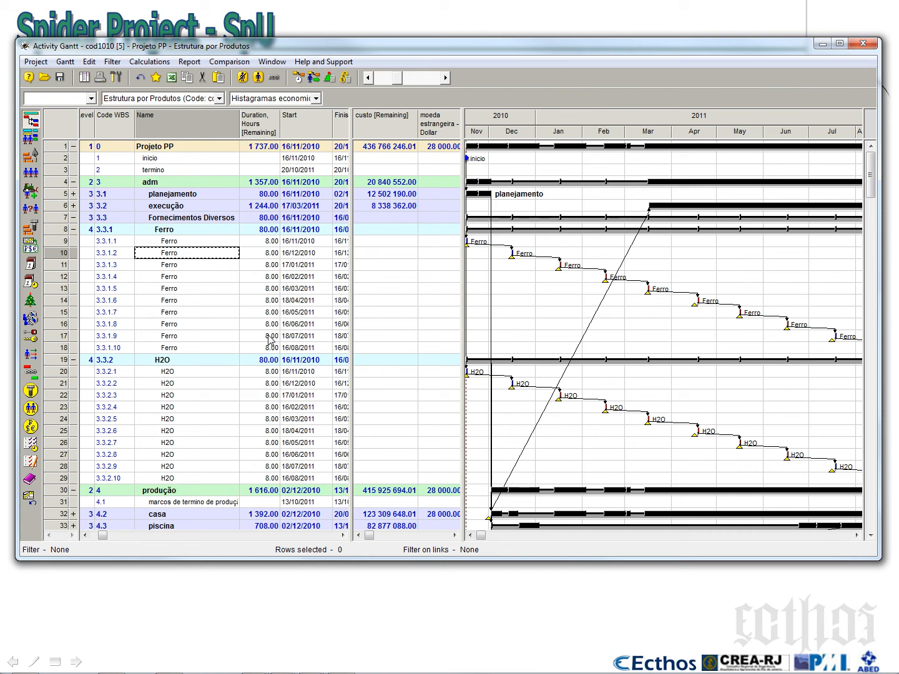
Collapse the Ferro and H2O subphases under Fornecimentos Diversos in the Gantt
{"action": "left_click", "coordinate": [73, 229]}
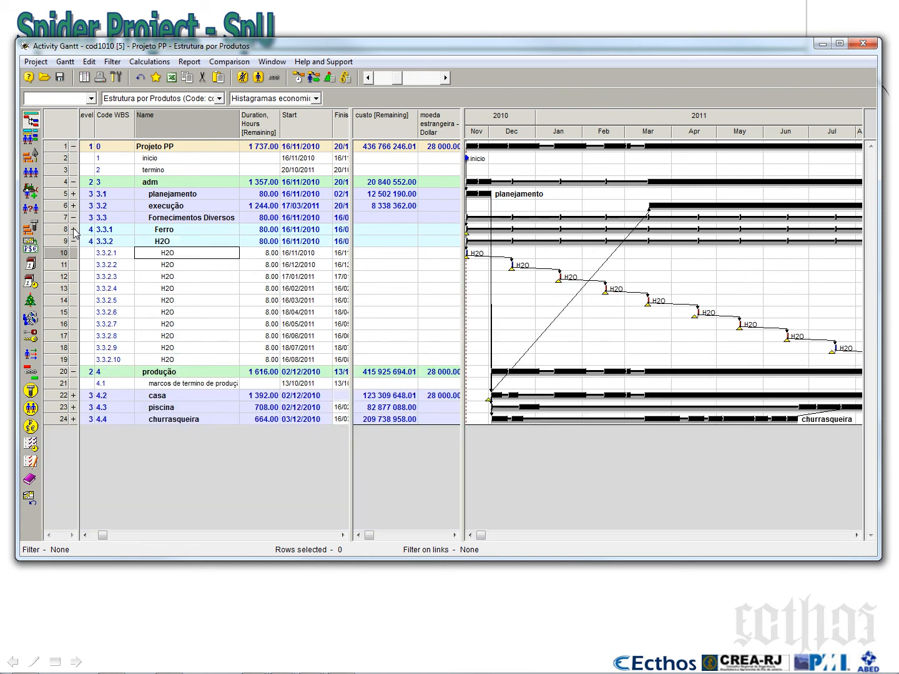
{"action": "left_click", "coordinate": [73, 241]}
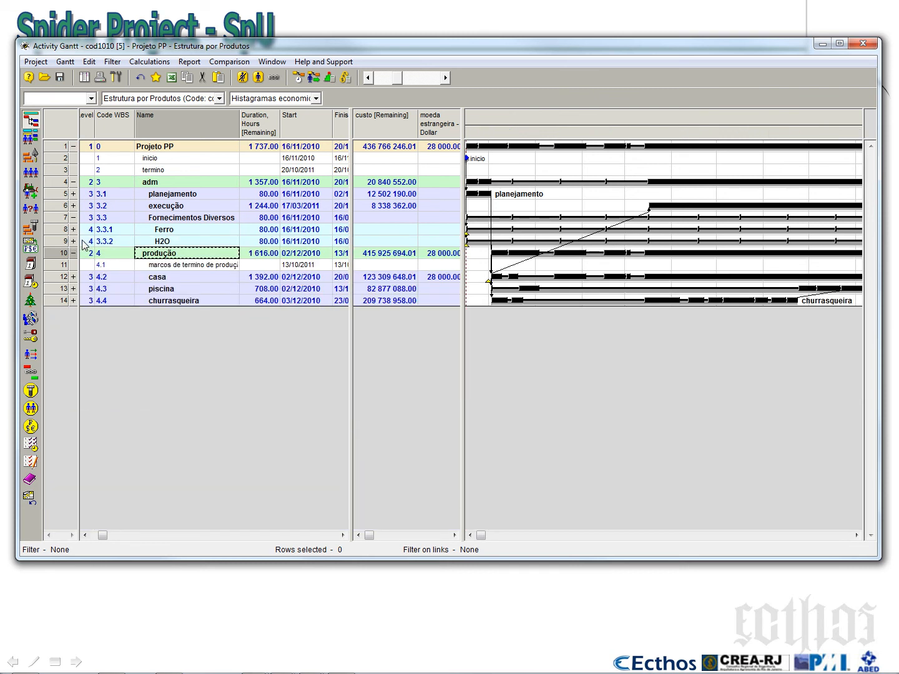
{"action": "left_click", "coordinate": [172, 233]}
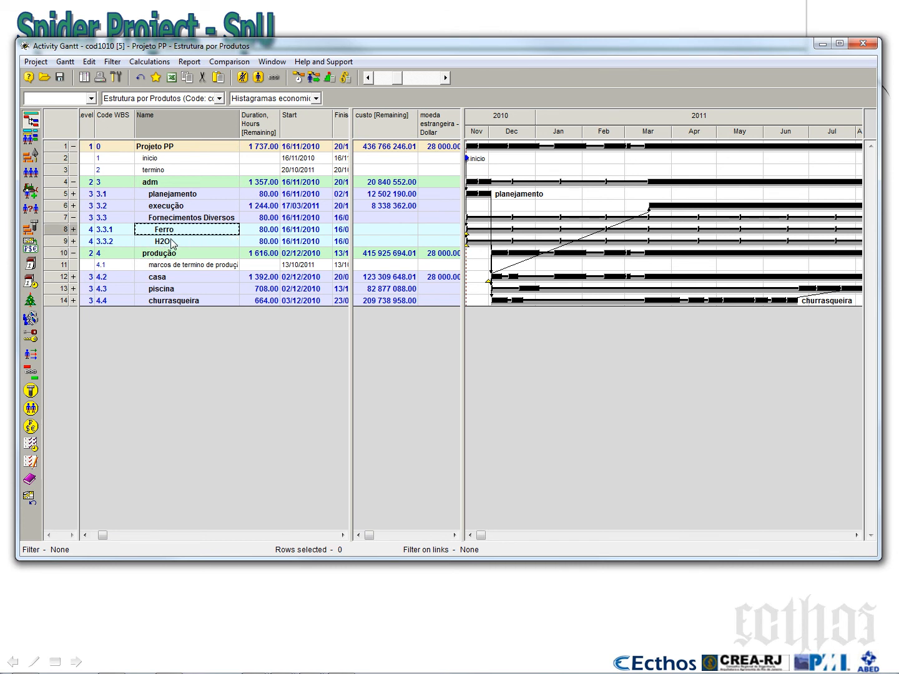
Add a new subphase to the Fornecimentos Diversos phase through its phase properties
{"action": "left_click", "coordinate": [69, 218]}
{"action": "double_click", "coordinate": [70, 222]}
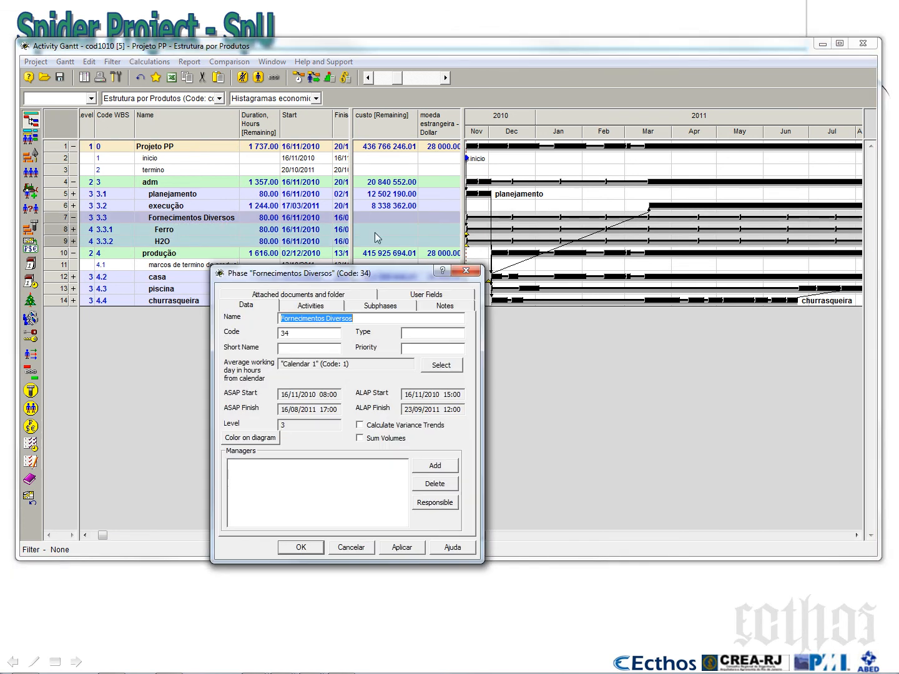
{"action": "left_click", "coordinate": [387, 304]}
{"action": "left_click", "coordinate": [434, 331]}
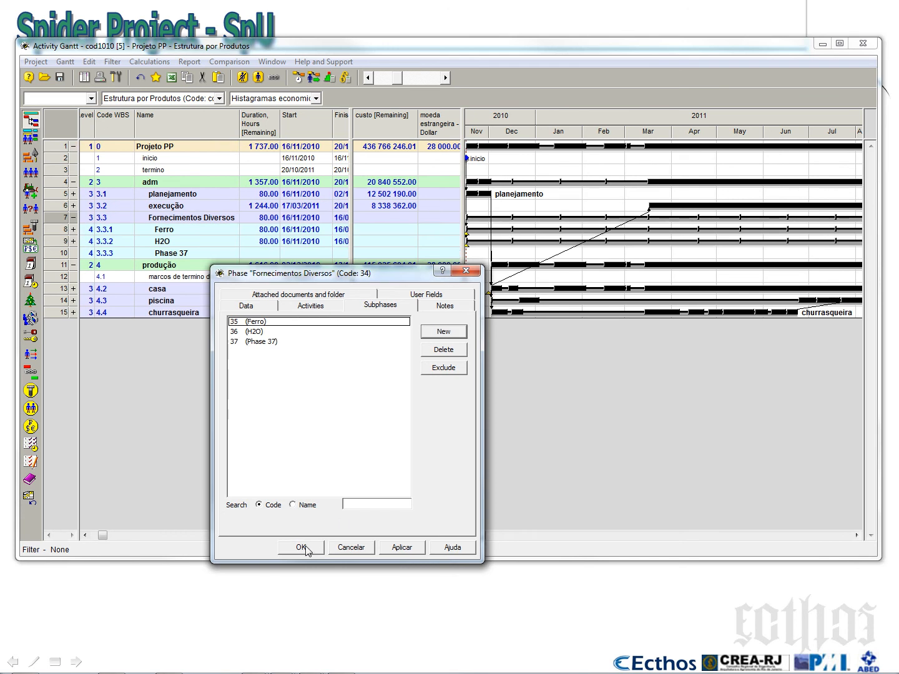
{"action": "left_click", "coordinate": [306, 549]}
Rename the new subphase 3.3.3 as "Finaciamento $$$" and select its row
{"action": "left_click", "coordinate": [187, 257]}
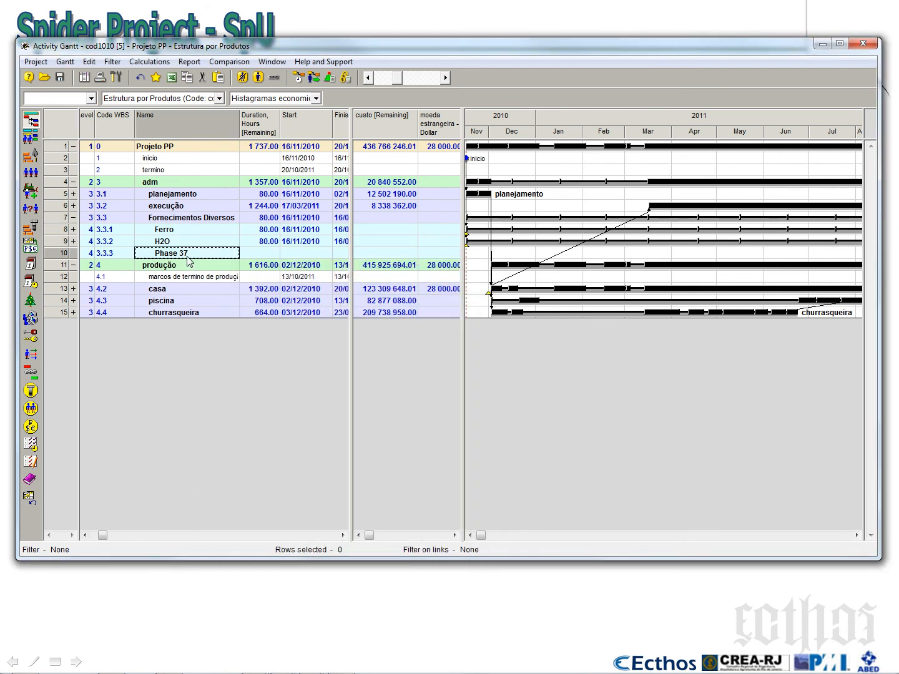
{"action": "type", "text": "Fianc"}
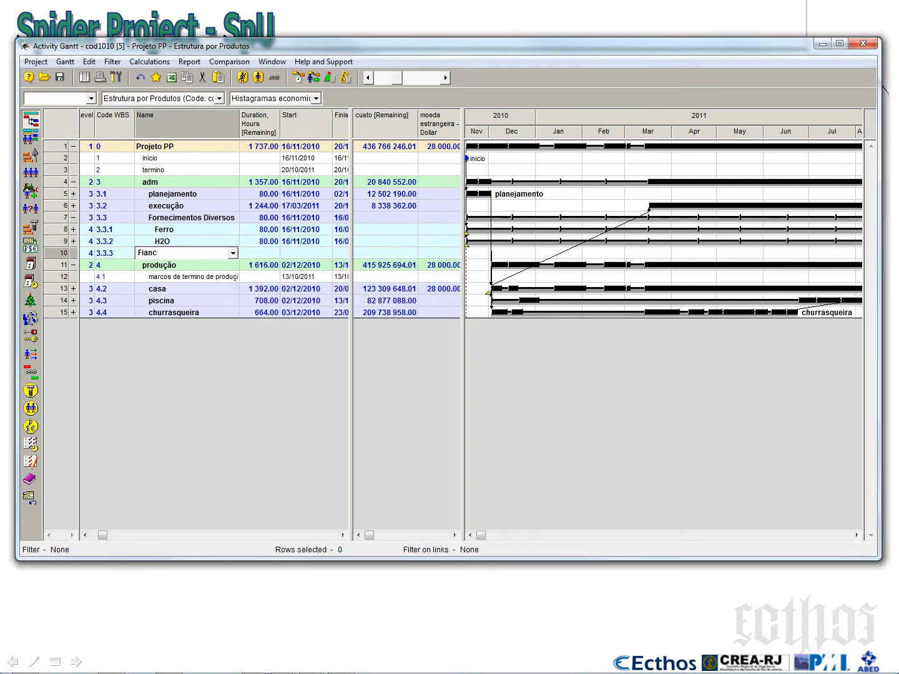
{"action": "key", "text": "BackSpace"}
{"action": "key", "text": "BackSpace"}
{"action": "key", "text": "BackSpace"}
{"action": "type", "text": "naciamento $$$"}
{"action": "left_click", "coordinate": [201, 244]}
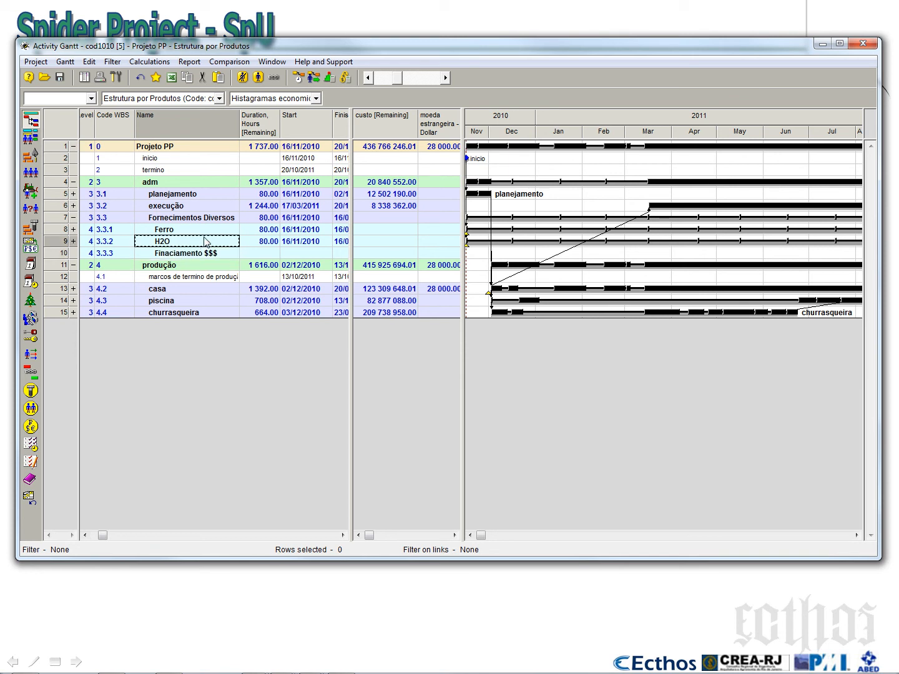
{"action": "left_click", "coordinate": [61, 257]}
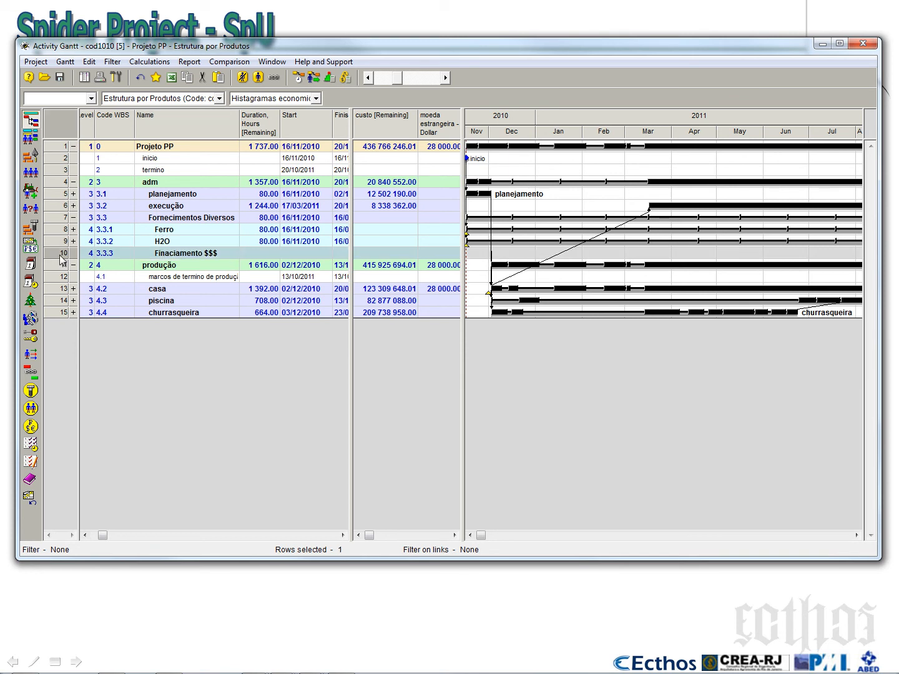
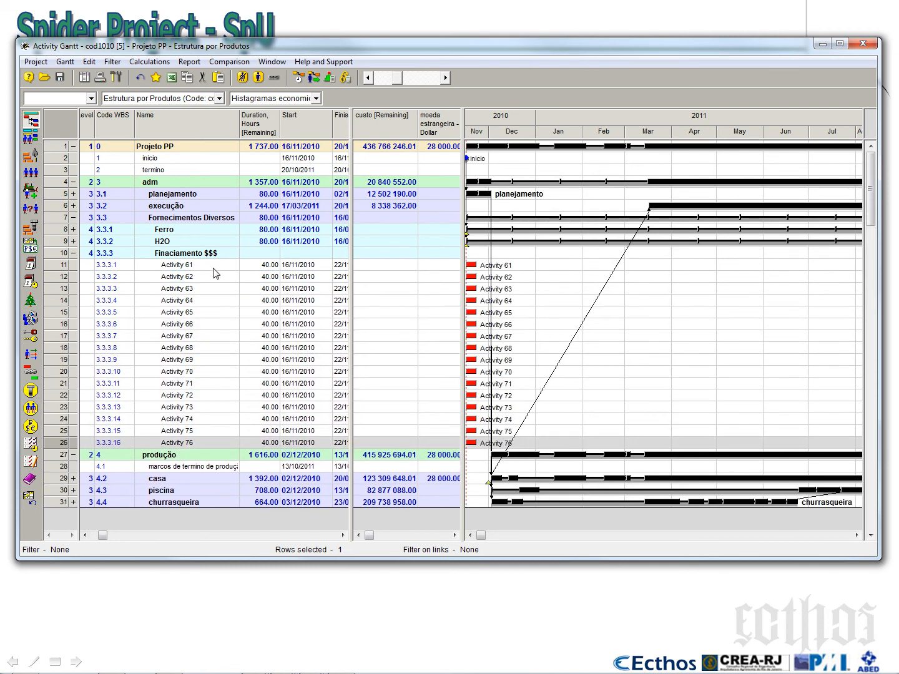
Rename activity 3.3.3.1 under the Finaciamento $$$ subphase as "Aporte Financeiro"
{"action": "left_click", "coordinate": [213, 267]}
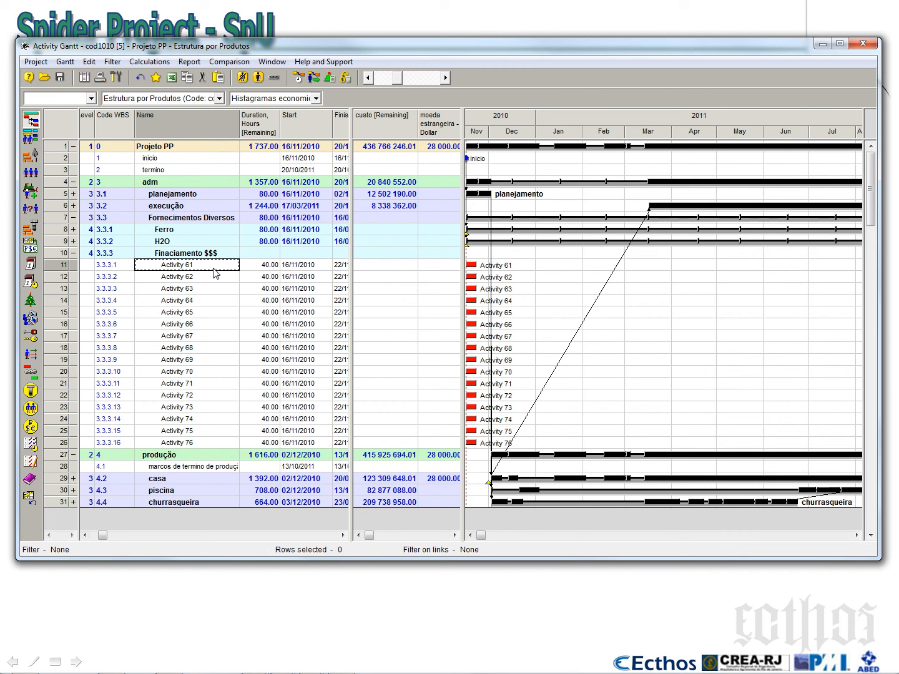
{"action": "left_click", "coordinate": [214, 269]}
{"action": "type", "text": "Apo"}
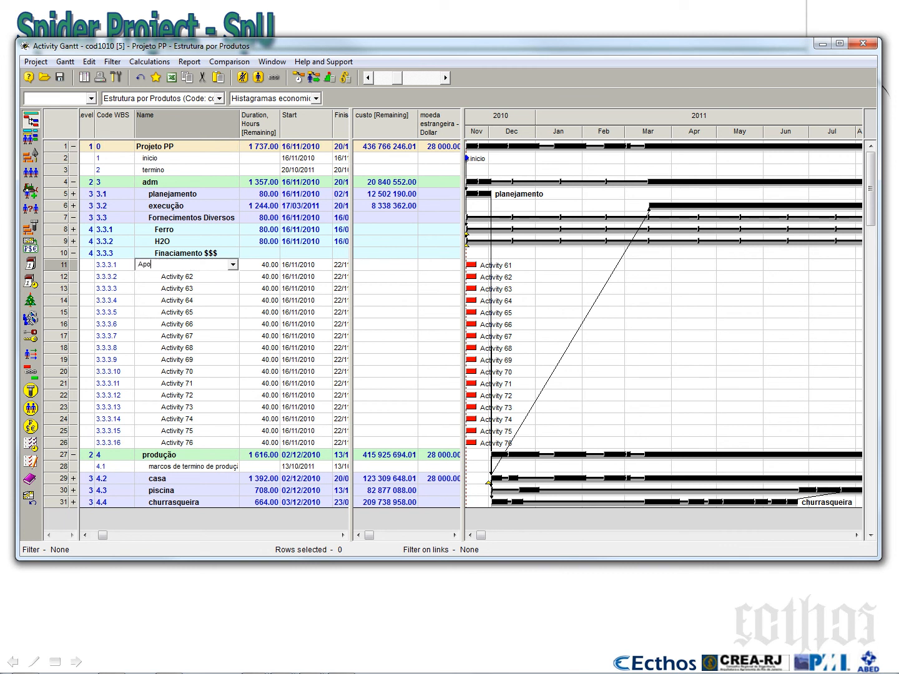
{"action": "type", "text": "rte fiana"}
{"action": "key", "text": "BackSpace"}
{"action": "key", "text": "BackSpace"}
{"action": "type", "text": "naceiro"}
{"action": "left_click", "coordinate": [172, 265]}
{"action": "type", "text": "nF"}
{"action": "key", "text": "Delete"}
{"action": "left_click", "coordinate": [176, 284]}
Copy the name "Aporte Financeiro" onto activities 3.3.3.2 through 3.3.3.8
{"action": "left_click", "coordinate": [179, 270]}
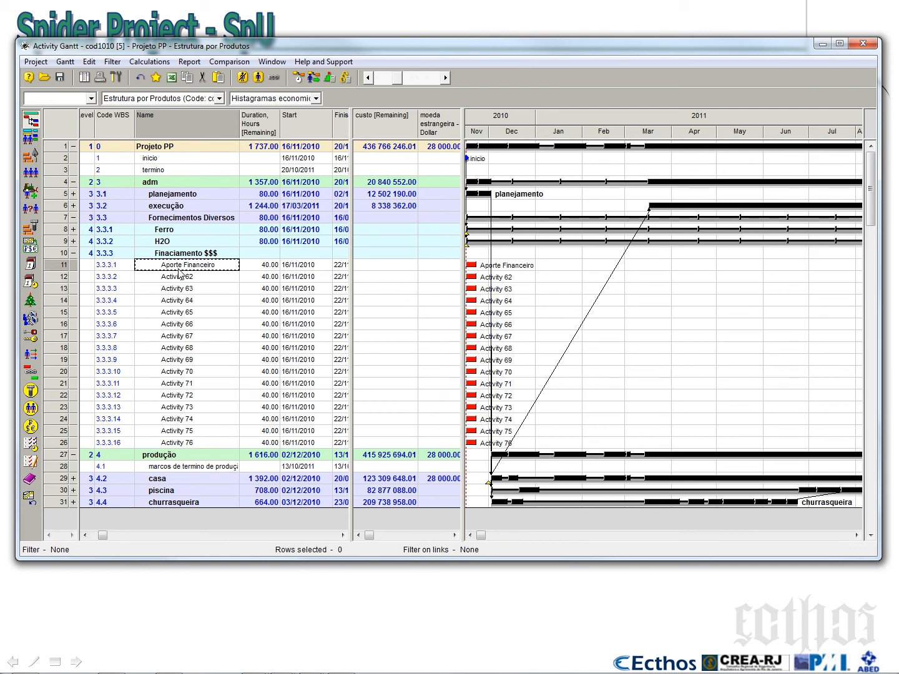
{"action": "key", "text": "Down"}
{"action": "type", "text": "Aporte Financeiro"}
{"action": "key", "text": "Down"}
{"action": "type", "text": "Aporte Financeiro"}
{"action": "key", "text": "Down"}
{"action": "key", "text": "ctrl+v"}
{"action": "key", "text": "Down"}
{"action": "key", "text": "ctrl+v"}
{"action": "key", "text": "Down"}
{"action": "key", "text": "ctrl+v"}
{"action": "key", "text": "Down"}
{"action": "key", "text": "ctrl+v"}
{"action": "key", "text": "Down"}
{"action": "type", "text": "Aporte Financeiro"}
{"action": "key", "text": "Down"}
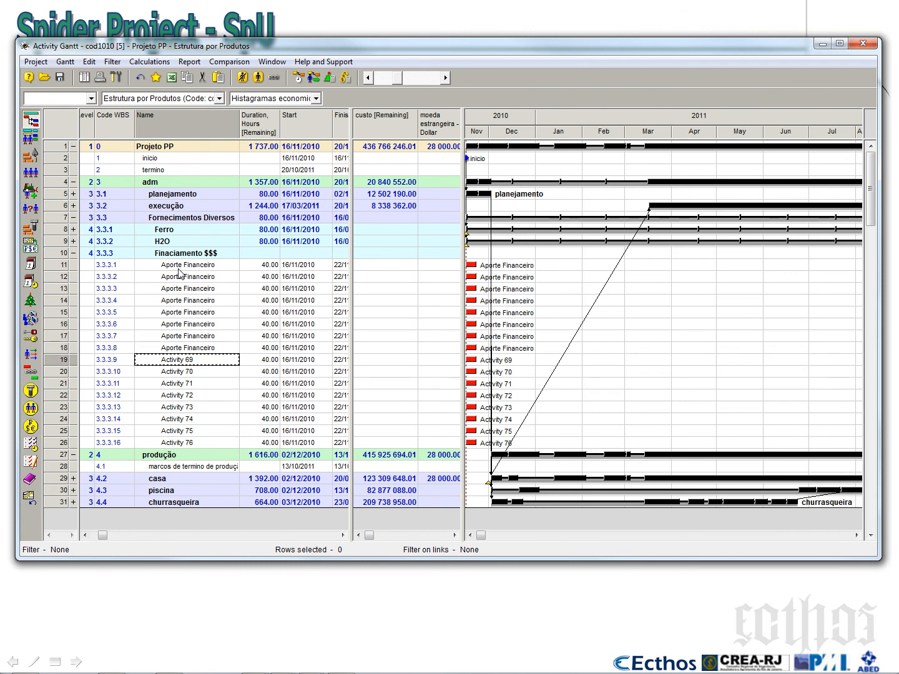
Delete the unused activities 3.3.3.9 through 3.3.3.16 from the Finaciamento $$$ subphase
{"action": "left_click", "coordinate": [68, 360]}
{"action": "left_click", "coordinate": [65, 443], "text": "shift"}
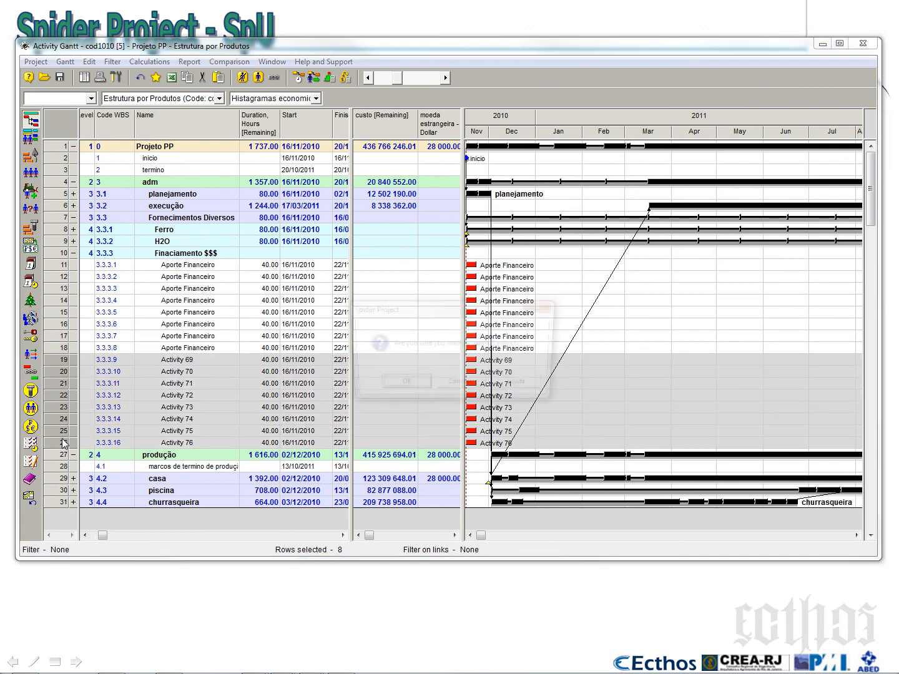
{"action": "key", "text": "Delete"}
{"action": "key", "text": "Return"}
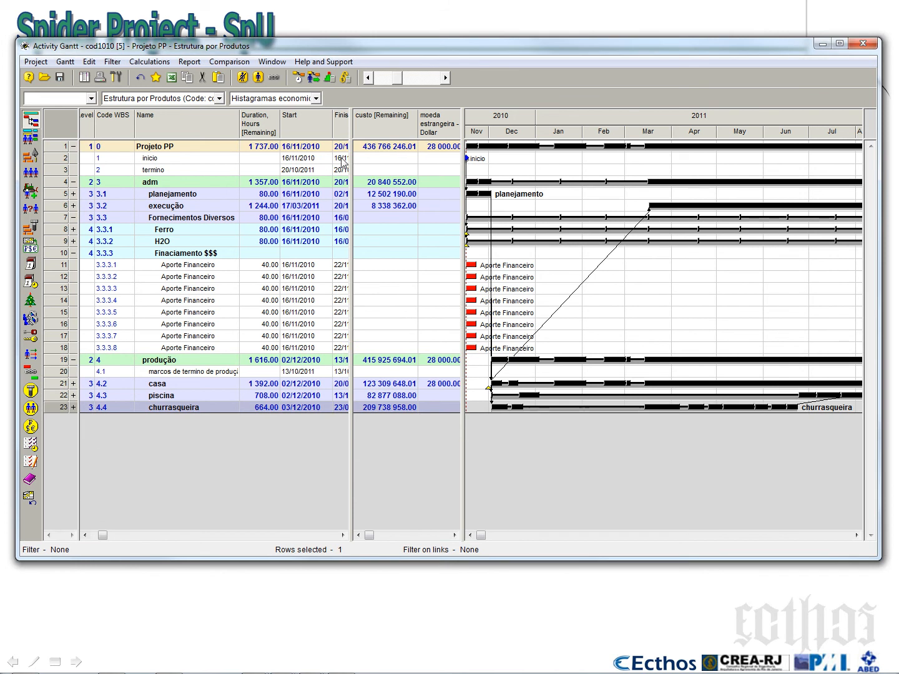
Widen the Gantt's table area to show the Finish and Geral [Cumulative] columns and select Projeto PP's cumulative value
{"action": "left_click_drag", "start_coordinate": [463, 153], "coordinate": [565, 153]}
{"action": "left_click_drag", "start_coordinate": [351, 170], "coordinate": [464, 170]}
{"action": "left_click", "coordinate": [419, 150]}
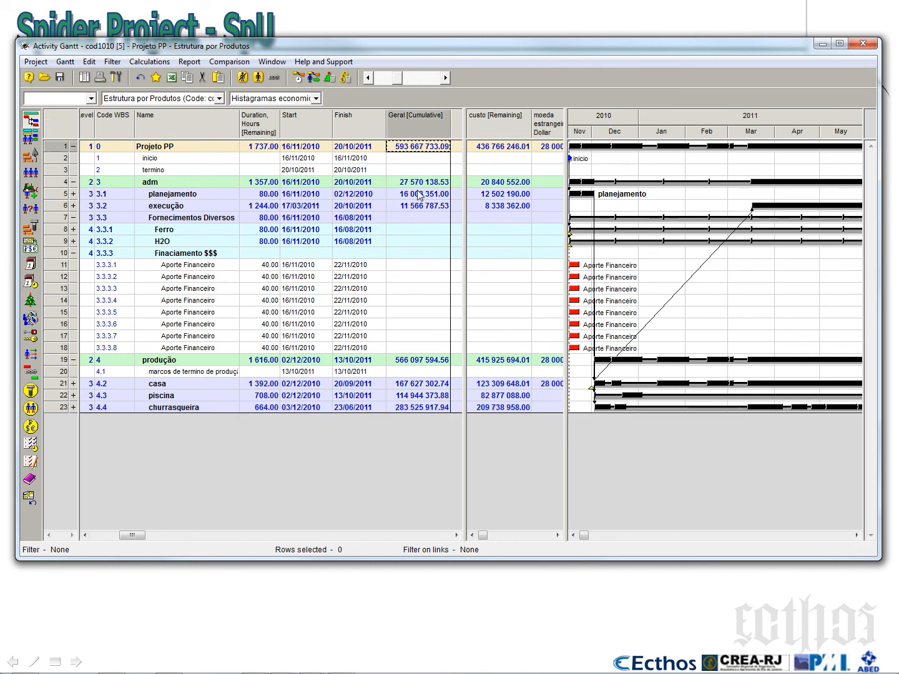
Review the Aporte Financeiro activities and delete the last two, 3.3.3.7 and 3.3.3.8
{"action": "left_click", "coordinate": [208, 276]}
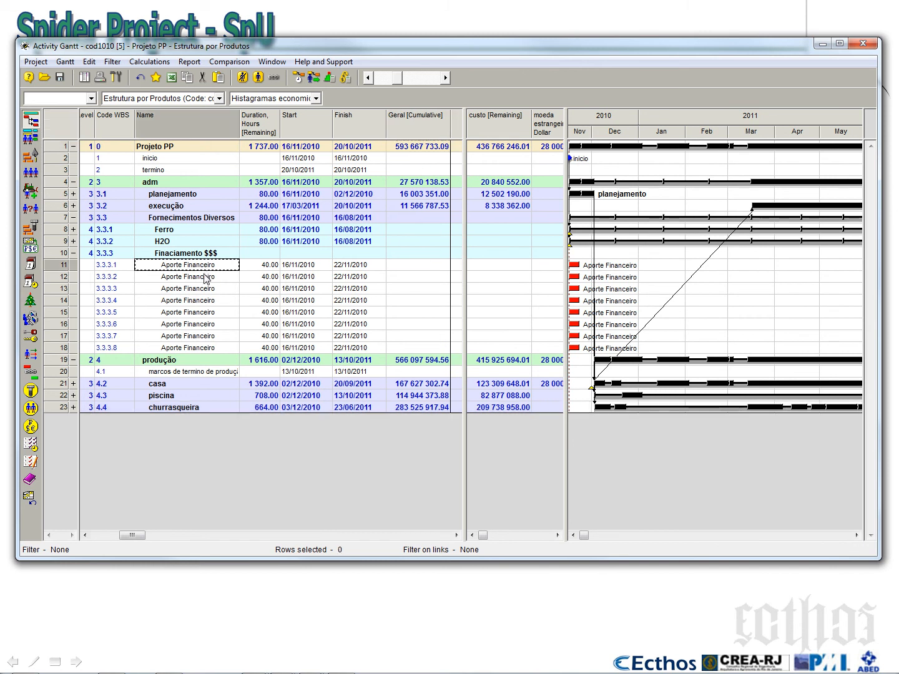
{"action": "left_click", "coordinate": [207, 290]}
{"action": "left_click", "coordinate": [211, 301]}
{"action": "left_click", "coordinate": [213, 312]}
{"action": "left_click", "coordinate": [210, 325]}
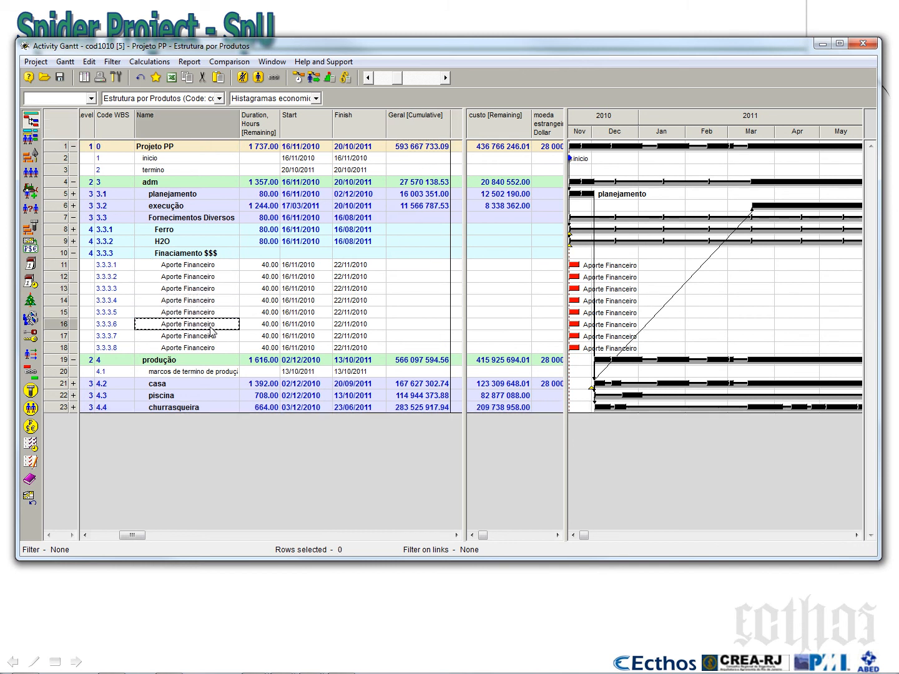
{"action": "left_click", "coordinate": [60, 338]}
{"action": "key", "text": "Delete"}
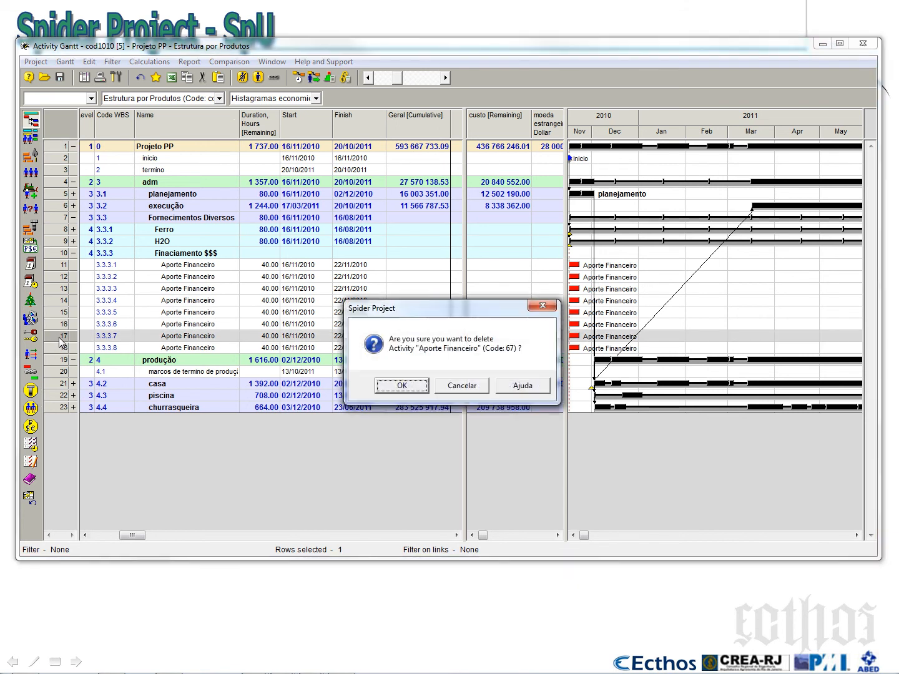
{"action": "left_click", "coordinate": [371, 384]}
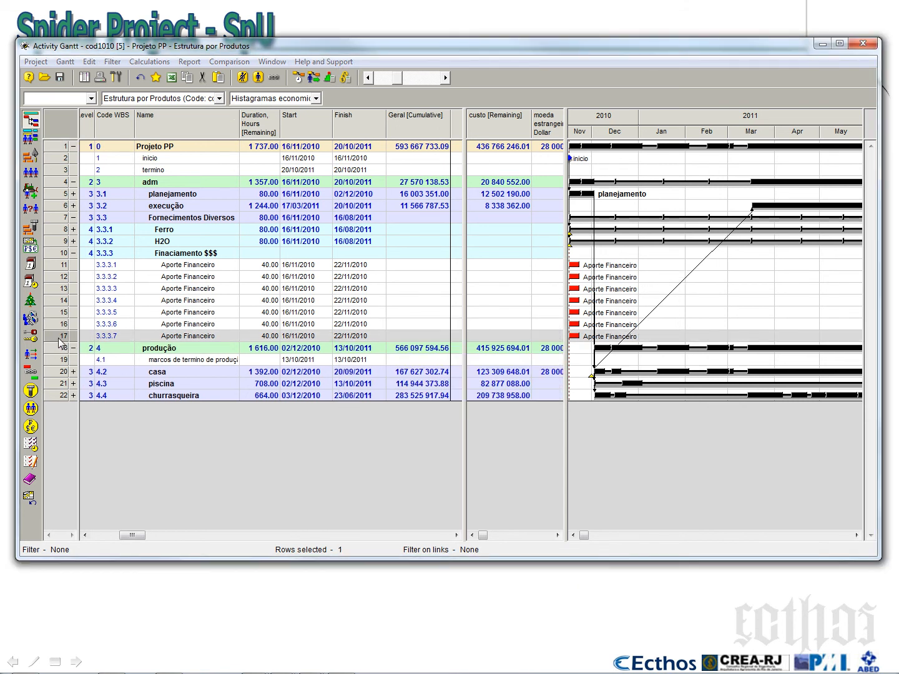
{"action": "key", "text": "Delete"}
{"action": "left_click", "coordinate": [403, 386]}
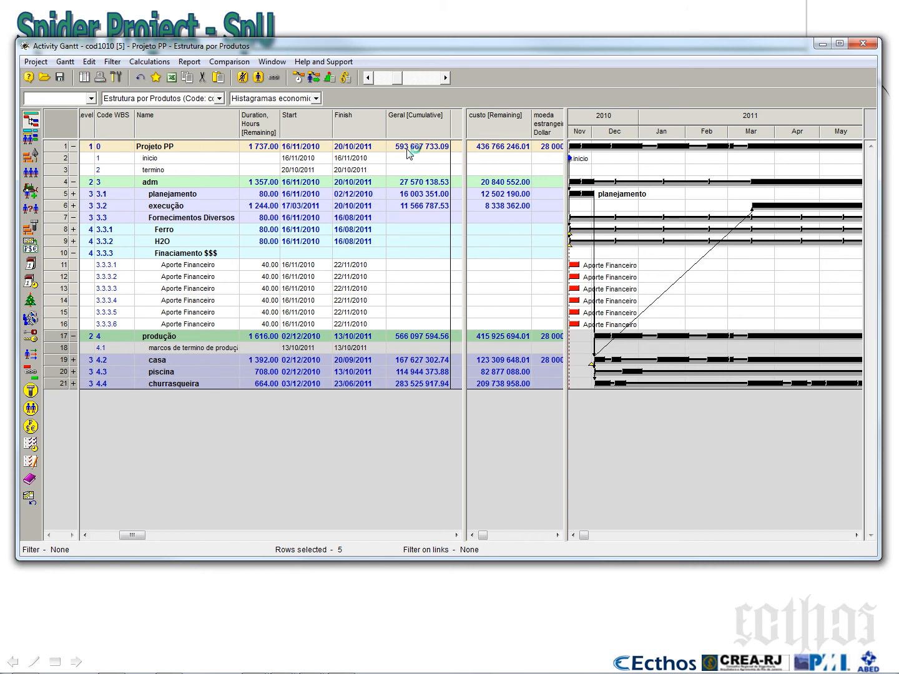
In Calculator, divide the rounded project total by 1.2, multiply the result by 2, and close the calculator
{"action": "type", "text": "600"}
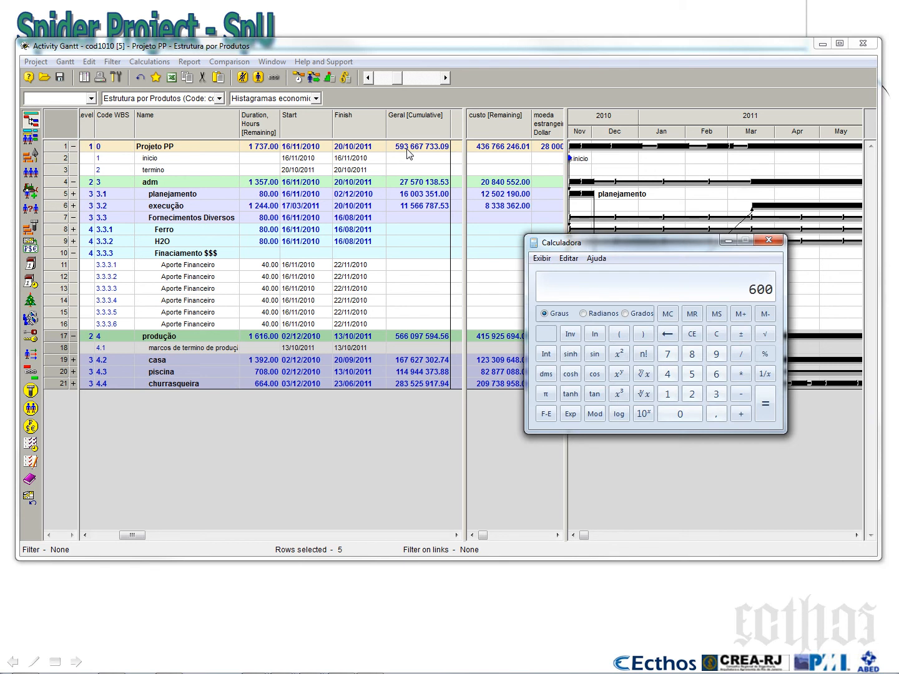
{"action": "type", "text": "000"}
{"action": "type", "text": "00/1.2"}
{"action": "key", "text": "Return"}
{"action": "type", "text": "*2"}
{"action": "key", "text": "Return"}
{"action": "left_click", "coordinate": [769, 240]}
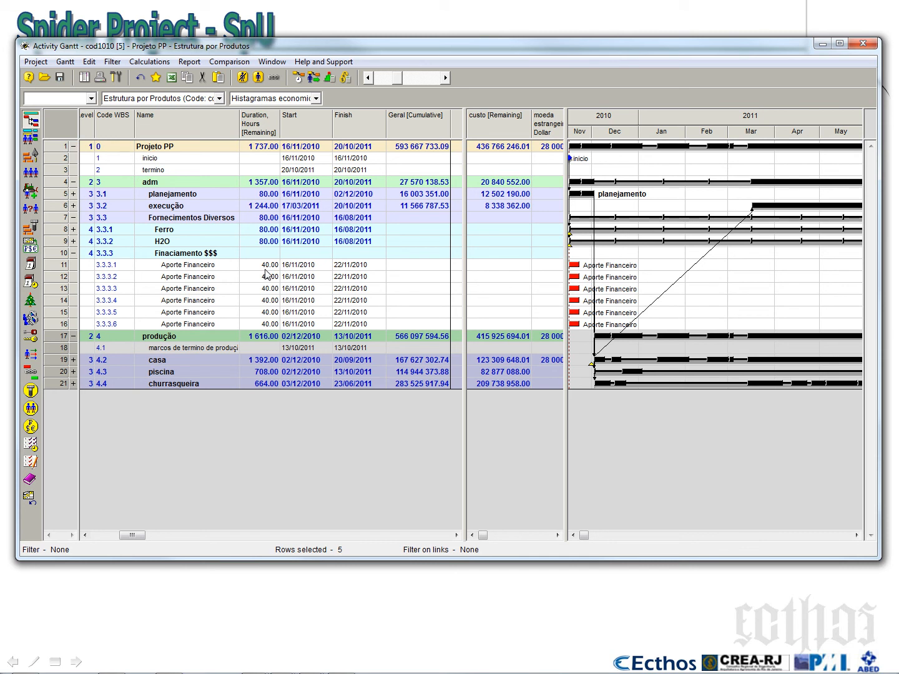
Switch the Gantt to the Fornecimentos Diversos configuration and widen its table to show the H2O and ferro columns
{"action": "left_click", "coordinate": [317, 98]}
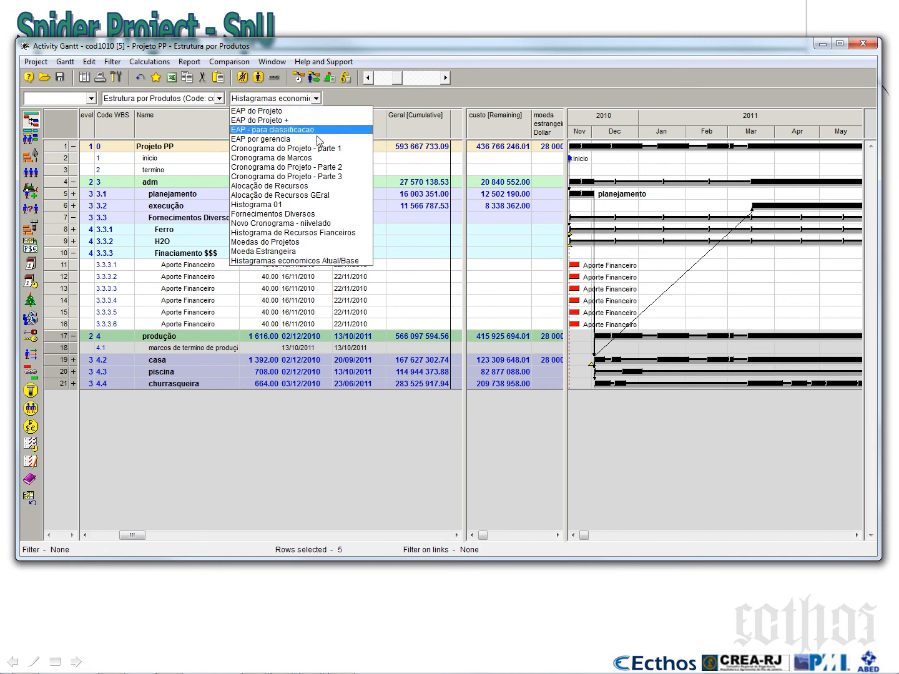
{"action": "left_click", "coordinate": [315, 215]}
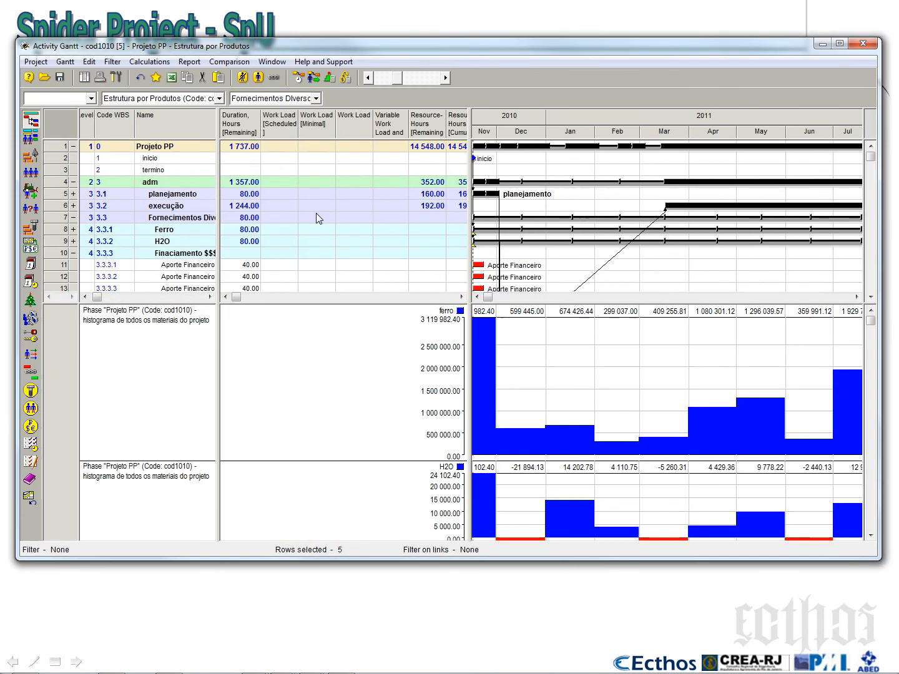
{"action": "left_click_drag", "start_coordinate": [218, 235], "coordinate": [408, 250]}
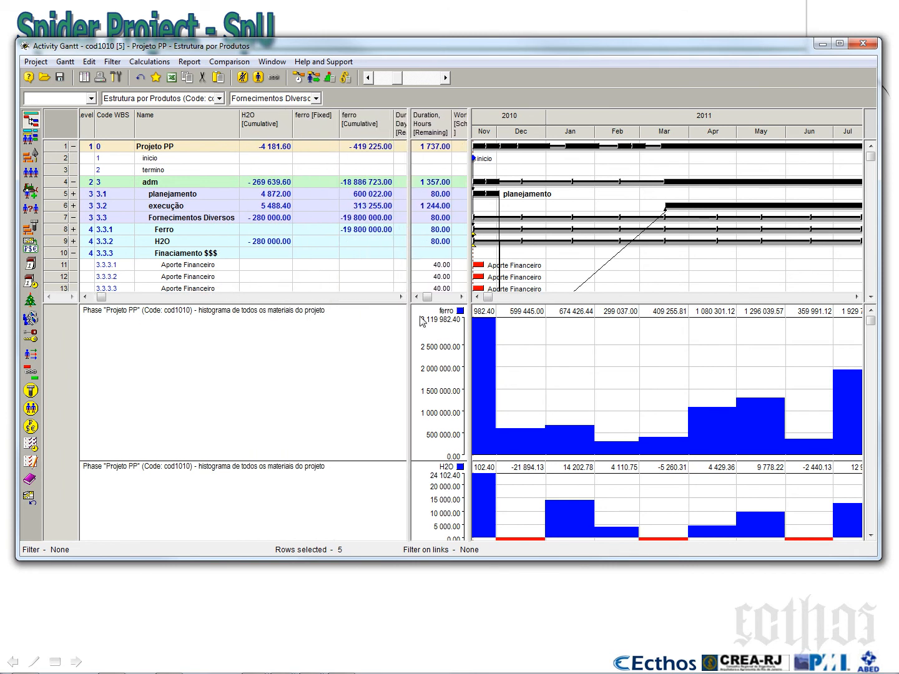
Delete the ferro, H2O and H2O consumption/income diagrams from the Gantt, and widen both table areas
{"action": "right_click", "coordinate": [552, 347]}
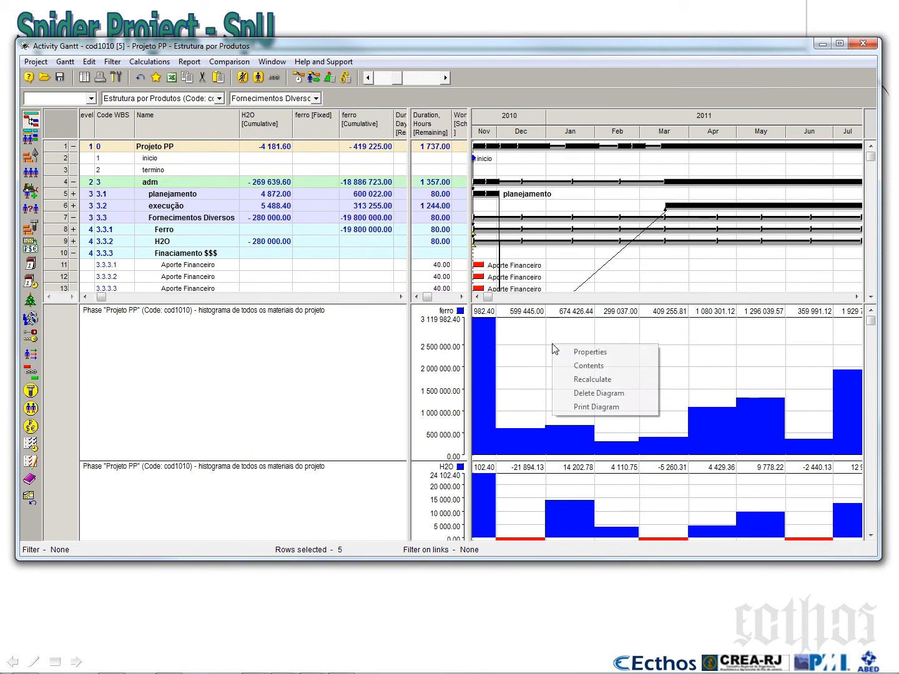
{"action": "left_click", "coordinate": [602, 393]}
{"action": "right_click", "coordinate": [603, 405]}
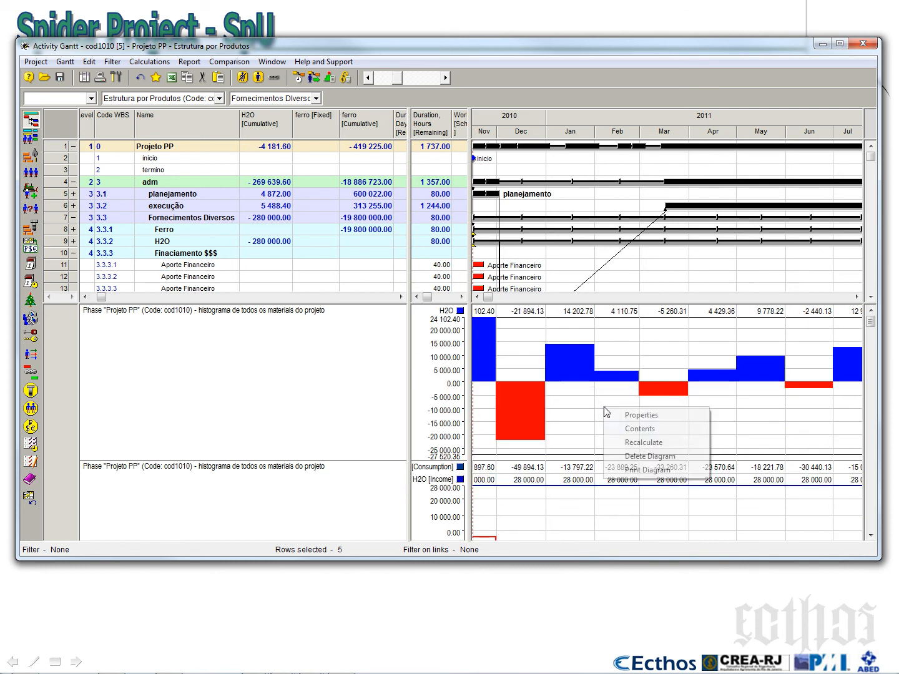
{"action": "left_click", "coordinate": [636, 460]}
{"action": "right_click", "coordinate": [627, 439]}
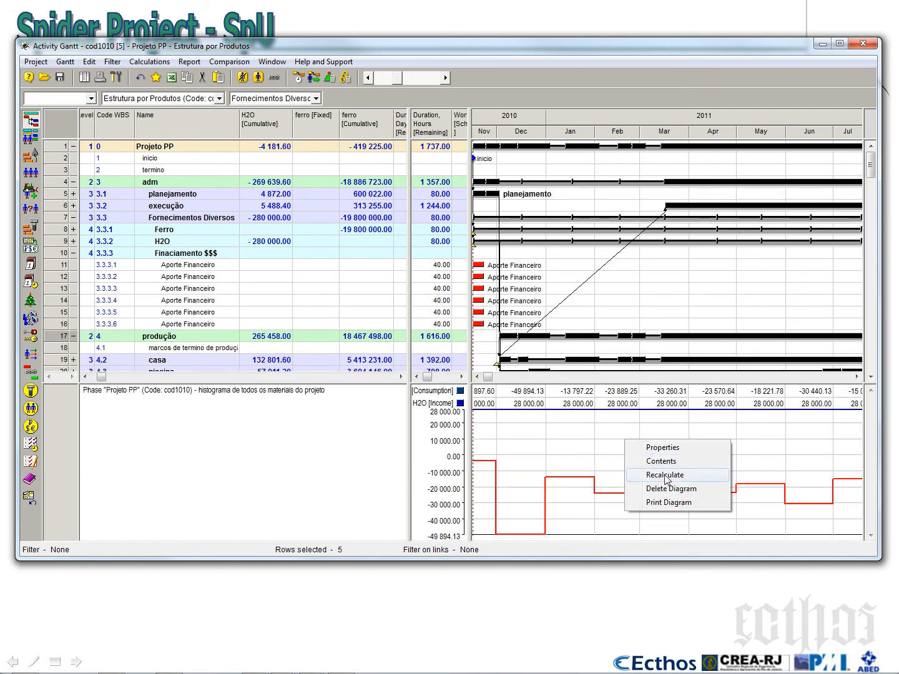
{"action": "left_click", "coordinate": [662, 487]}
{"action": "left_click_drag", "start_coordinate": [469, 344], "coordinate": [570, 346]}
{"action": "left_click_drag", "start_coordinate": [410, 352], "coordinate": [471, 352]}
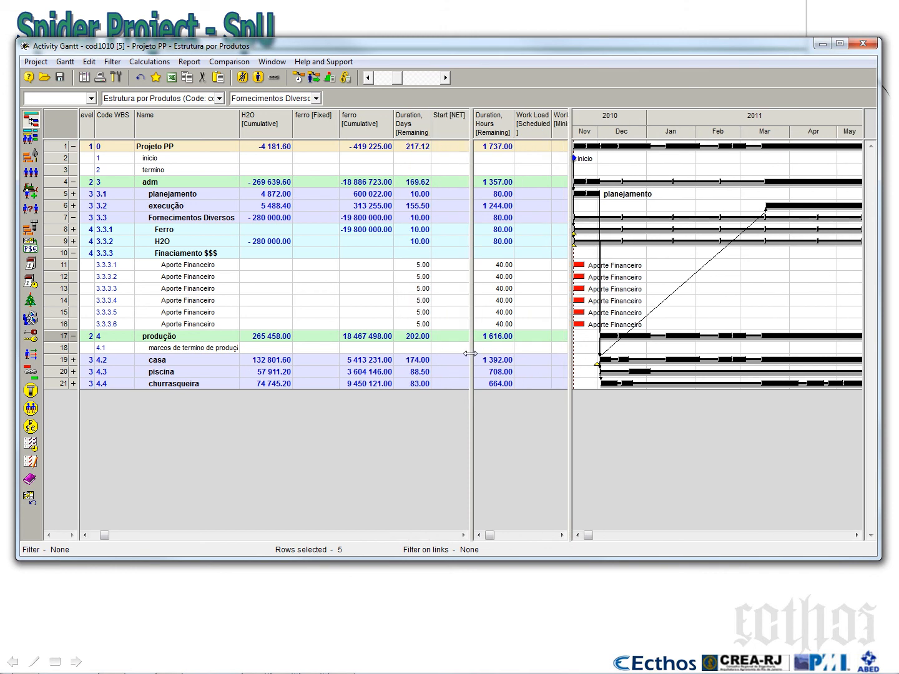
Save the current Gantt layout in the project as a new configuration named "Fornecimento $$$" with code Cod5065
{"action": "left_click", "coordinate": [65, 63]}
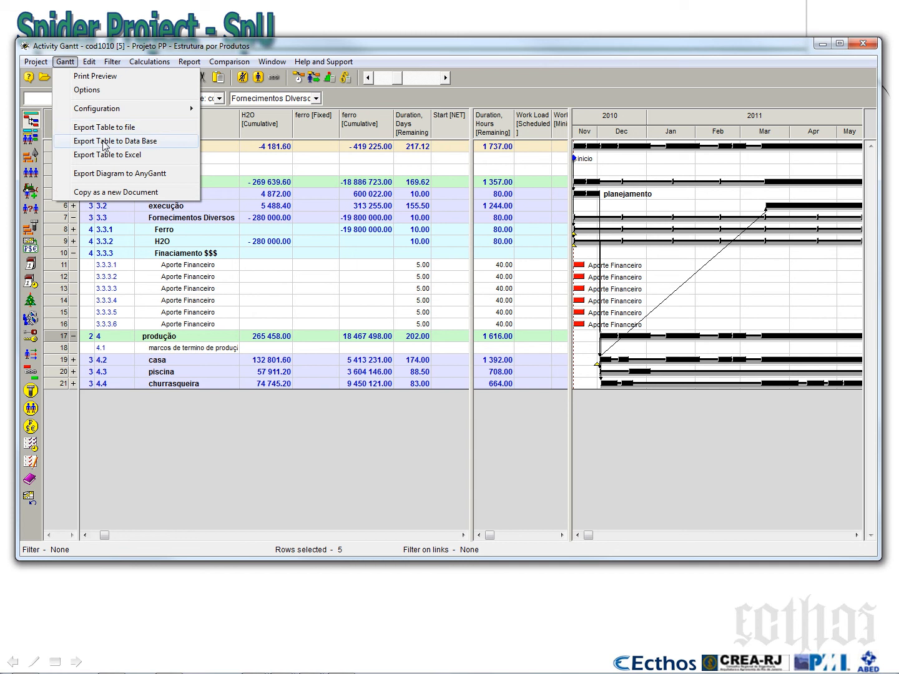
{"action": "mouse_move", "coordinate": [111, 109]}
{"action": "left_click", "coordinate": [282, 151]}
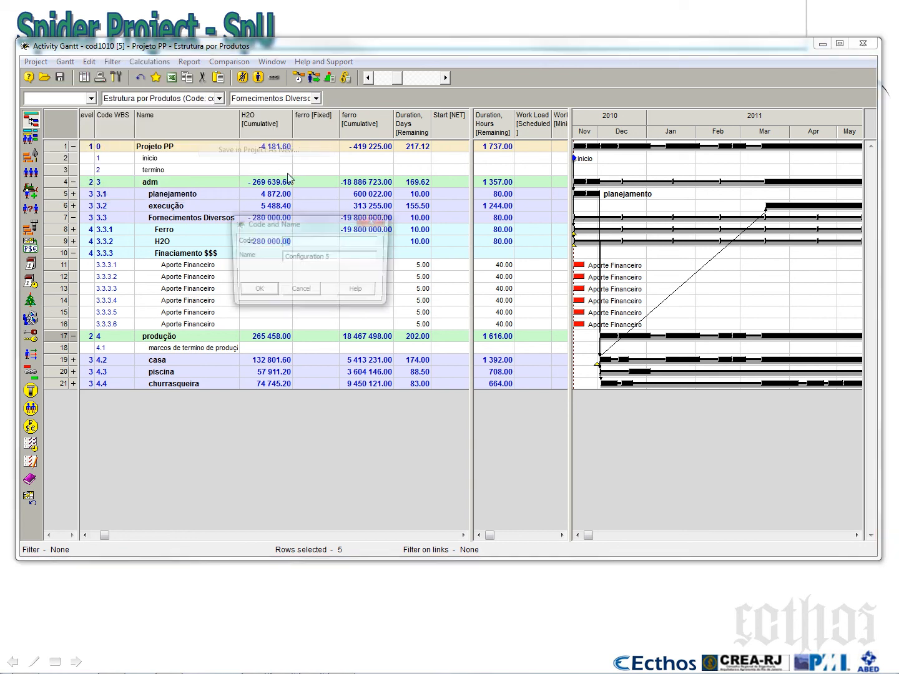
{"action": "left_click_drag", "start_coordinate": [342, 258], "coordinate": [253, 245]}
{"action": "type", "text": "Fornecimento $$$"}
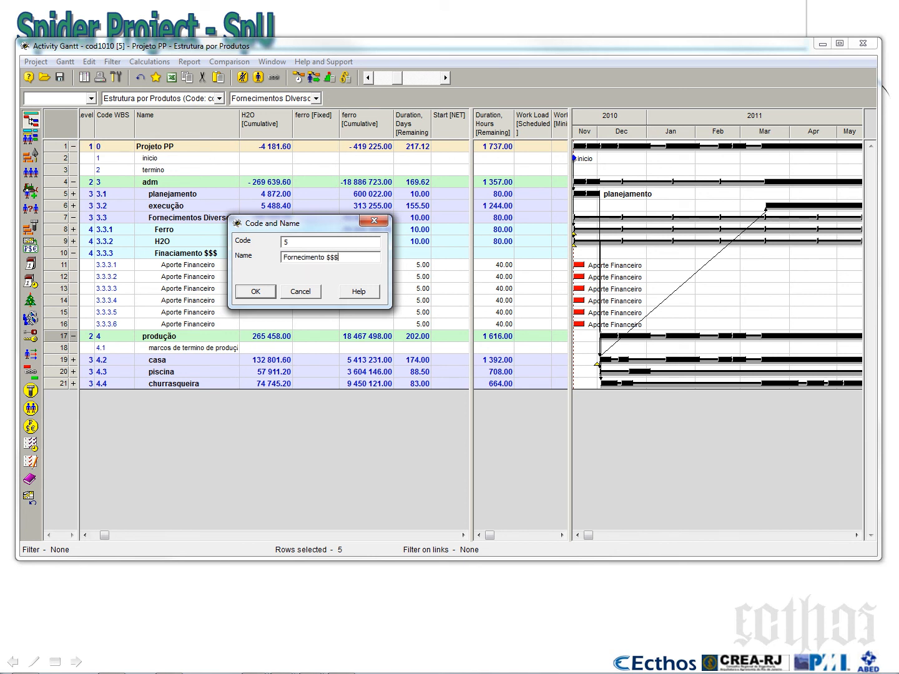
{"action": "key", "text": "shift+Tab"}
{"action": "type", "text": "Cod5065"}
{"action": "left_click", "coordinate": [265, 294]}
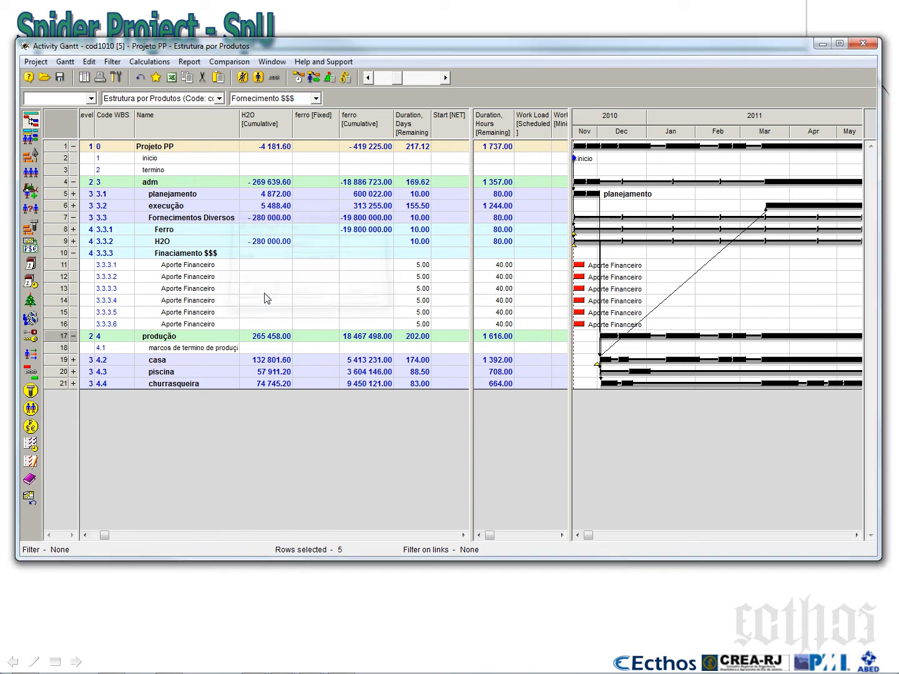
Hide the H2O [Cumulative], ferro [Fixed] and ferro [Cumulative] columns from the Gantt table
{"action": "left_click", "coordinate": [263, 128]}
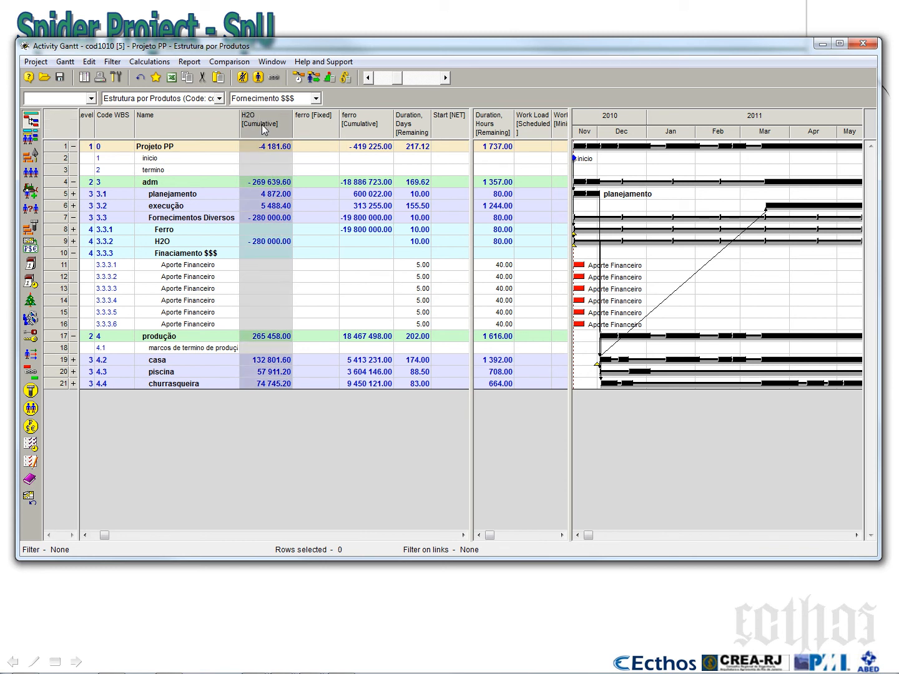
{"action": "key", "text": "Delete"}
{"action": "key", "text": "Delete"}
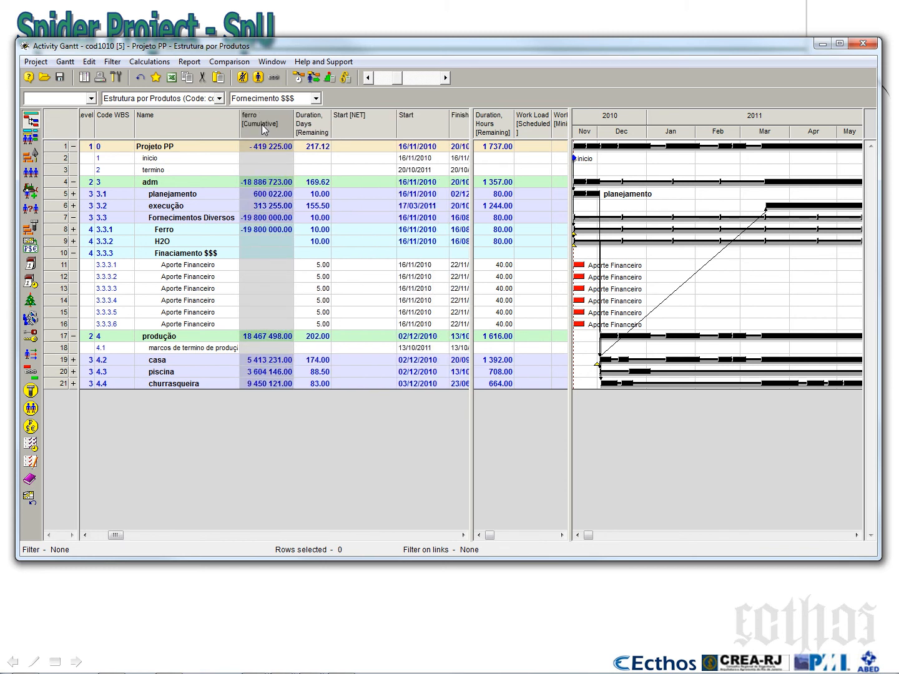
{"action": "key", "text": "Delete"}
Show the custo [Remaining] cost component as a column before Duration, Days, and widen it to fit its values
{"action": "right_click", "coordinate": [278, 130]}
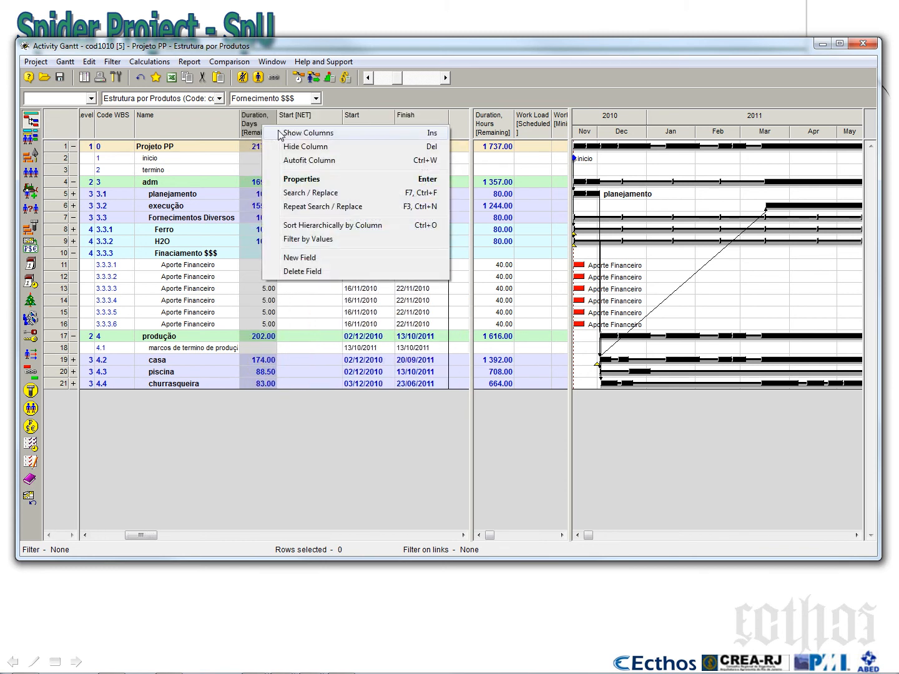
{"action": "left_click", "coordinate": [280, 133]}
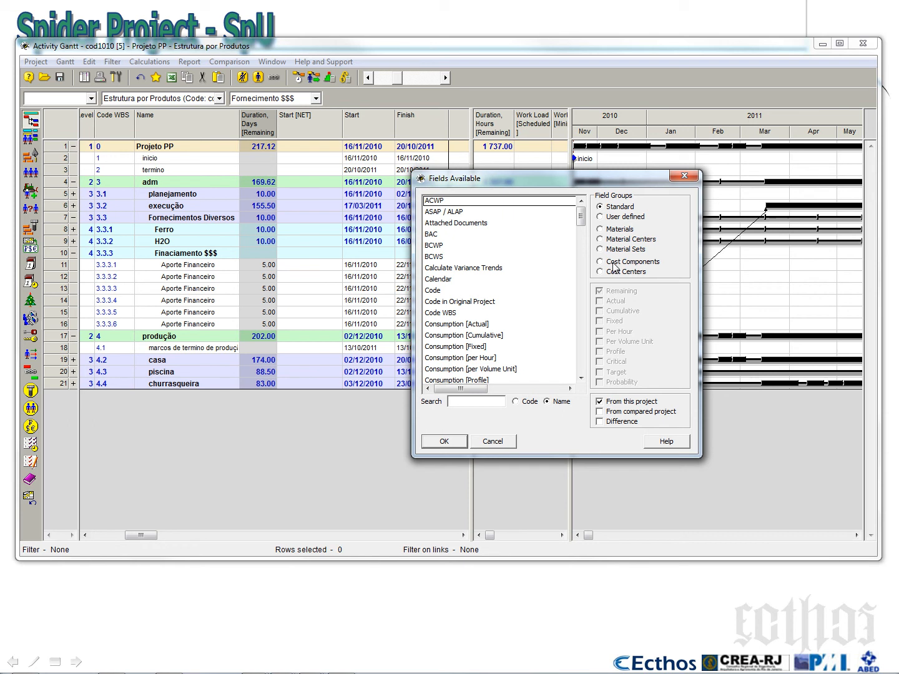
{"action": "left_click", "coordinate": [614, 262]}
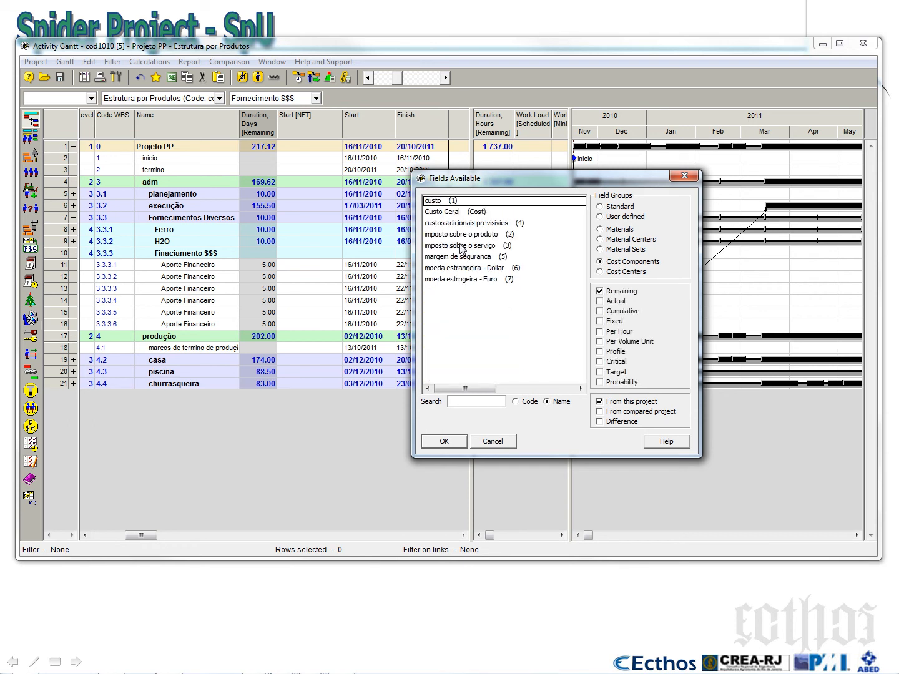
{"action": "left_click", "coordinate": [446, 200]}
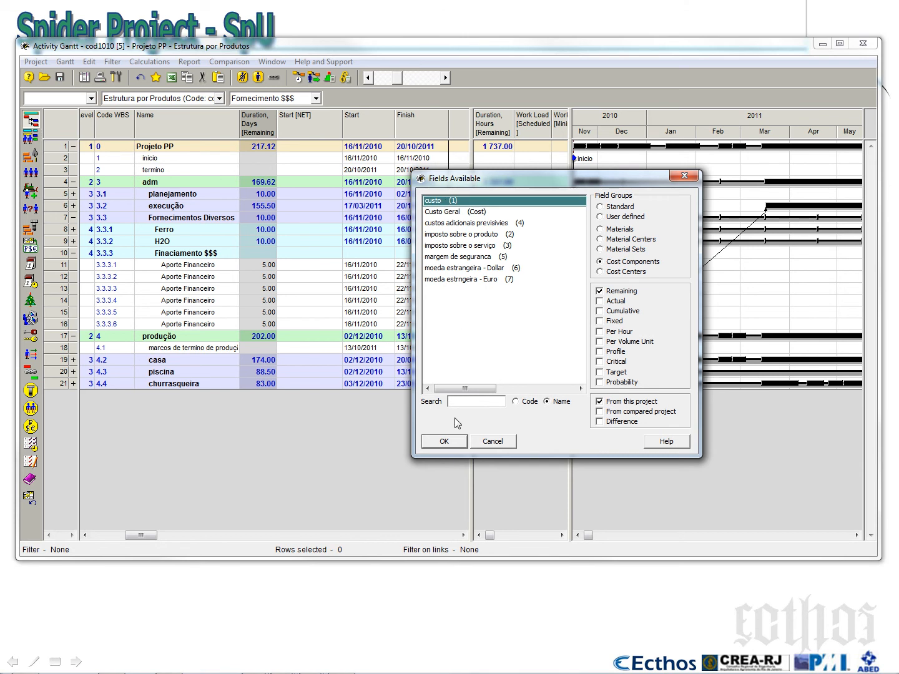
{"action": "left_click", "coordinate": [444, 441]}
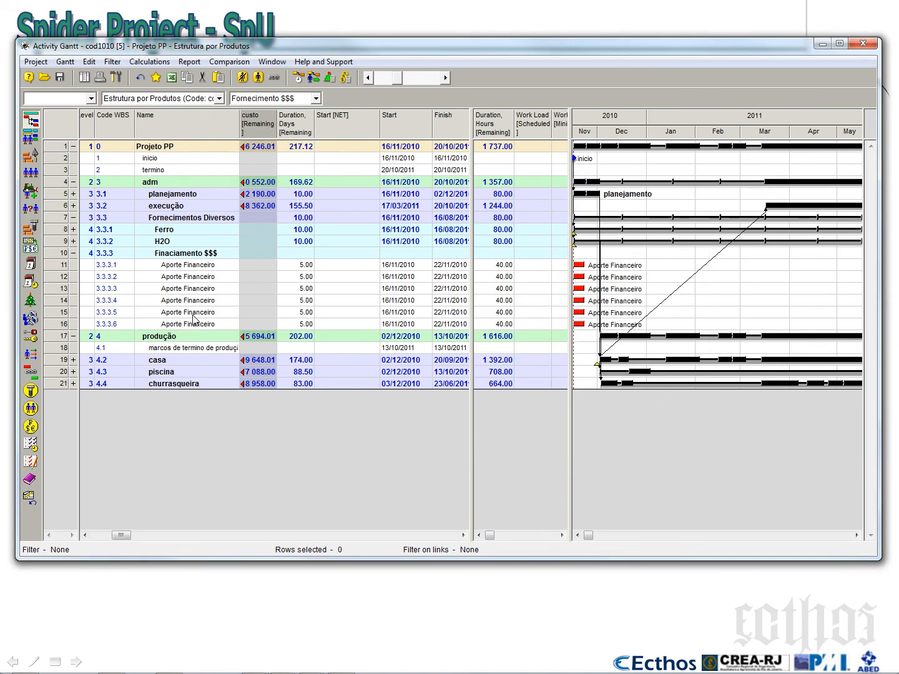
{"action": "left_click_drag", "start_coordinate": [278, 117], "coordinate": [301, 126]}
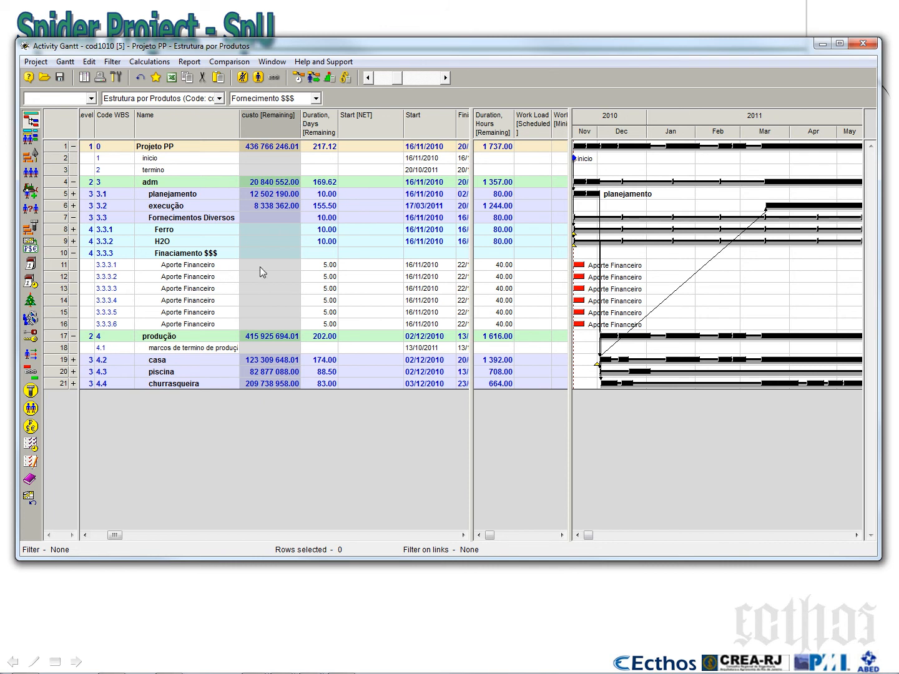
{"action": "left_click", "coordinate": [226, 277]}
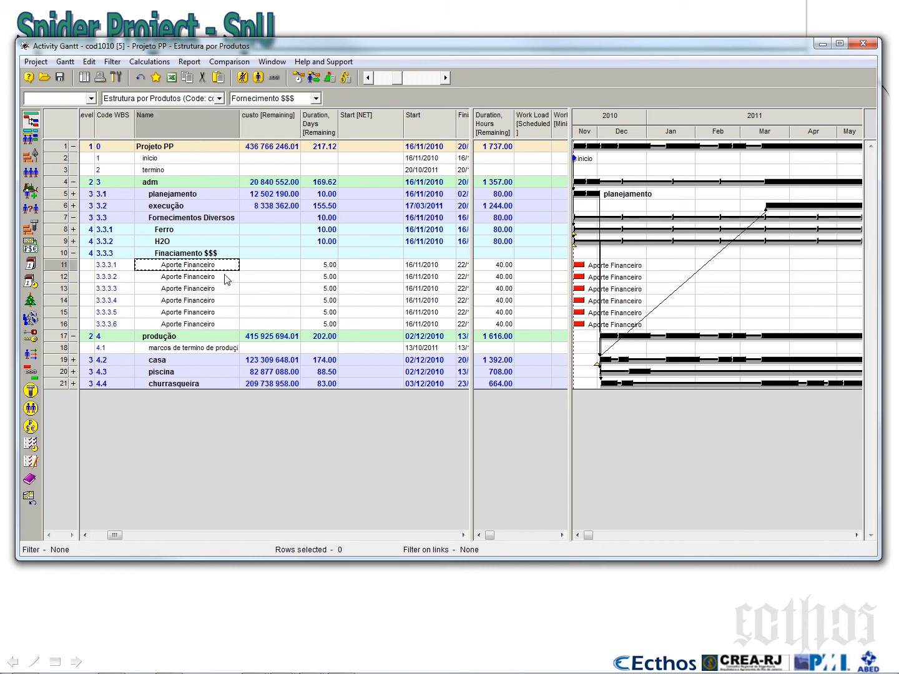
{"action": "left_click", "coordinate": [225, 291]}
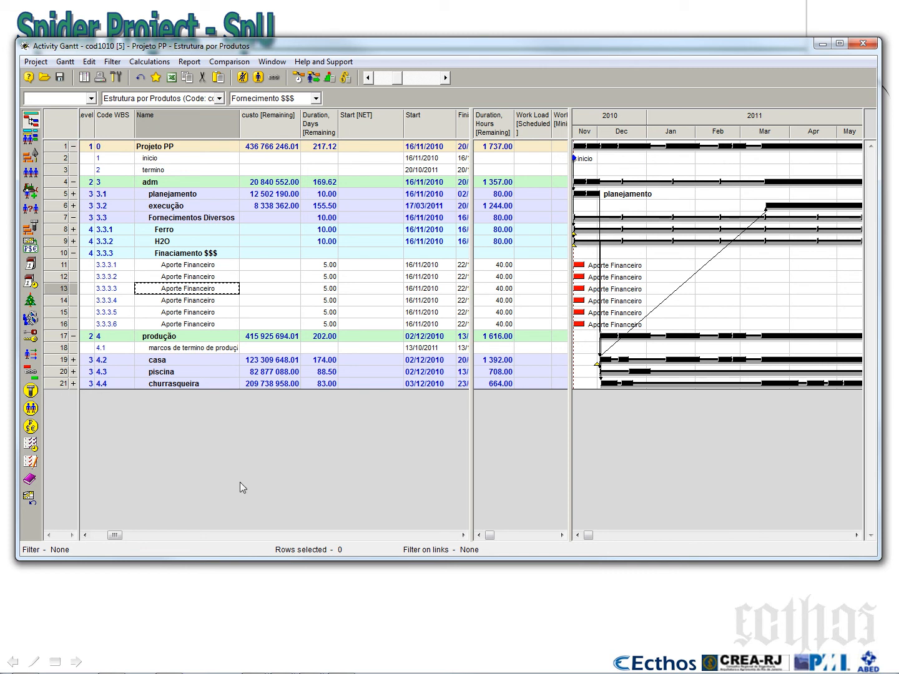
Shorten the Activity Gantt window and open the project's Cost Components table
{"action": "left_click_drag", "start_coordinate": [239, 558], "coordinate": [260, 425]}
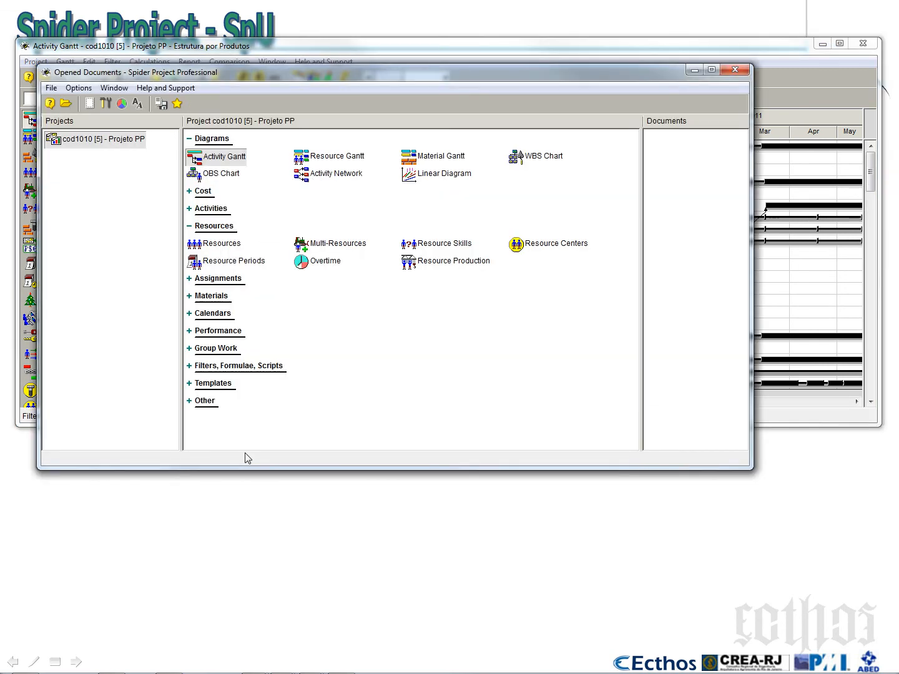
{"action": "left_click", "coordinate": [247, 456]}
{"action": "left_click", "coordinate": [188, 192]}
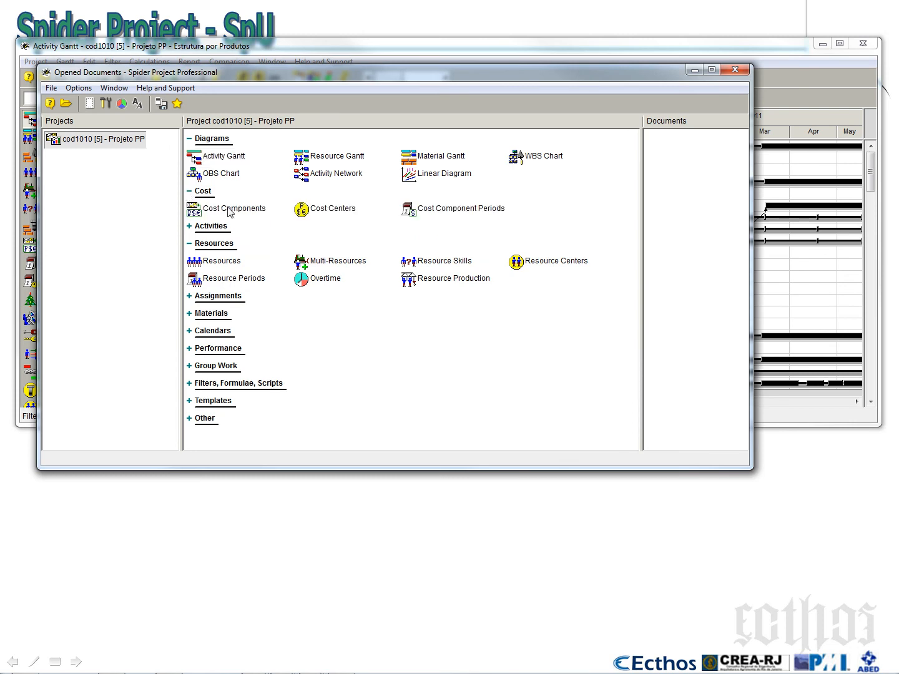
{"action": "right_click", "coordinate": [228, 210]}
{"action": "left_click", "coordinate": [256, 216]}
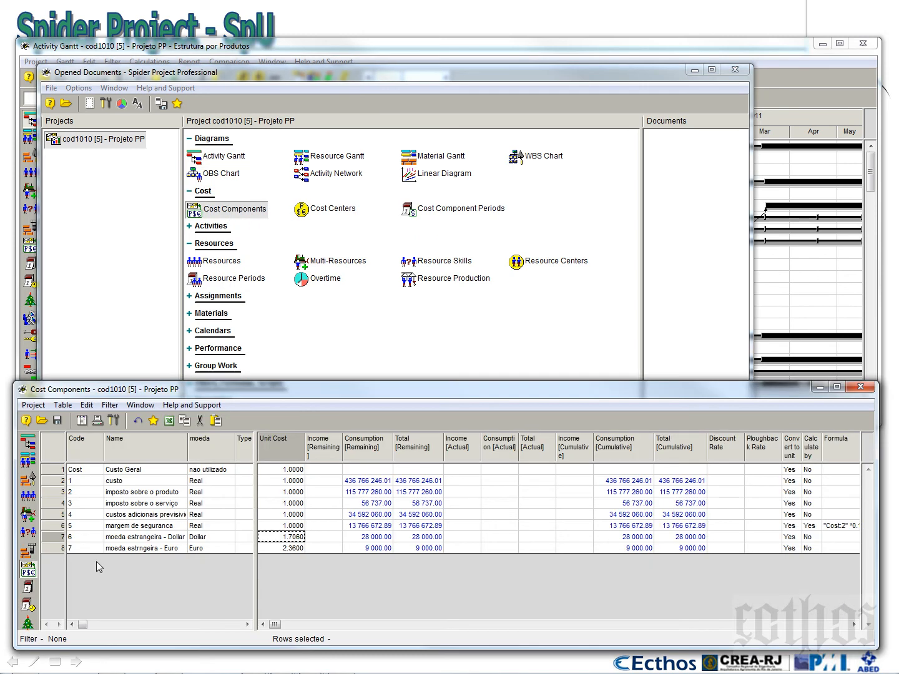
Add a cost component after moeda estrngeira - Euro, named "Fianciamento", with "Reais" as its moeda
{"action": "left_click", "coordinate": [133, 482]}
{"action": "left_click", "coordinate": [131, 493]}
{"action": "left_click", "coordinate": [131, 504]}
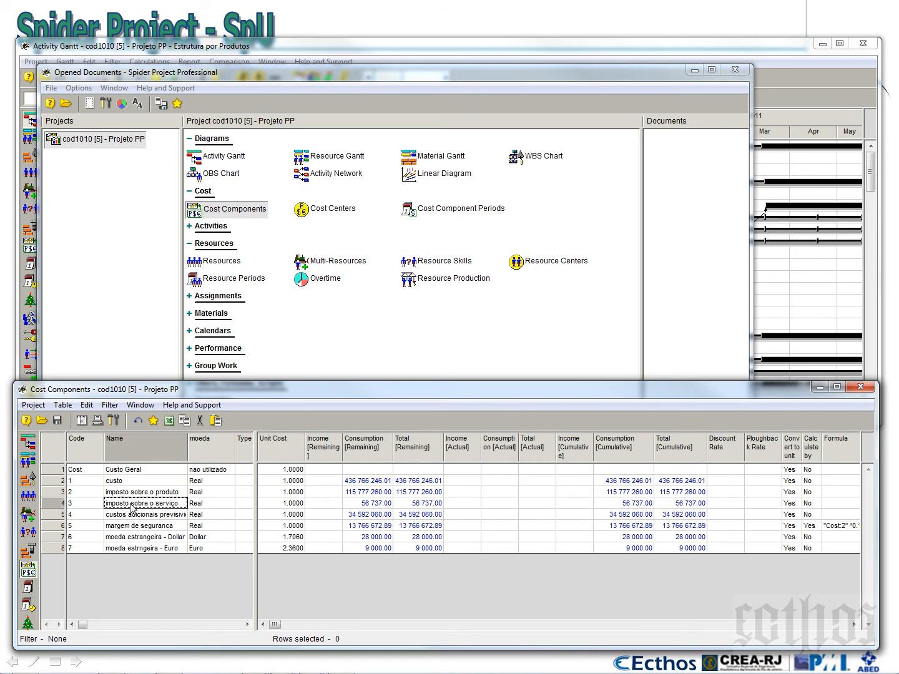
{"action": "left_click", "coordinate": [137, 549]}
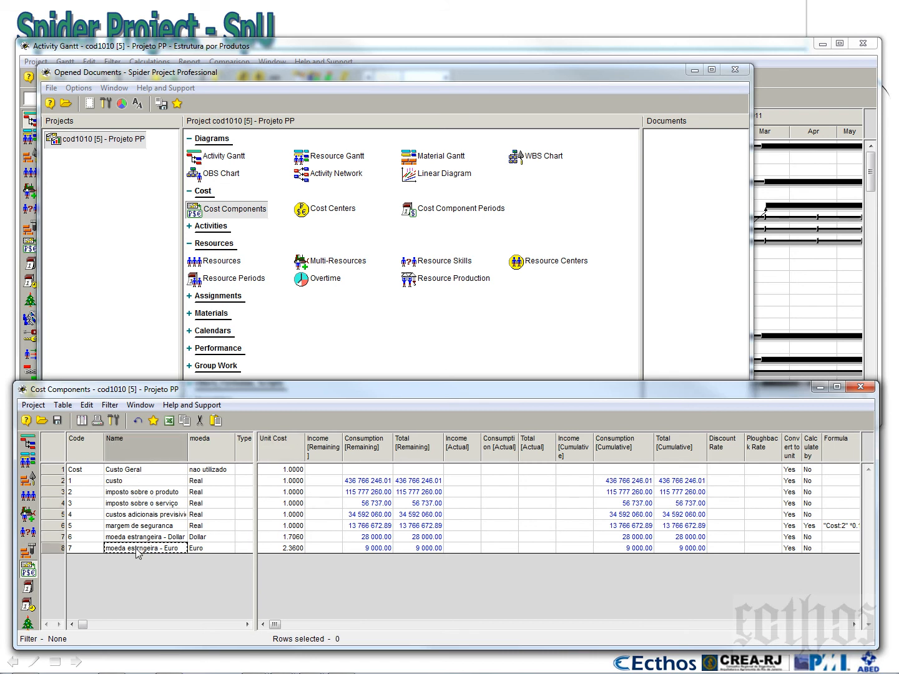
{"action": "key", "text": "Down"}
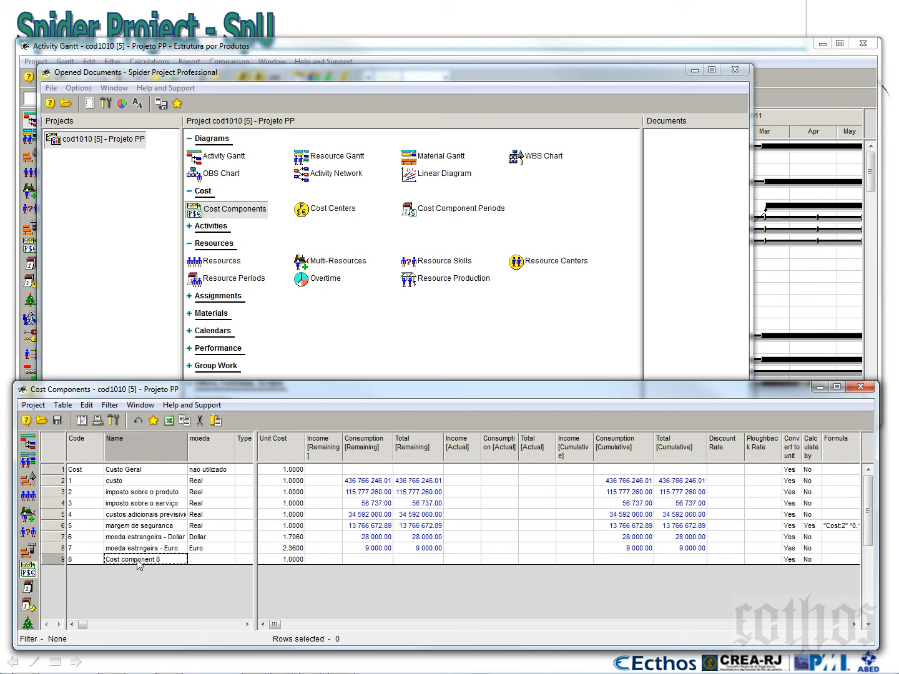
{"action": "type", "text": "Fianciametnt"}
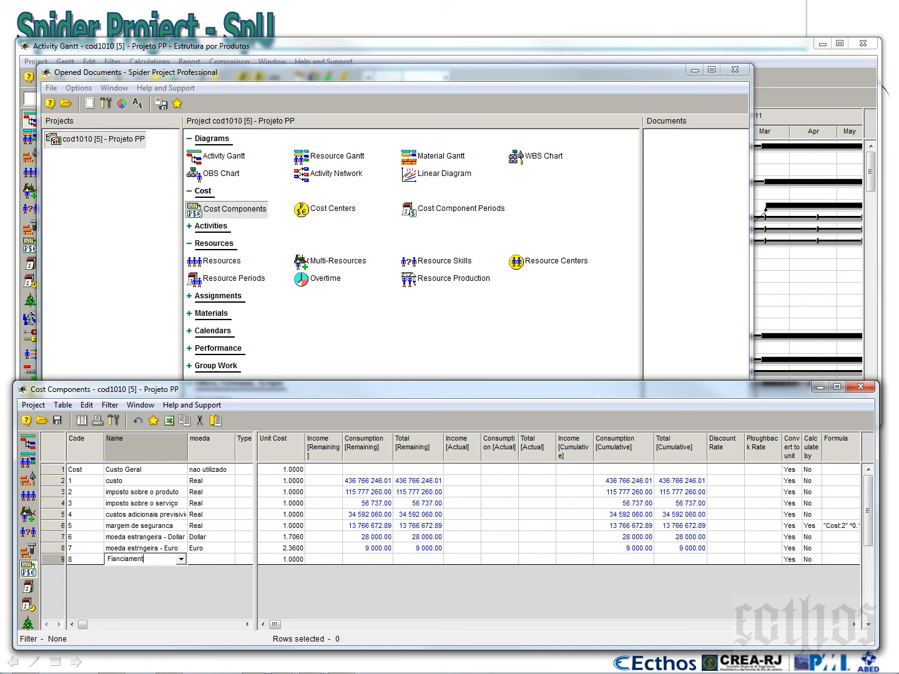
{"action": "left_click", "coordinate": [207, 559]}
{"action": "type", "text": "Reais"}
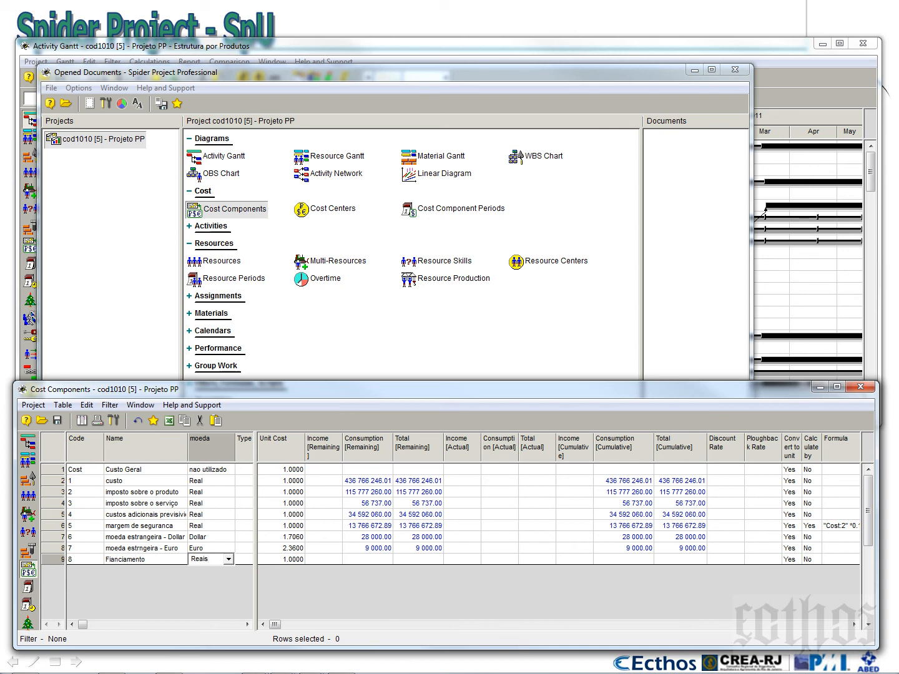
Set the unit cost of the new financing cost component to -1
{"action": "left_click", "coordinate": [274, 560]}
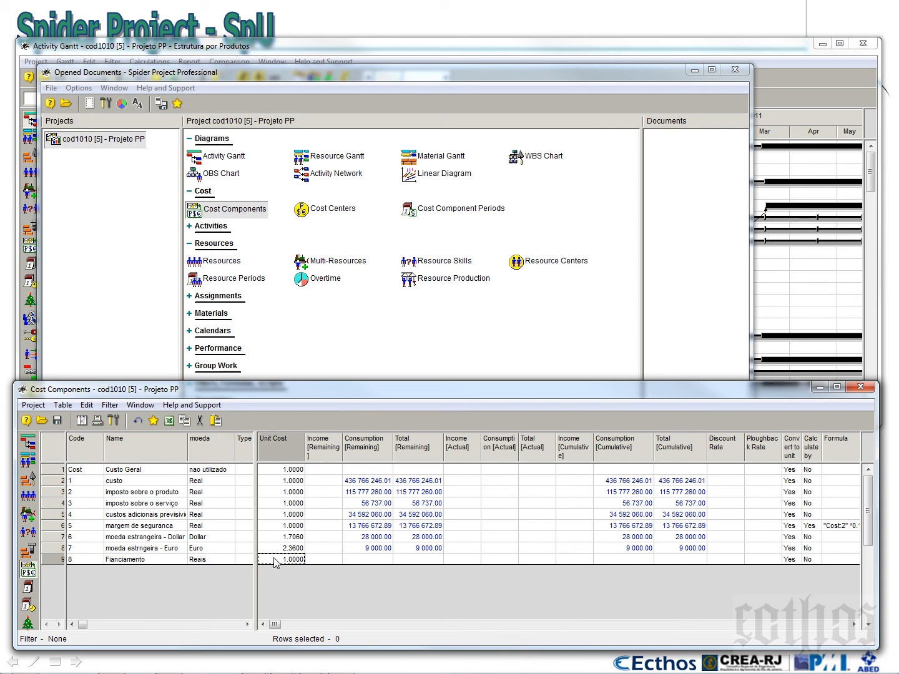
{"action": "type", "text": "-1"}
{"action": "left_click", "coordinate": [301, 528]}
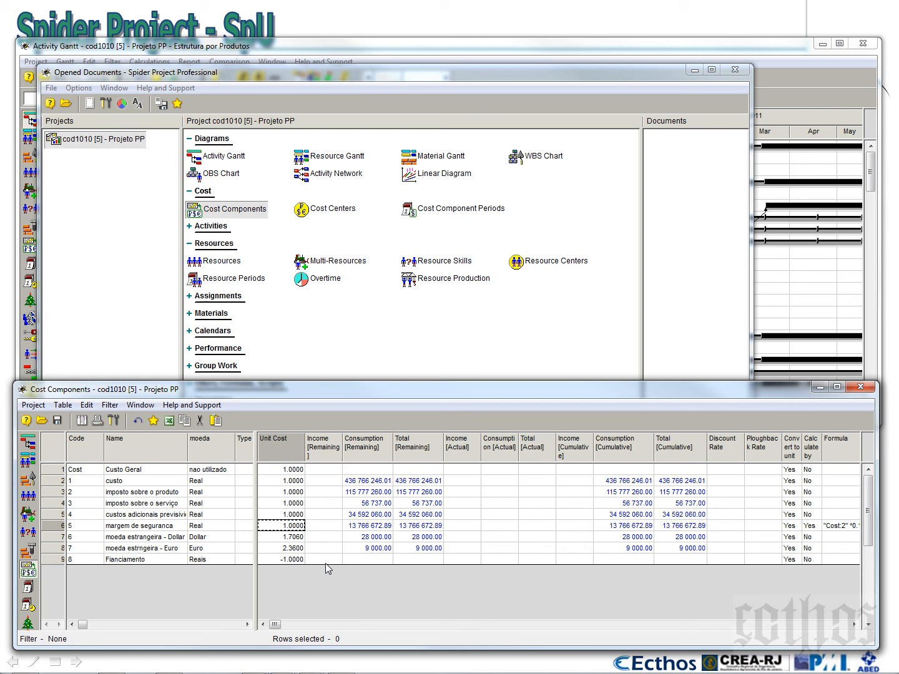
{"action": "left_click", "coordinate": [293, 560]}
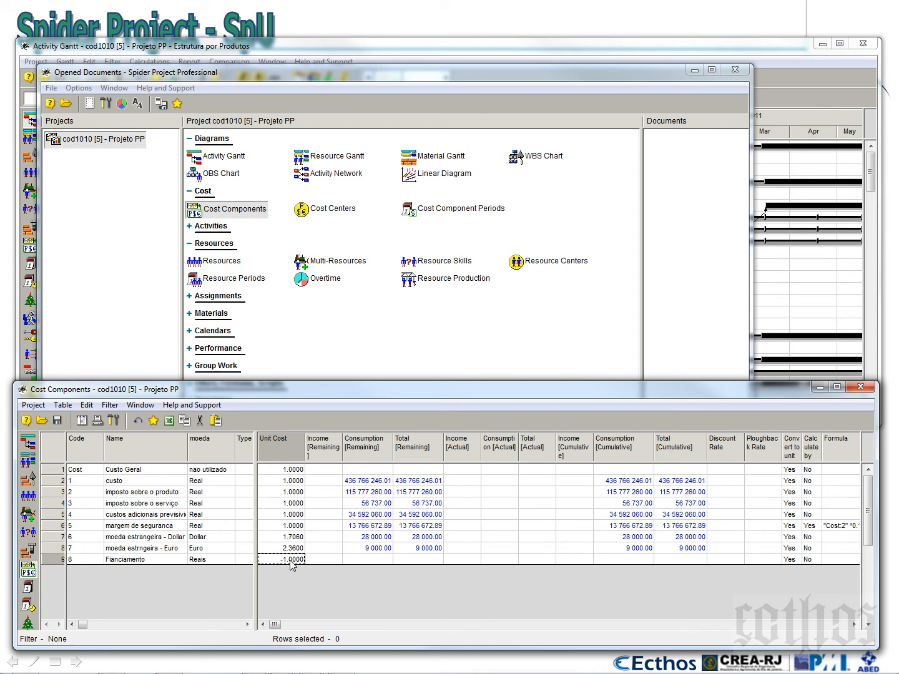
Correct the name of cost component 8 to "Financiamento"
{"action": "left_click", "coordinate": [118, 560]}
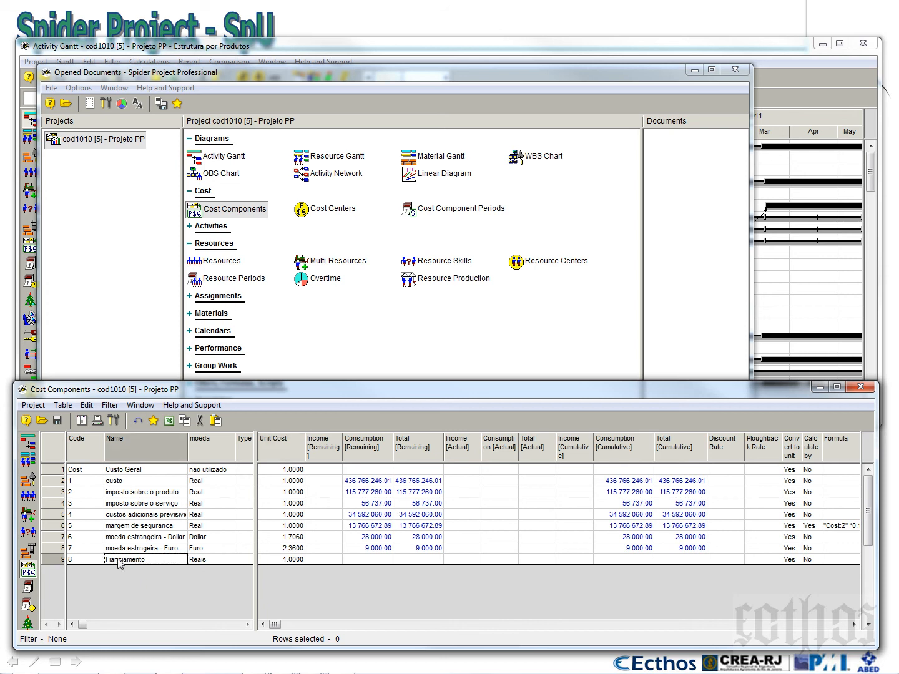
{"action": "left_click", "coordinate": [114, 561]}
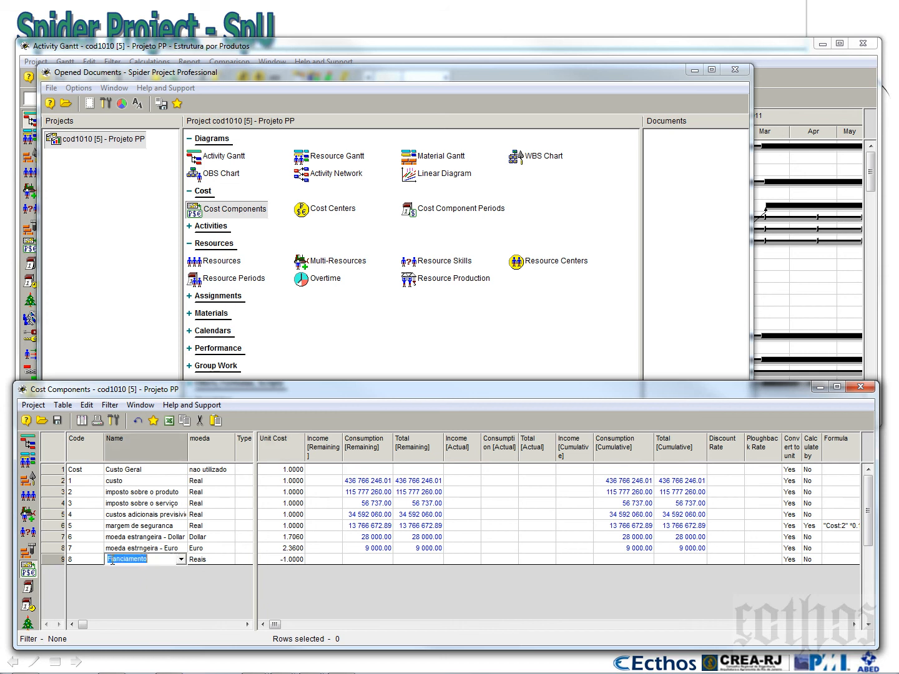
{"action": "type", "text": "na"}
{"action": "key", "text": "Delete"}
{"action": "key", "text": "Delete"}
{"action": "type", "text": "n"}
{"action": "left_click", "coordinate": [153, 539]}
{"action": "left_click", "coordinate": [144, 560]}
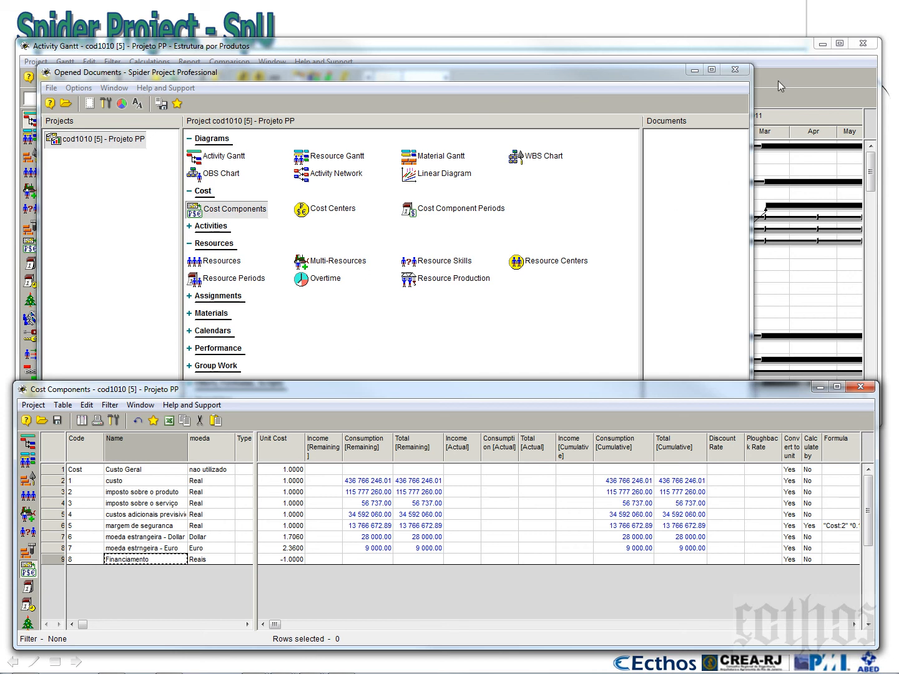
Show the Financiamento cost component's Fixed value, without Remaining, as a Gantt column before custo [Remaining]
{"action": "left_click", "coordinate": [780, 47]}
{"action": "right_click", "coordinate": [273, 119]}
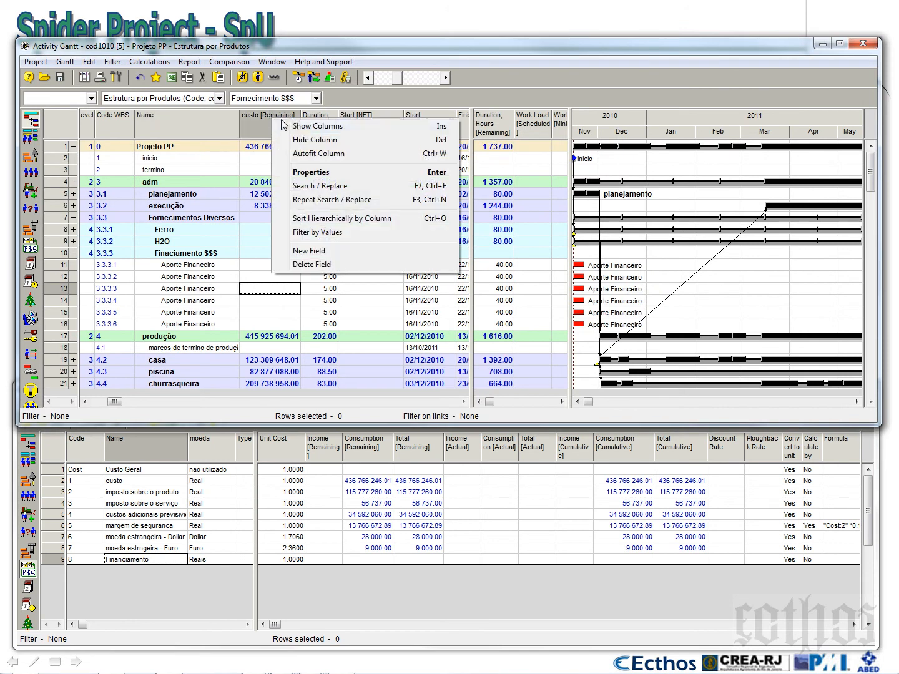
{"action": "left_click", "coordinate": [307, 127]}
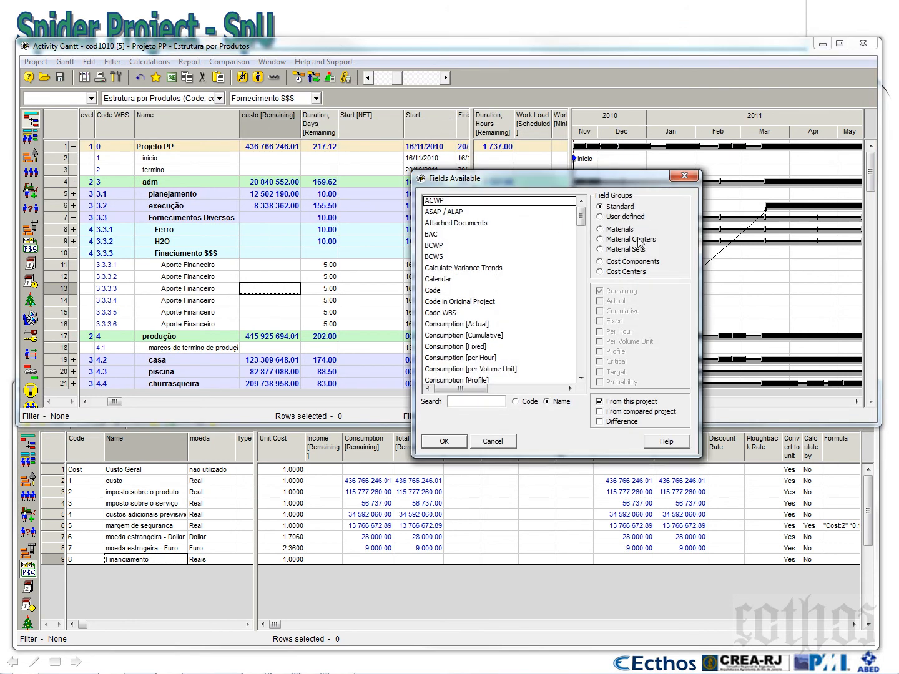
{"action": "left_click", "coordinate": [628, 264]}
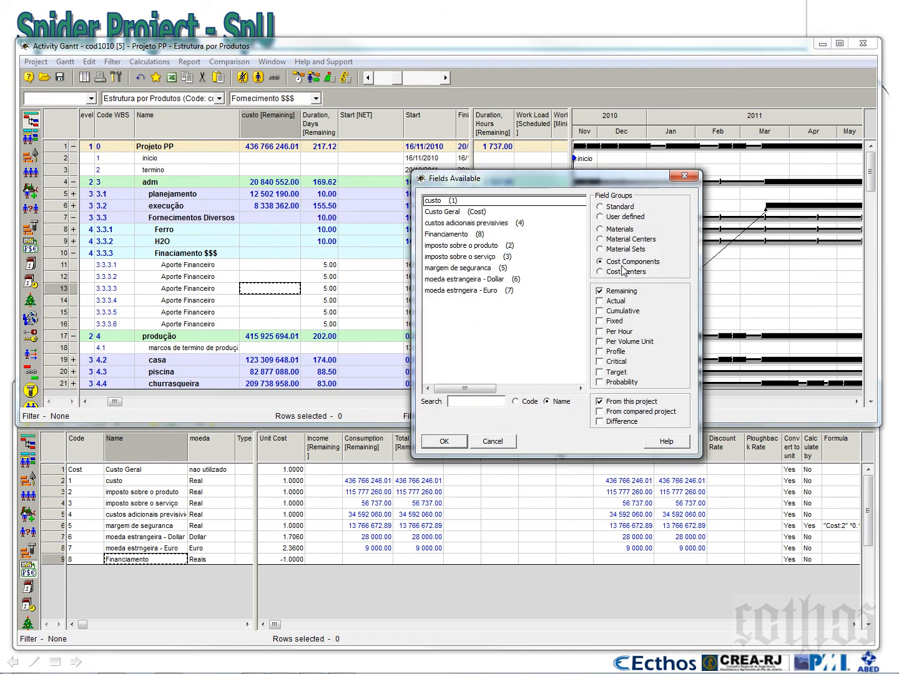
{"action": "left_click", "coordinate": [456, 239]}
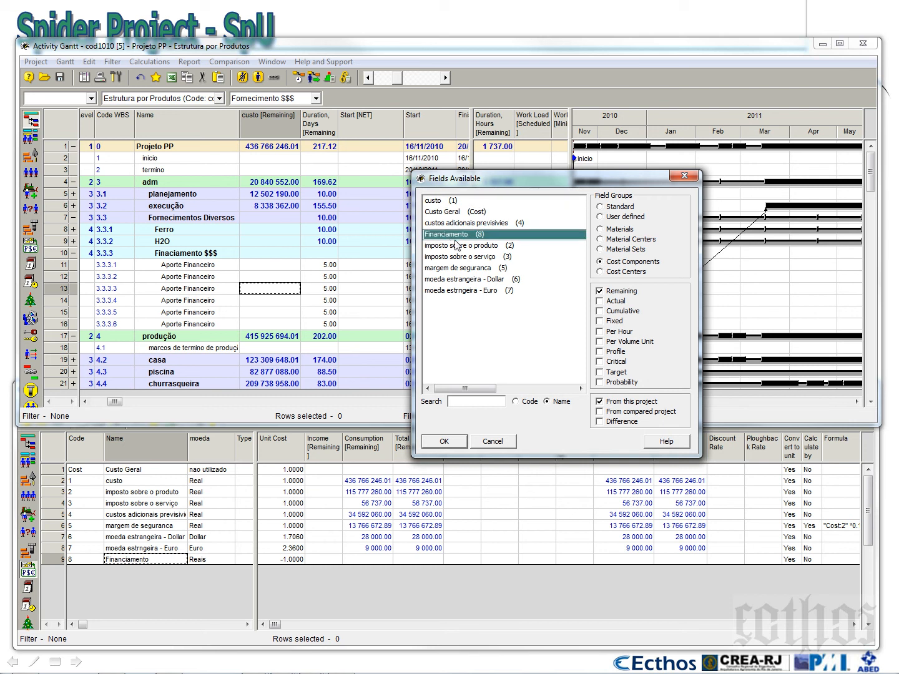
{"action": "left_click", "coordinate": [601, 291]}
{"action": "left_click", "coordinate": [444, 442]}
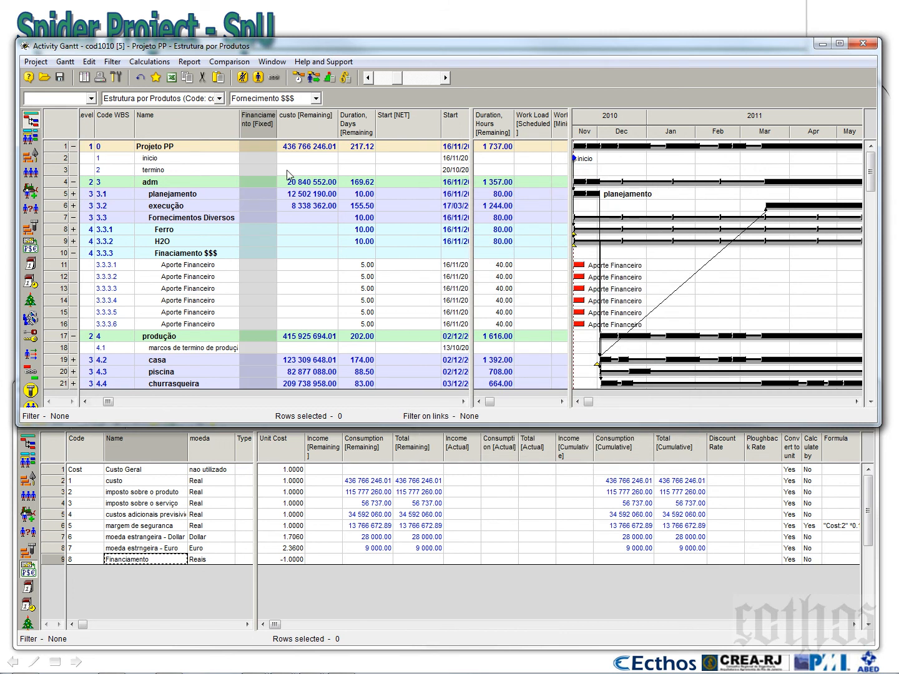
Hide the custo [Remaining] column and widen the Financiamento [Fixed] column to fit its heading
{"action": "left_click", "coordinate": [302, 134]}
{"action": "key", "text": "Delete"}
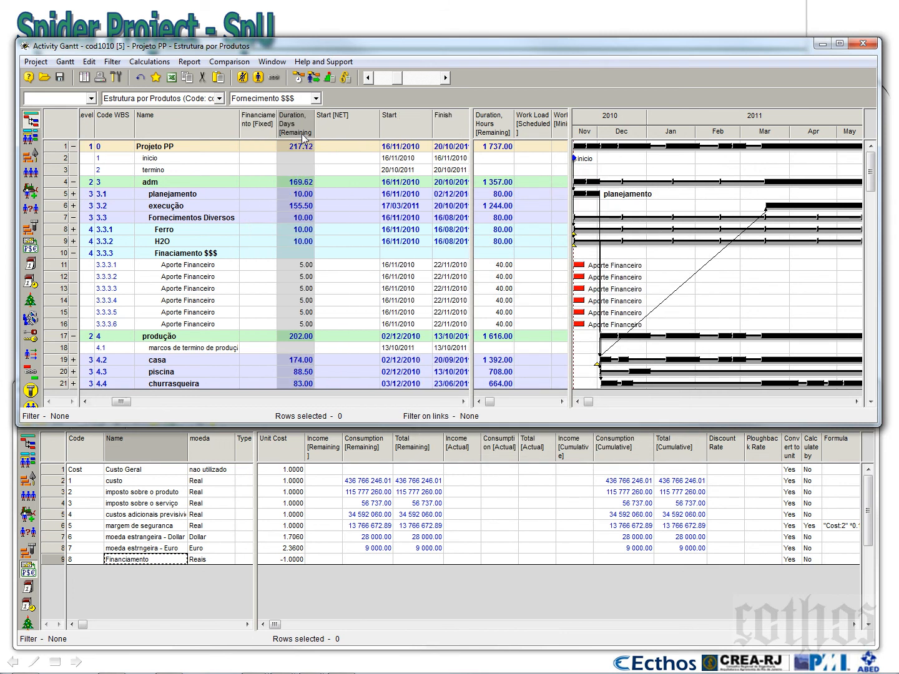
{"action": "left_click_drag", "start_coordinate": [278, 125], "coordinate": [310, 125]}
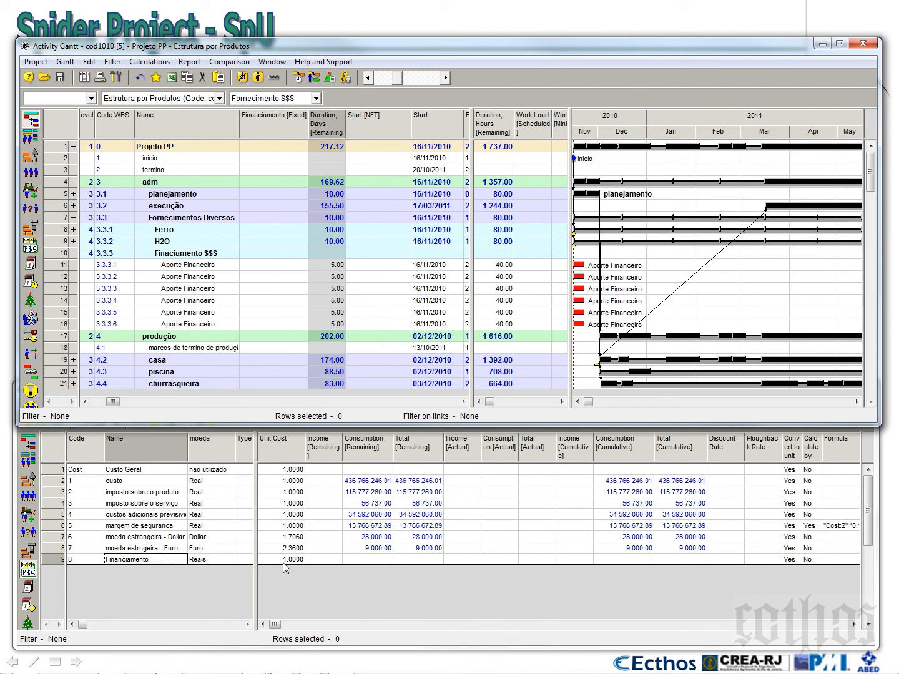
Set Financiamento [Fixed] of the first Aporte Financeiro activity, 3.3.3.1, to 100000000
{"action": "left_click", "coordinate": [264, 269]}
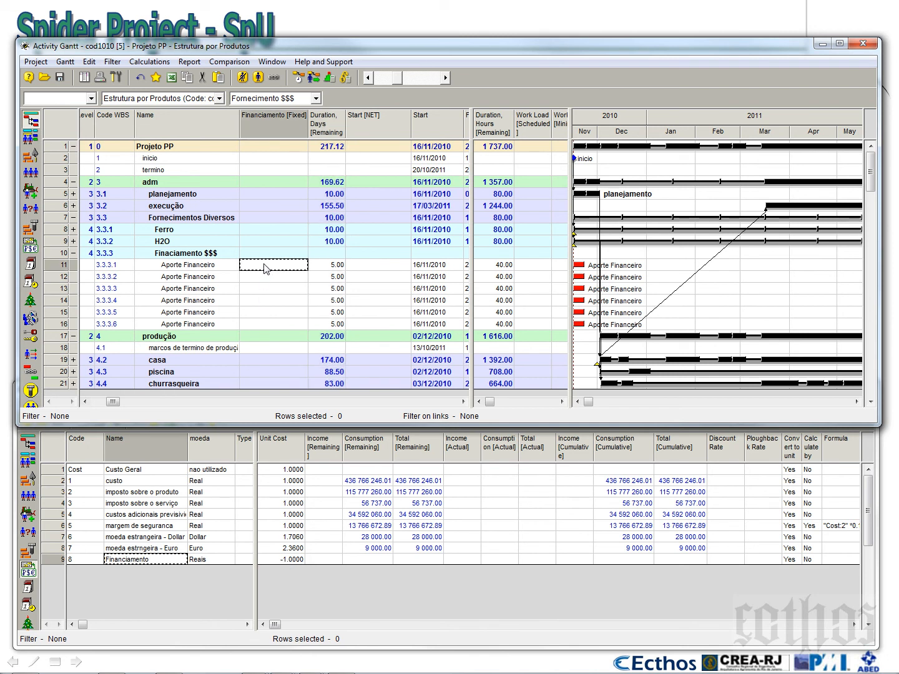
{"action": "type", "text": "100000000"}
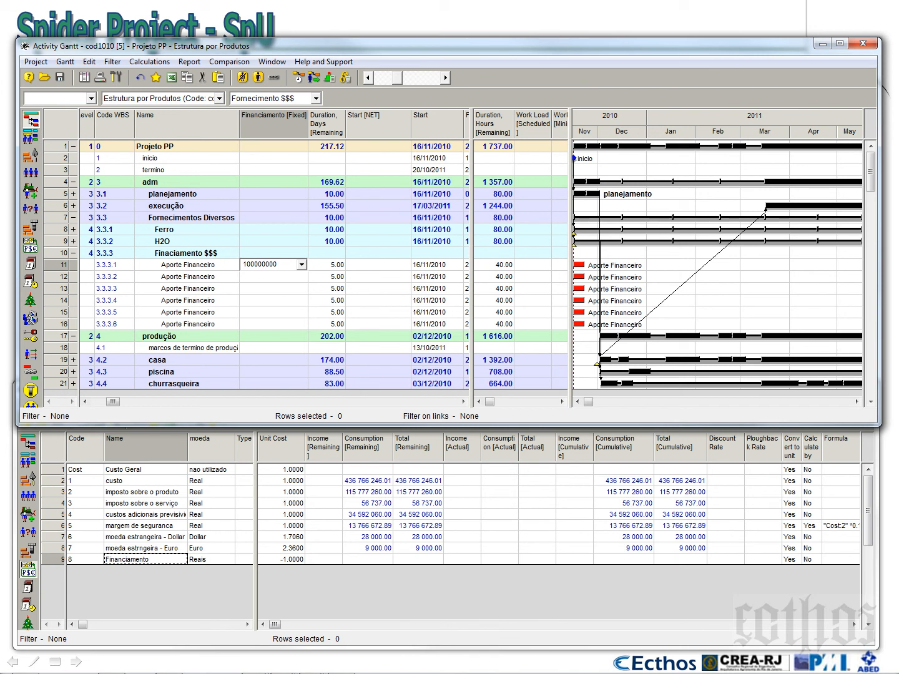
{"action": "left_click", "coordinate": [281, 301]}
{"action": "left_click", "coordinate": [304, 267]}
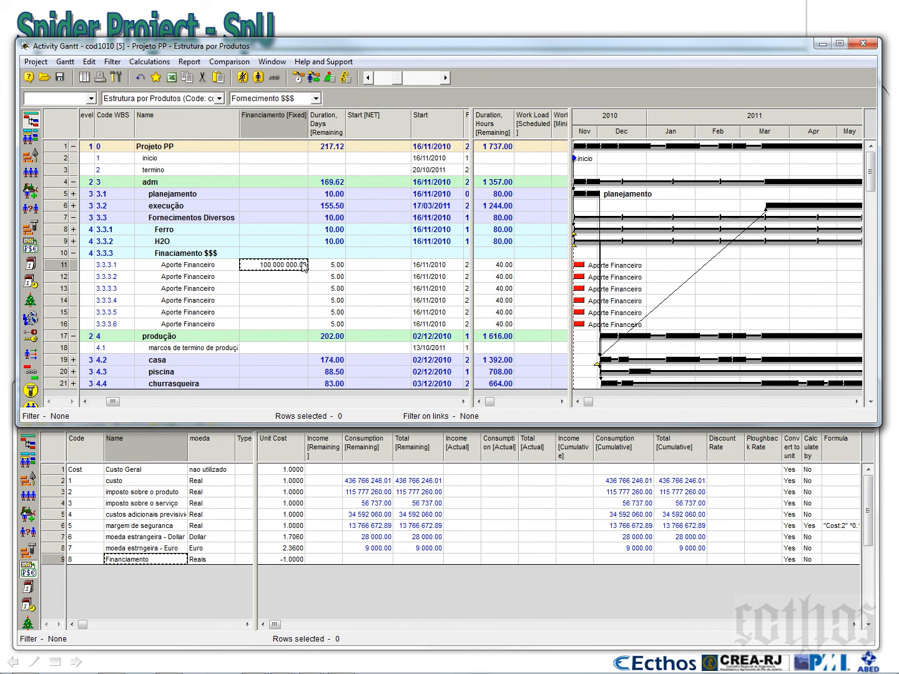
Copy the 100 000 000.00 Financiamento [Fixed] value to the Aporte Financeiro activities 3.3.3.2 through 3.3.3.6
{"action": "key", "text": "Down"}
{"action": "type", "text": "100 000 000.00"}
{"action": "key", "text": "Down"}
{"action": "type", "text": "100 000 000.00"}
{"action": "key", "text": "Down"}
{"action": "key", "text": "ctrl+v"}
{"action": "key", "text": "Down"}
{"action": "key", "text": "ctrl+v"}
{"action": "key", "text": "Down"}
{"action": "type", "text": "100 000 000.00"}
{"action": "key", "text": "Up"}
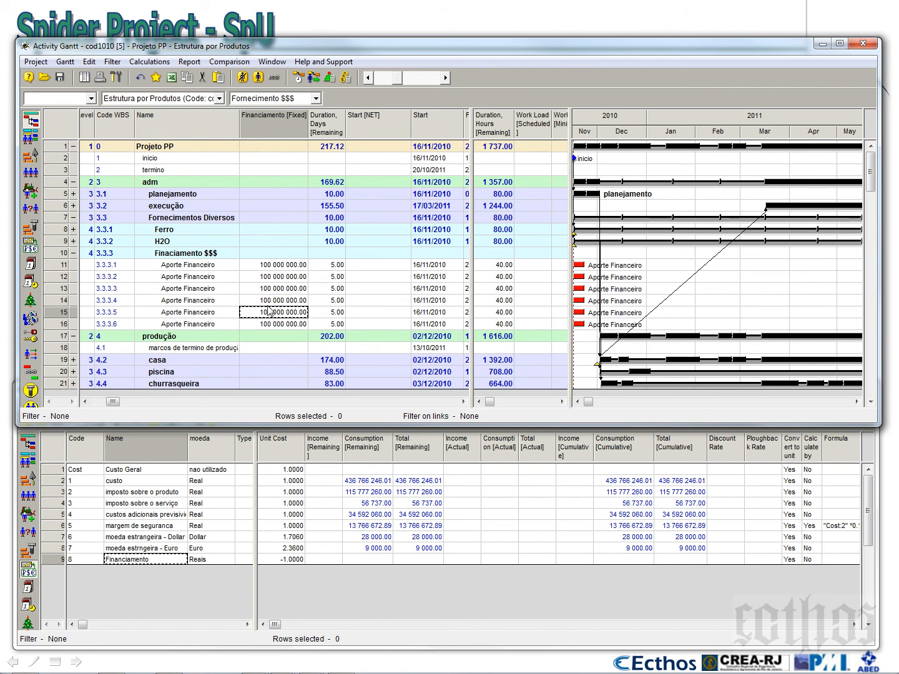
Set the start date of Aporte Financeiro activity 3.3.3.2 to 16/01/2011
{"action": "left_click", "coordinate": [450, 265]}
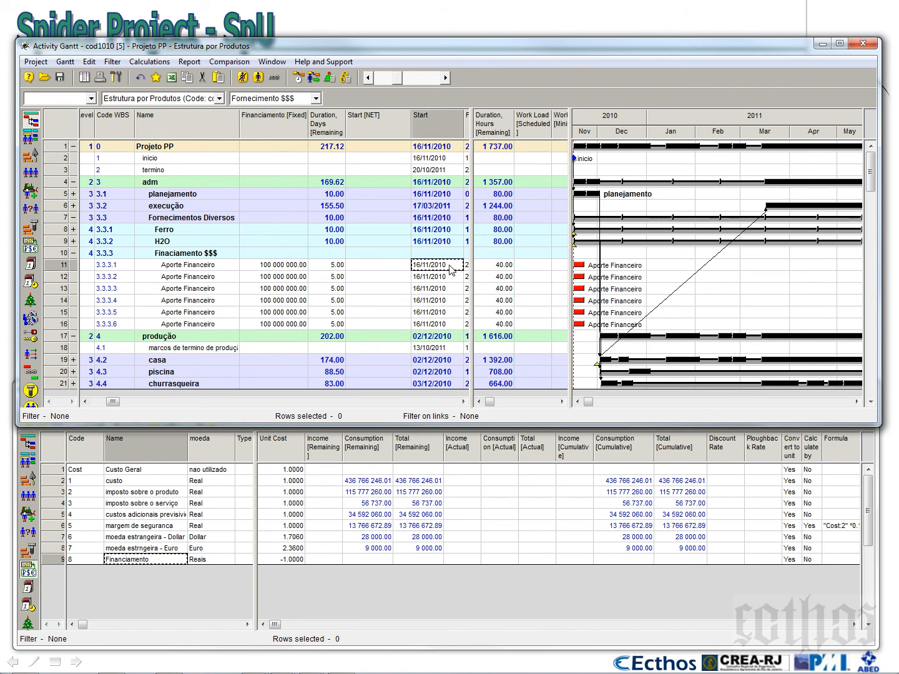
{"action": "double_click", "coordinate": [447, 277]}
{"action": "left_click", "coordinate": [464, 291]}
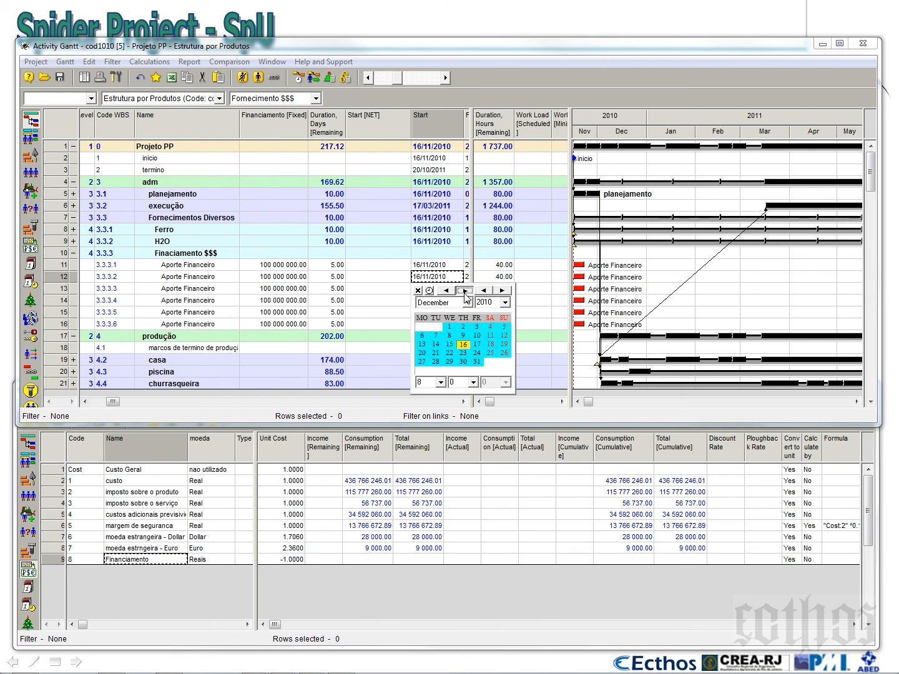
{"action": "left_click", "coordinate": [465, 290]}
{"action": "left_click", "coordinate": [502, 348]}
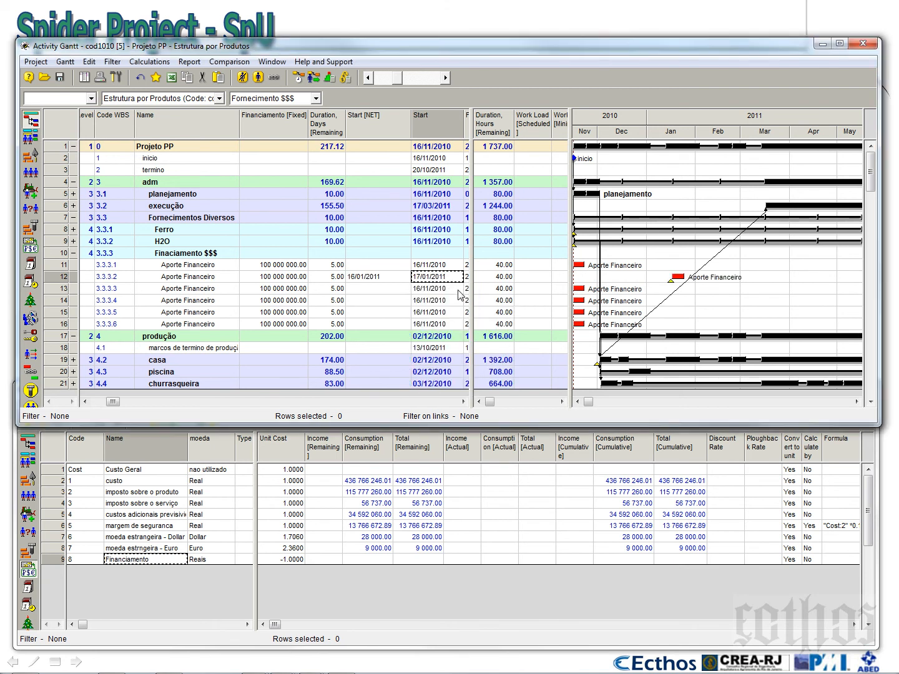
Set the start date of Aporte Financeiro activity 3.3.3.3 to 16/03/2011
{"action": "double_click", "coordinate": [458, 290]}
{"action": "left_click", "coordinate": [463, 303]}
{"action": "left_click", "coordinate": [464, 302]}
{"action": "left_click", "coordinate": [464, 302]}
{"action": "left_click", "coordinate": [464, 302]}
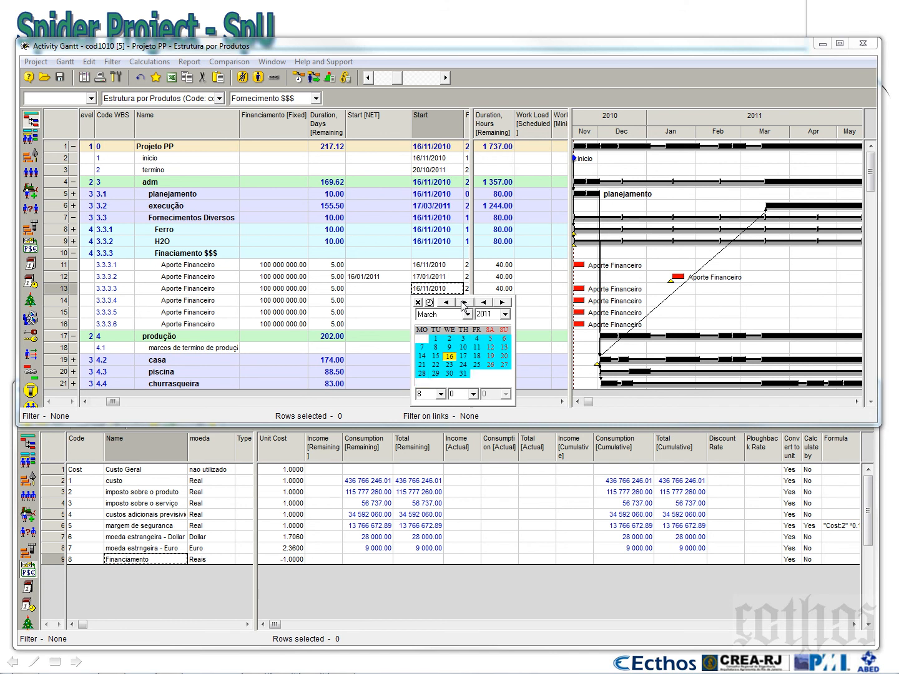
{"action": "left_click", "coordinate": [449, 357]}
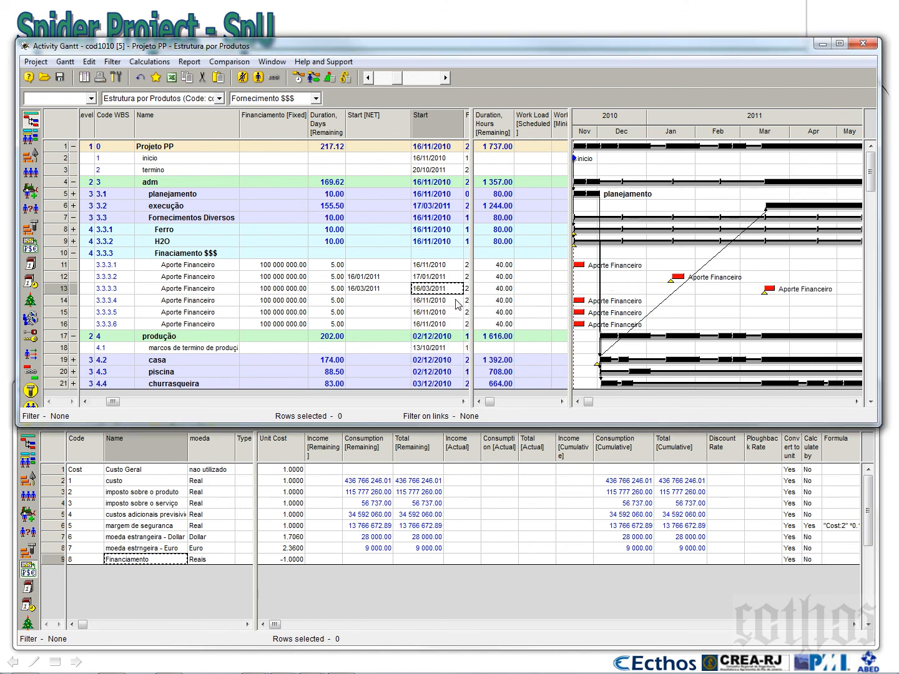
Set the start date of Aporte Financeiro activity 3.3.3.4 to 16/05/2011
{"action": "double_click", "coordinate": [459, 301]}
{"action": "left_click", "coordinate": [464, 314]}
{"action": "left_click", "coordinate": [463, 314]}
{"action": "left_click", "coordinate": [464, 314]}
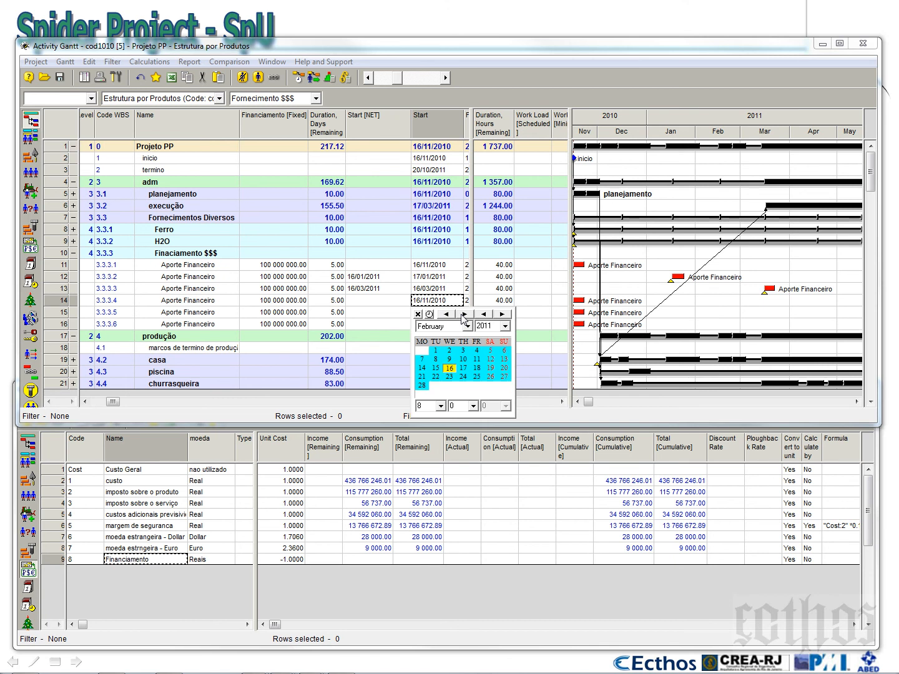
{"action": "left_click", "coordinate": [464, 314]}
{"action": "left_click", "coordinate": [463, 314]}
{"action": "left_click", "coordinate": [464, 314]}
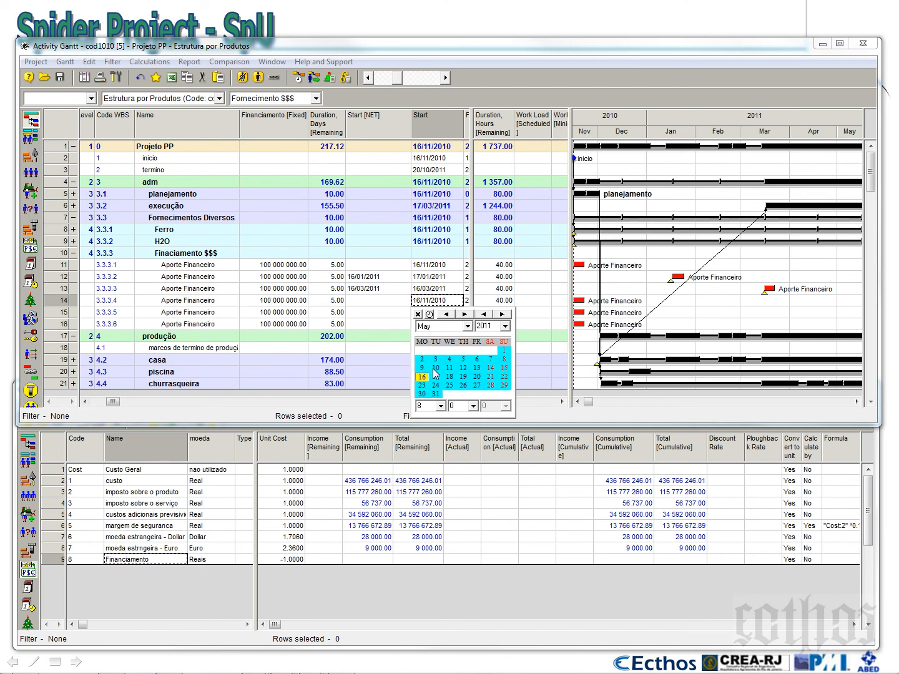
{"action": "left_click", "coordinate": [422, 377]}
Set the start date of Aporte Financeiro activity 3.3.3.5 to 16/07/2011
{"action": "double_click", "coordinate": [459, 313]}
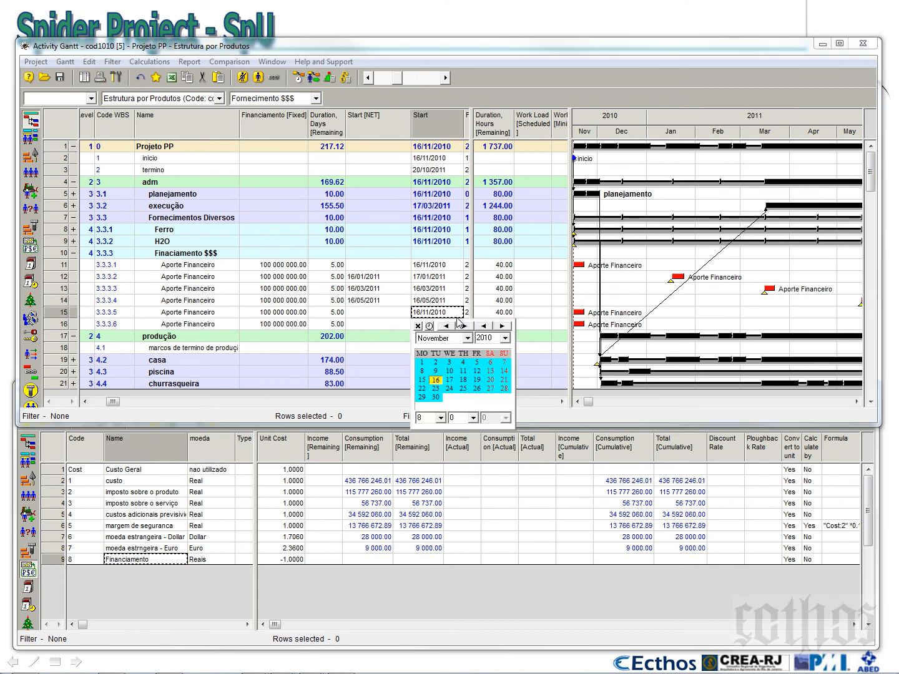
{"action": "left_click", "coordinate": [463, 326]}
{"action": "left_click", "coordinate": [464, 326]}
{"action": "left_click", "coordinate": [463, 326]}
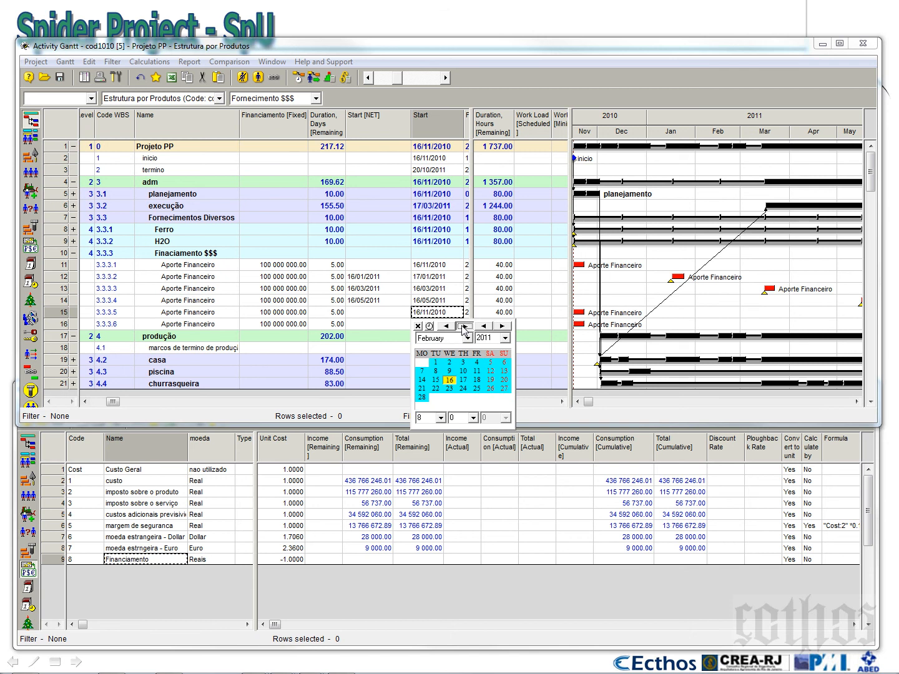
{"action": "left_click", "coordinate": [463, 326]}
{"action": "left_click", "coordinate": [463, 326]}
{"action": "left_click", "coordinate": [464, 326]}
{"action": "left_click", "coordinate": [464, 326]}
{"action": "left_click", "coordinate": [464, 326]}
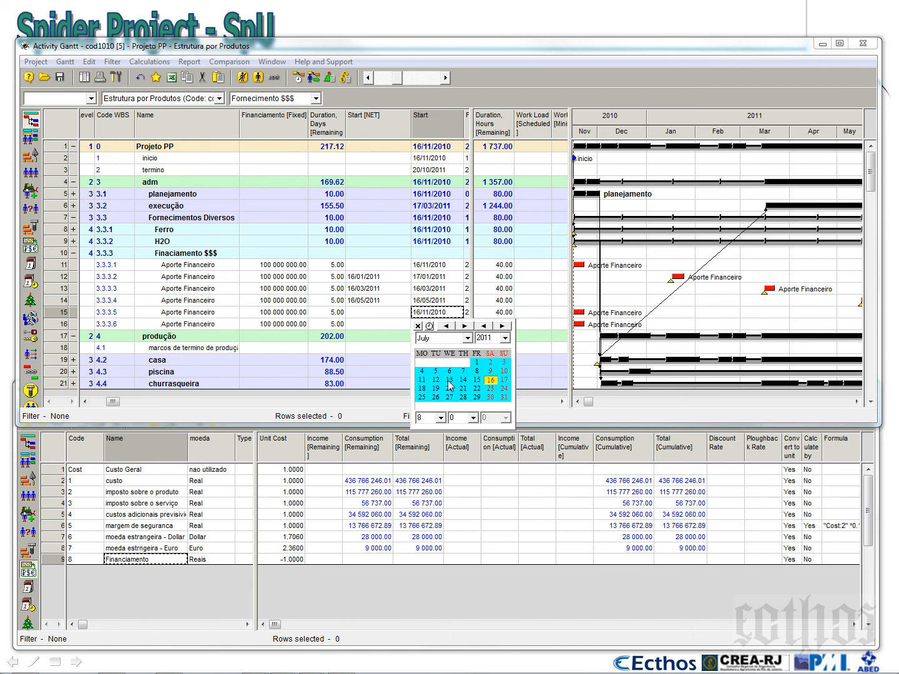
{"action": "left_click", "coordinate": [491, 381]}
Set the start date of Aporte Financeiro activity 3.3.3.6 to 16/09/2011
{"action": "left_click", "coordinate": [458, 325]}
{"action": "left_click", "coordinate": [463, 338]}
{"action": "left_click", "coordinate": [464, 338]}
{"action": "left_click", "coordinate": [464, 338]}
{"action": "left_click", "coordinate": [464, 338]}
{"action": "left_click", "coordinate": [464, 339]}
{"action": "left_click", "coordinate": [464, 338]}
{"action": "left_click", "coordinate": [464, 338]}
{"action": "left_click", "coordinate": [463, 338]}
{"action": "left_click", "coordinate": [464, 337]}
{"action": "left_click", "coordinate": [464, 337]}
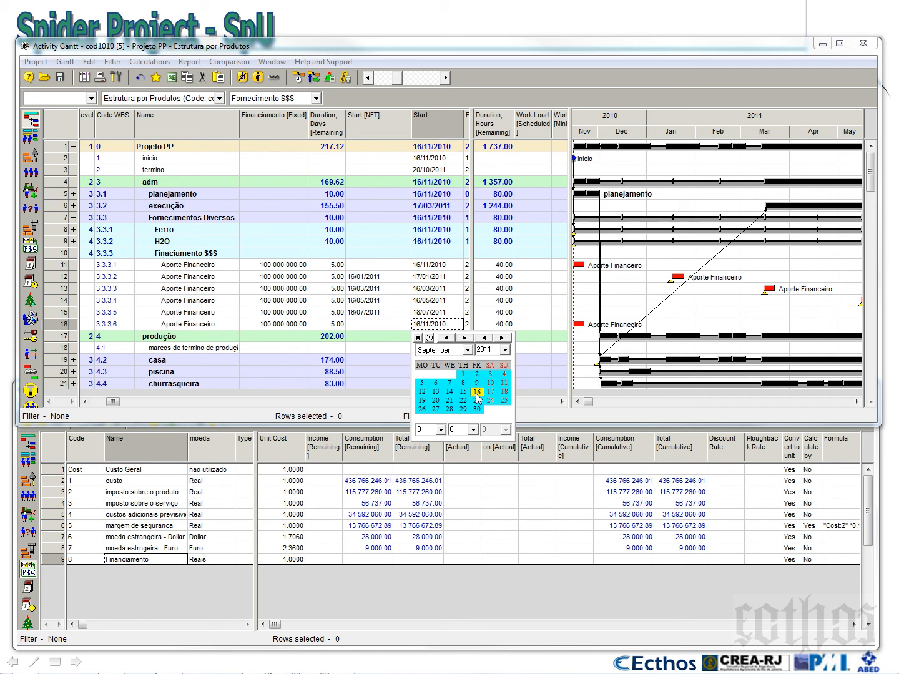
{"action": "left_click", "coordinate": [477, 391]}
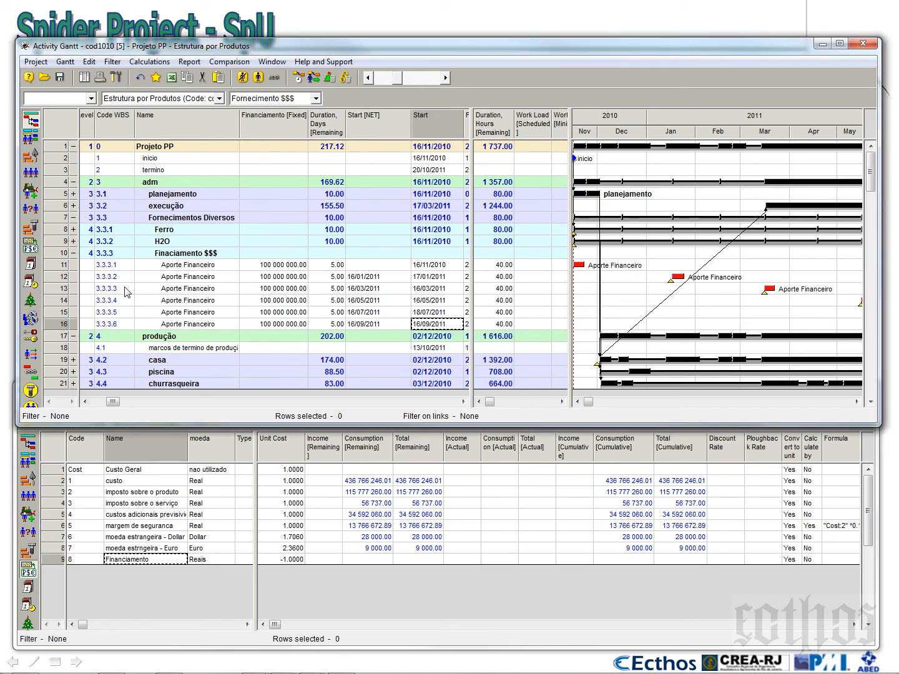
Link the six Aporte Financeiro activities, 3.3.3.1 through 3.3.3.6, in sequence
{"action": "left_click", "coordinate": [64, 267]}
{"action": "left_click", "coordinate": [62, 324], "text": "shift"}
{"action": "right_click", "coordinate": [62, 323]}
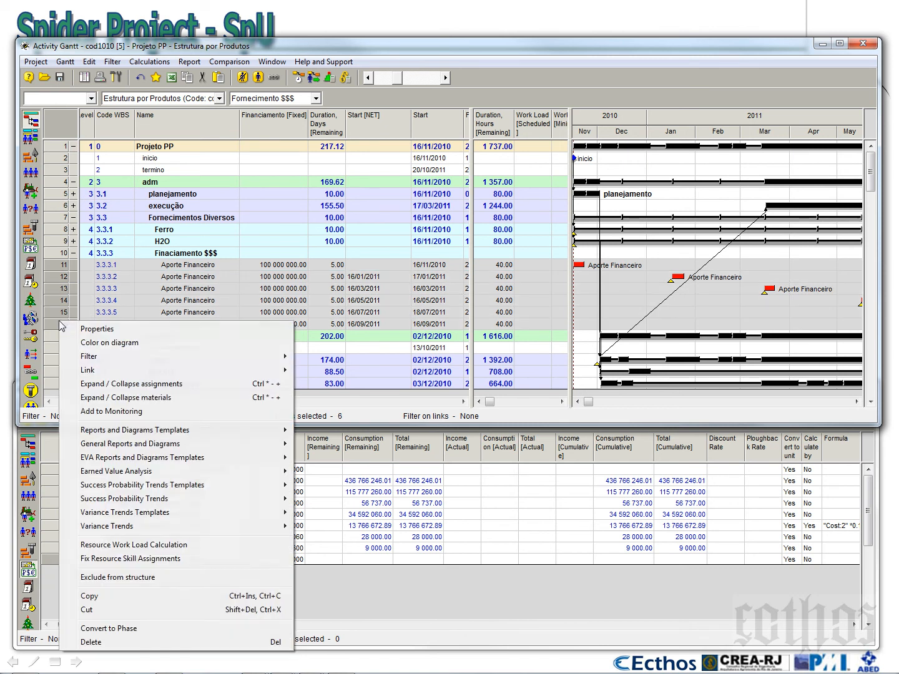
{"action": "mouse_move", "coordinate": [138, 372]}
{"action": "left_click", "coordinate": [329, 367]}
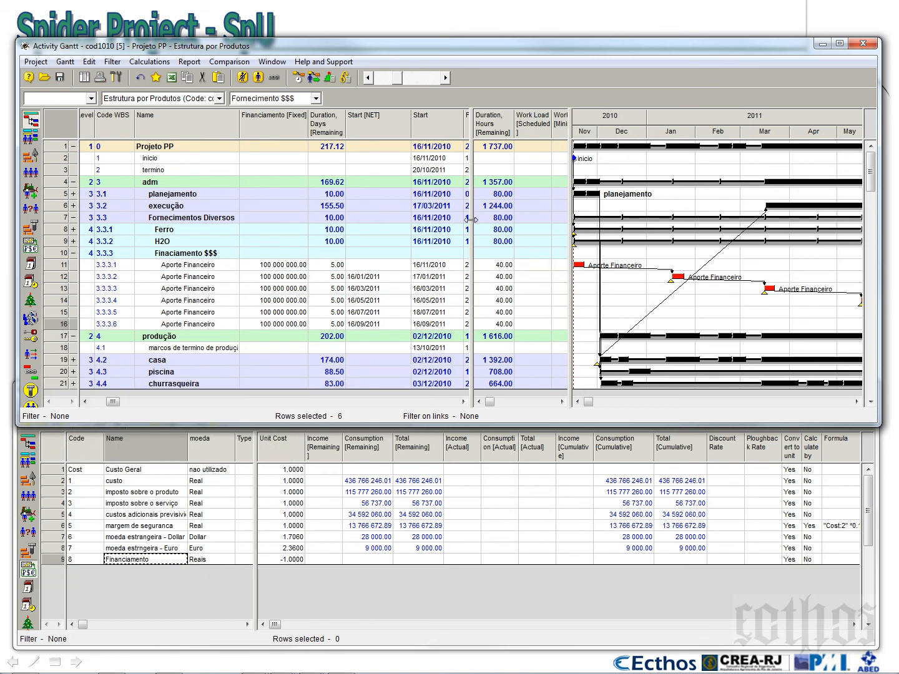
Set the remaining duration of each Aporte Financeiro activity, 3.3.3.1 through 3.3.3.6, to 1 day
{"action": "left_click_drag", "start_coordinate": [471, 219], "coordinate": [368, 226]}
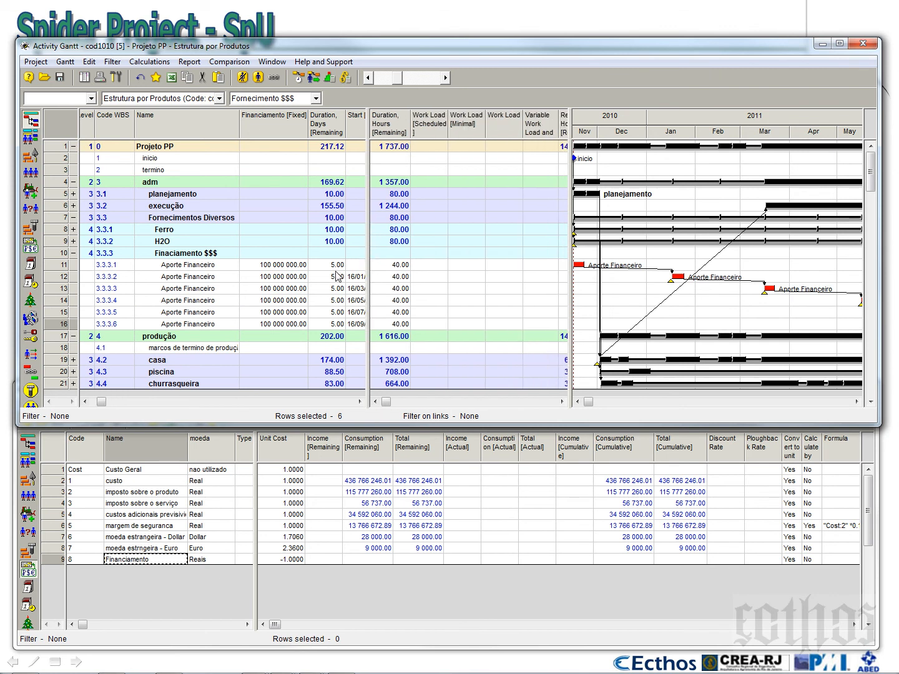
{"action": "left_click", "coordinate": [340, 266]}
{"action": "type", "text": "1 1 1 1 1 1"}
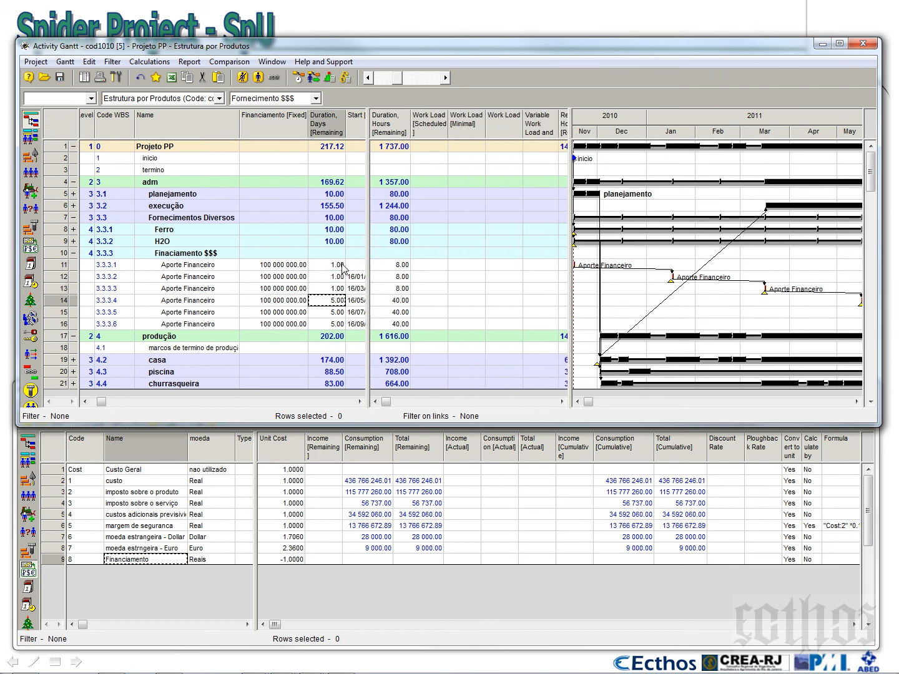
{"action": "key", "text": "Up"}
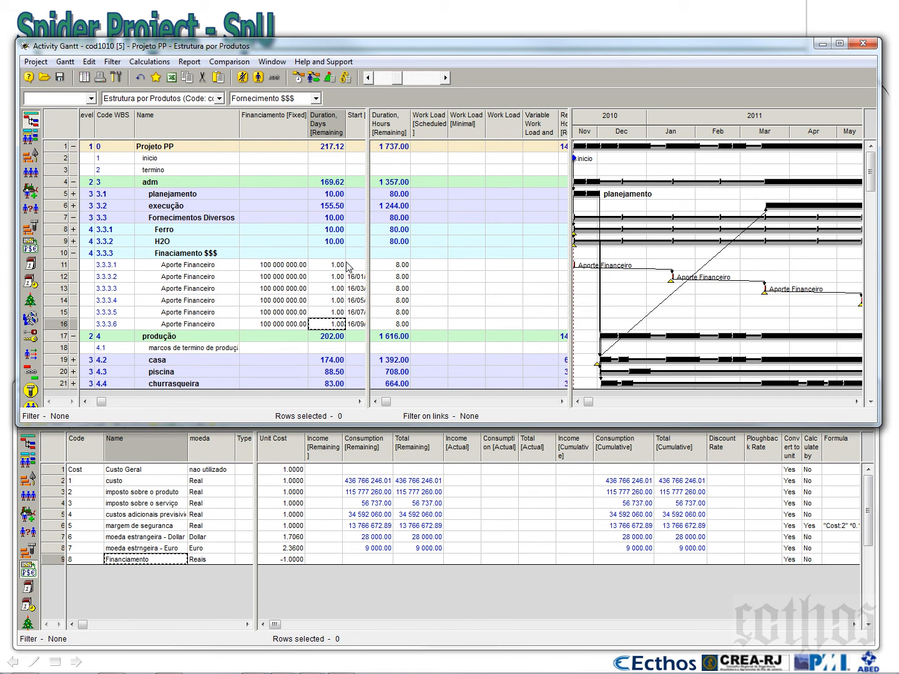
Widen the Gantt chart over the Duration, Hours table, keeping the activity columns in view up to Duration, Days [Remaining]
{"action": "left_click_drag", "start_coordinate": [368, 249], "coordinate": [310, 248]}
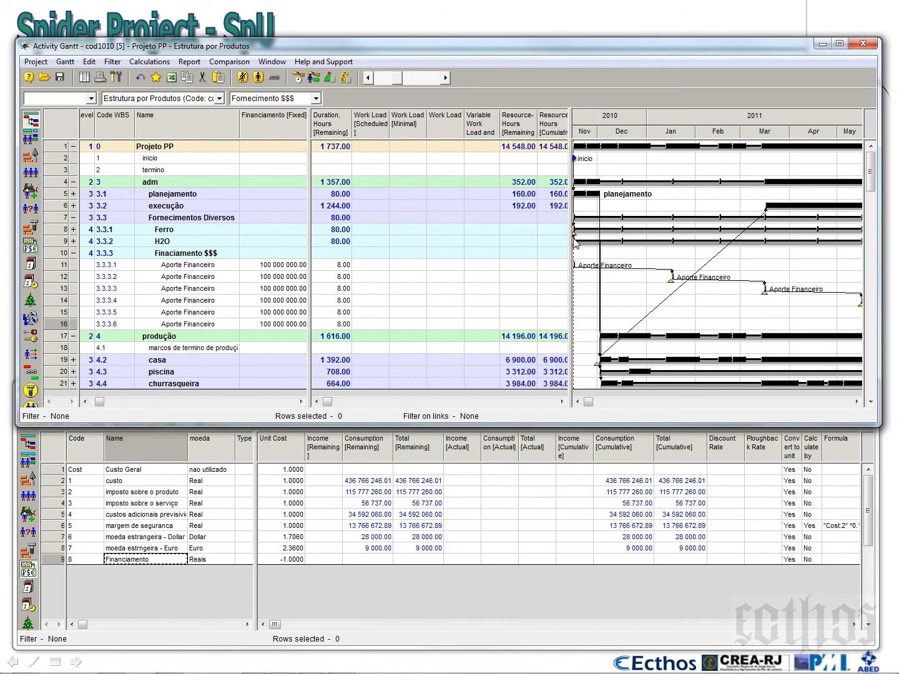
{"action": "left_click_drag", "start_coordinate": [569, 239], "coordinate": [312, 239]}
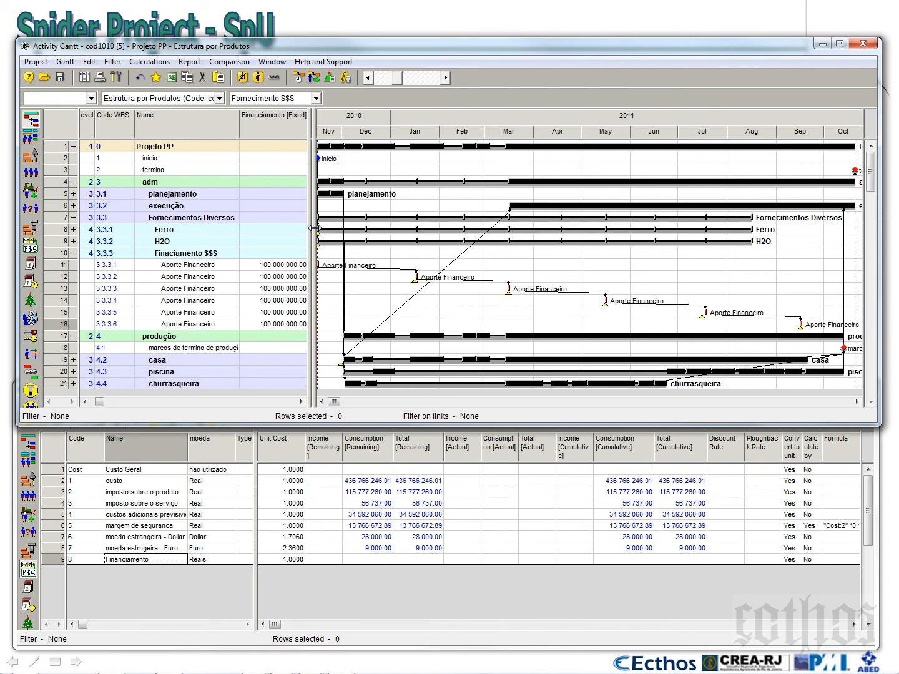
{"action": "left_click_drag", "start_coordinate": [312, 228], "coordinate": [487, 231]}
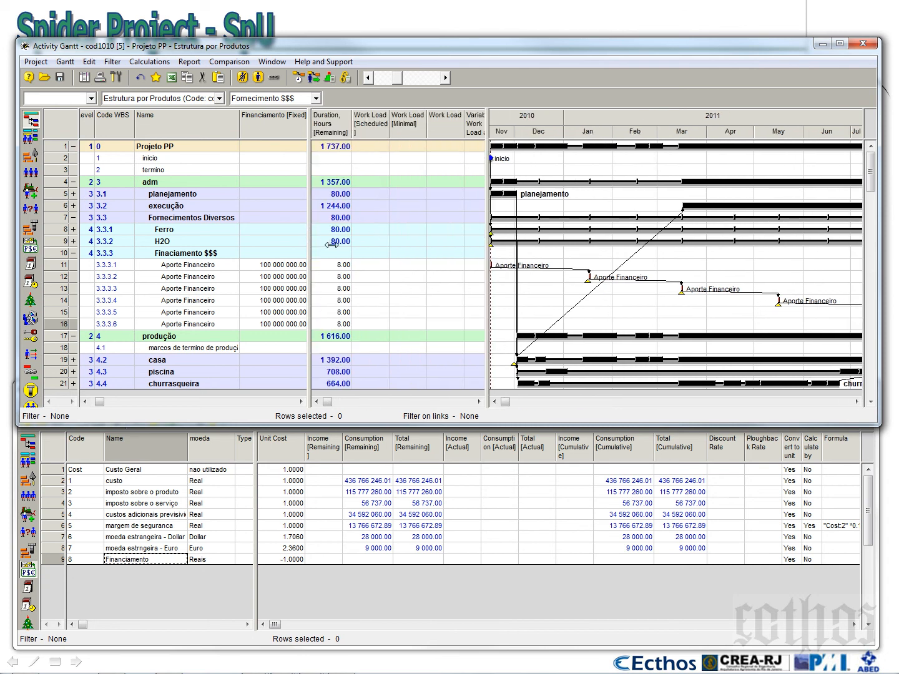
{"action": "left_click_drag", "start_coordinate": [332, 245], "coordinate": [479, 248]}
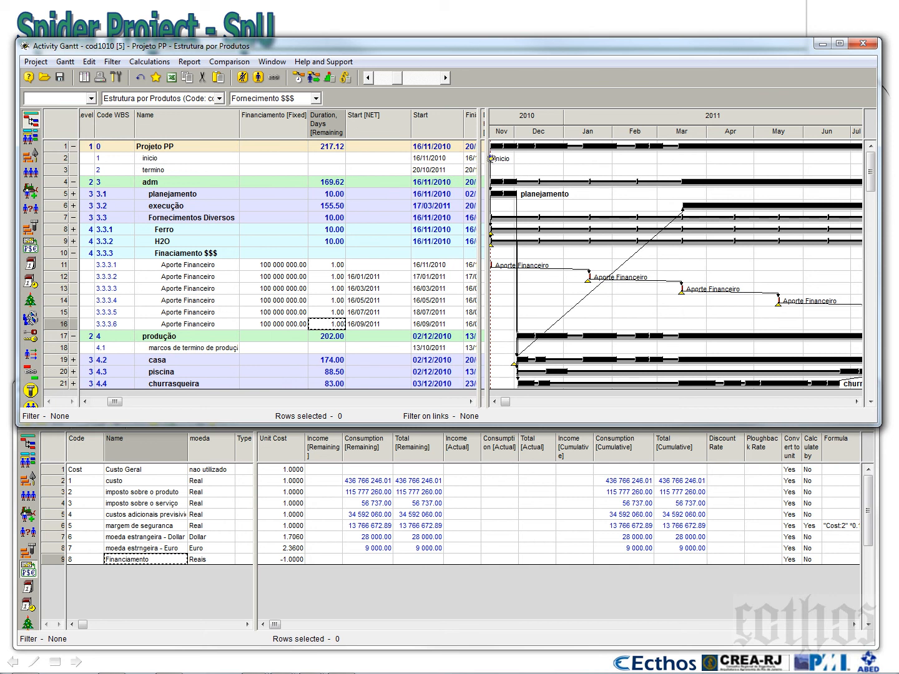
{"action": "left_click_drag", "start_coordinate": [480, 163], "coordinate": [347, 199]}
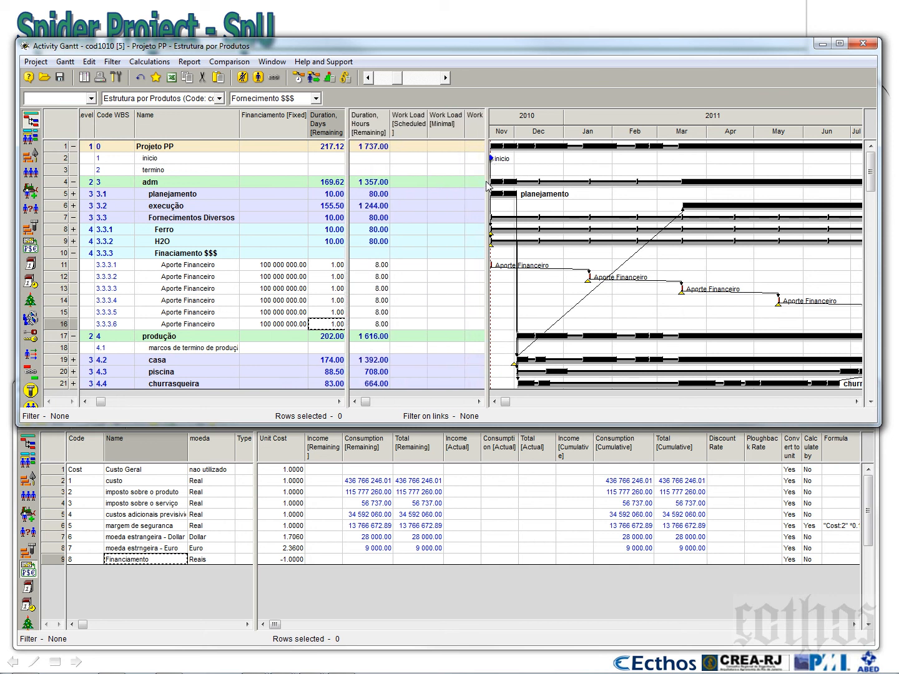
{"action": "left_click_drag", "start_coordinate": [487, 182], "coordinate": [350, 222]}
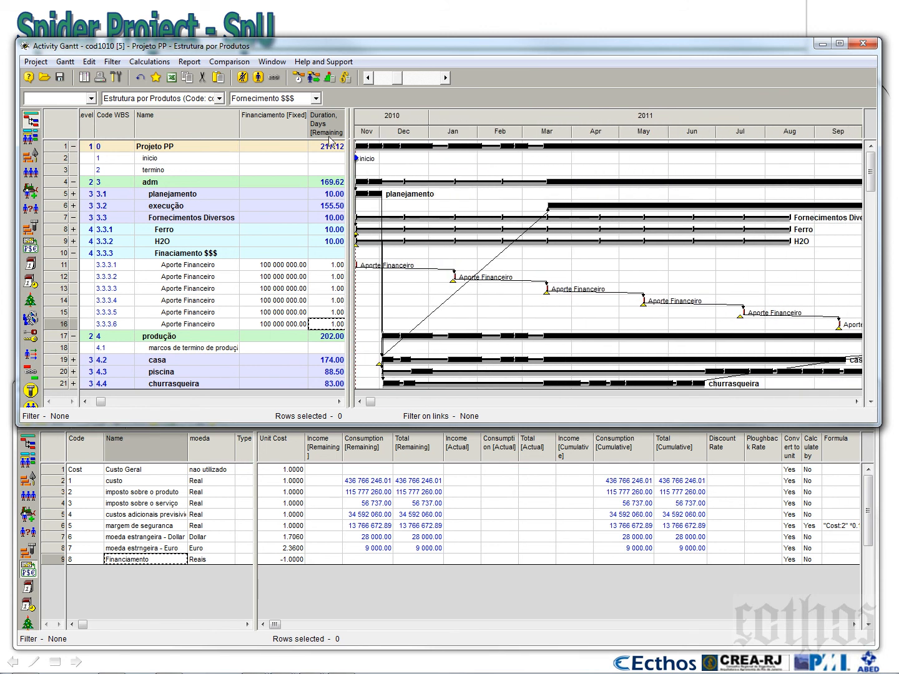
Save the resized layout in the project as the current Fornecimento $$$ configuration
{"action": "left_click", "coordinate": [316, 98]}
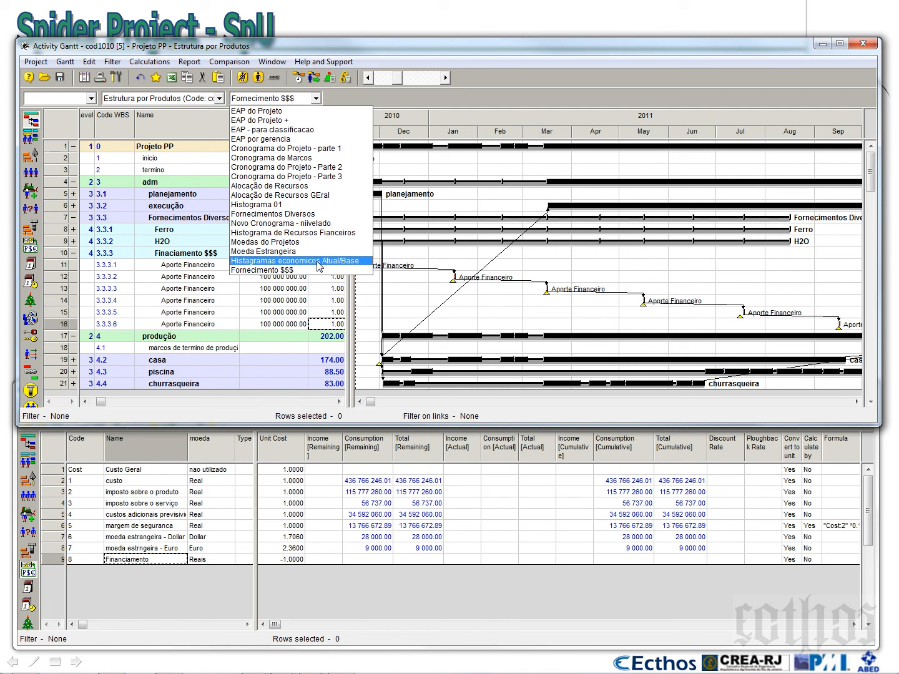
{"action": "left_click", "coordinate": [280, 309]}
{"action": "left_click", "coordinate": [69, 61]}
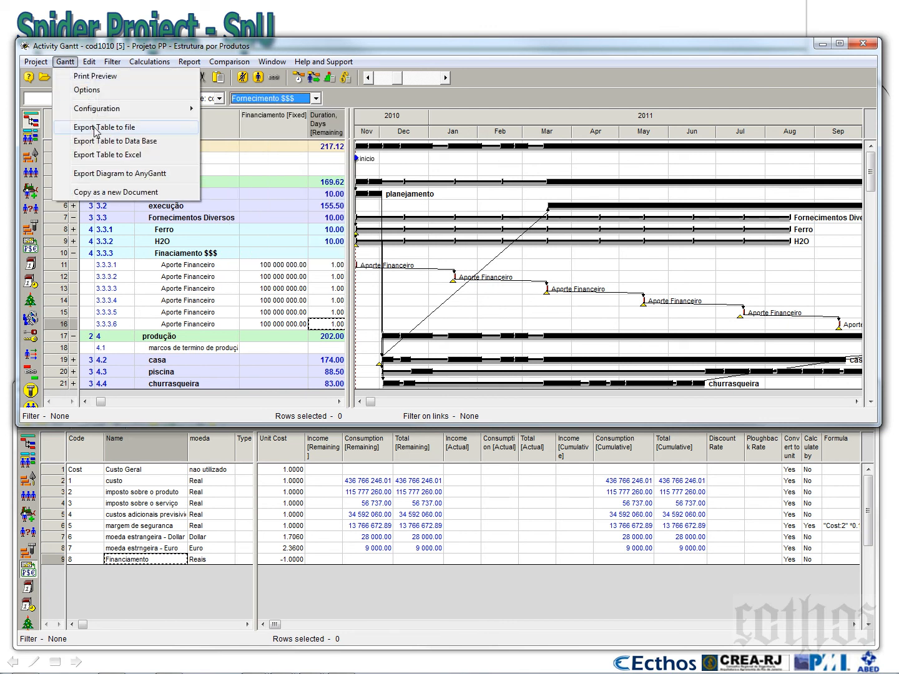
{"action": "mouse_move", "coordinate": [100, 108]}
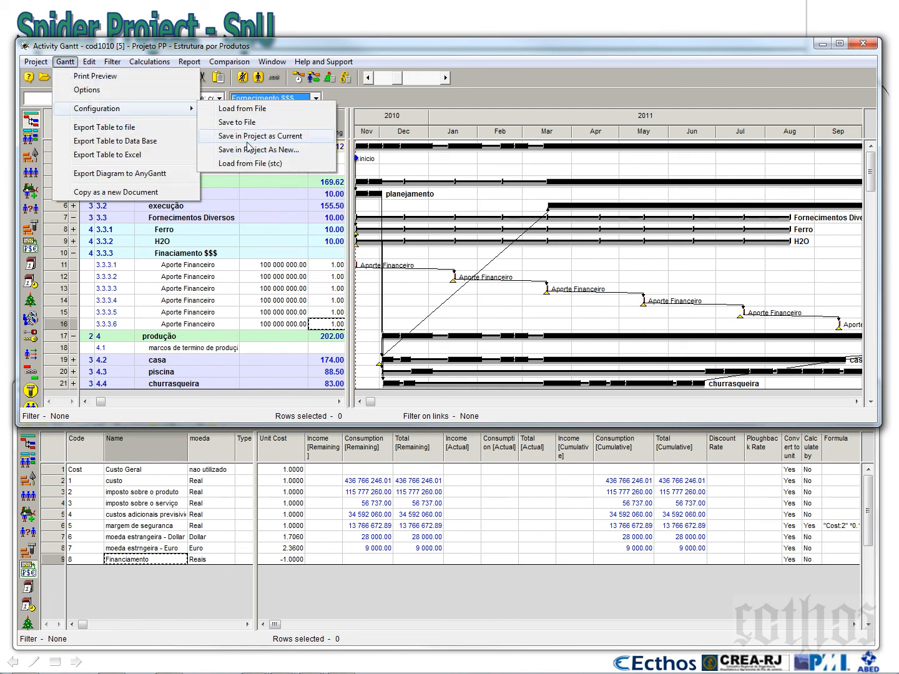
{"action": "left_click", "coordinate": [248, 141]}
Load the Histagramas economicos Atual/Base configuration and enlarge its window, activity table and cost columns area
{"action": "left_click", "coordinate": [317, 98]}
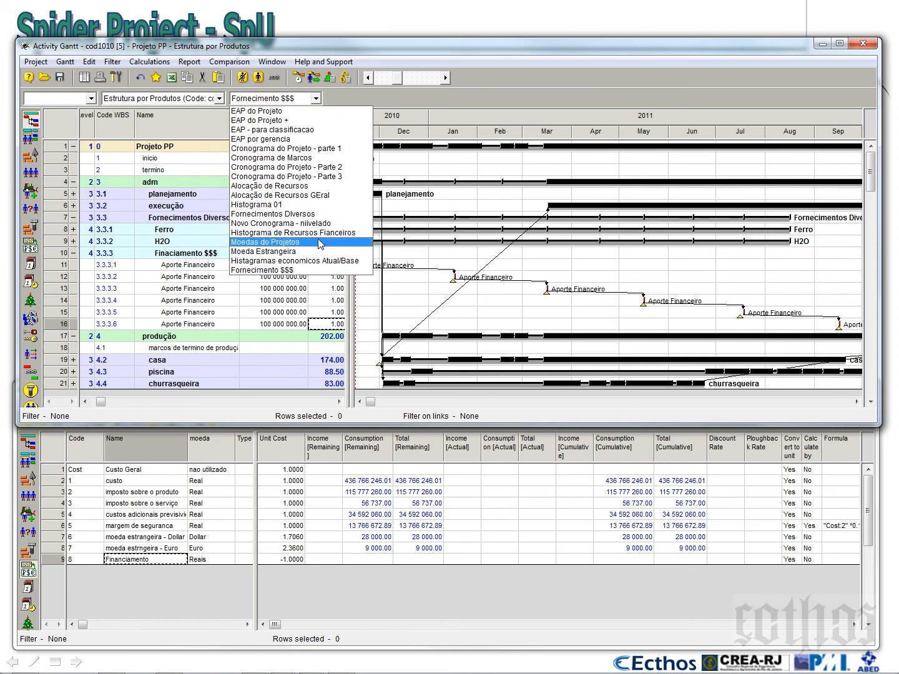
{"action": "left_click", "coordinate": [321, 261]}
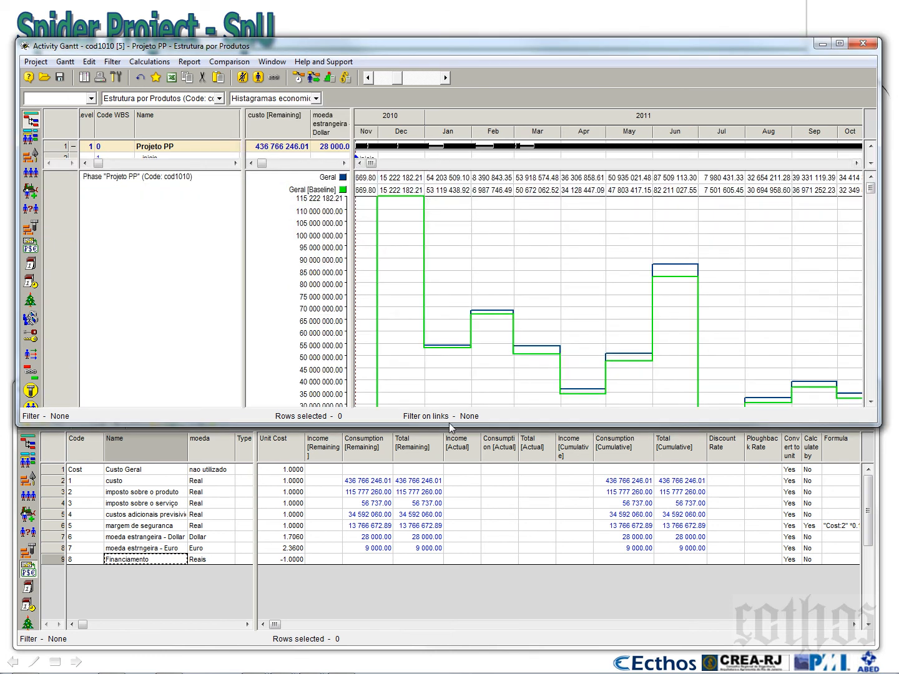
{"action": "left_click_drag", "start_coordinate": [448, 424], "coordinate": [496, 632]}
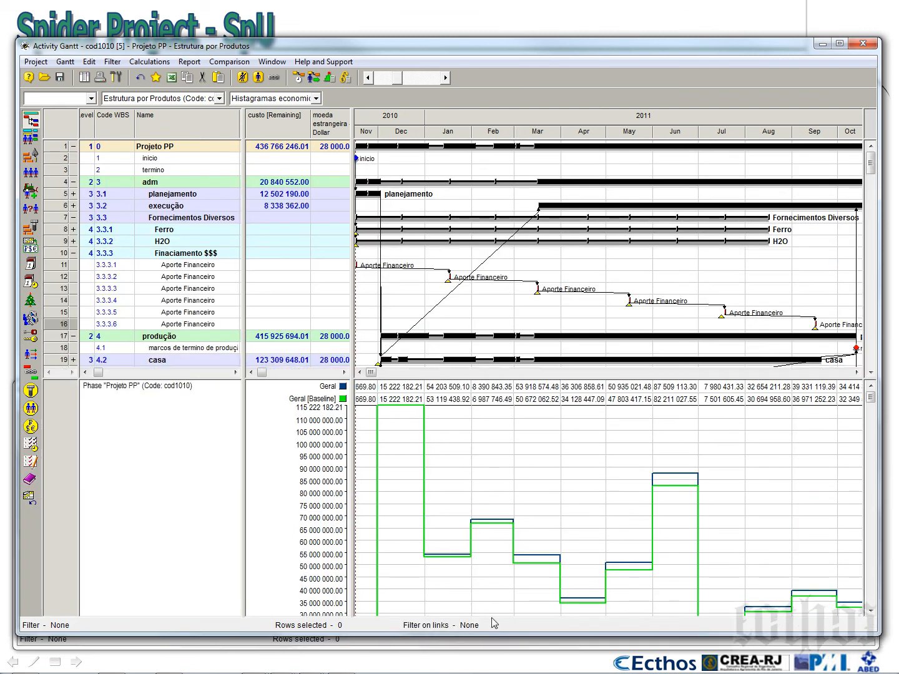
{"action": "left_click_drag", "start_coordinate": [470, 380], "coordinate": [471, 531]}
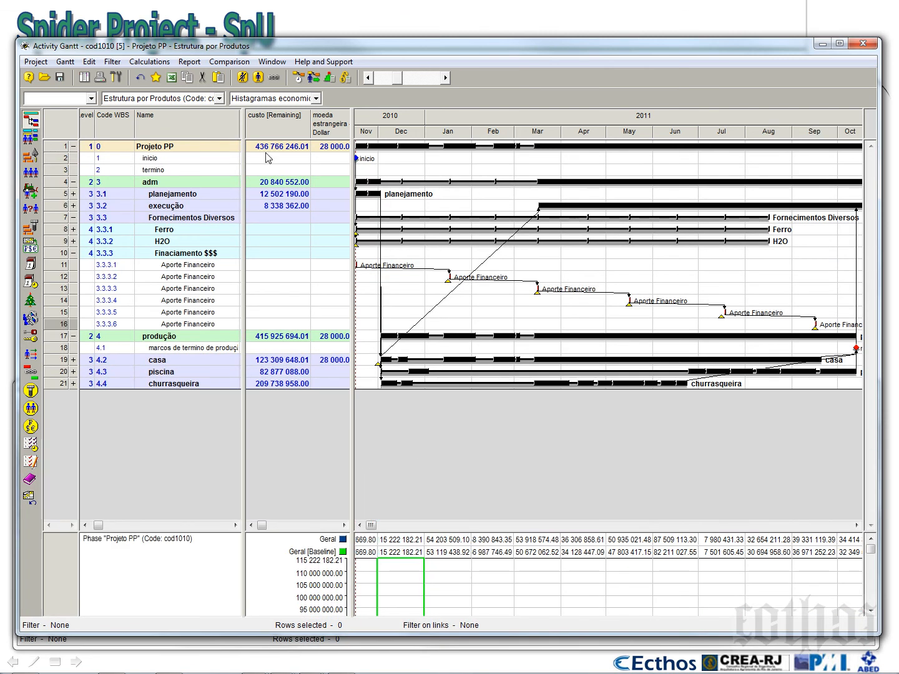
{"action": "left_click_drag", "start_coordinate": [353, 147], "coordinate": [515, 151]}
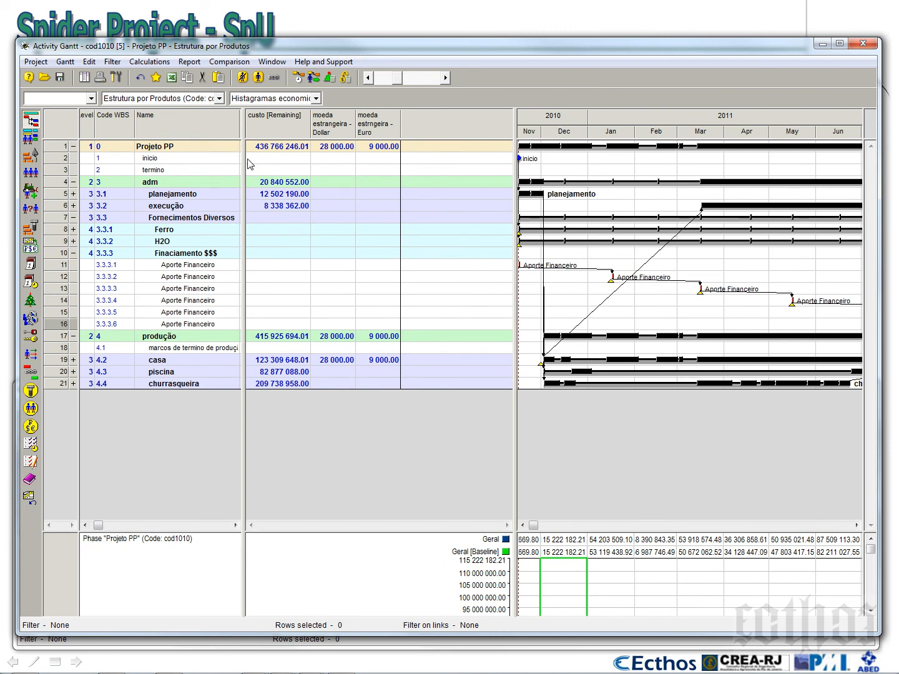
{"action": "mouse_move", "coordinate": [244, 163]}
{"action": "left_mouse_down"}
{"action": "mouse_move", "coordinate": [363, 175]}
{"action": "mouse_move", "coordinate": [247, 186]}
{"action": "left_mouse_up"}
Add the cost component column Financiamento [Remaining] before custo [Remaining] and widen it to fit its heading
{"action": "right_click", "coordinate": [288, 124]}
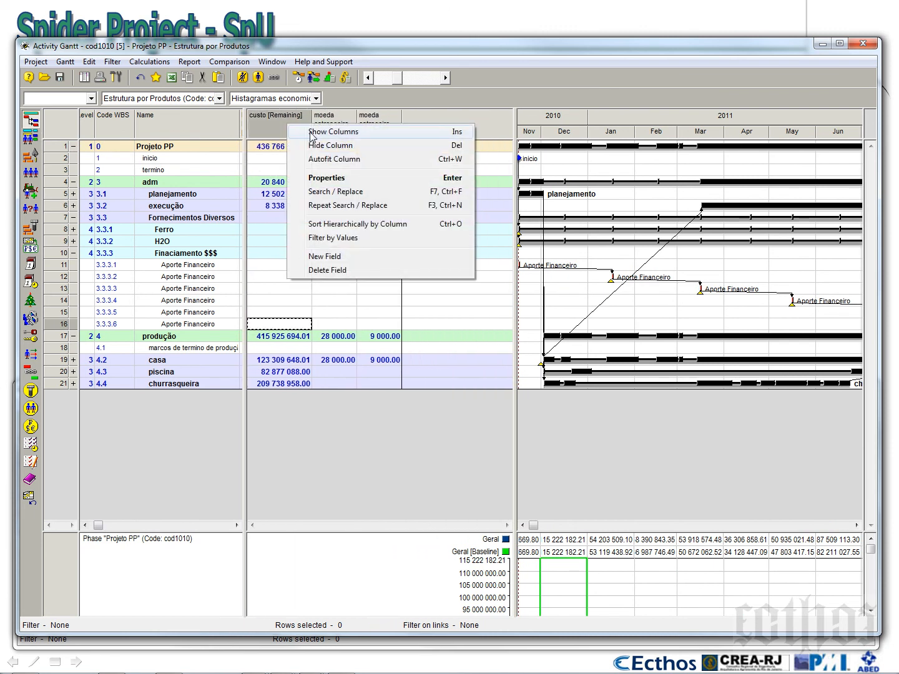
{"action": "left_click", "coordinate": [311, 131]}
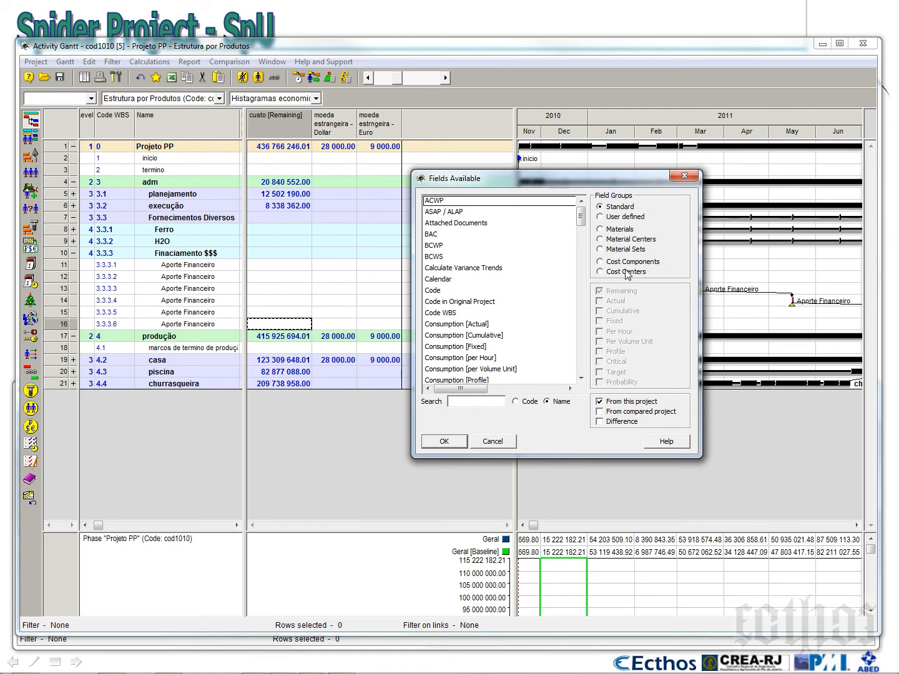
{"action": "left_click", "coordinate": [627, 263]}
{"action": "left_click", "coordinate": [446, 236]}
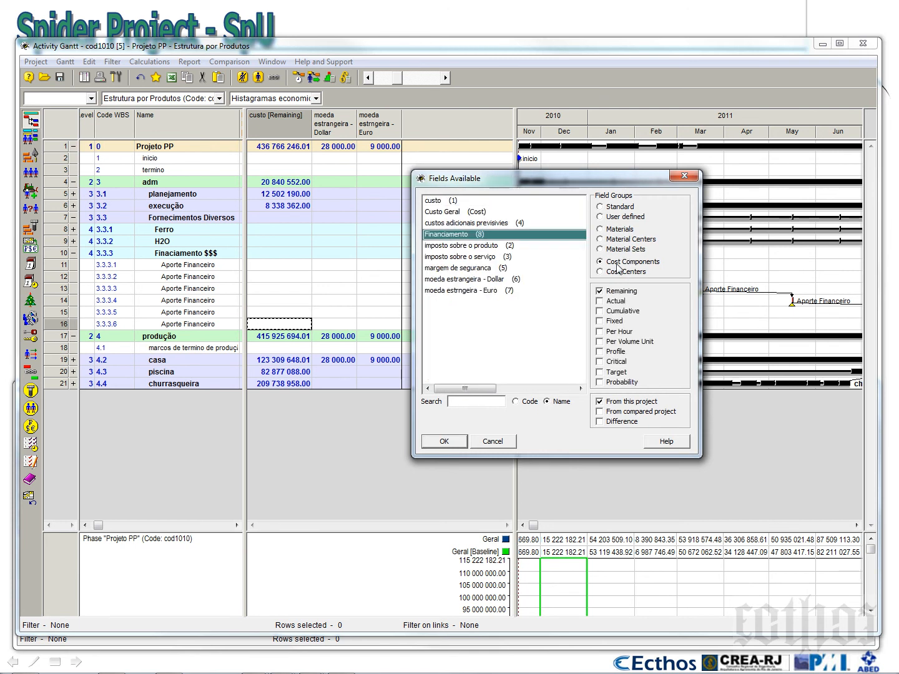
{"action": "left_click", "coordinate": [453, 444]}
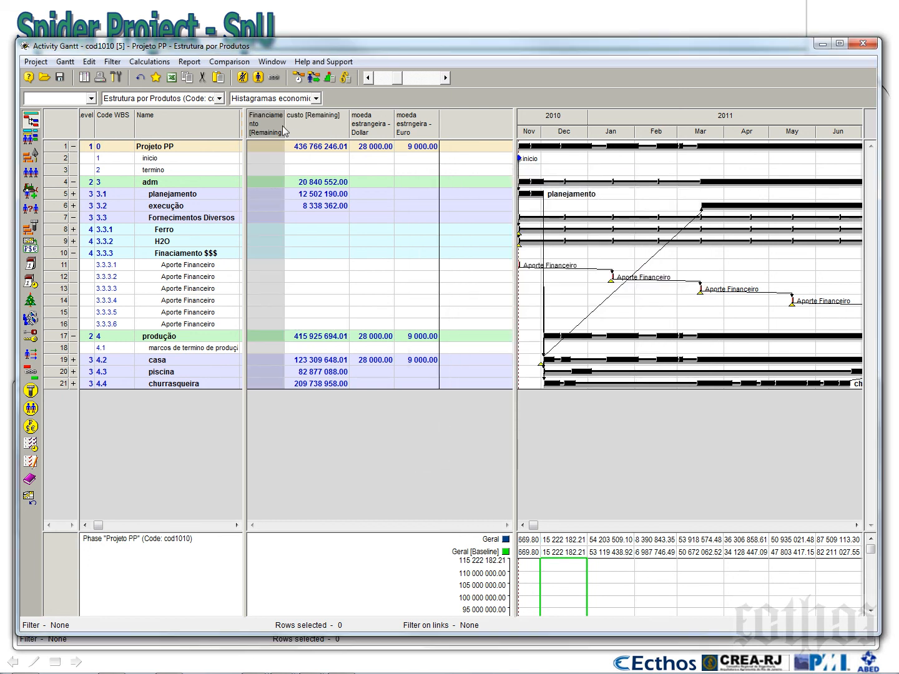
{"action": "left_click_drag", "start_coordinate": [285, 131], "coordinate": [295, 130]}
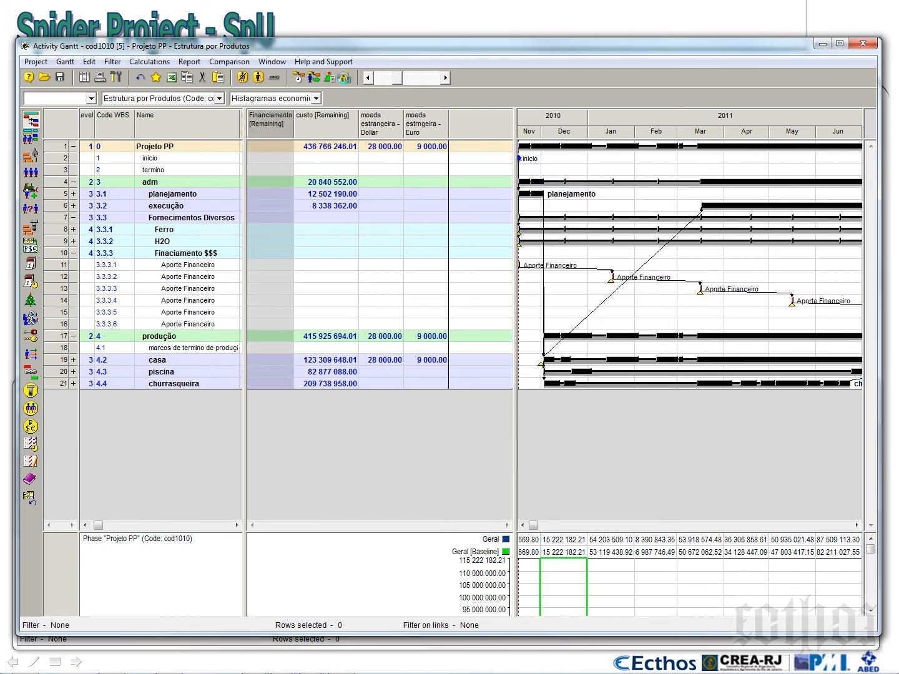
Run the Cost and Material Calculation and widen the Financiamento [Remaining] column to fit its full amounts
{"action": "left_click", "coordinate": [346, 77]}
{"action": "left_click", "coordinate": [474, 470]}
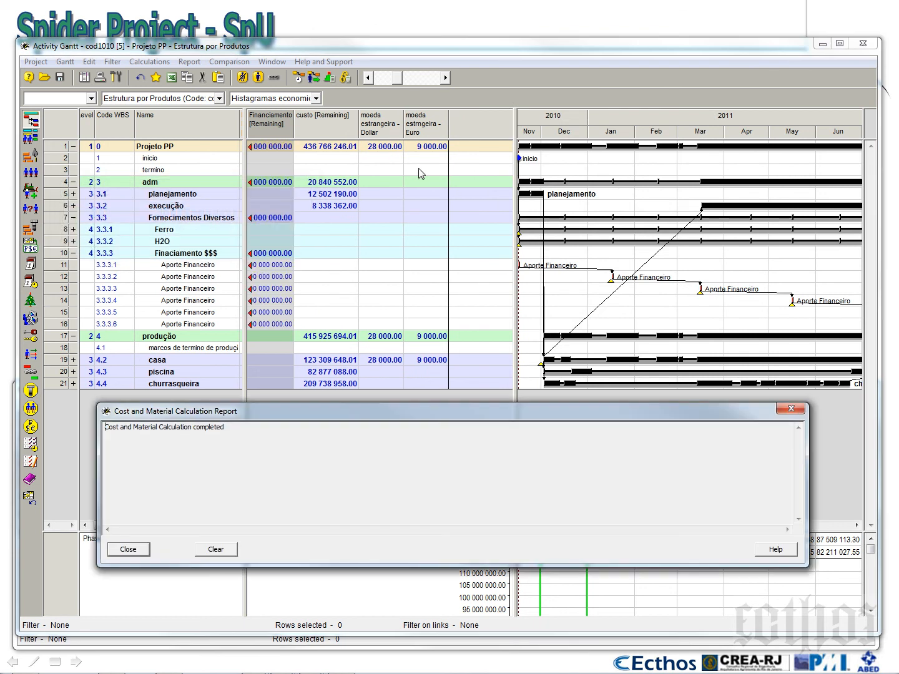
{"action": "left_click", "coordinate": [137, 552]}
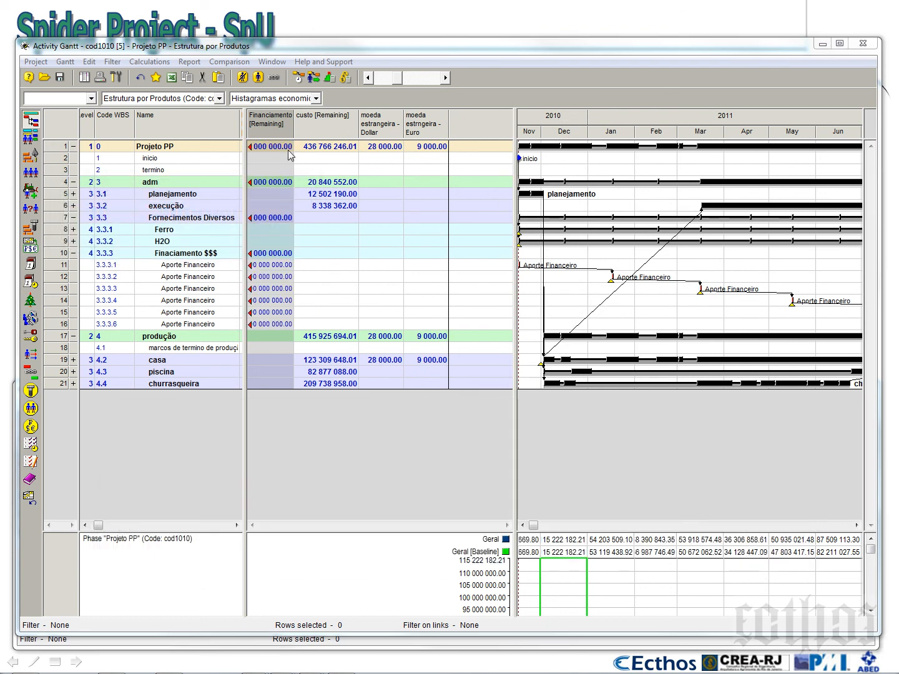
{"action": "left_click_drag", "start_coordinate": [295, 128], "coordinate": [312, 128]}
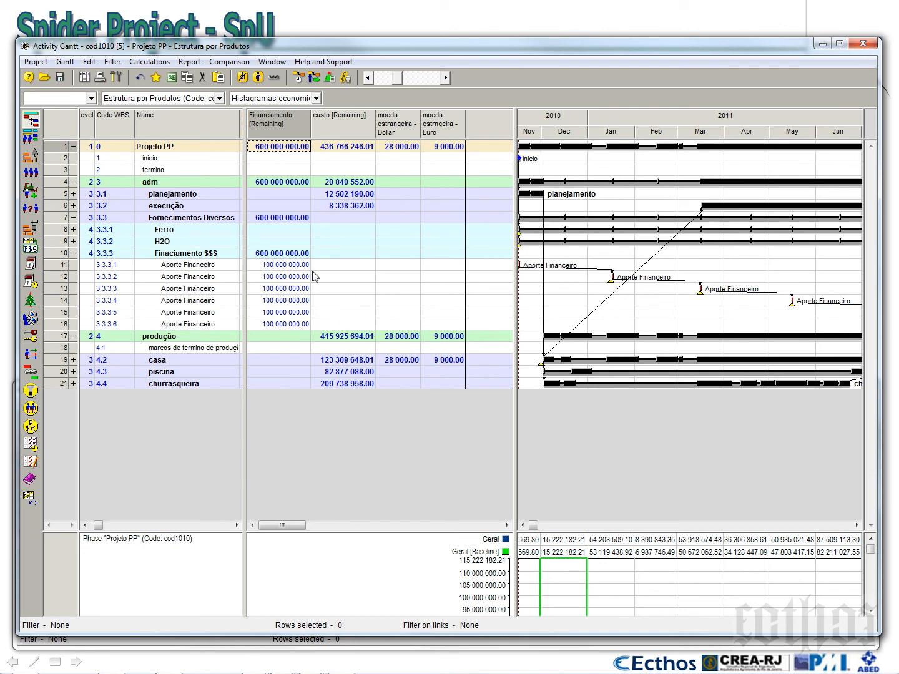
Add the cost center column Geral [Cumulative] before the custo [Remaining] column
{"action": "right_click", "coordinate": [337, 129]}
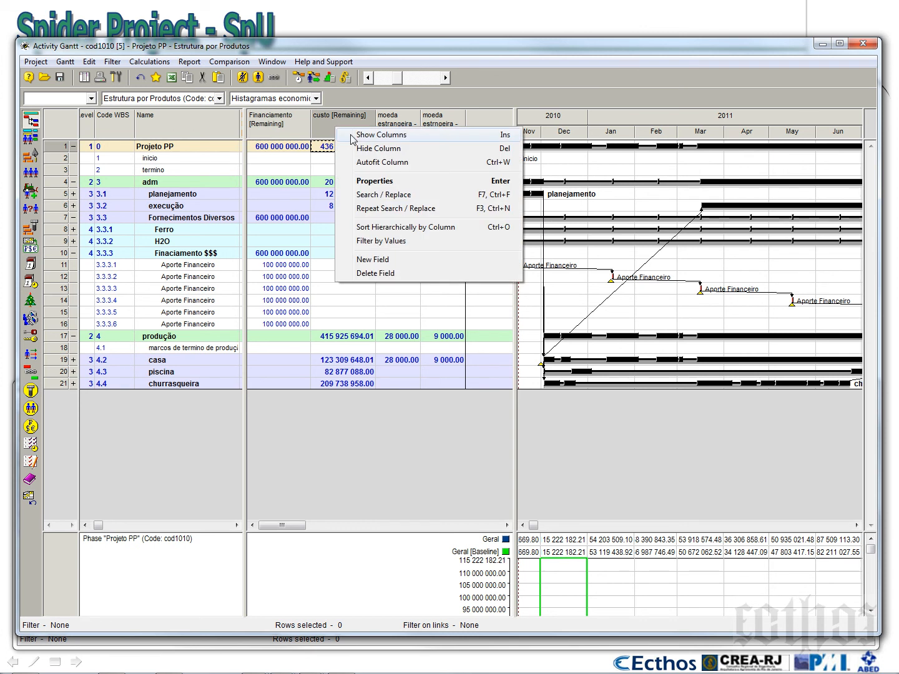
{"action": "left_click", "coordinate": [353, 136]}
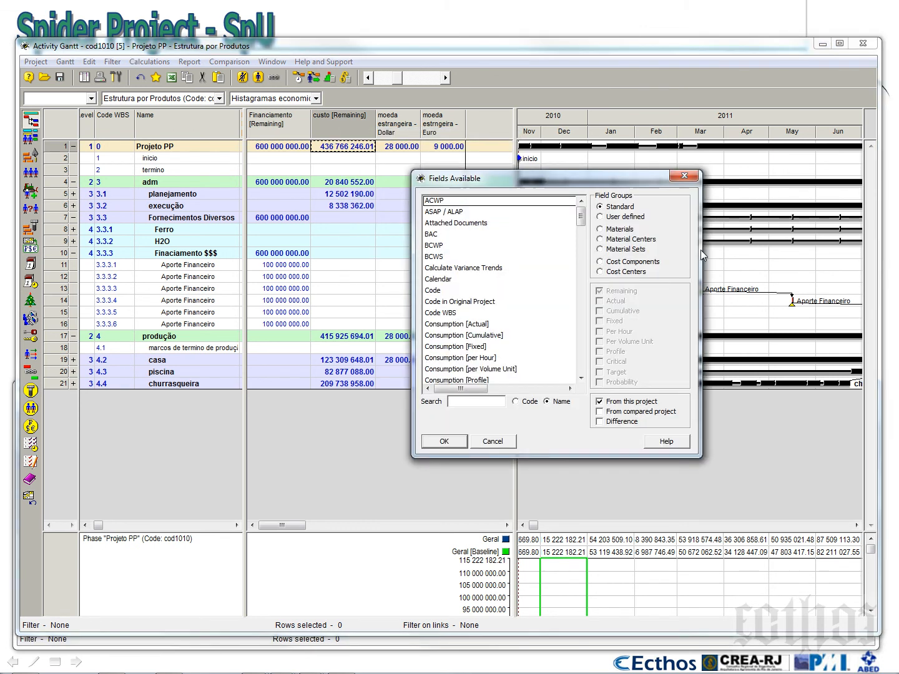
{"action": "left_click", "coordinate": [622, 273]}
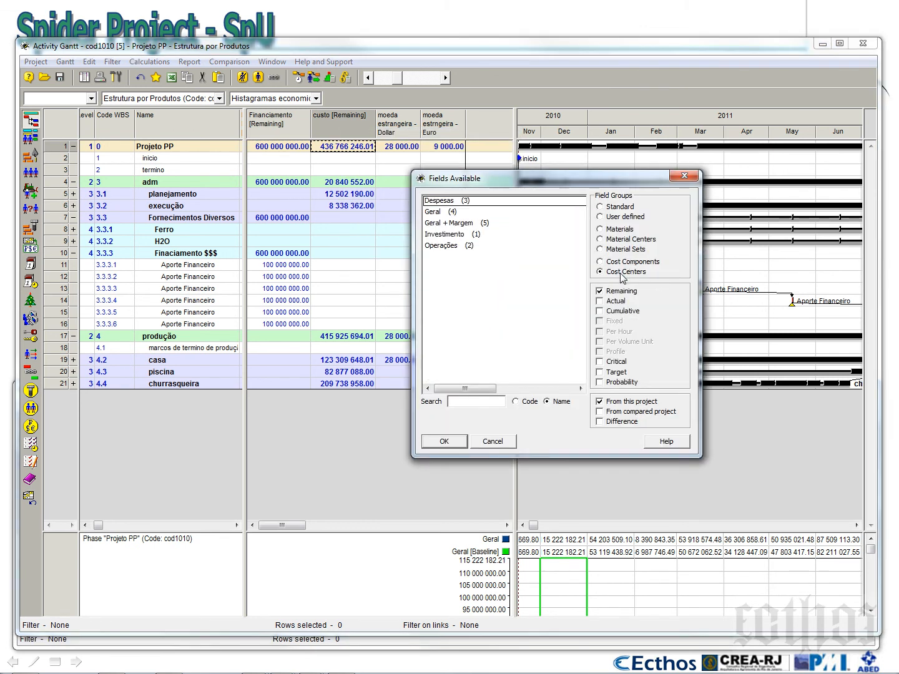
{"action": "left_click", "coordinate": [451, 213]}
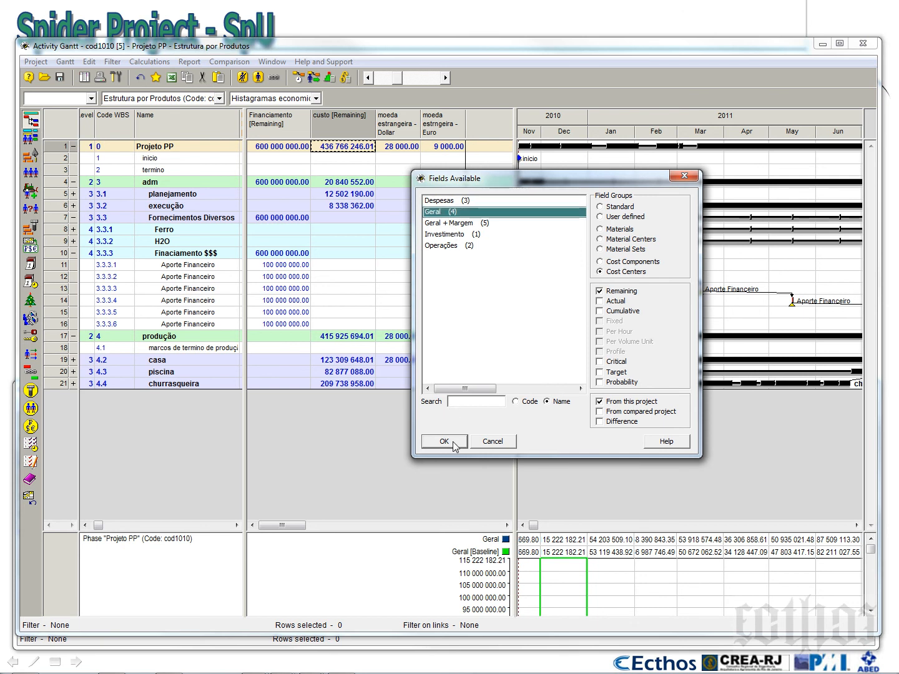
{"action": "left_click", "coordinate": [612, 312]}
{"action": "left_click", "coordinate": [446, 443]}
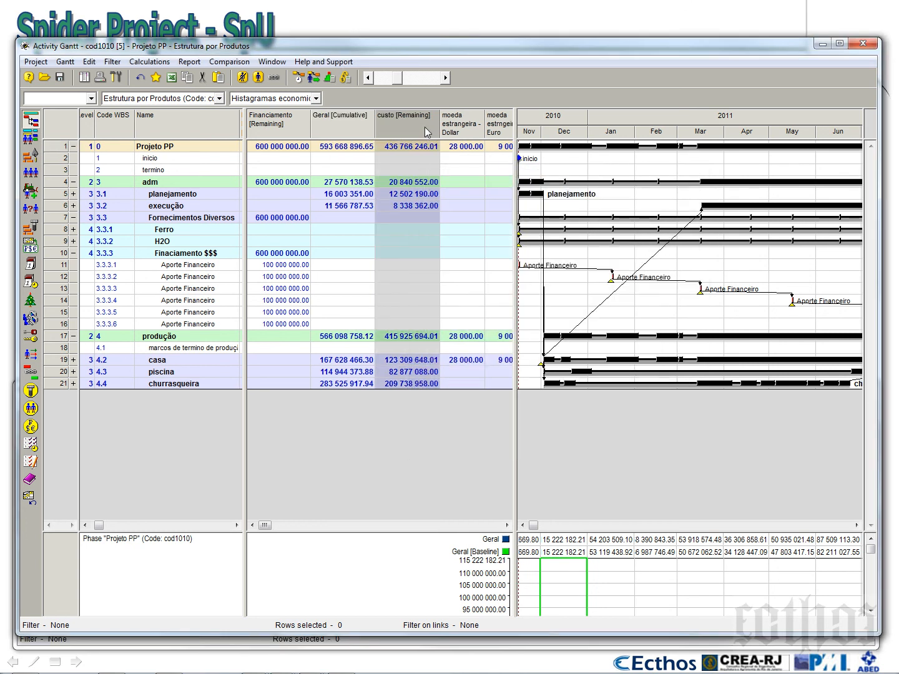
Remove the custo [Remaining], Dollar and Euro columns, keeping only Financiamento [Remaining] and Geral [Cumulative] in the cost area
{"action": "key", "text": "Delete"}
{"action": "key", "text": "Delete"}
{"action": "key", "text": "Delete"}
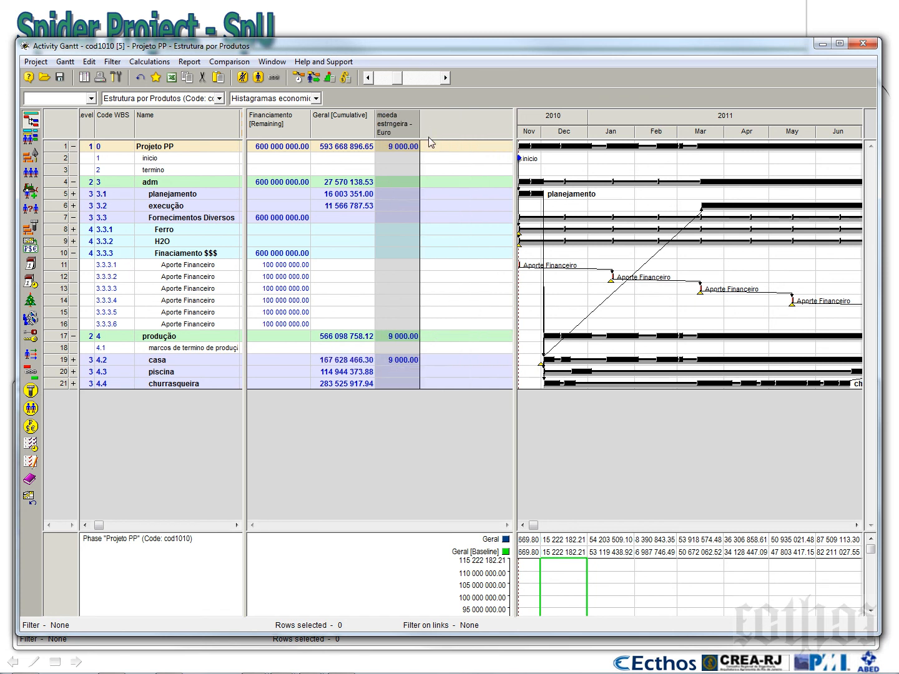
{"action": "left_click_drag", "start_coordinate": [245, 171], "coordinate": [374, 172]}
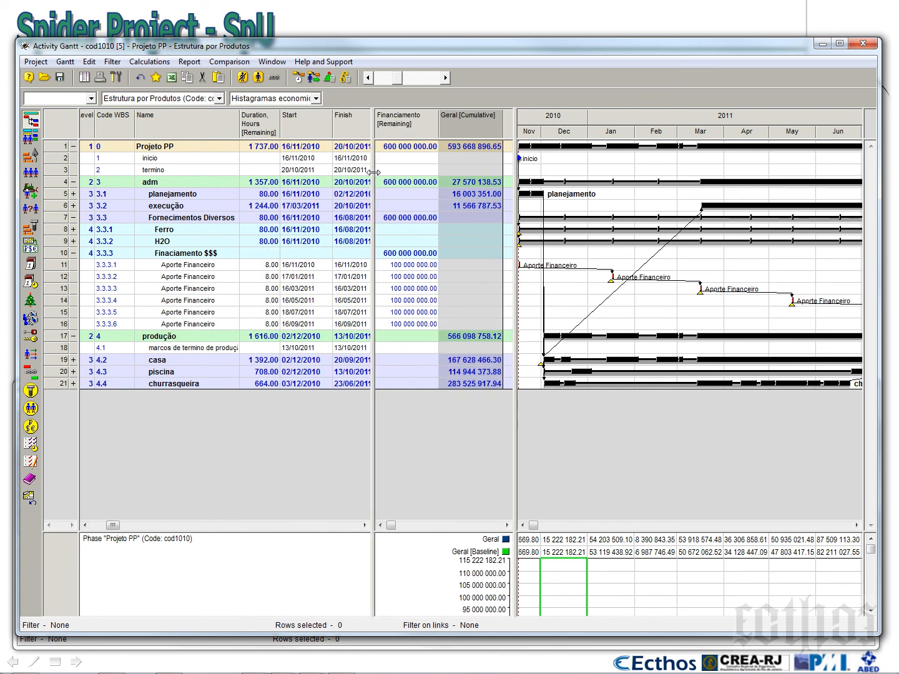
{"action": "left_click", "coordinate": [269, 132]}
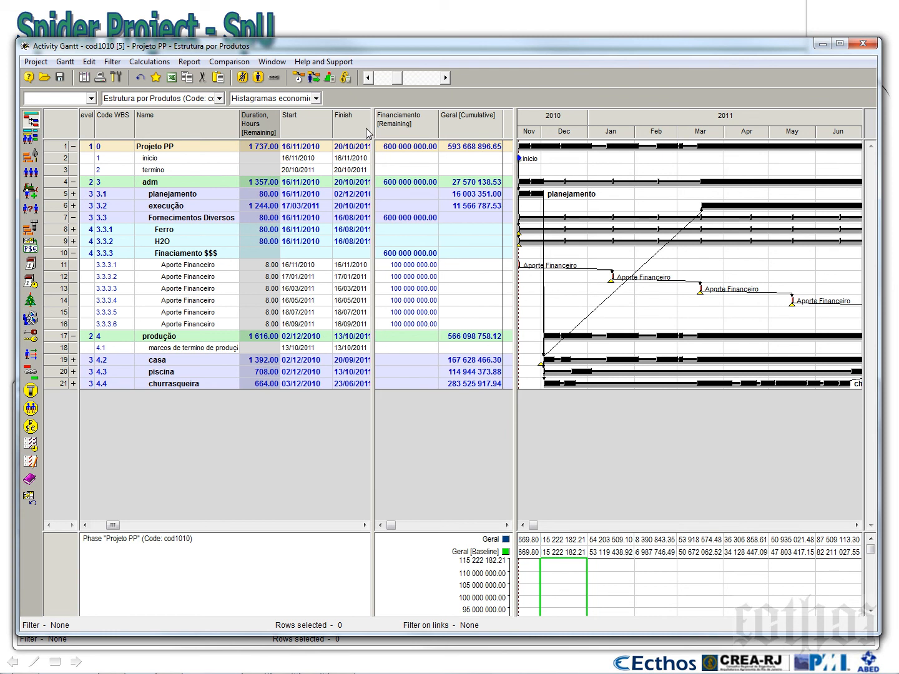
{"action": "left_click_drag", "start_coordinate": [374, 133], "coordinate": [282, 157]}
{"action": "key", "text": "Delete"}
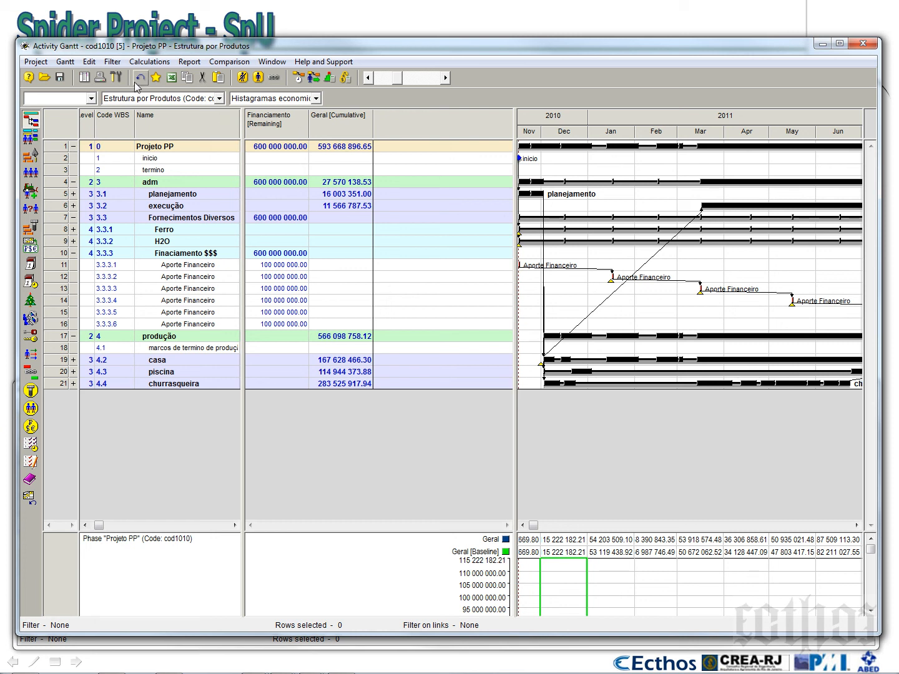
Save the layout in the project as a new configuration named Financiamento x Gastos with code cod0433
{"action": "left_click", "coordinate": [65, 61]}
{"action": "mouse_move", "coordinate": [119, 109]}
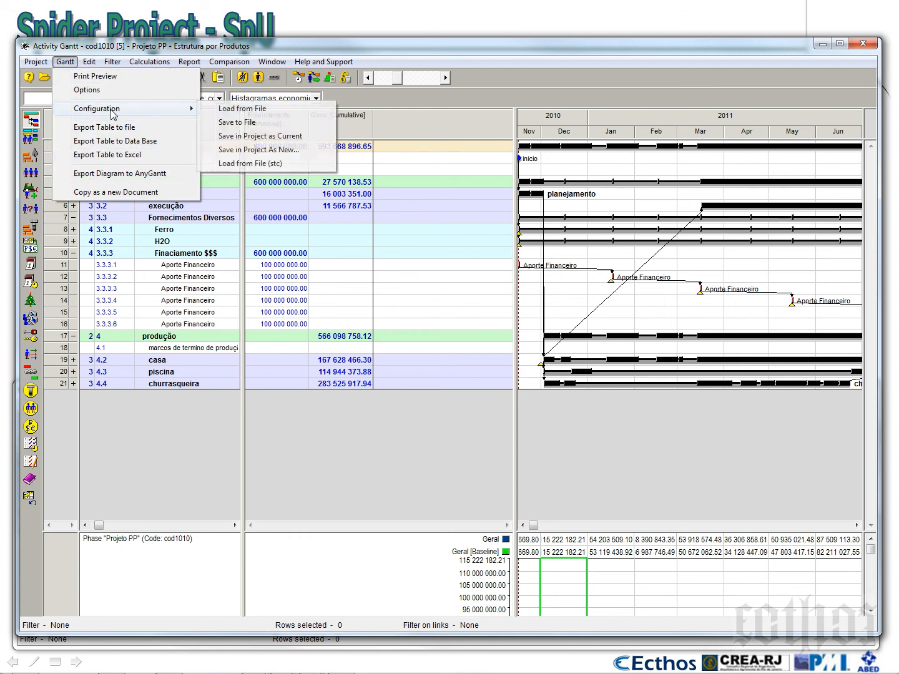
{"action": "left_click", "coordinate": [264, 150]}
{"action": "key", "text": "Tab"}
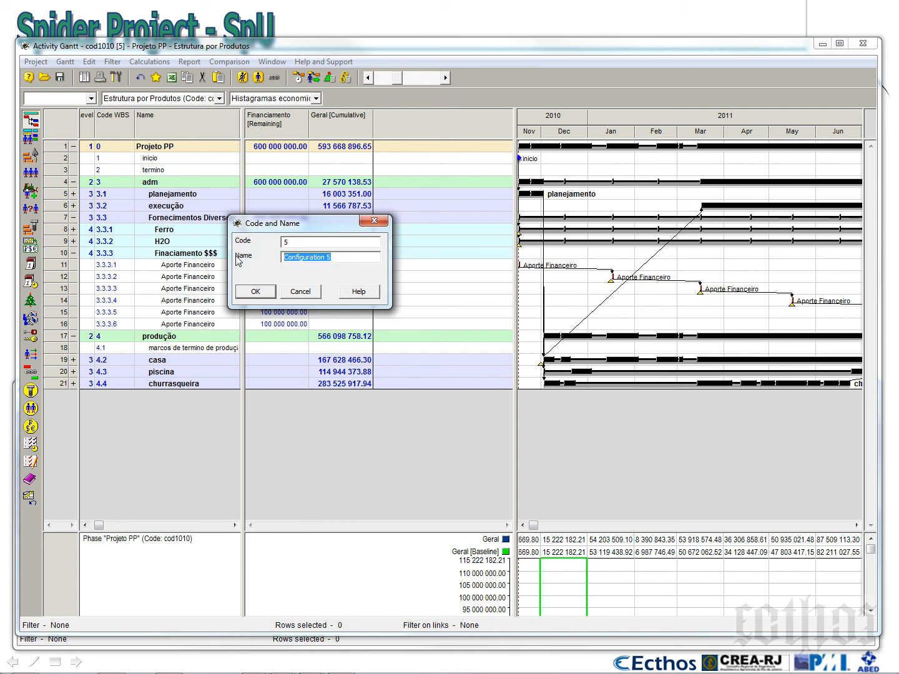
{"action": "type", "text": "Financiamento x Gastos"}
{"action": "key", "text": "shift+Tab"}
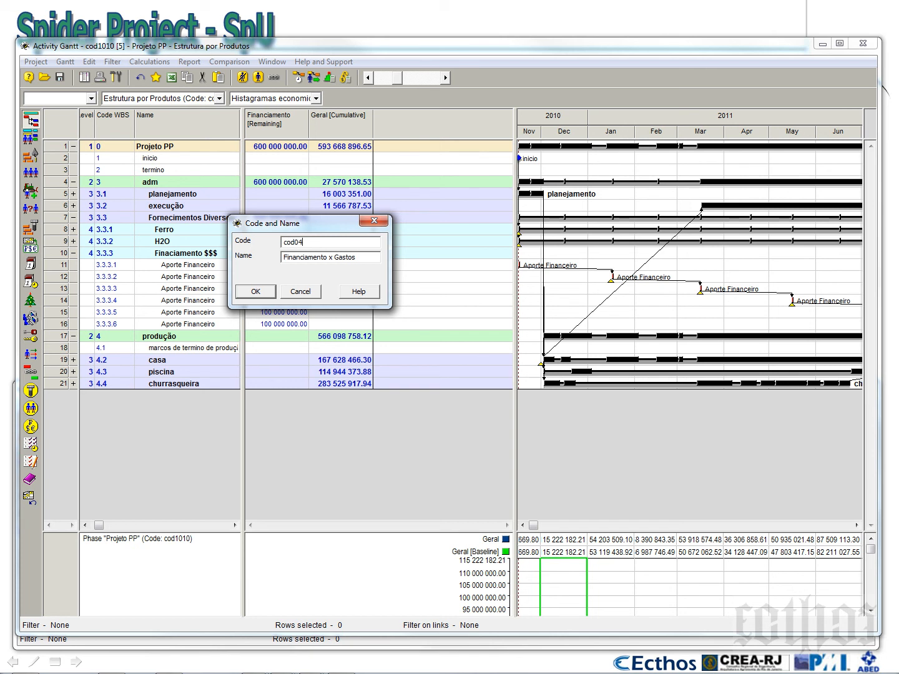
{"action": "left_click", "coordinate": [270, 293]}
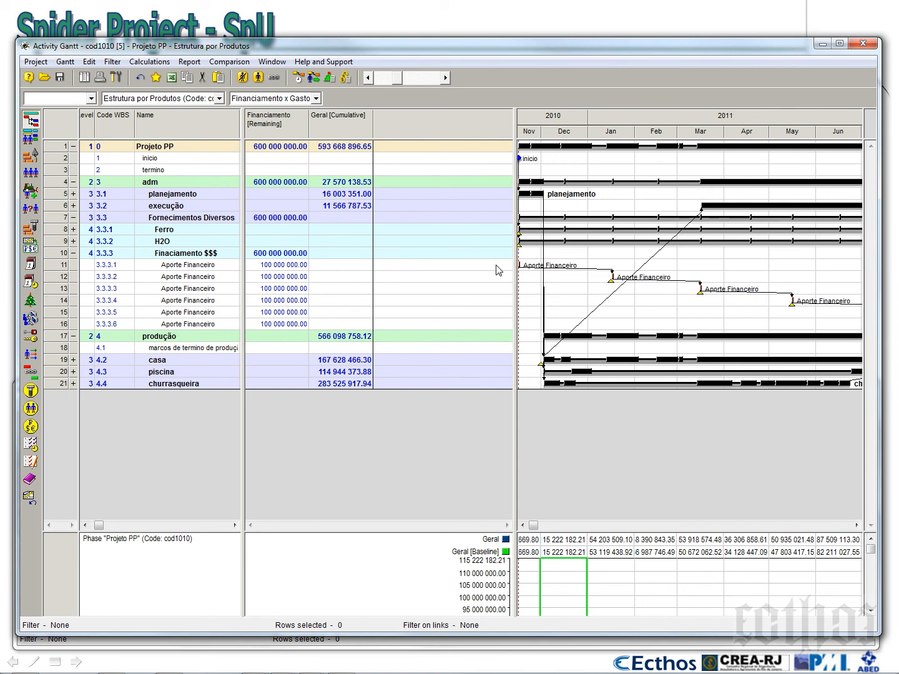
Fit the Gantt time scale to the whole project and compare Projeto PP's Financiamento and Geral totals
{"action": "right_click", "coordinate": [610, 115]}
{"action": "left_click", "coordinate": [615, 143]}
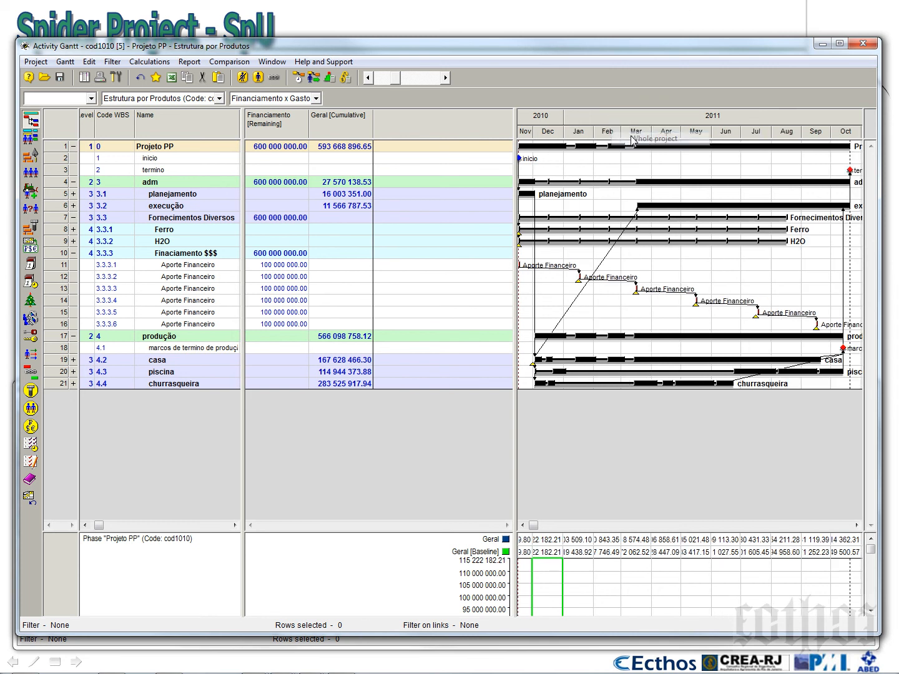
{"action": "left_click", "coordinate": [284, 147]}
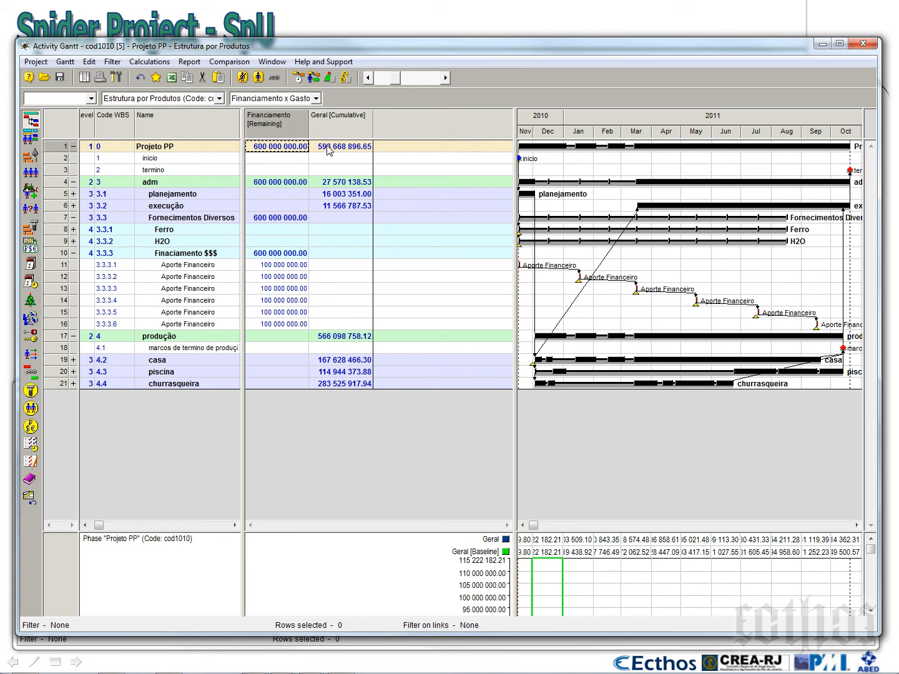
{"action": "left_click", "coordinate": [328, 148]}
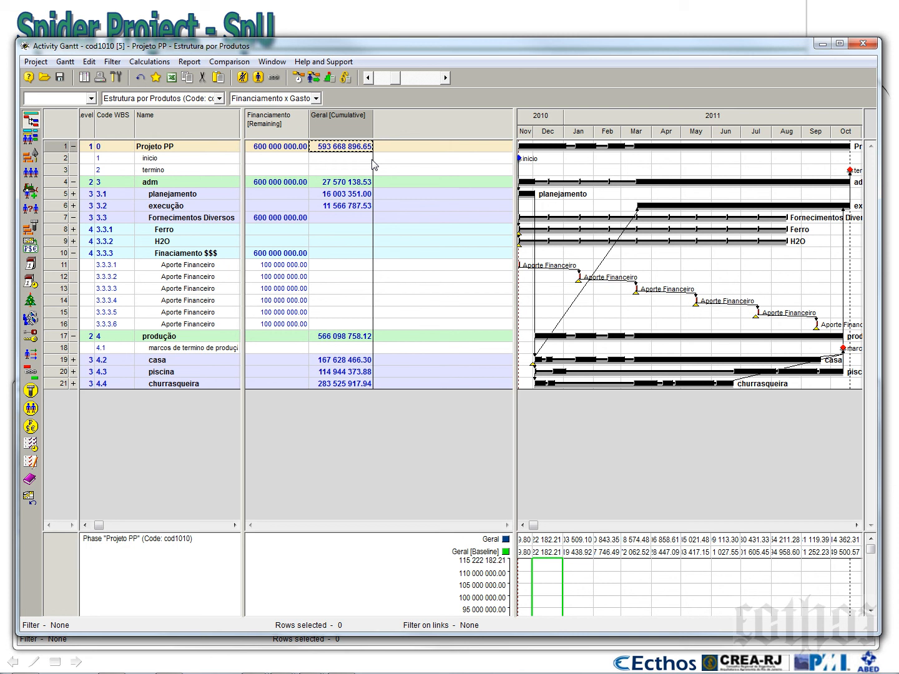
Make room for the lower window, open the Cost Centers table in it and add a cost center named Resultado $$$
{"action": "left_click_drag", "start_coordinate": [98, 634], "coordinate": [119, 325]}
{"action": "left_click_drag", "start_coordinate": [136, 373], "coordinate": [110, 245]}
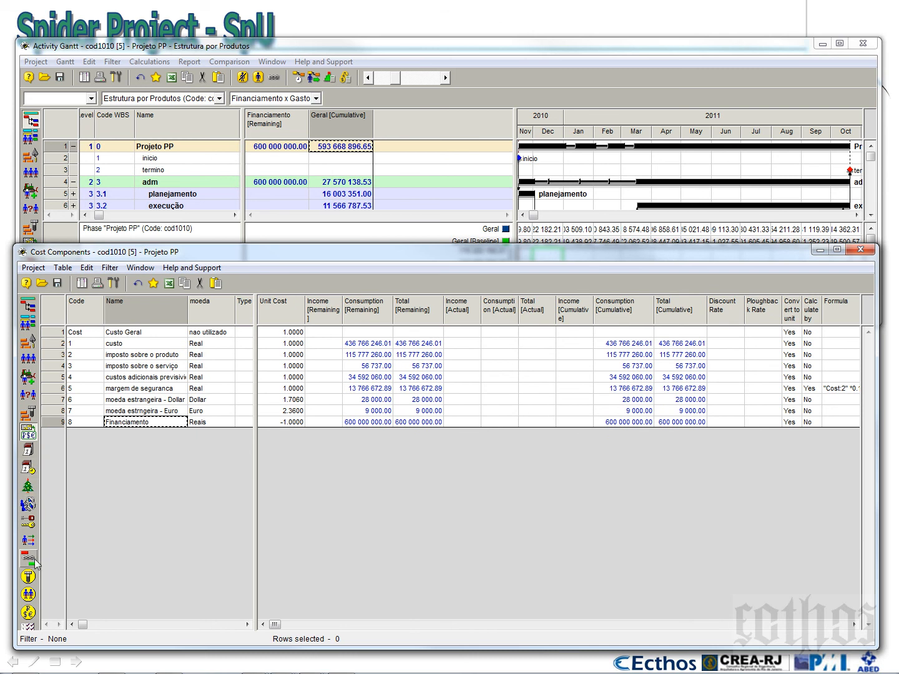
{"action": "left_click", "coordinate": [28, 613]}
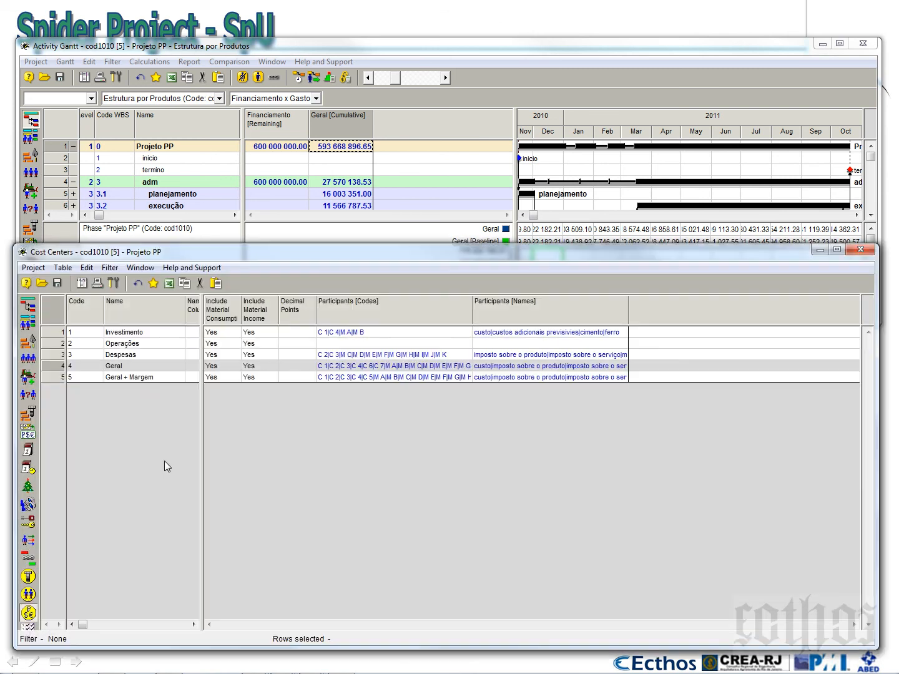
{"action": "left_click", "coordinate": [144, 381]}
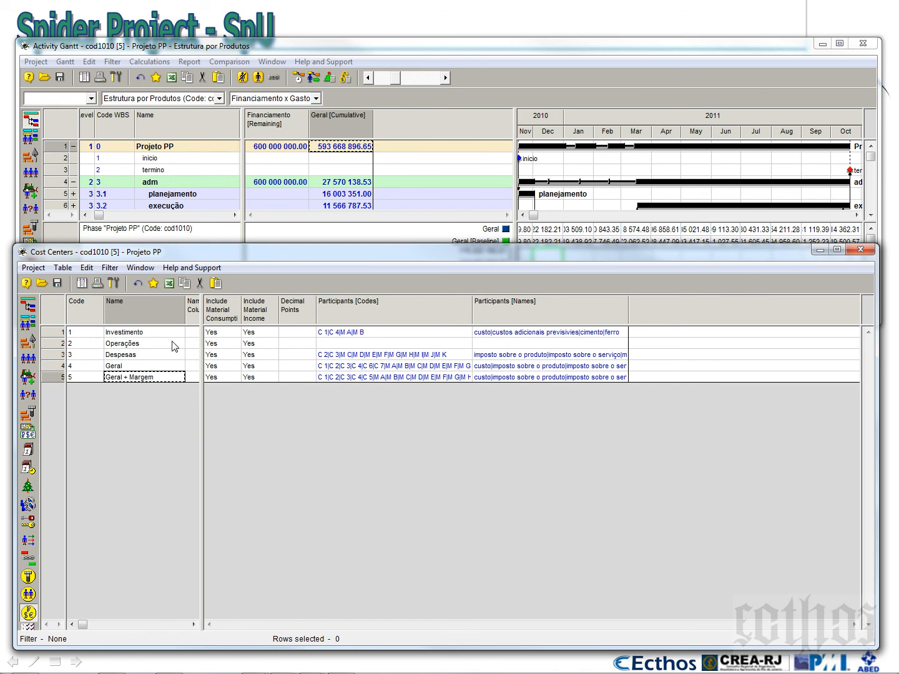
{"action": "key", "text": "Down"}
{"action": "type", "text": "Re"}
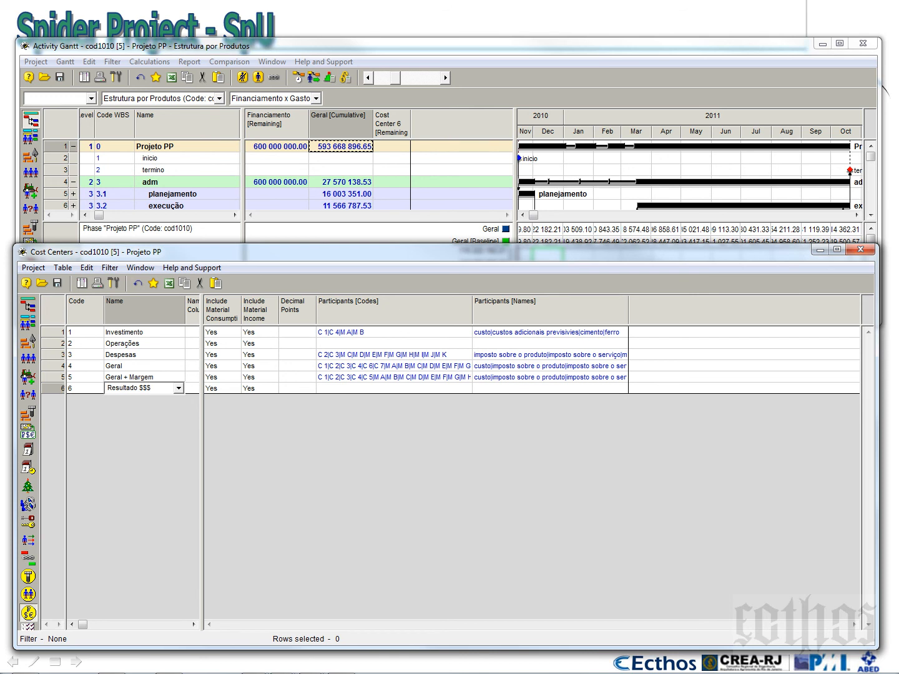
Add cost components 1 to 4 and 6 to 8, including Financiamento but not margem de seguranca, to the Resultado $$$ cost center
{"action": "left_click", "coordinate": [54, 388]}
{"action": "right_click", "coordinate": [54, 388]}
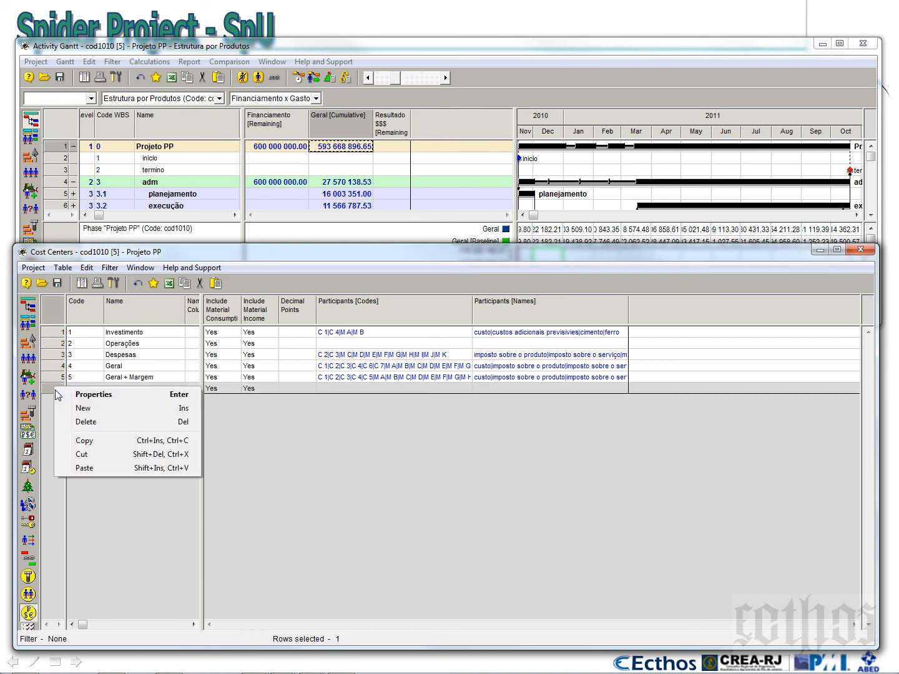
{"action": "left_click", "coordinate": [84, 395]}
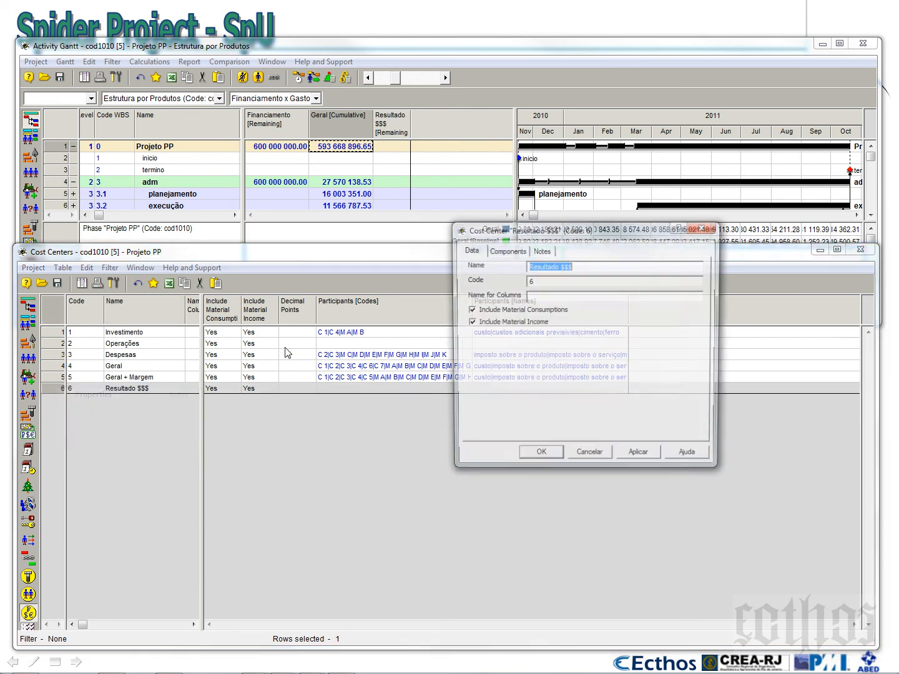
{"action": "left_click_drag", "start_coordinate": [519, 231], "coordinate": [409, 230]}
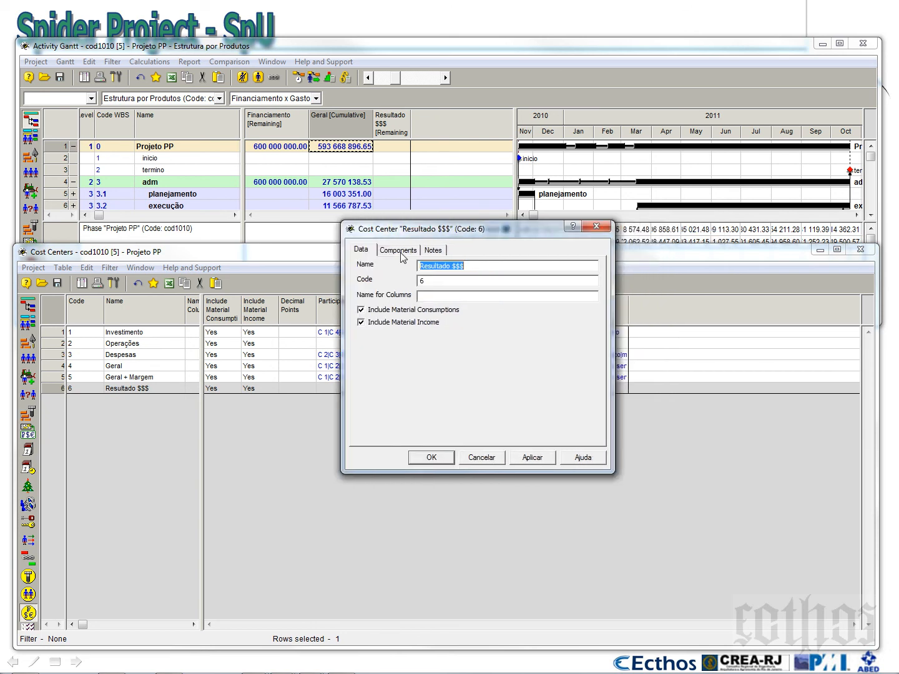
{"action": "left_click", "coordinate": [402, 251]}
{"action": "left_click", "coordinate": [575, 275]}
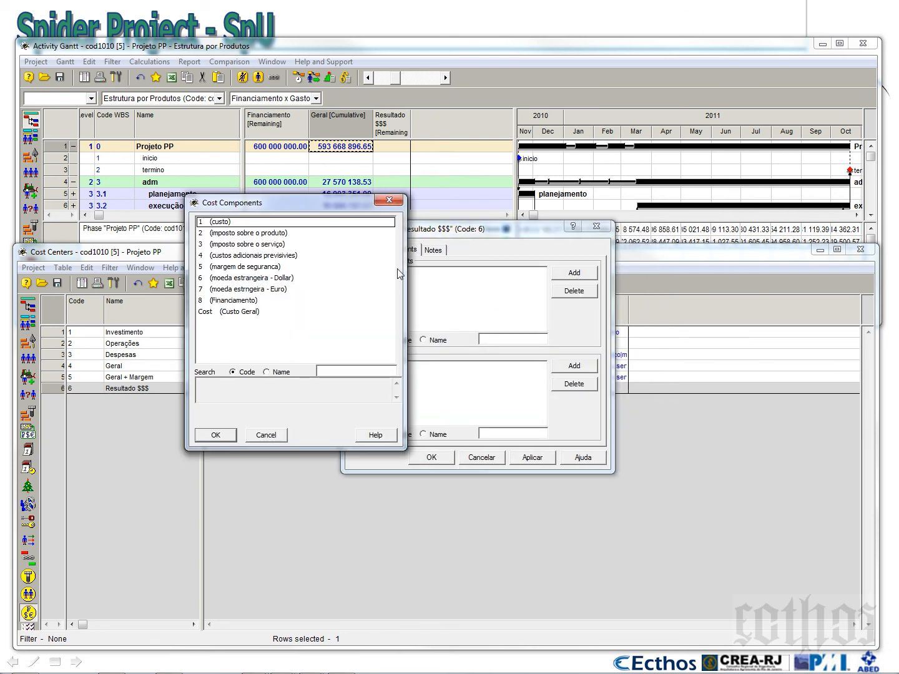
{"action": "left_click", "coordinate": [236, 224]}
{"action": "left_click", "coordinate": [235, 235], "text": "ctrl"}
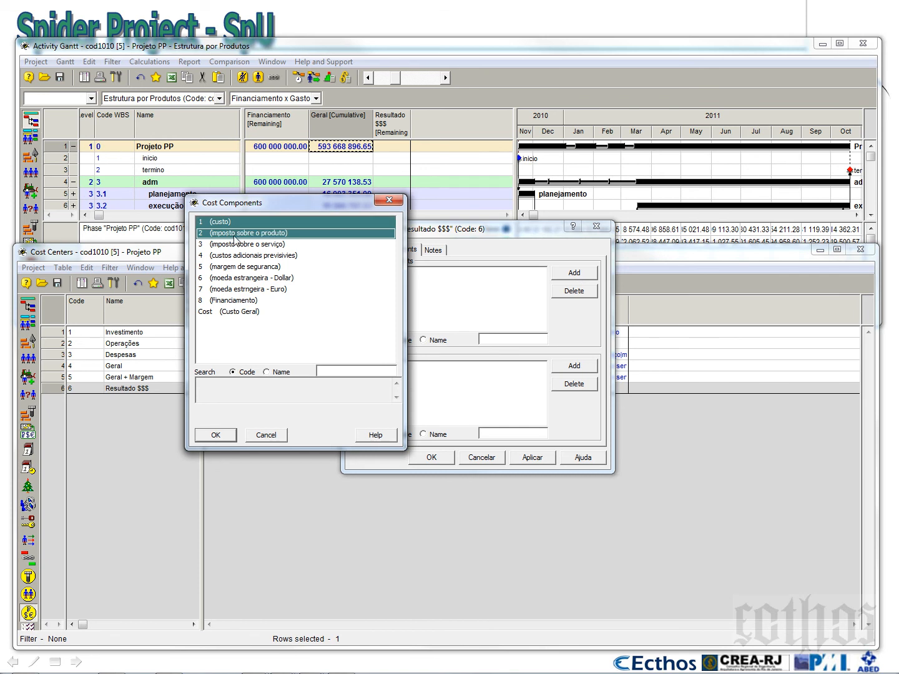
{"action": "left_click", "coordinate": [236, 245], "text": "ctrl"}
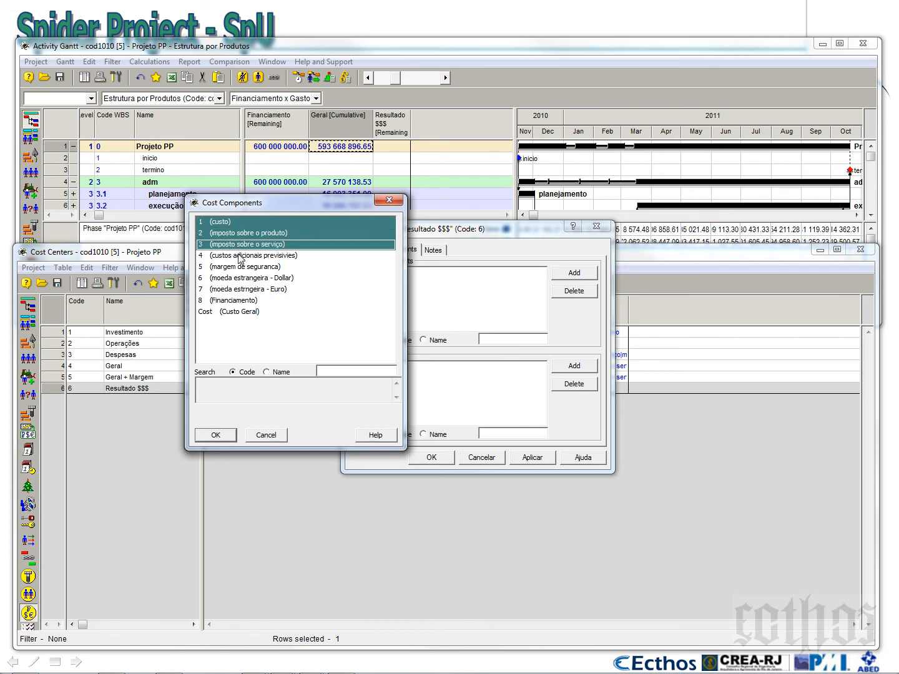
{"action": "left_click", "coordinate": [240, 256], "text": "ctrl"}
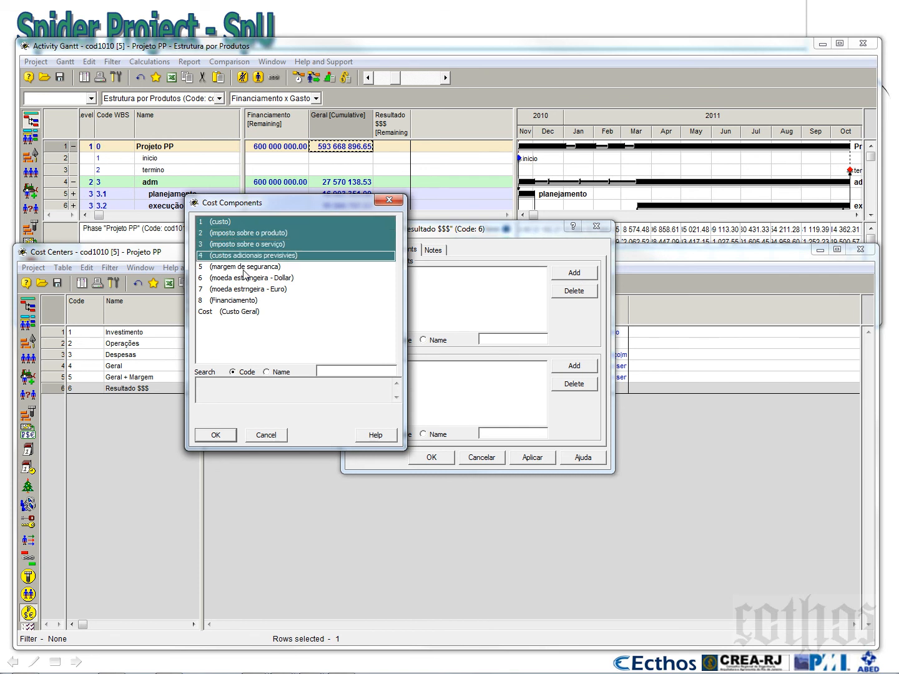
{"action": "left_click", "coordinate": [249, 279], "text": "ctrl"}
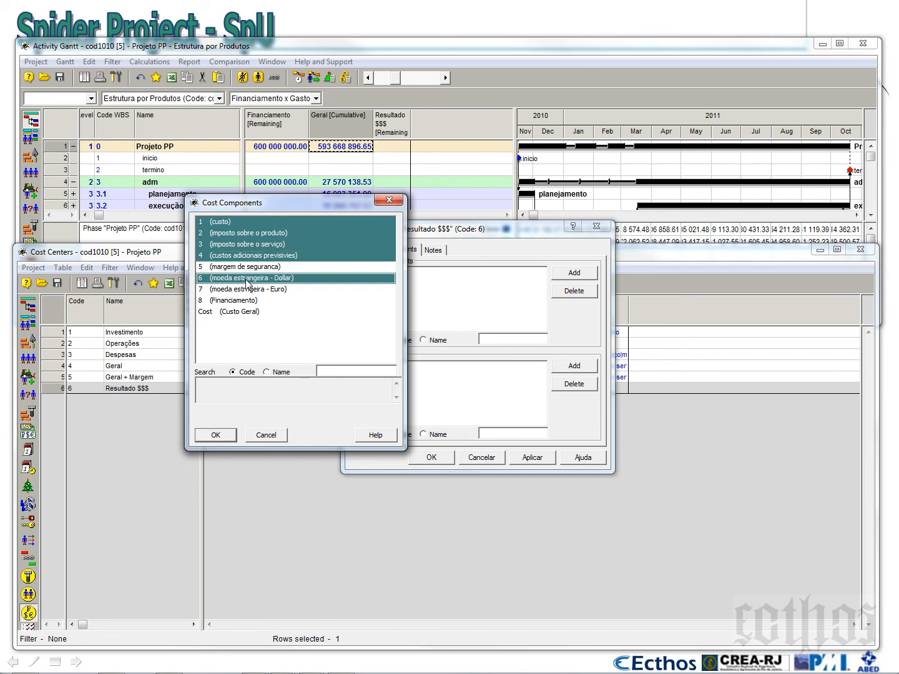
{"action": "left_click", "coordinate": [251, 289], "text": "ctrl"}
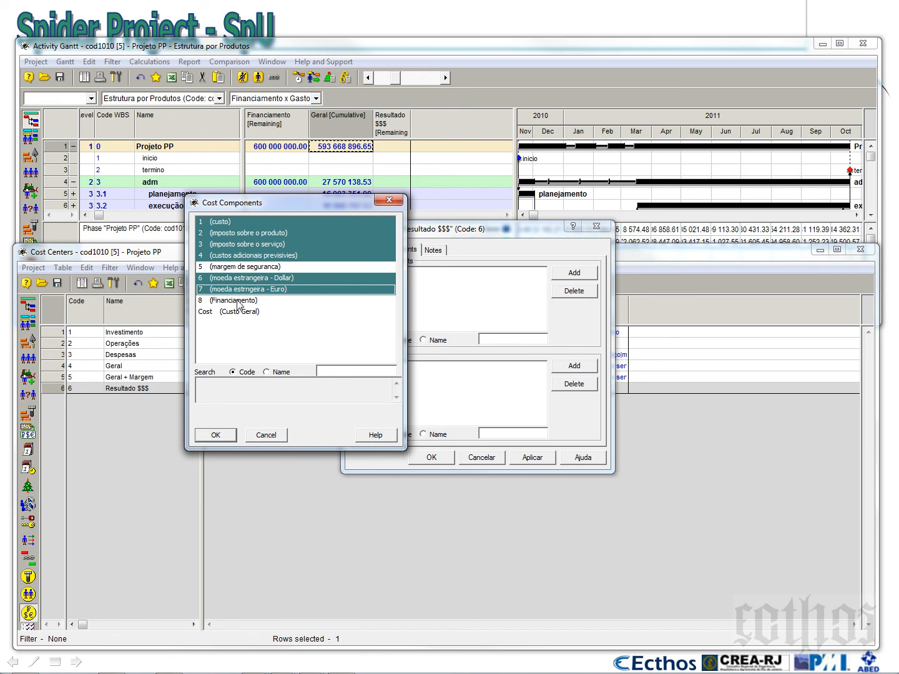
{"action": "left_click", "coordinate": [238, 300], "text": "ctrl"}
{"action": "left_click", "coordinate": [217, 436]}
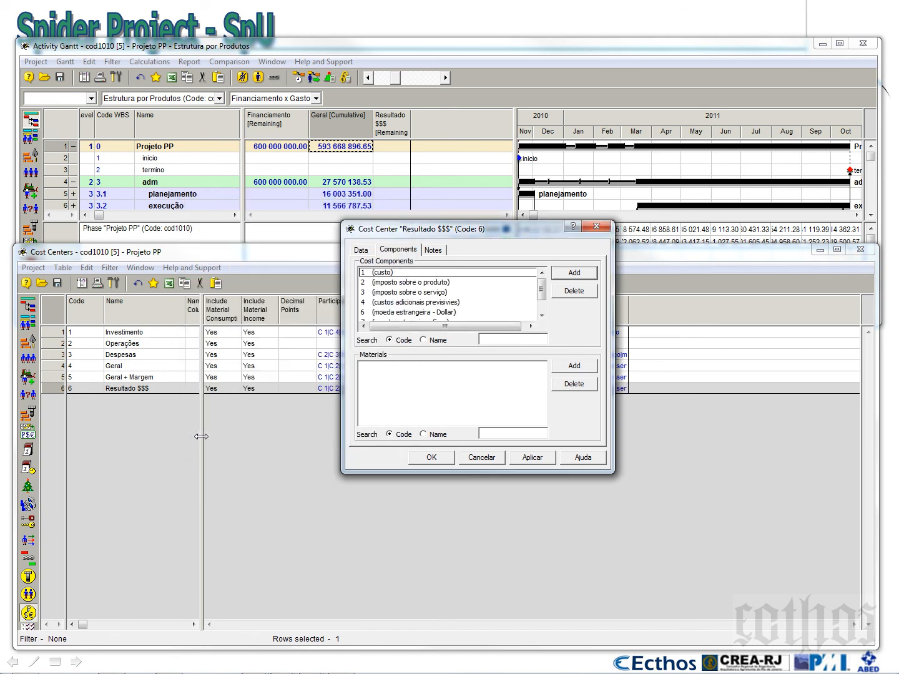
Add the materials from A (cimento) onward to the Resultado $$$ cost center and accept its properties
{"action": "left_click", "coordinate": [582, 367]}
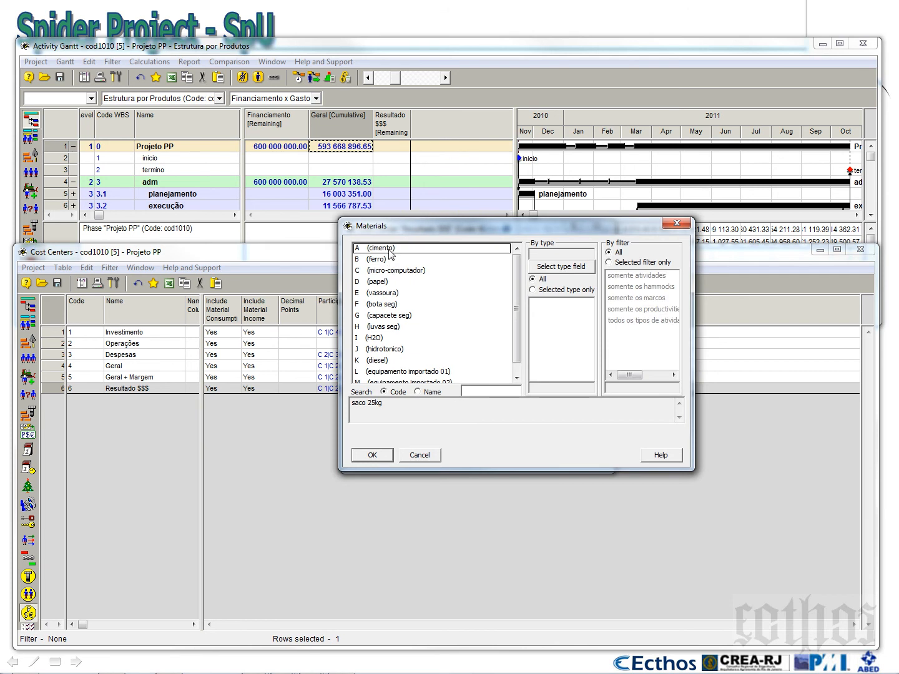
{"action": "left_click_drag", "start_coordinate": [394, 259], "coordinate": [402, 419]}
{"action": "left_click", "coordinate": [383, 451]}
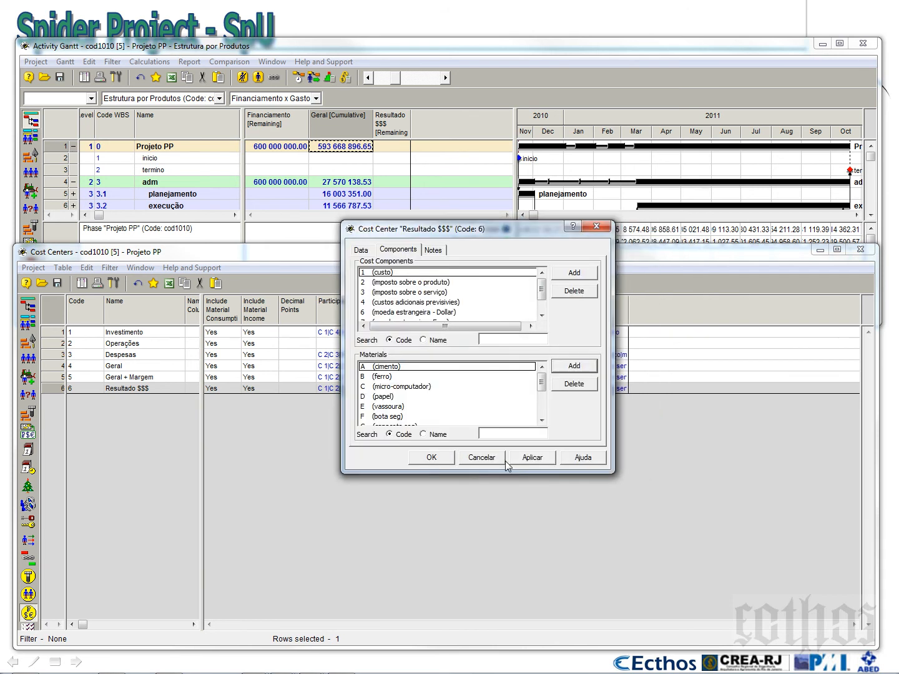
{"action": "left_click", "coordinate": [441, 463]}
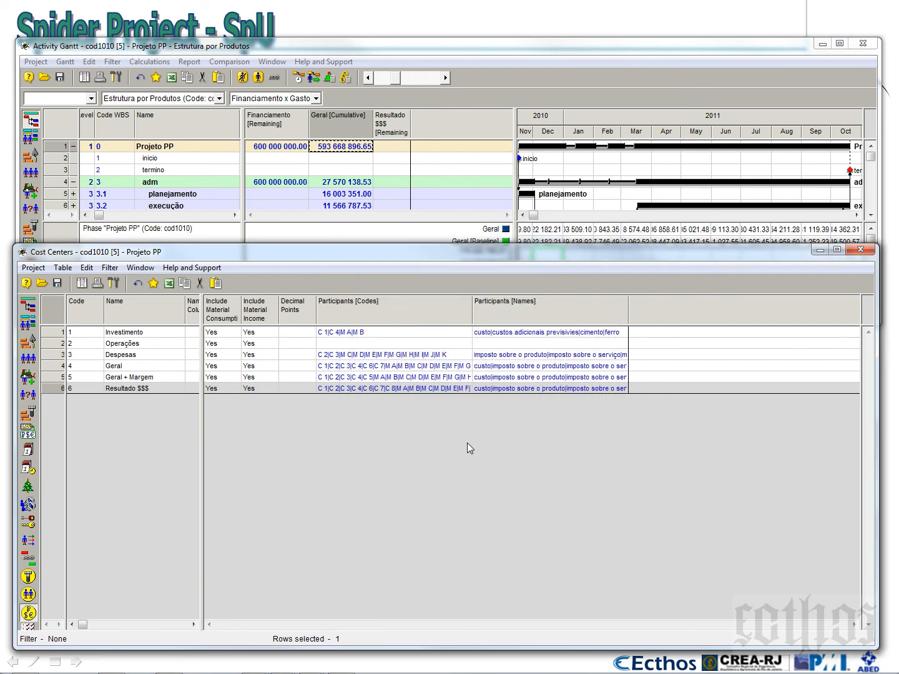
Shrink the Cost Centers window to uncover the Gantt and widen the Resultado $$$ [Remaining] column to fit its heading
{"action": "left_click_drag", "start_coordinate": [526, 243], "coordinate": [525, 462]}
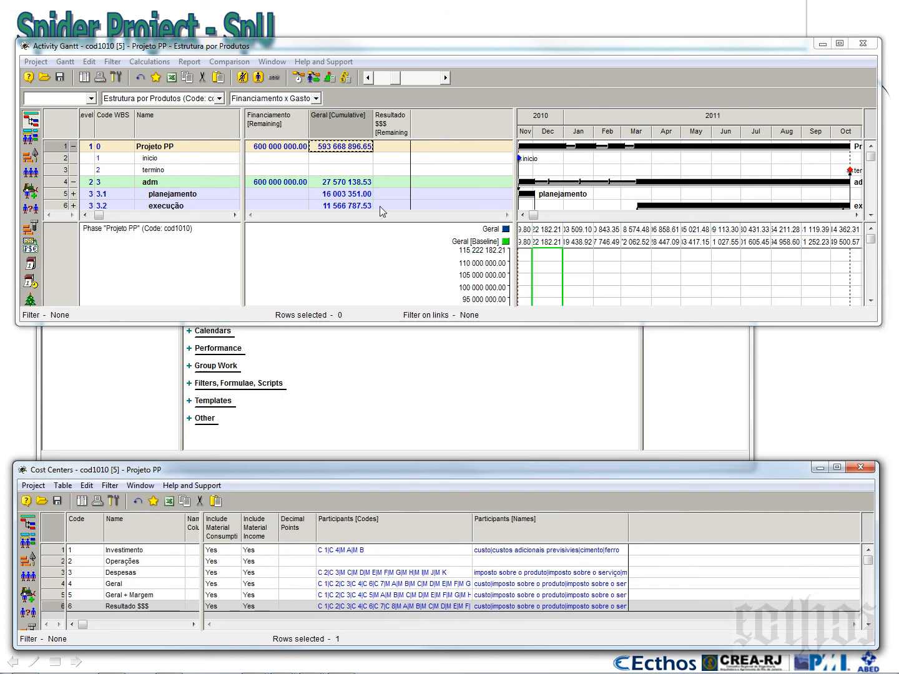
{"action": "left_click_drag", "start_coordinate": [411, 126], "coordinate": [423, 128]}
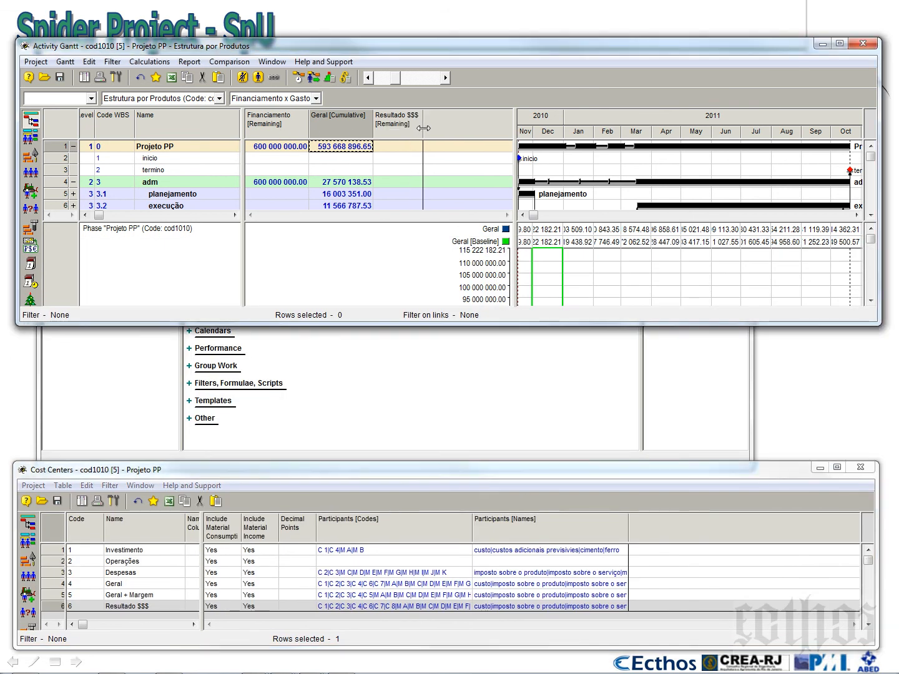
Run the cost and material calculation, close its report and widen the Resultado $$$ [Remaining] column to fit its amounts
{"action": "left_click", "coordinate": [346, 77]}
{"action": "left_click", "coordinate": [484, 473]}
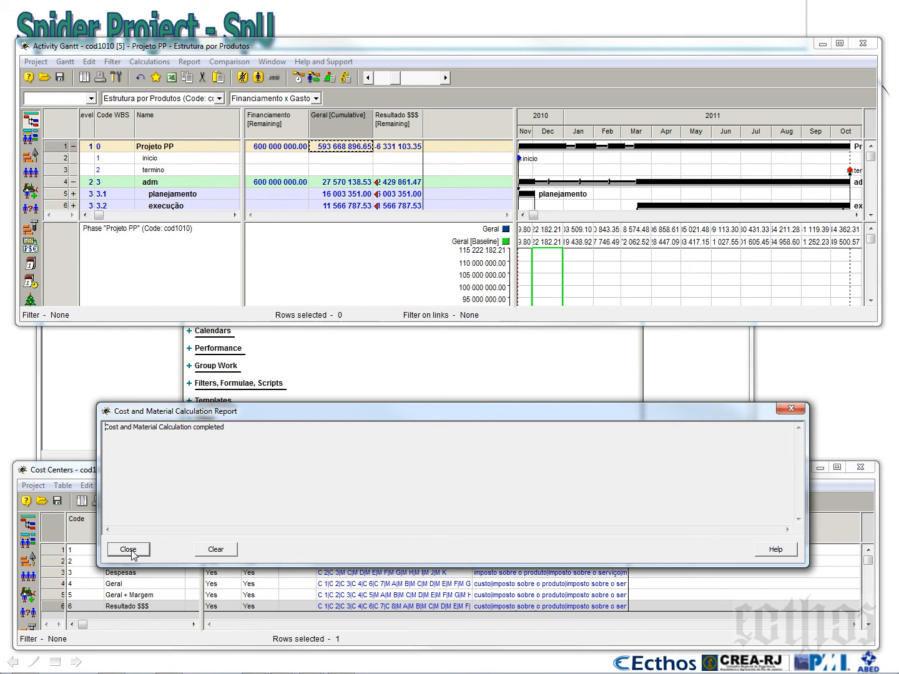
{"action": "left_click", "coordinate": [130, 552]}
{"action": "left_click", "coordinate": [424, 119]}
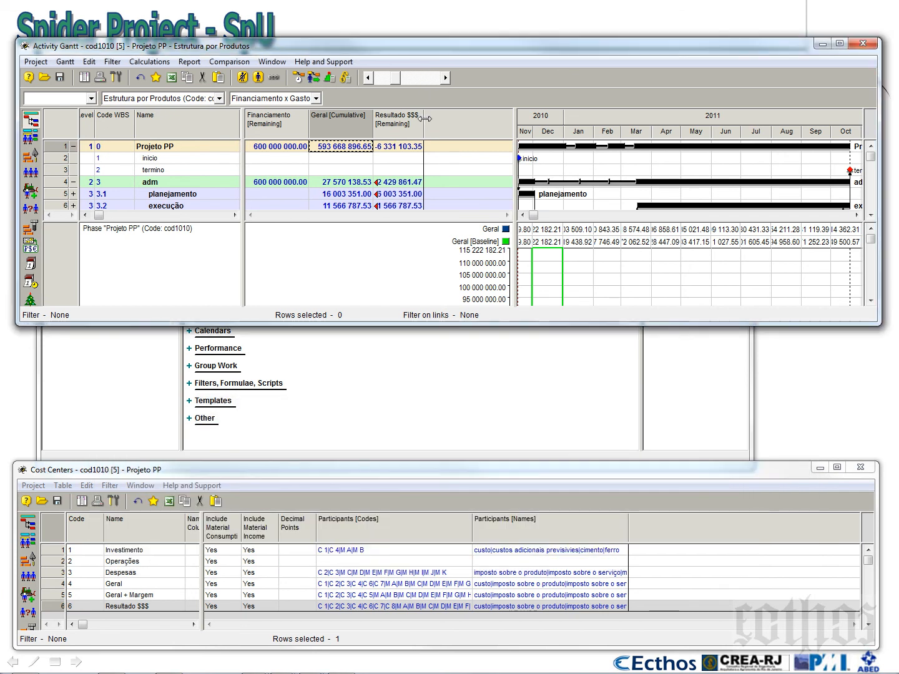
{"action": "left_click_drag", "start_coordinate": [424, 119], "coordinate": [434, 119]}
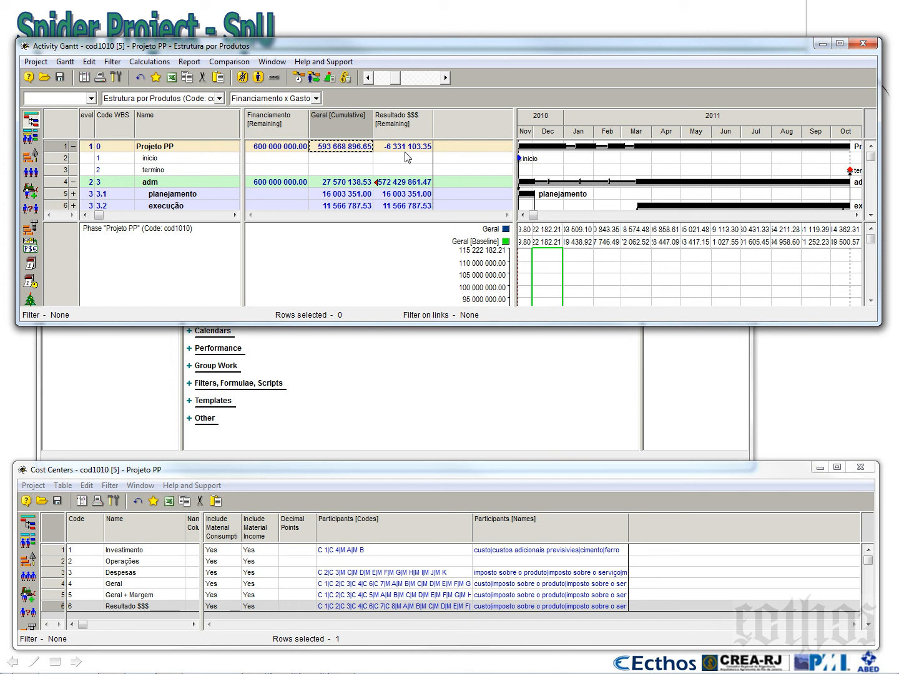
Compare Projeto PP's Financiamento [Remaining] amount with its Geral [Cumulative] cost
{"action": "left_click", "coordinate": [284, 149]}
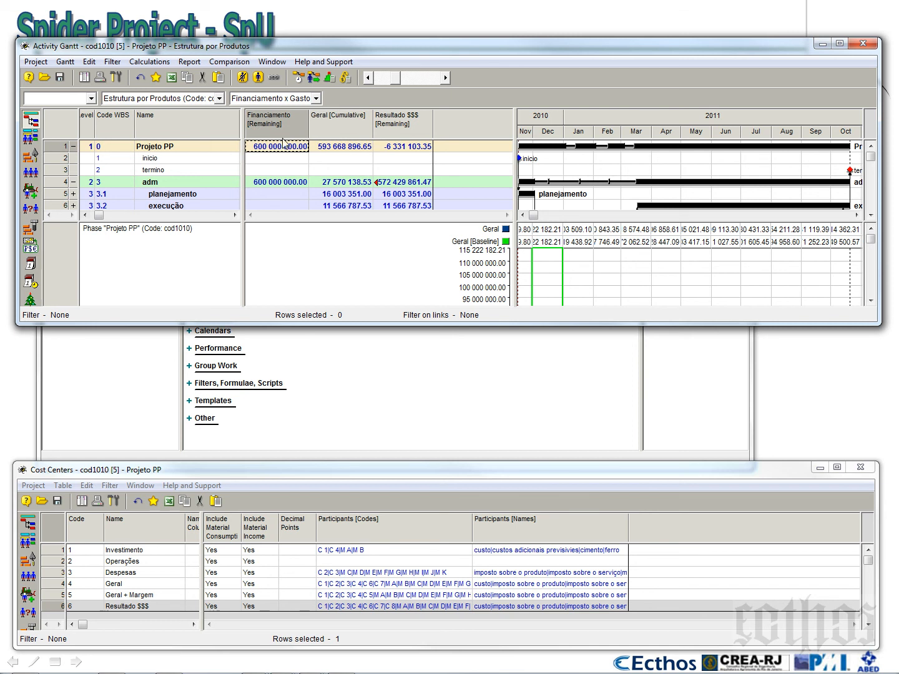
{"action": "left_click", "coordinate": [332, 150]}
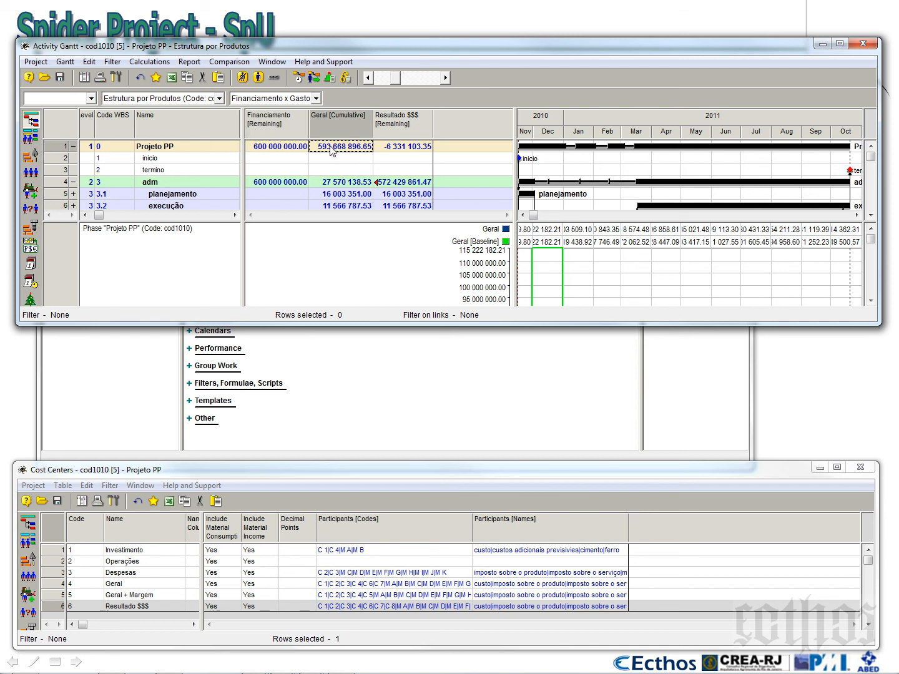
{"action": "left_click", "coordinate": [291, 149]}
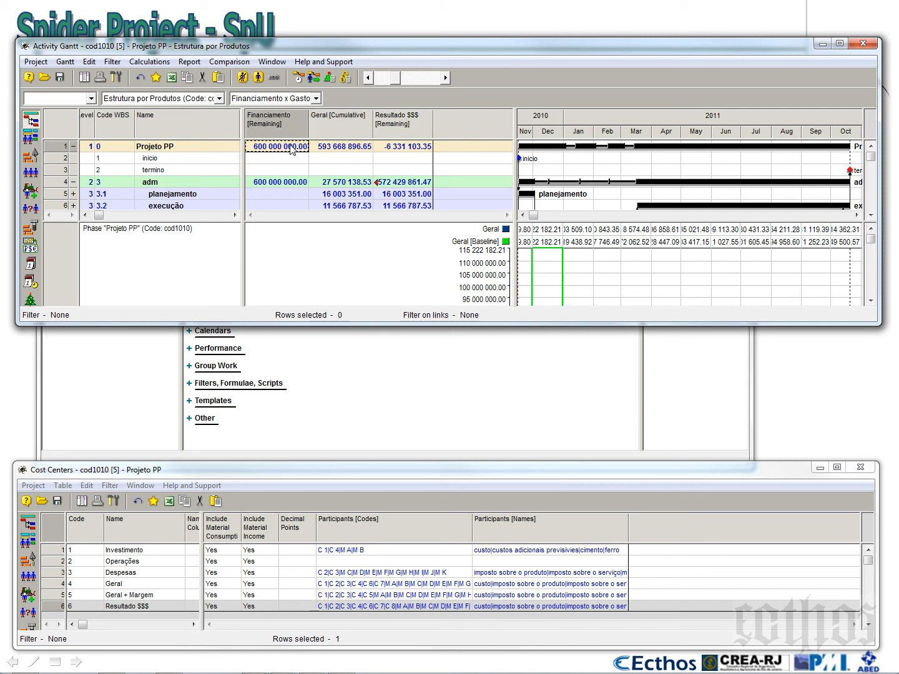
{"action": "left_click", "coordinate": [337, 126]}
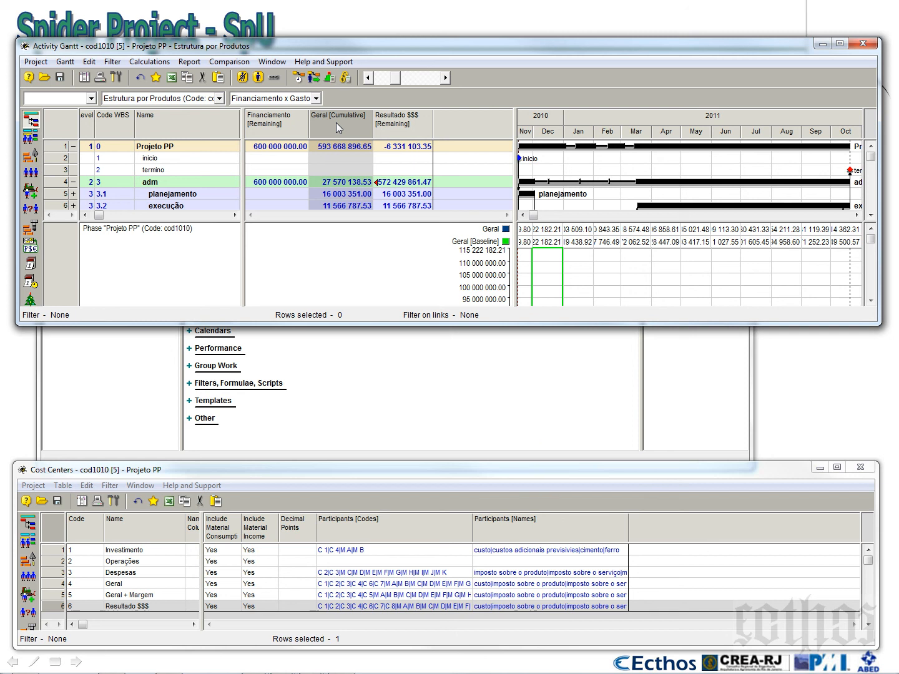
Widen the Resultado $$$ column slightly more and enlarge the Activity Gantt window downward to show all project rows
{"action": "left_click_drag", "start_coordinate": [433, 126], "coordinate": [440, 126]}
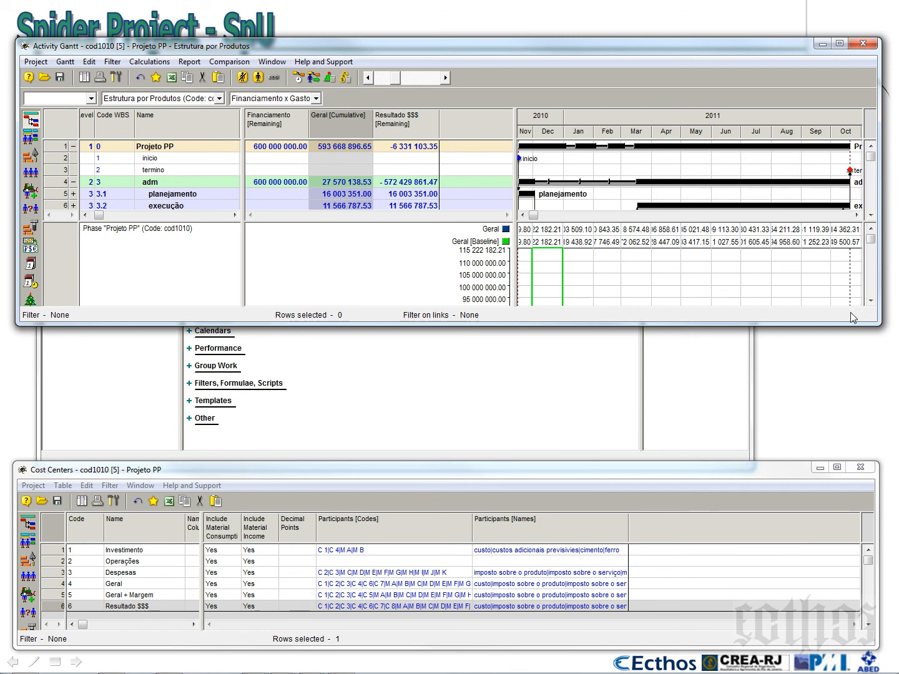
{"action": "left_click_drag", "start_coordinate": [845, 325], "coordinate": [829, 627]}
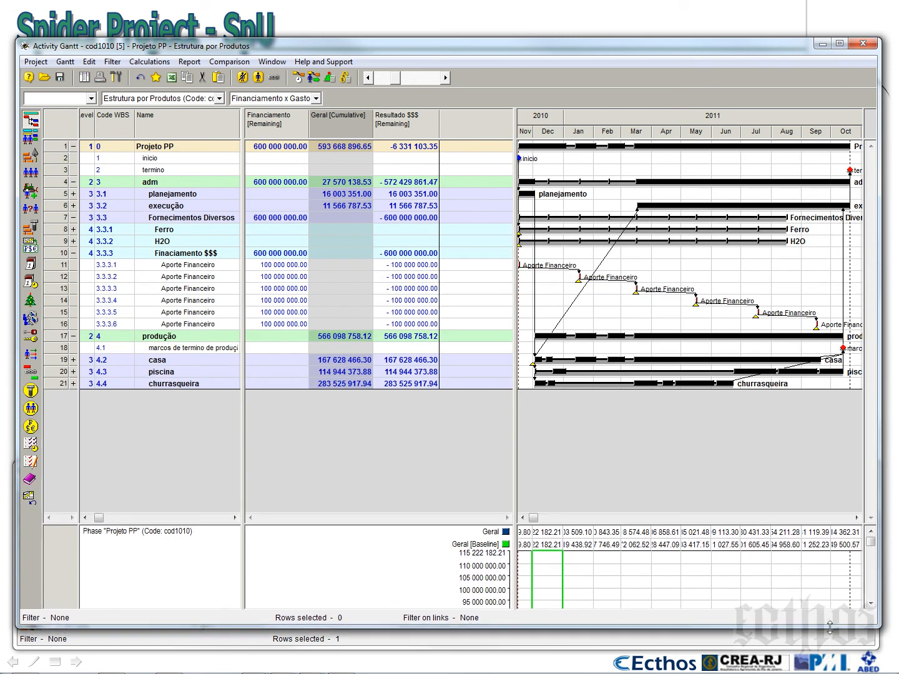
{"action": "left_click", "coordinate": [289, 148]}
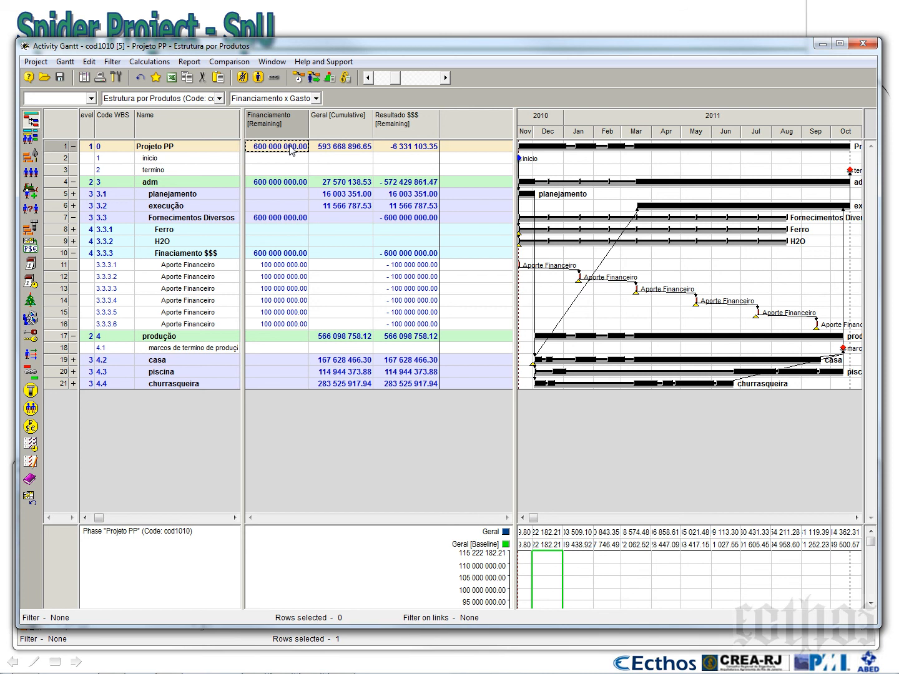
{"action": "left_click", "coordinate": [327, 147]}
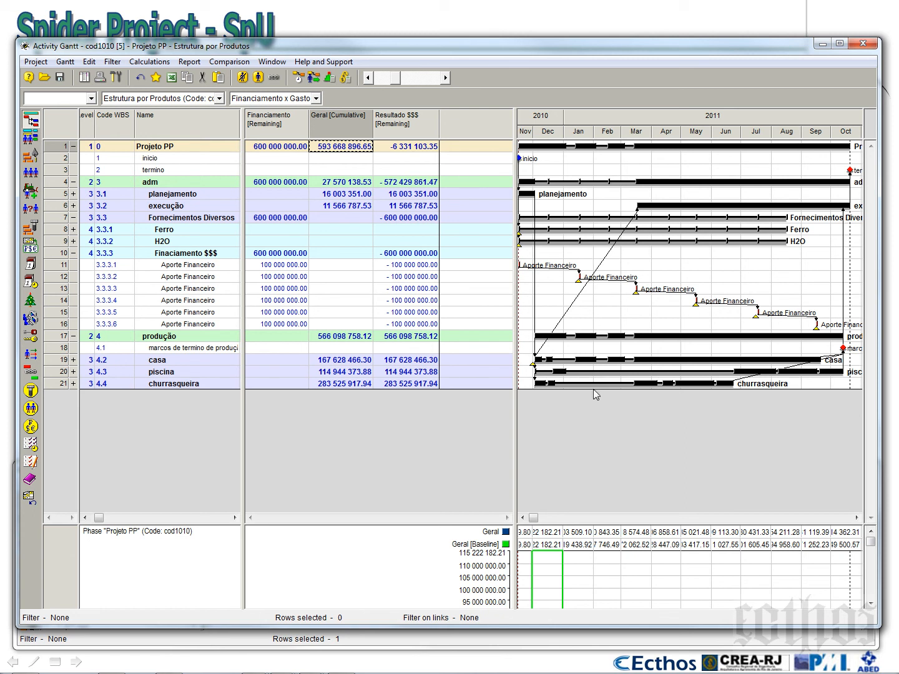
Delete the Geral cost diagram, select all Gantt rows and start a new general diagram for the Projeto PP phase
{"action": "right_click", "coordinate": [593, 564]}
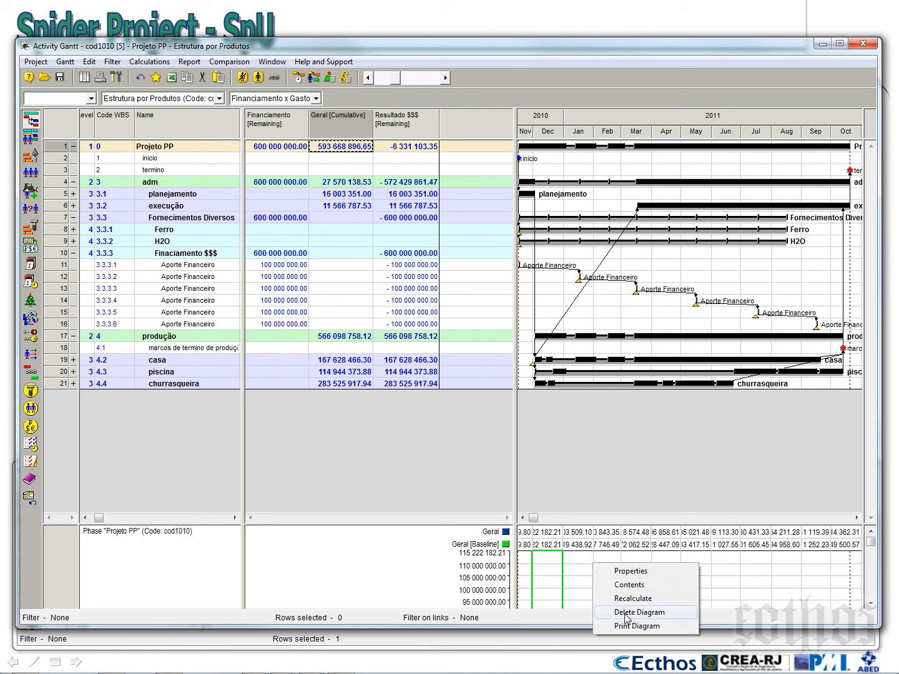
{"action": "left_click", "coordinate": [627, 614]}
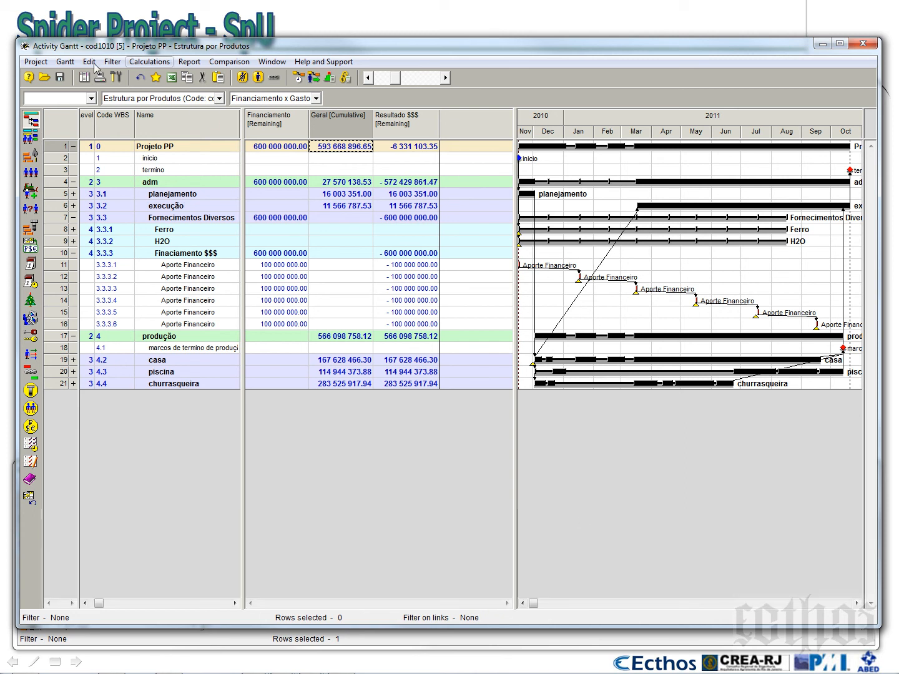
{"action": "left_click", "coordinate": [65, 61]}
{"action": "mouse_move", "coordinate": [71, 111]}
{"action": "left_click", "coordinate": [249, 136]}
{"action": "right_click", "coordinate": [61, 151]}
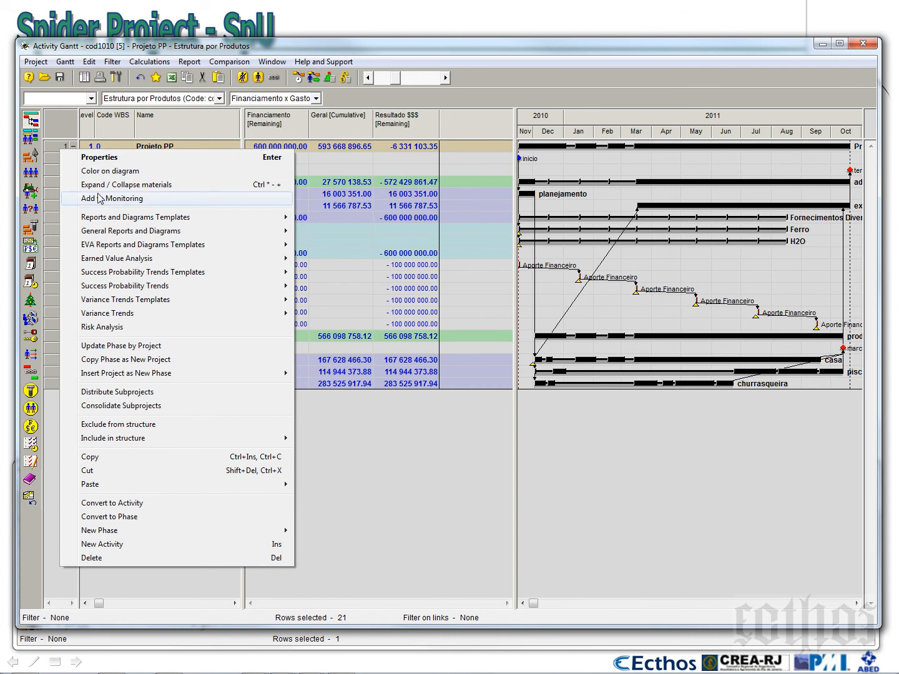
{"action": "mouse_move", "coordinate": [110, 231]}
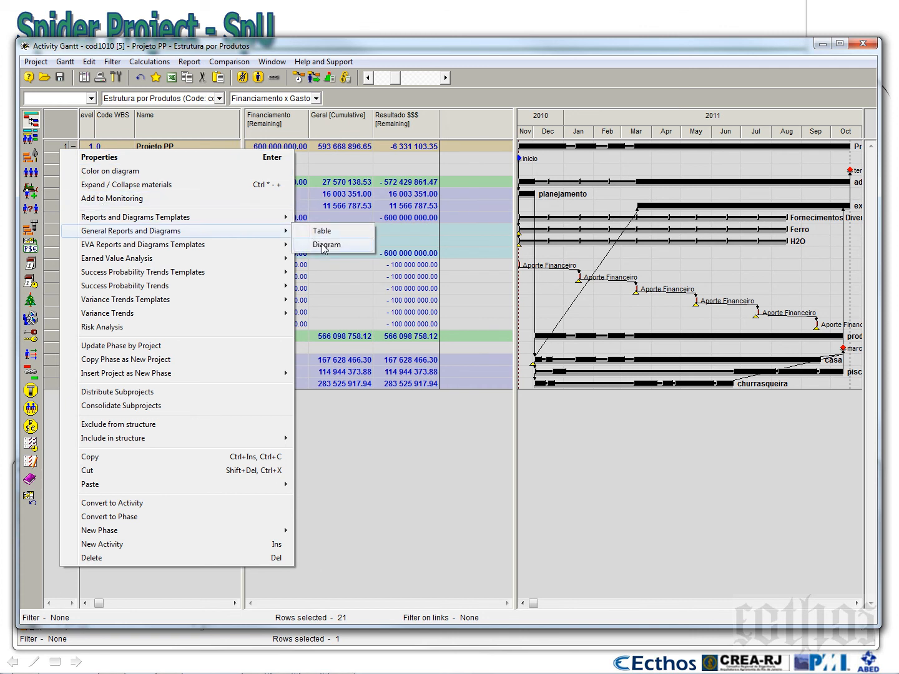
{"action": "left_click", "coordinate": [323, 244]}
{"action": "left_click_drag", "start_coordinate": [401, 129], "coordinate": [362, 146]}
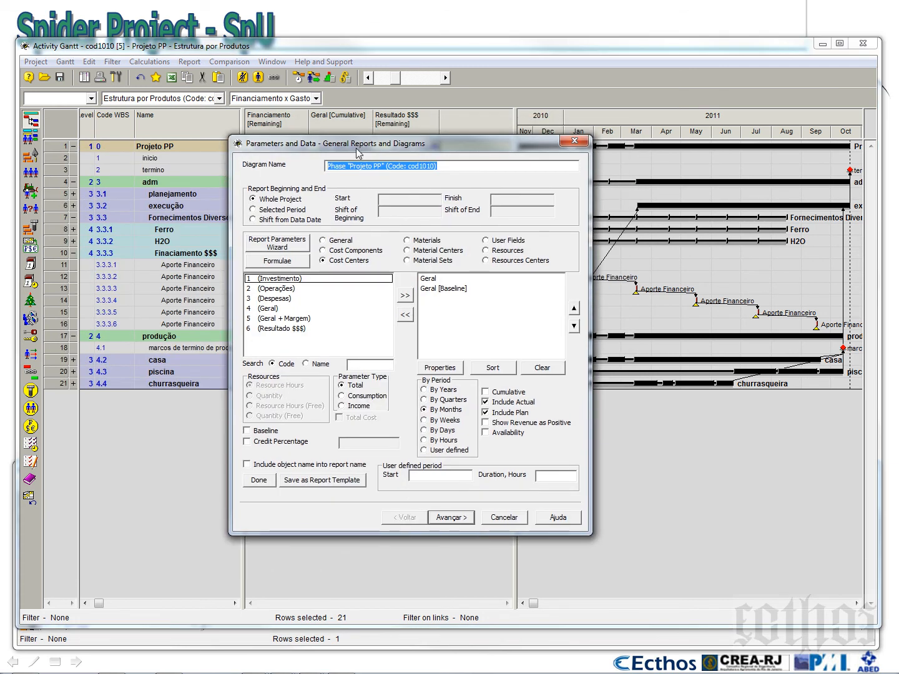
Replace Geral and Geral [Baseline] in the diagram contents with the Resultado $$$ cost center
{"action": "left_click_drag", "start_coordinate": [441, 280], "coordinate": [438, 294]}
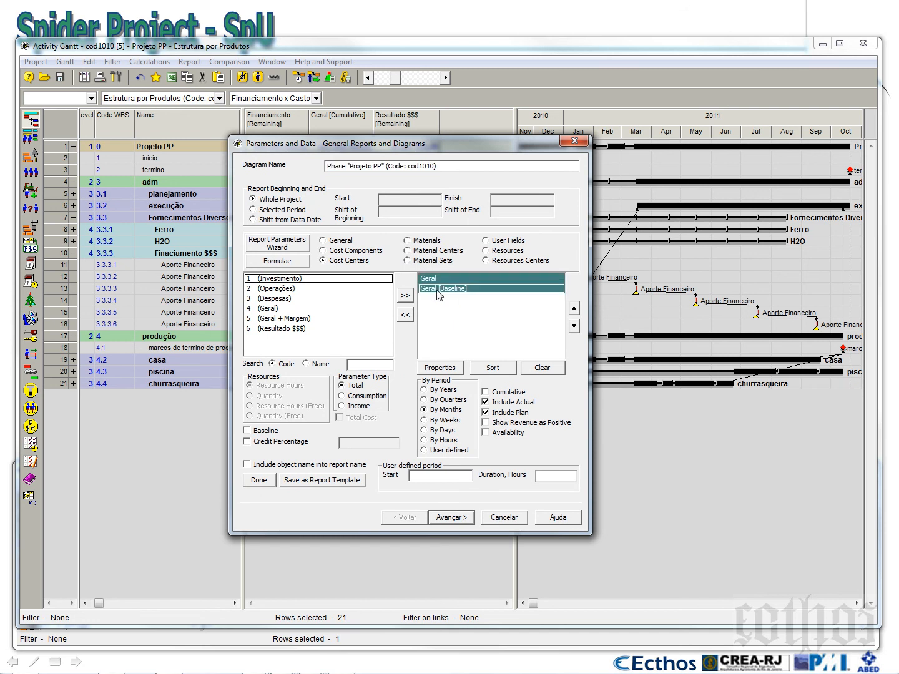
{"action": "left_click", "coordinate": [407, 317]}
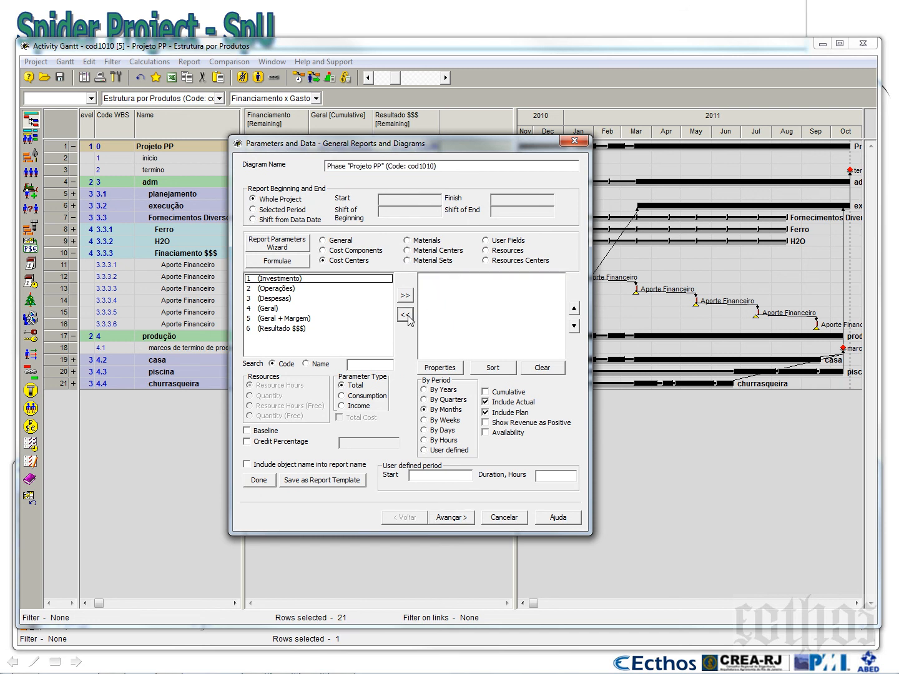
{"action": "left_click", "coordinate": [264, 330]}
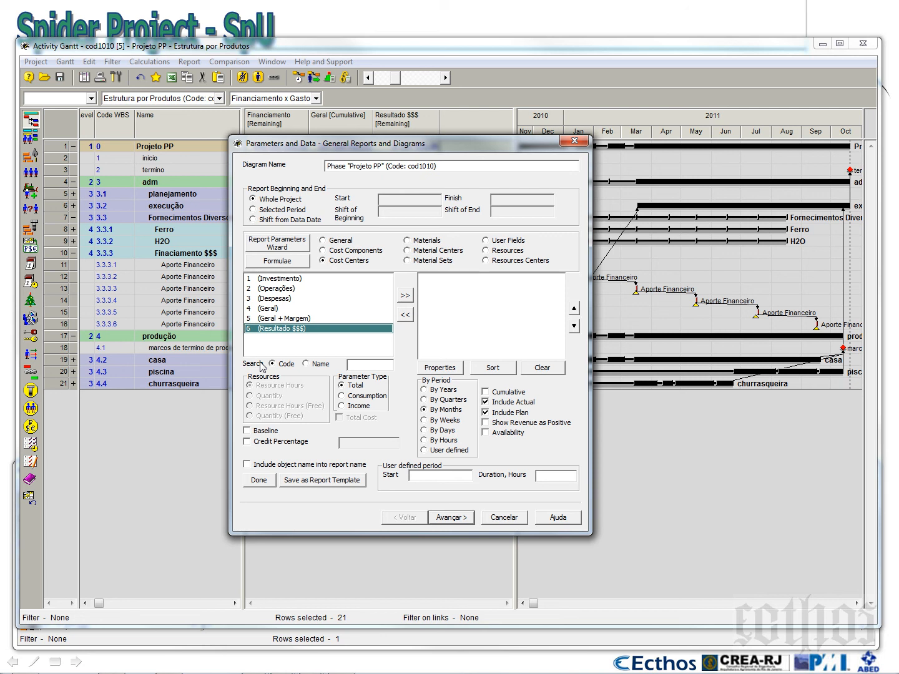
{"action": "left_click", "coordinate": [405, 295]}
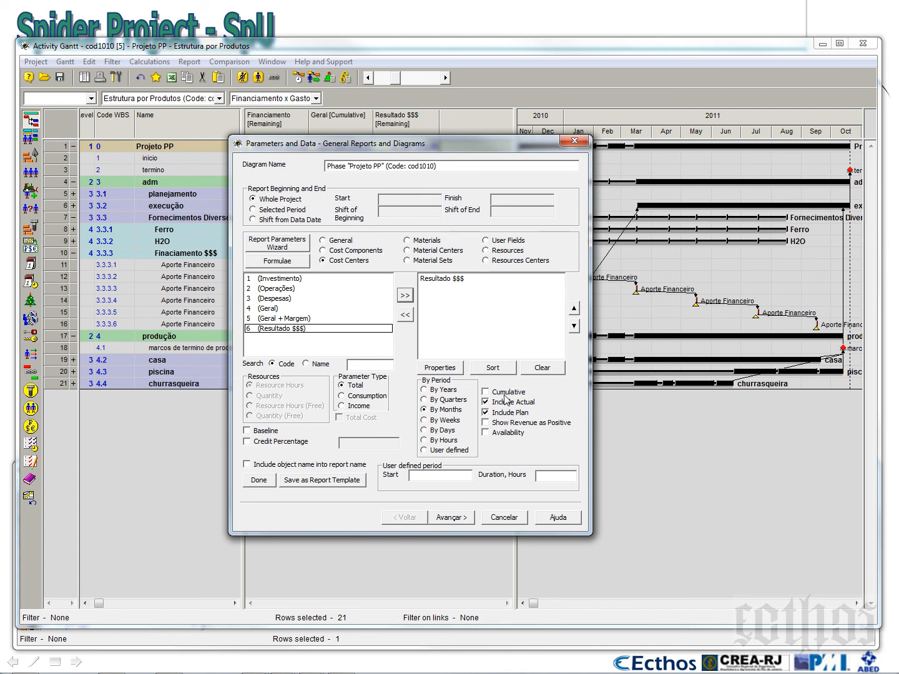
Review the diagram's parameters, keep the default appearance settings and generate the monthly Resultado $$$ diagram
{"action": "left_click", "coordinate": [449, 518]}
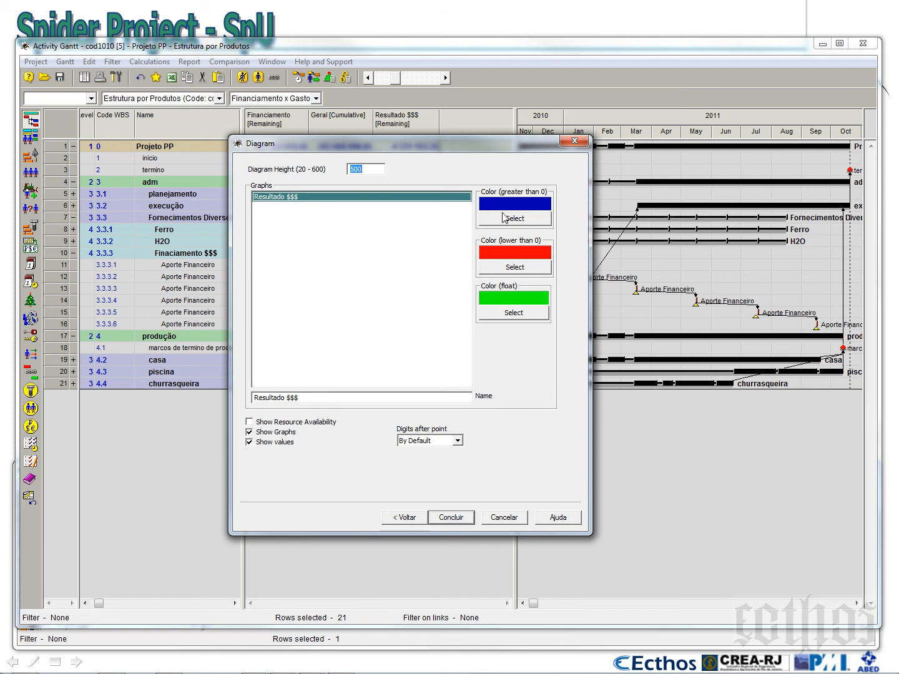
{"action": "left_click", "coordinate": [405, 518]}
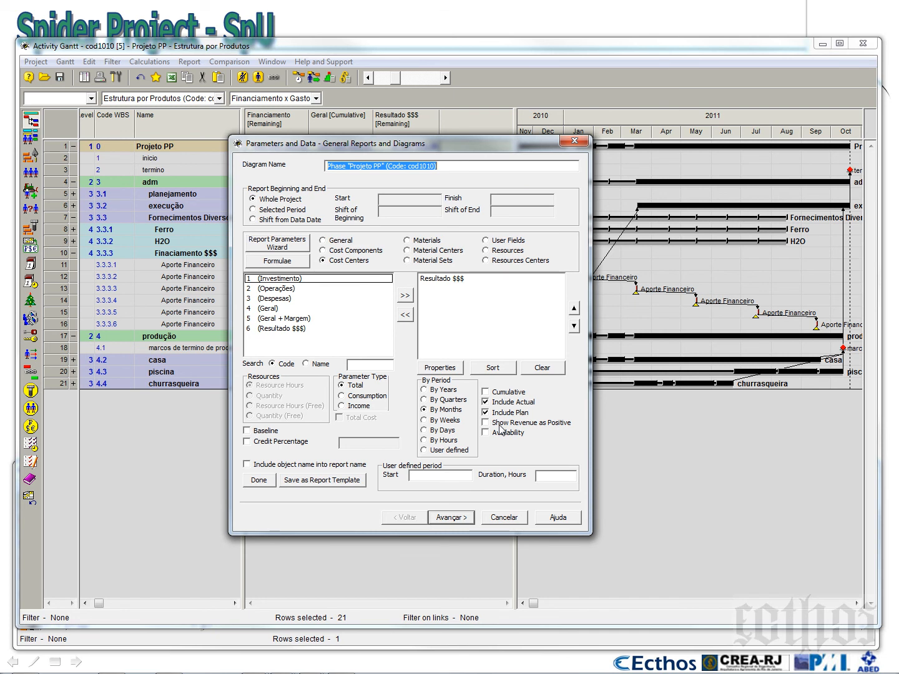
{"action": "left_click_drag", "start_coordinate": [396, 149], "coordinate": [571, 141]}
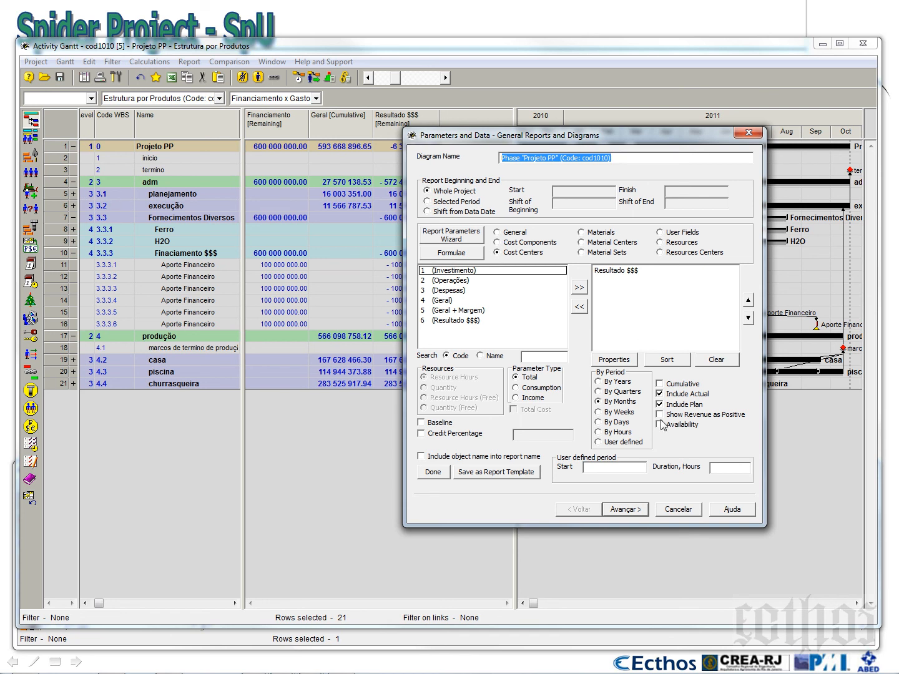
{"action": "left_click", "coordinate": [627, 510]}
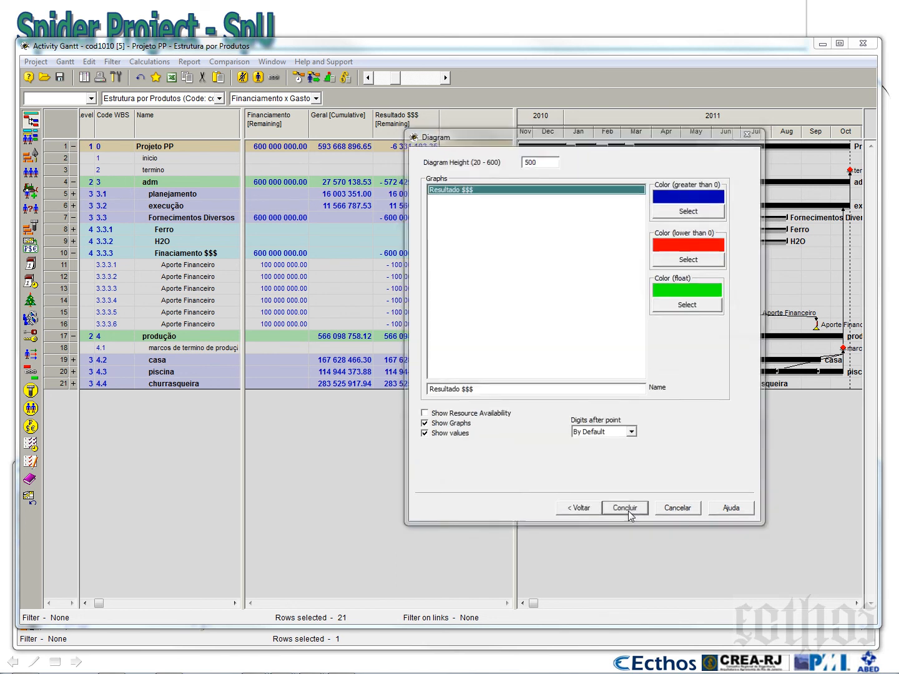
{"action": "left_click", "coordinate": [629, 511]}
Enlarge the diagram area in height and width and set the time scale's scrolling range to start at 01/11/2010 20:00
{"action": "left_click_drag", "start_coordinate": [553, 525], "coordinate": [569, 296]}
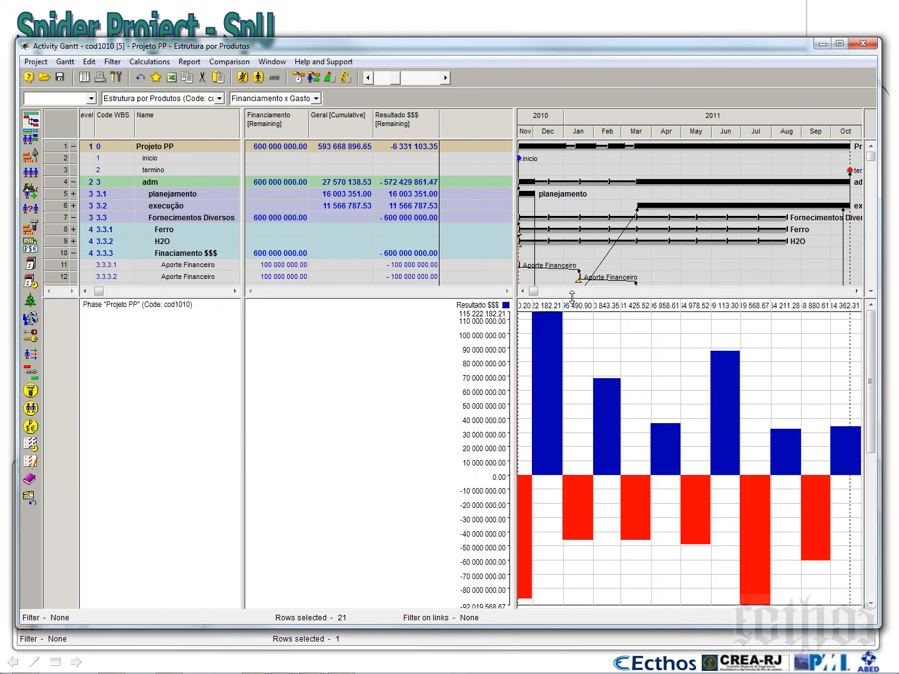
{"action": "left_click_drag", "start_coordinate": [516, 316], "coordinate": [459, 316]}
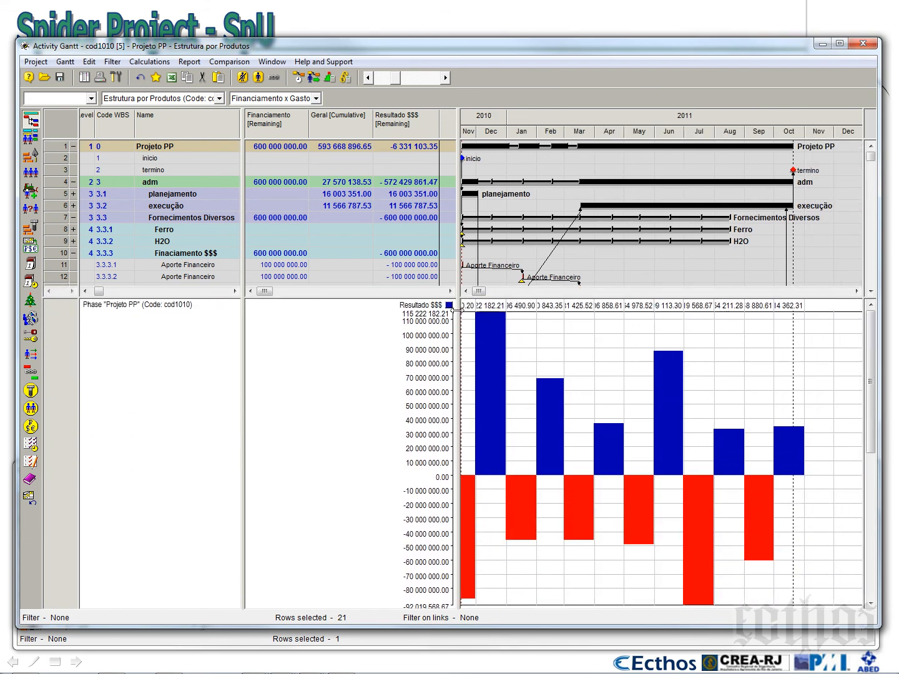
{"action": "right_click", "coordinate": [516, 117]}
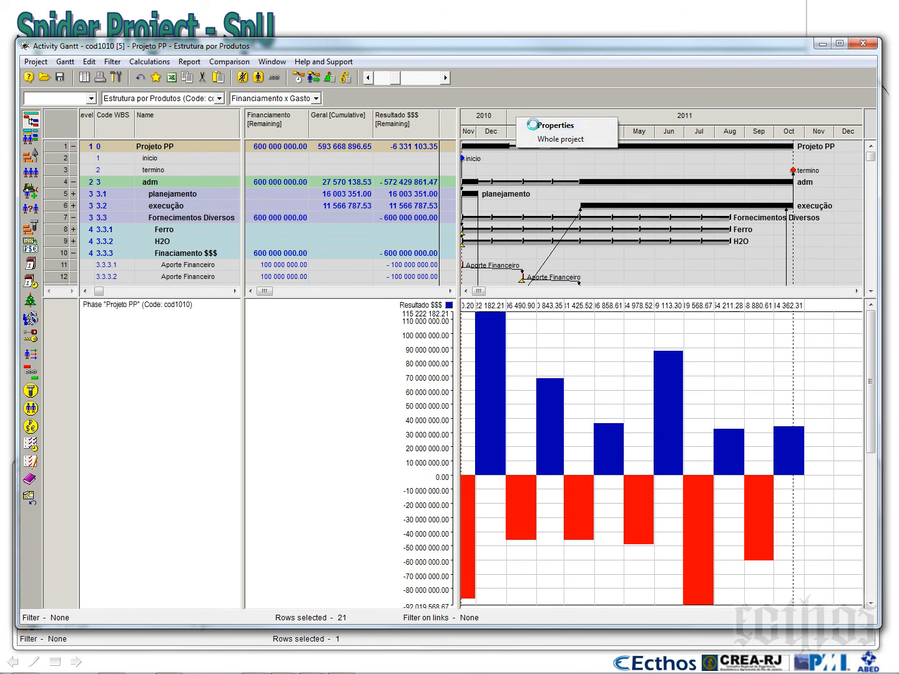
{"action": "left_click", "coordinate": [542, 125]}
{"action": "left_click", "coordinate": [470, 173]}
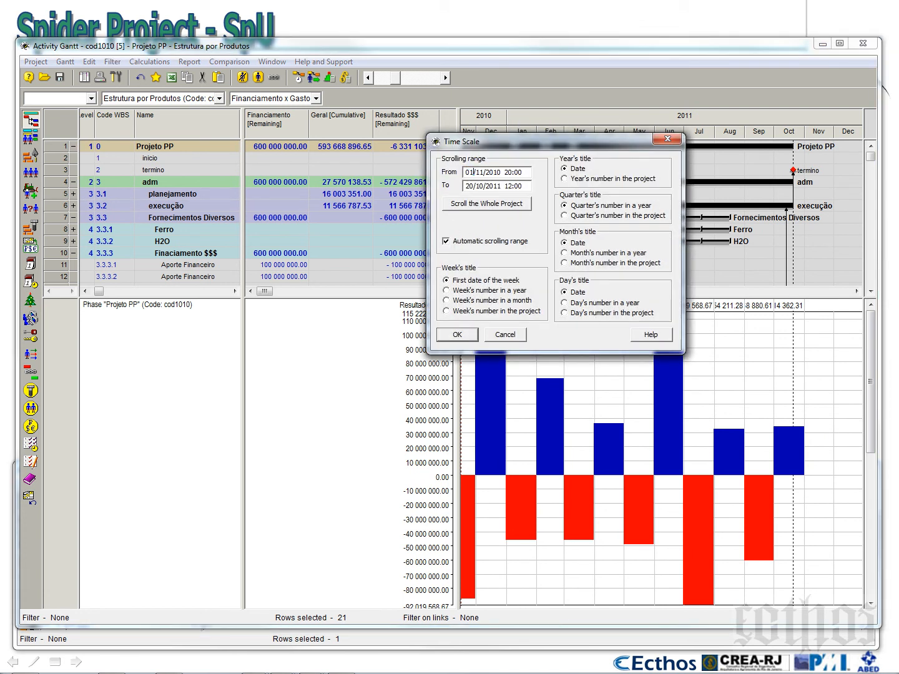
{"action": "left_click", "coordinate": [461, 336]}
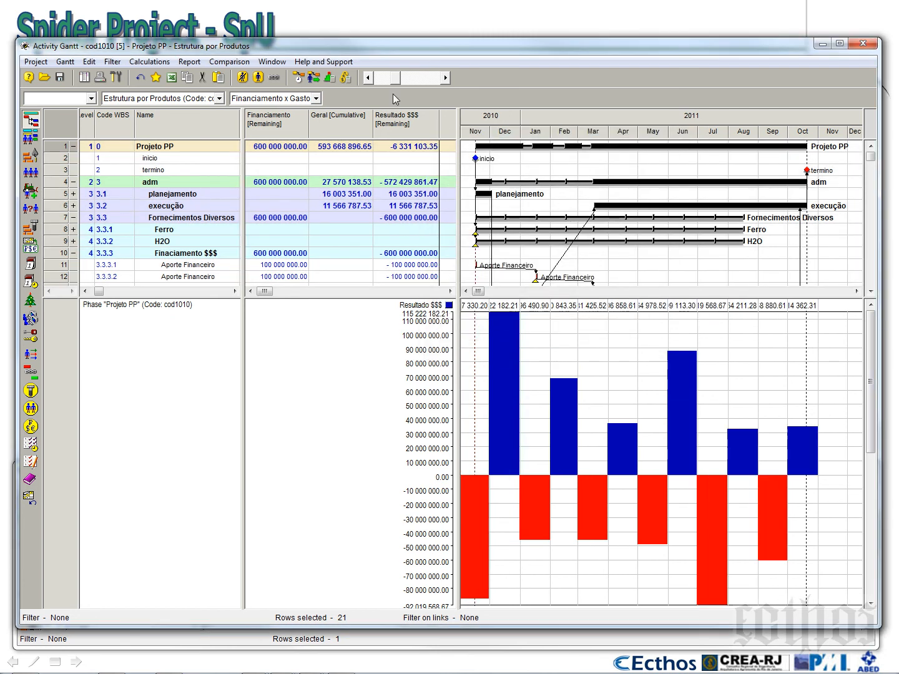
Stretch the time scale and widen the timeline area until the monthly Resultado $$$ values are fully readable
{"action": "left_click", "coordinate": [447, 80]}
{"action": "left_click", "coordinate": [447, 80]}
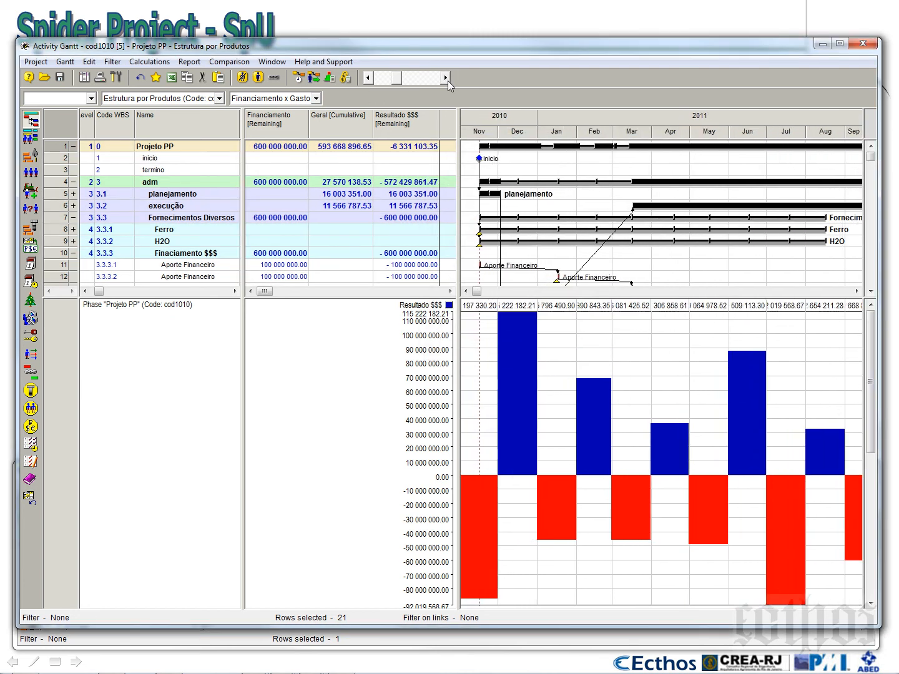
{"action": "left_click", "coordinate": [448, 80]}
{"action": "left_click", "coordinate": [447, 80]}
{"action": "left_click", "coordinate": [447, 80]}
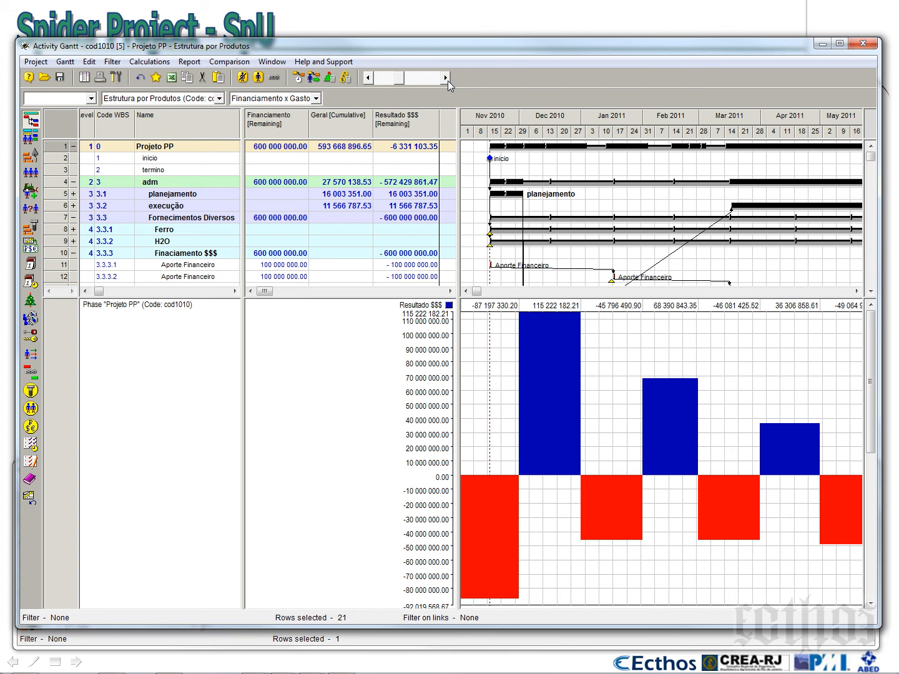
{"action": "left_click", "coordinate": [448, 81]}
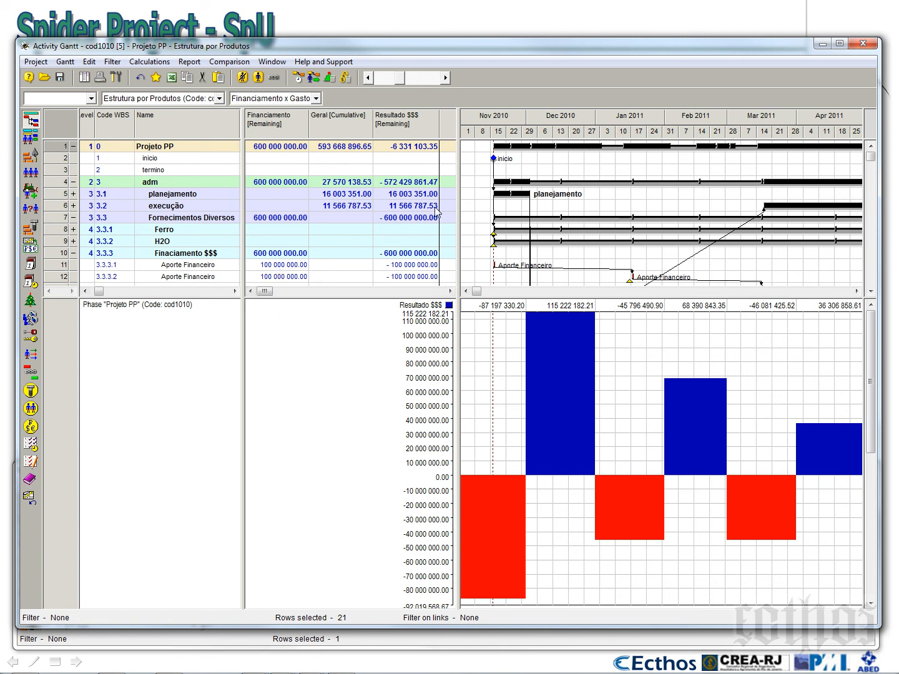
{"action": "left_click_drag", "start_coordinate": [459, 225], "coordinate": [258, 241]}
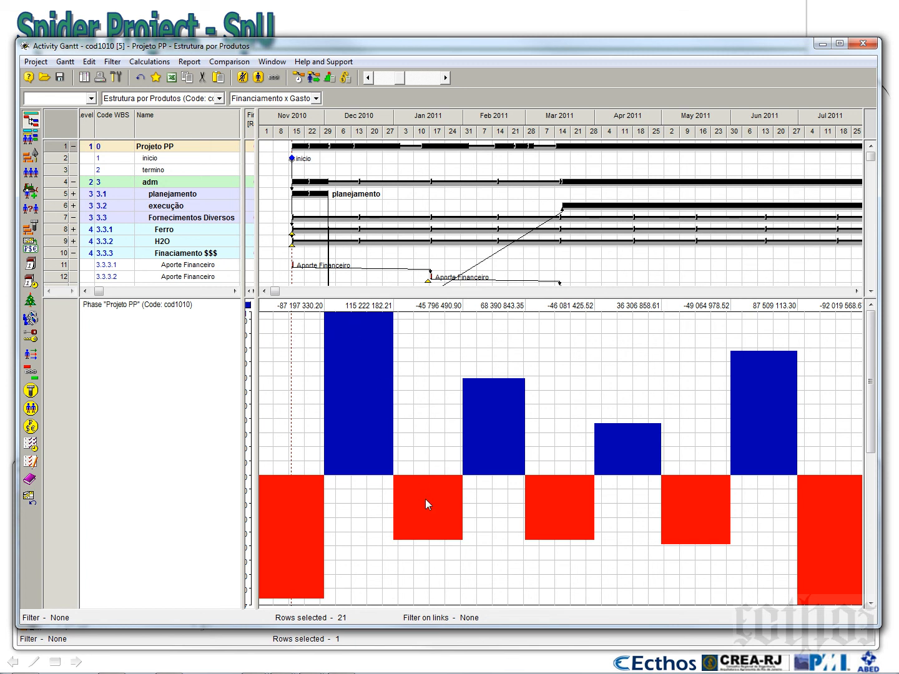
Enable Show Revenue as Positive in the Resultado $$$ diagram's contents and regenerate the monthly diagram
{"action": "right_click", "coordinate": [433, 357]}
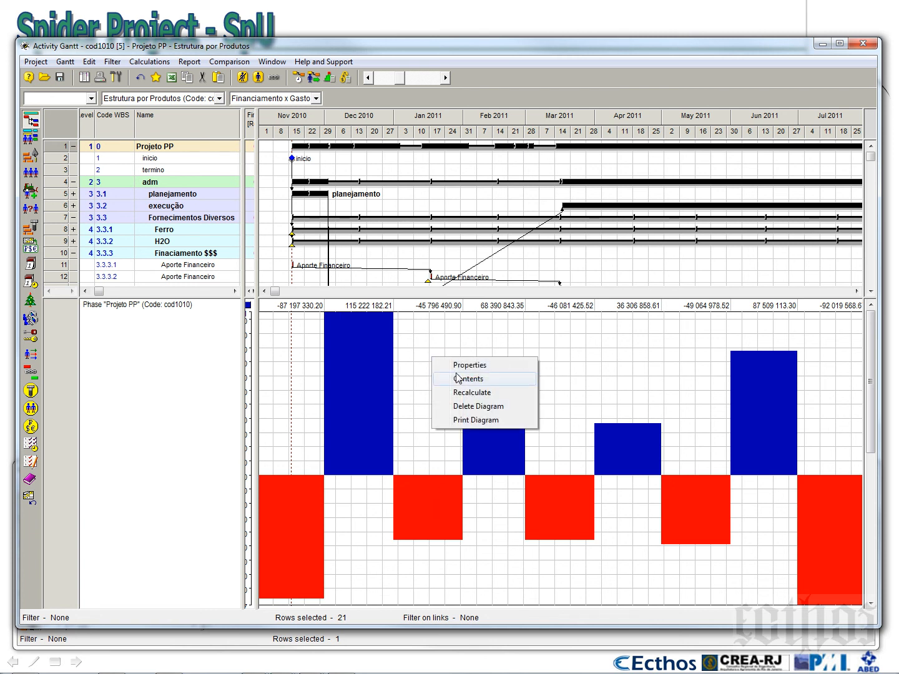
{"action": "left_click", "coordinate": [459, 379]}
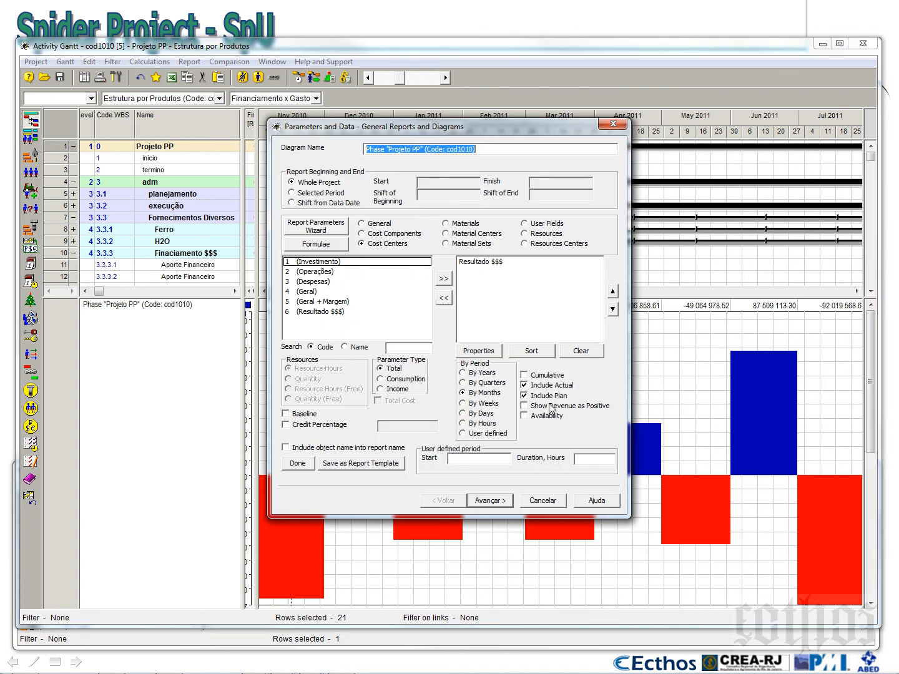
{"action": "left_click", "coordinate": [485, 500]}
{"action": "left_click", "coordinate": [483, 498]}
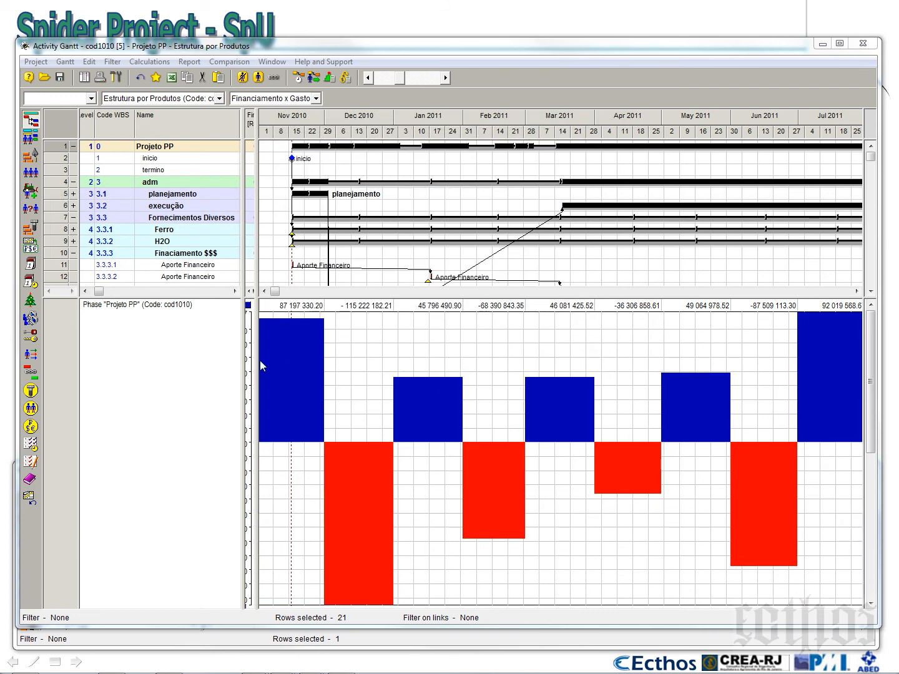
Widen the table area to expose the diagram's value axis and compress the time scale until November 2010 to October 2011 fits
{"action": "left_click_drag", "start_coordinate": [257, 361], "coordinate": [326, 368]}
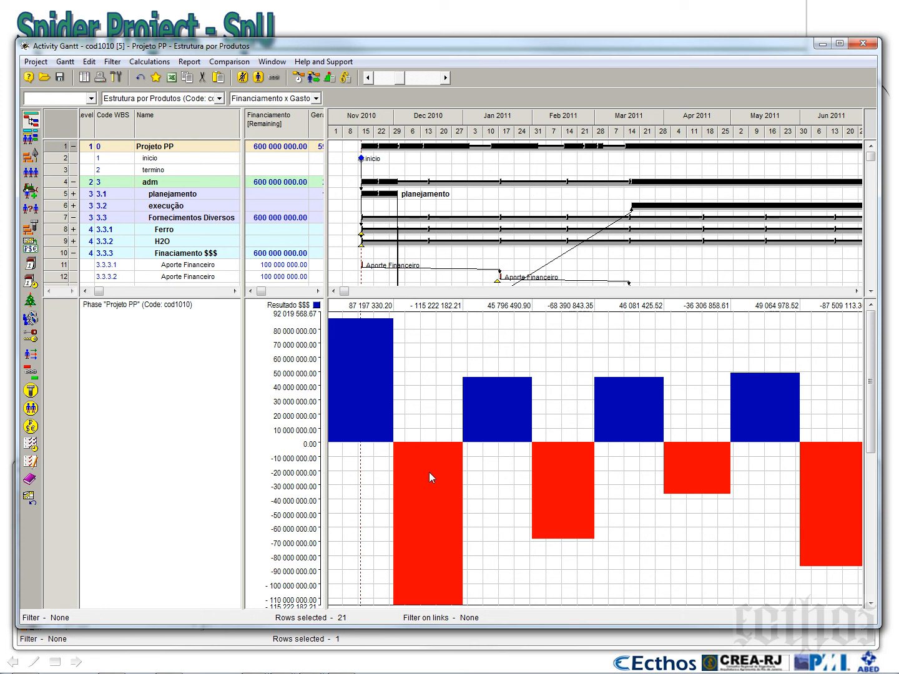
{"action": "left_click", "coordinate": [369, 82]}
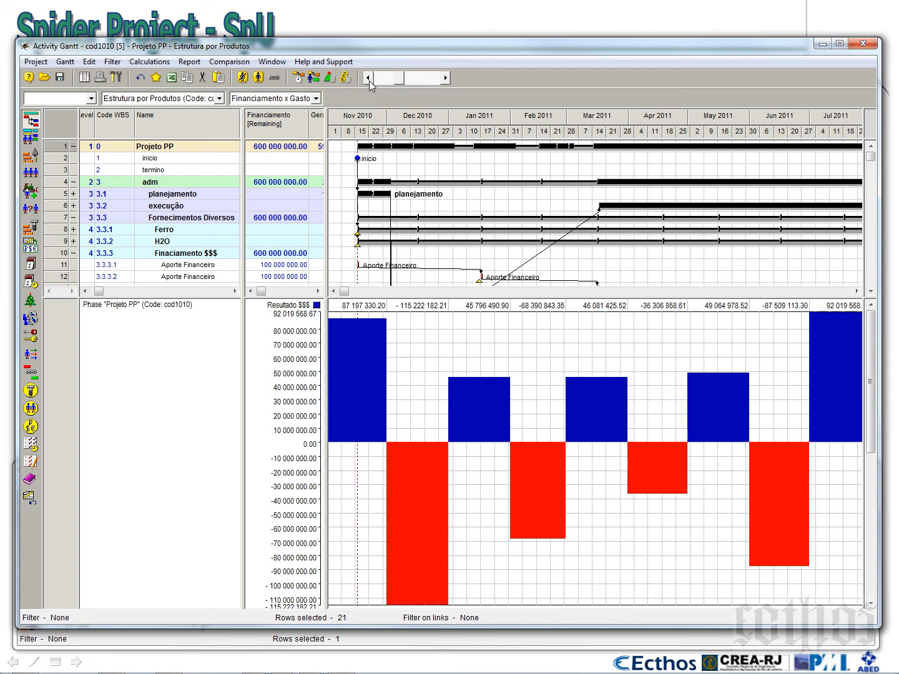
{"action": "left_click", "coordinate": [369, 82]}
{"action": "left_click", "coordinate": [369, 82]}
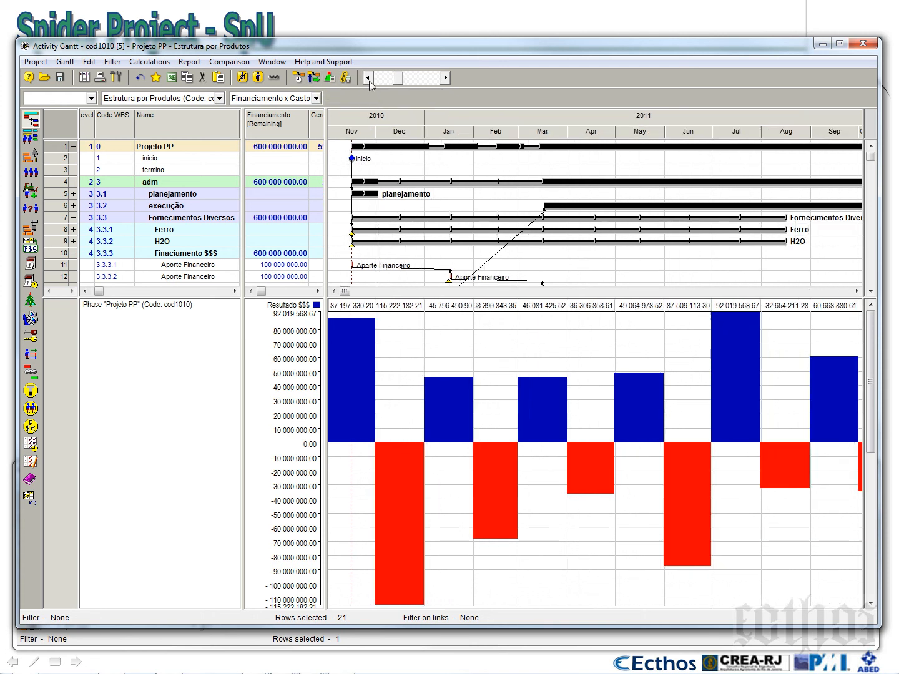
{"action": "left_click", "coordinate": [369, 81]}
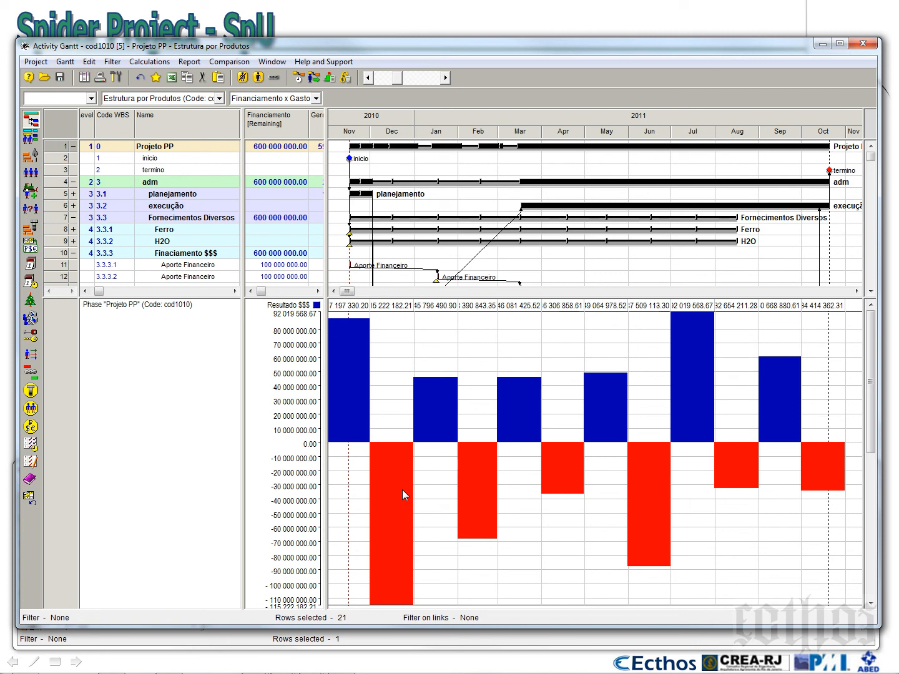
Enable Cumulative in the Resultado $$$ diagram's contents and regenerate it with the existing appearance settings
{"action": "right_click", "coordinate": [462, 346]}
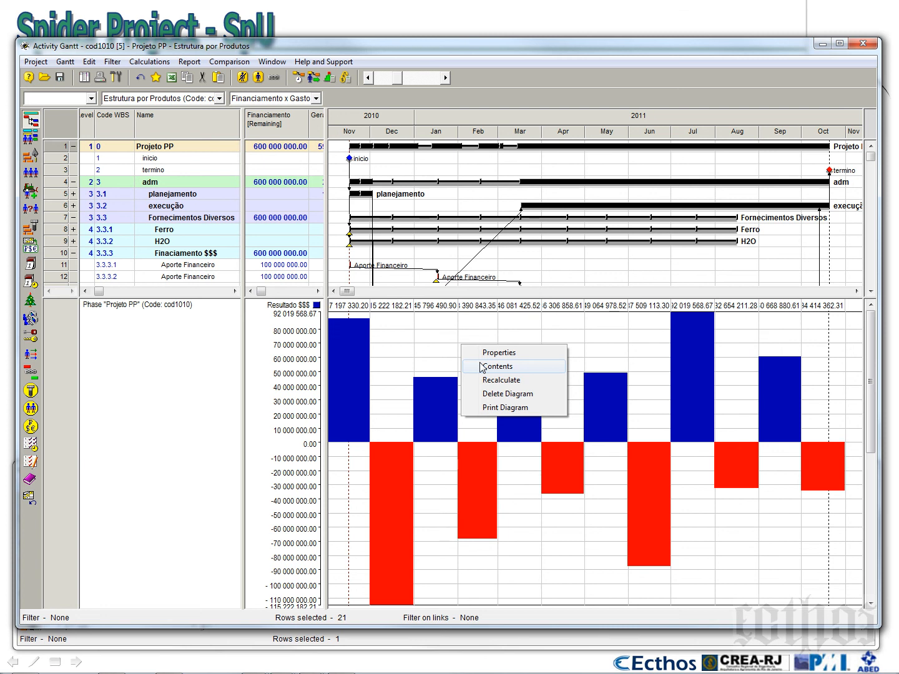
{"action": "left_click", "coordinate": [482, 368]}
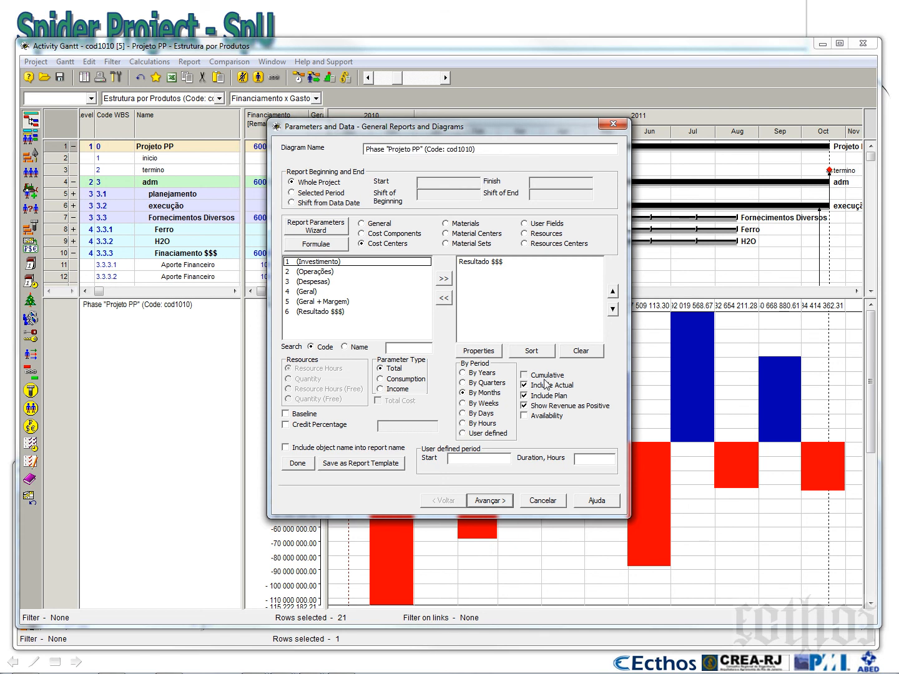
{"action": "left_click", "coordinate": [503, 503]}
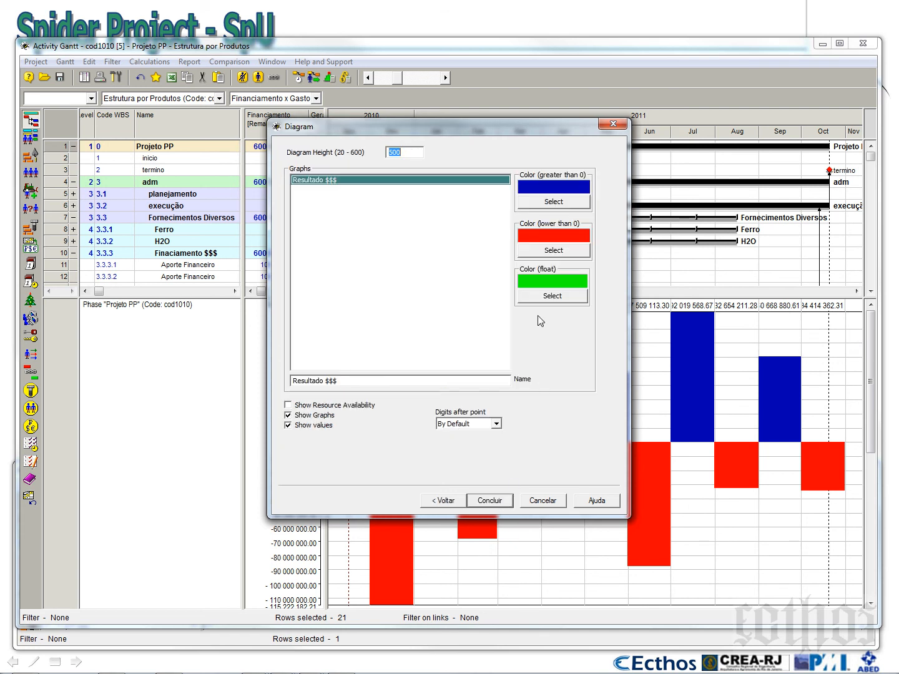
{"action": "left_click", "coordinate": [491, 502]}
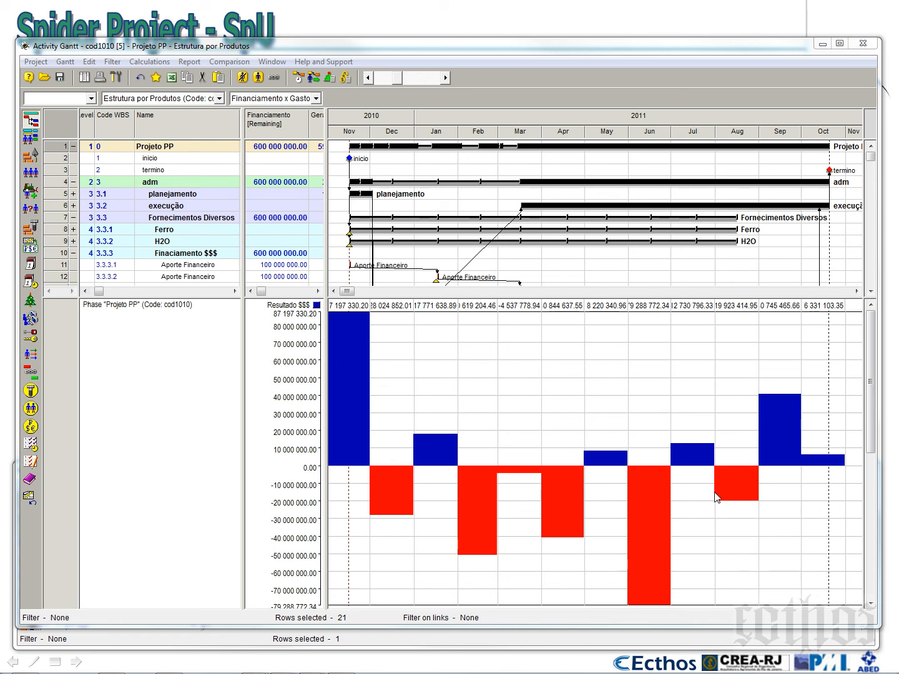
Replace Resultado $$$ with the Geral cost center in the diagram contents and generate the cumulative diagram
{"action": "right_click", "coordinate": [531, 377]}
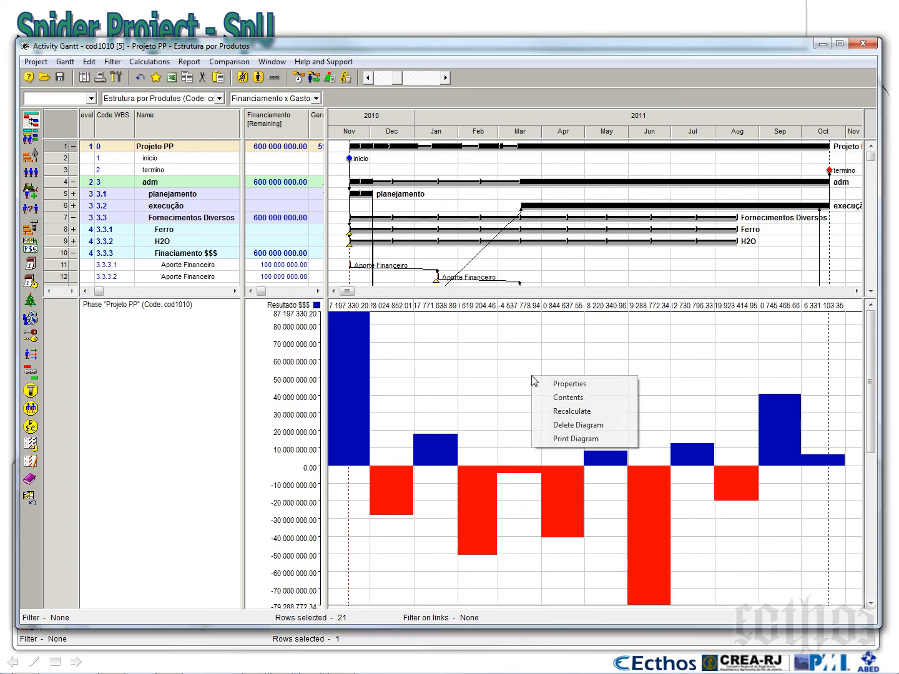
{"action": "left_click", "coordinate": [560, 399]}
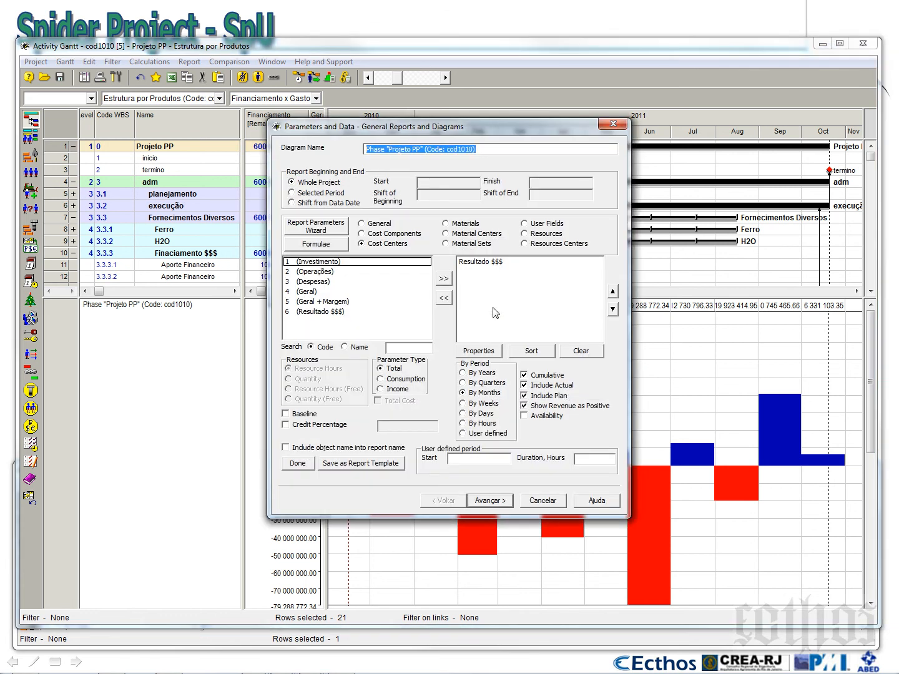
{"action": "left_click", "coordinate": [474, 263]}
{"action": "left_click", "coordinate": [446, 299]}
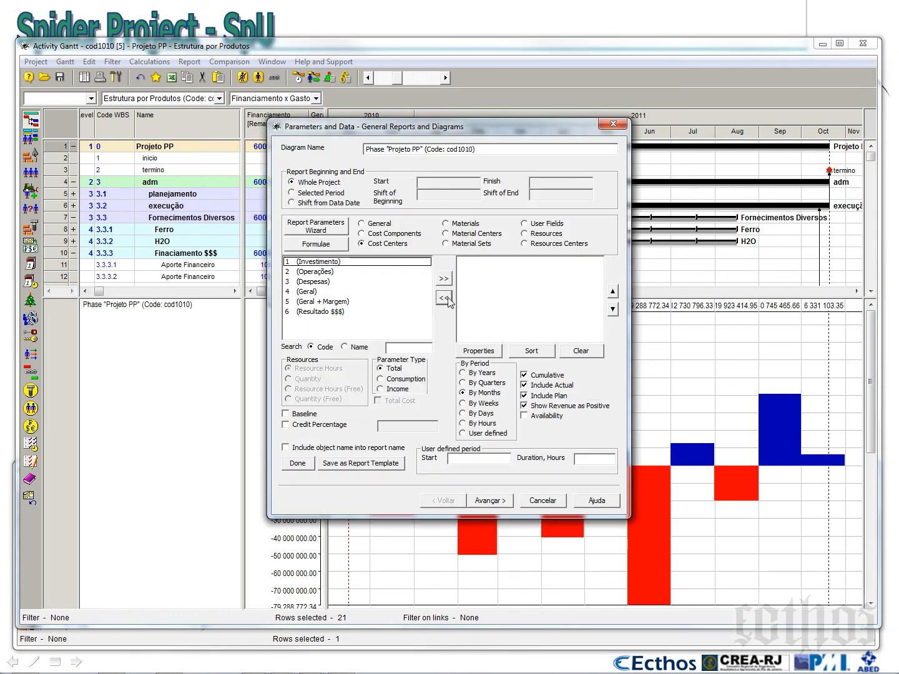
{"action": "left_click", "coordinate": [308, 292]}
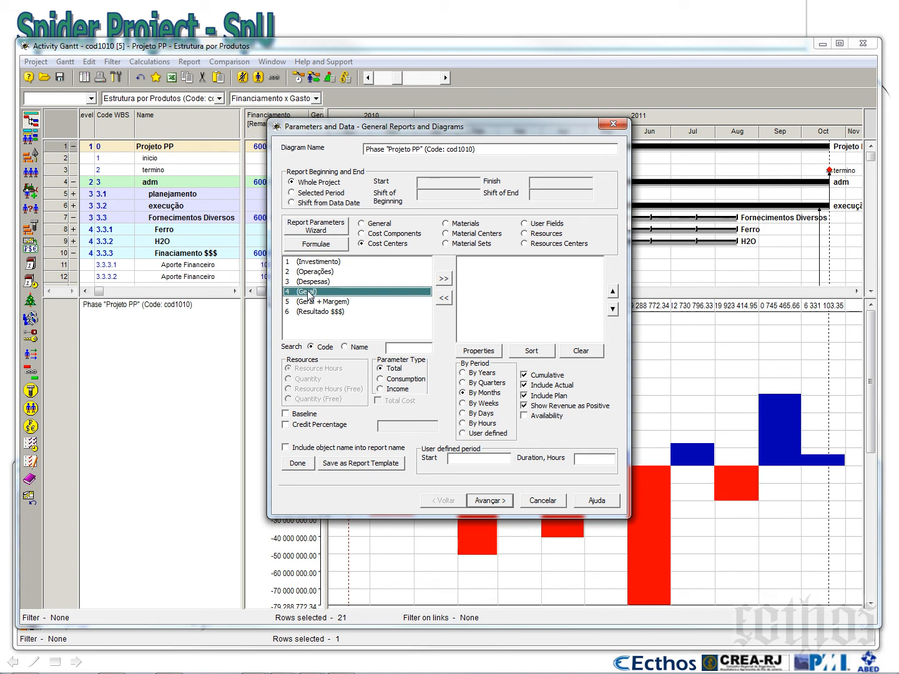
{"action": "left_click", "coordinate": [449, 281]}
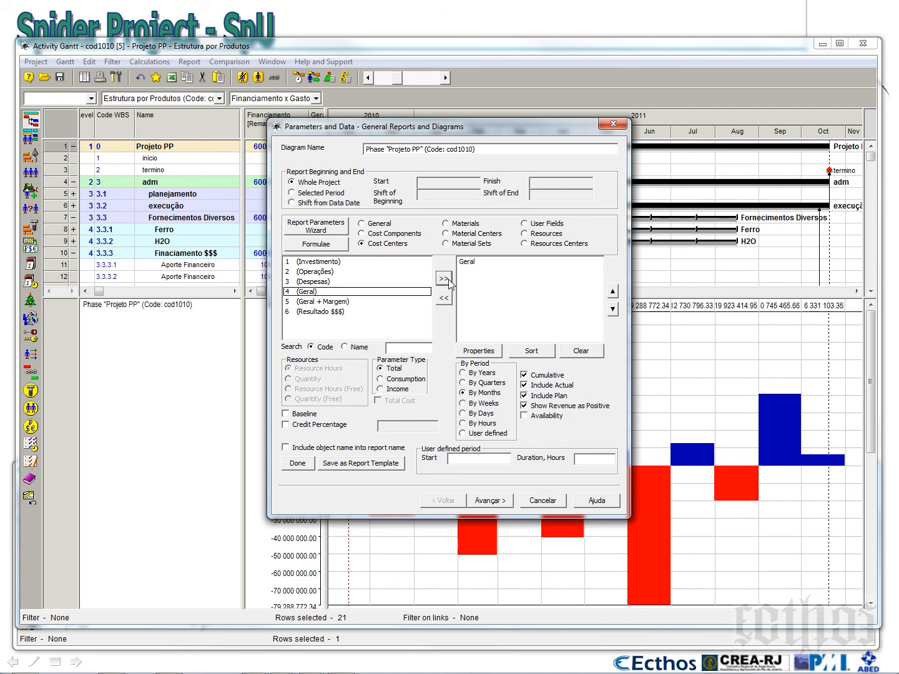
{"action": "left_click", "coordinate": [496, 503]}
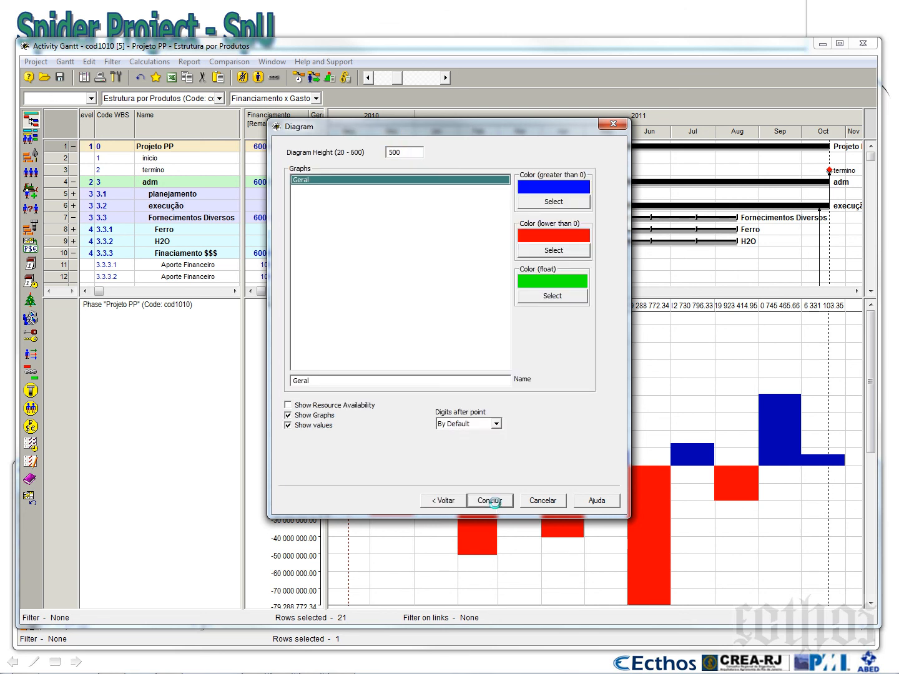
{"action": "left_click", "coordinate": [493, 501]}
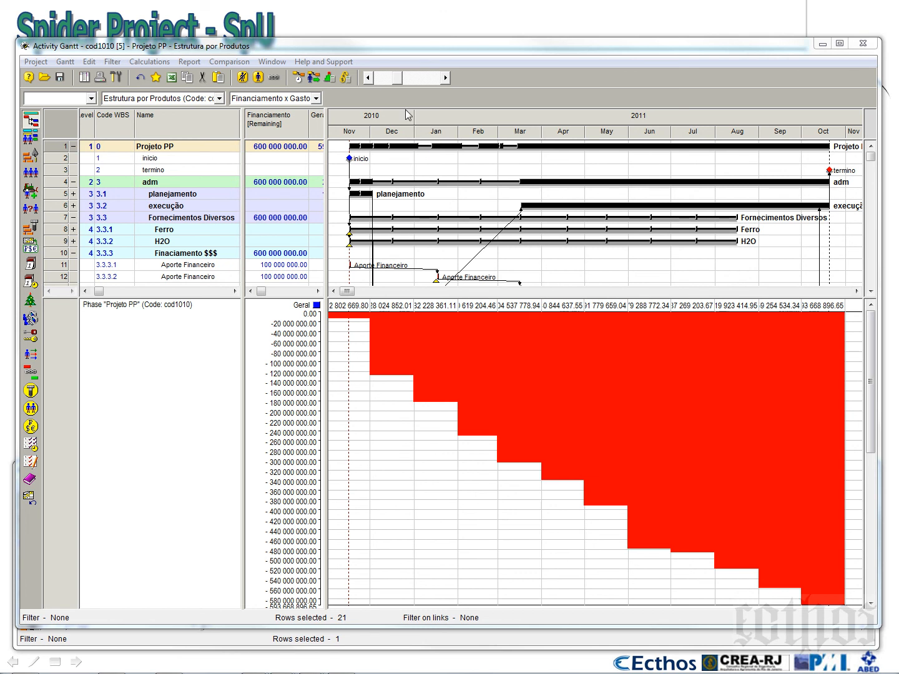
Narrow the table area and fit the whole project duration into the timeline above the Geral diagram
{"action": "left_click", "coordinate": [420, 82]}
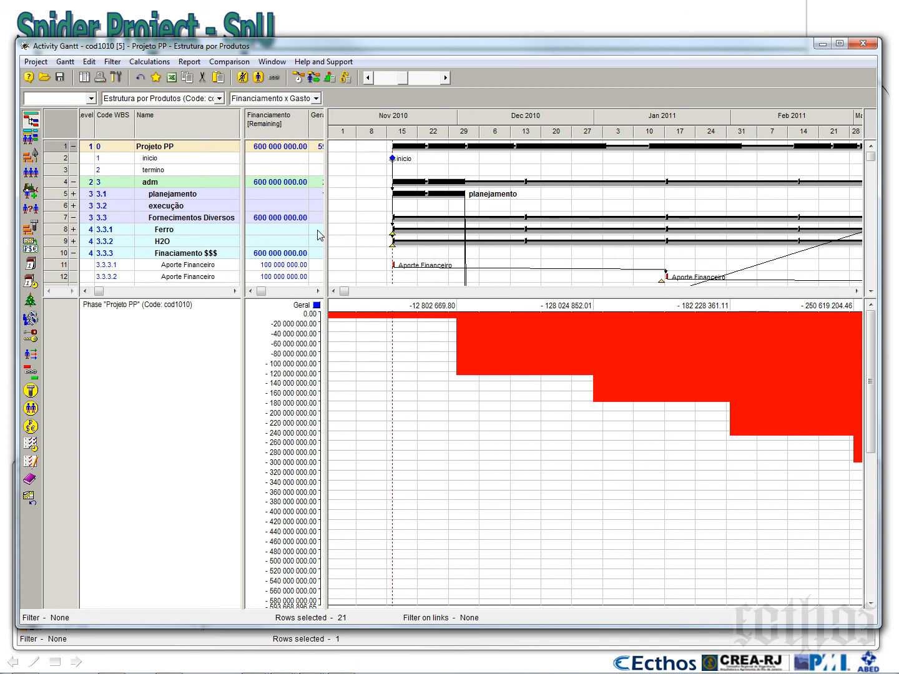
{"action": "left_click_drag", "start_coordinate": [326, 234], "coordinate": [288, 239]}
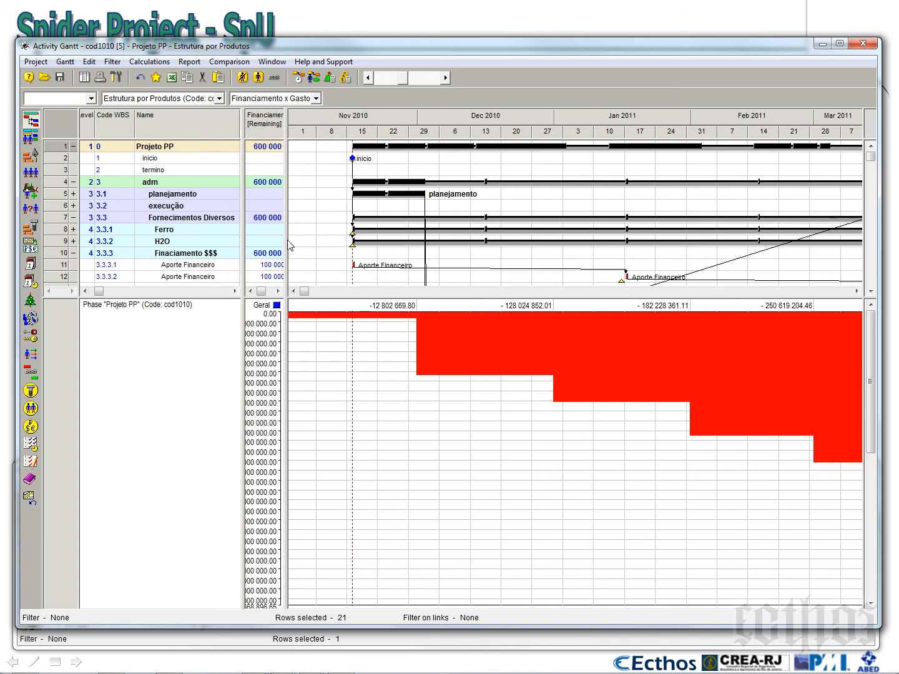
{"action": "right_click", "coordinate": [470, 123]}
{"action": "left_click", "coordinate": [495, 145]}
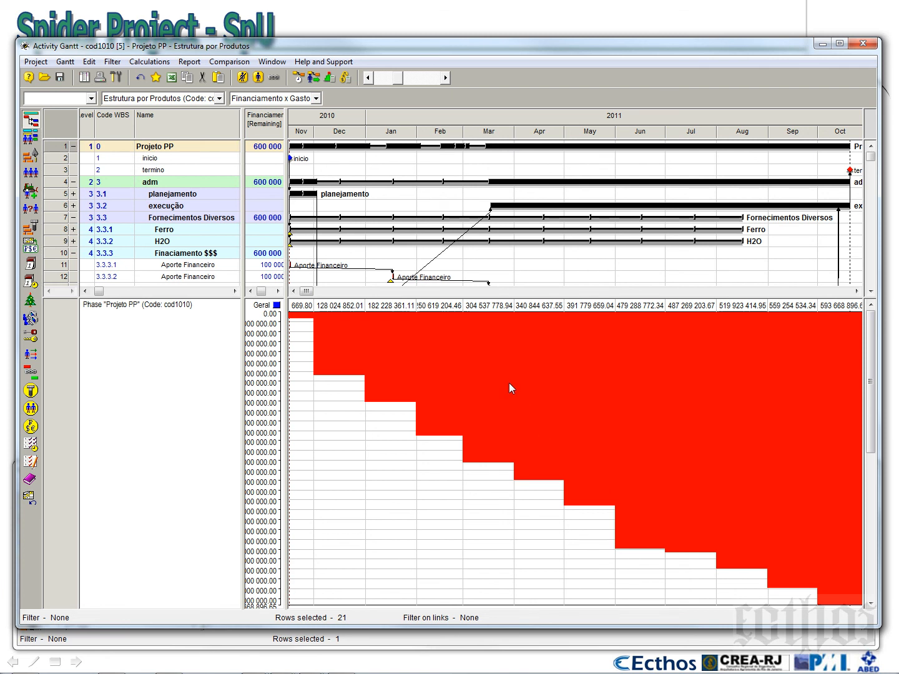
Disable Cumulative in the Geral diagram's contents and regenerate it with separate monthly values
{"action": "right_click", "coordinate": [374, 419]}
{"action": "left_click", "coordinate": [401, 437]}
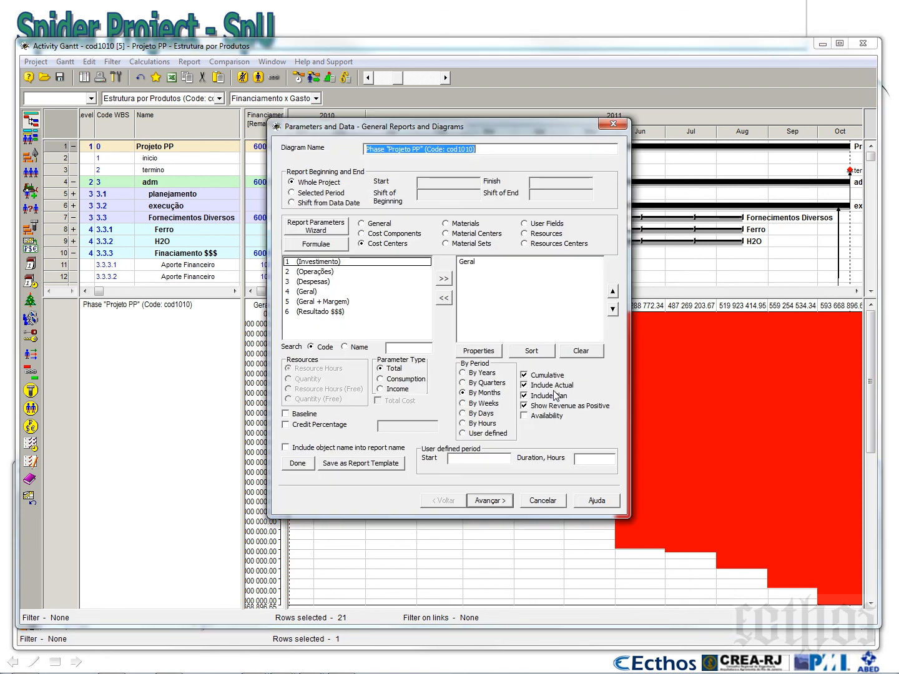
{"action": "left_click", "coordinate": [499, 500]}
{"action": "left_click", "coordinate": [498, 500]}
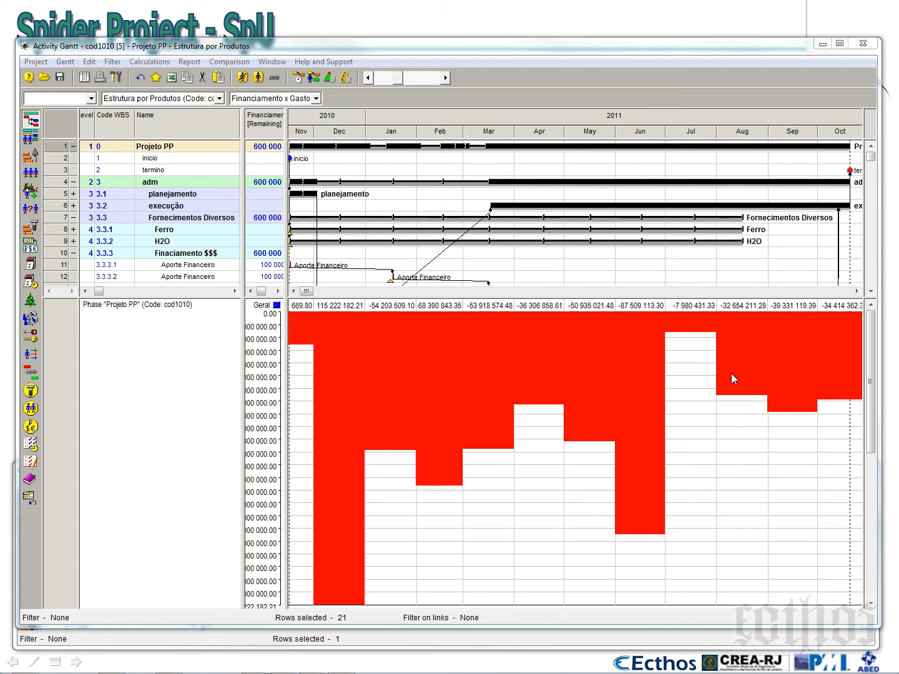
Enable Cumulative again for the Geral diagram and regenerate it by months
{"action": "right_click", "coordinate": [664, 368]}
{"action": "left_click", "coordinate": [688, 389]}
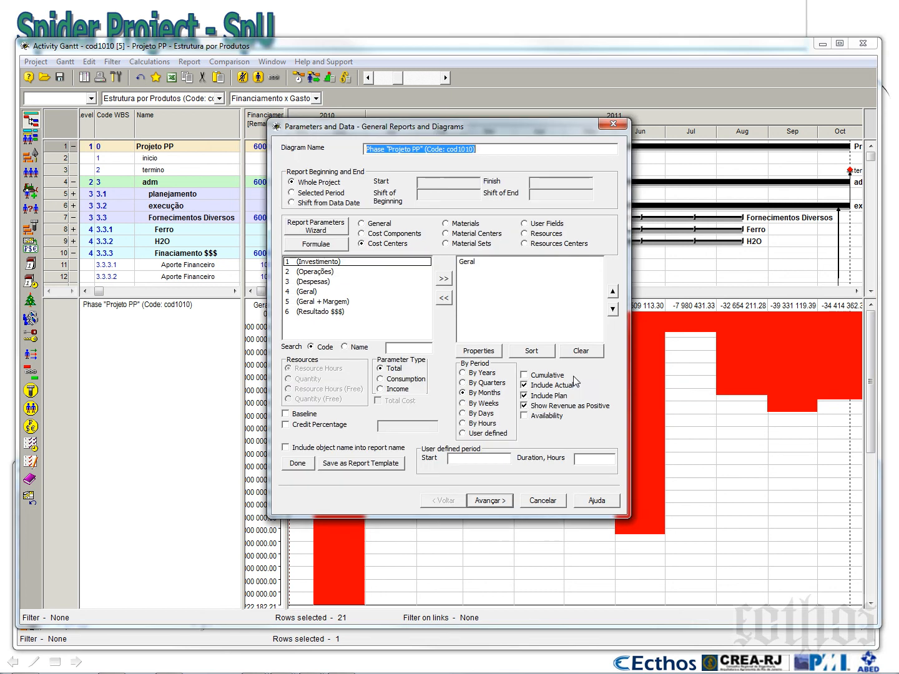
{"action": "left_click", "coordinate": [493, 501]}
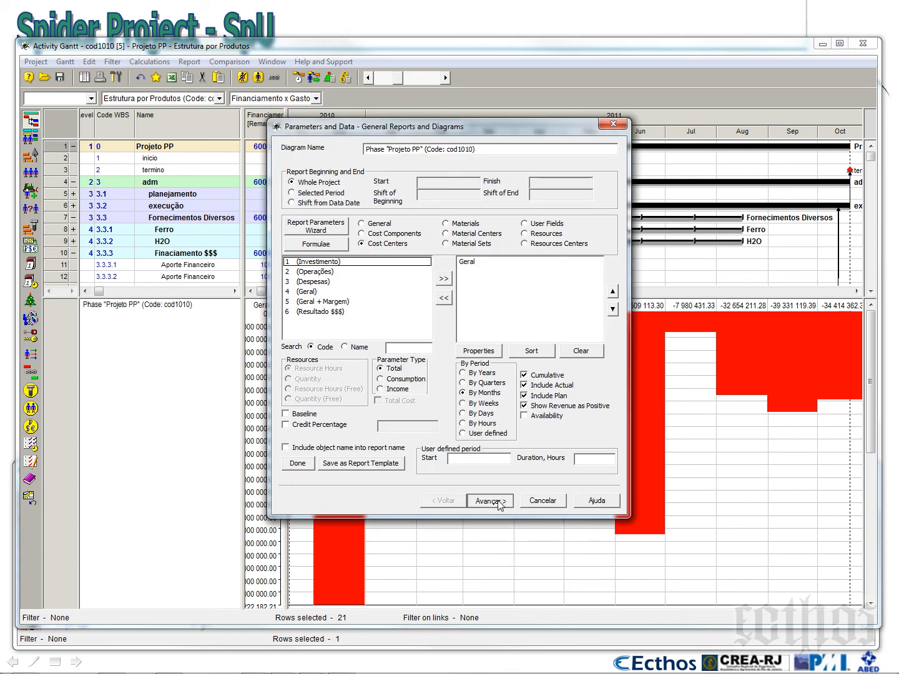
{"action": "left_click", "coordinate": [495, 501]}
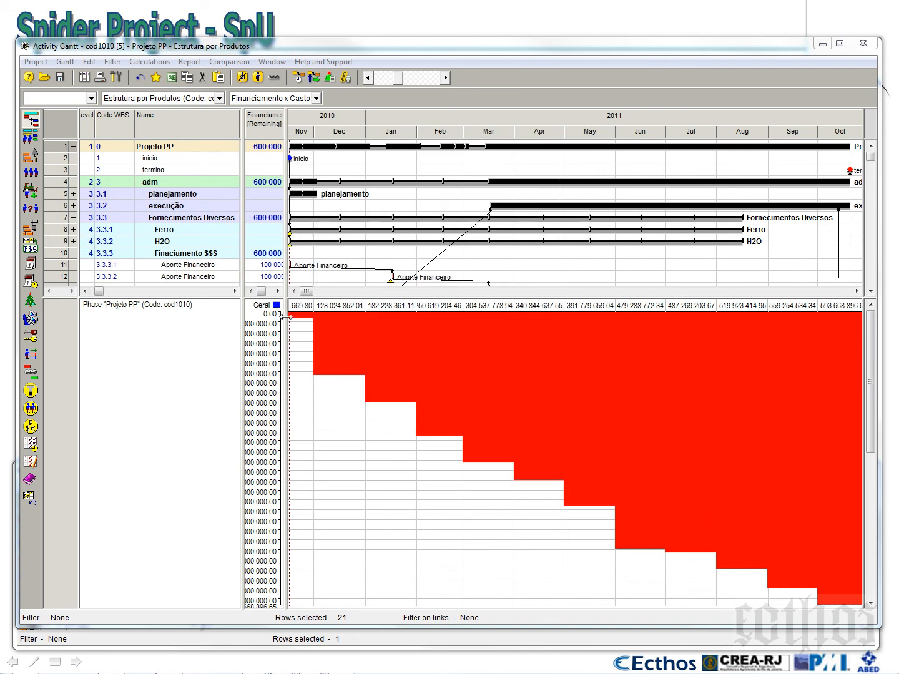
Widen the table area to show the full value axis and reduce the Geral diagram's height in its properties
{"action": "left_click_drag", "start_coordinate": [284, 322], "coordinate": [348, 318]}
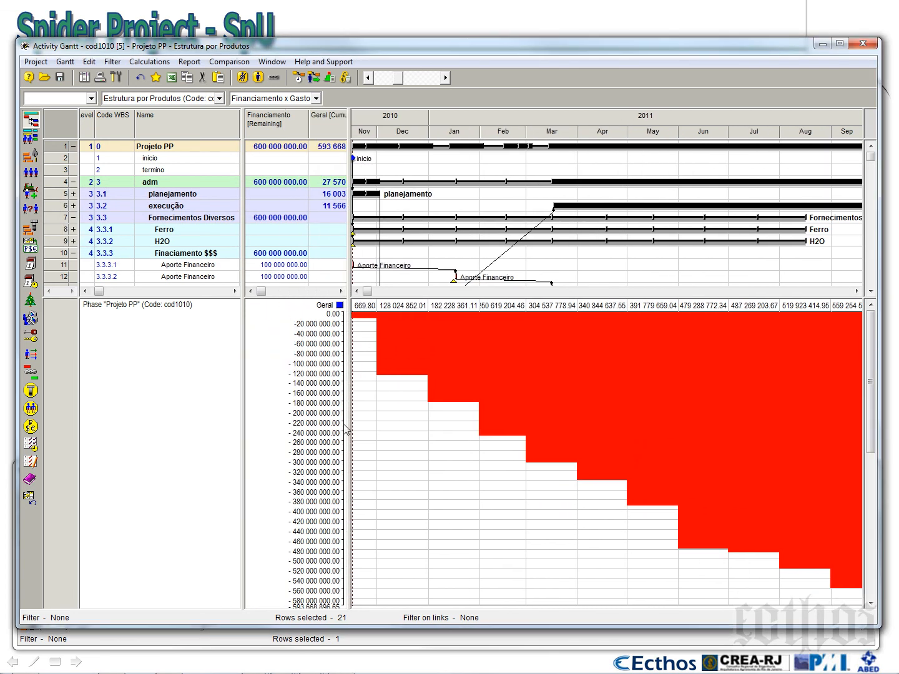
{"action": "left_click_drag", "start_coordinate": [451, 298], "coordinate": [451, 295]}
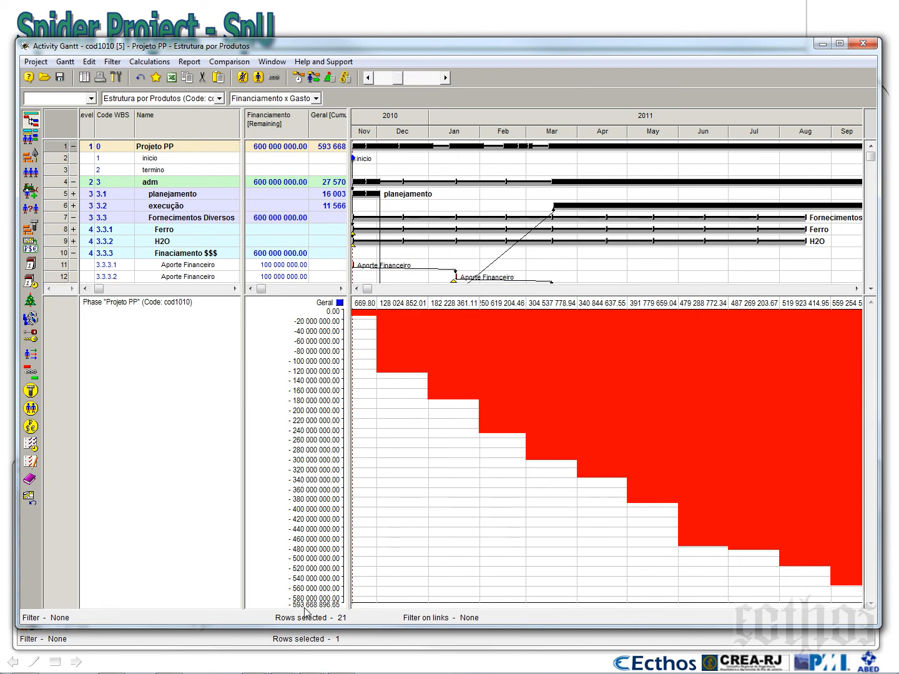
{"action": "right_click", "coordinate": [444, 447]}
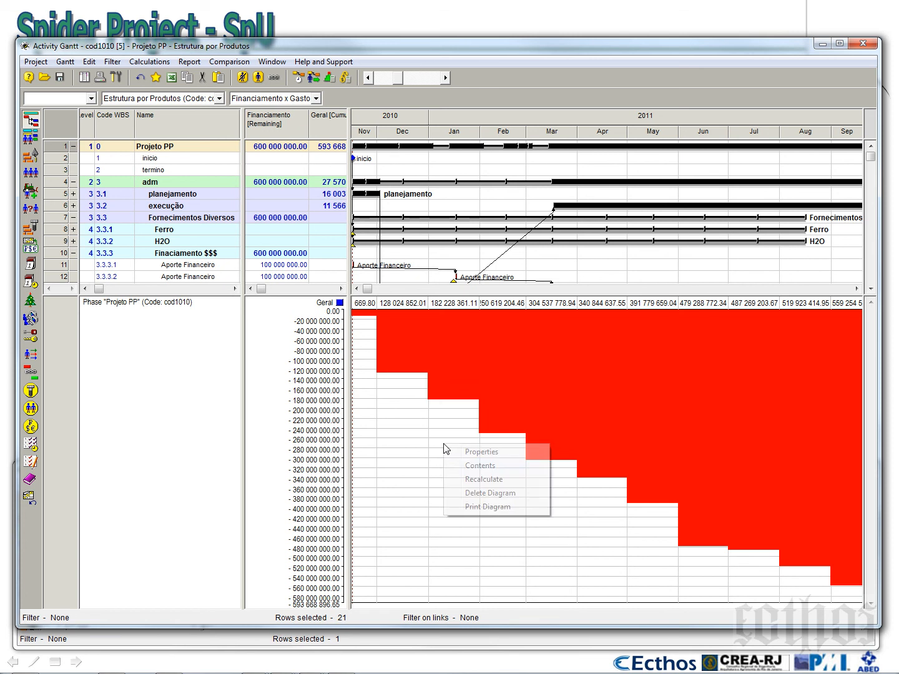
{"action": "left_click", "coordinate": [479, 452]}
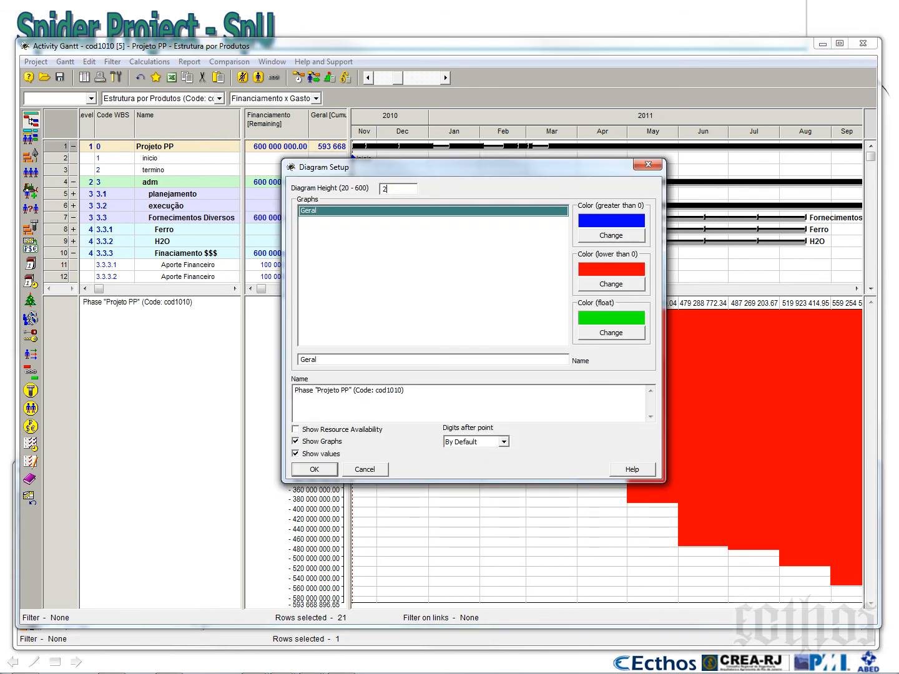
{"action": "key", "text": "Return"}
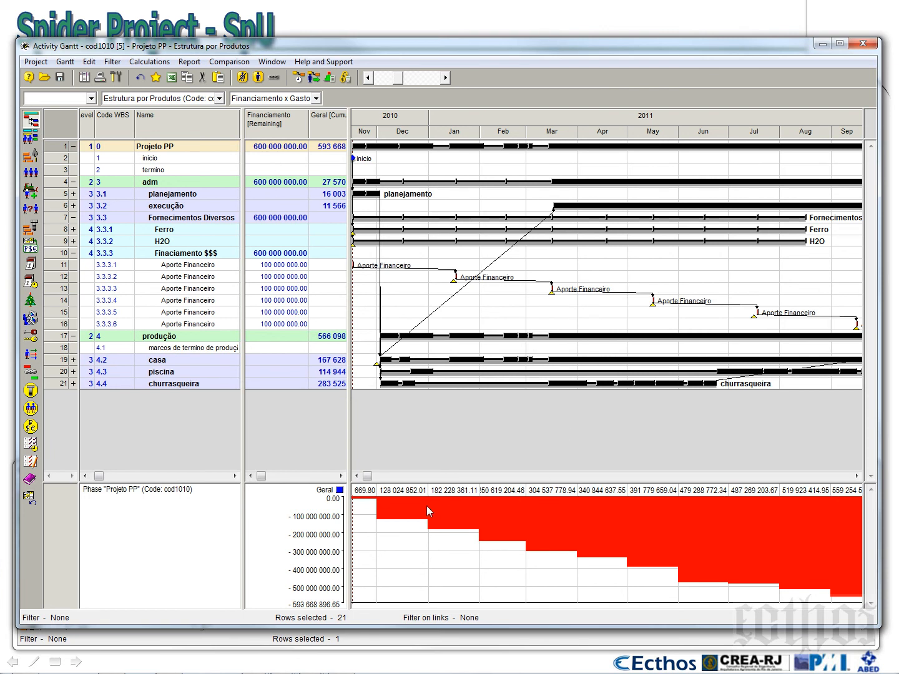
Start another general diagram for the Projeto PP phase
{"action": "right_click", "coordinate": [66, 152]}
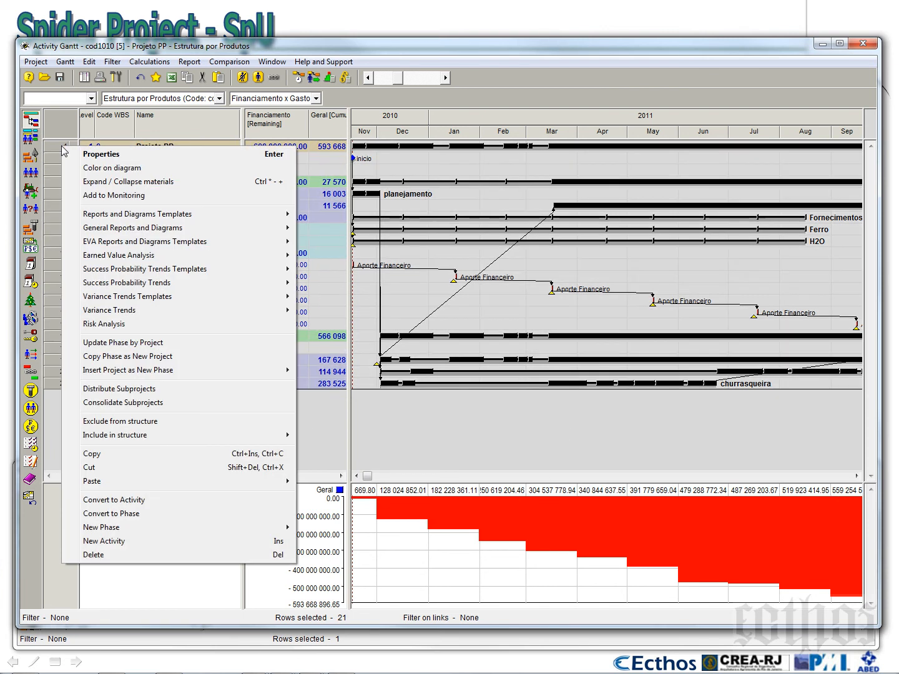
{"action": "left_click", "coordinate": [336, 252]}
{"action": "right_click", "coordinate": [67, 143]}
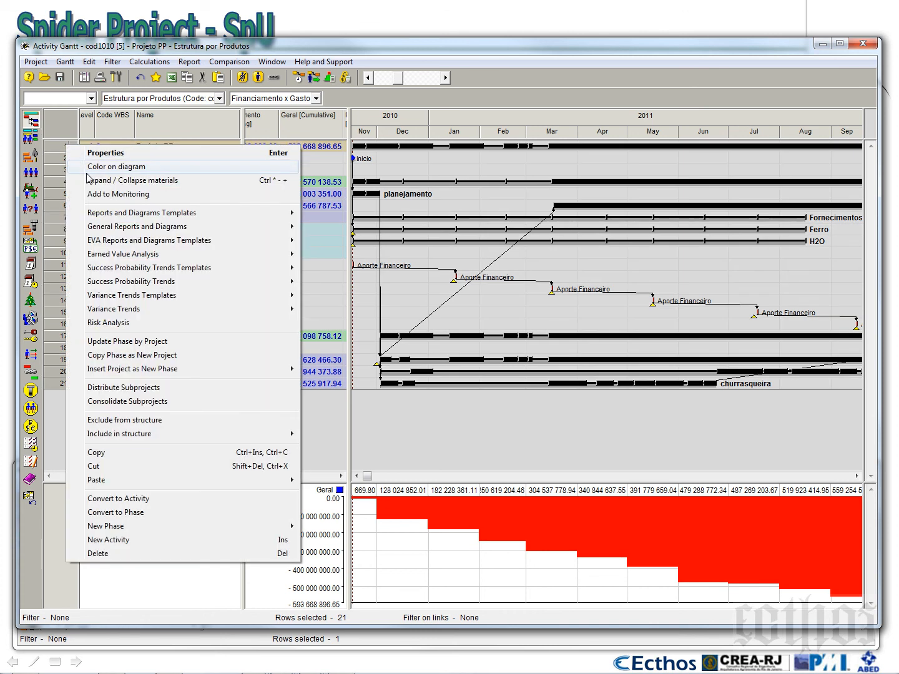
{"action": "mouse_move", "coordinate": [263, 227]}
{"action": "left_click", "coordinate": [326, 243]}
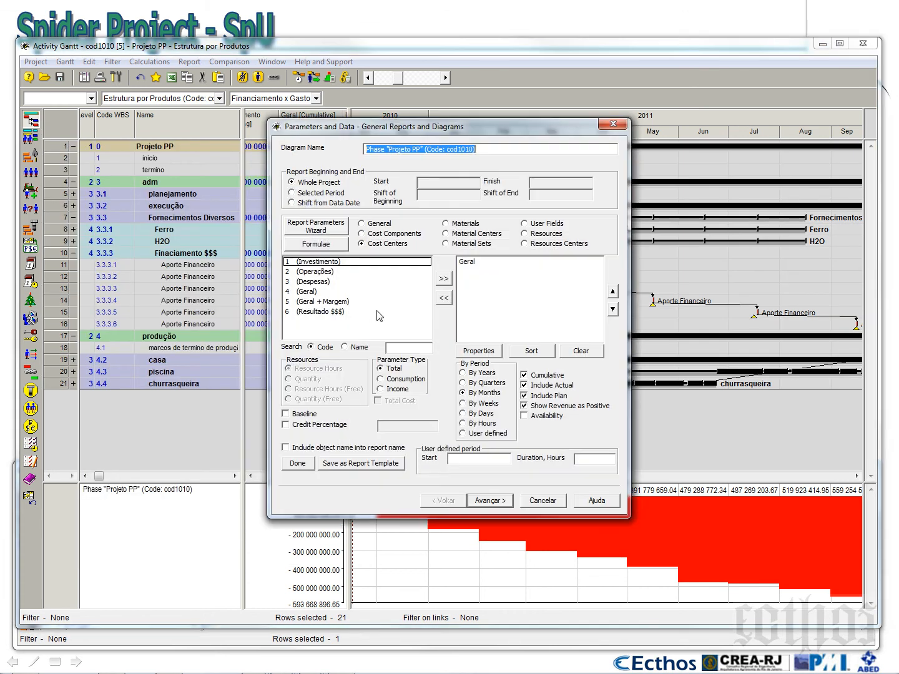
Replace the Geral cost centre with the Financiamento cost component in the new diagram's data
{"action": "left_click", "coordinate": [468, 262]}
{"action": "left_click", "coordinate": [444, 299]}
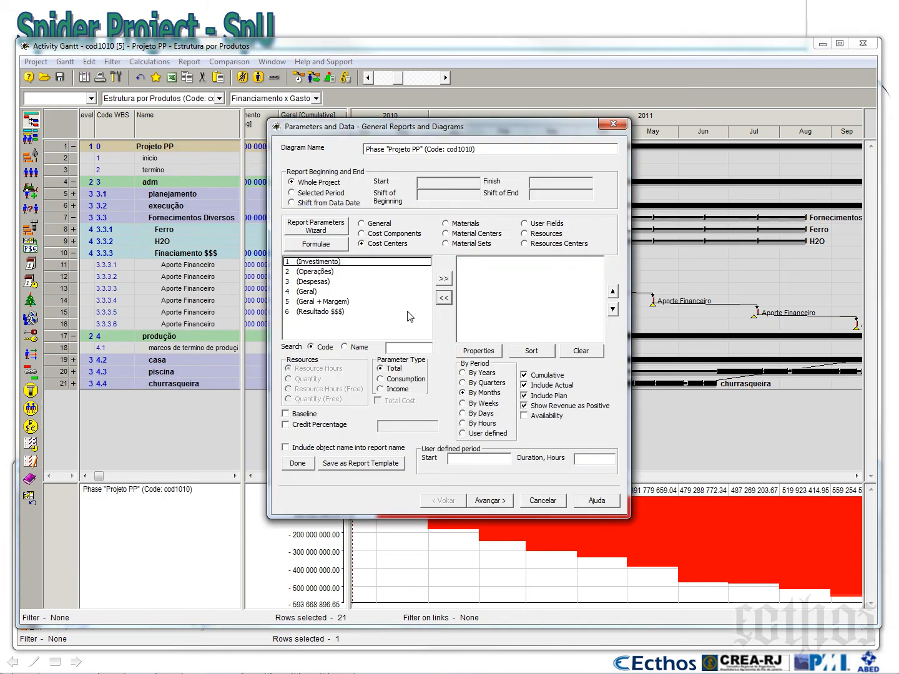
{"action": "left_click", "coordinate": [380, 236]}
{"action": "scroll", "coordinate": [375, 328], "scroll_direction": "down", "scroll_amount": 1}
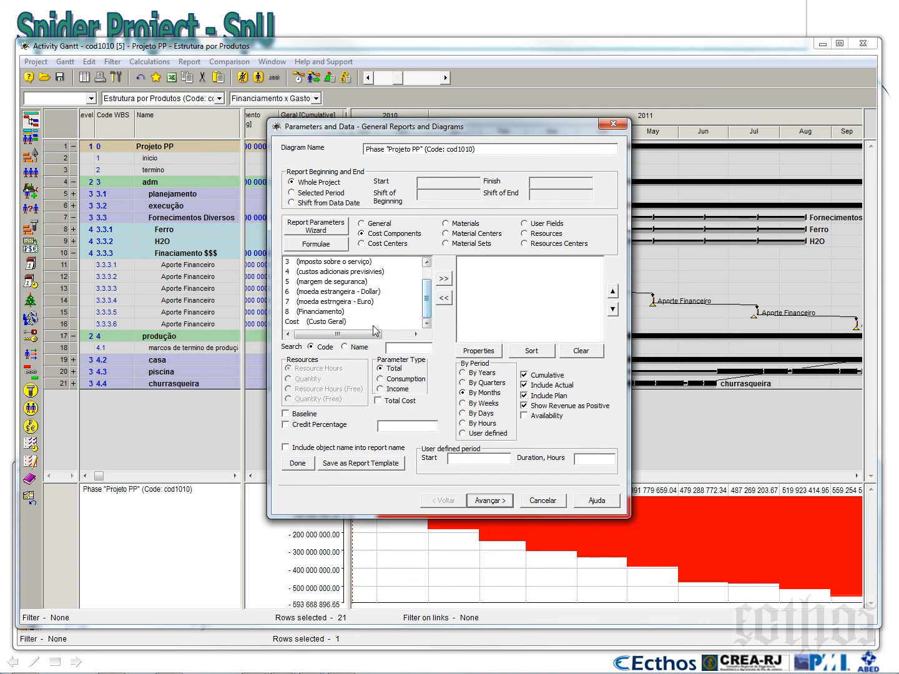
{"action": "left_click", "coordinate": [330, 312]}
{"action": "left_click", "coordinate": [444, 279]}
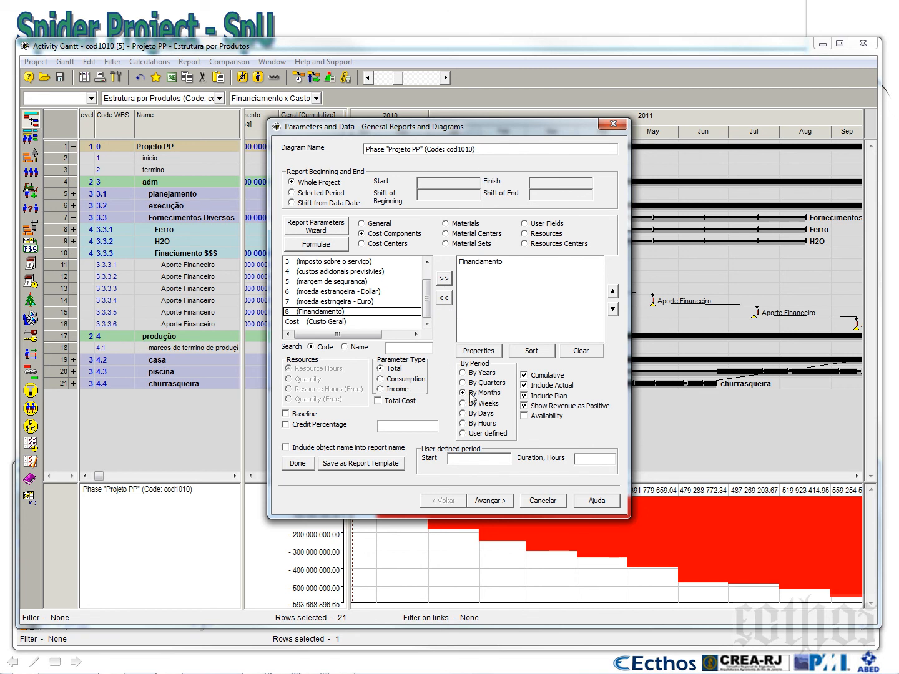
Turn off Cumulative for the Financiamento diagram and generate it by months
{"action": "left_click", "coordinate": [538, 377]}
{"action": "left_click", "coordinate": [491, 501]}
{"action": "left_click", "coordinate": [491, 501]}
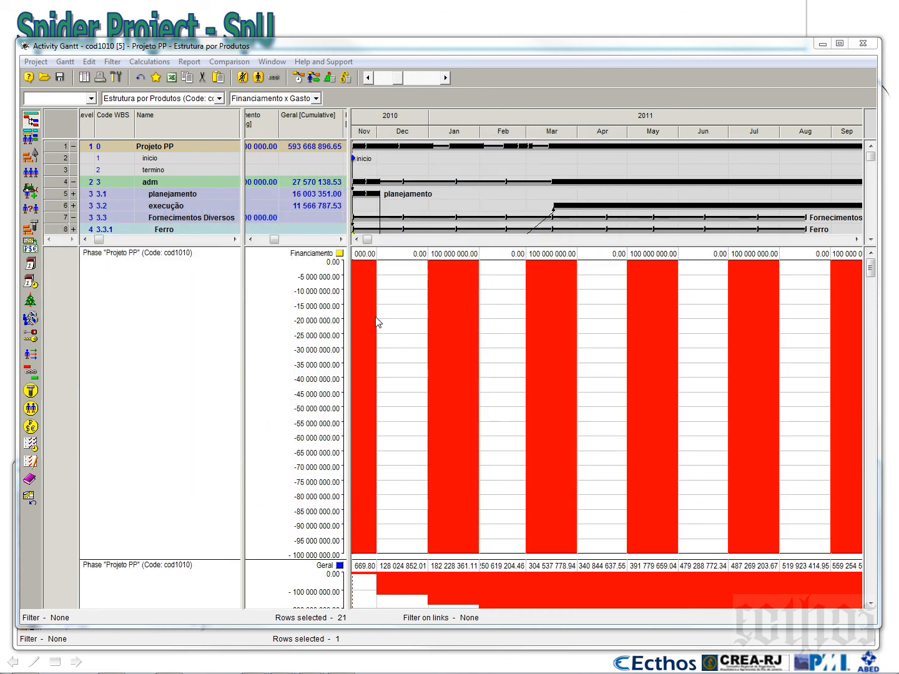
Turn off Show Revenue as Positive for the Financiamento diagram, regenerate it and reduce its height in its properties
{"action": "right_click", "coordinate": [397, 294]}
{"action": "left_click", "coordinate": [418, 307]}
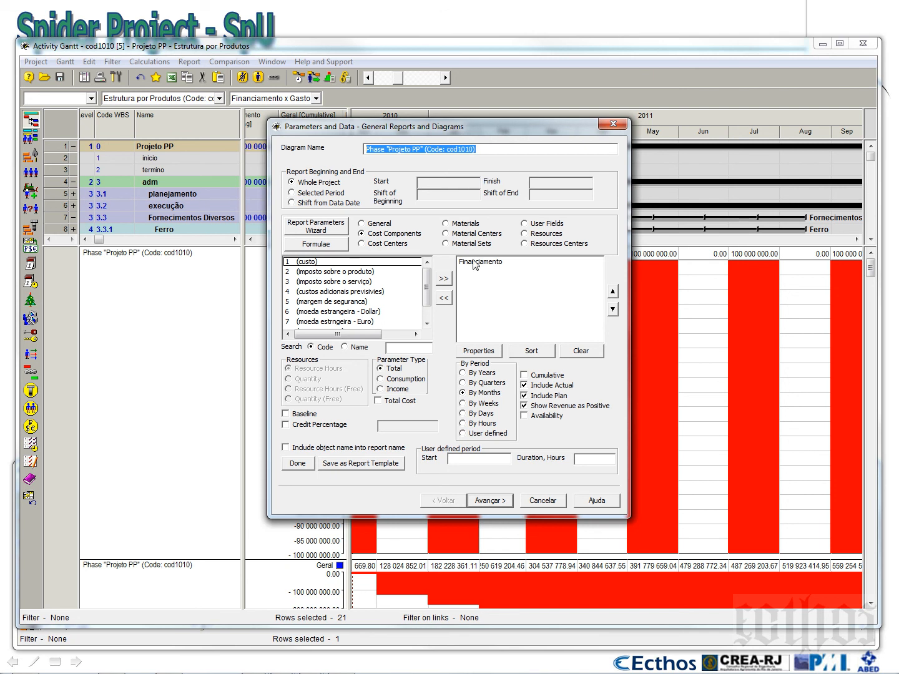
{"action": "mouse_move", "coordinate": [463, 131]}
{"action": "left_mouse_down"}
{"action": "mouse_move", "coordinate": [654, 144]}
{"action": "mouse_move", "coordinate": [478, 133]}
{"action": "left_mouse_up"}
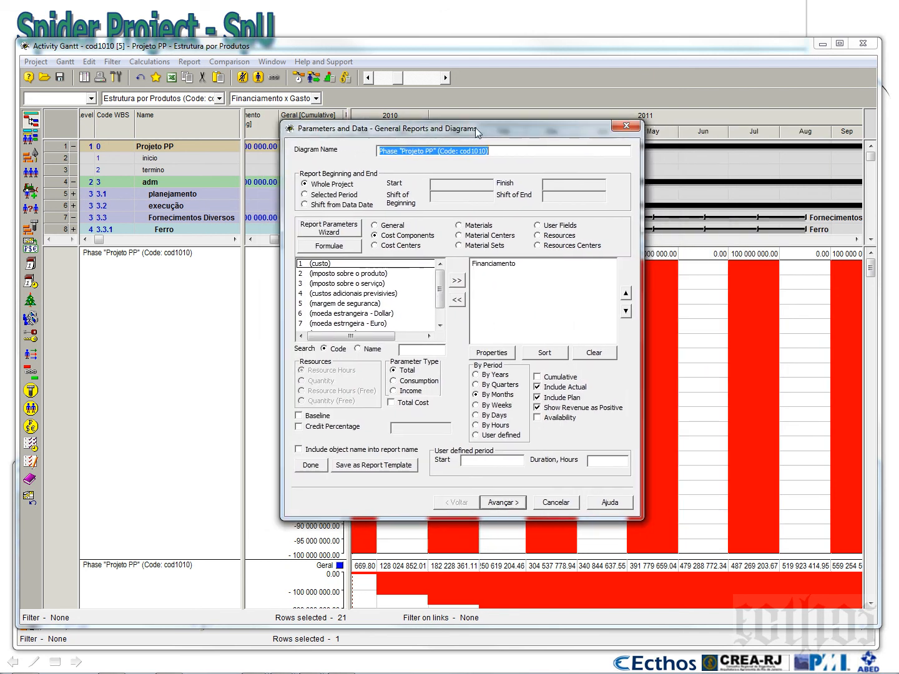
{"action": "left_click", "coordinate": [561, 410]}
{"action": "left_click", "coordinate": [512, 505]}
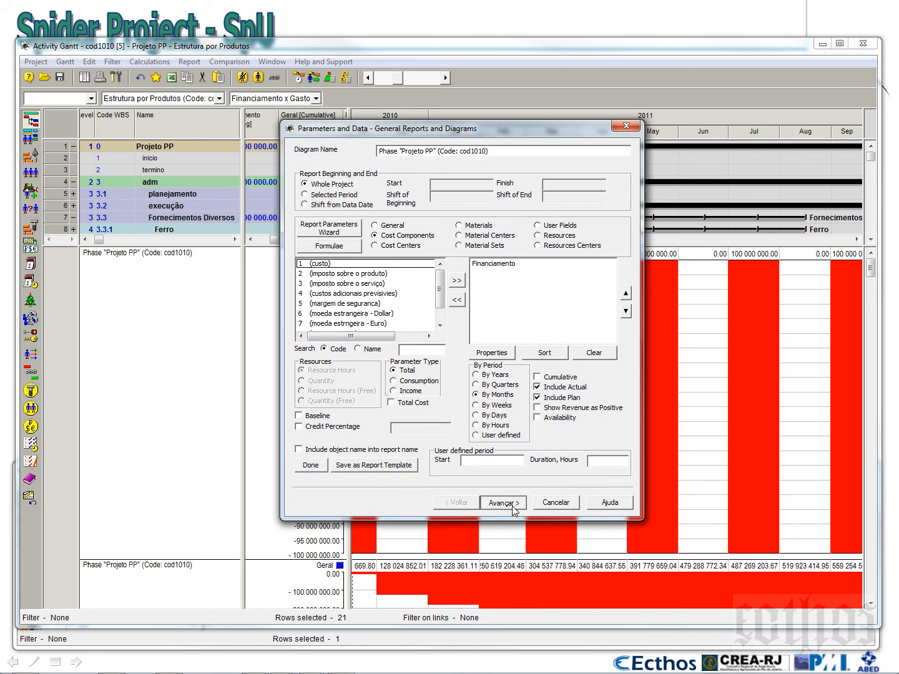
{"action": "left_click", "coordinate": [514, 507]}
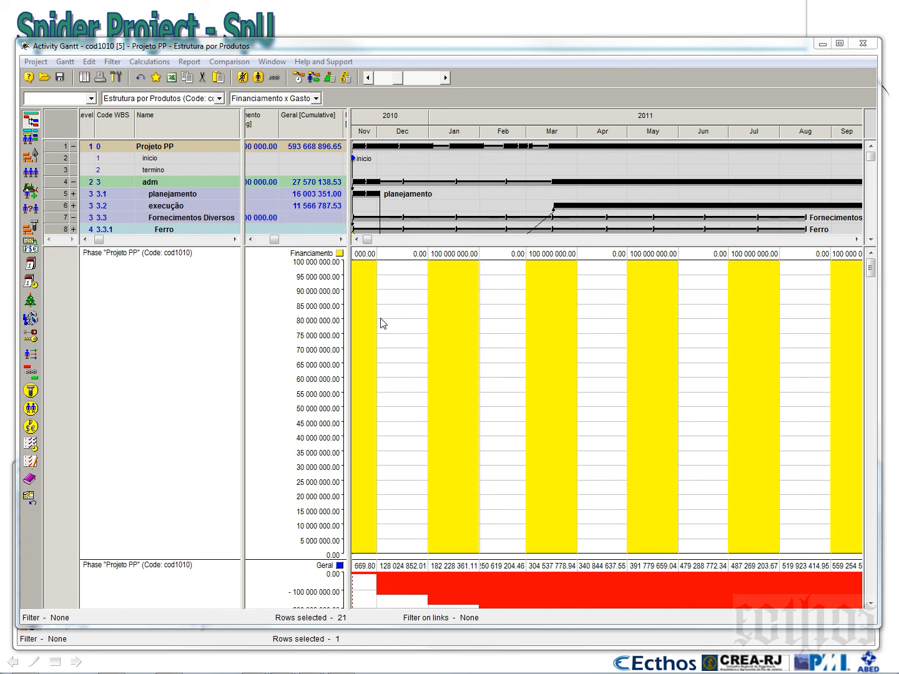
{"action": "right_click", "coordinate": [445, 284]}
{"action": "left_click", "coordinate": [477, 293]}
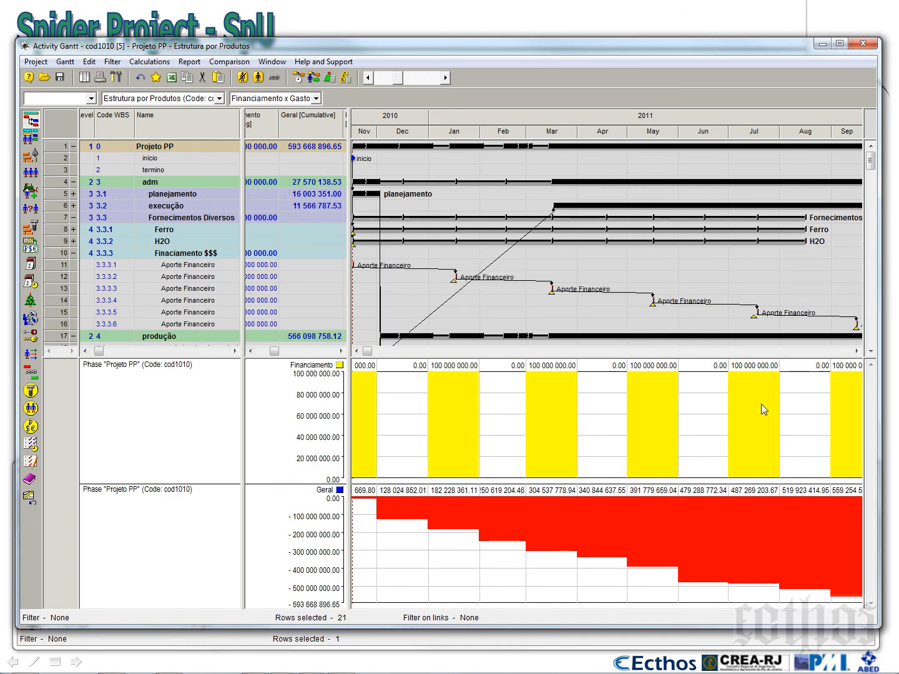
Disable Cumulative in the Geral diagram's contents and regenerate it by months
{"action": "right_click", "coordinate": [584, 525]}
{"action": "left_click", "coordinate": [593, 547]}
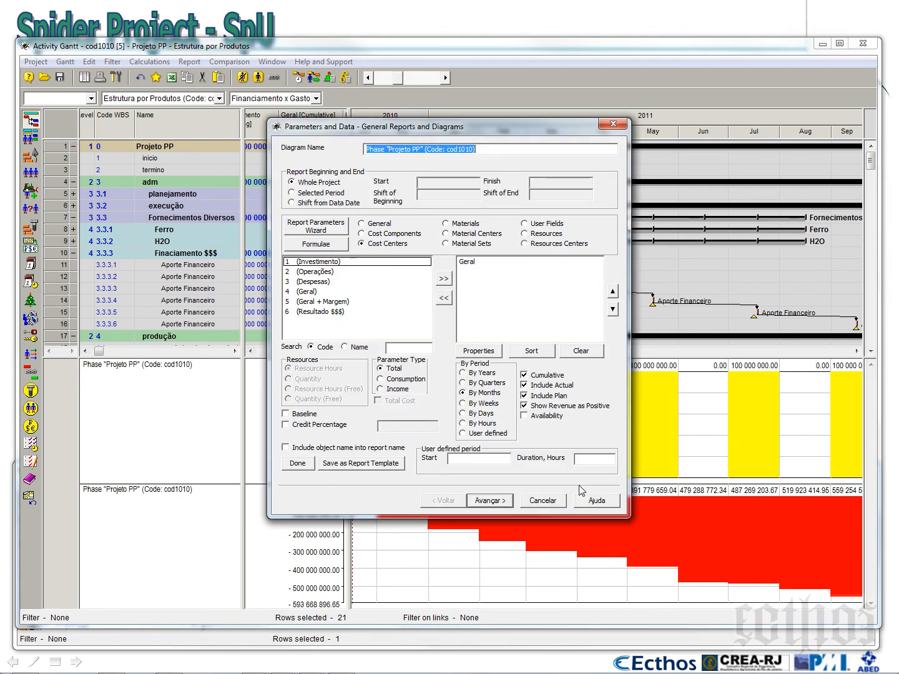
{"action": "left_click", "coordinate": [529, 376]}
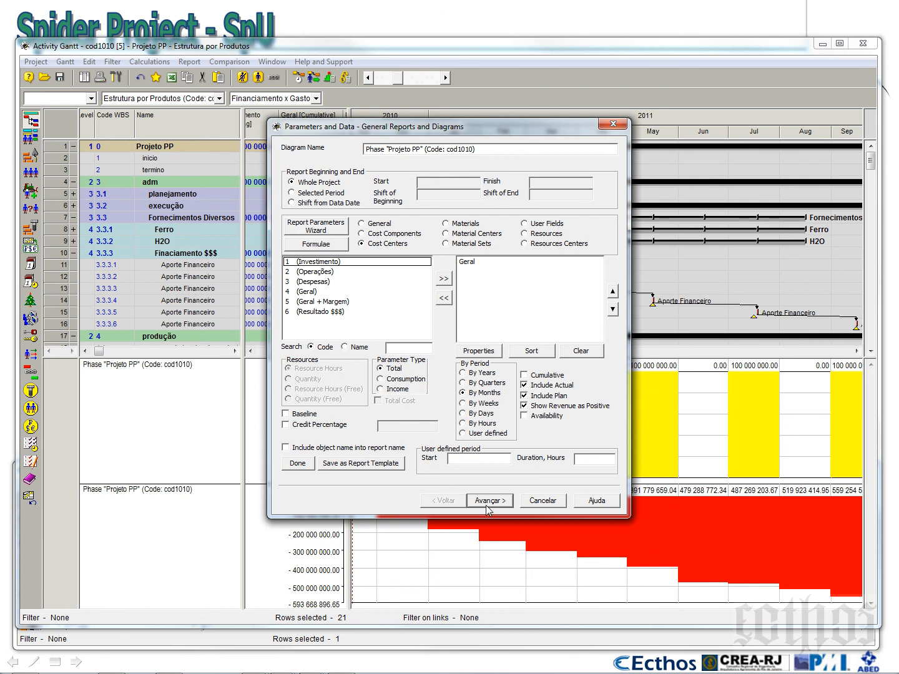
{"action": "left_click", "coordinate": [294, 465]}
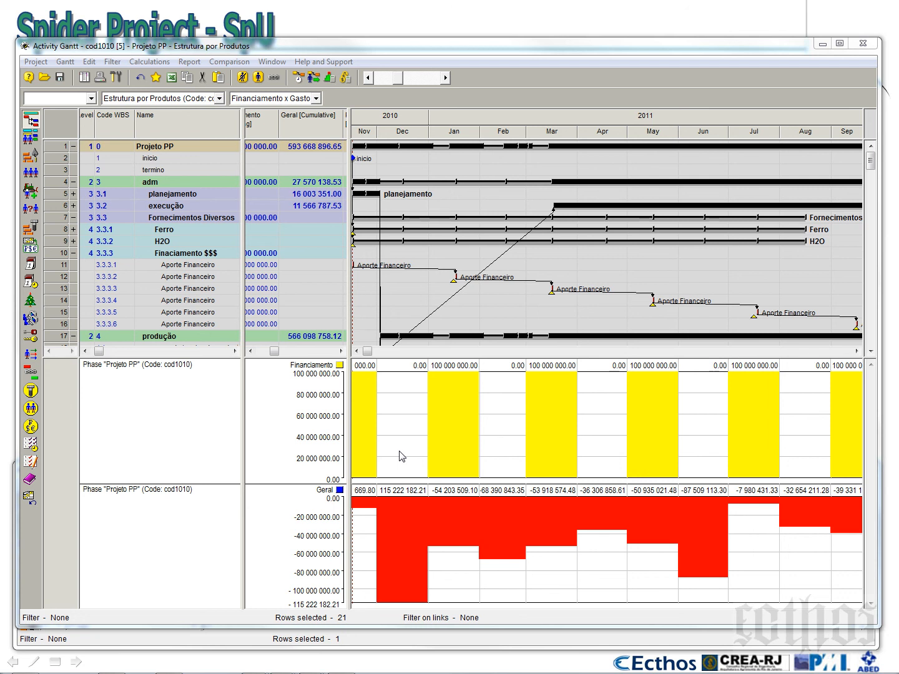
Check the content settings of the Financiamento diagram and then of the Geral diagram, leaving both unchanged
{"action": "right_click", "coordinate": [481, 400]}
{"action": "left_click", "coordinate": [500, 407]}
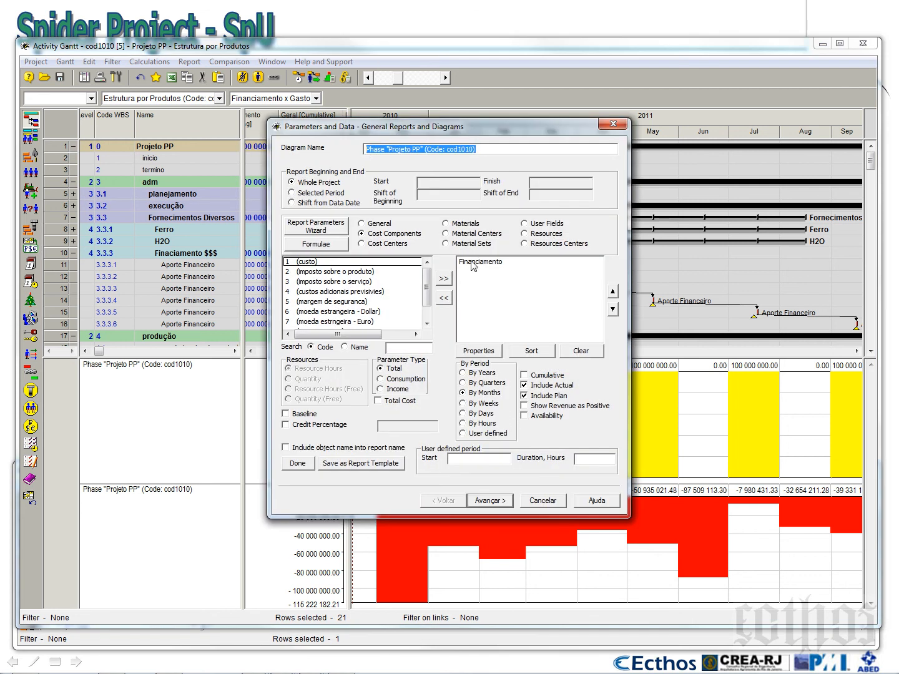
{"action": "left_click", "coordinate": [473, 263]}
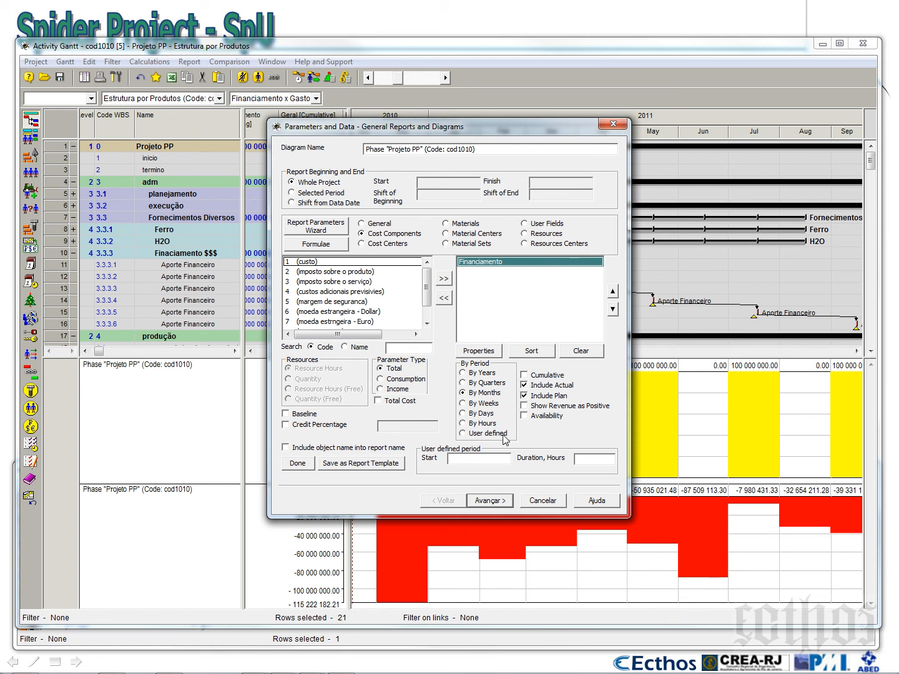
{"action": "left_click", "coordinate": [539, 501]}
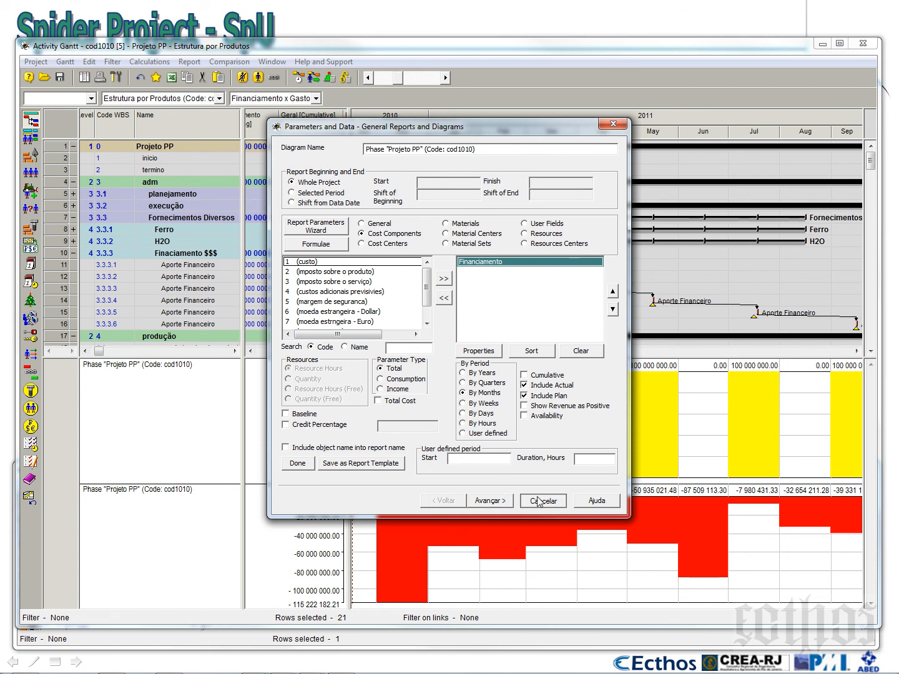
{"action": "right_click", "coordinate": [526, 517]}
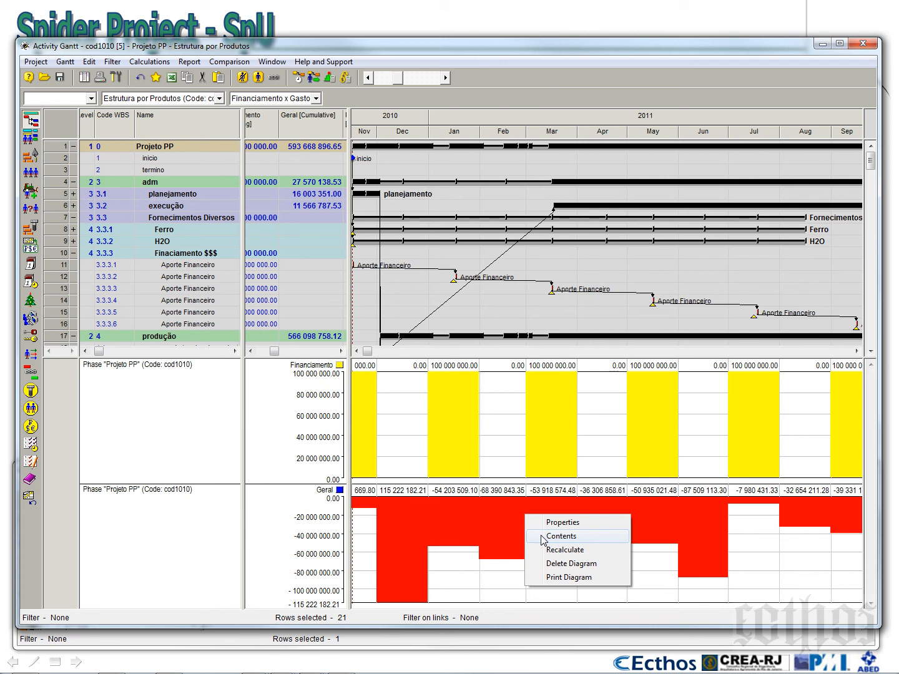
{"action": "left_click", "coordinate": [541, 536]}
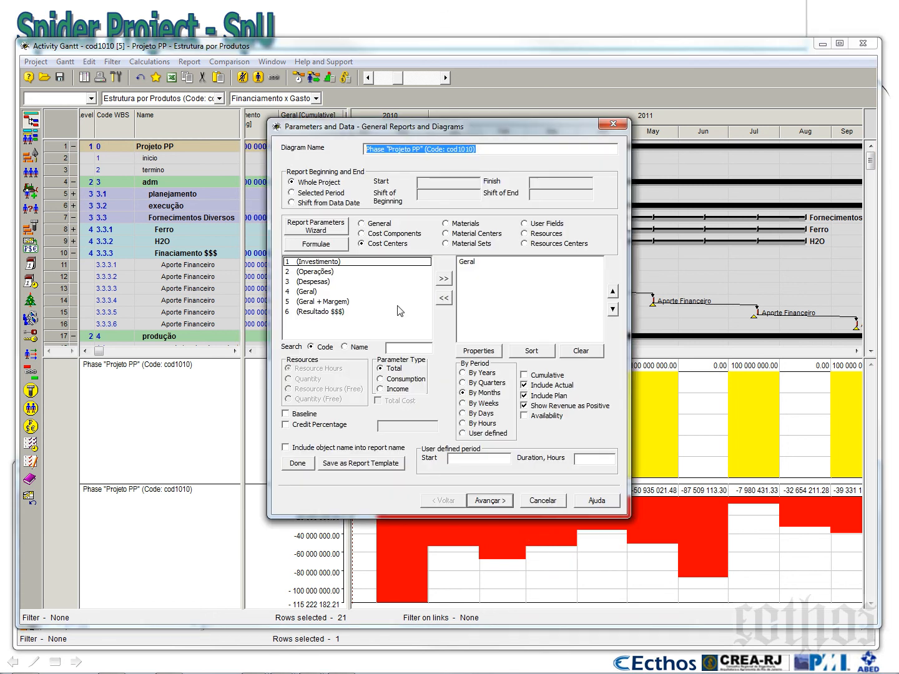
{"action": "left_click", "coordinate": [479, 263]}
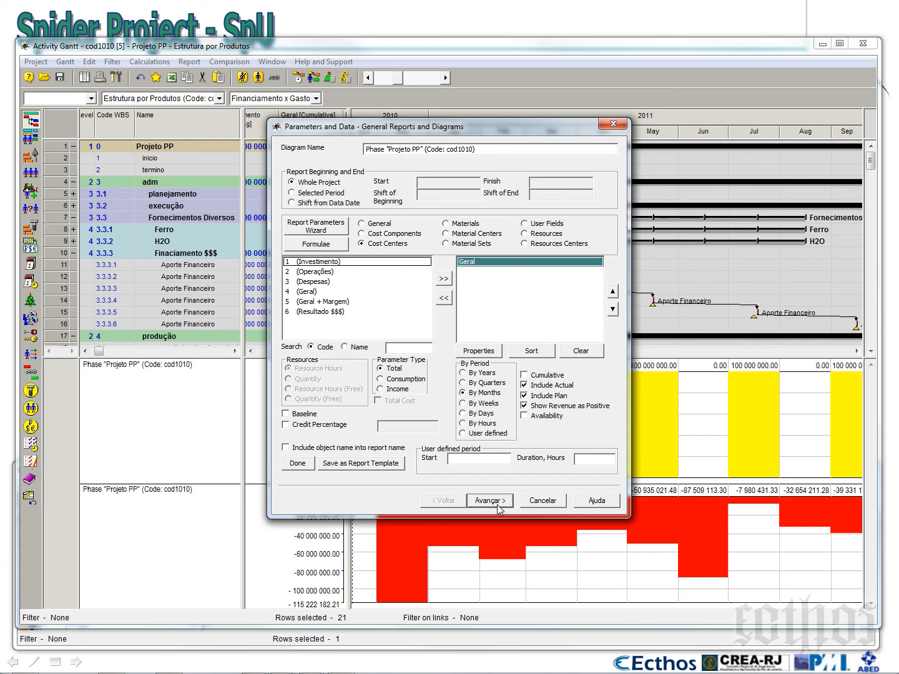
{"action": "left_click", "coordinate": [307, 465]}
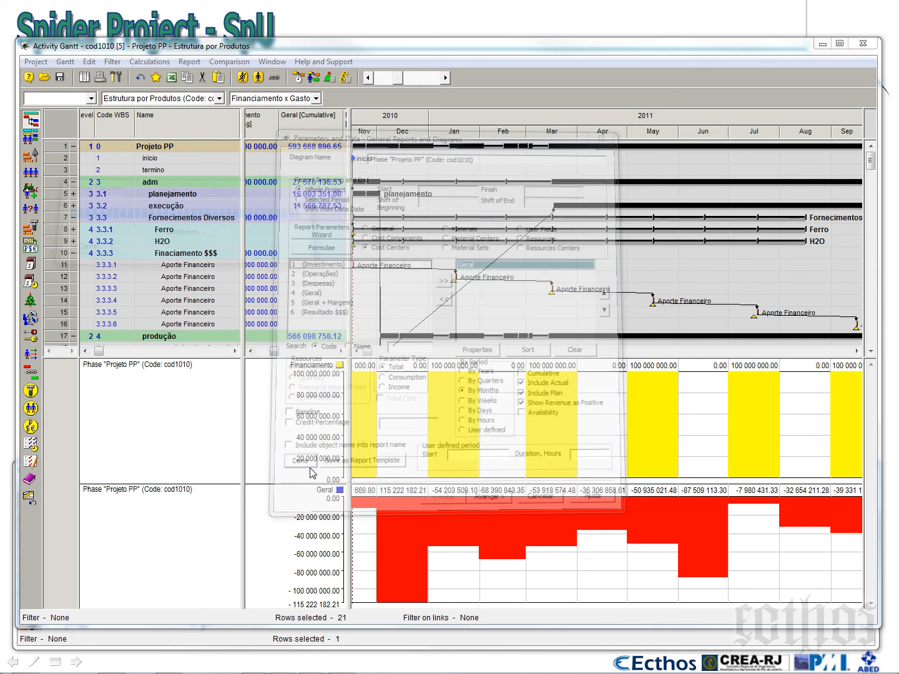
Start another general diagram for the Projeto PP phase and replace Geral with the Resultado $$$ cost centre
{"action": "right_click", "coordinate": [63, 146]}
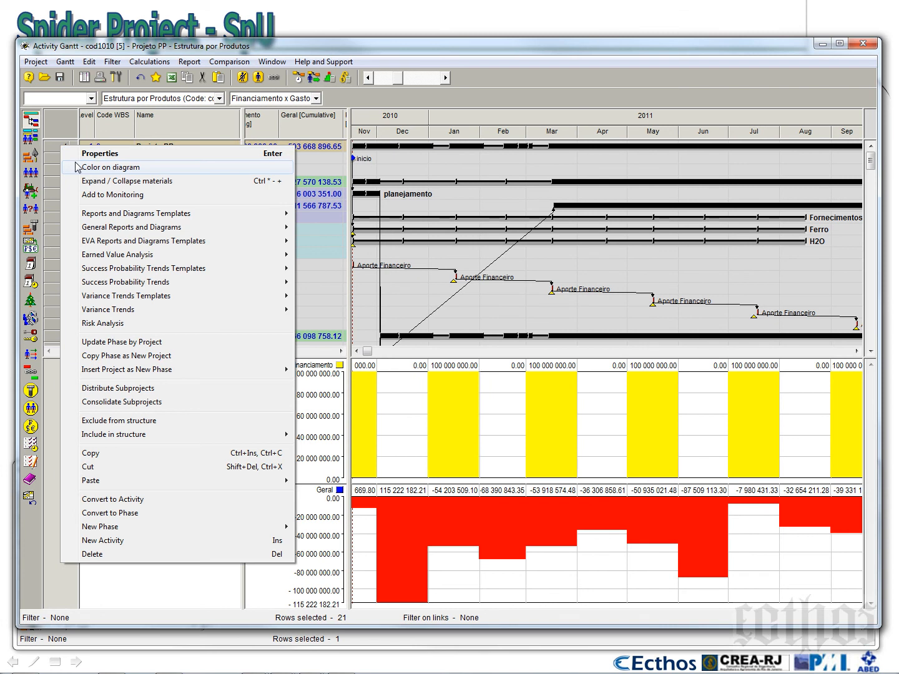
{"action": "mouse_move", "coordinate": [95, 227]}
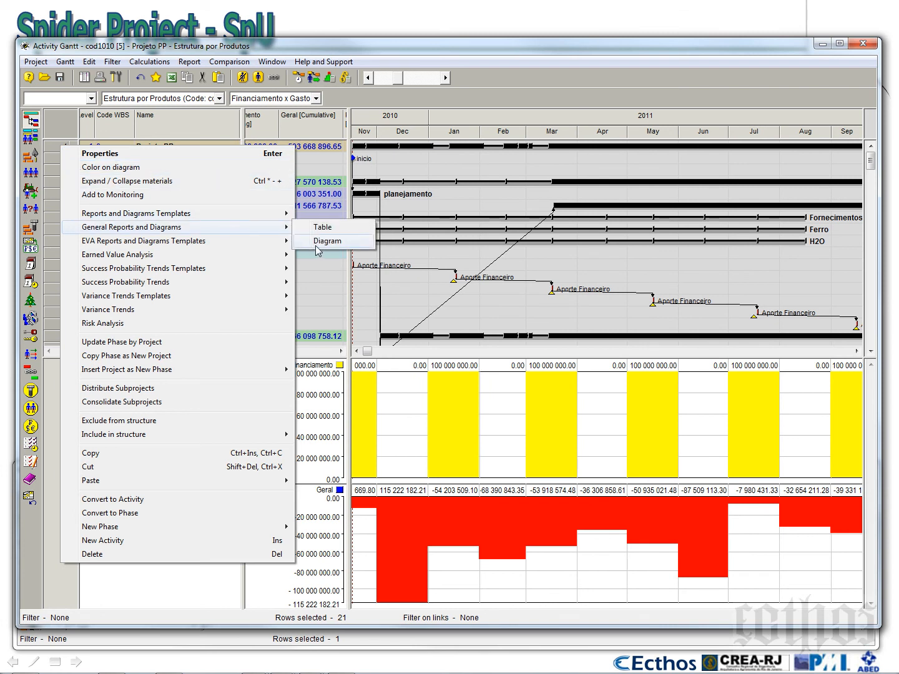
{"action": "left_click", "coordinate": [316, 247]}
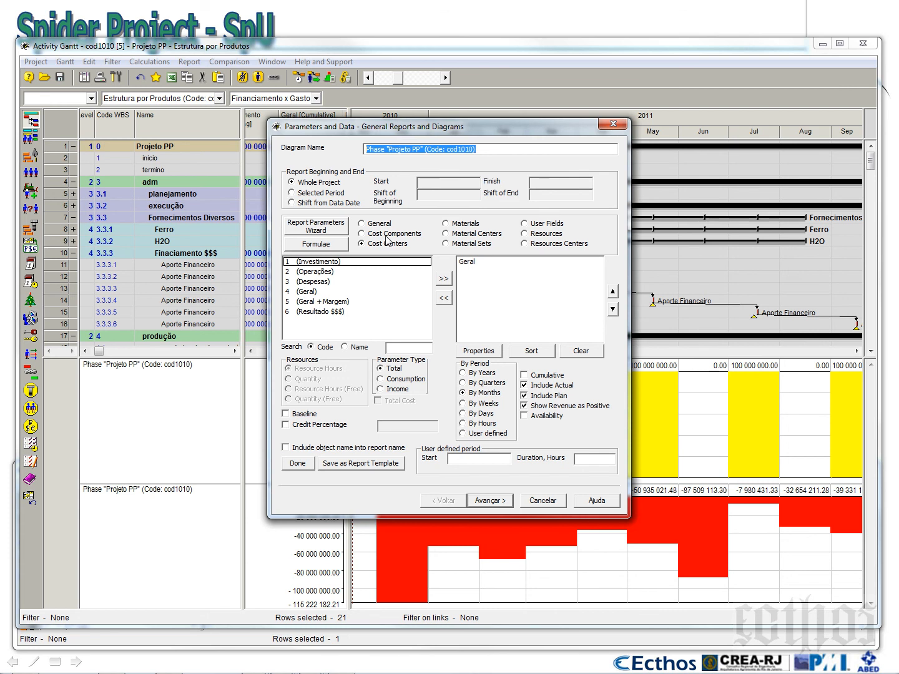
{"action": "left_click", "coordinate": [333, 318]}
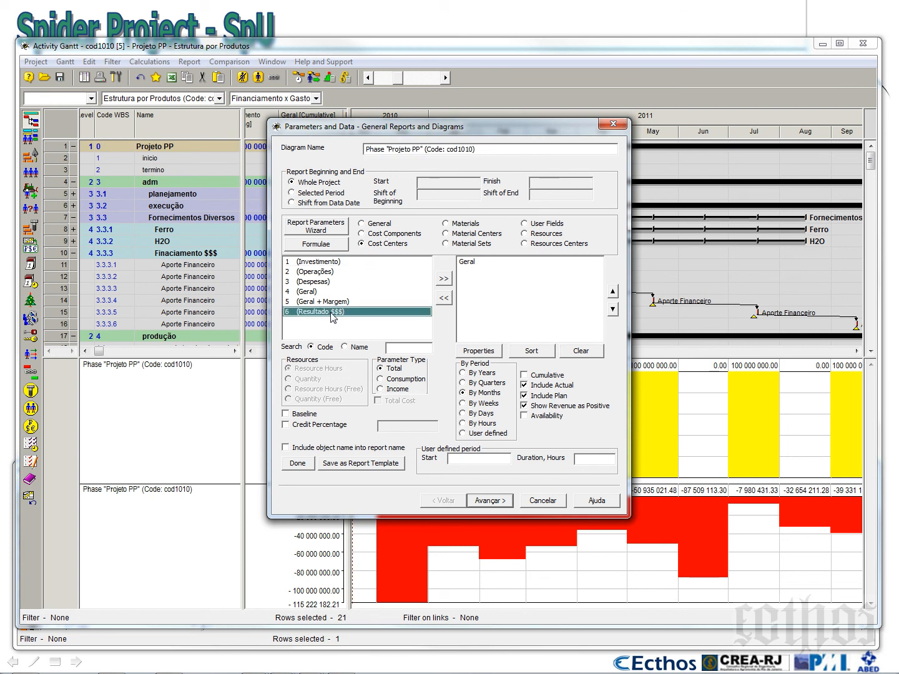
{"action": "left_click", "coordinate": [464, 261]}
{"action": "left_click", "coordinate": [445, 298]}
{"action": "left_click", "coordinate": [444, 278]}
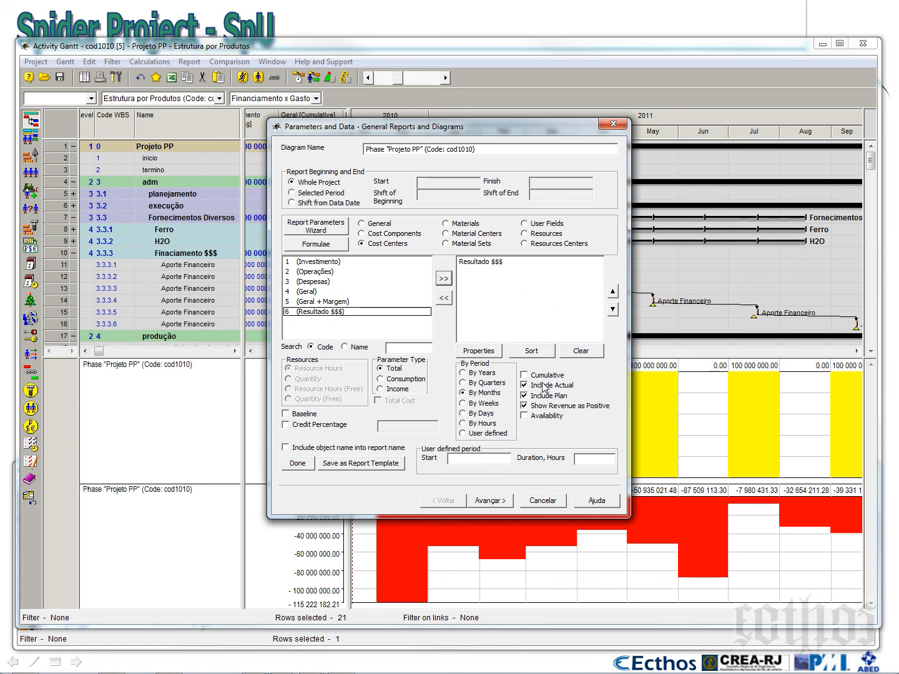
Set the Resultado $$$ graph's colour for values greater than 0 to blue and generate the diagram
{"action": "left_click", "coordinate": [503, 502]}
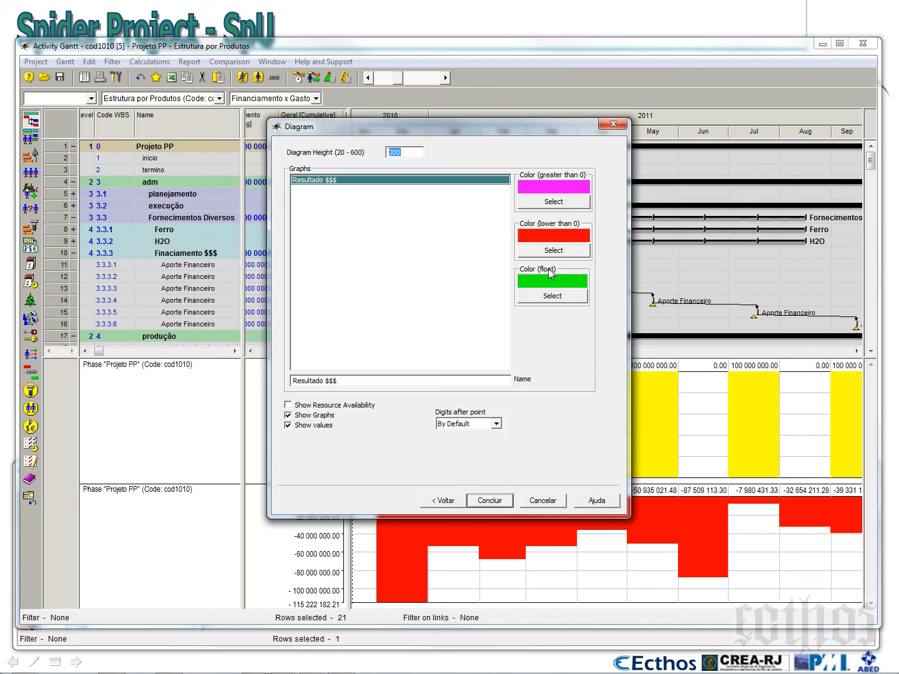
{"action": "left_click", "coordinate": [557, 201]}
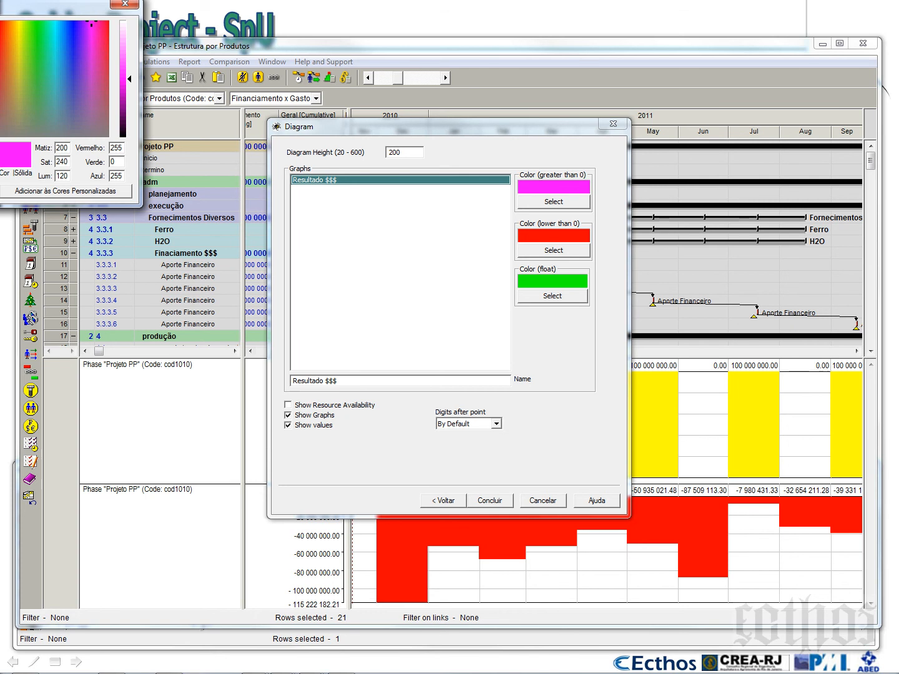
{"action": "left_click", "coordinate": [497, 499]}
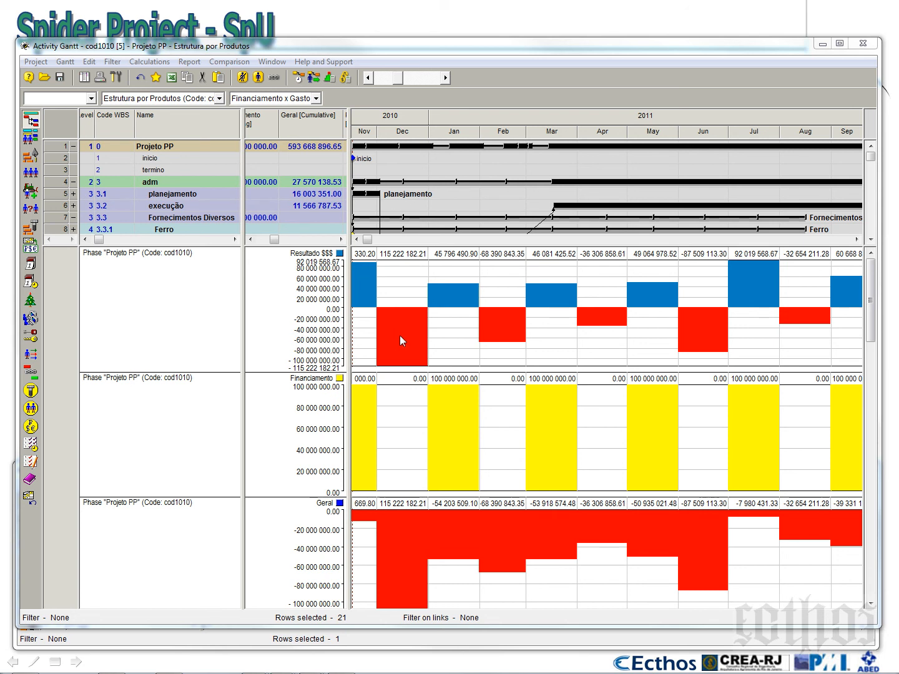
Enable Cumulative in the Resultado $$$ diagram's contents and regenerate it by months
{"action": "right_click", "coordinate": [655, 129]}
{"action": "left_click", "coordinate": [677, 150]}
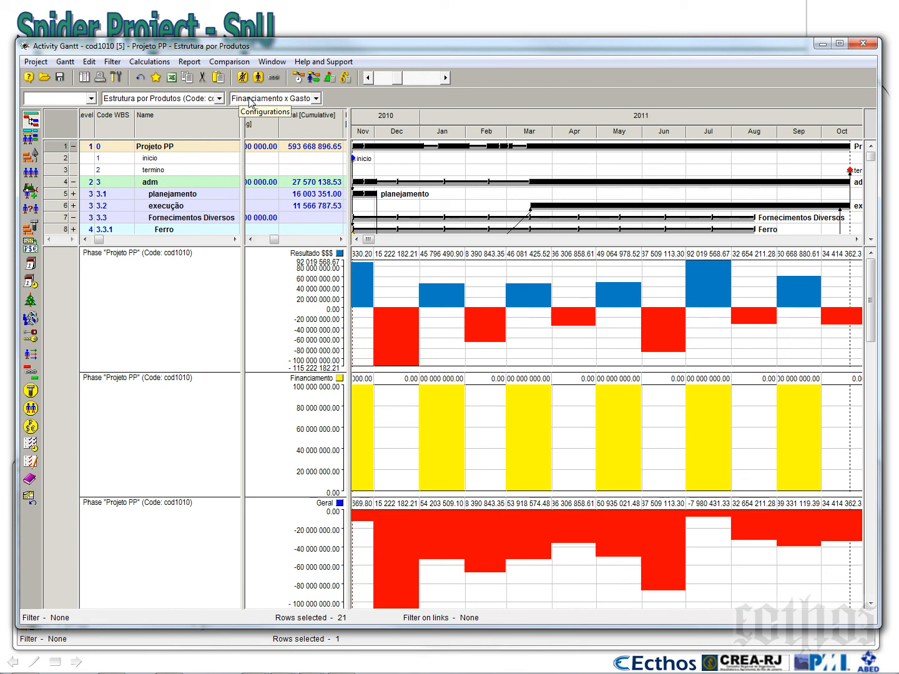
{"action": "right_click", "coordinate": [402, 287]}
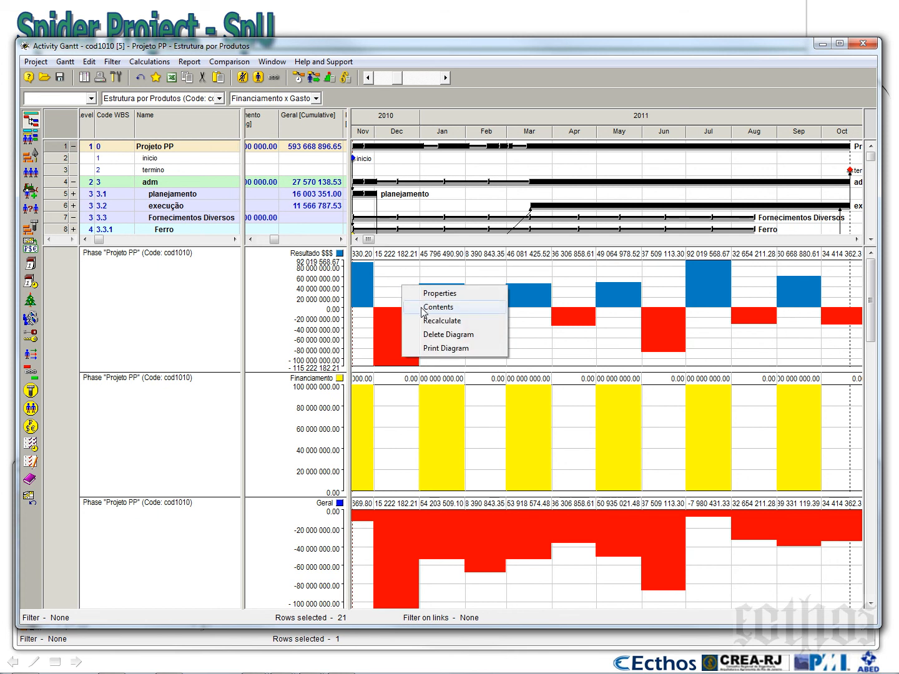
{"action": "left_click", "coordinate": [423, 308]}
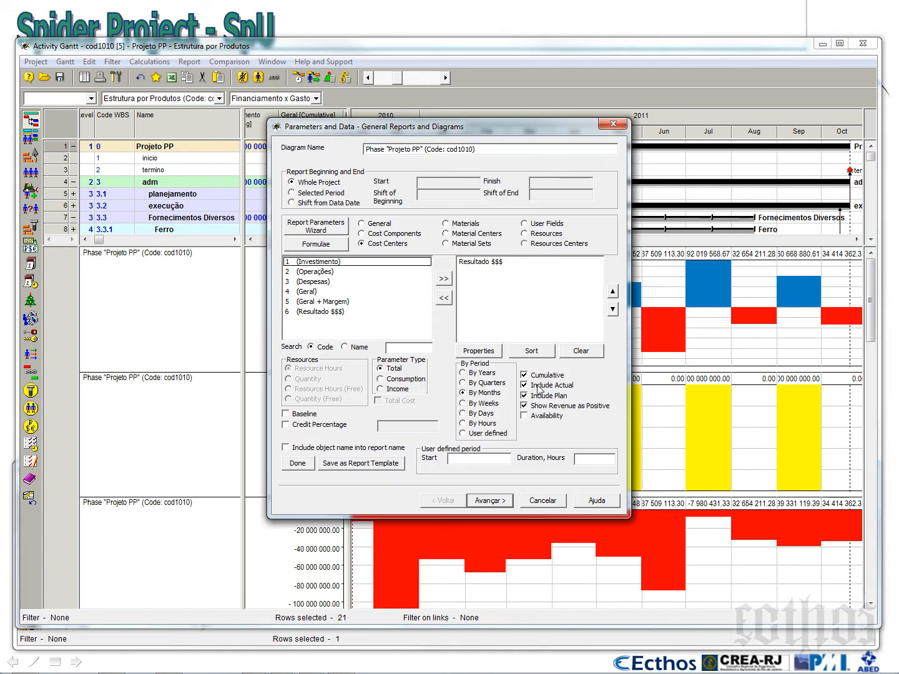
{"action": "left_click", "coordinate": [297, 463]}
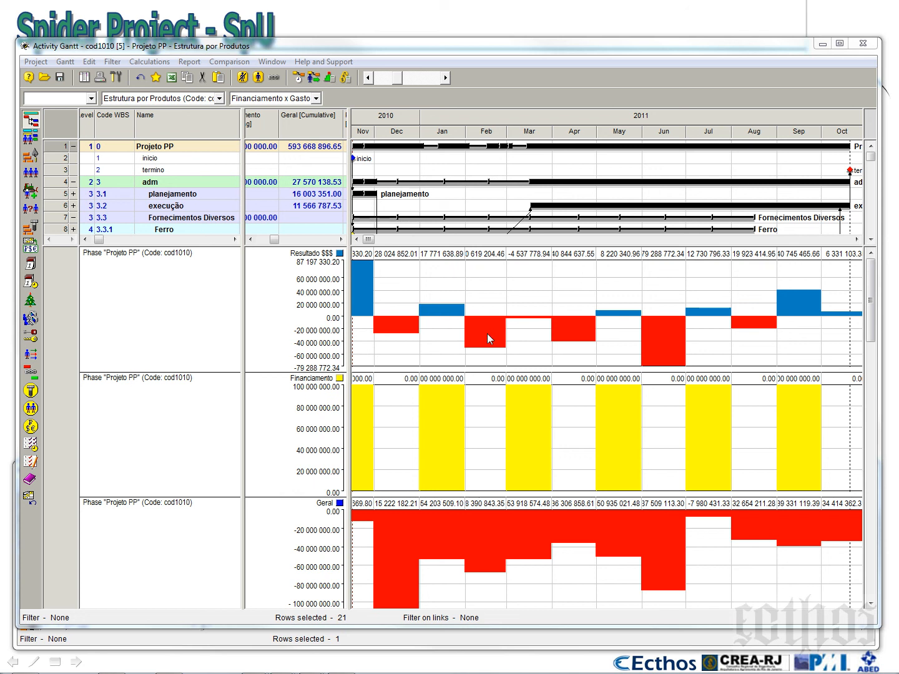
Change the Resultado $$$ diagram's period to By Days and regenerate it
{"action": "right_click", "coordinate": [527, 288]}
{"action": "left_click", "coordinate": [544, 309]}
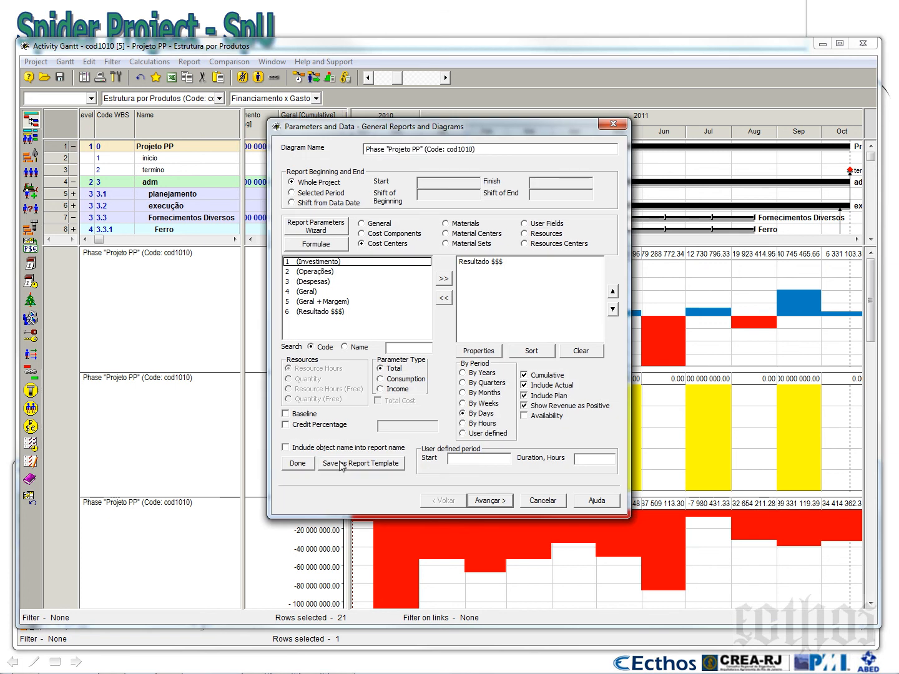
{"action": "left_click", "coordinate": [298, 464]}
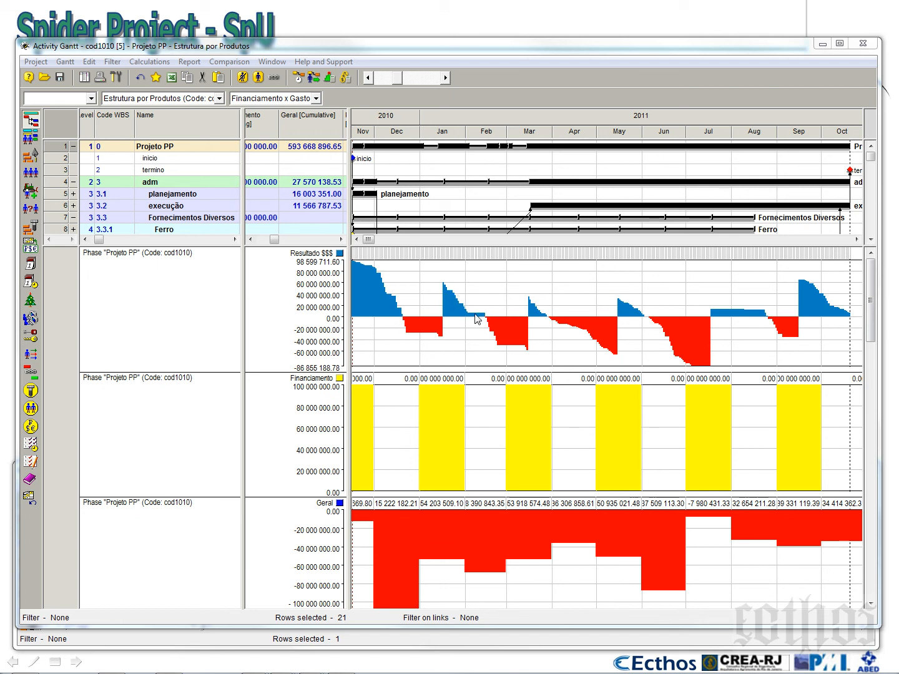
Change the Resultado $$$ diagram's period to By Hours and regenerate it
{"action": "right_click", "coordinate": [571, 285]}
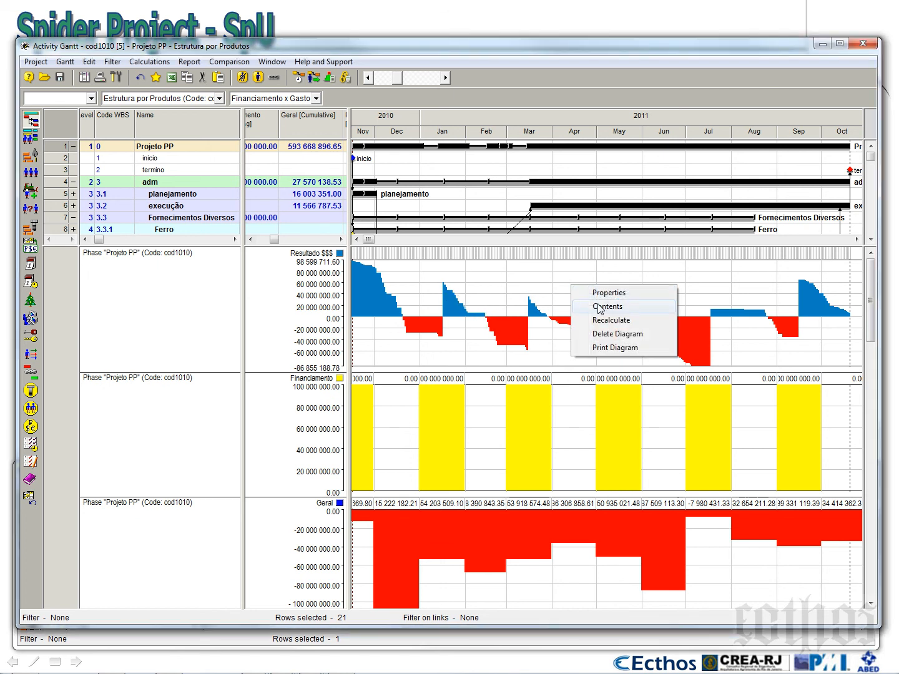
{"action": "left_click", "coordinate": [597, 306]}
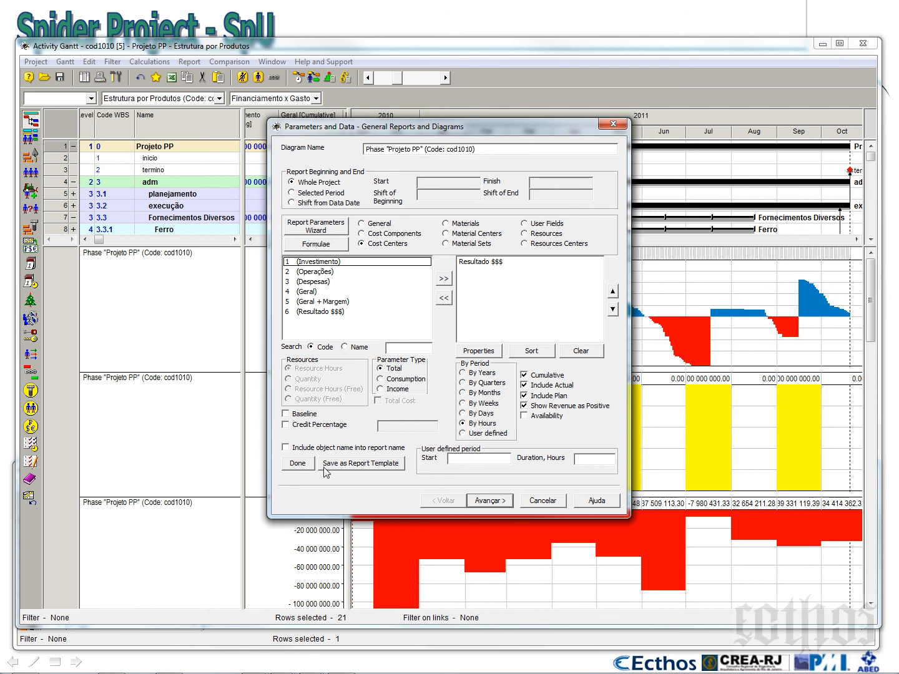
{"action": "left_click", "coordinate": [298, 462]}
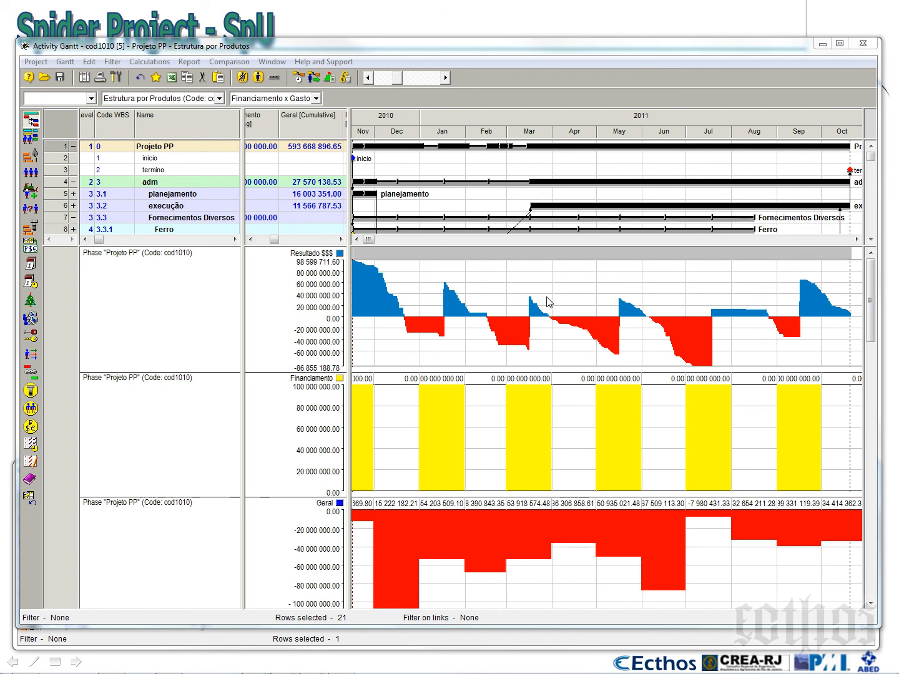
Set the Resultado $$$ diagram's period back to By Months and regenerate it
{"action": "right_click", "coordinate": [531, 275]}
{"action": "left_click", "coordinate": [554, 296]}
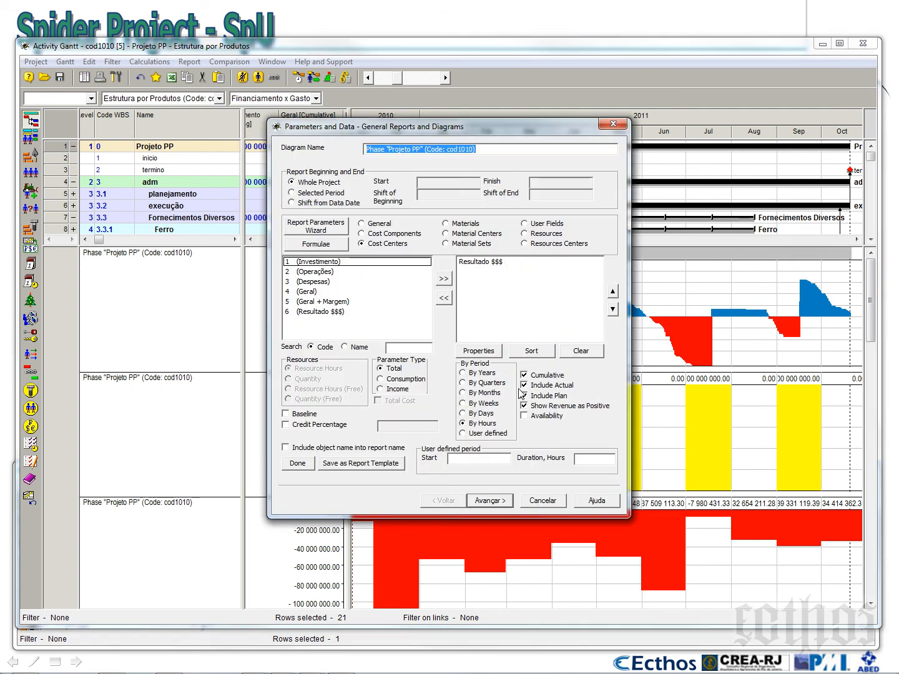
{"action": "left_click", "coordinate": [302, 467]}
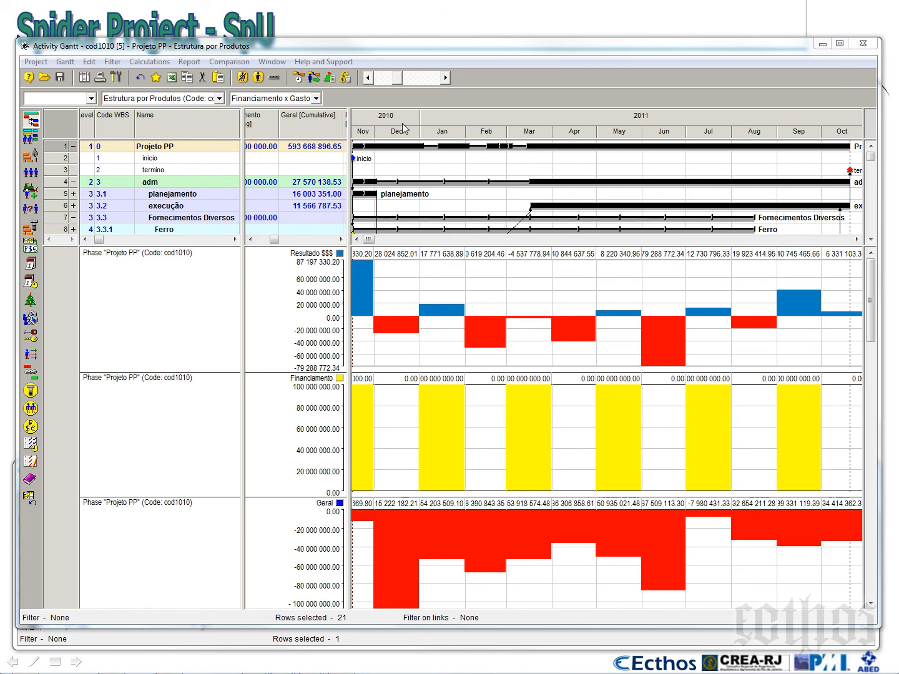
Save the Gantt configuration in the project as the current one
{"action": "left_click", "coordinate": [66, 62]}
{"action": "mouse_move", "coordinate": [87, 110]}
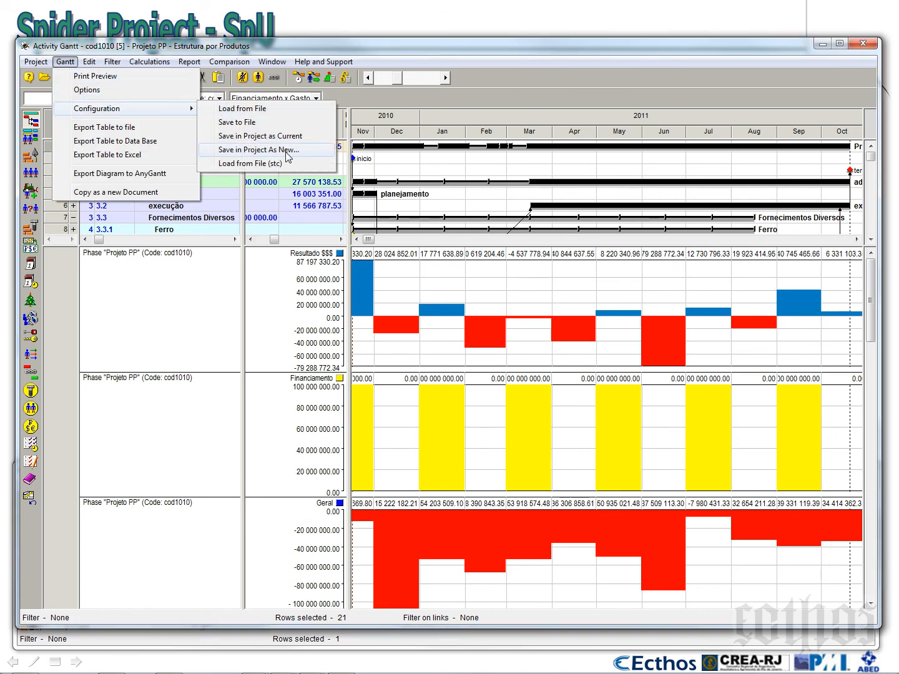
{"action": "left_click", "coordinate": [293, 138]}
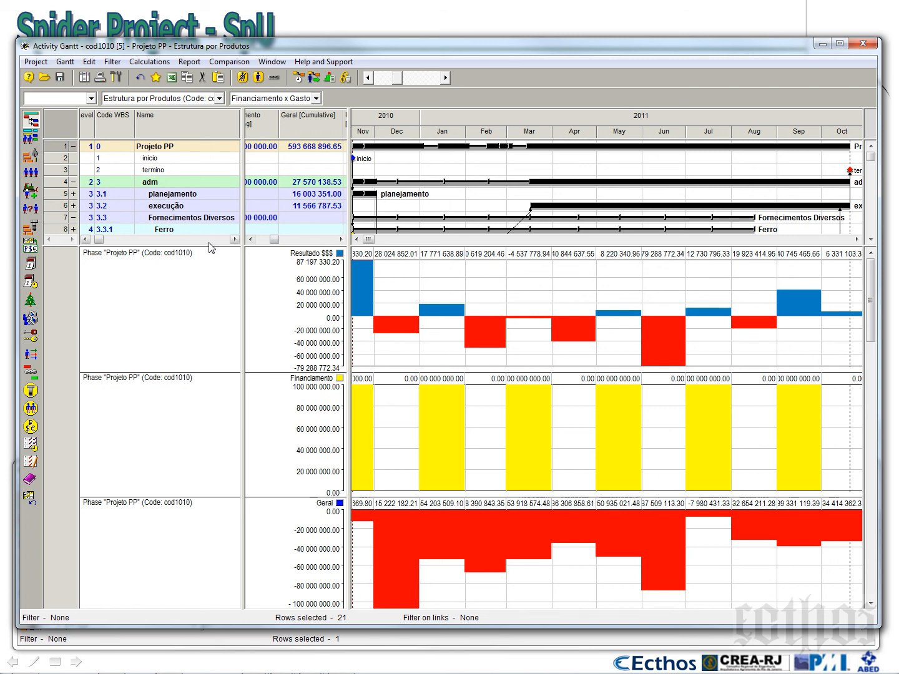
Enlarge the Gantt area and correct the name of phase 3.3.3 to Financiamento $$$
{"action": "left_click_drag", "start_coordinate": [430, 246], "coordinate": [465, 456]}
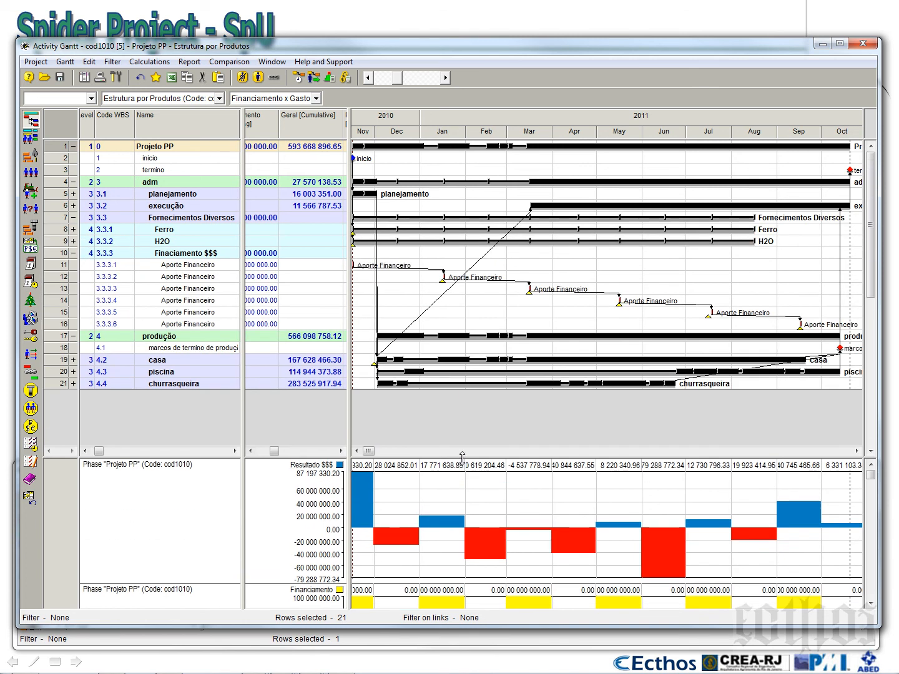
{"action": "left_click", "coordinate": [182, 268]}
{"action": "left_click", "coordinate": [184, 279]}
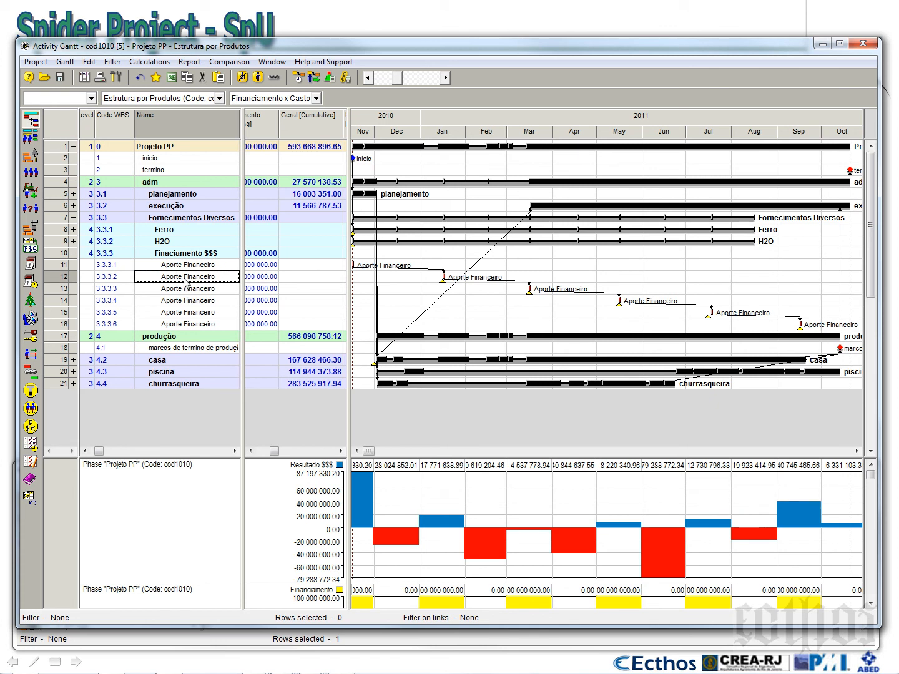
{"action": "double_click", "coordinate": [172, 256]}
{"action": "left_click", "coordinate": [157, 255]}
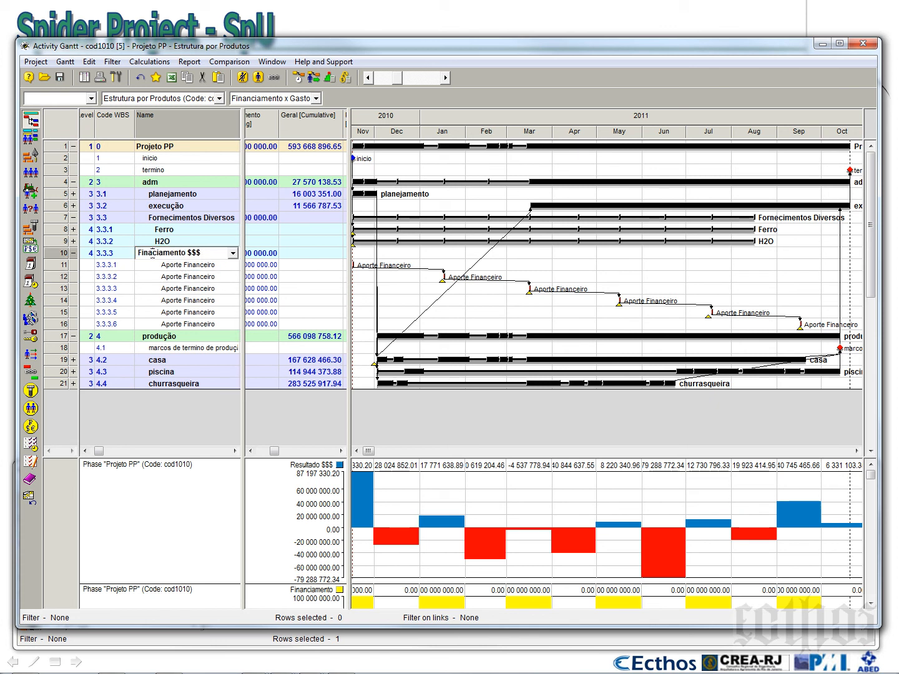
{"action": "type", "text": "n"}
{"action": "left_click", "coordinate": [177, 279]}
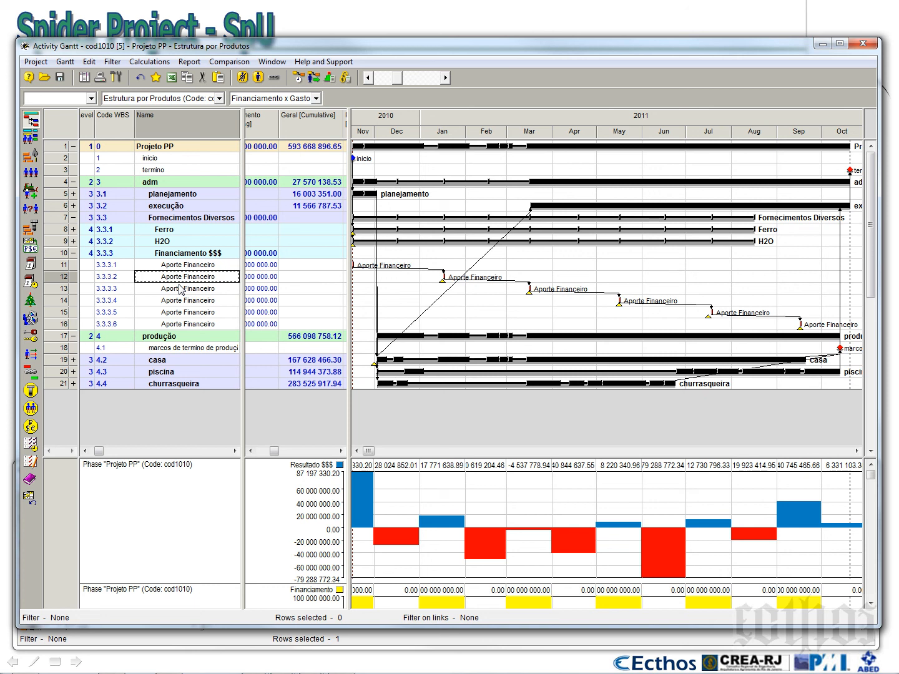
Inspect the H2O and Ferro supply activities and the Aporte Financeiro activities along the timeline, leaving H2O and Ferro collapsed
{"action": "left_click_drag", "start_coordinate": [347, 276], "coordinate": [246, 278]}
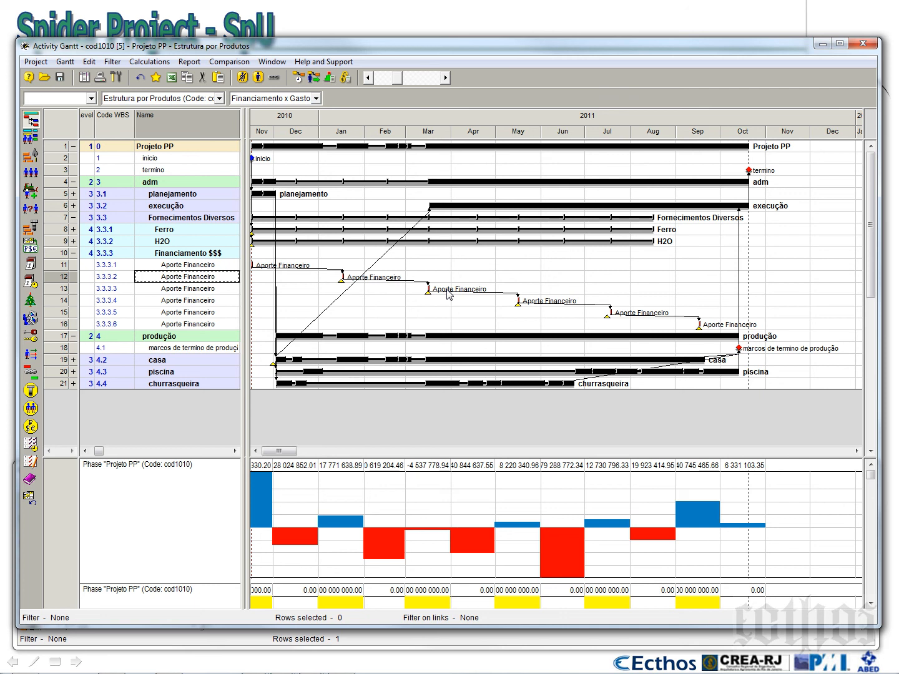
{"action": "left_click", "coordinate": [74, 242]}
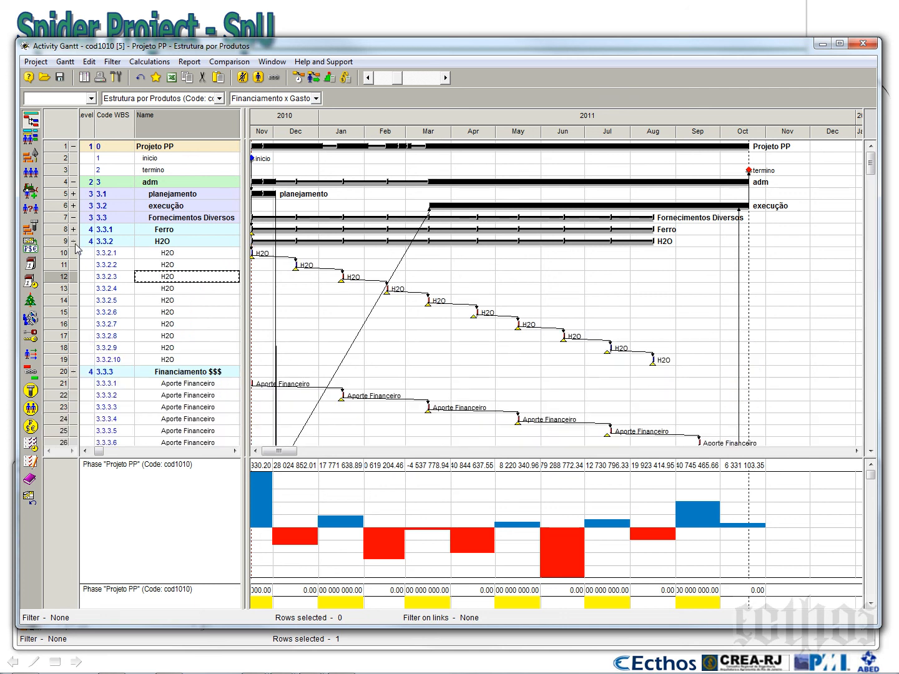
{"action": "left_click", "coordinate": [73, 229]}
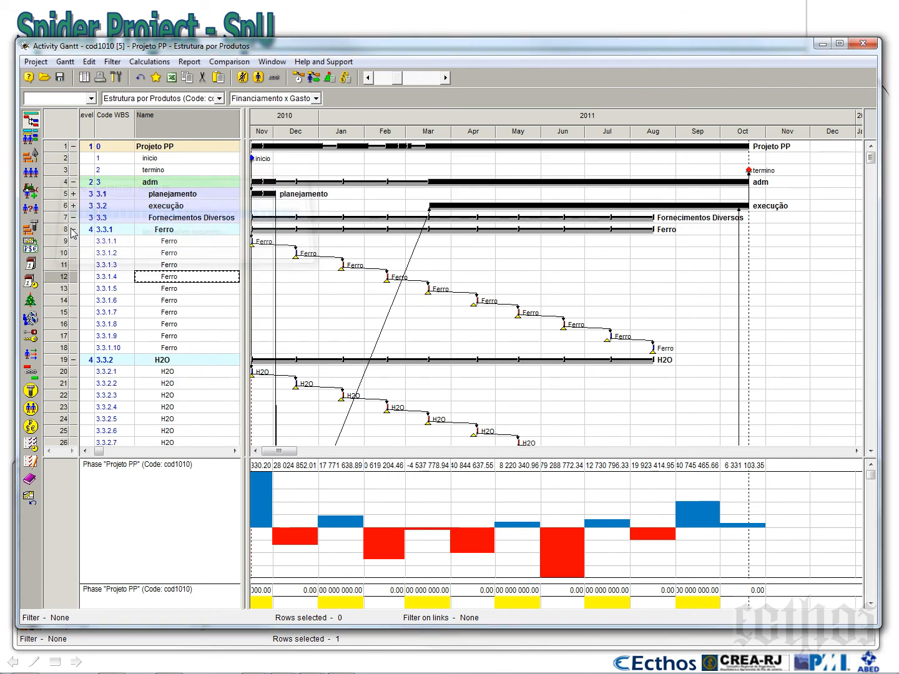
{"action": "left_click", "coordinate": [73, 229]}
{"action": "left_click", "coordinate": [73, 241]}
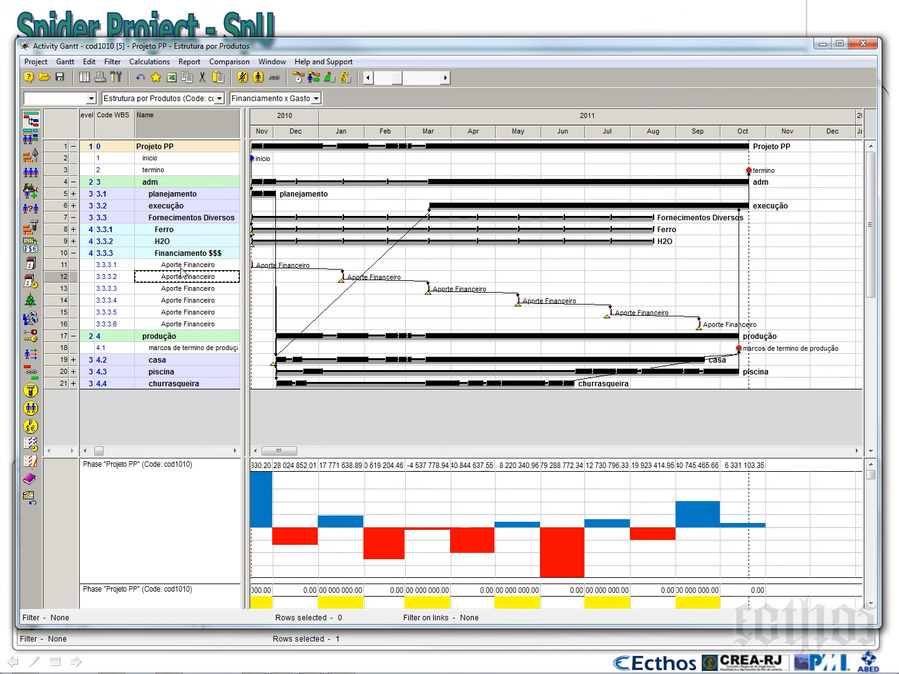
{"action": "left_click", "coordinate": [188, 290]}
{"action": "left_click", "coordinate": [193, 300]}
{"action": "left_click", "coordinate": [196, 314]}
{"action": "left_click", "coordinate": [199, 326]}
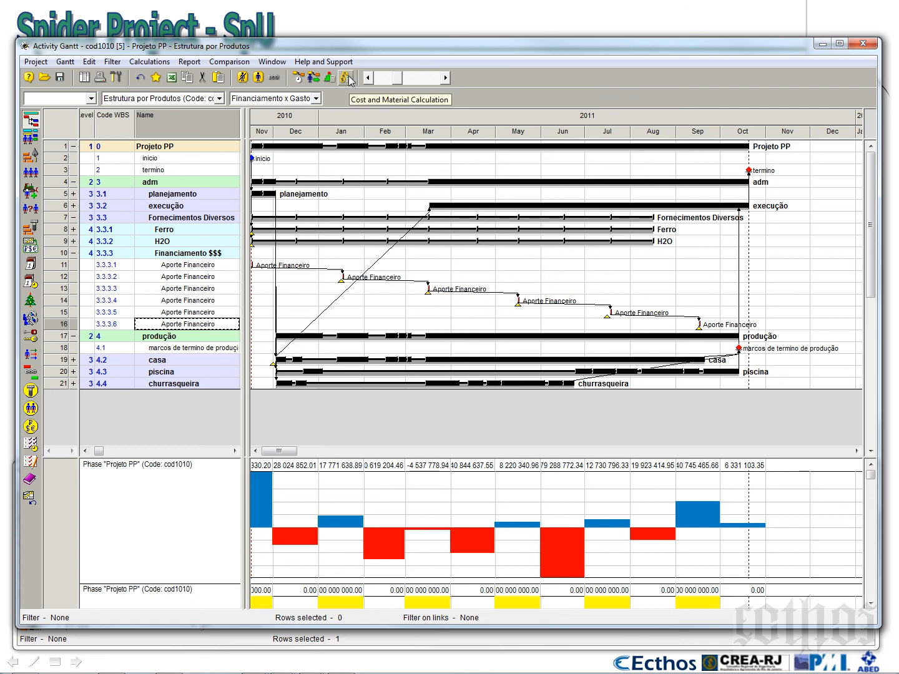
Set up resource-constrained scheduling with Cost Centers as a constraint and Resultado $$$ as the centre to level, and cancel without running it
{"action": "left_click", "coordinate": [314, 77]}
{"action": "left_click_drag", "start_coordinate": [551, 247], "coordinate": [623, 121]}
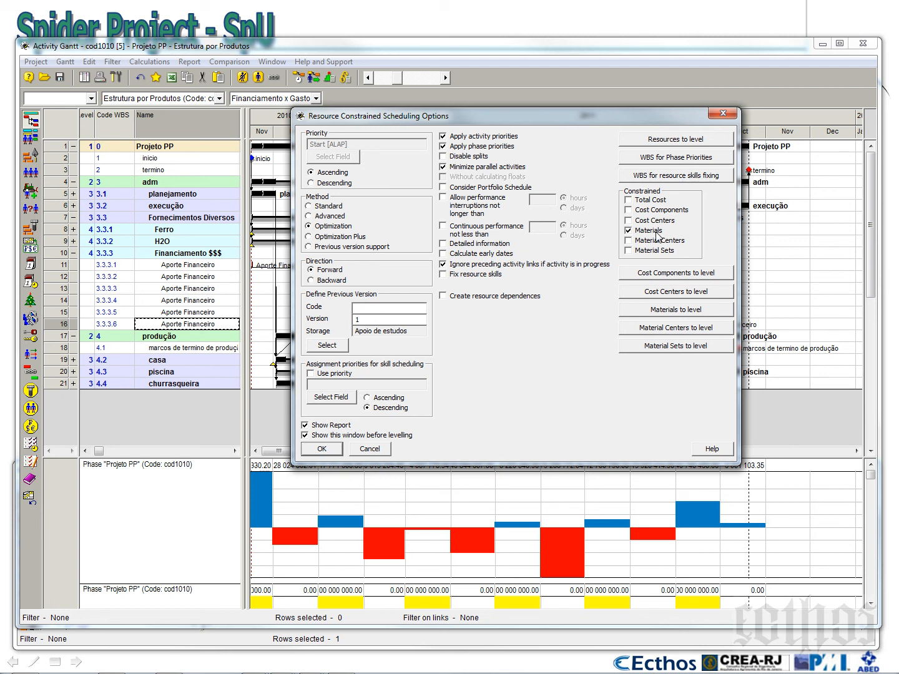
{"action": "left_click", "coordinate": [670, 292]}
{"action": "left_click", "coordinate": [344, 224]}
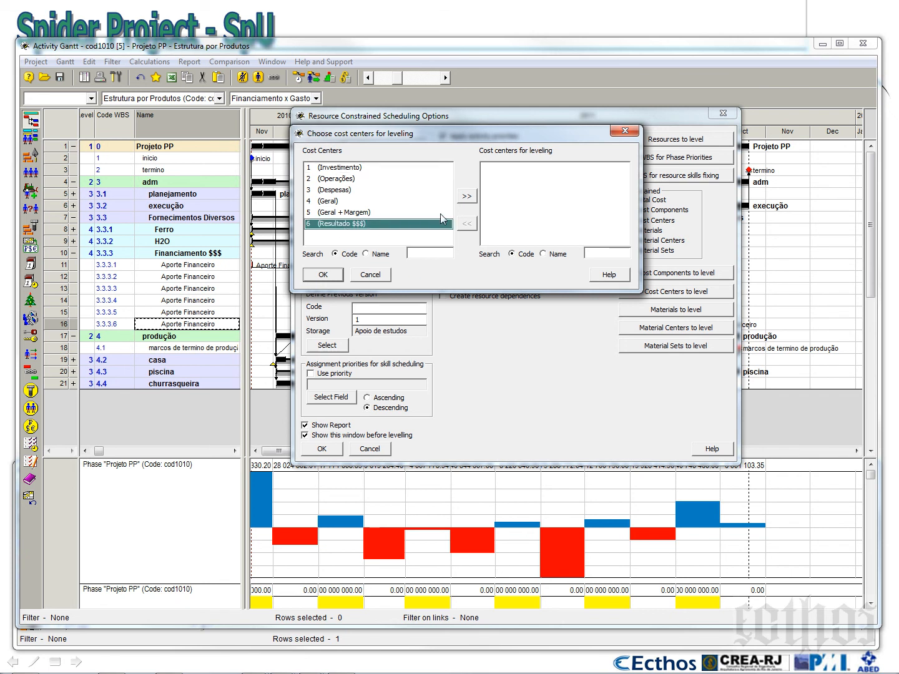
{"action": "left_click", "coordinate": [469, 199]}
{"action": "left_click", "coordinate": [317, 278]}
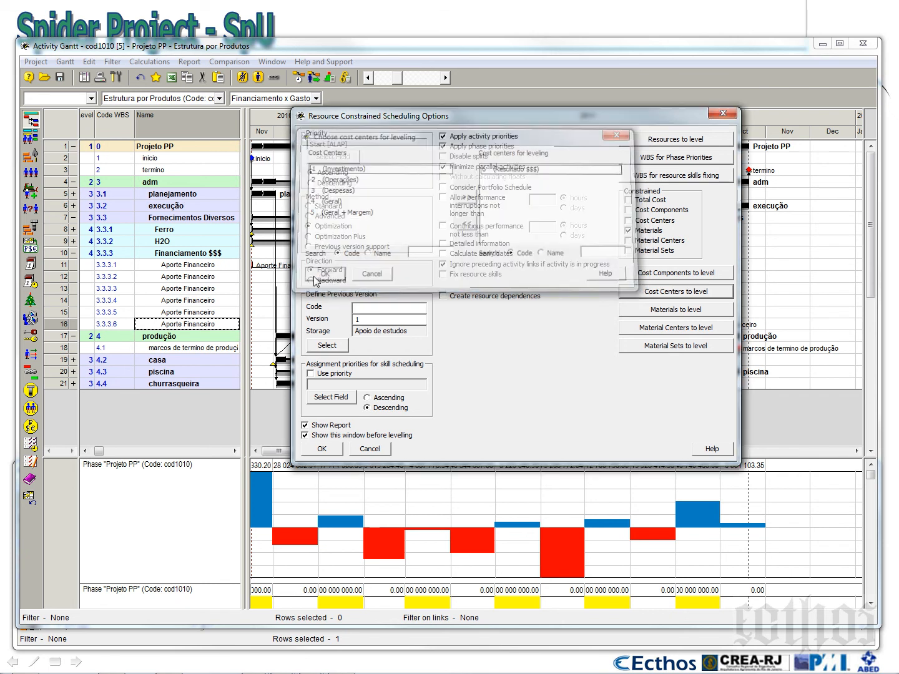
{"action": "left_click", "coordinate": [630, 222]}
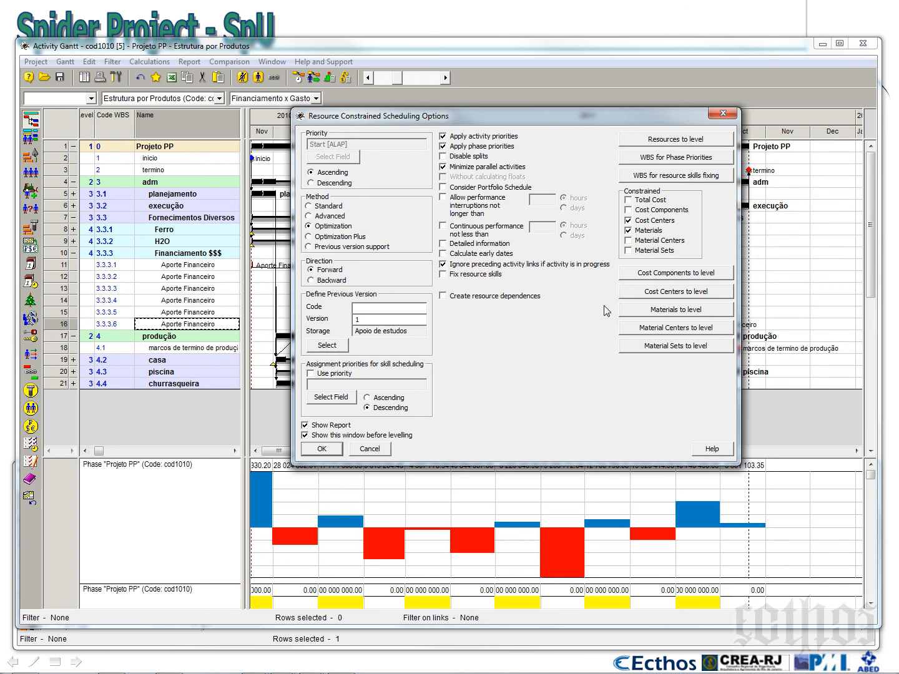
{"action": "left_click_drag", "start_coordinate": [545, 122], "coordinate": [574, 223]}
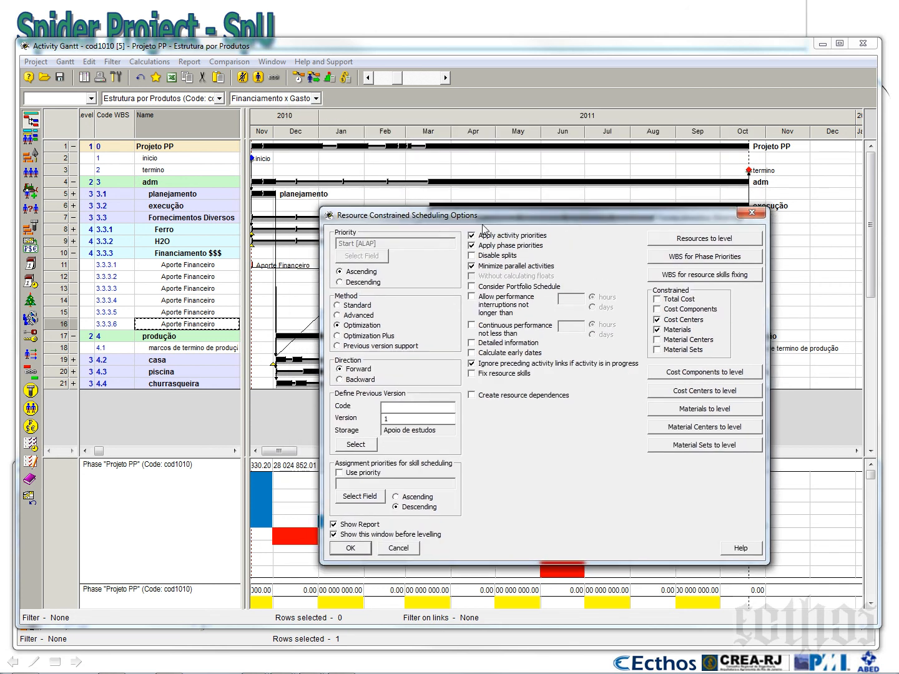
{"action": "left_click", "coordinate": [409, 550]}
Check the start and finish dates and the Resultado $$$ column of the project table, and restore the wide timeline
{"action": "left_click_drag", "start_coordinate": [247, 237], "coordinate": [483, 232]}
{"action": "left_click_drag", "start_coordinate": [241, 223], "coordinate": [450, 224]}
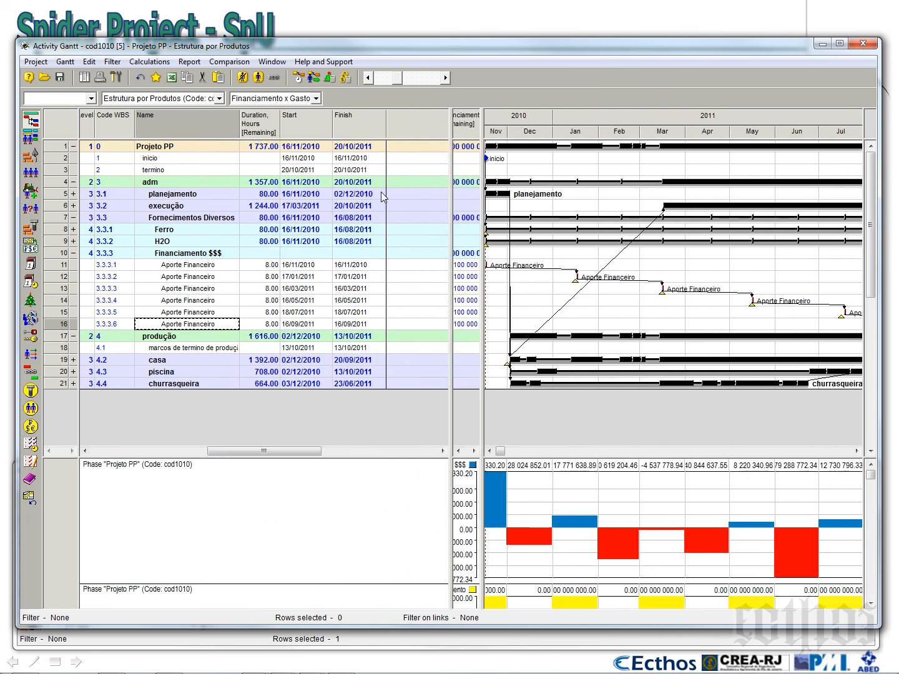
{"action": "left_click", "coordinate": [370, 148]}
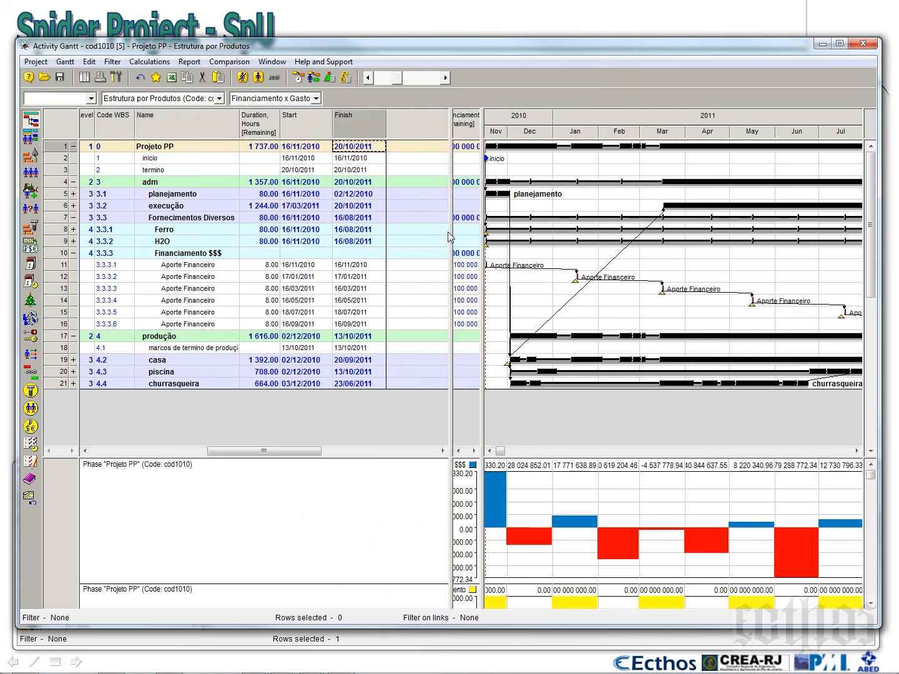
{"action": "left_click_drag", "start_coordinate": [451, 235], "coordinate": [244, 262]}
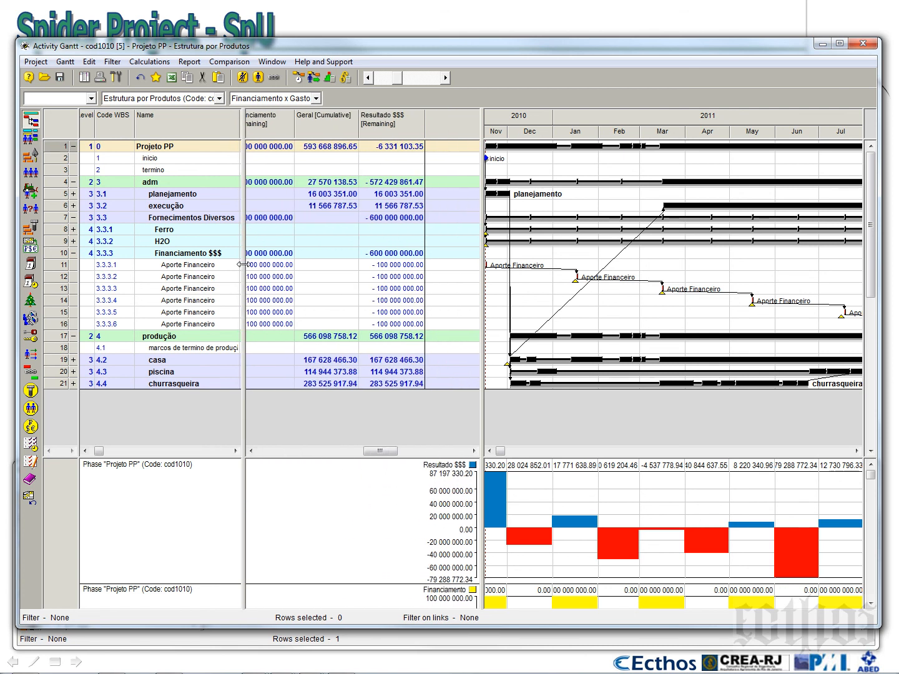
{"action": "left_click_drag", "start_coordinate": [484, 219], "coordinate": [246, 261]}
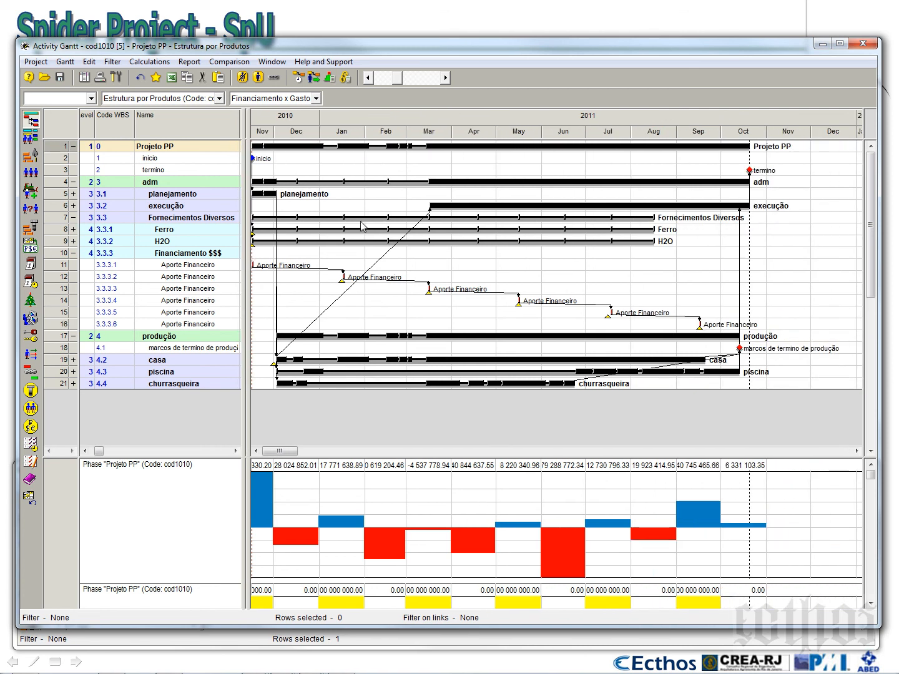
Collapse the Financiamento $$$ and adm phases and adjust the diagram area's height to compare the cost and financing diagrams
{"action": "left_click", "coordinate": [73, 253]}
{"action": "left_click", "coordinate": [73, 182]}
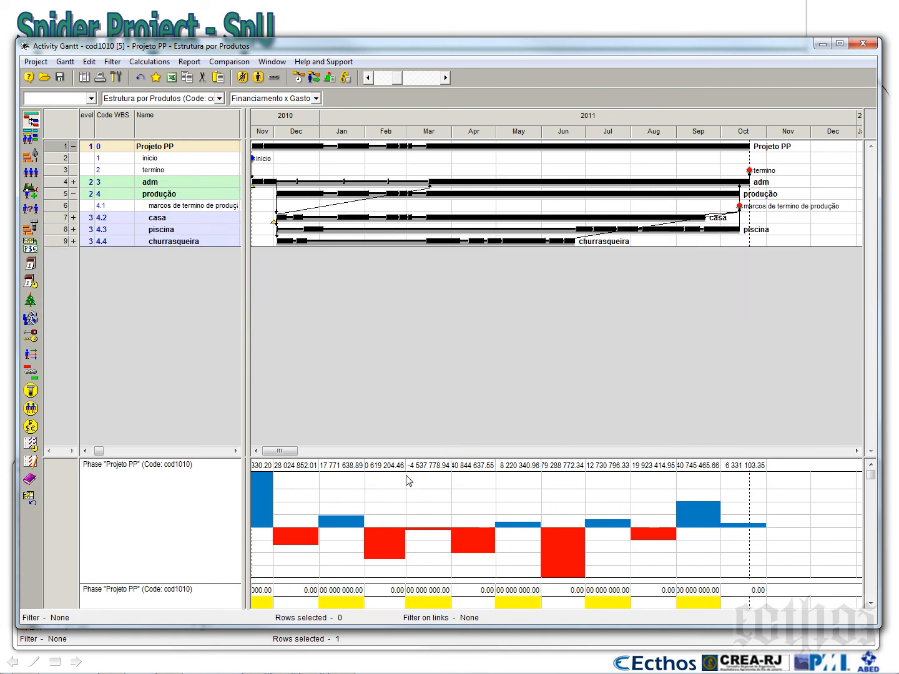
{"action": "left_click_drag", "start_coordinate": [403, 458], "coordinate": [412, 388]}
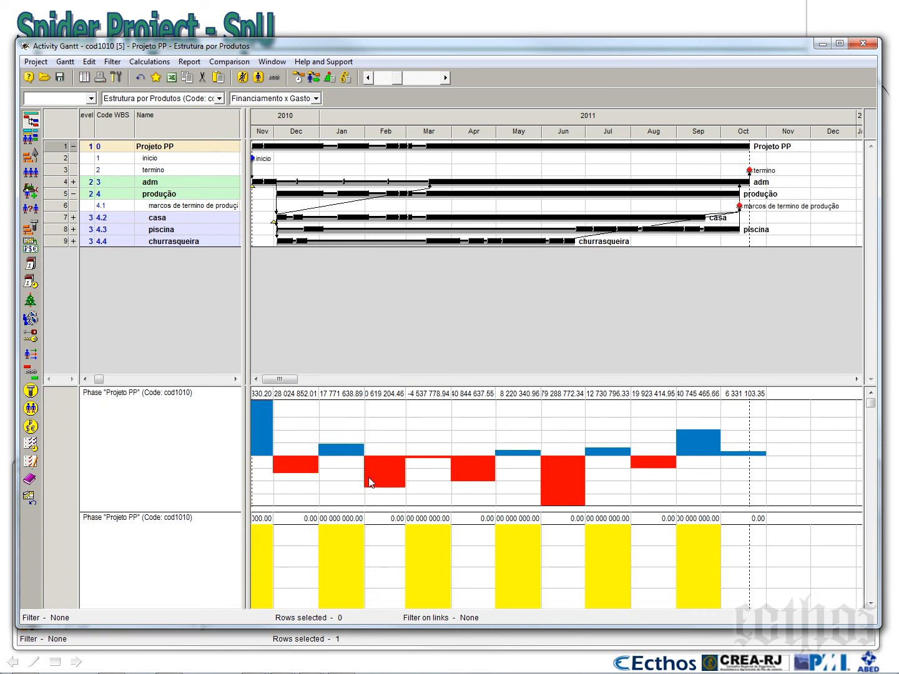
{"action": "left_click_drag", "start_coordinate": [393, 386], "coordinate": [395, 234]}
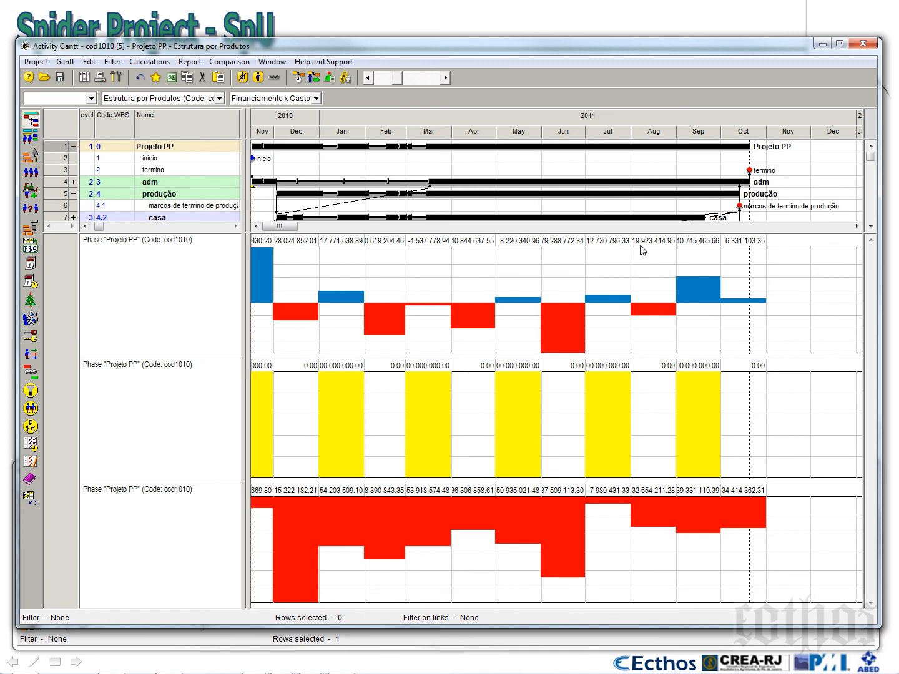
{"action": "left_click_drag", "start_coordinate": [642, 233], "coordinate": [648, 354]}
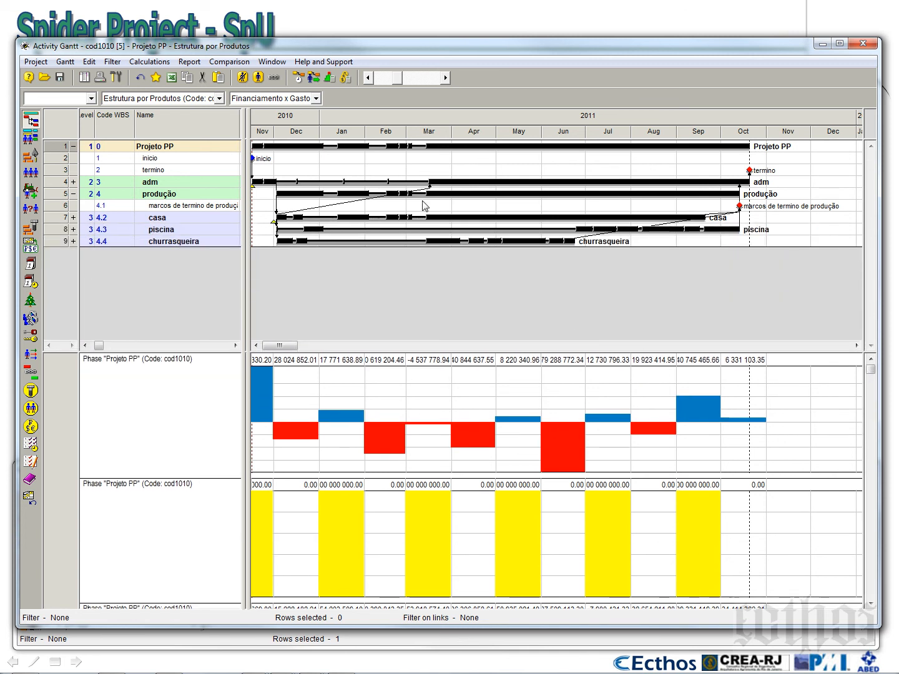
Review the Cost and Material Calculation options and the Resource Constrained Scheduling options without running either calculation
{"action": "left_click", "coordinate": [346, 77]}
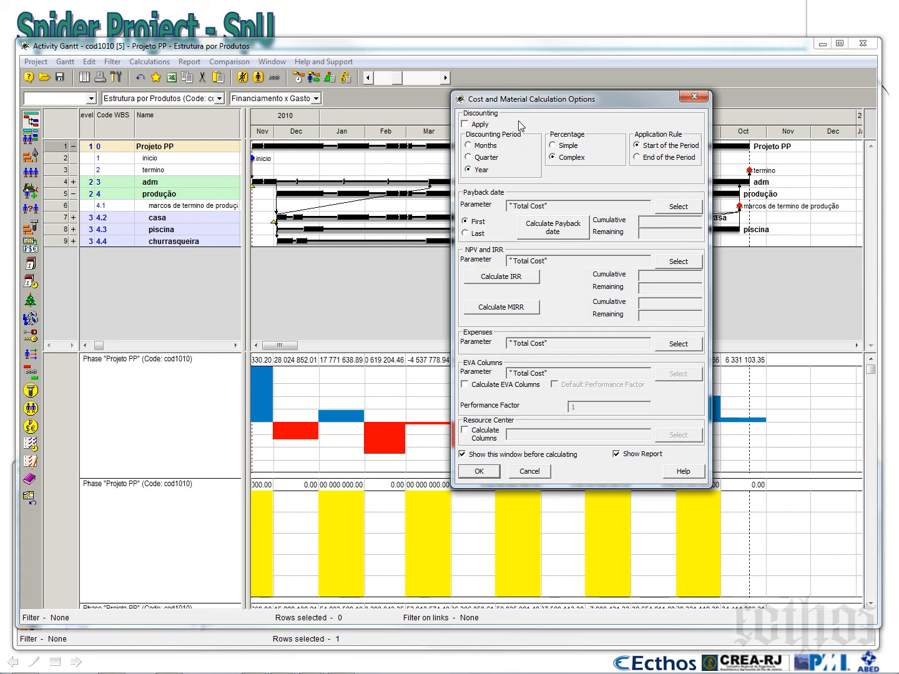
{"action": "left_click", "coordinate": [699, 99]}
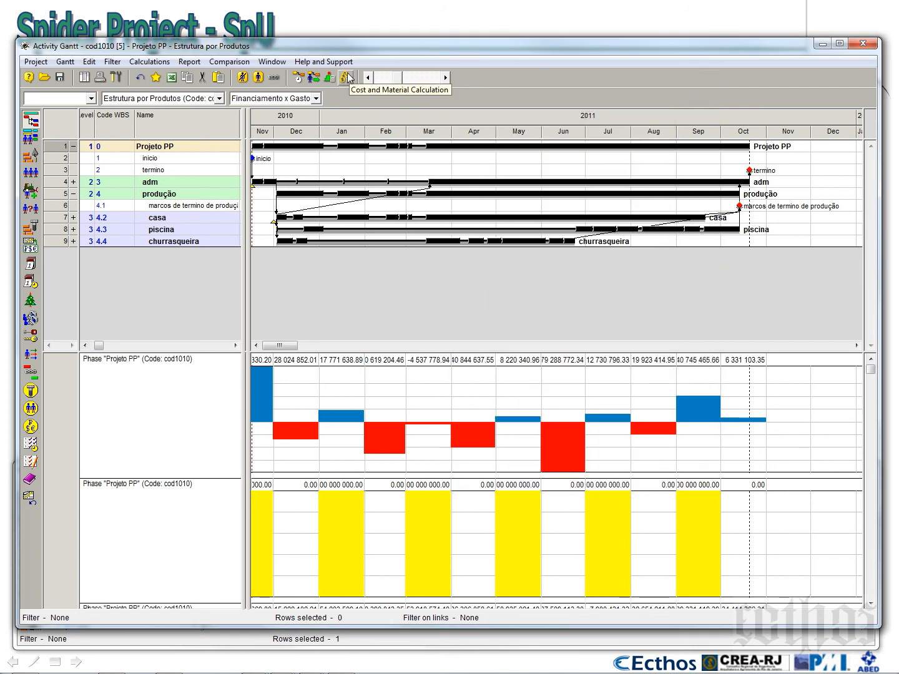
{"action": "left_click", "coordinate": [313, 77]}
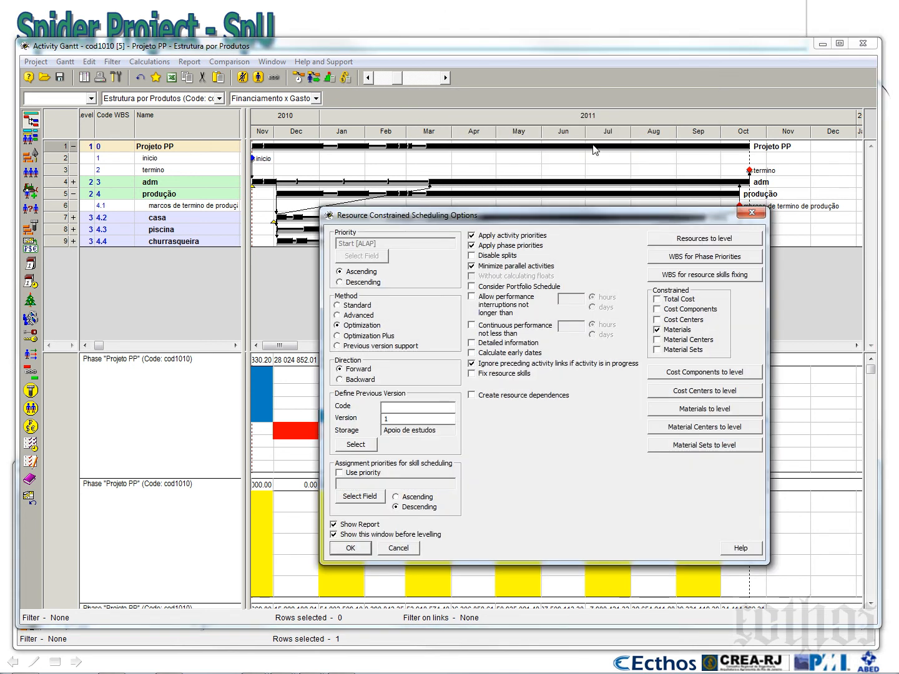
{"action": "left_click_drag", "start_coordinate": [629, 218], "coordinate": [526, 125]}
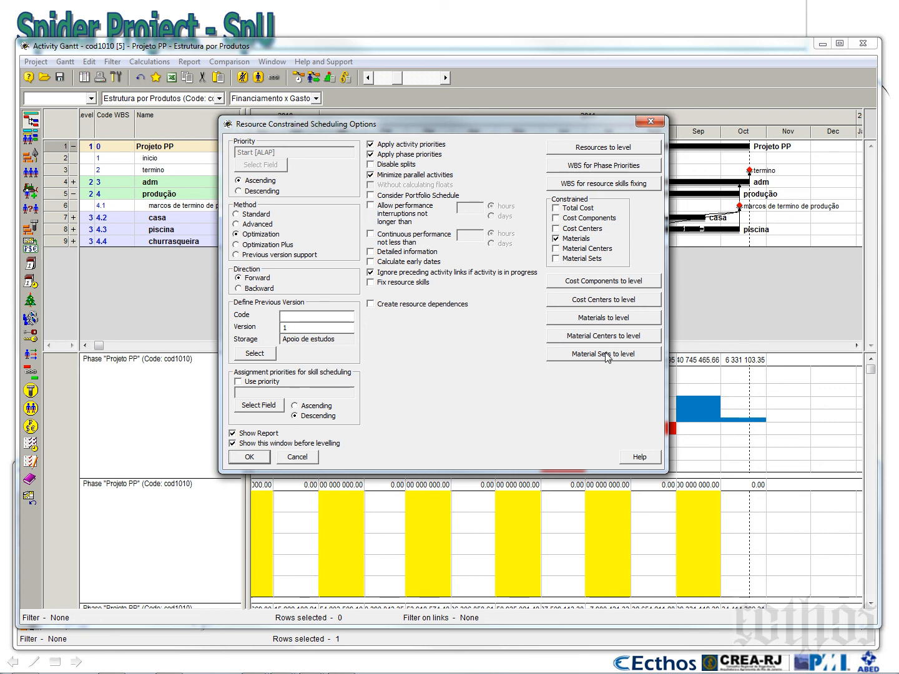
{"action": "left_click", "coordinate": [297, 458]}
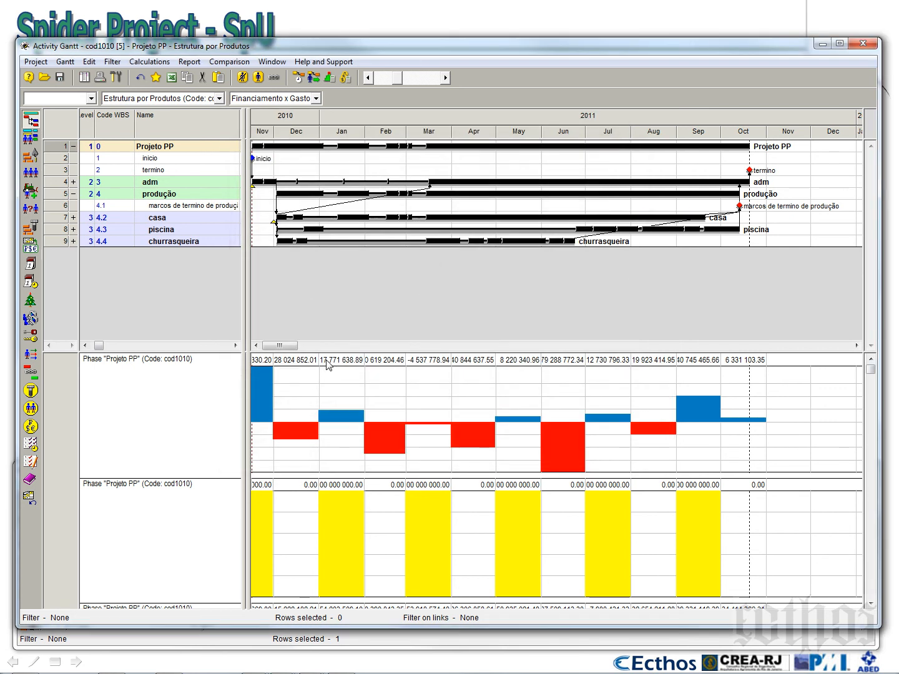